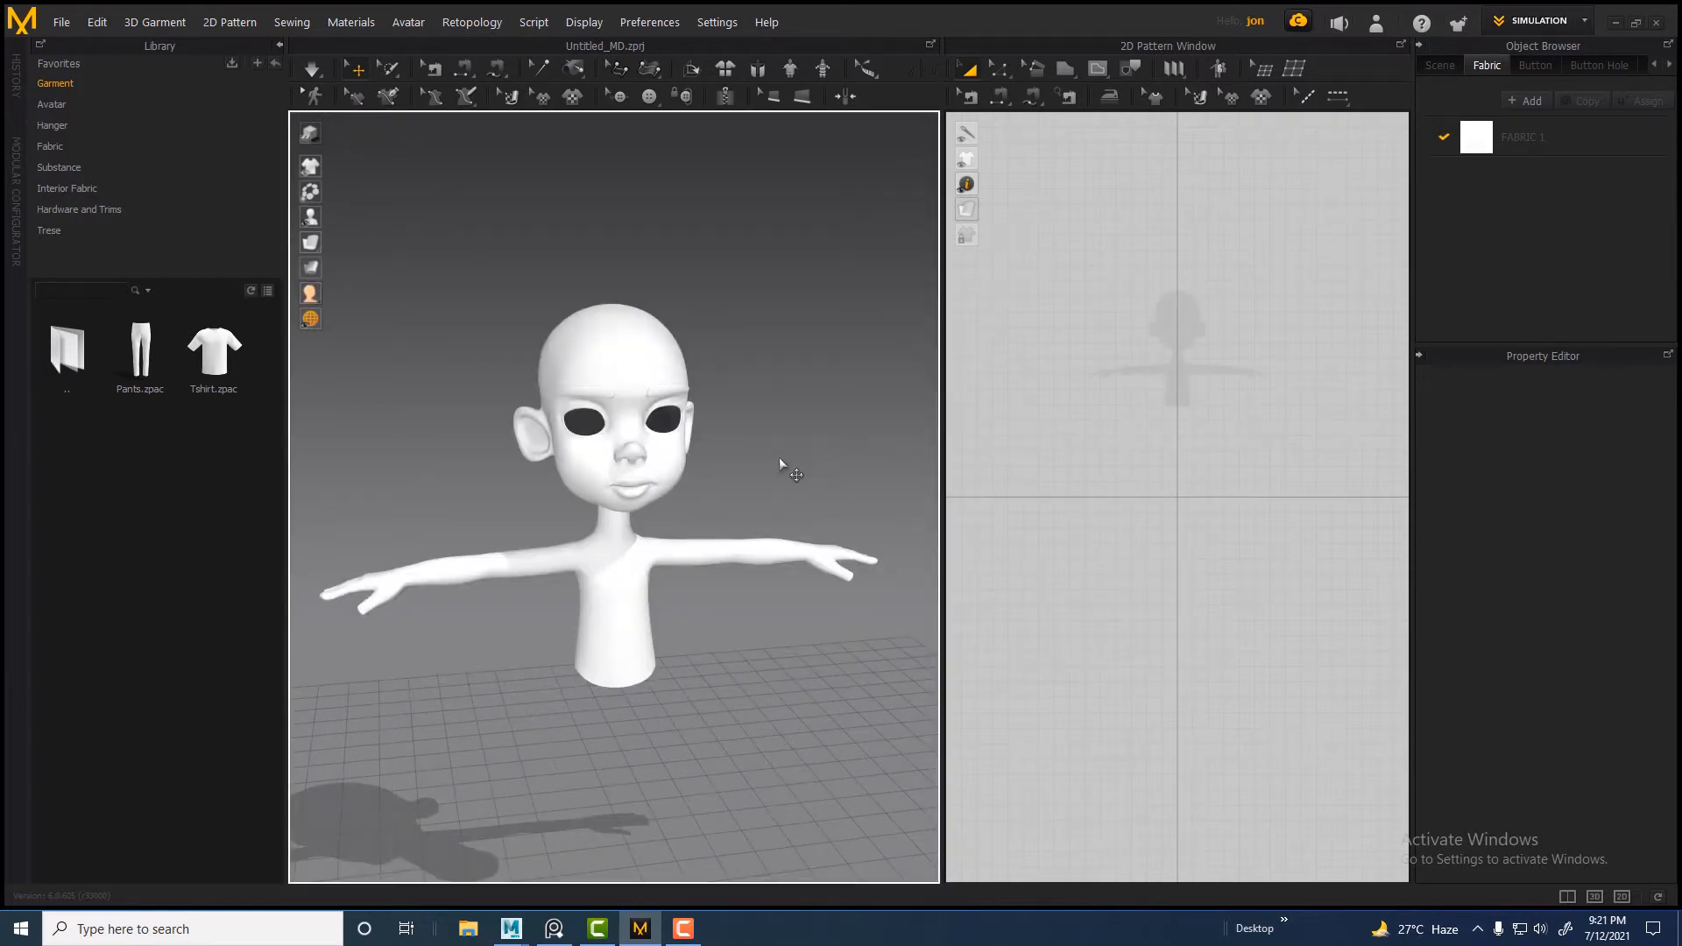
# Widen the 2D pattern area by narrowing the 3D view
pyautogui.keyDown('alt'); pyautogui.moveTo(848, 454); pyautogui.dragTo(853, 413); pyautogui.keyUp('alt')
pyautogui.keyDown('alt'); pyautogui.moveTo(852, 413); pyautogui.dragTo(852, 481, button='right'); pyautogui.keyUp('alt')
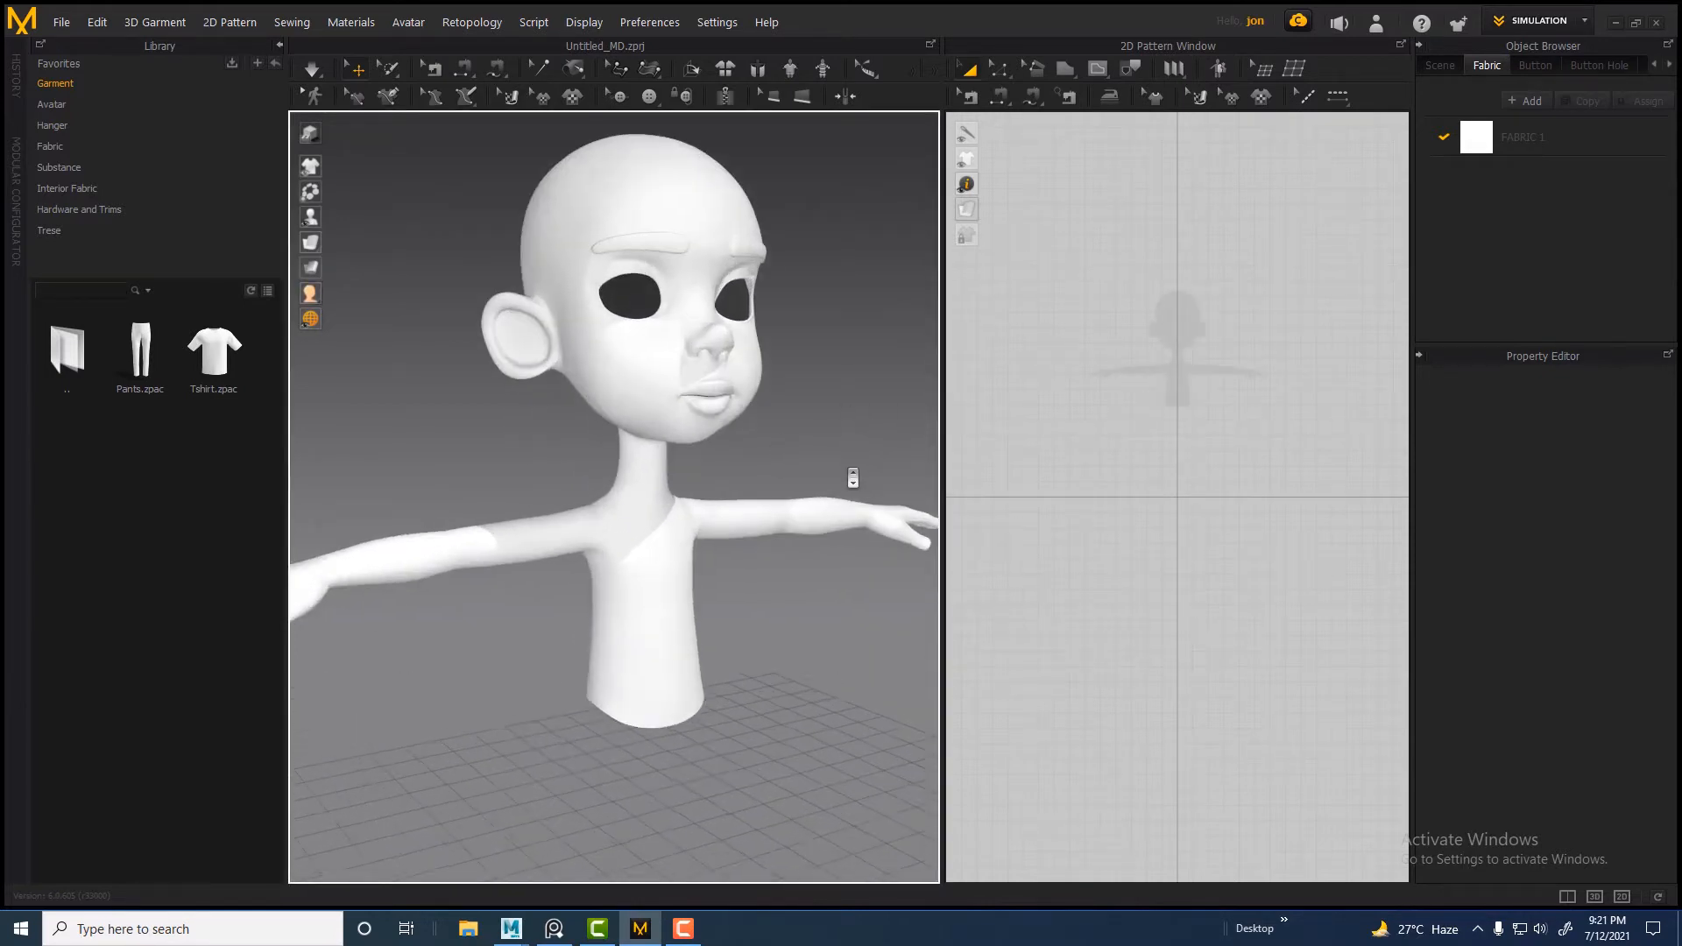
pyautogui.keyDown('alt'); pyautogui.moveTo(853, 481); pyautogui.dragTo(793, 495); pyautogui.keyUp('alt')
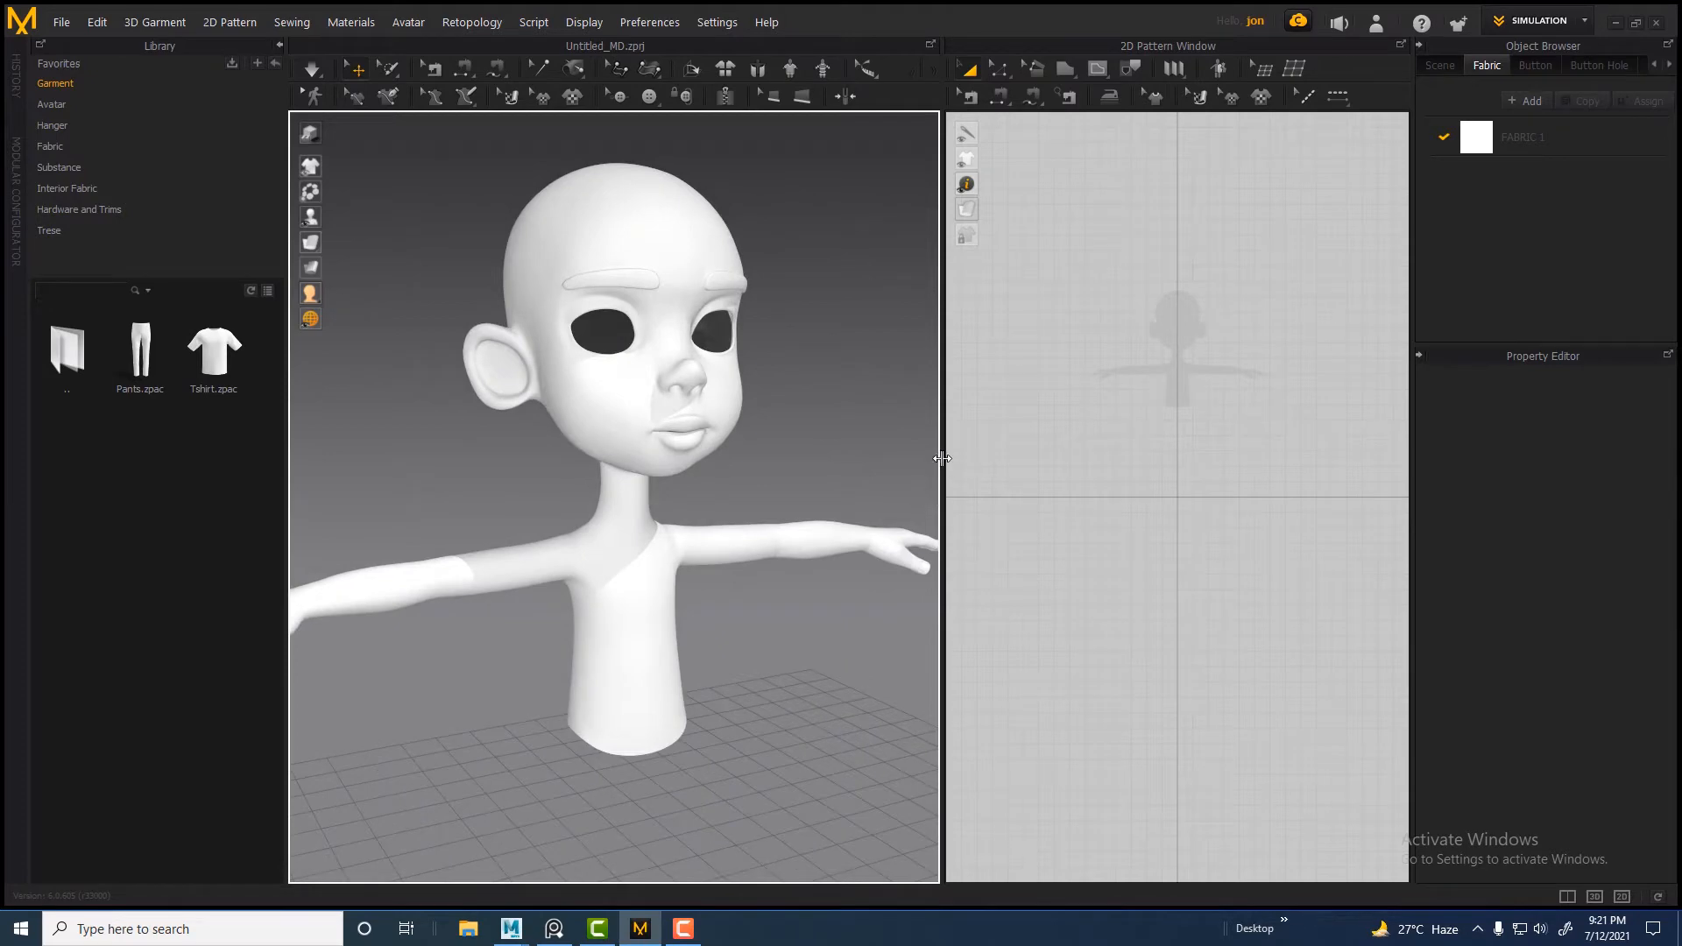
pyautogui.moveTo(941, 458); pyautogui.dragTo(801, 461)
pyautogui.scroll(5, 1133, 491)
pyautogui.scroll(-5, 680, 462)
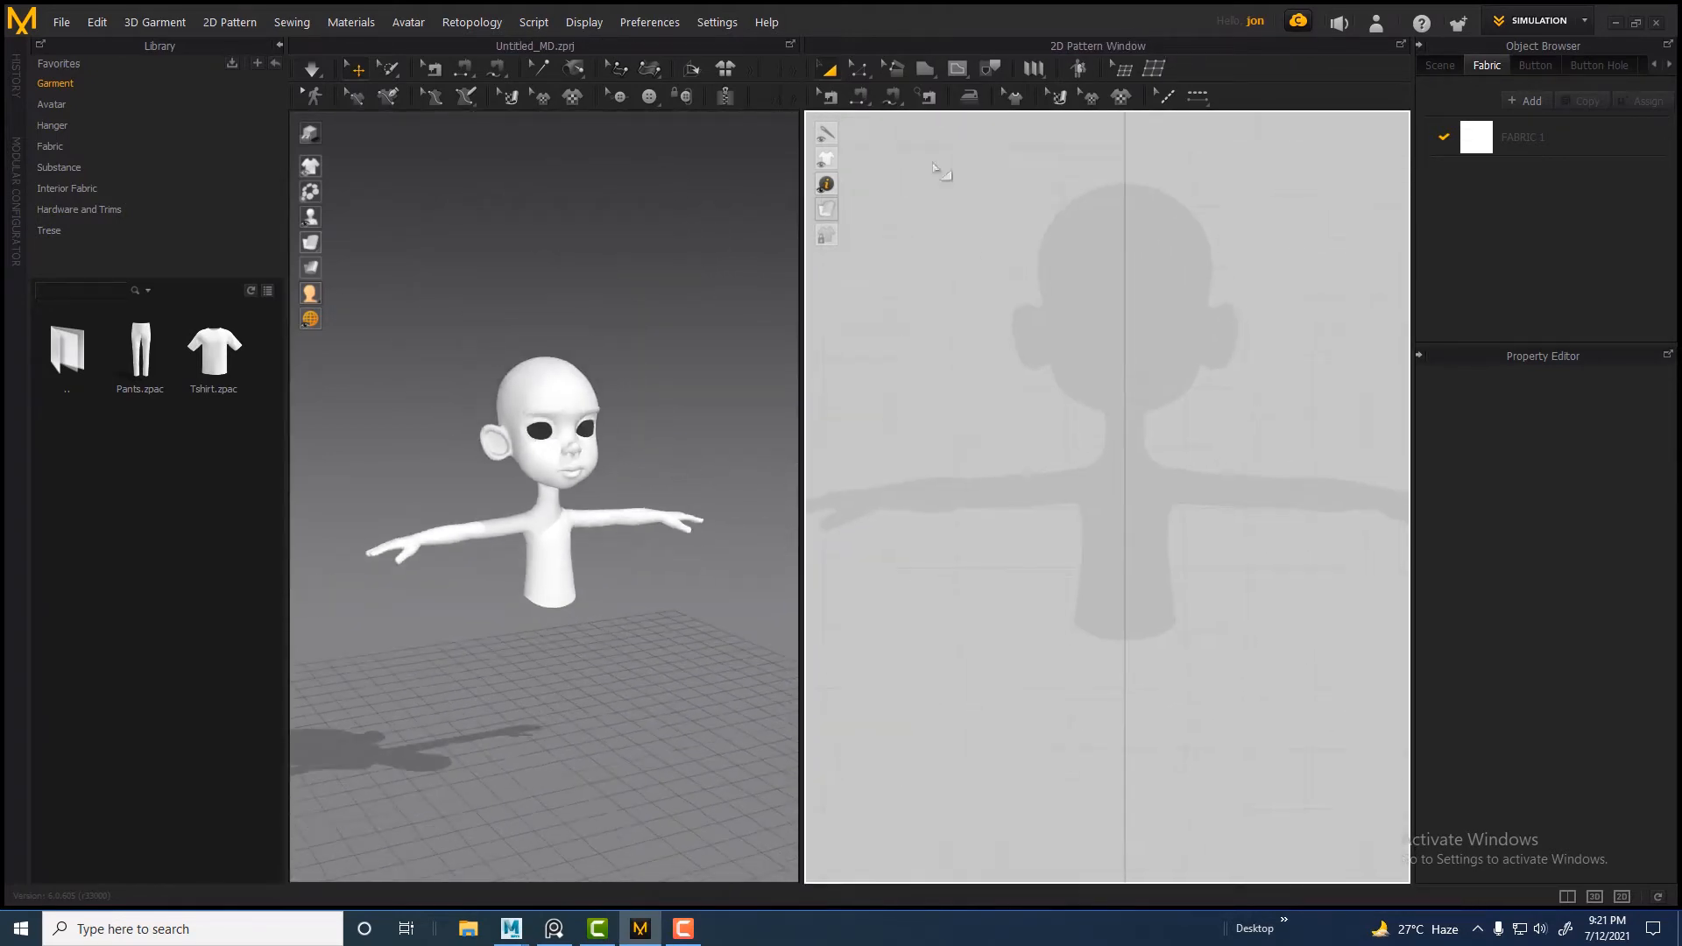
# Draw a tall rectangular pattern, about 95 cm around its outline, over the left half of the avatar's torso silhouette
pyautogui.click(922, 70)
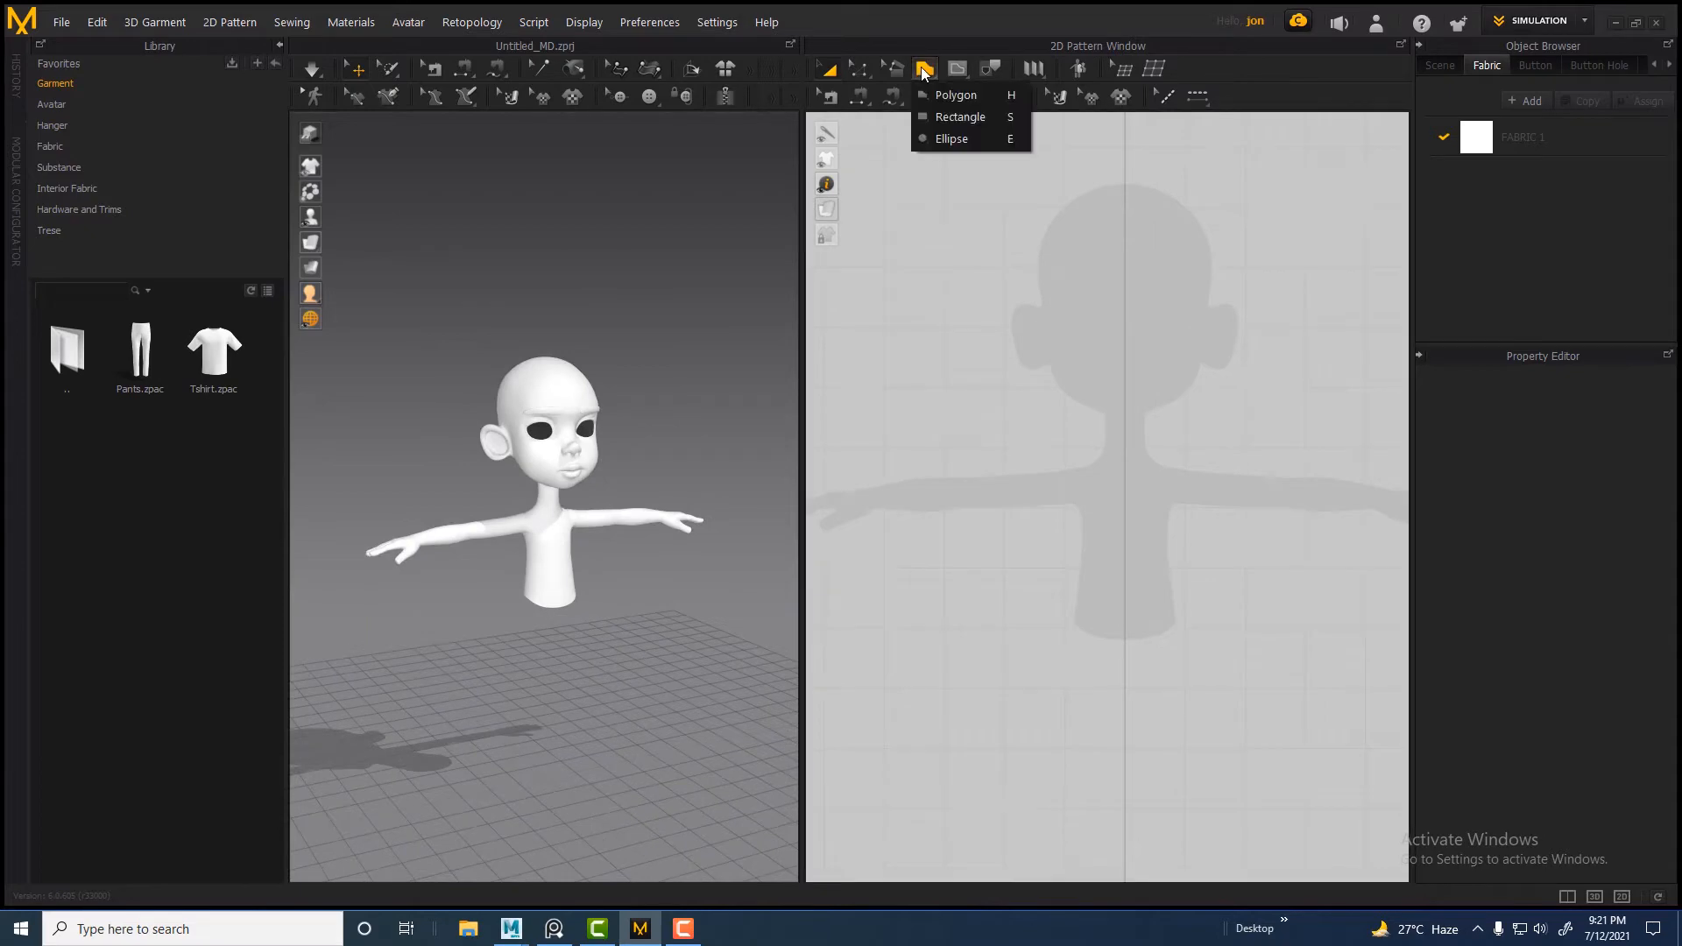
pyautogui.click(979, 117)
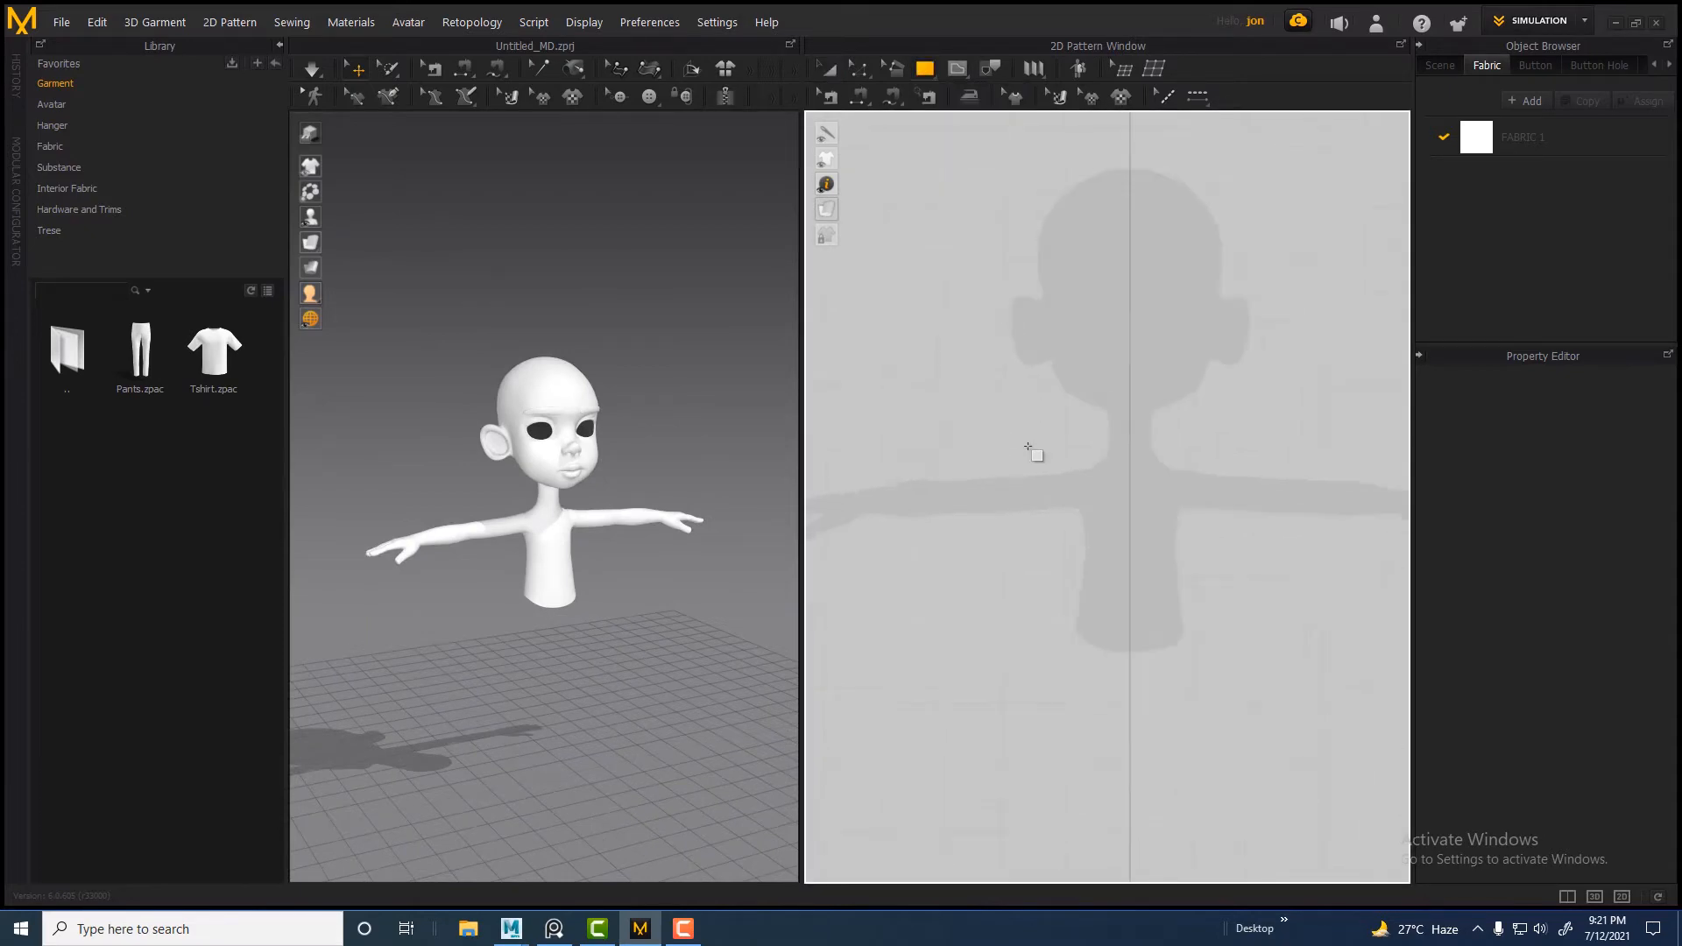
pyautogui.moveTo(1117, 521); pyautogui.dragTo(1120, 653)
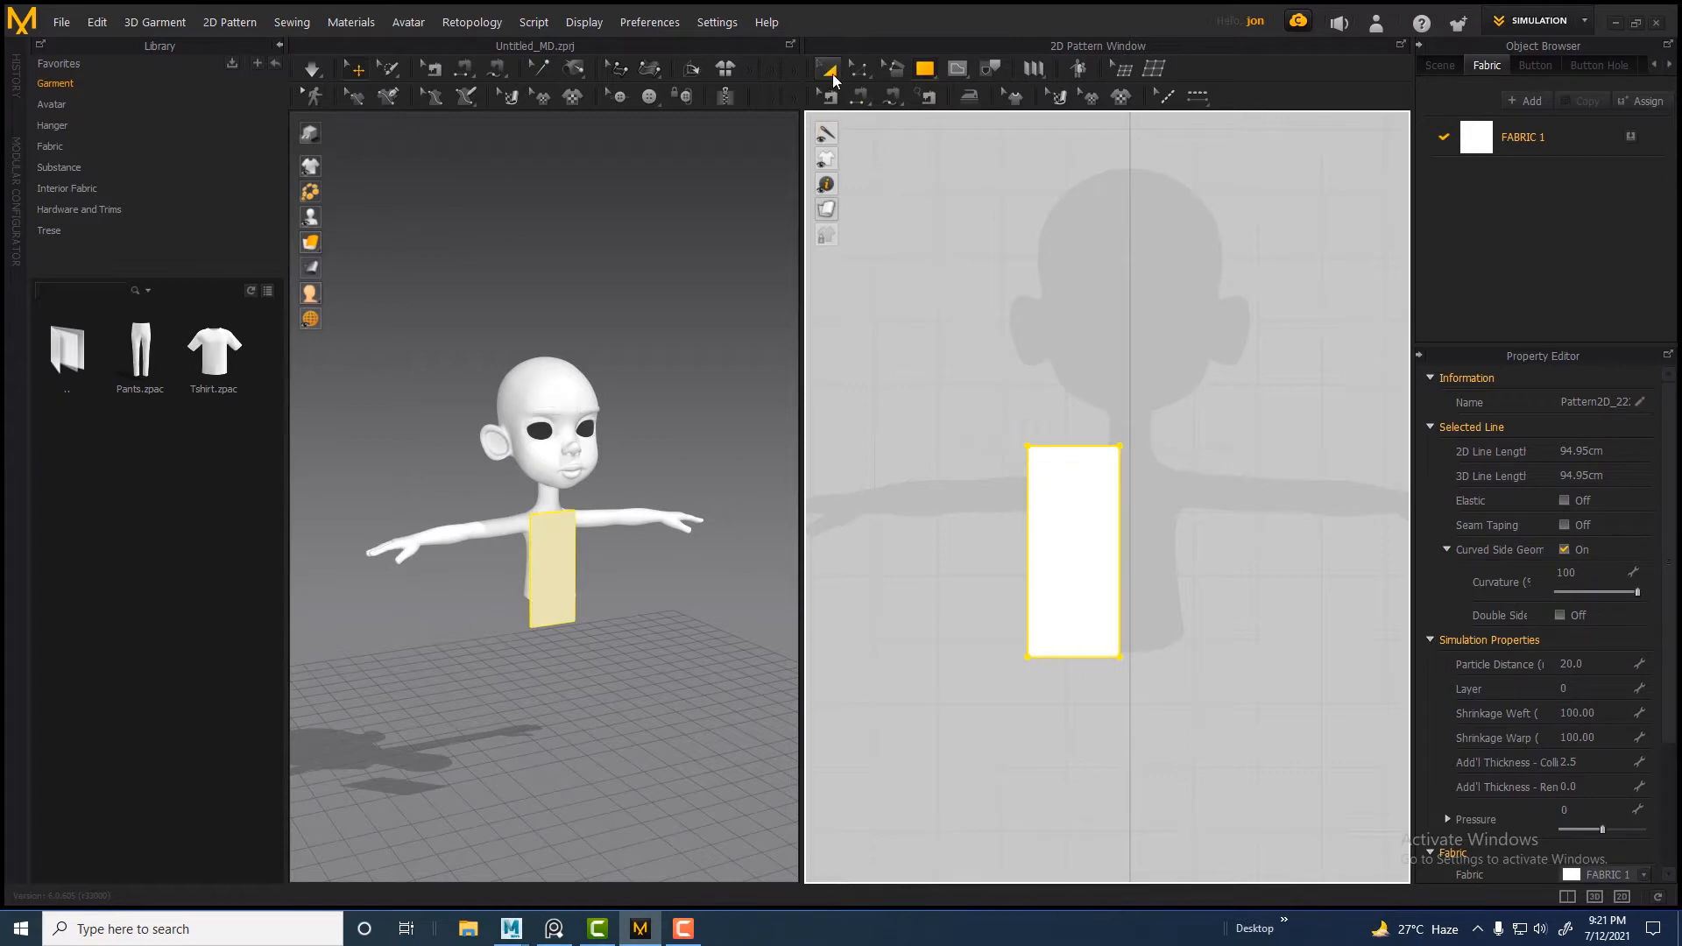
# Clone the rectangle as a symmetric pattern with sewing and place it beside the original, over the torso's other half
pyautogui.rightClick(1086, 510)
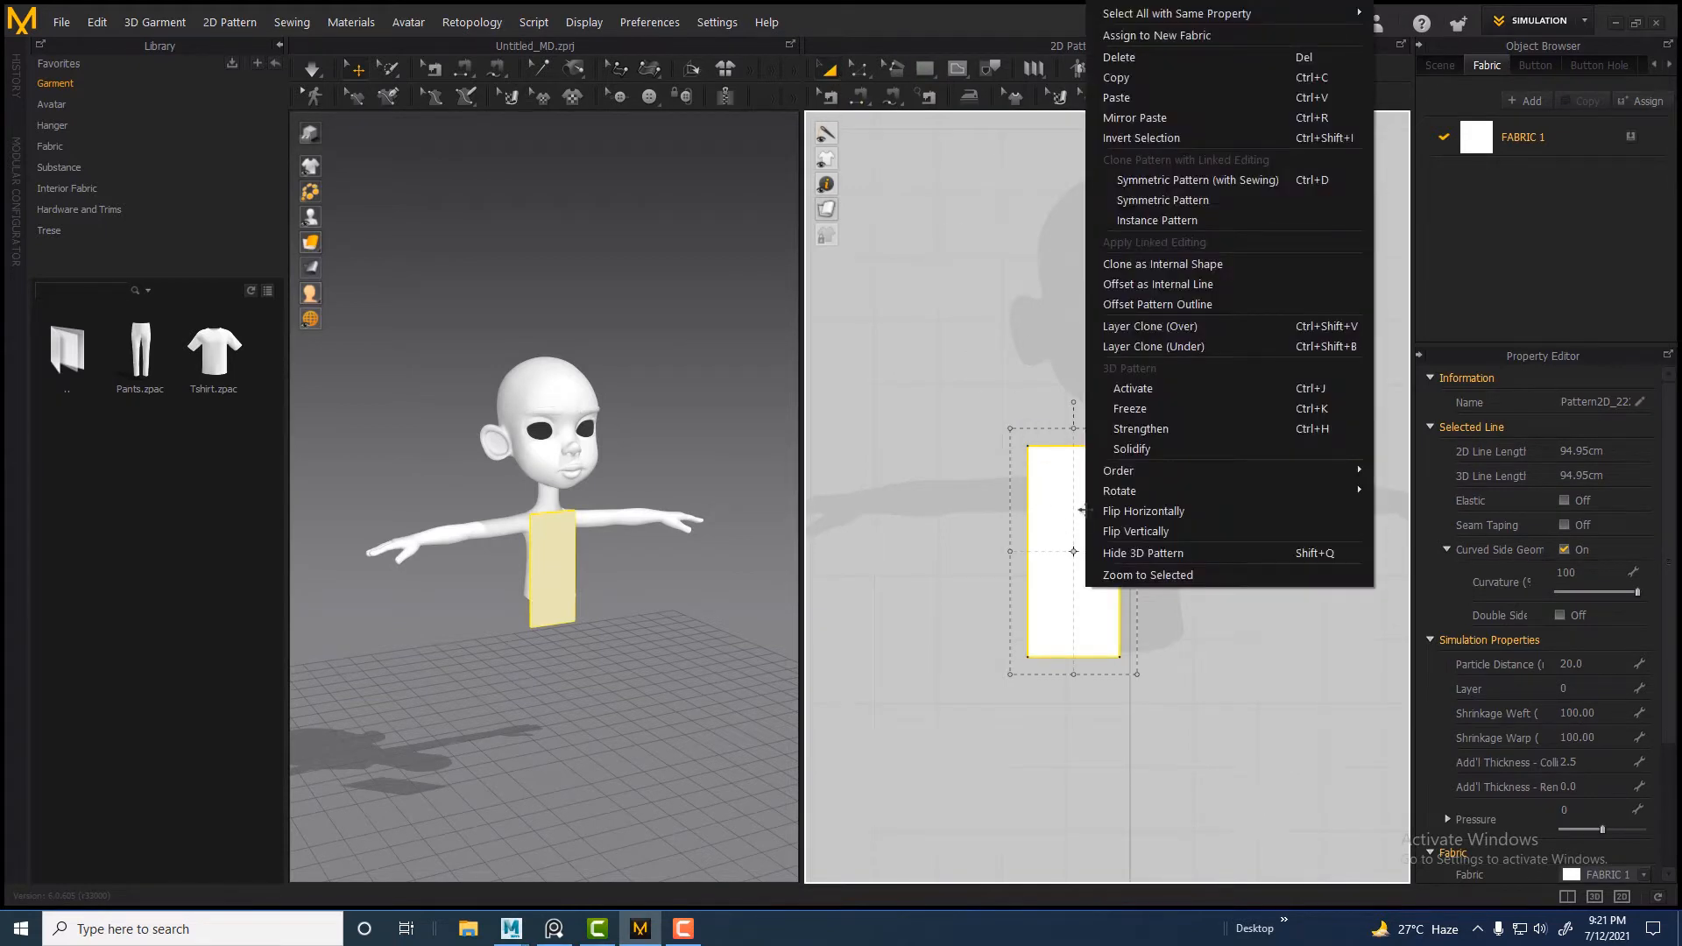
pyautogui.click(1165, 181)
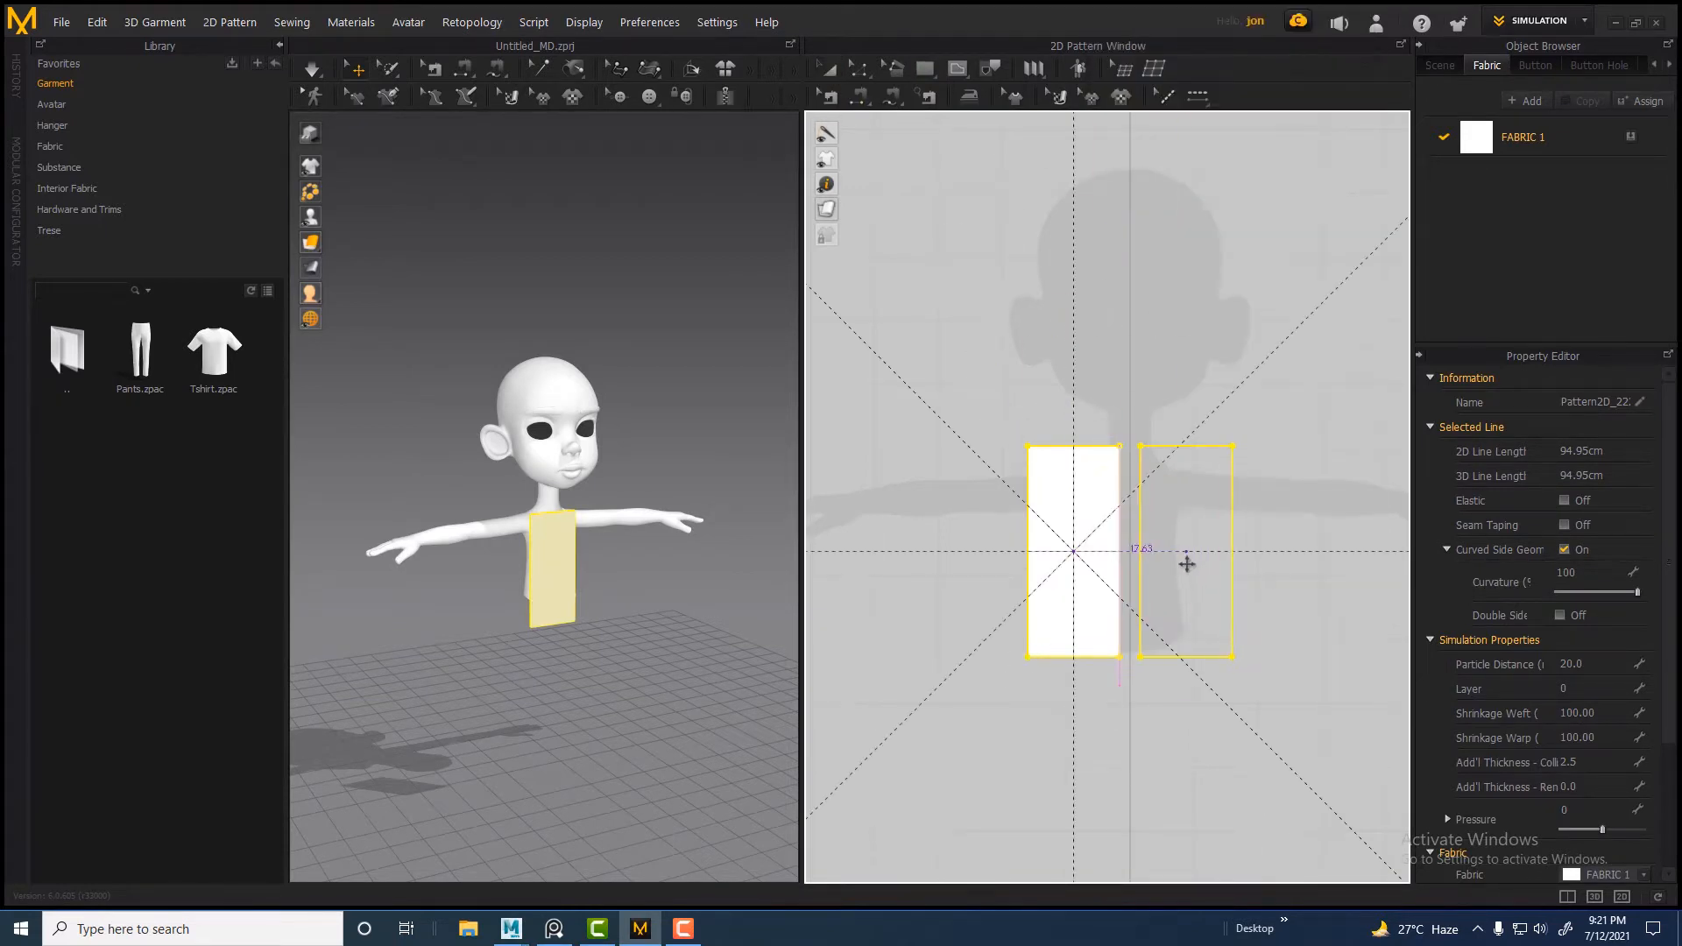
pyautogui.click(1194, 565)
# Move both front patterns closer to the avatar's chest in the 3D view
pyautogui.click(1079, 582)
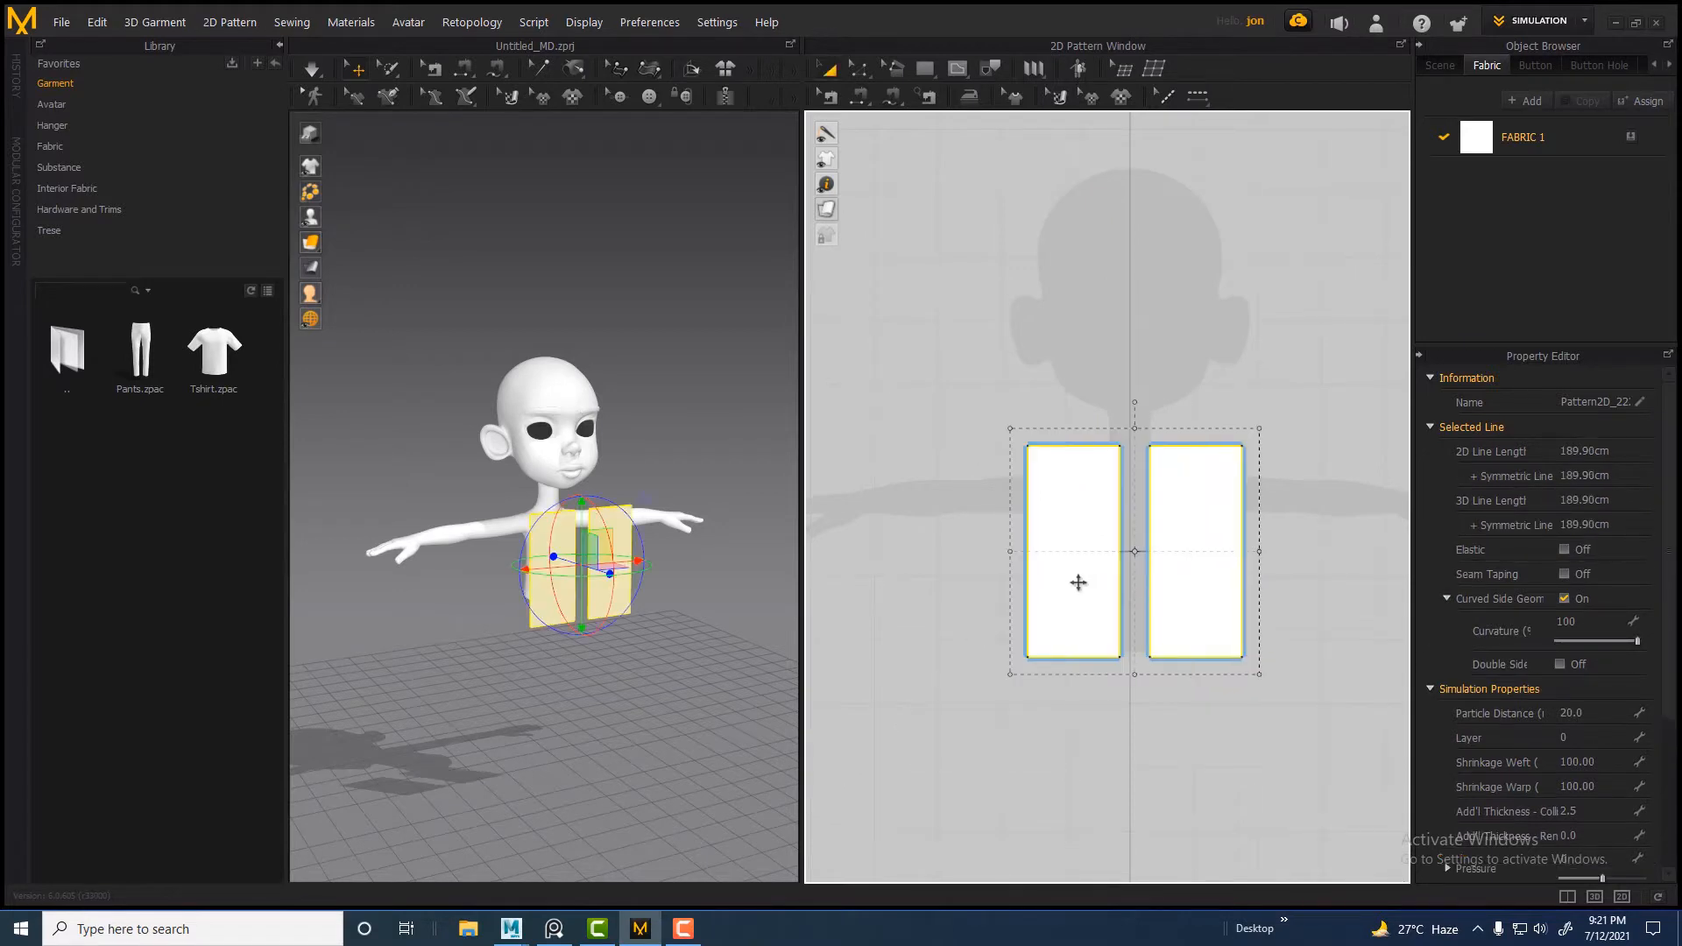
pyautogui.moveTo(519, 531); pyautogui.dragTo(684, 694, button='right')
pyautogui.scroll(3, 683, 695)
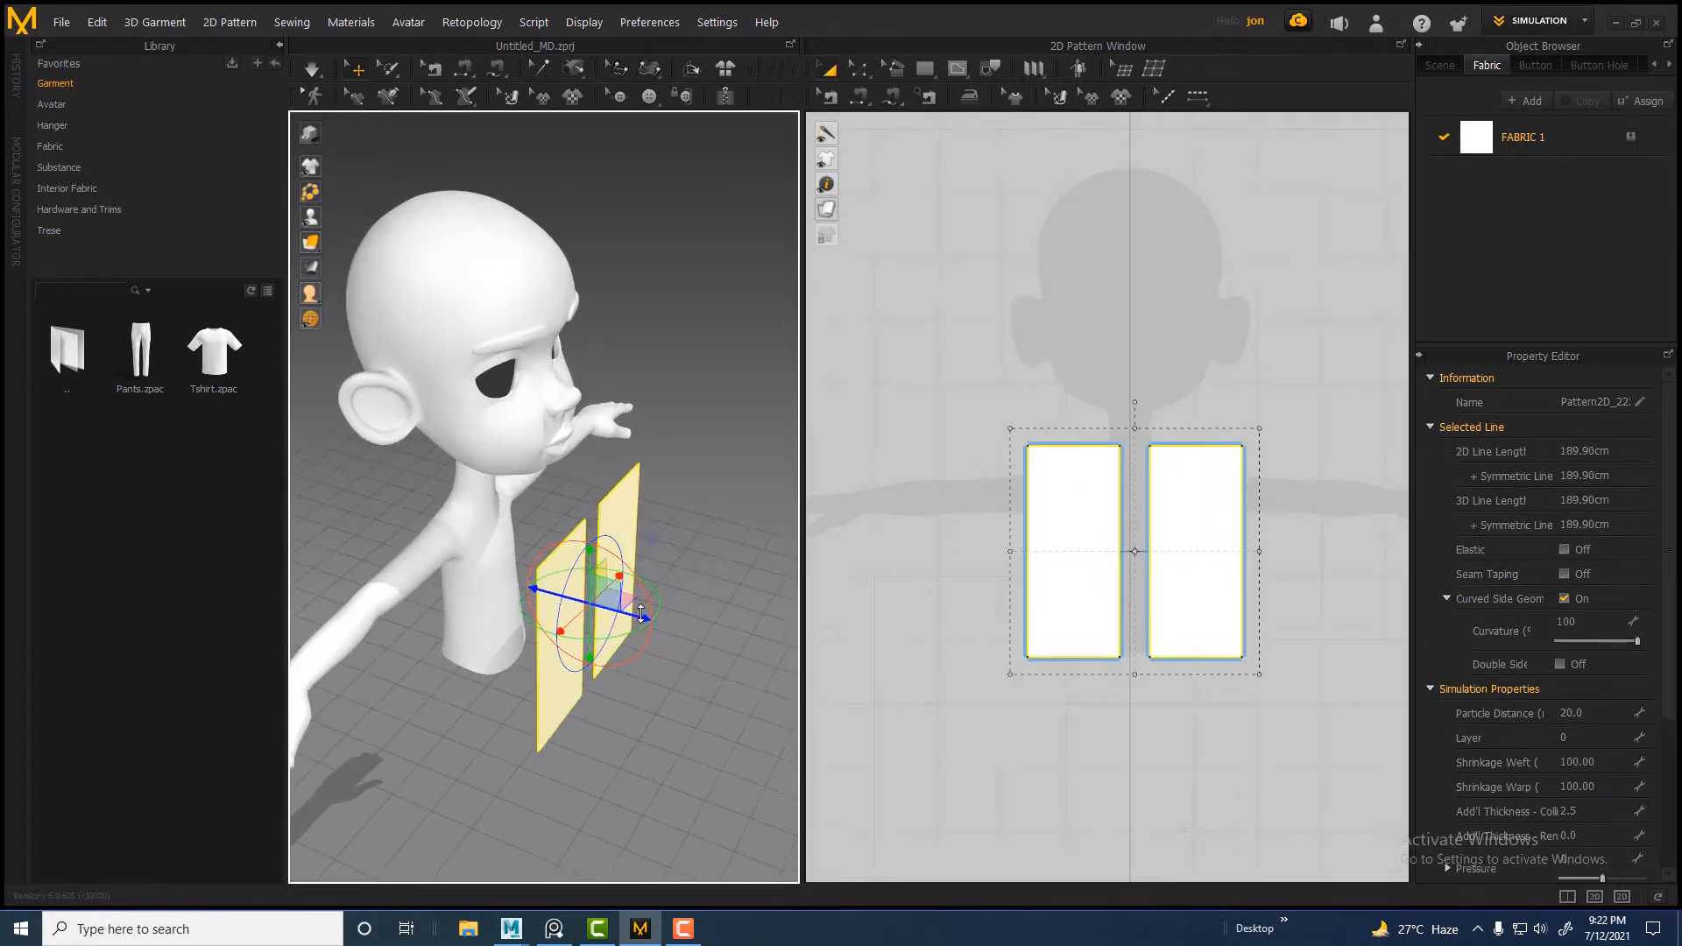
pyautogui.moveTo(636, 611); pyautogui.dragTo(557, 577)
pyautogui.moveTo(513, 622)
pyautogui.mouseDown(button='right')
pyautogui.moveTo(558, 565)
pyautogui.moveTo(507, 627)
pyautogui.mouseUp(button='right')
pyautogui.scroll(-5, 507, 628)
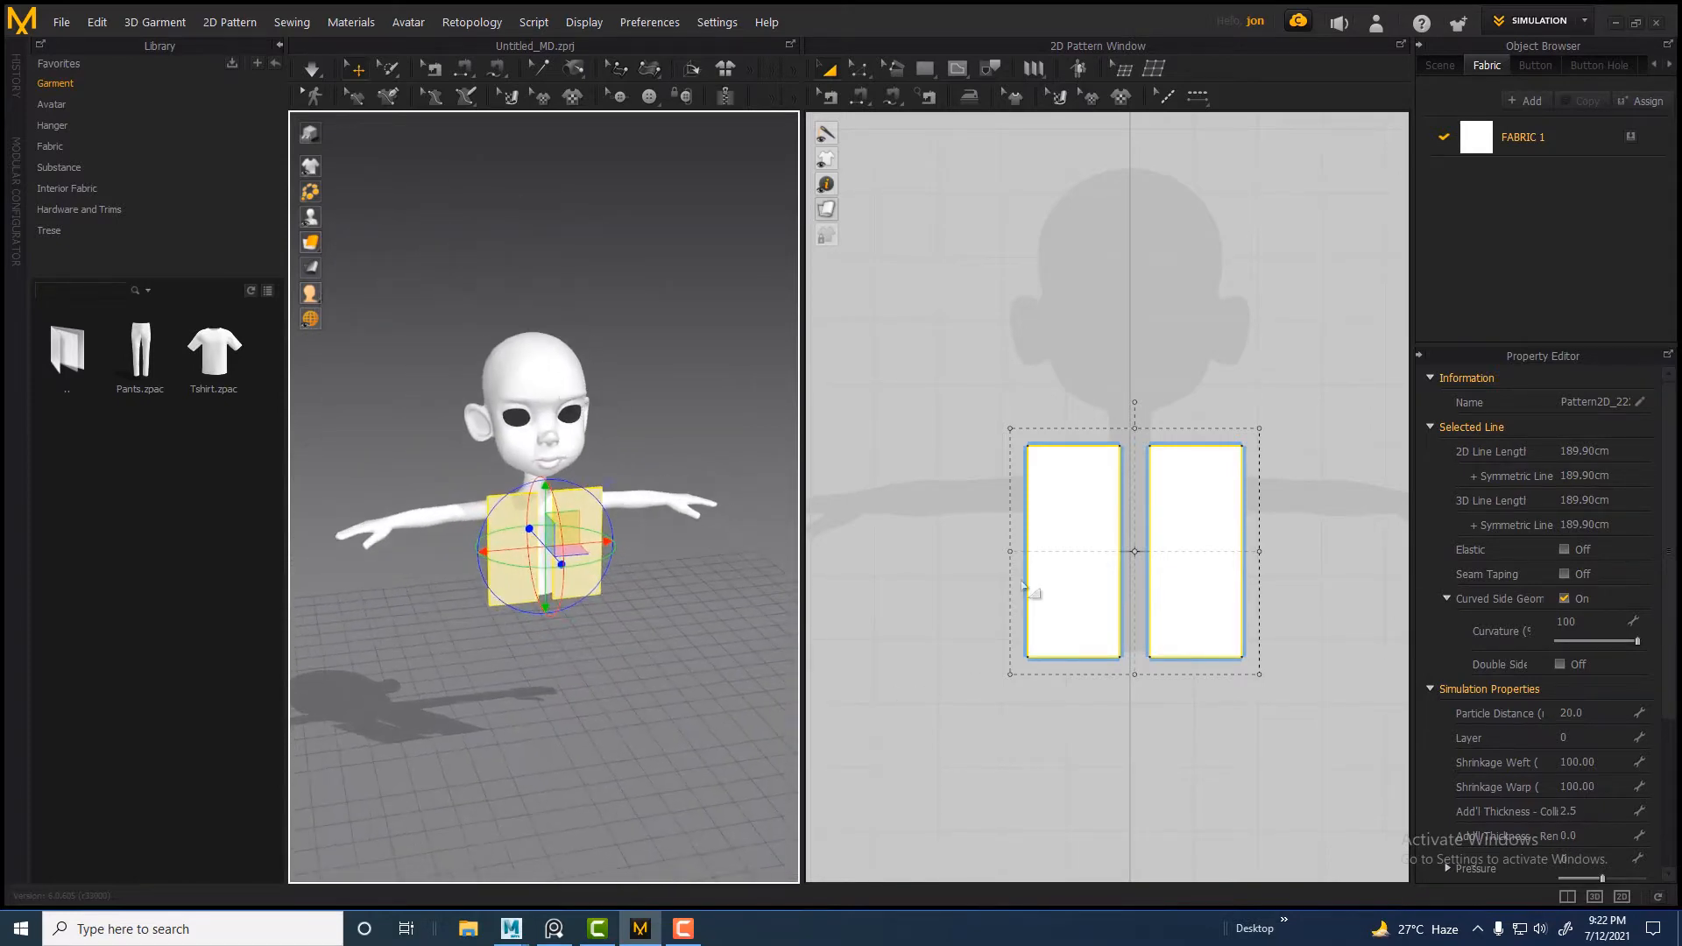
# Copy both front patterns and paste the pair beside the originals, level with them, in the 2D pattern area
pyautogui.scroll(-2, 1028, 587)
pyautogui.moveTo(1028, 587); pyautogui.dragTo(998, 551, button='middle')
pyautogui.scroll(-1, 1040, 585)
pyautogui.rightClick(980, 512)
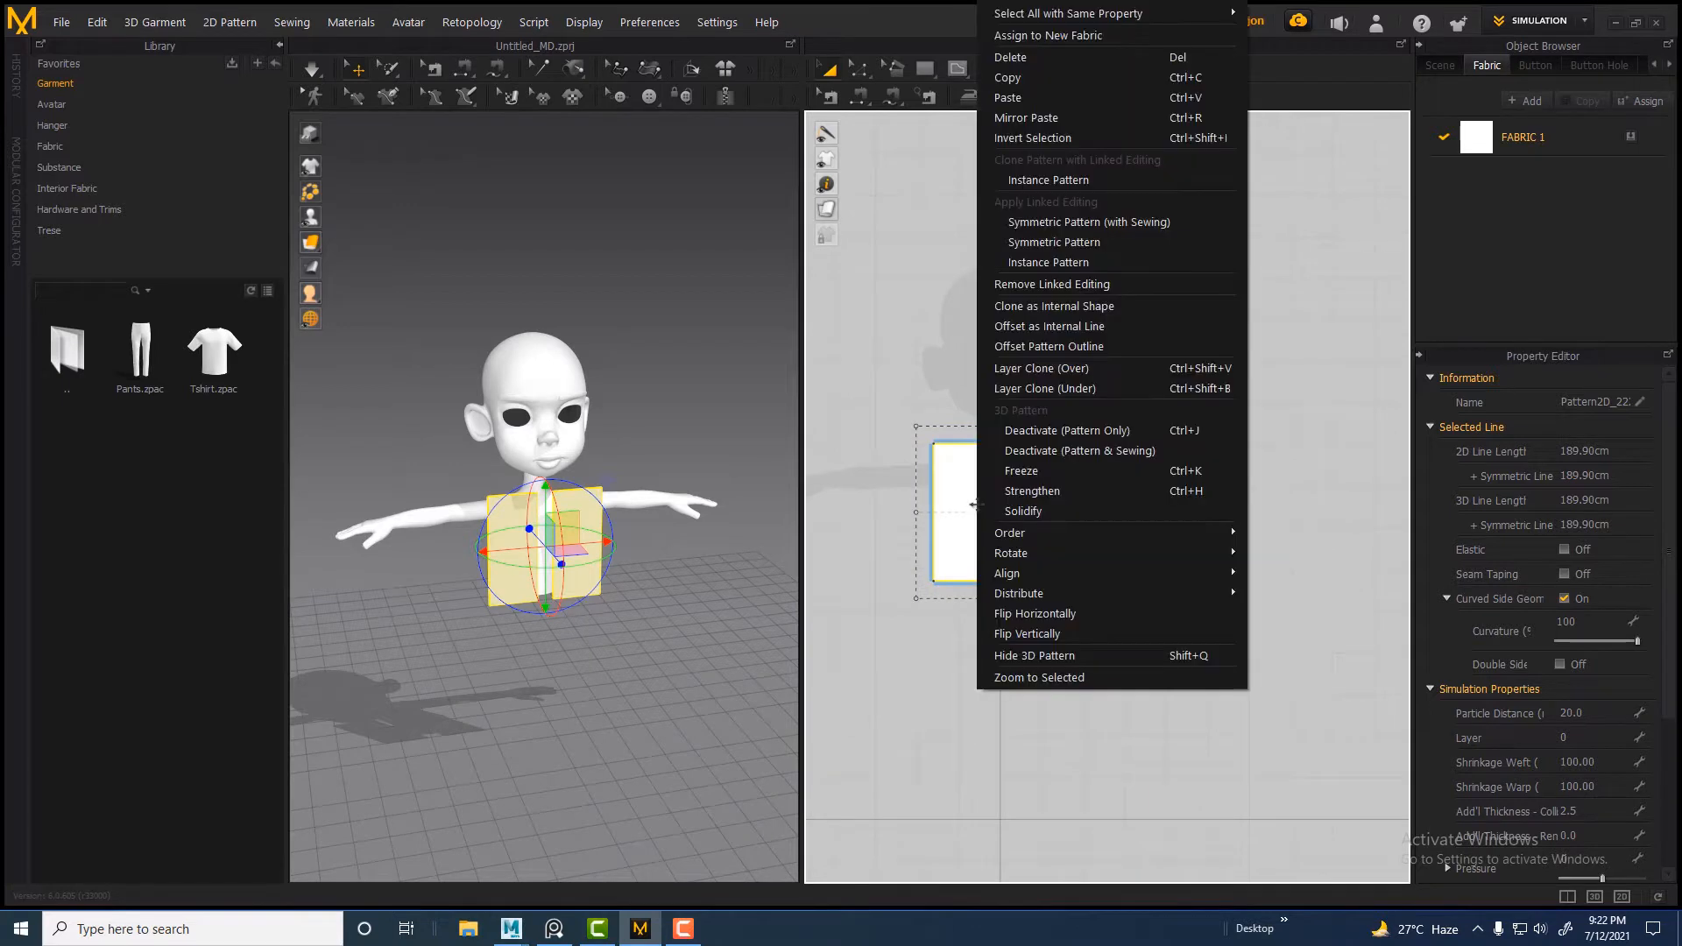
pyautogui.click(1095, 76)
pyautogui.rightClick(1165, 493)
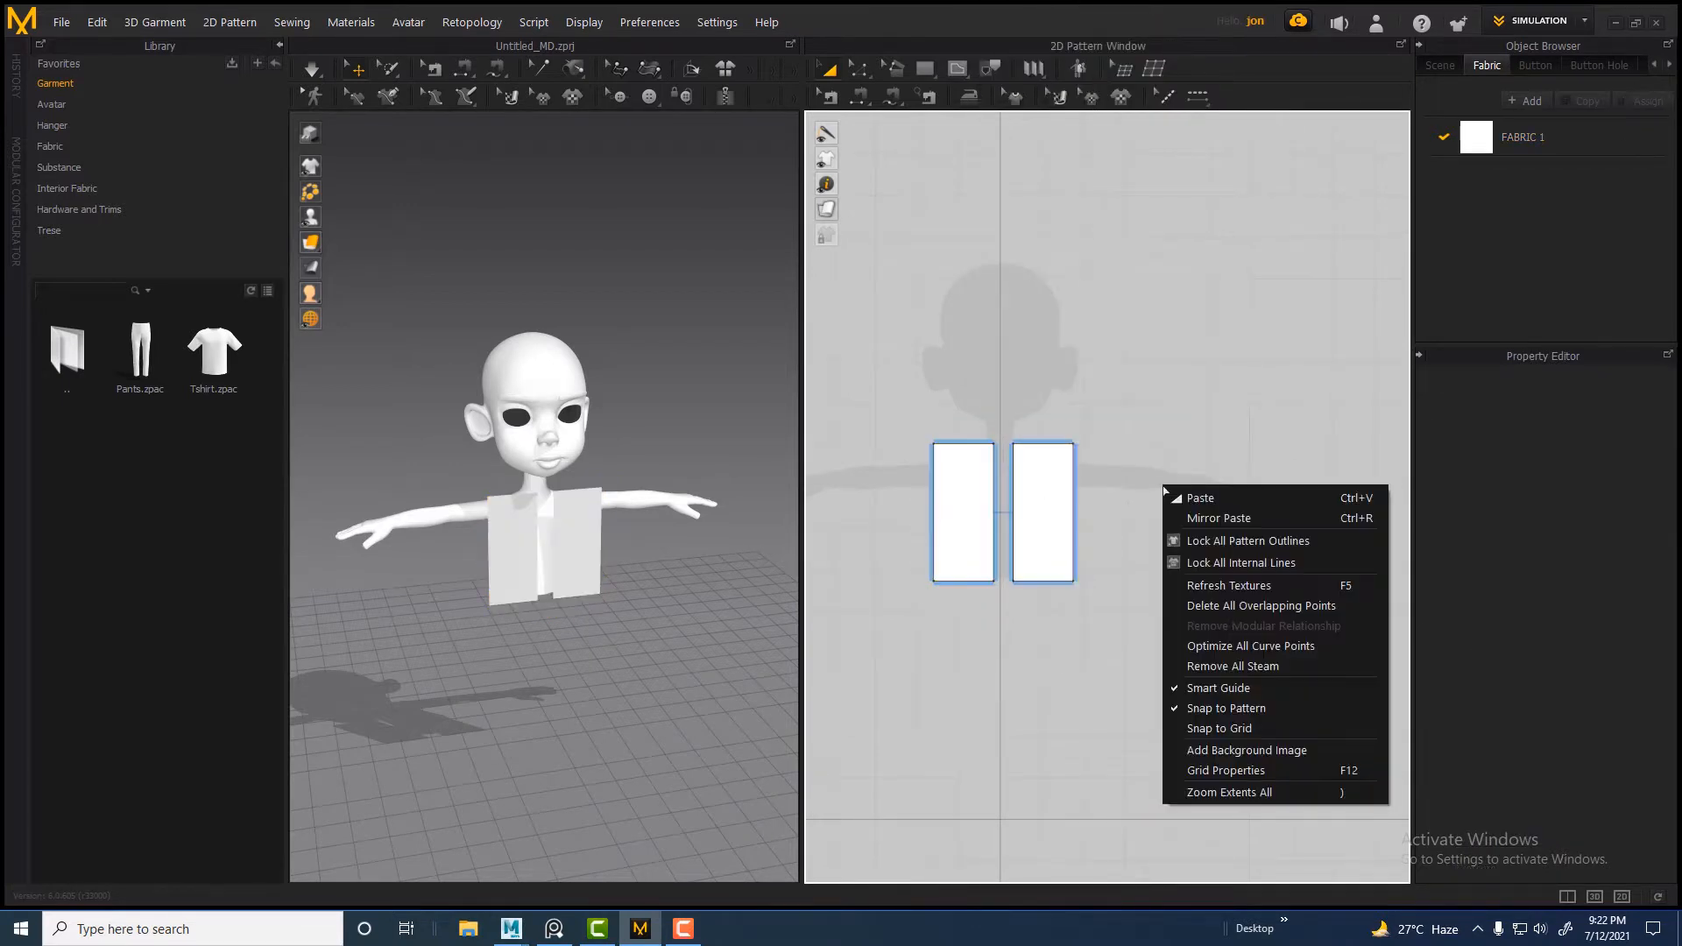
pyautogui.click(1178, 498)
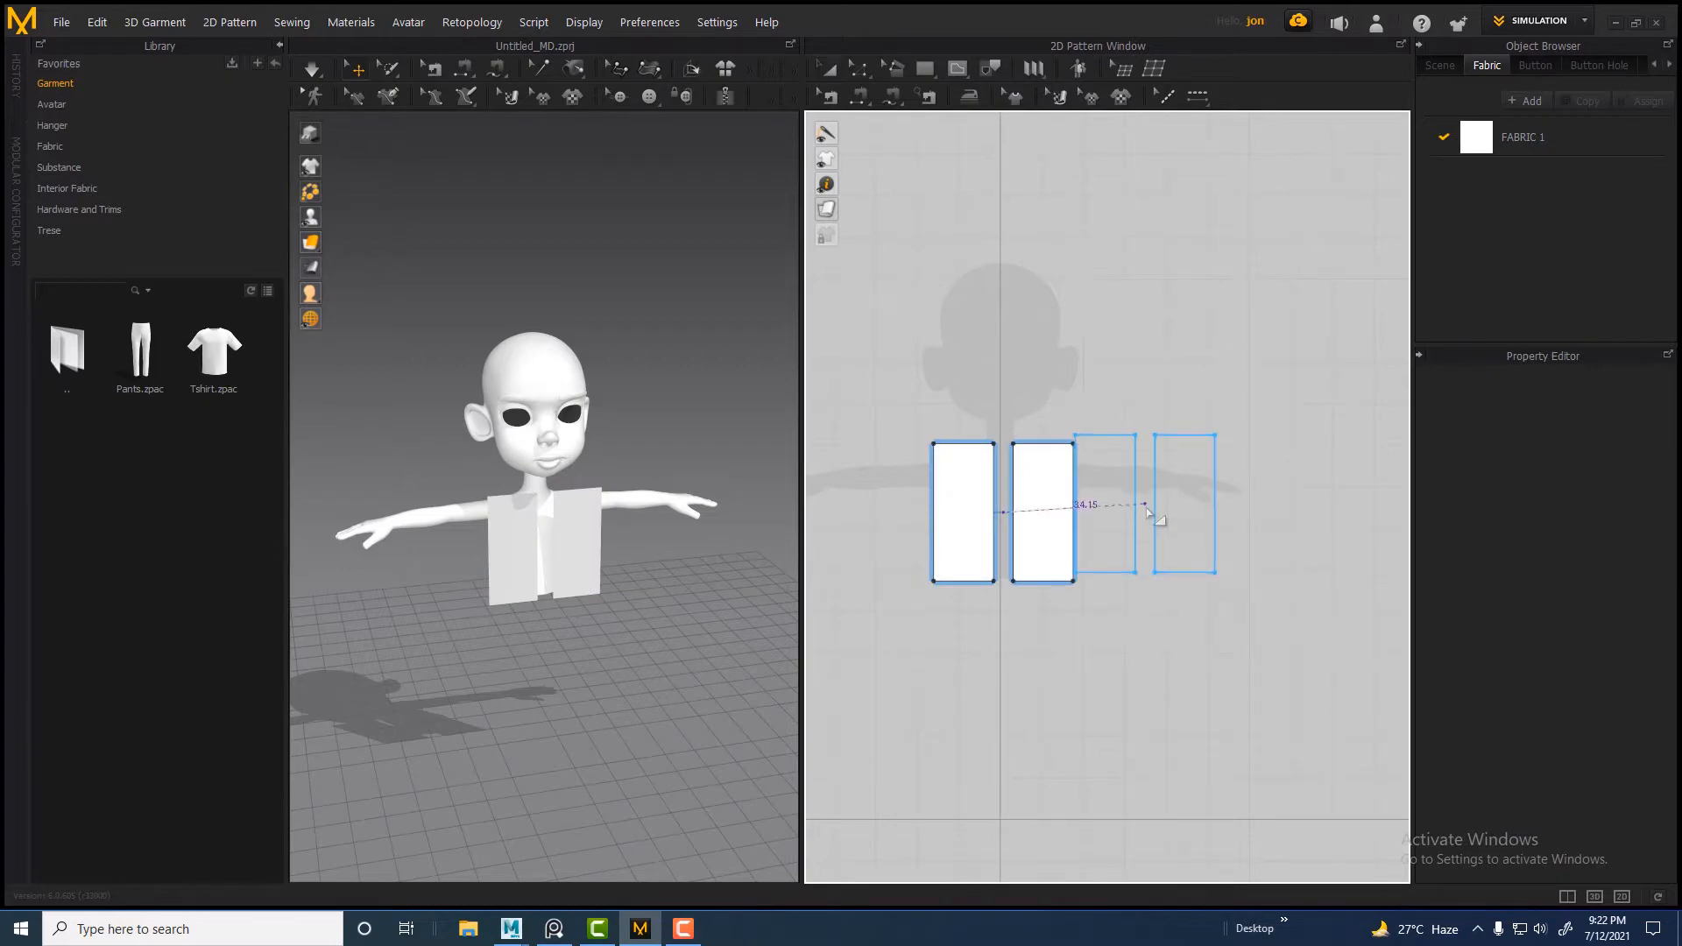
pyautogui.click(1168, 513)
# Move the pasted pattern pair behind the avatar and align it horizontally with the torso
pyautogui.moveTo(701, 550); pyautogui.dragTo(635, 590, button='right')
pyautogui.moveTo(634, 589); pyautogui.dragTo(600, 611, button='middle')
pyautogui.click(1301, 576)
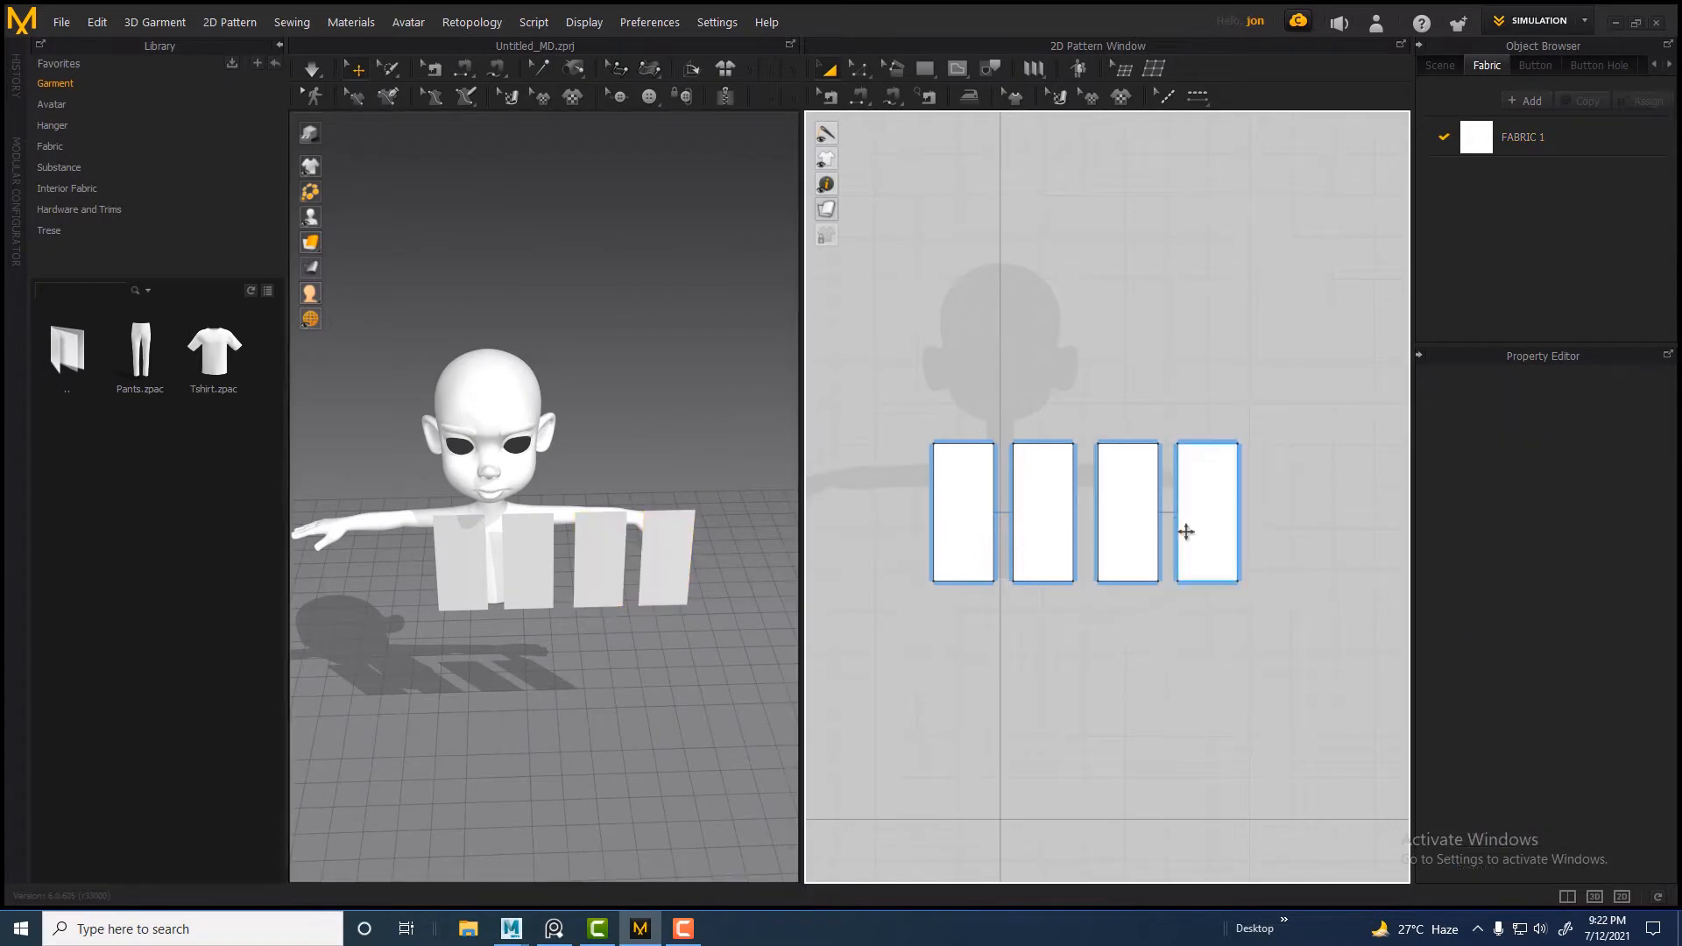
pyautogui.click(1189, 532)
pyautogui.keyDown('shift'); pyautogui.click(1135, 538); pyautogui.keyUp('shift')
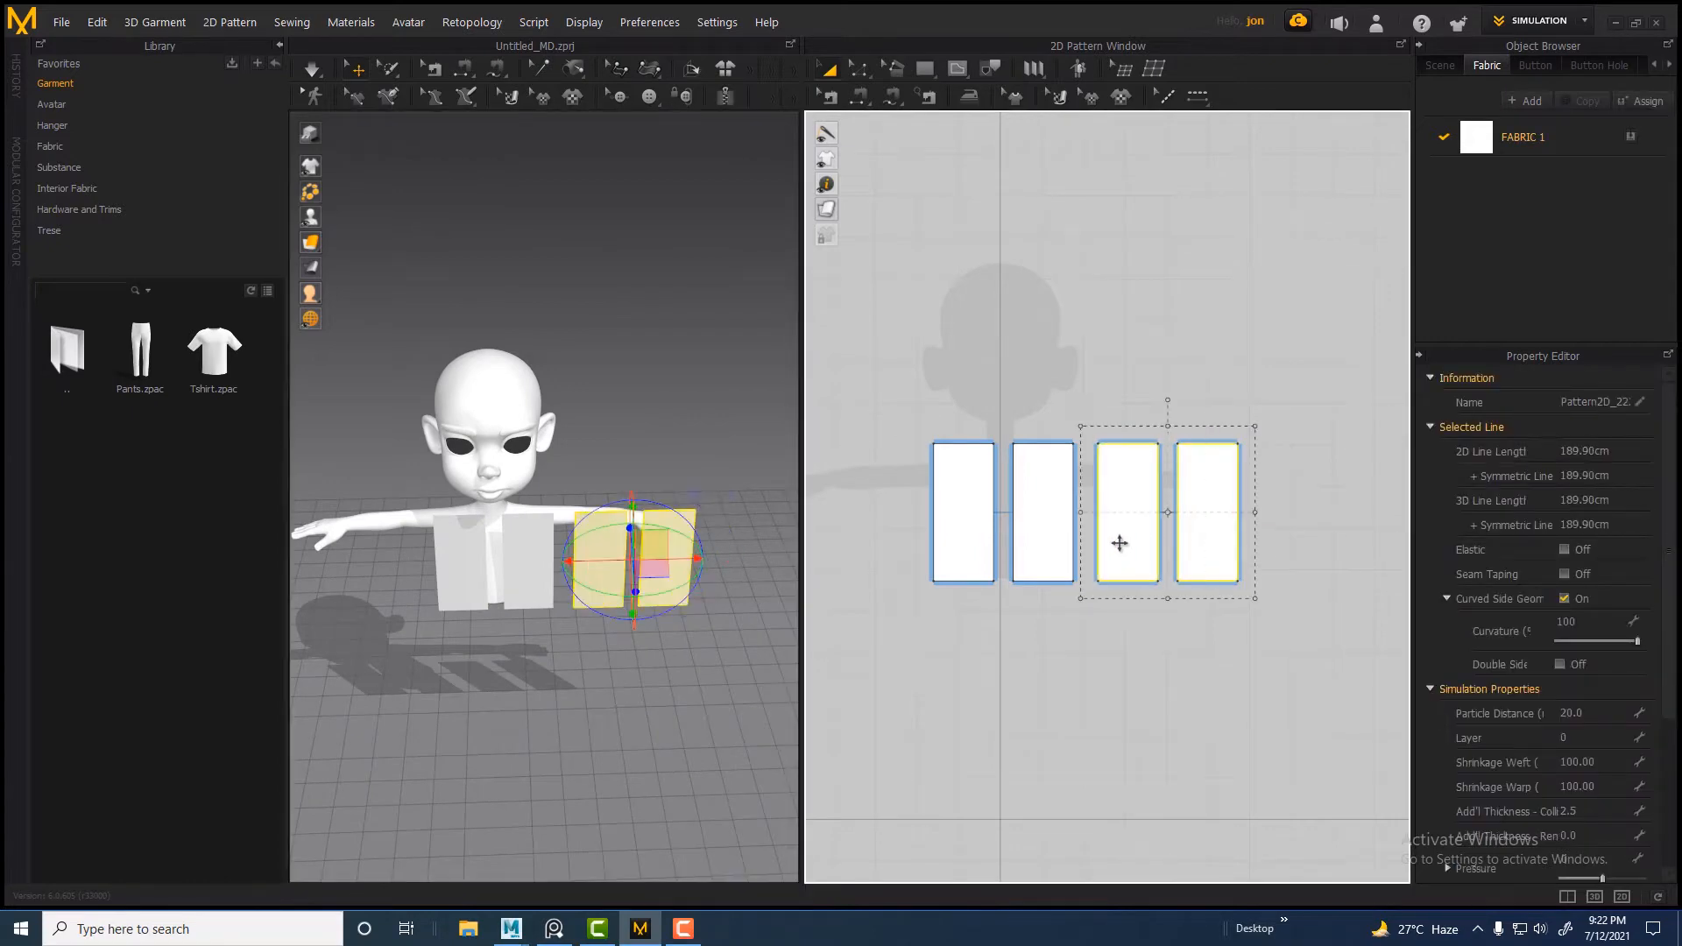
pyautogui.moveTo(561, 583)
pyautogui.mouseDown(button='right')
pyautogui.moveTo(578, 604)
pyautogui.moveTo(569, 594)
pyautogui.mouseUp(button='right')
pyautogui.moveTo(589, 568); pyautogui.dragTo(653, 517)
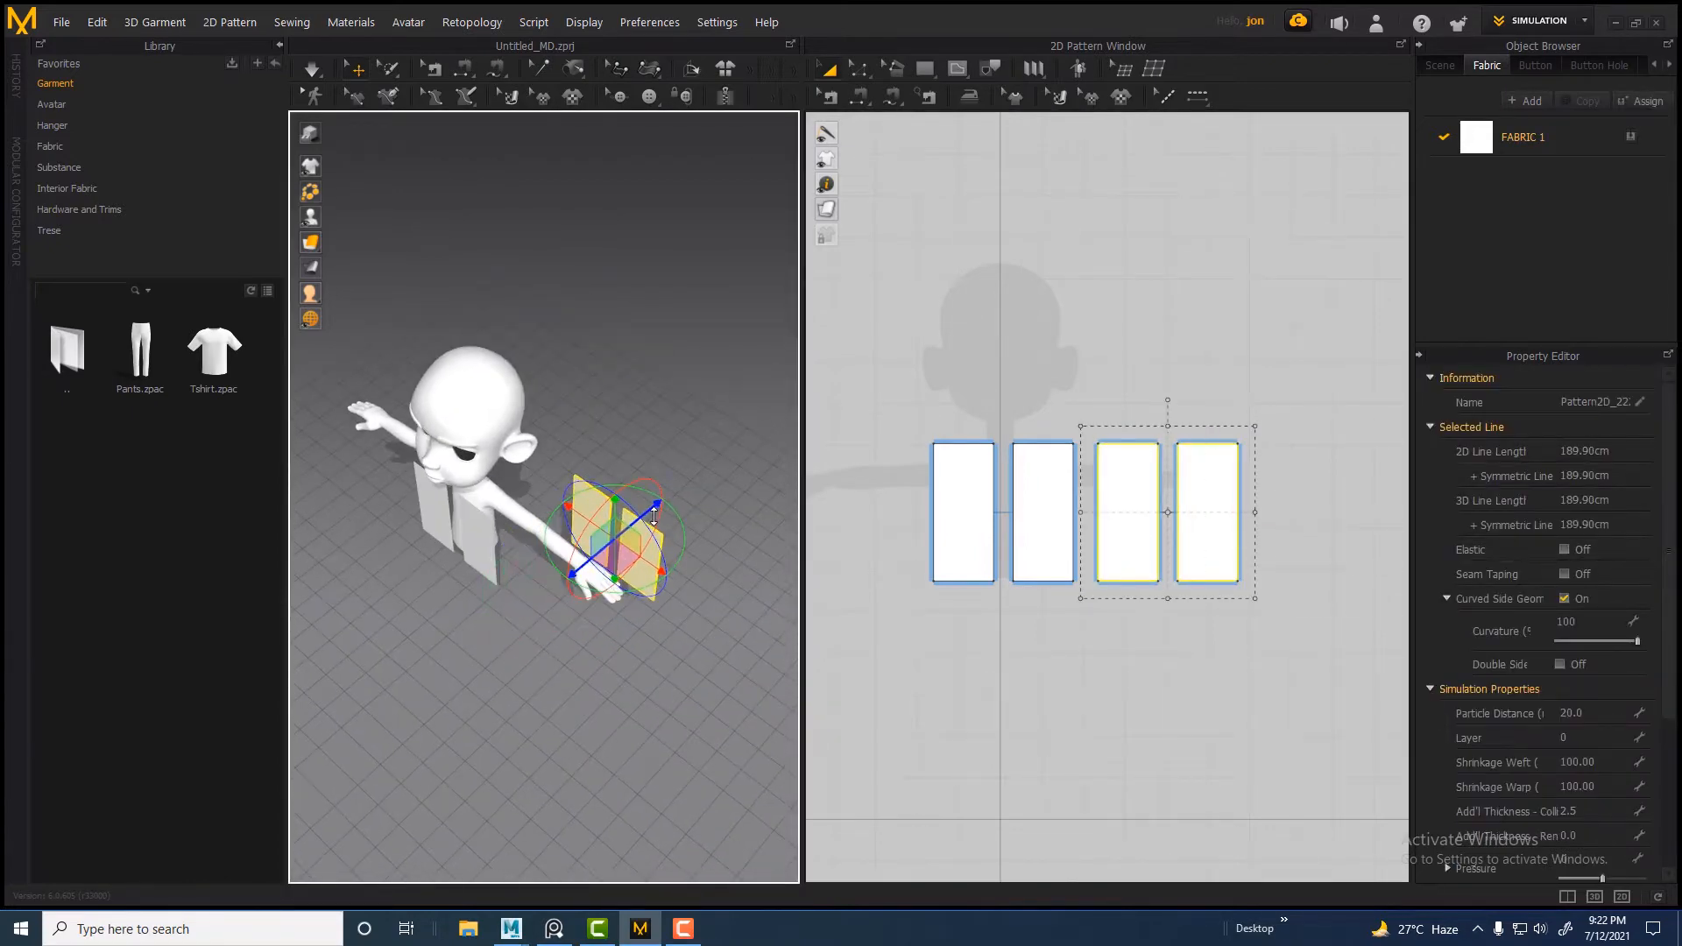
pyautogui.moveTo(611, 593); pyautogui.dragTo(621, 613, button='right')
pyautogui.moveTo(623, 593); pyautogui.dragTo(620, 486)
pyautogui.moveTo(613, 574); pyautogui.dragTo(716, 517, button='right')
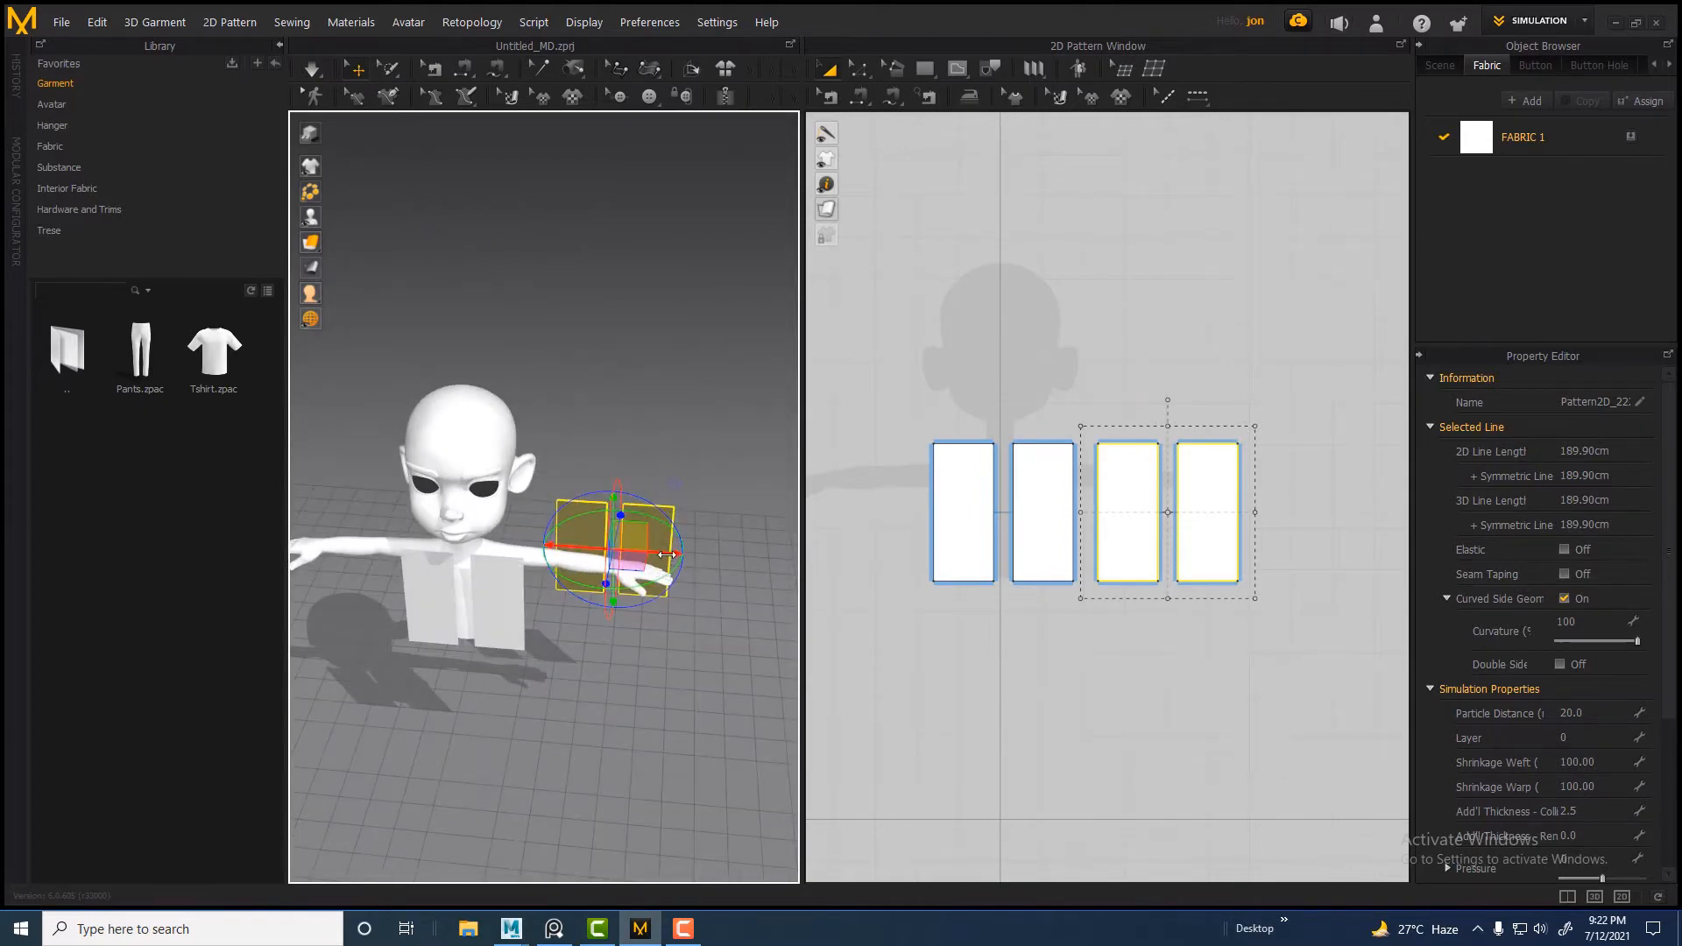
pyautogui.moveTo(667, 555); pyautogui.dragTo(517, 553)
# Move the back pattern pair closer to the avatar's back
pyautogui.moveTo(617, 570); pyautogui.dragTo(438, 582, button='right')
pyautogui.moveTo(631, 664); pyautogui.dragTo(541, 666, button='middle')
pyautogui.scroll(3, 541, 665)
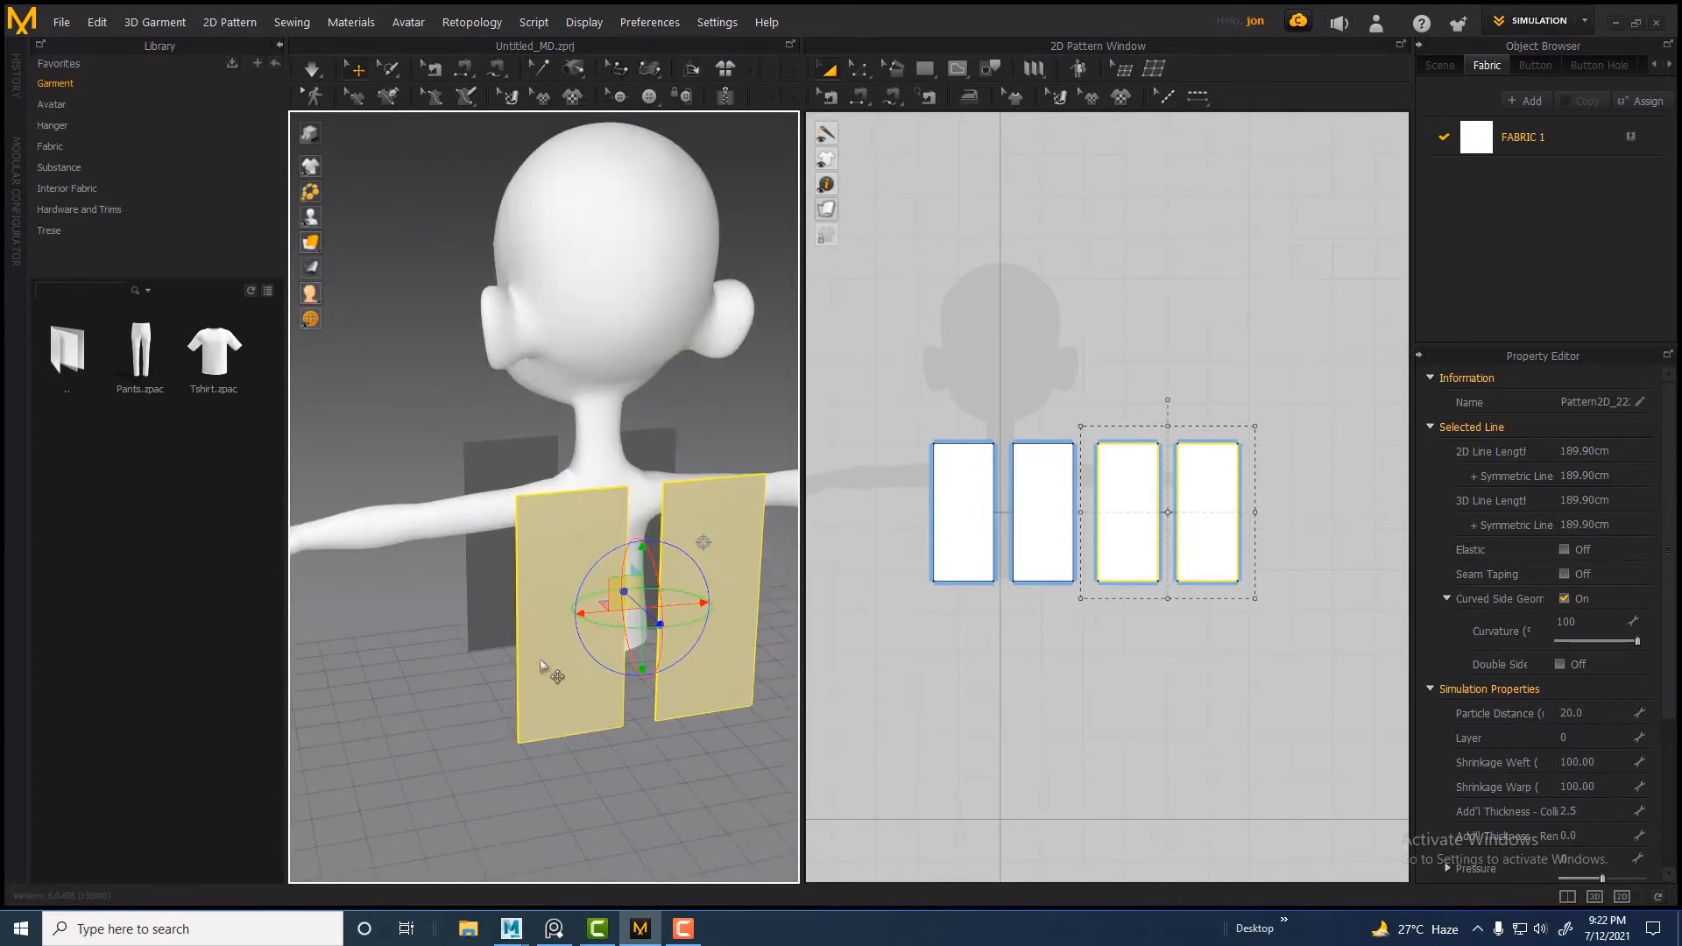
pyautogui.moveTo(558, 676); pyautogui.dragTo(649, 653, button='right')
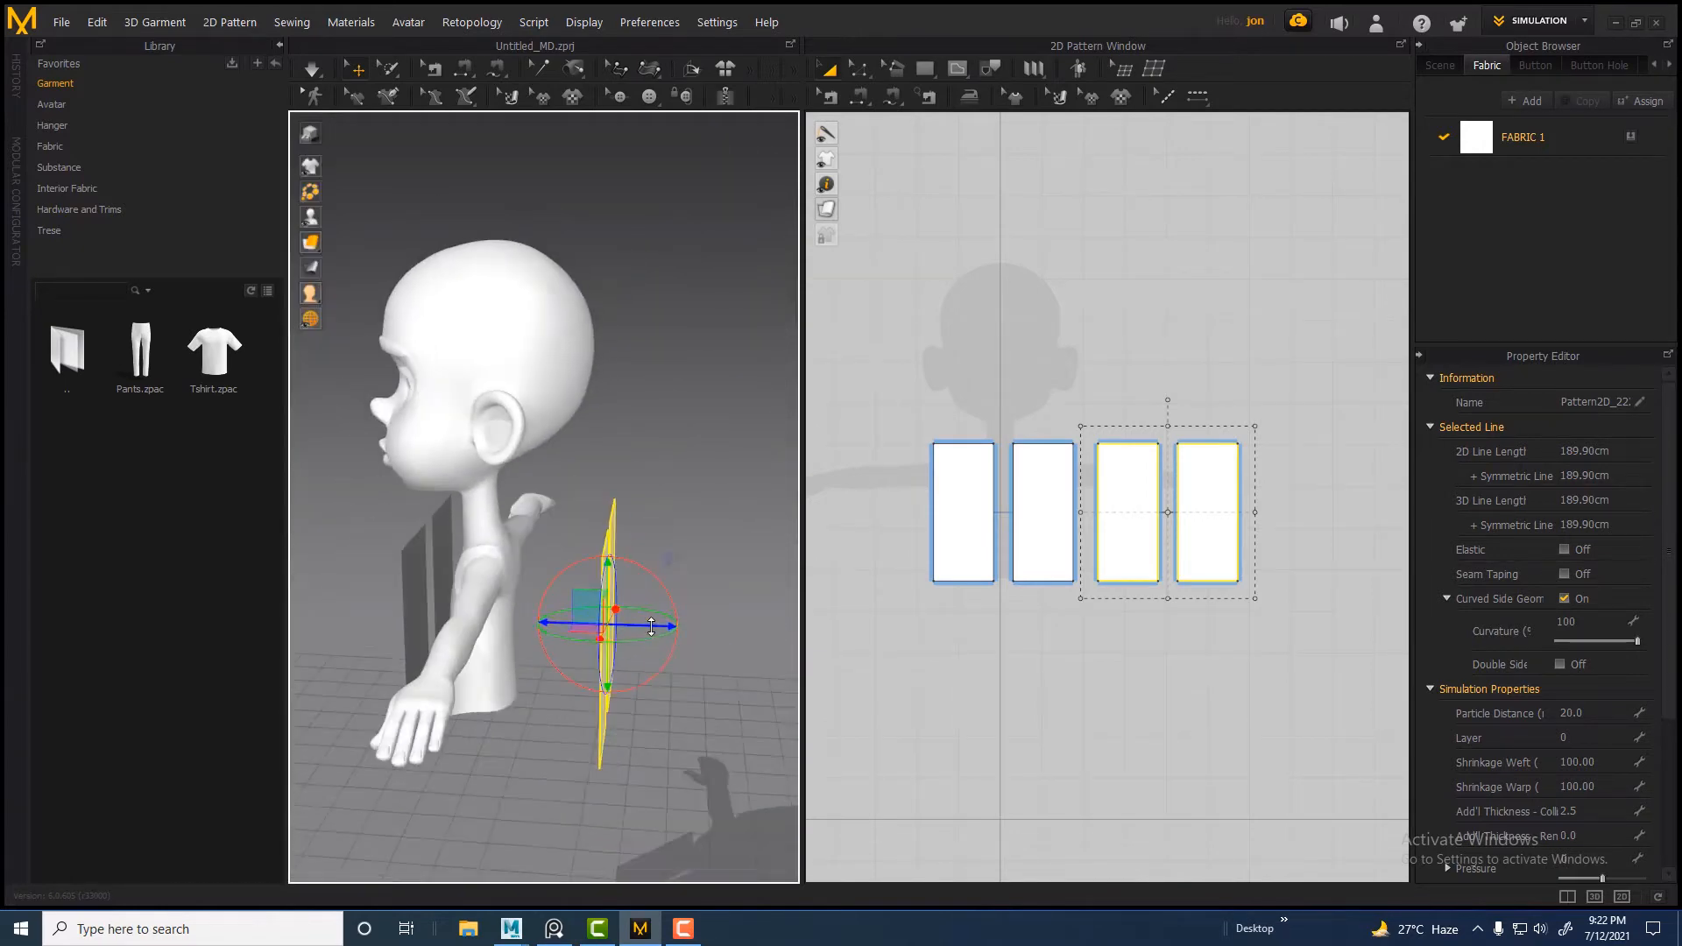
pyautogui.moveTo(651, 627); pyautogui.dragTo(573, 598)
pyautogui.moveTo(565, 666); pyautogui.dragTo(657, 658, button='right')
pyautogui.moveTo(682, 574); pyautogui.dragTo(671, 572)
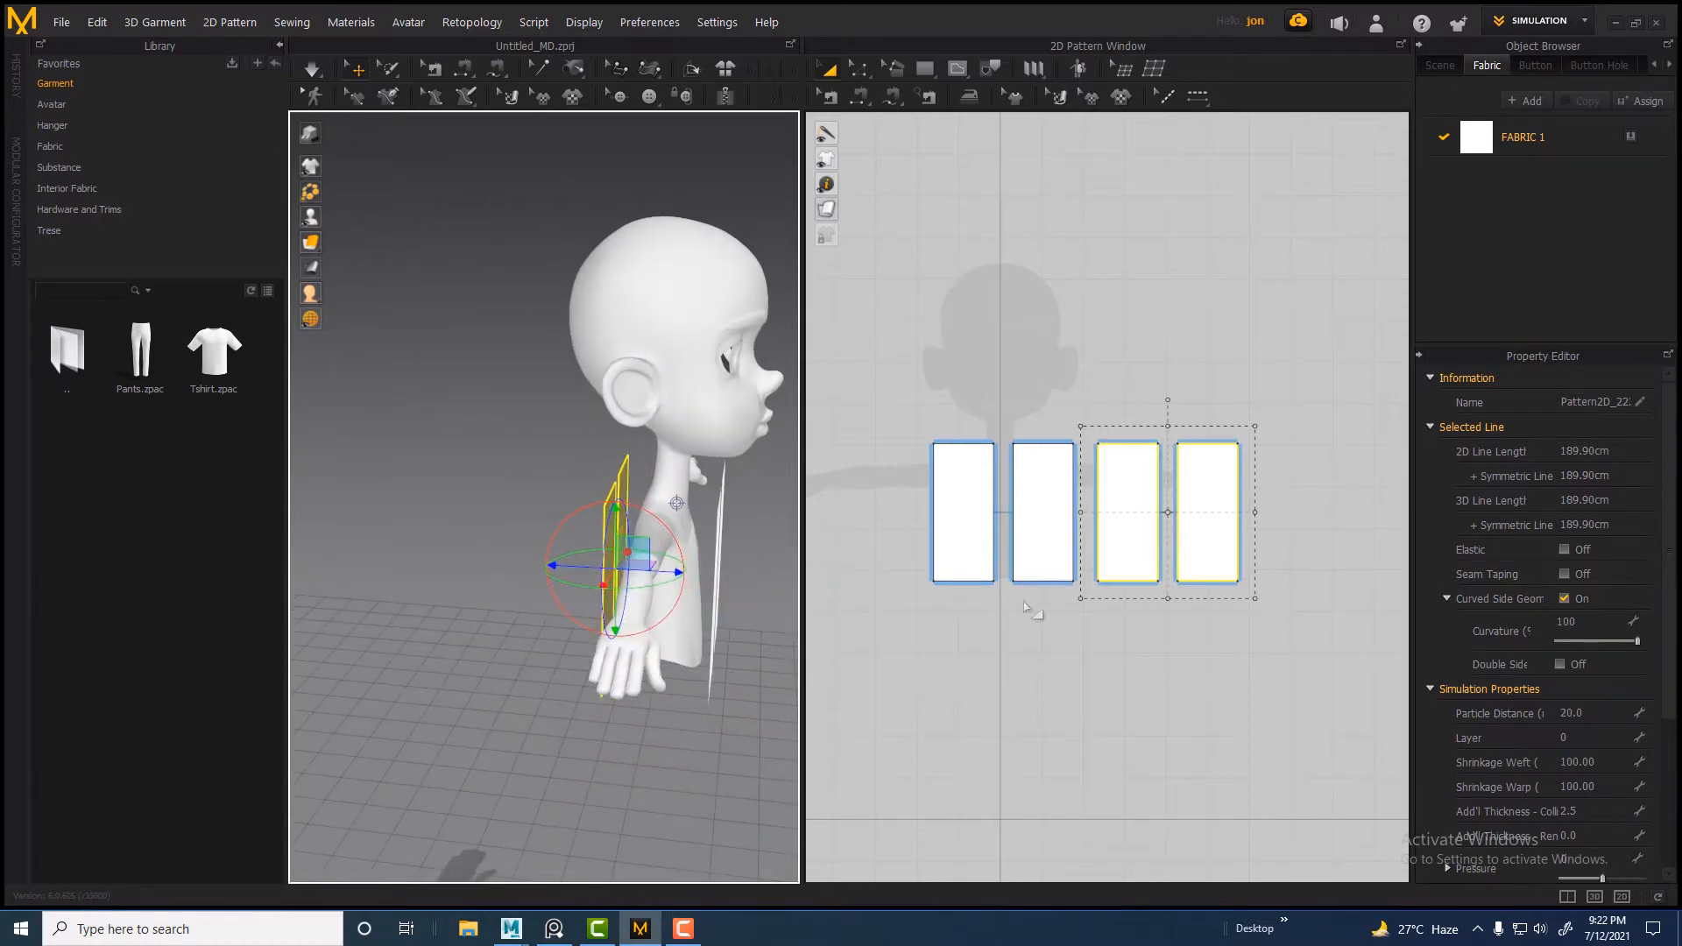
# Add an armhole point on the outer side edge of the left front pattern, about 20.9 cm above its lower corner
pyautogui.click(1016, 544)
pyautogui.keyDown('shift'); pyautogui.click(977, 539); pyautogui.keyUp('shift')
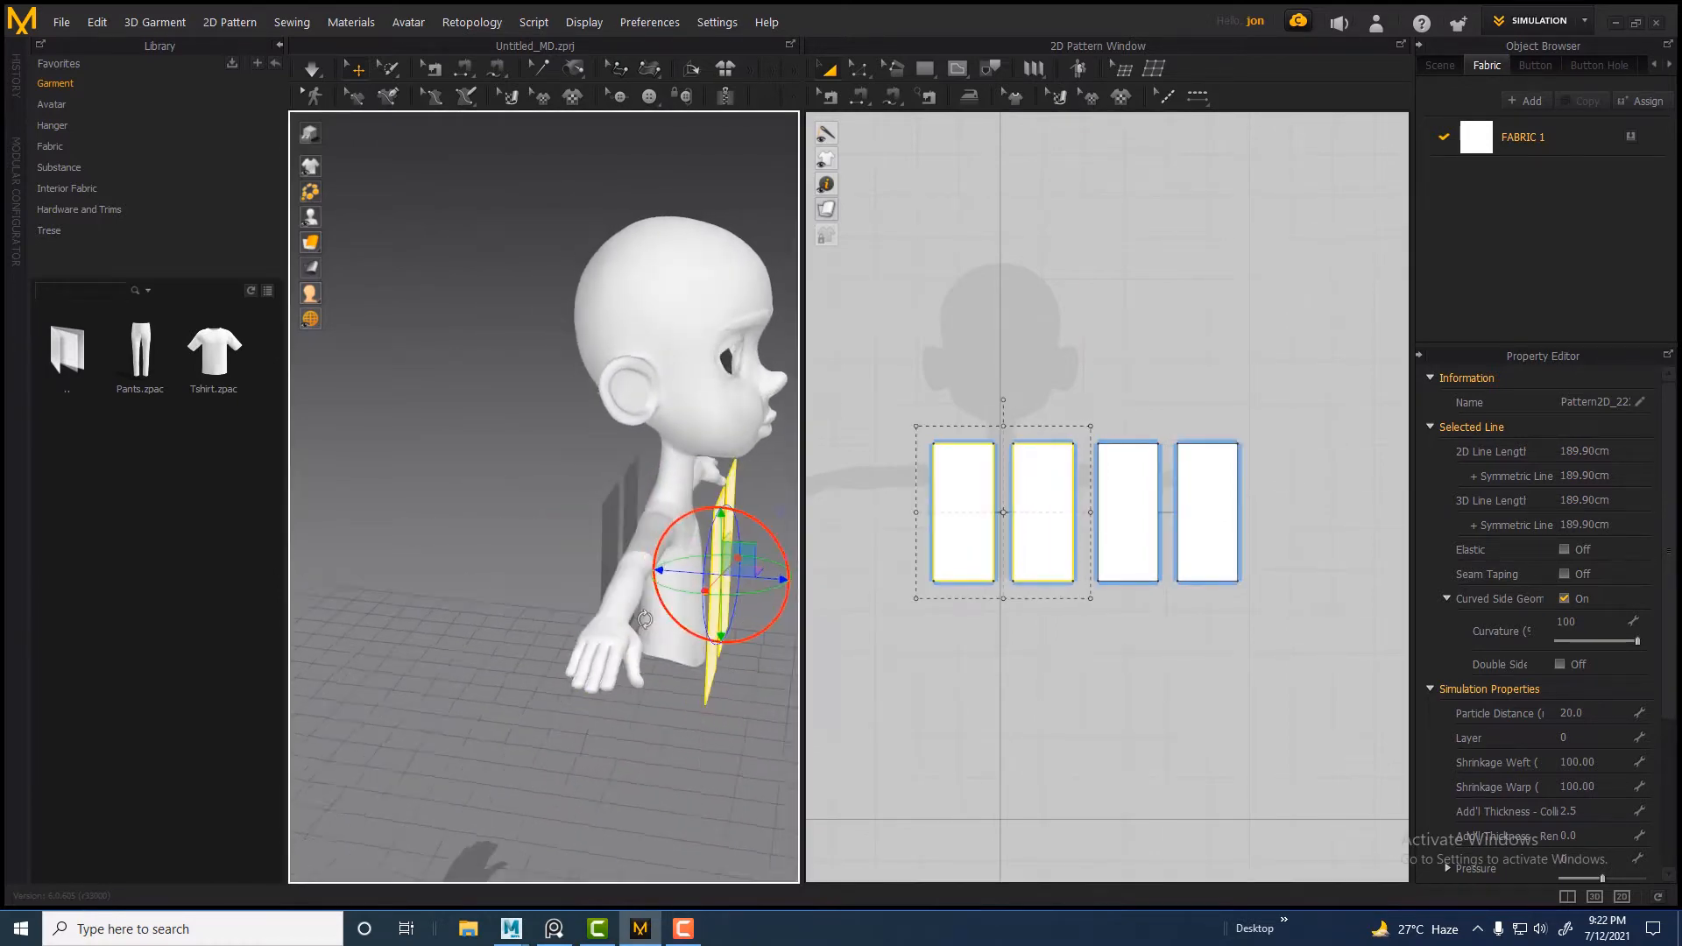
pyautogui.moveTo(630, 604); pyautogui.dragTo(455, 592, button='right')
pyautogui.scroll(3, 912, 480)
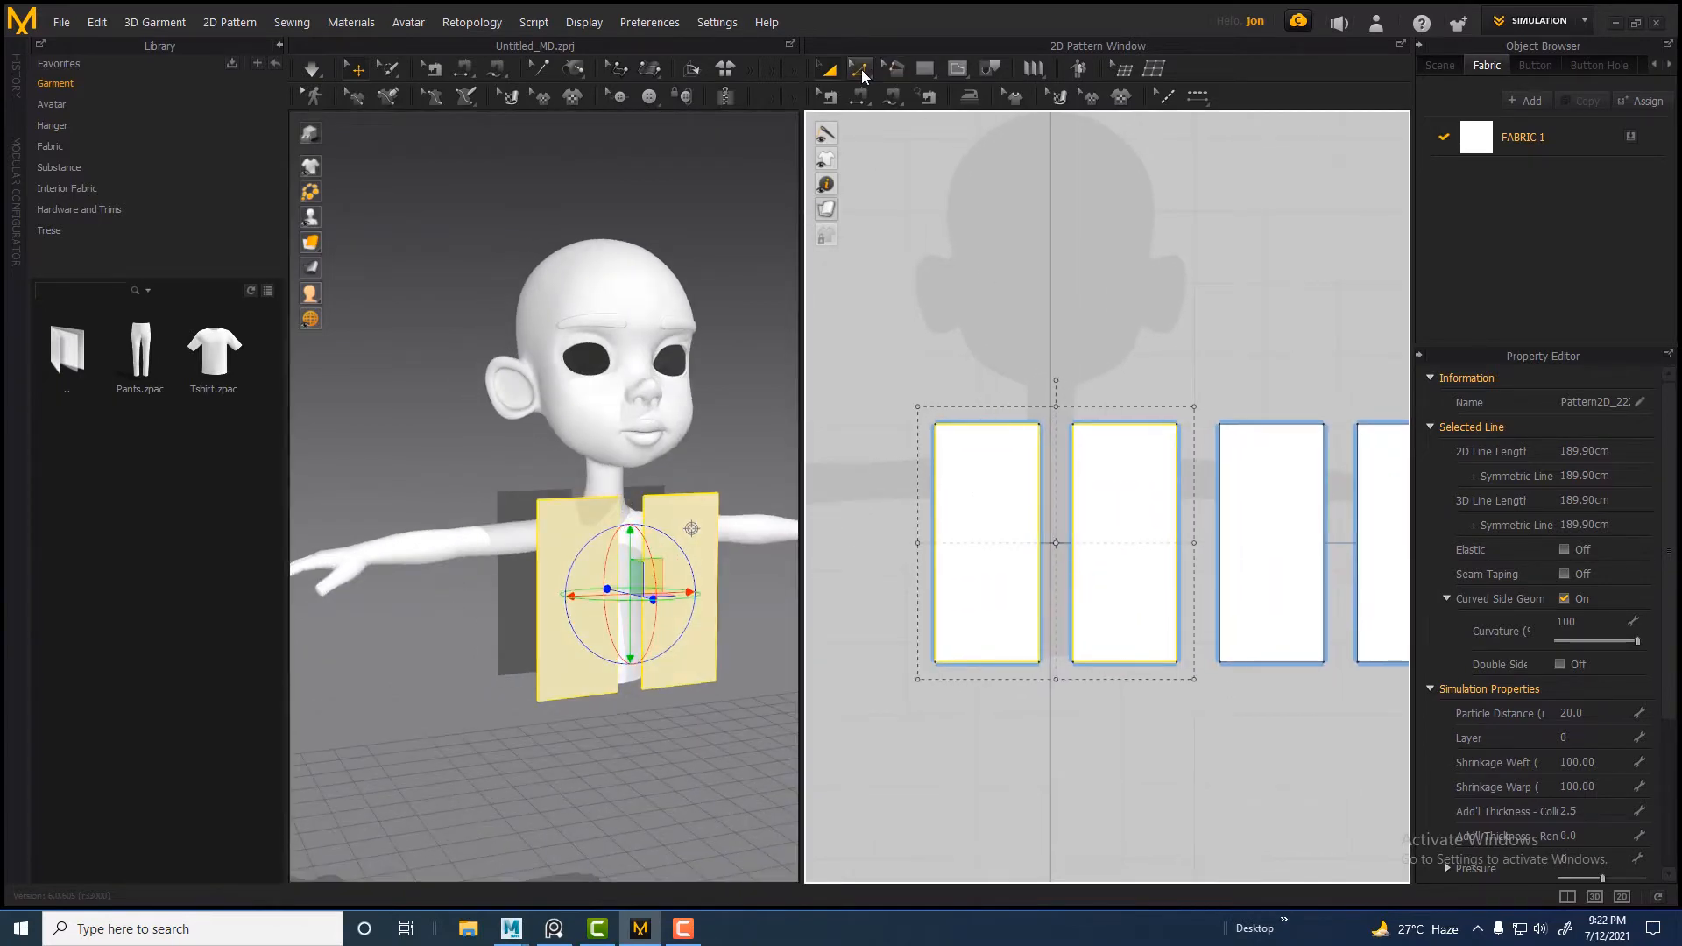
pyautogui.moveTo(700, 417); pyautogui.dragTo(601, 392, button='middle')
pyautogui.scroll(2, 988, 387)
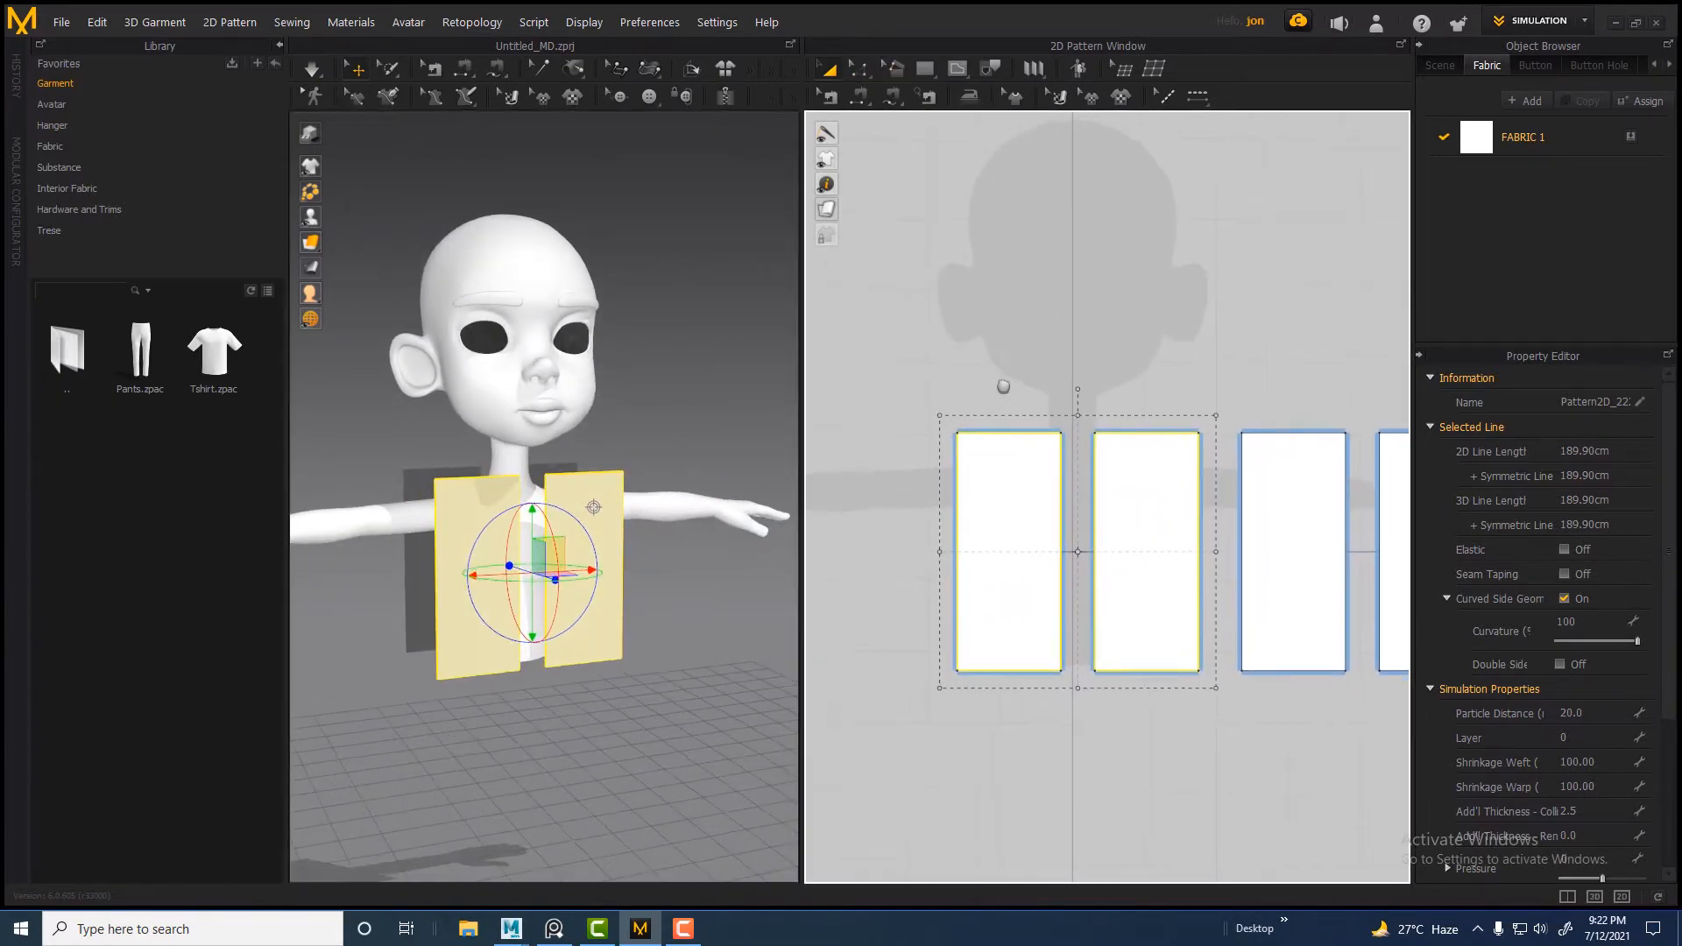
pyautogui.scroll(-2, 983, 391)
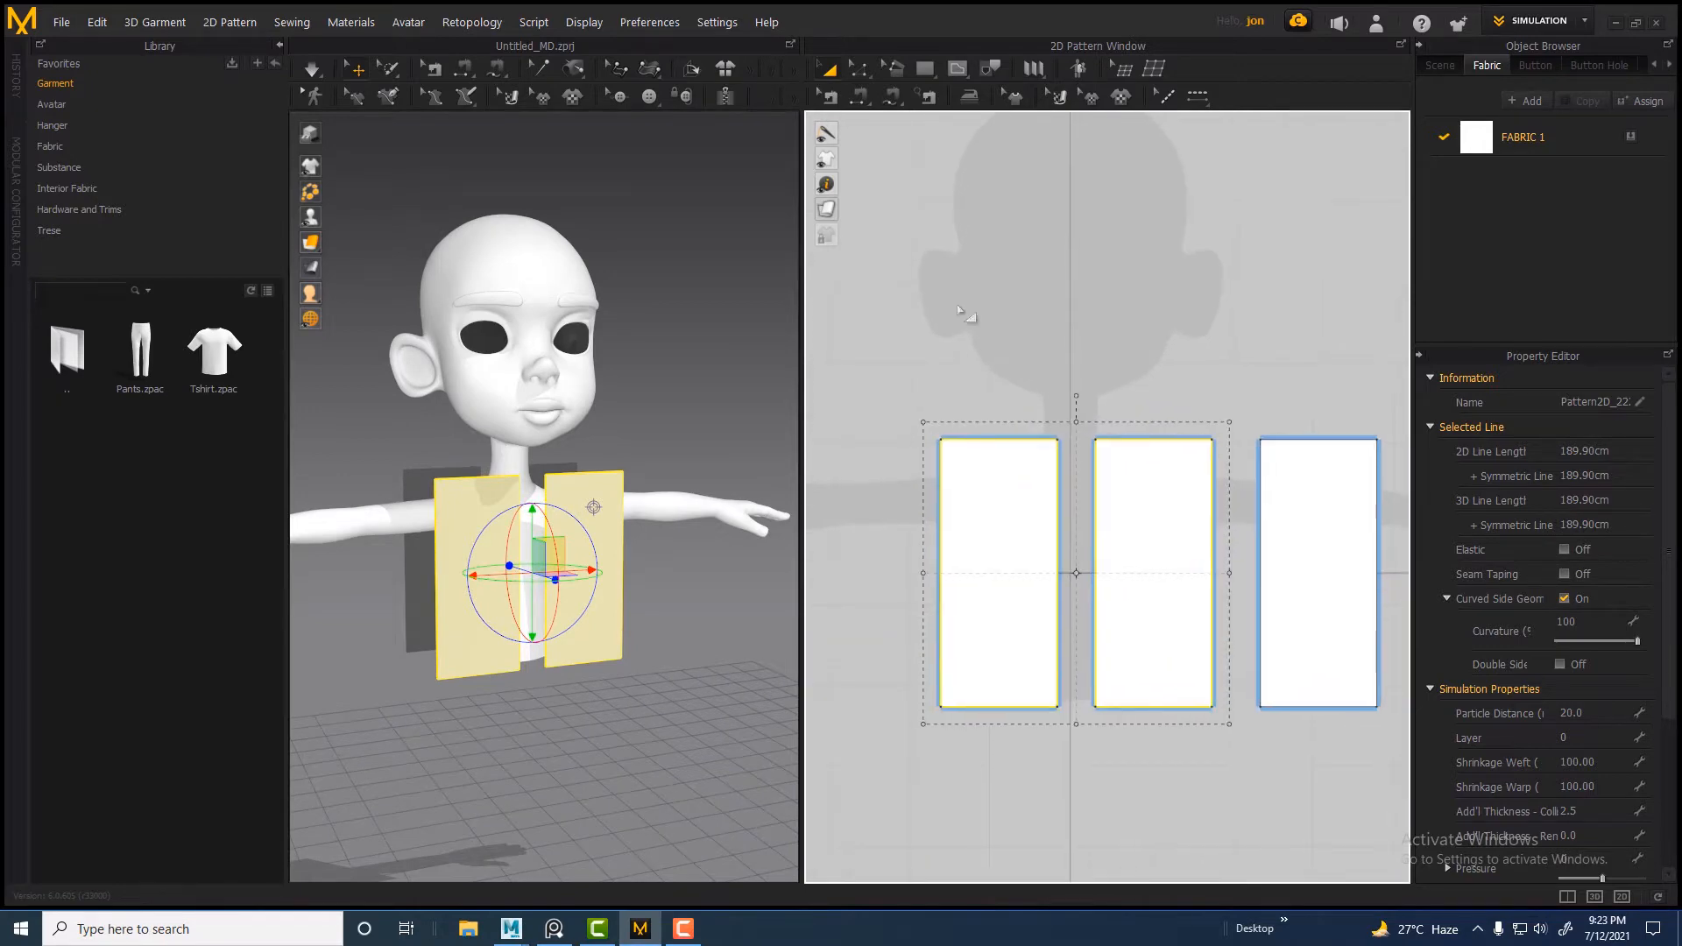
pyautogui.click(860, 73)
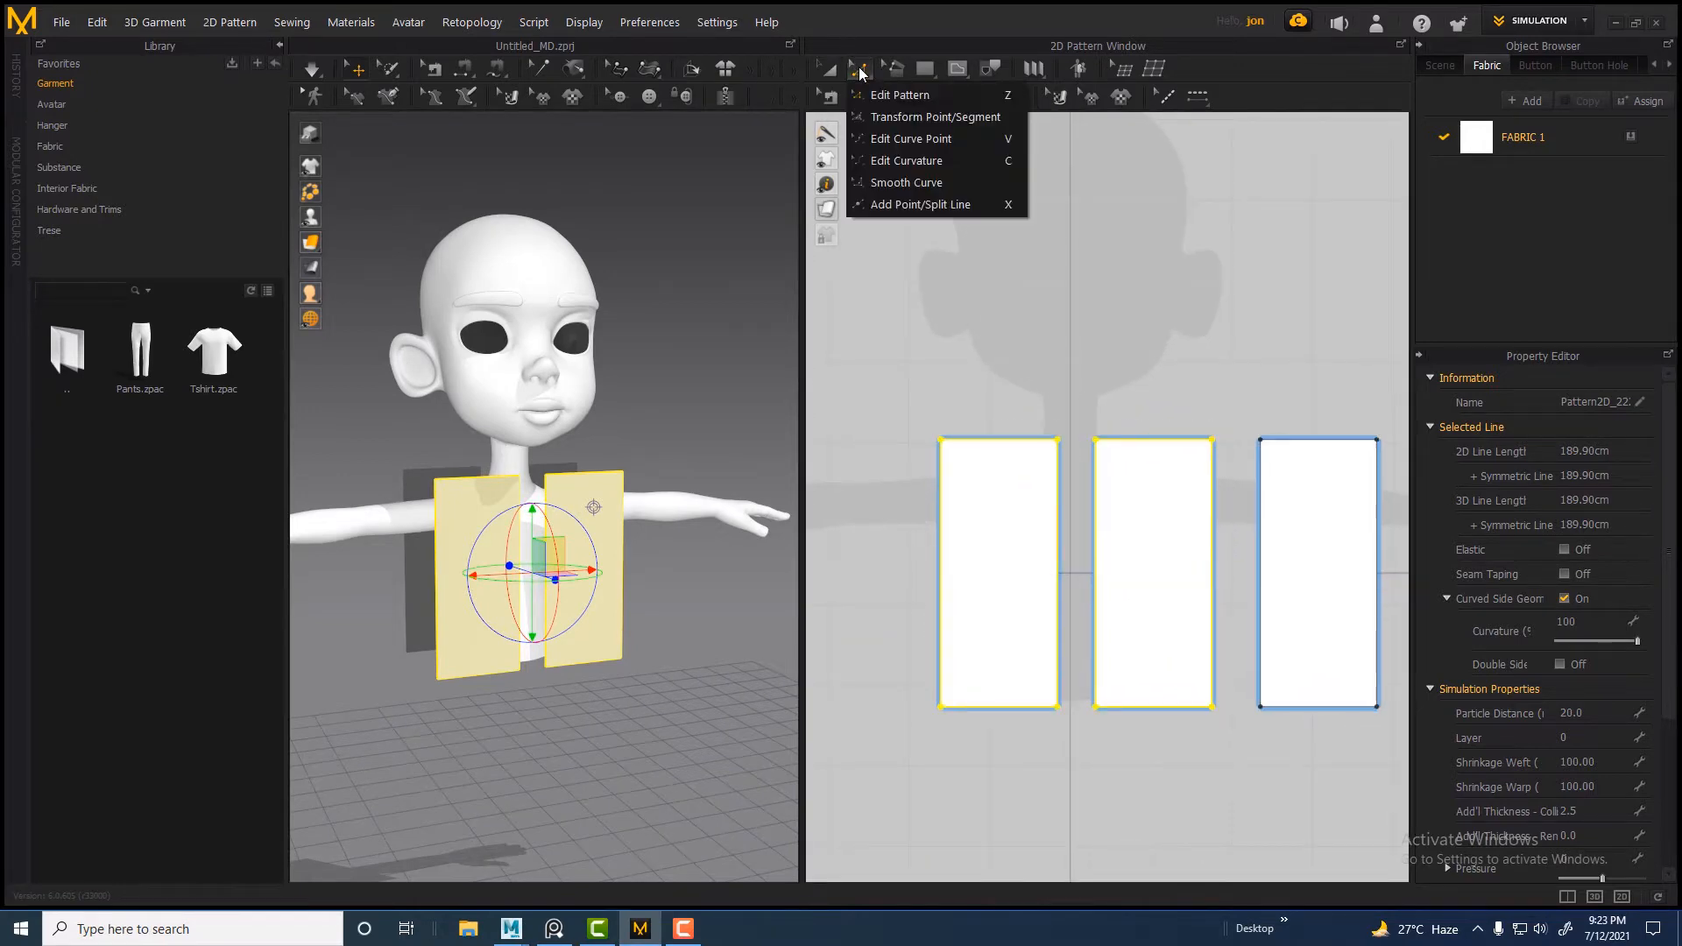
pyautogui.click(908, 207)
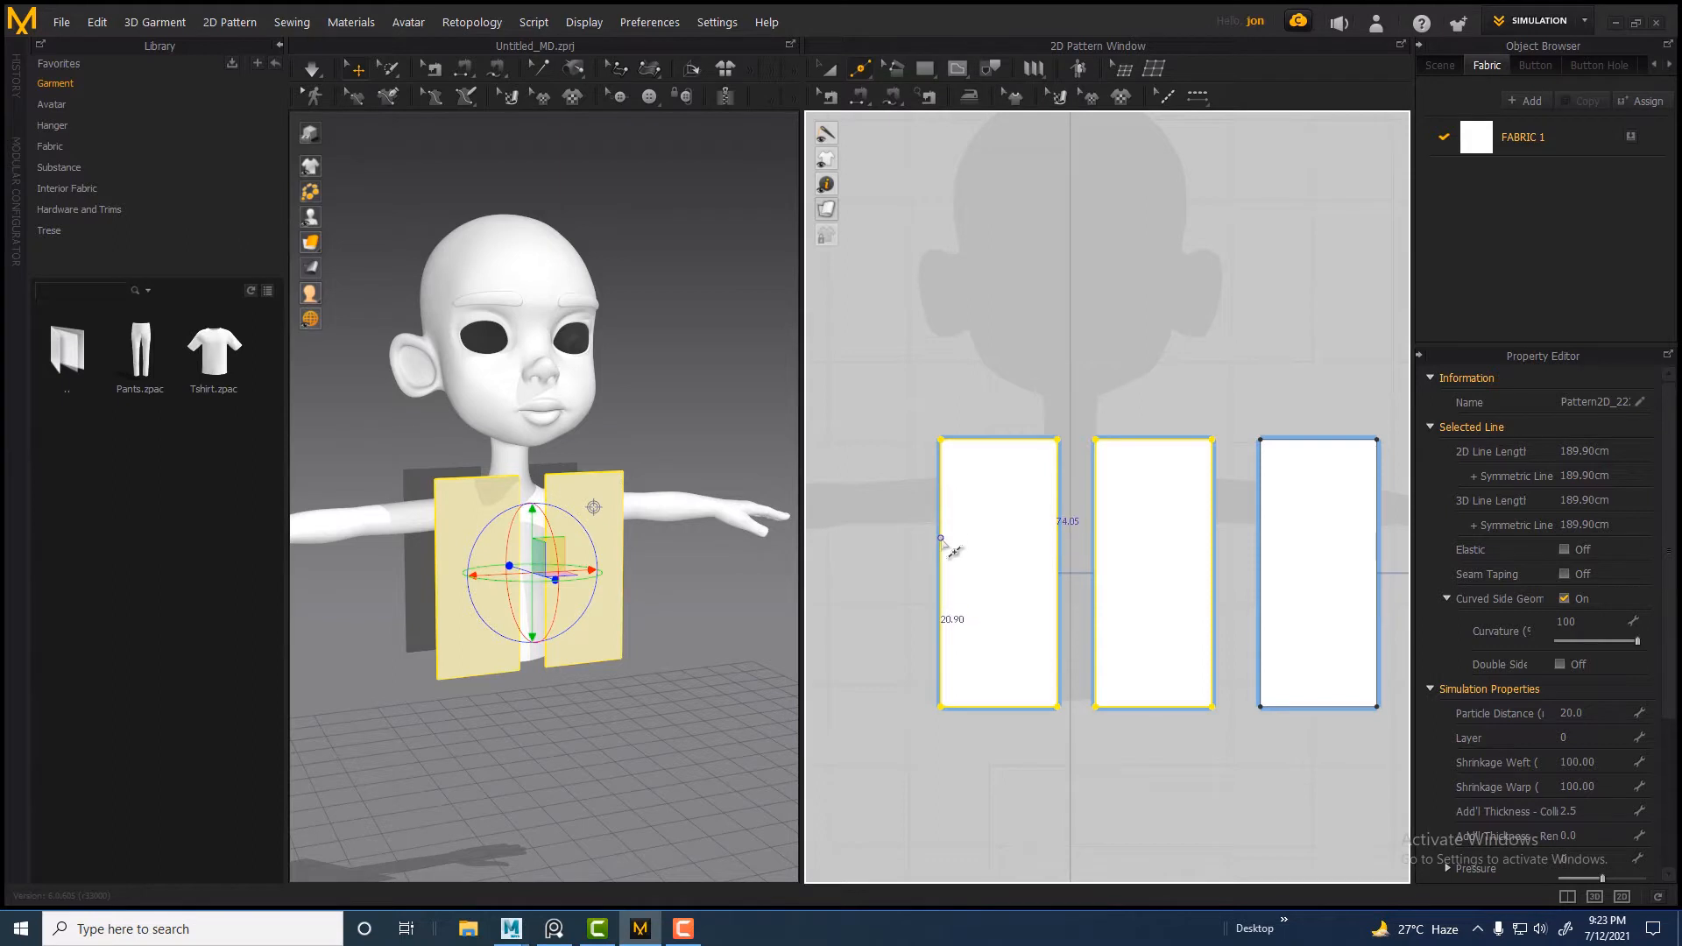
pyautogui.click(941, 539)
# Shift the back pattern pair slightly away from the avatar's back
pyautogui.scroll(-2, 976, 582)
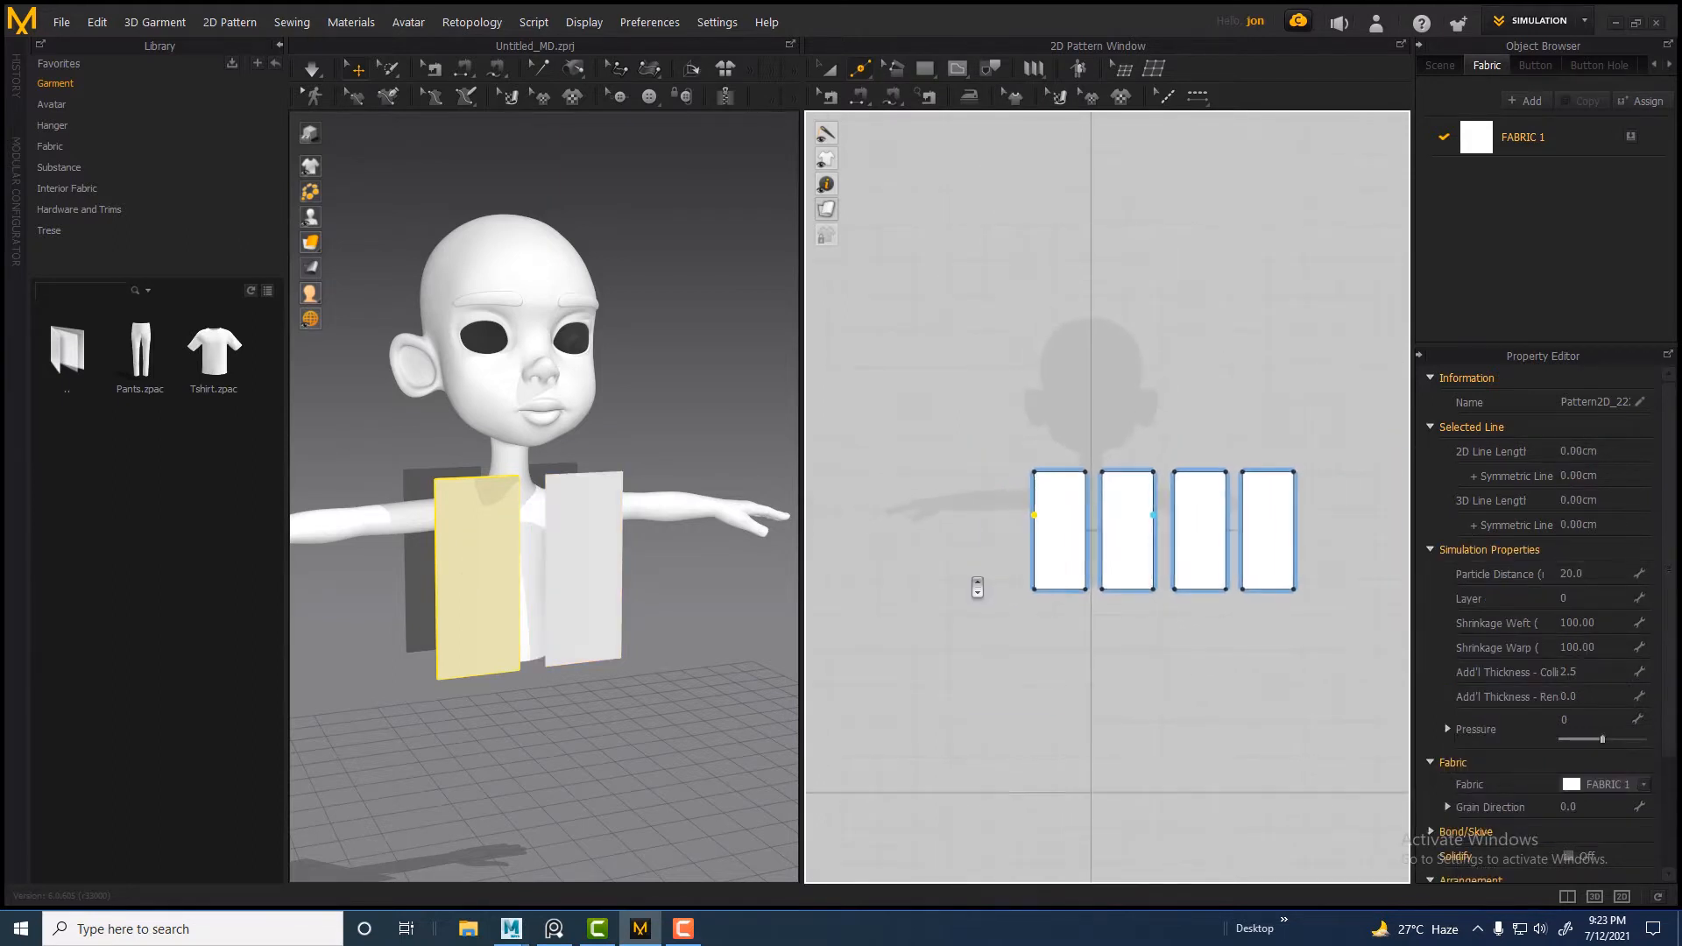
pyautogui.scroll(1, 996, 613)
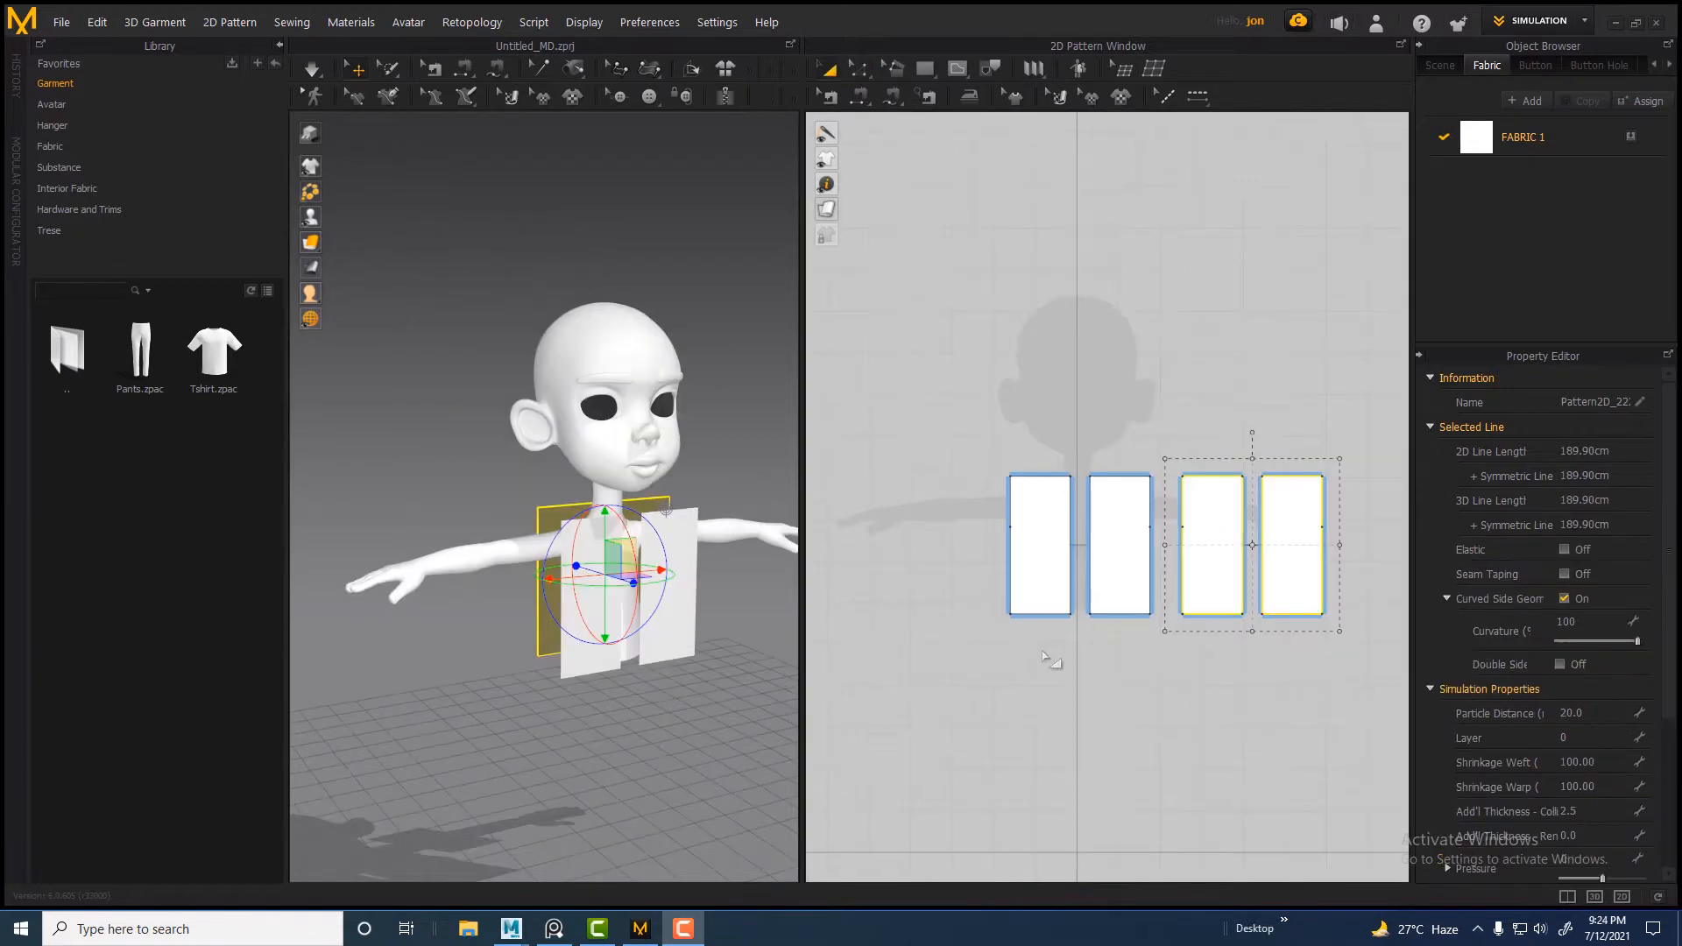
pyautogui.scroll(2, 1043, 652)
pyautogui.moveTo(1032, 589); pyautogui.dragTo(983, 605, button='middle')
pyautogui.moveTo(570, 602); pyautogui.dragTo(704, 607, button='right')
pyautogui.moveTo(624, 551); pyautogui.dragTo(613, 552)
# Add a shoulder point on the top edge of the front pattern and another on the top edge of the back pattern
pyautogui.click(849, 77)
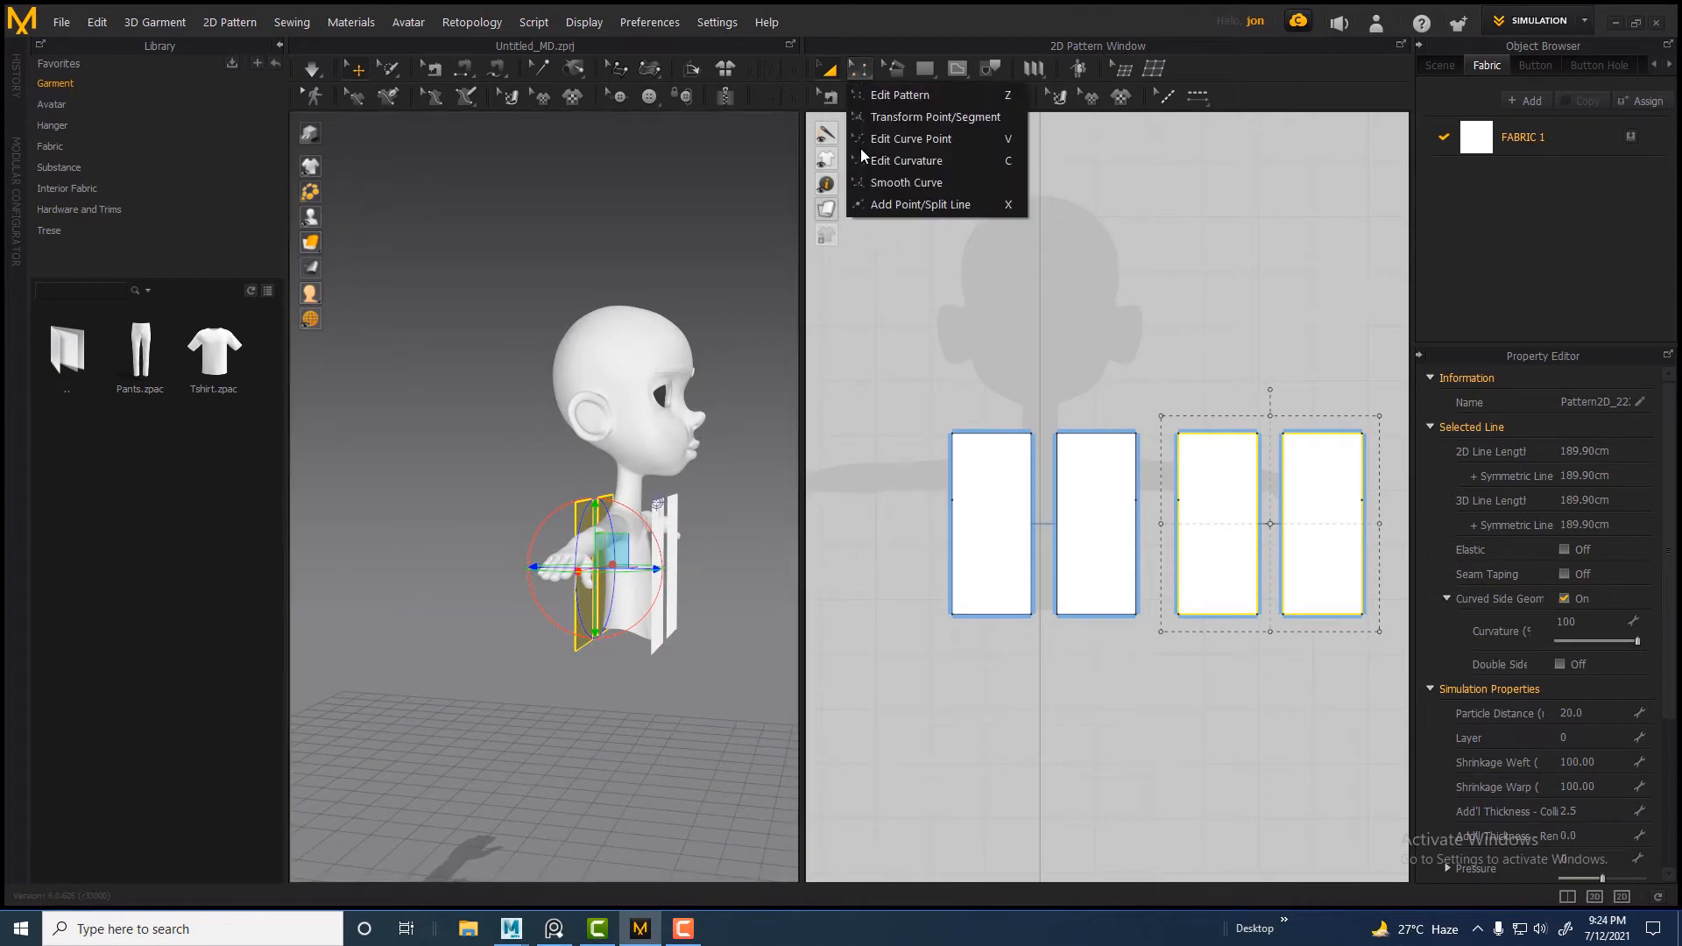
pyautogui.click(882, 207)
pyautogui.scroll(1, 1016, 561)
pyautogui.moveTo(1031, 561); pyautogui.dragTo(1076, 548, button='middle')
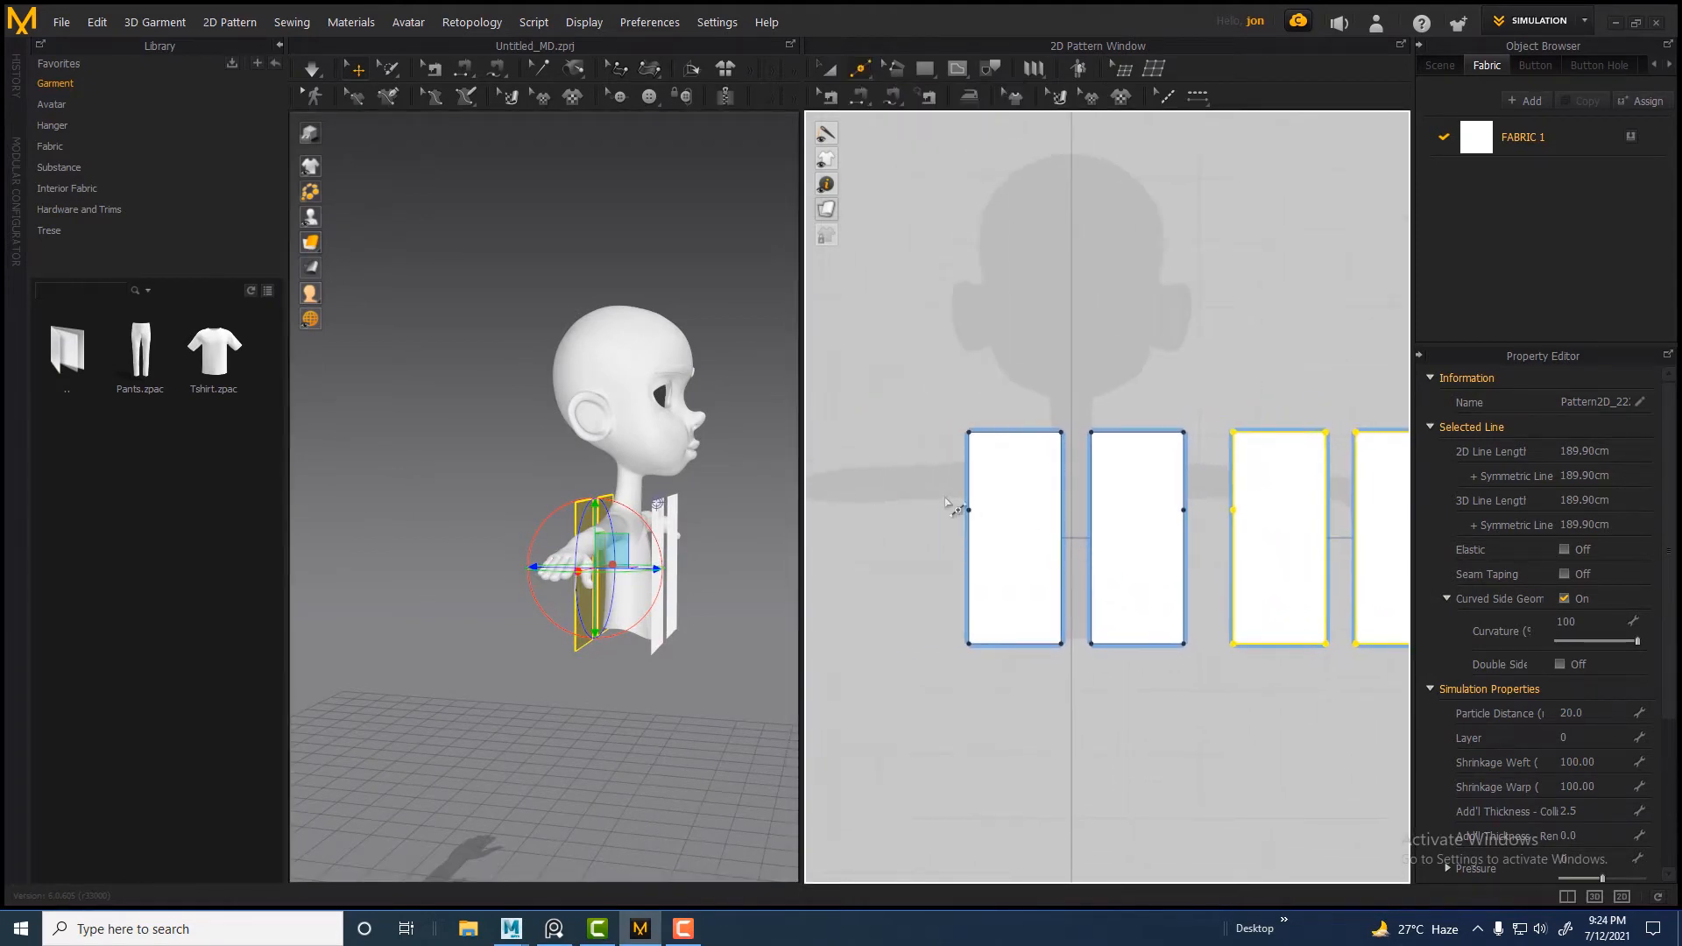
pyautogui.scroll(1, 1032, 465)
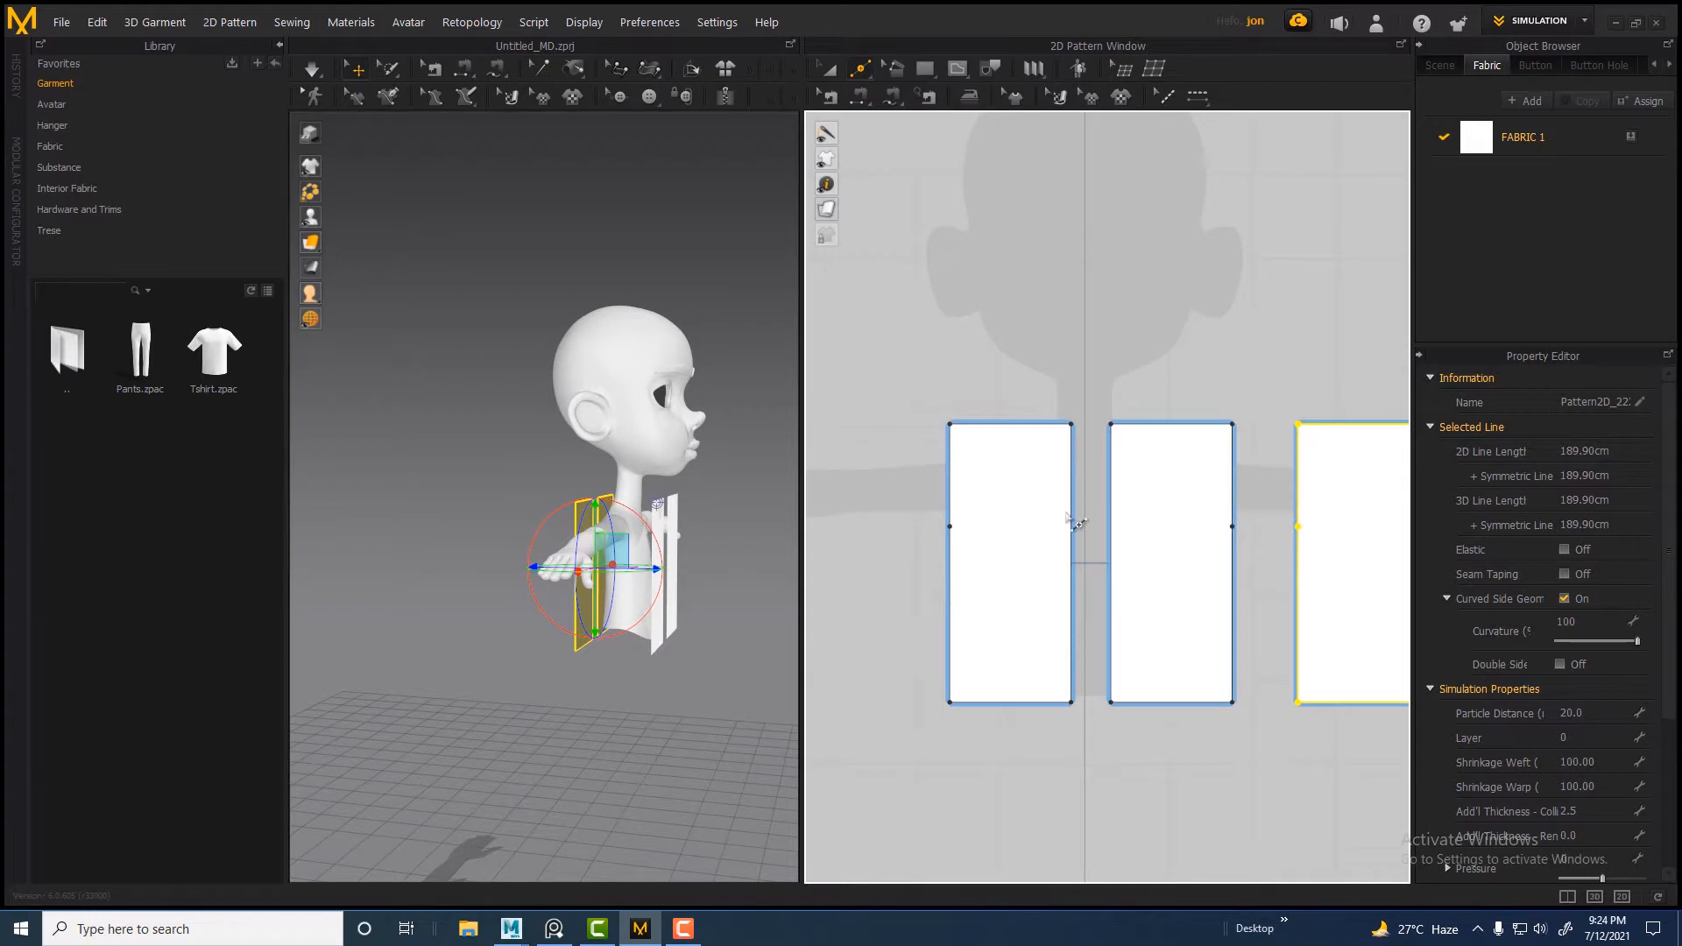
pyautogui.click(1032, 425)
pyautogui.moveTo(1368, 444); pyautogui.dragTo(1303, 444, button='middle')
pyautogui.click(1167, 428)
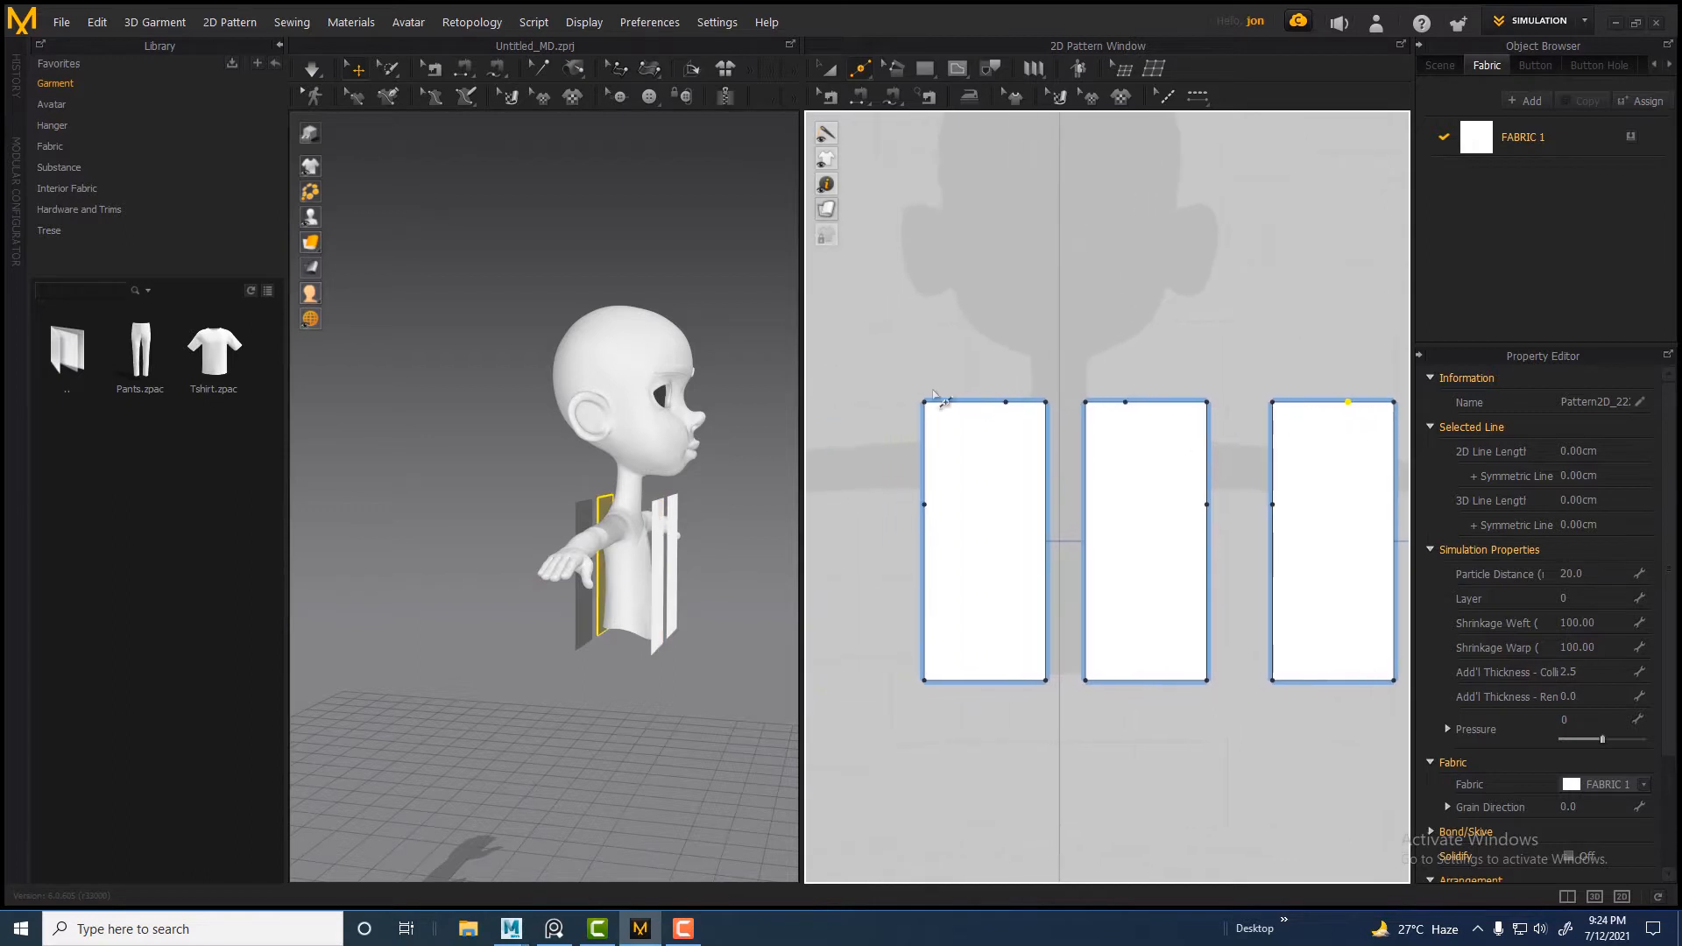
# Move the front pattern's outer top corner inward and its inner top corner down to form a slanted armhole and neckline
pyautogui.click(861, 70)
pyautogui.click(888, 103)
pyautogui.moveTo(927, 406); pyautogui.dragTo(1059, 448)
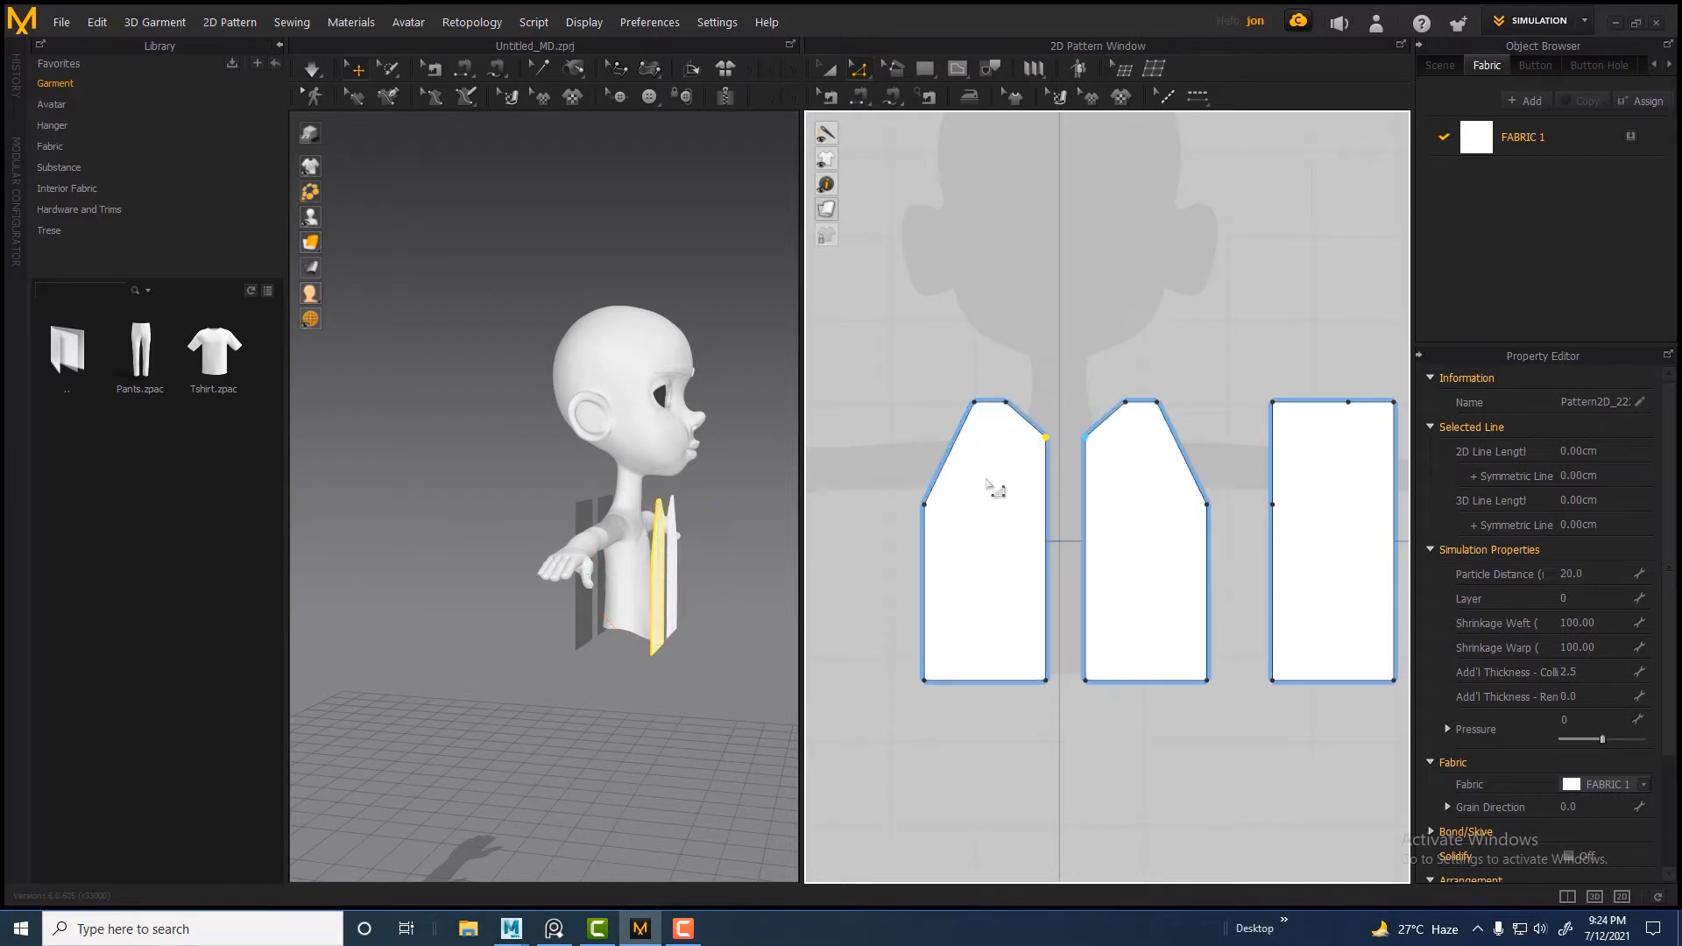
# Lower the back pattern's inner top corner and move its outer top corner inward to form a slanted neckline and armhole
pyautogui.moveTo(1117, 531); pyautogui.dragTo(914, 526, button='middle')
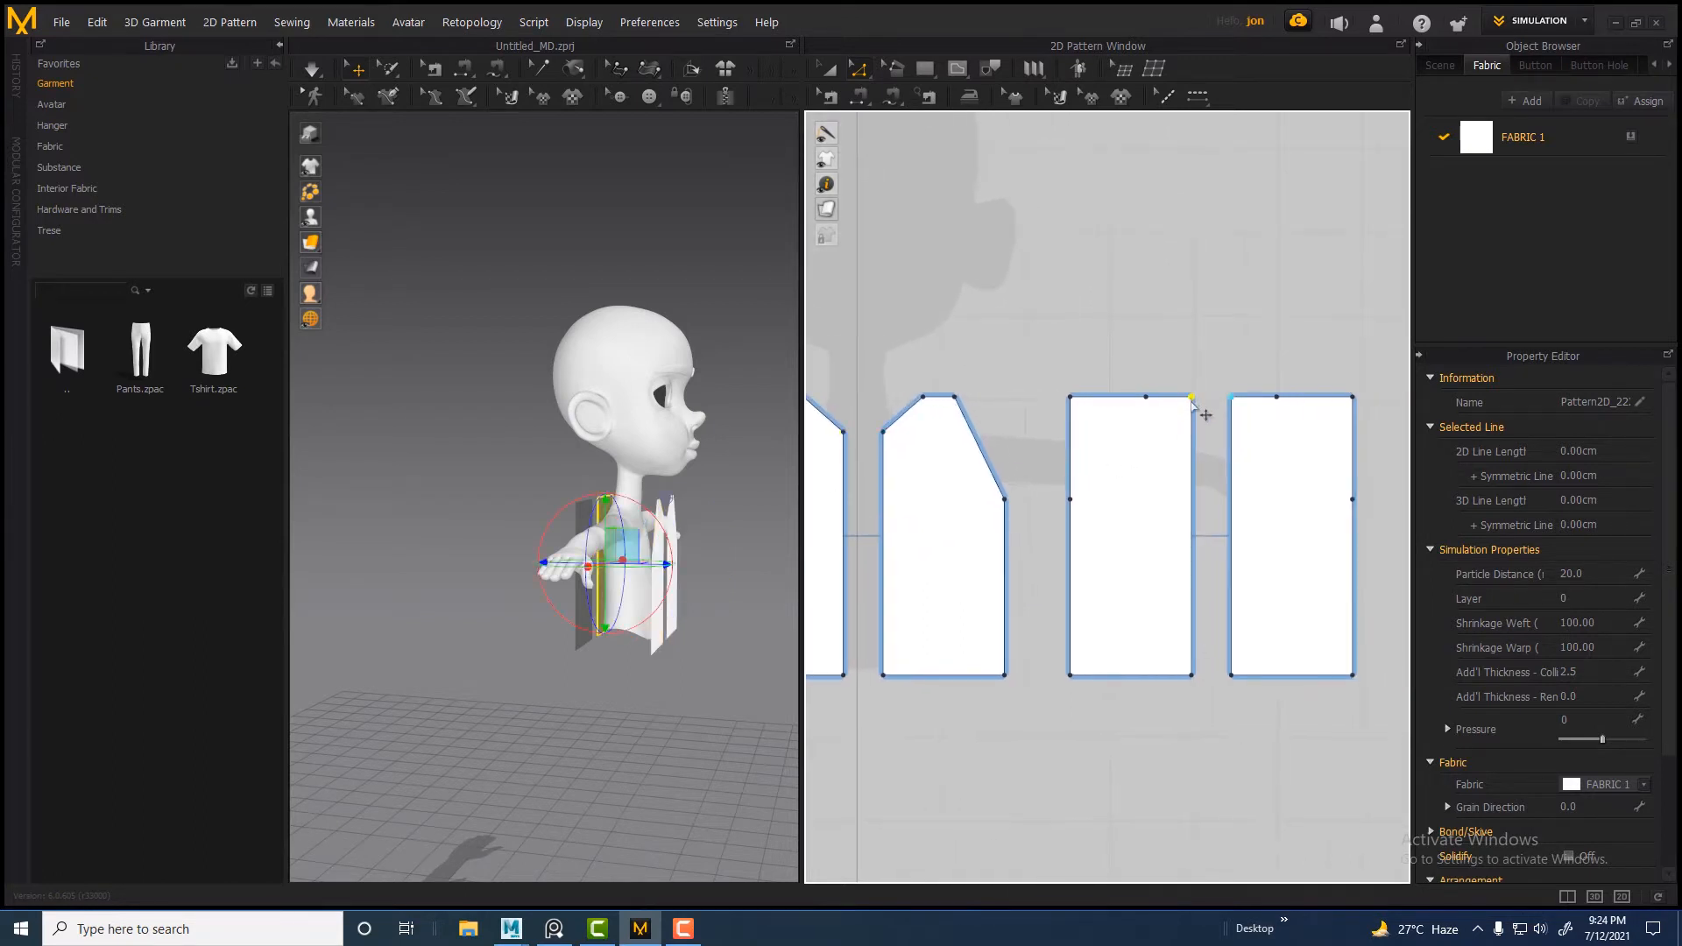
pyautogui.moveTo(1205, 413); pyautogui.dragTo(1203, 438)
pyautogui.moveTo(1081, 408); pyautogui.dragTo(1078, 433)
pyautogui.scroll(-3, 1060, 479)
pyautogui.moveTo(1058, 481); pyautogui.dragTo(1124, 472, button='middle')
pyautogui.scroll(2, 1086, 489)
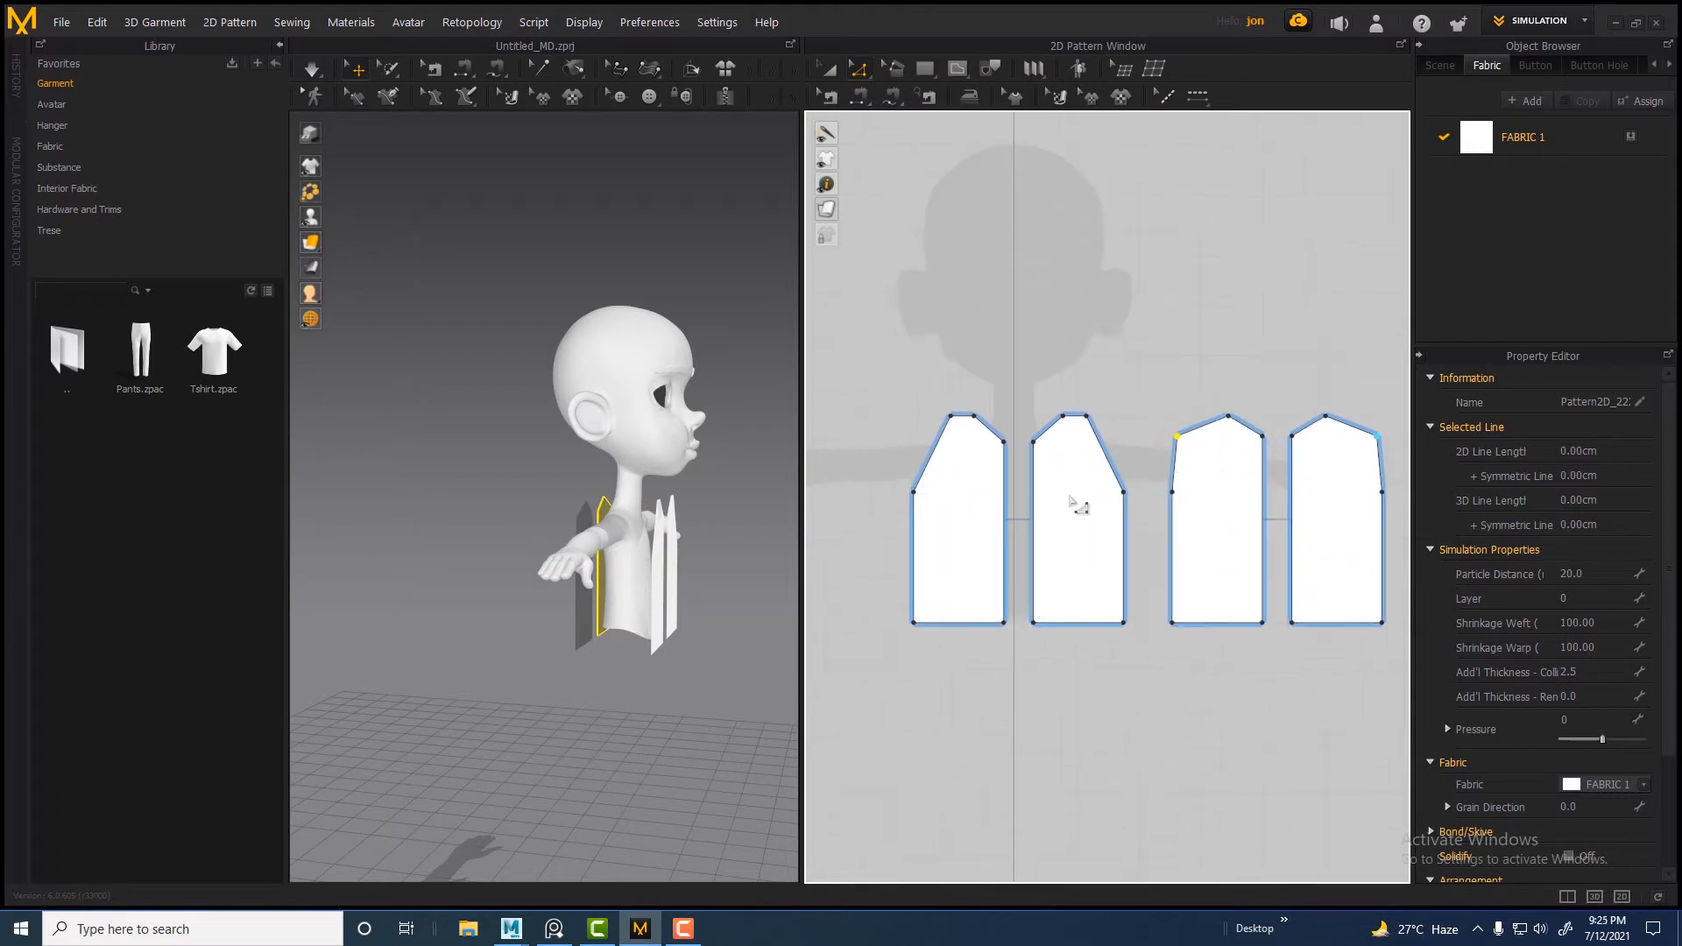
pyautogui.moveTo(1189, 473); pyautogui.dragTo(1197, 453)
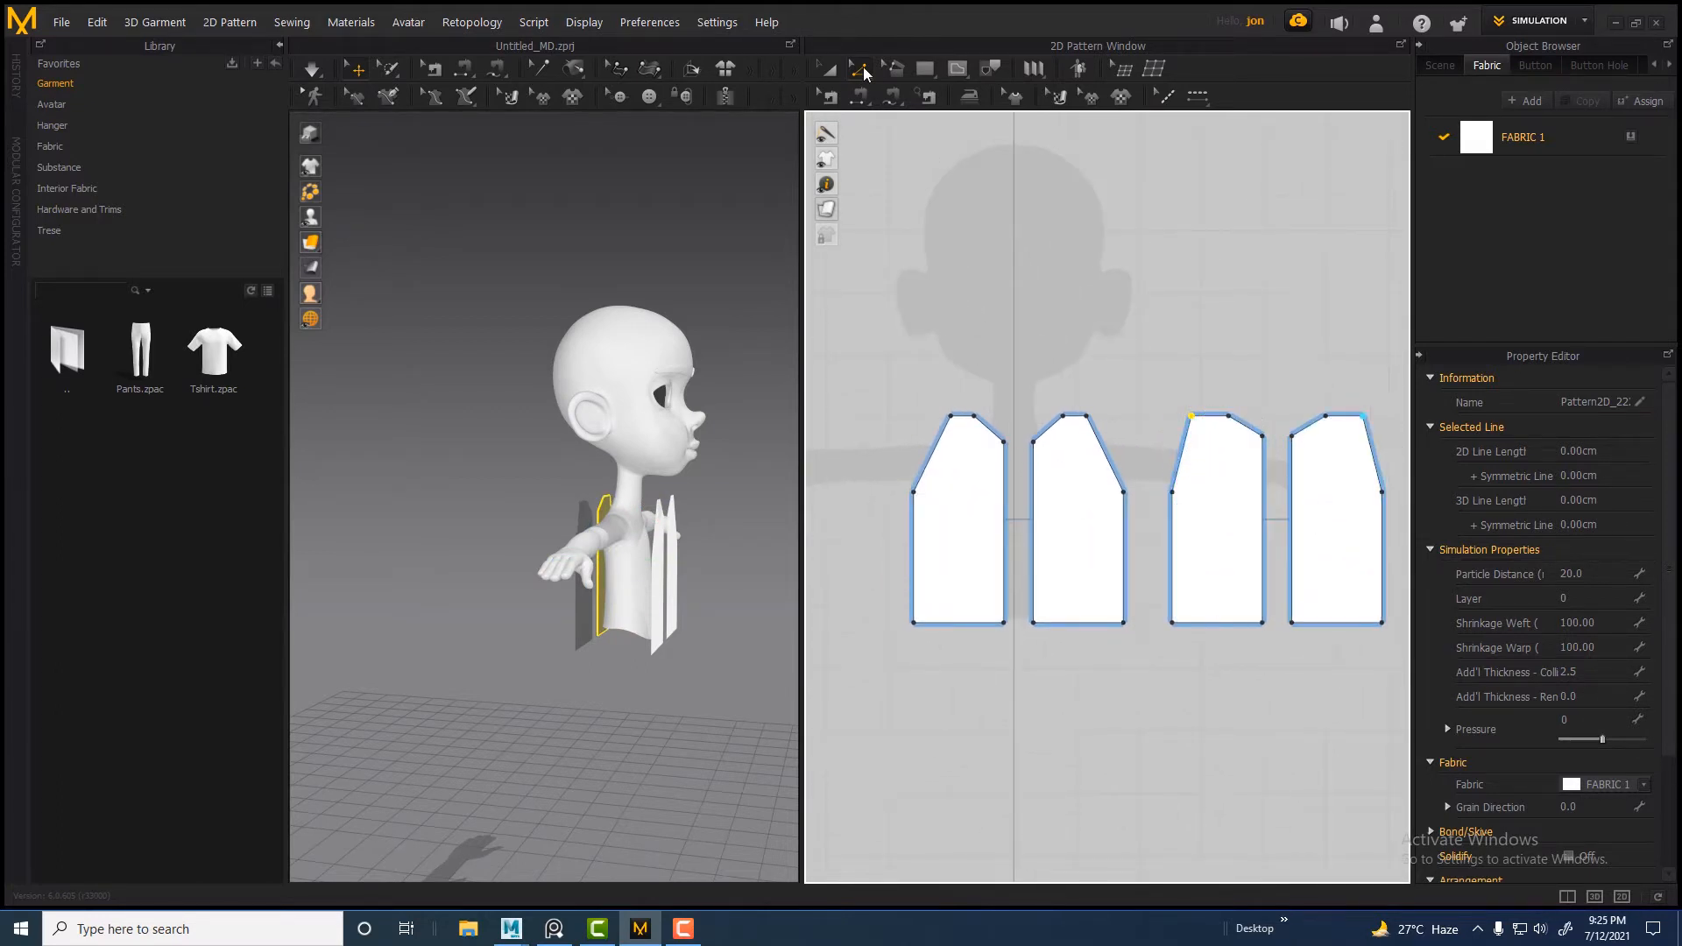
# Round the armhole edges of the front and back patterns into inward curves with the Smooth Curve tool
pyautogui.click(862, 70)
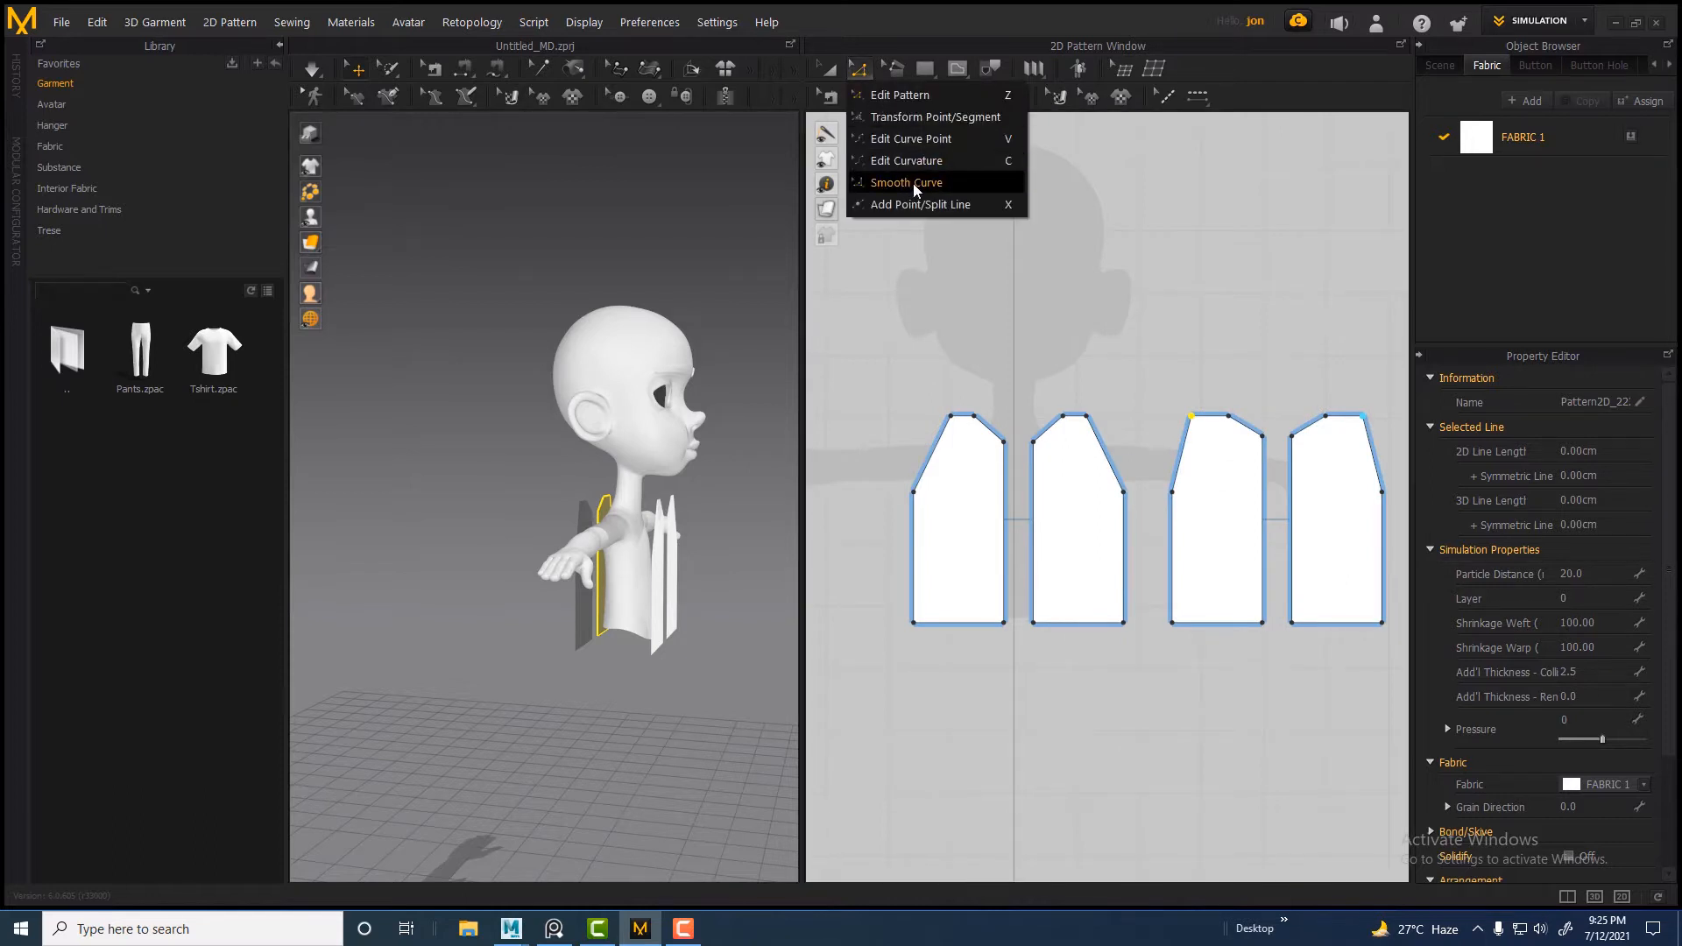
pyautogui.click(913, 182)
pyautogui.scroll(3, 901, 458)
pyautogui.scroll(-2, 974, 439)
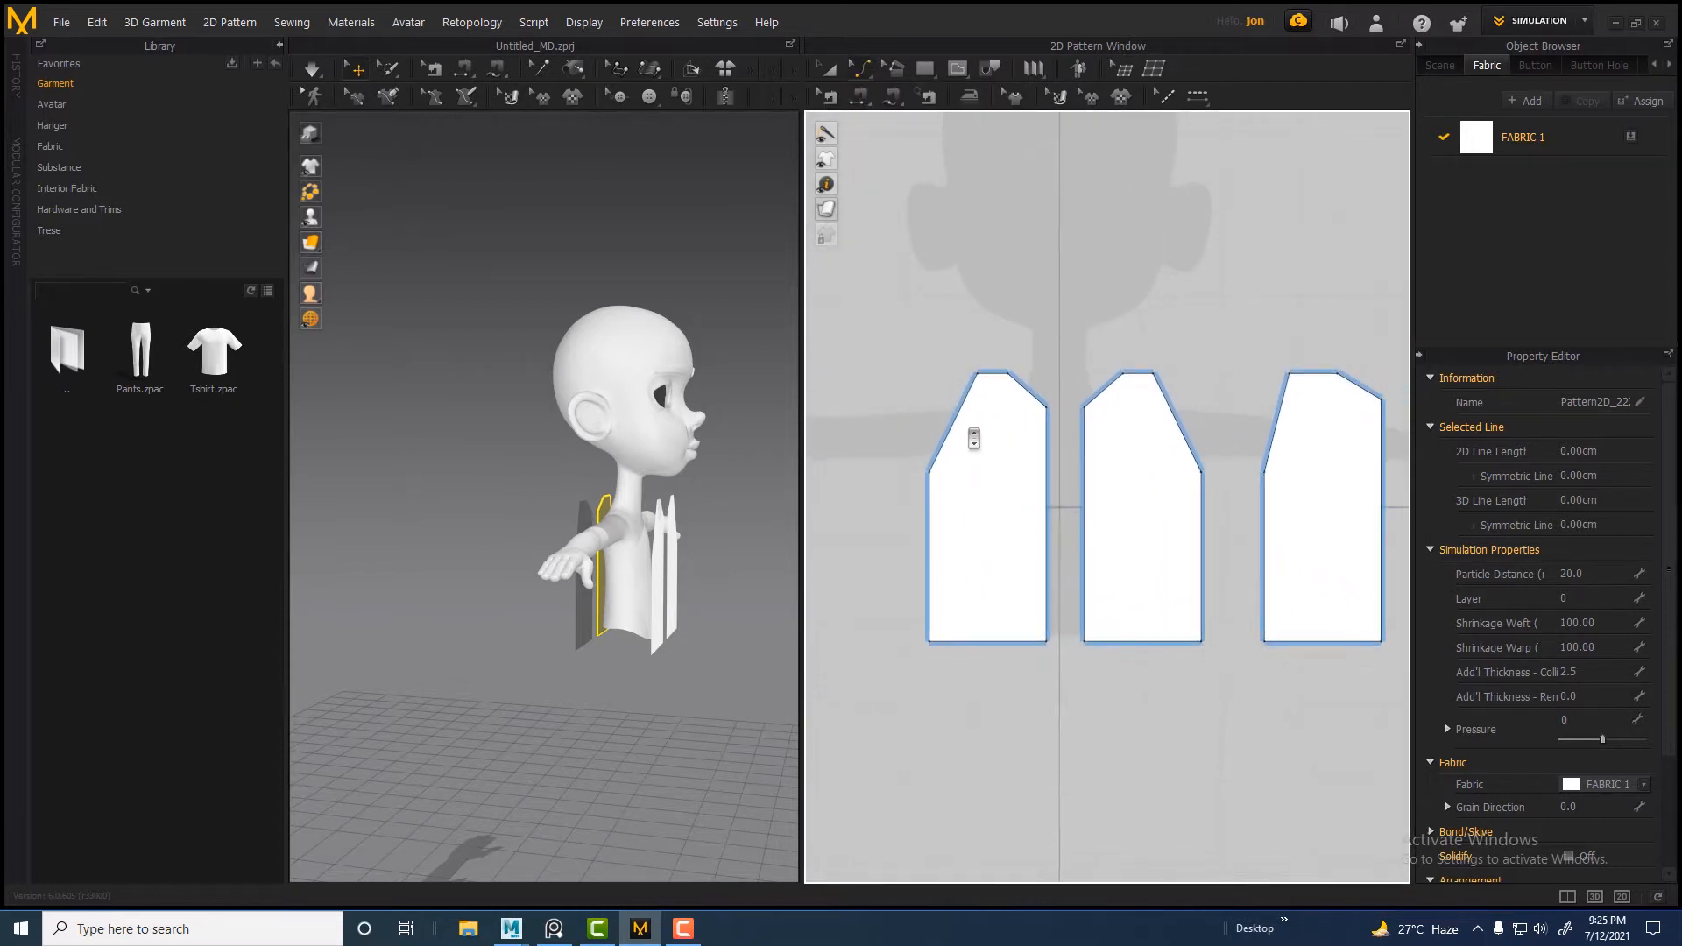
pyautogui.moveTo(954, 434); pyautogui.dragTo(969, 451)
pyautogui.moveTo(1211, 497); pyautogui.dragTo(1075, 496, button='middle')
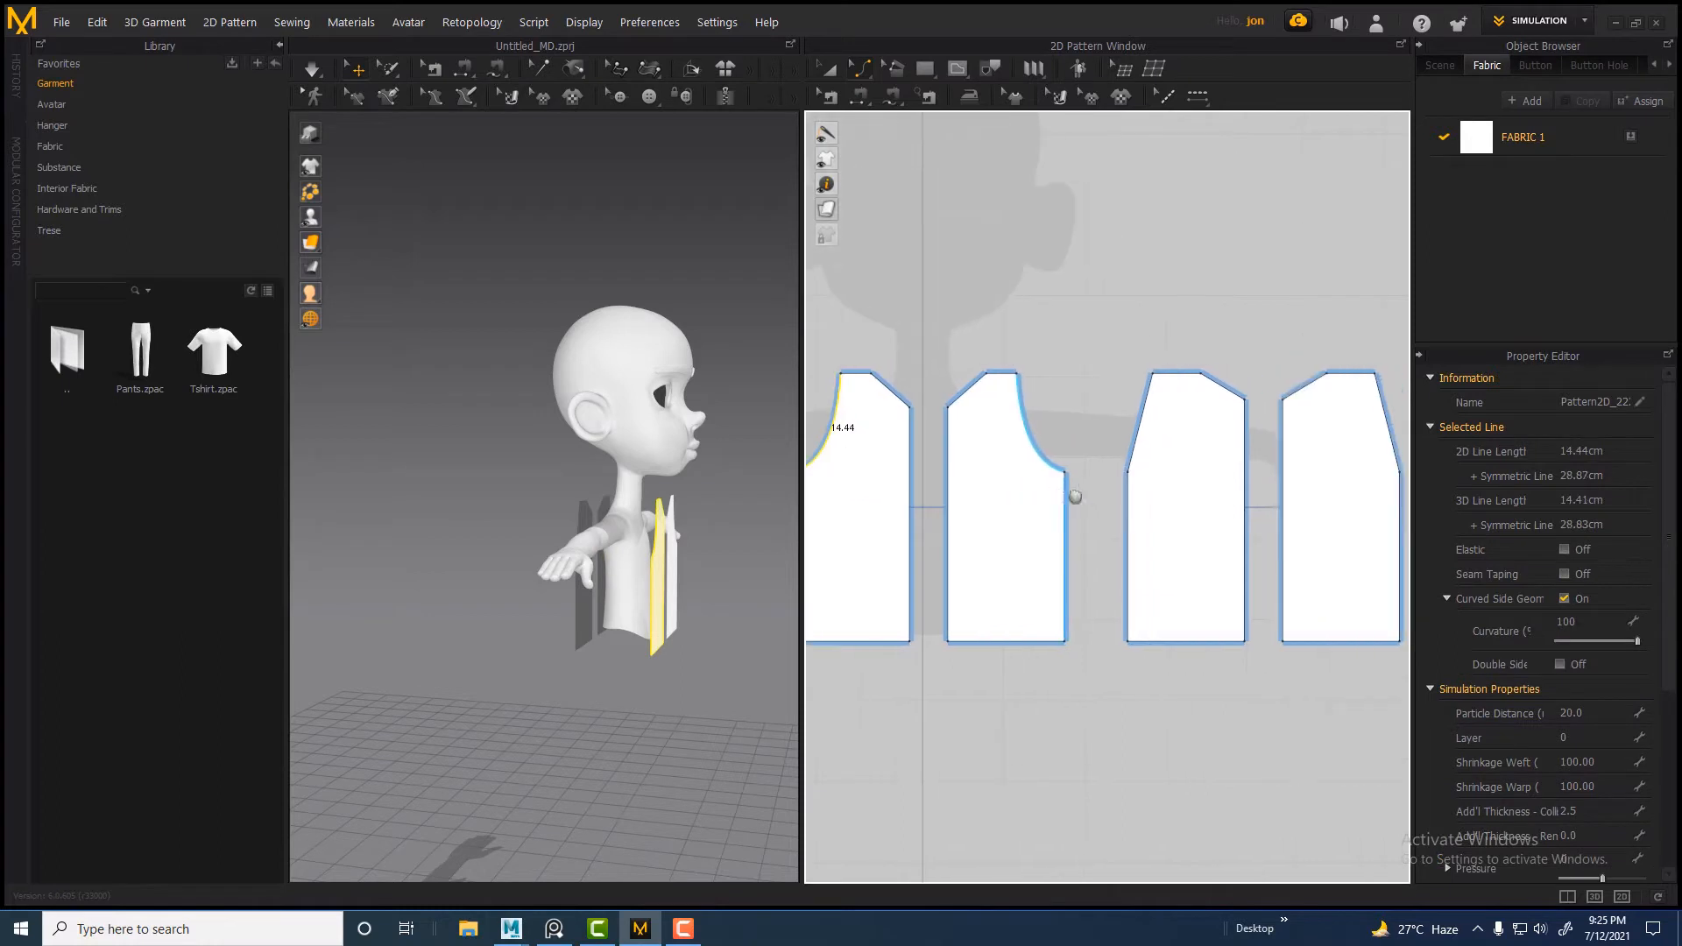
pyautogui.moveTo(1143, 427); pyautogui.dragTo(1151, 432)
# Smooth the slanted neckline edges of the front and back patterns into inward curves
pyautogui.moveTo(1032, 504); pyautogui.dragTo(1183, 527, button='middle')
pyautogui.moveTo(1045, 410); pyautogui.dragTo(1041, 420)
pyautogui.moveTo(1163, 489); pyautogui.dragTo(1012, 517, button='middle')
pyautogui.moveTo(1228, 437); pyautogui.dragTo(1223, 445)
# Sew the front patterns to the back patterns along their straight side edges below the armholes with Segment Sewing
pyautogui.moveTo(649, 543); pyautogui.dragTo(593, 578, button='right')
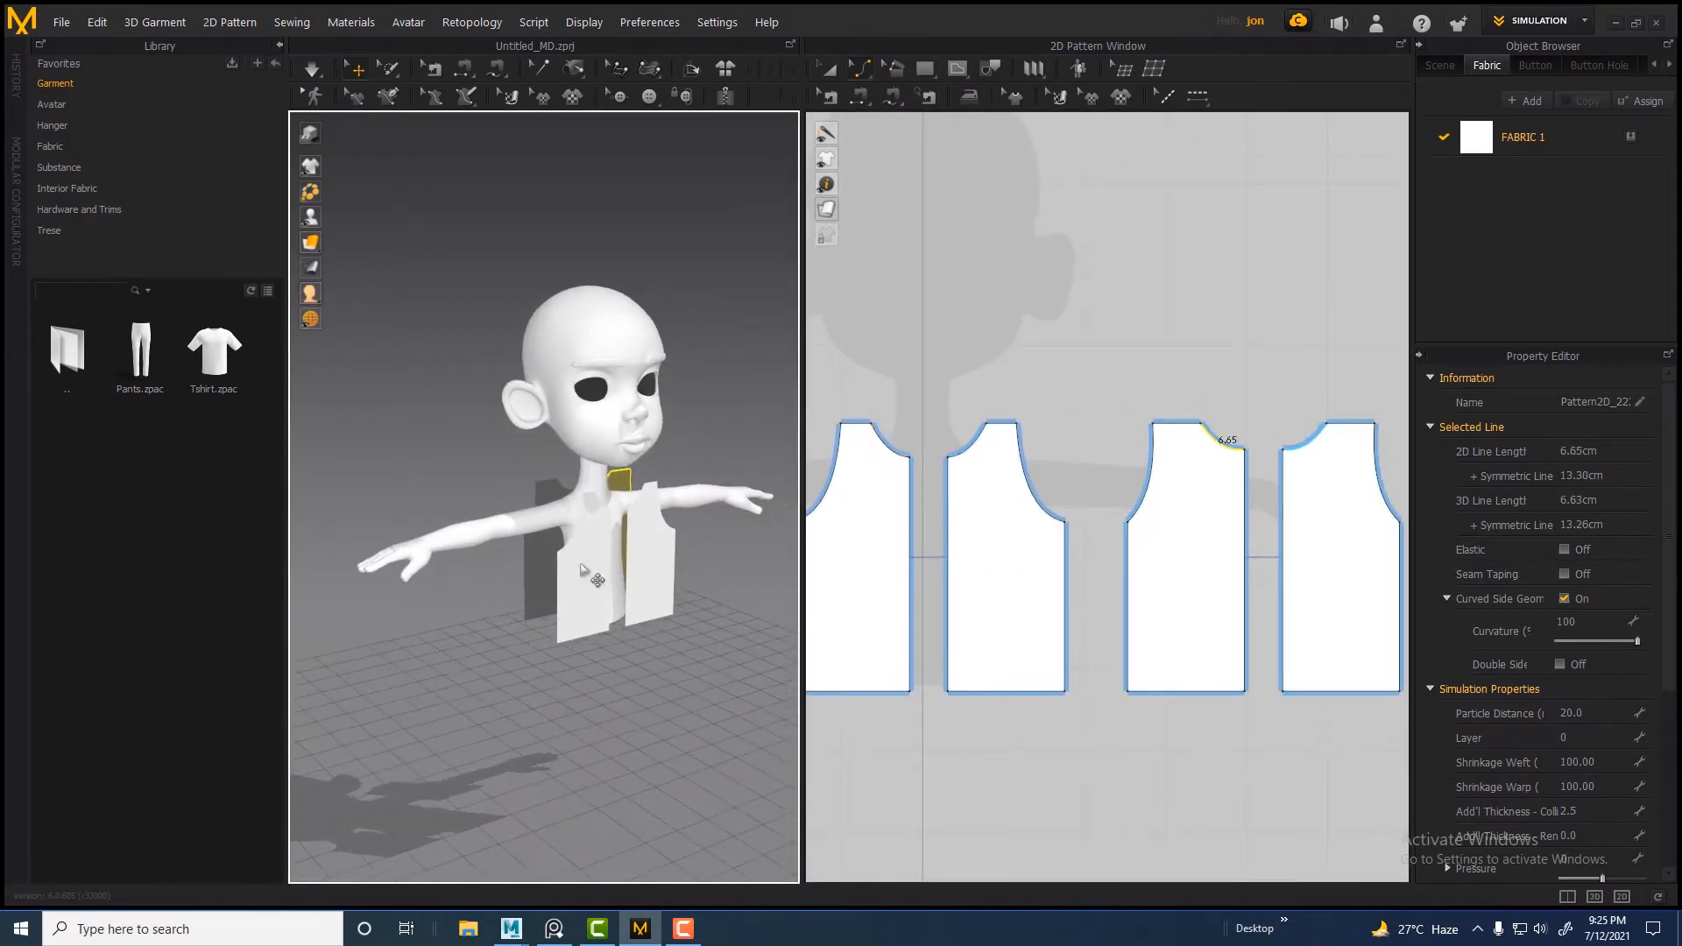
pyautogui.scroll(-2, 599, 583)
pyautogui.moveTo(604, 590); pyautogui.dragTo(604, 555, button='middle')
pyautogui.moveTo(605, 555); pyautogui.dragTo(609, 561, button='right')
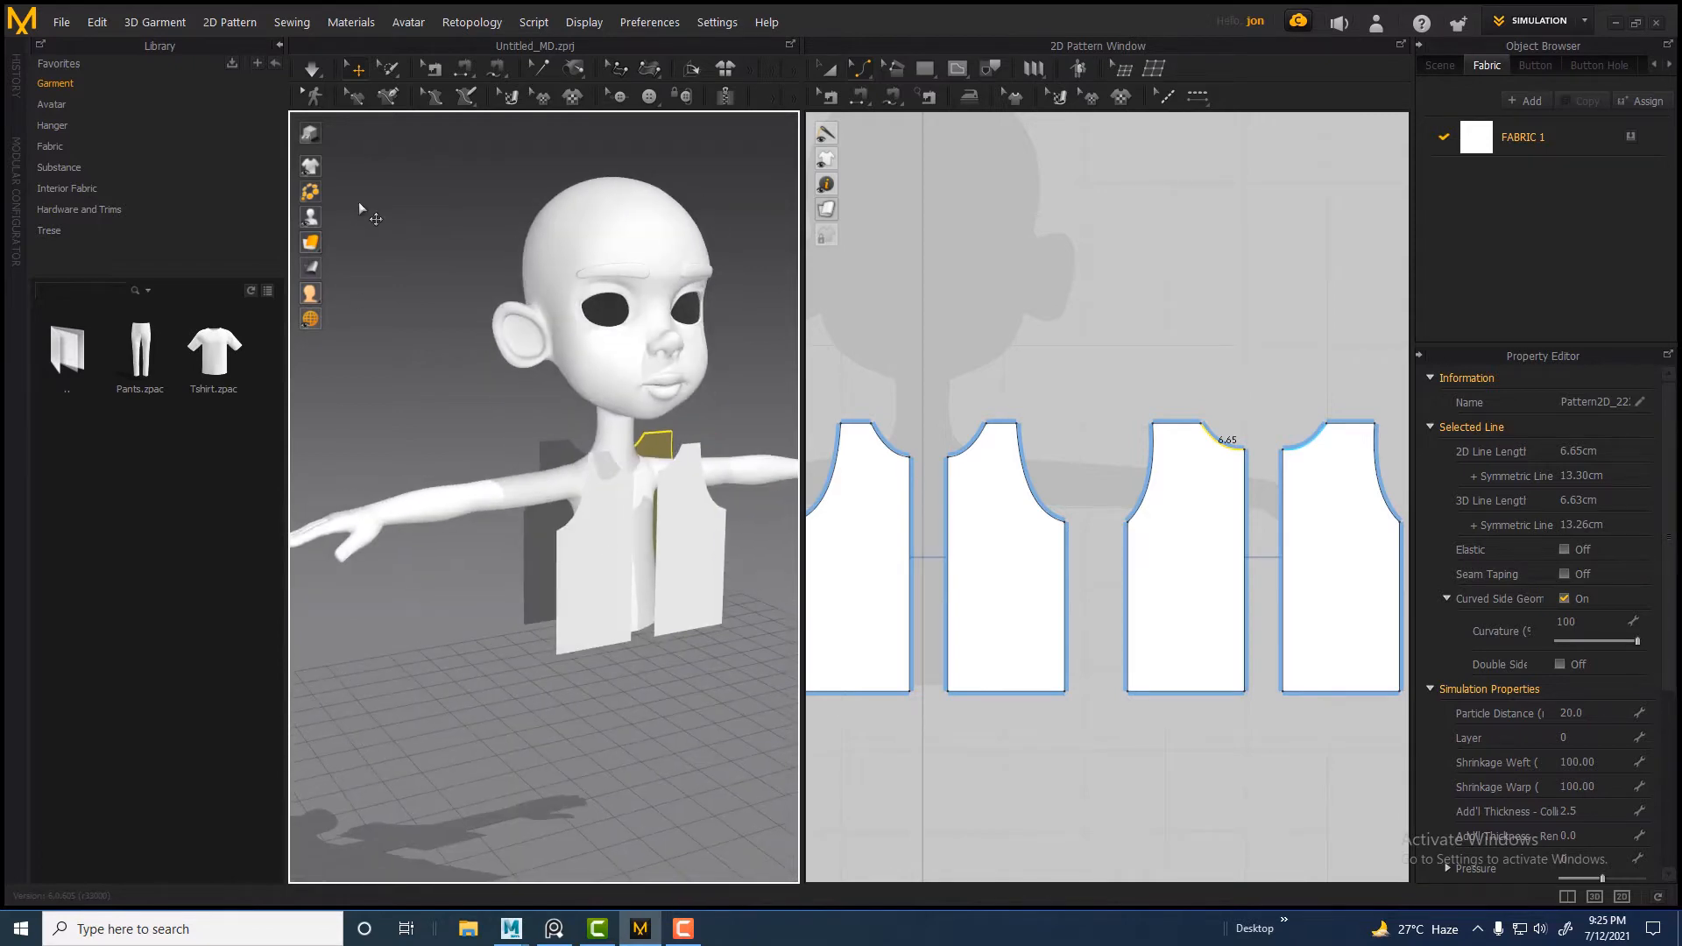
pyautogui.click(464, 69)
pyautogui.moveTo(525, 535); pyautogui.dragTo(619, 566, button='right')
pyautogui.click(562, 565)
# Try to sew the back shoulder edge to the front shoulder edge and undo the seam
pyautogui.moveTo(589, 517); pyautogui.dragTo(539, 581, button='middle')
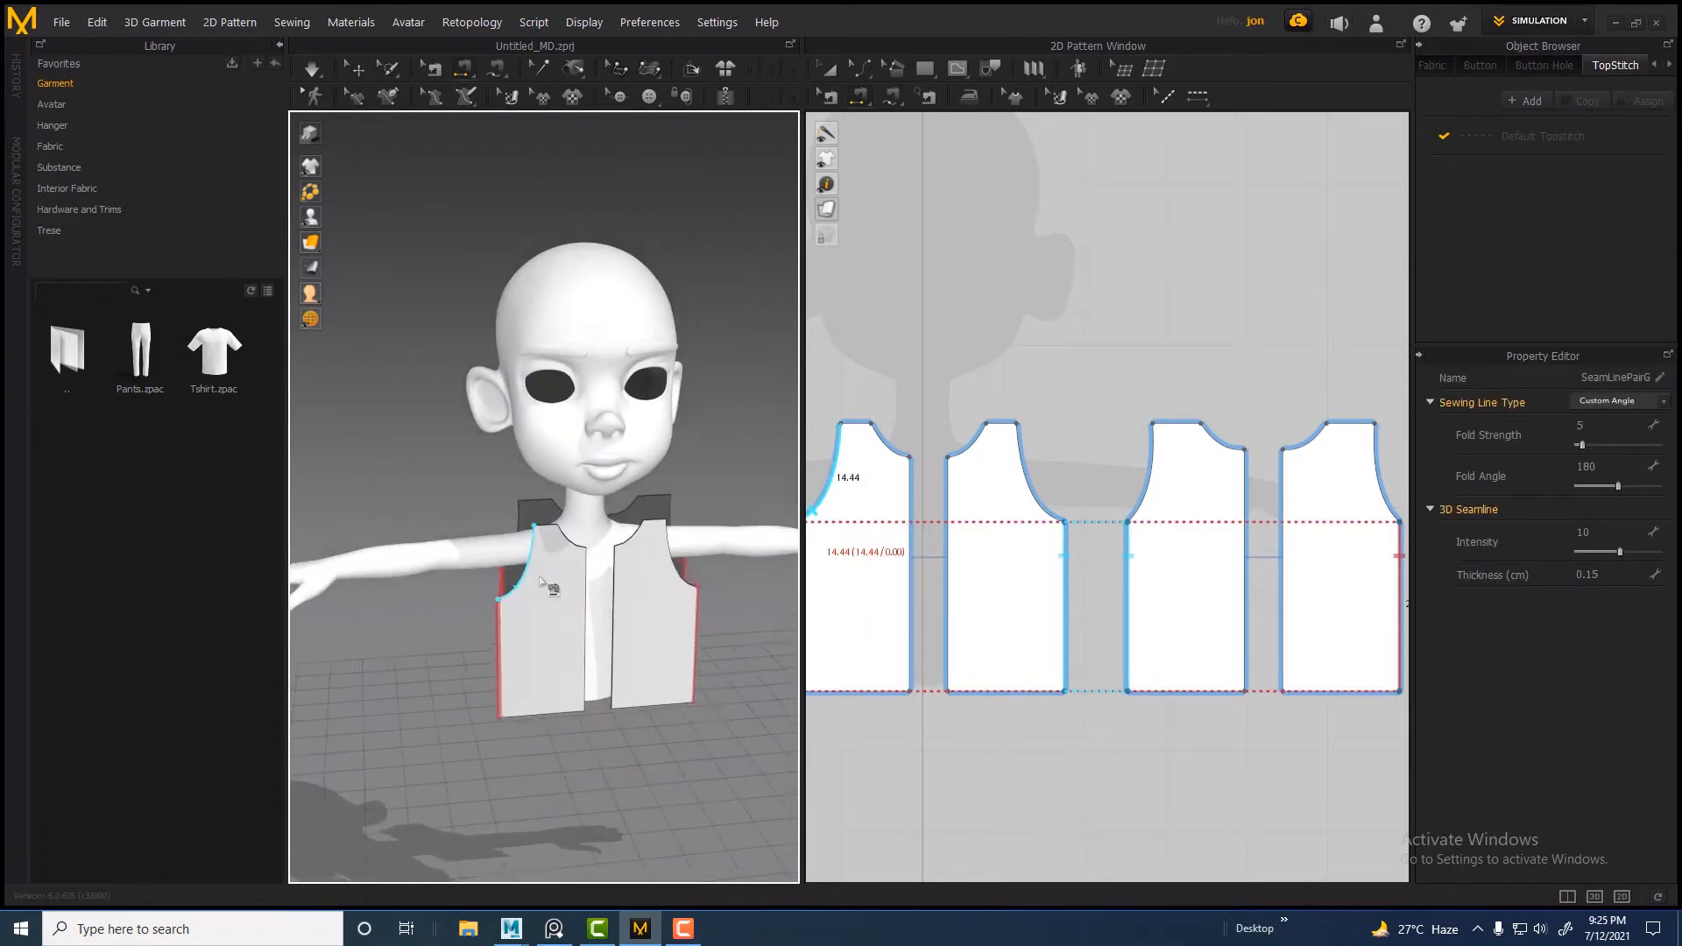
pyautogui.scroll(3, 540, 577)
pyautogui.click(529, 502)
pyautogui.click(544, 545)
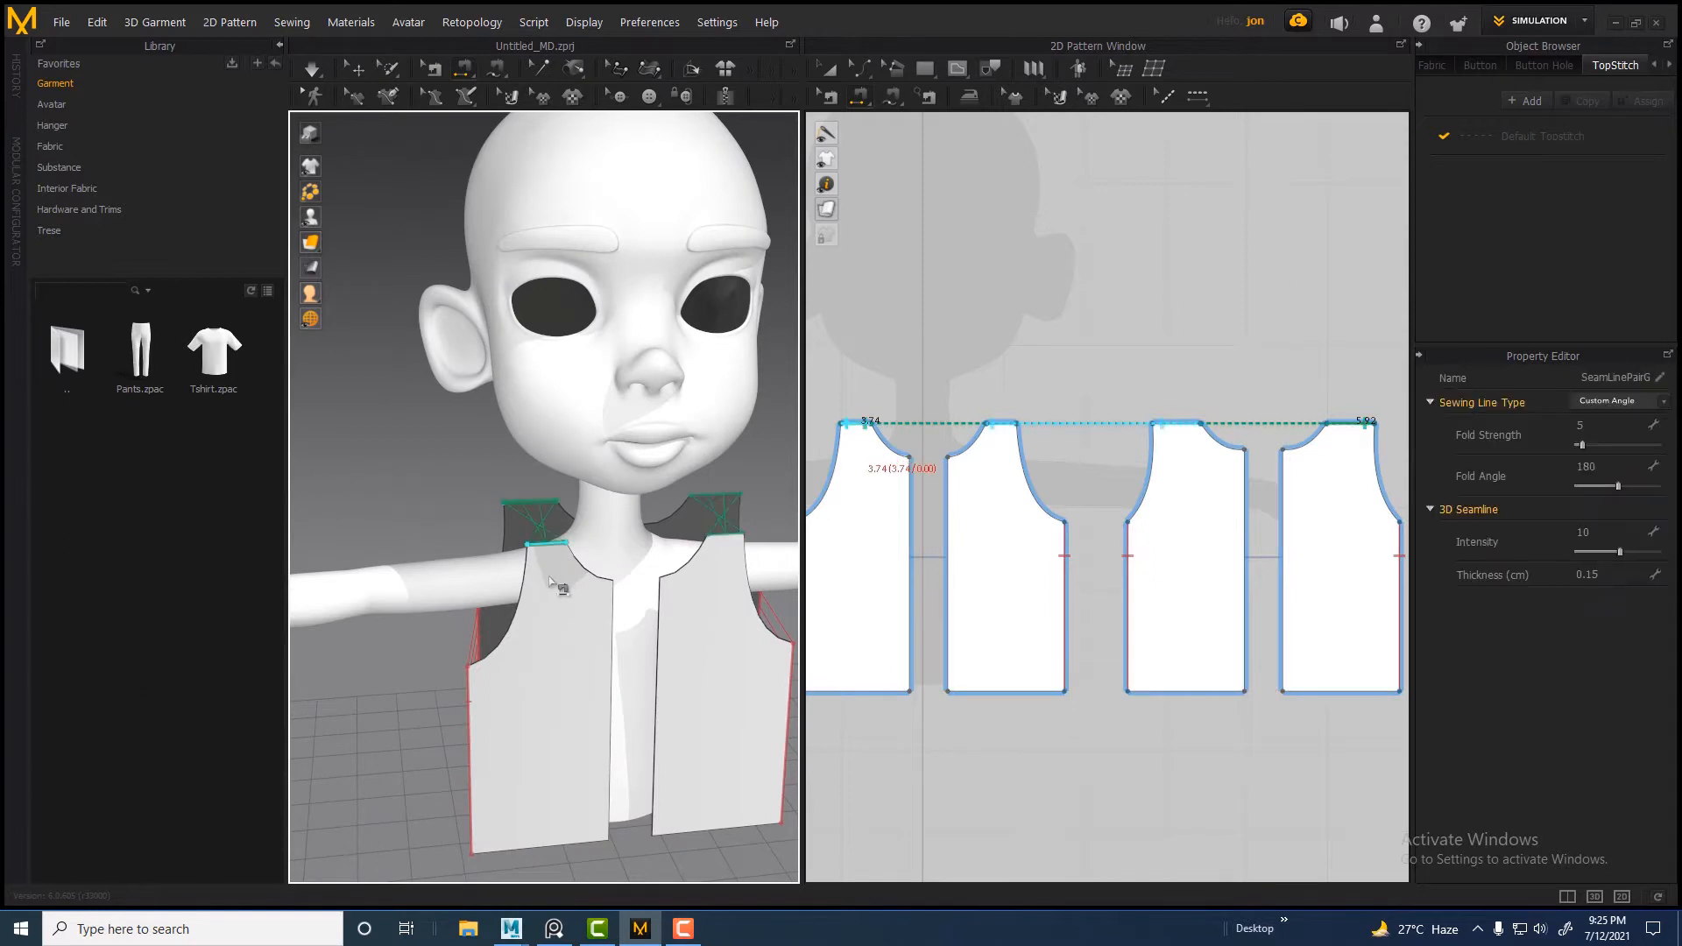
pyautogui.scroll(2, 554, 585)
pyautogui.moveTo(578, 616); pyautogui.dragTo(601, 620, button='right')
pyautogui.hotkey('ctrl', 'z')
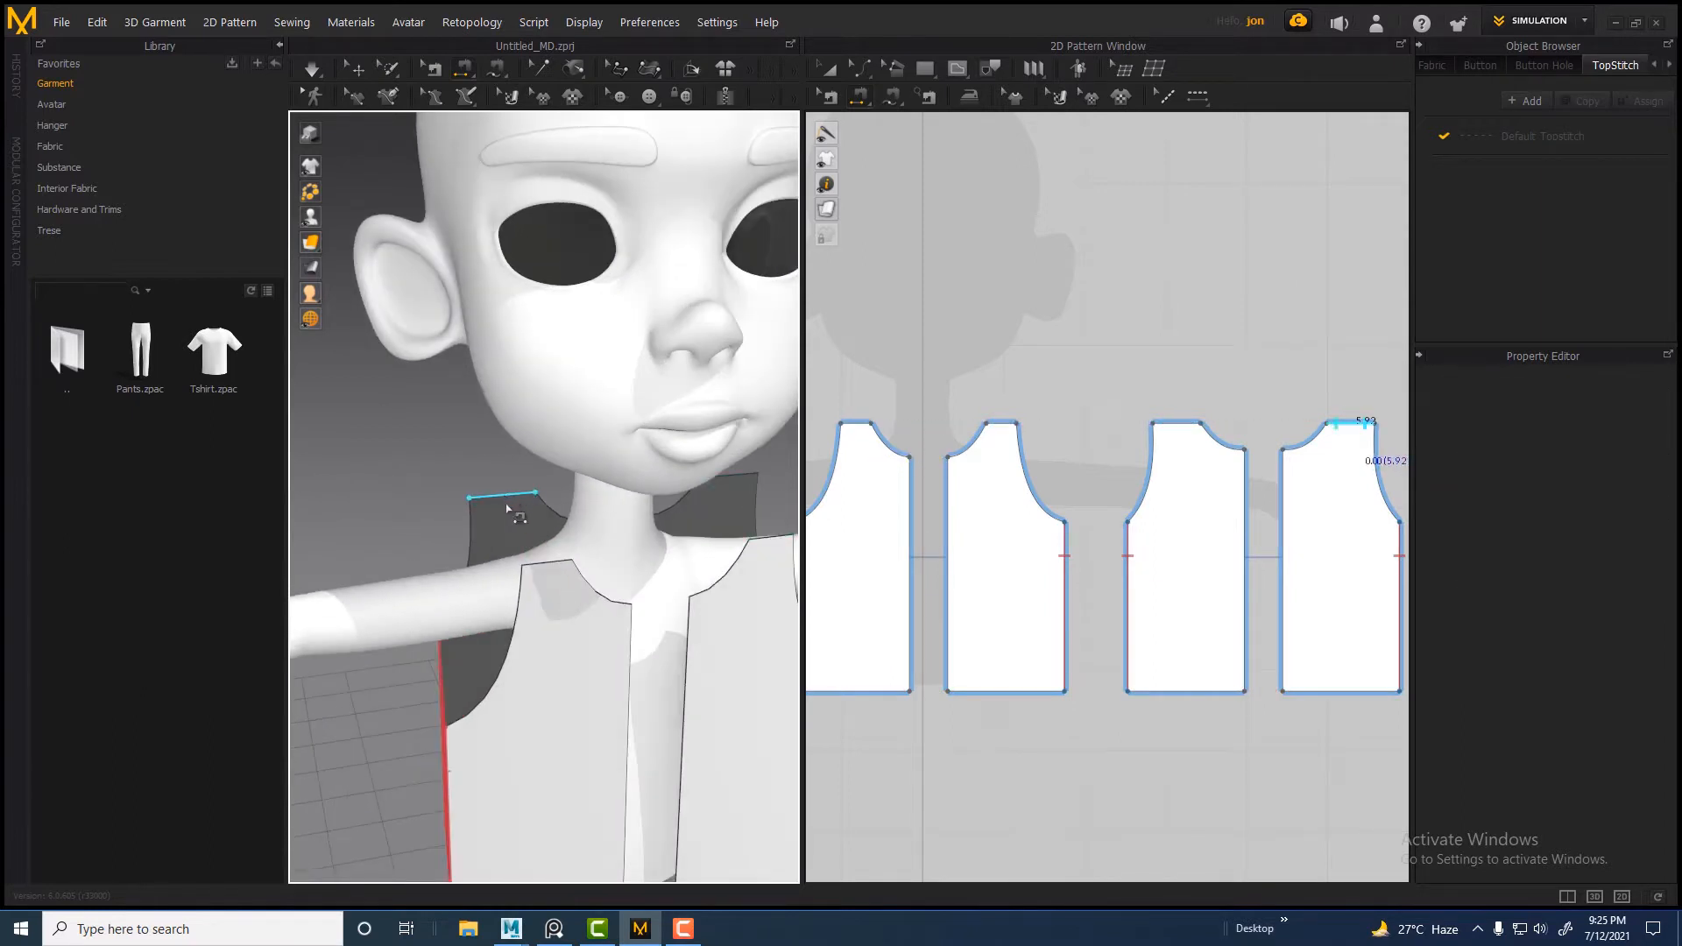
# Sew the front and back shoulder edges together, starting both at their outer ends so the seam lines do not cross
pyautogui.click(559, 566)
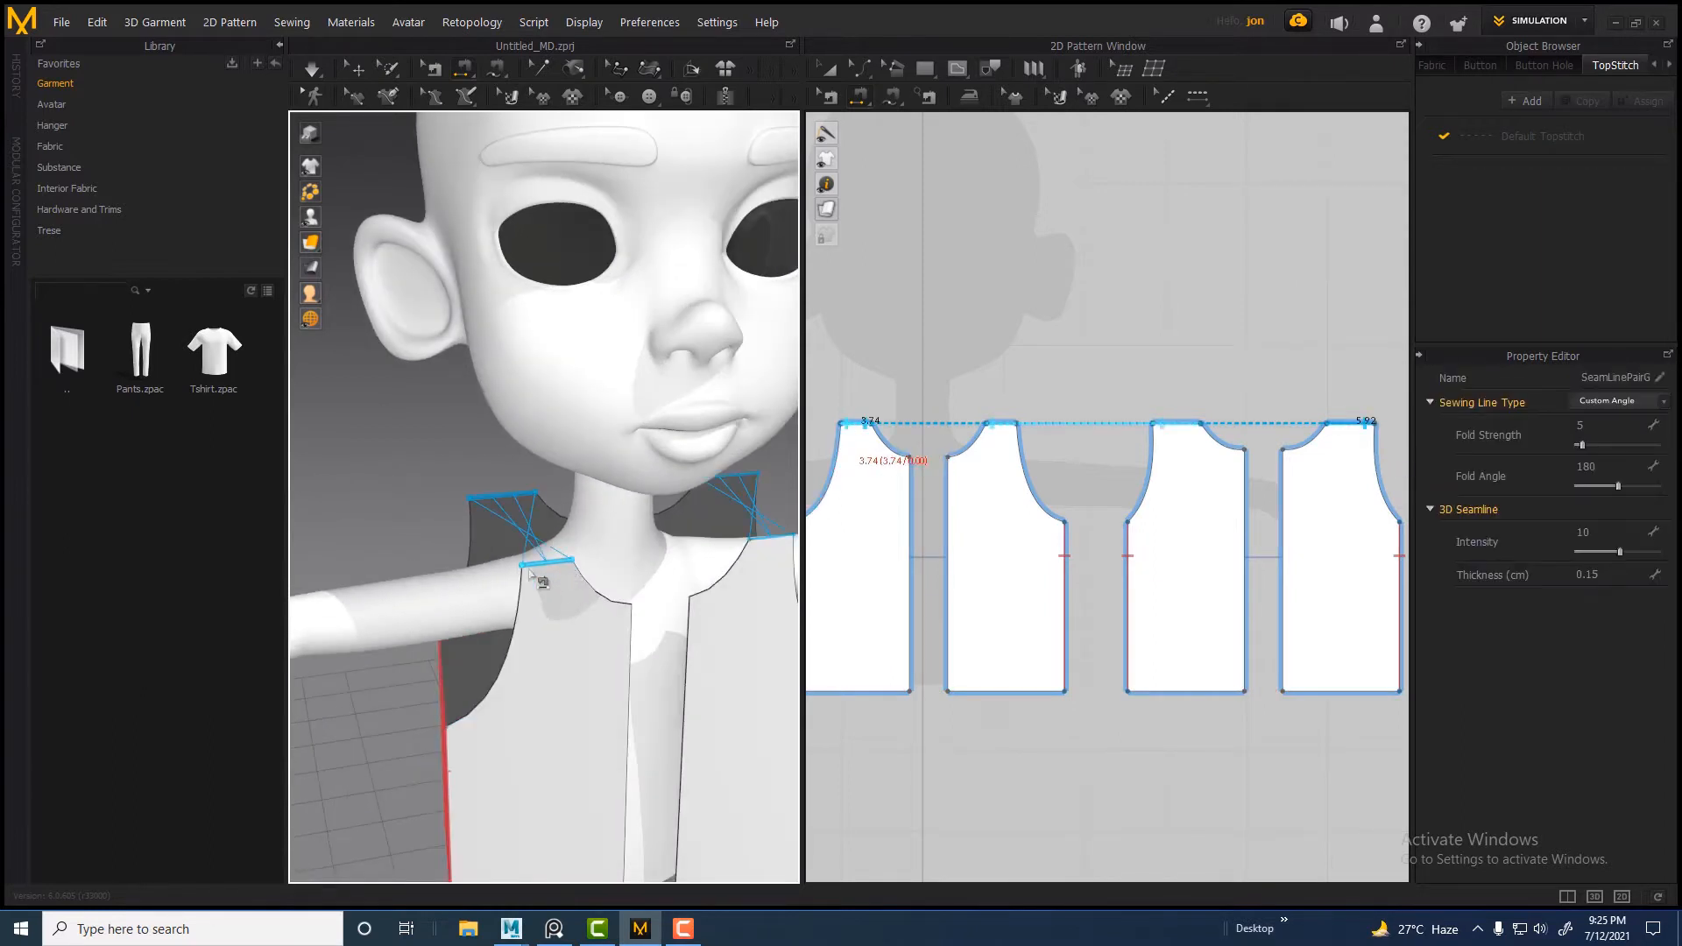
pyautogui.click(481, 500)
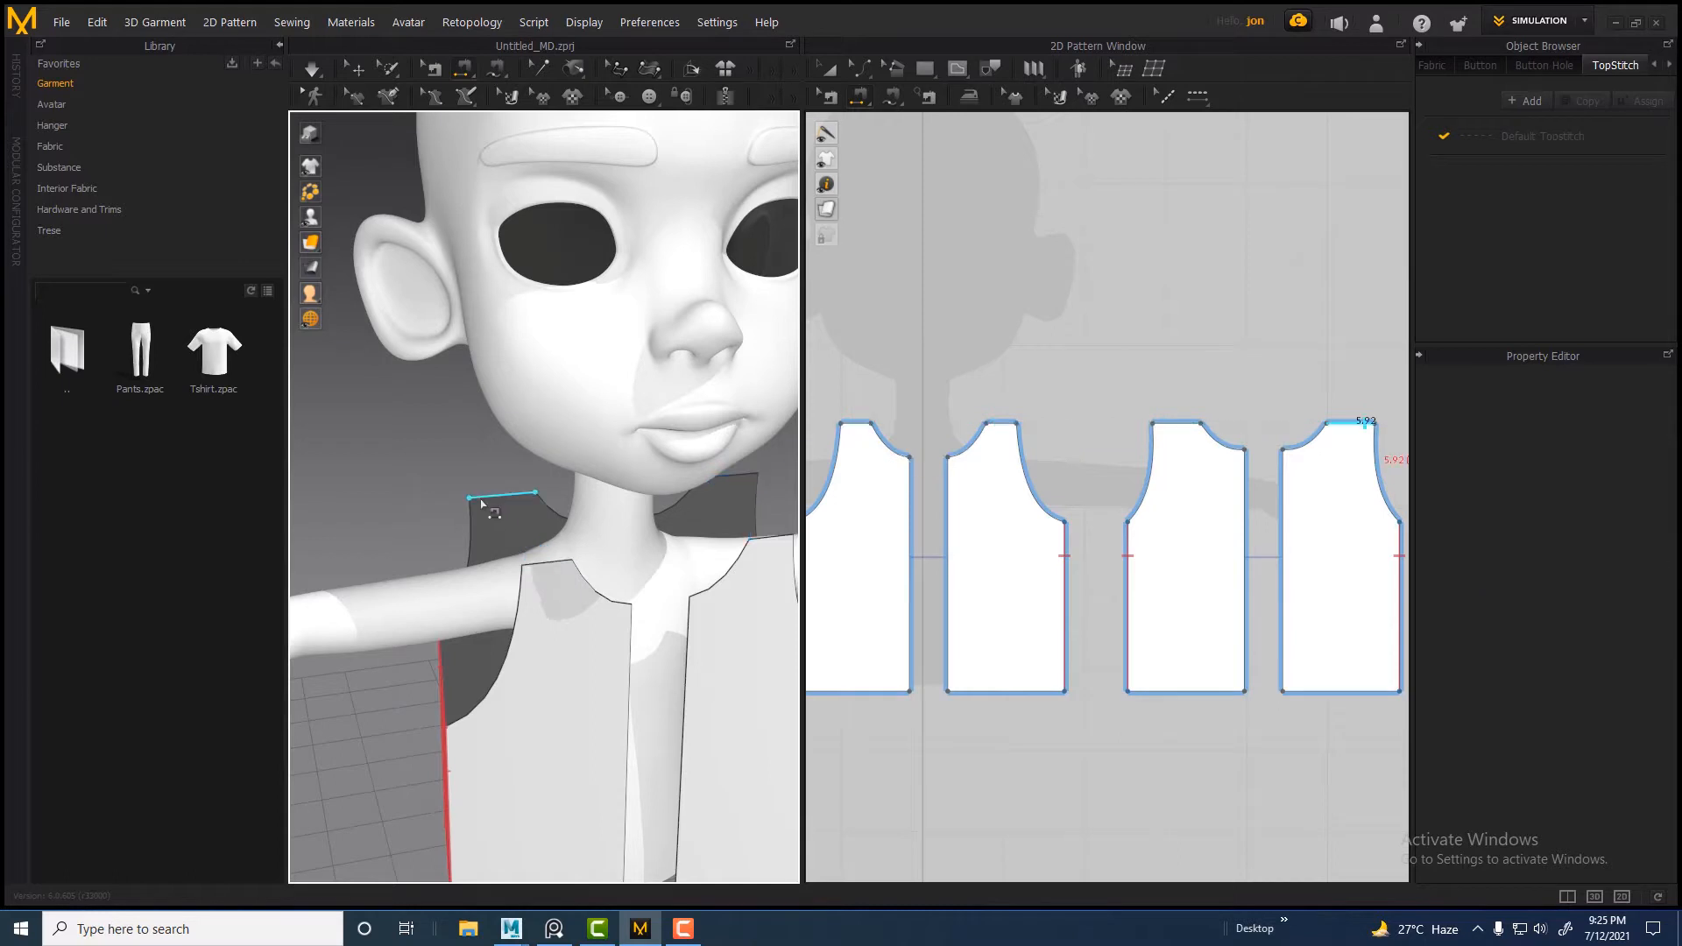
pyautogui.click(533, 565)
# Sew the two back patterns together along their centre edges
pyautogui.scroll(-5, 532, 565)
pyautogui.moveTo(532, 565); pyautogui.dragTo(506, 646, button='right')
pyautogui.click(575, 583)
pyautogui.click(545, 617)
pyautogui.scroll(2, 473, 640)
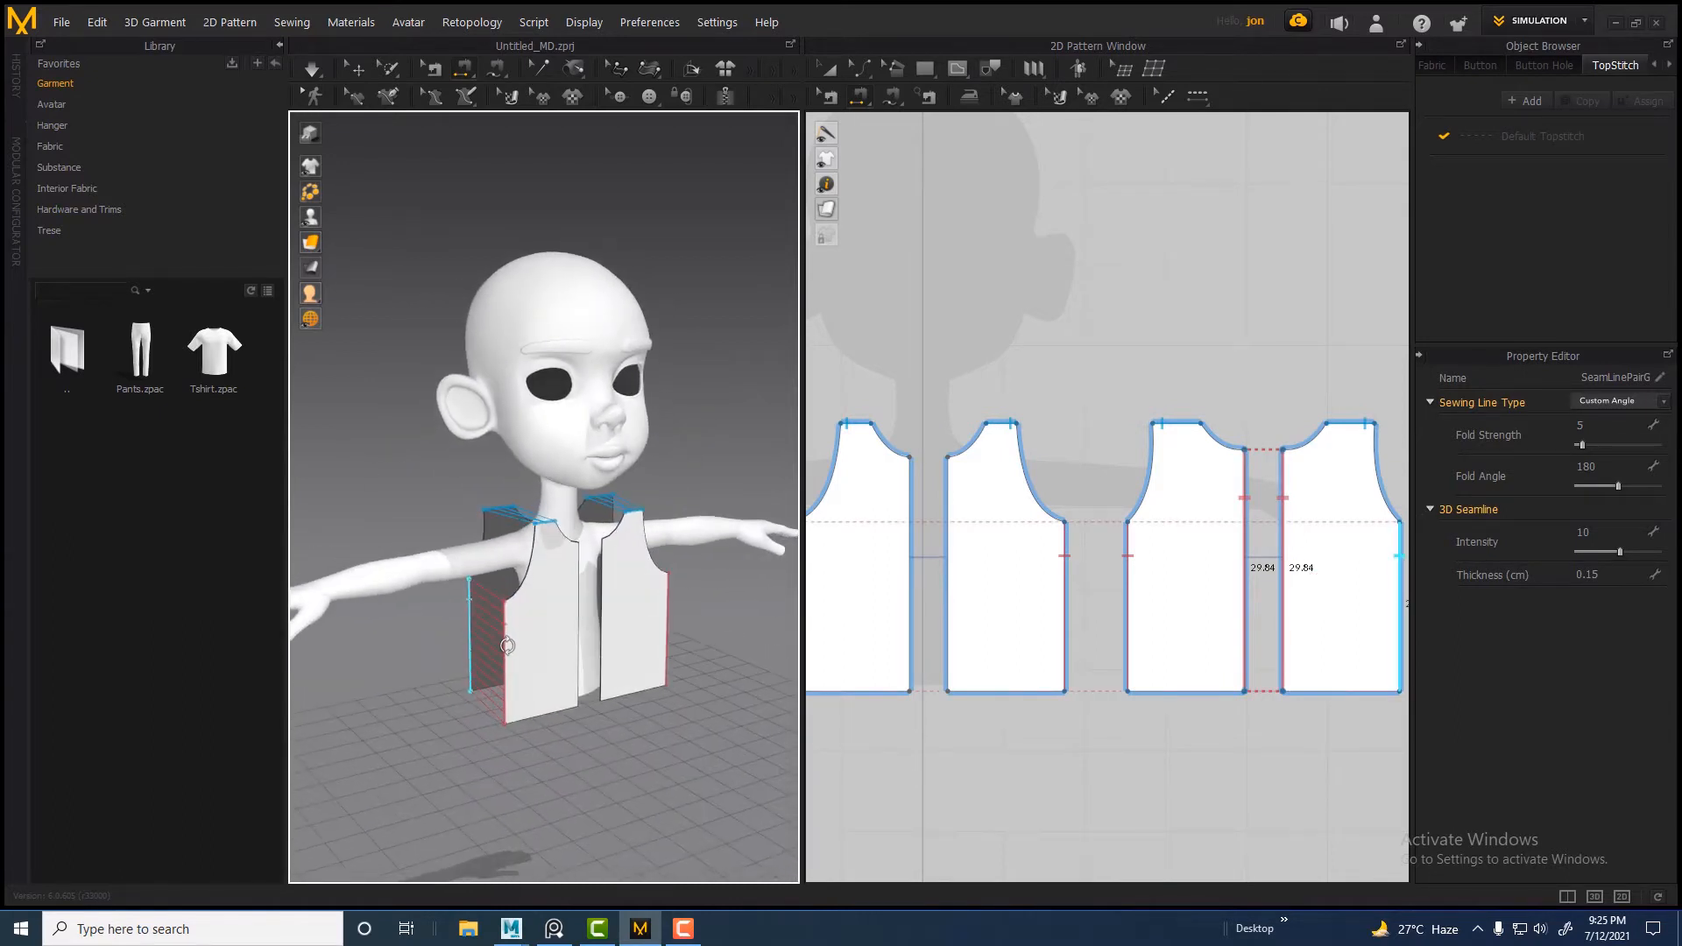
pyautogui.click(504, 646)
# Simulate the sewn patterns to drape the bodice around the avatar's torso, and return to sewing
pyautogui.click(315, 80)
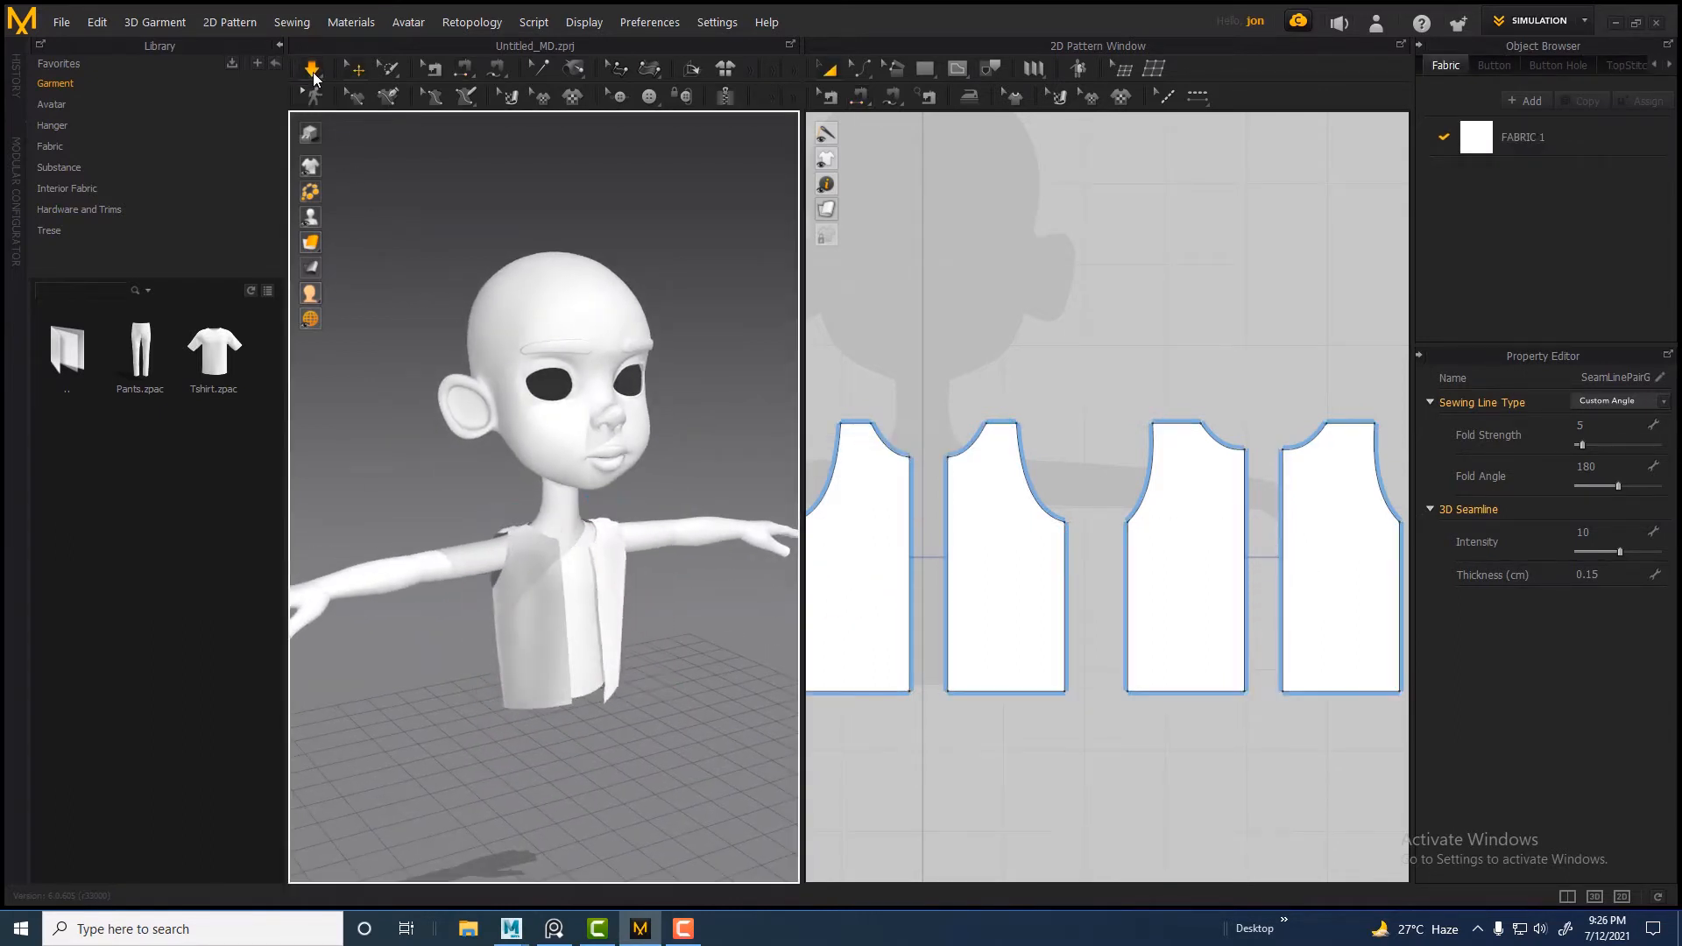
pyautogui.click(536, 568)
pyautogui.moveTo(537, 567); pyautogui.dragTo(413, 300, button='right')
pyautogui.click(639, 676)
pyautogui.click(566, 659)
pyautogui.click(565, 561)
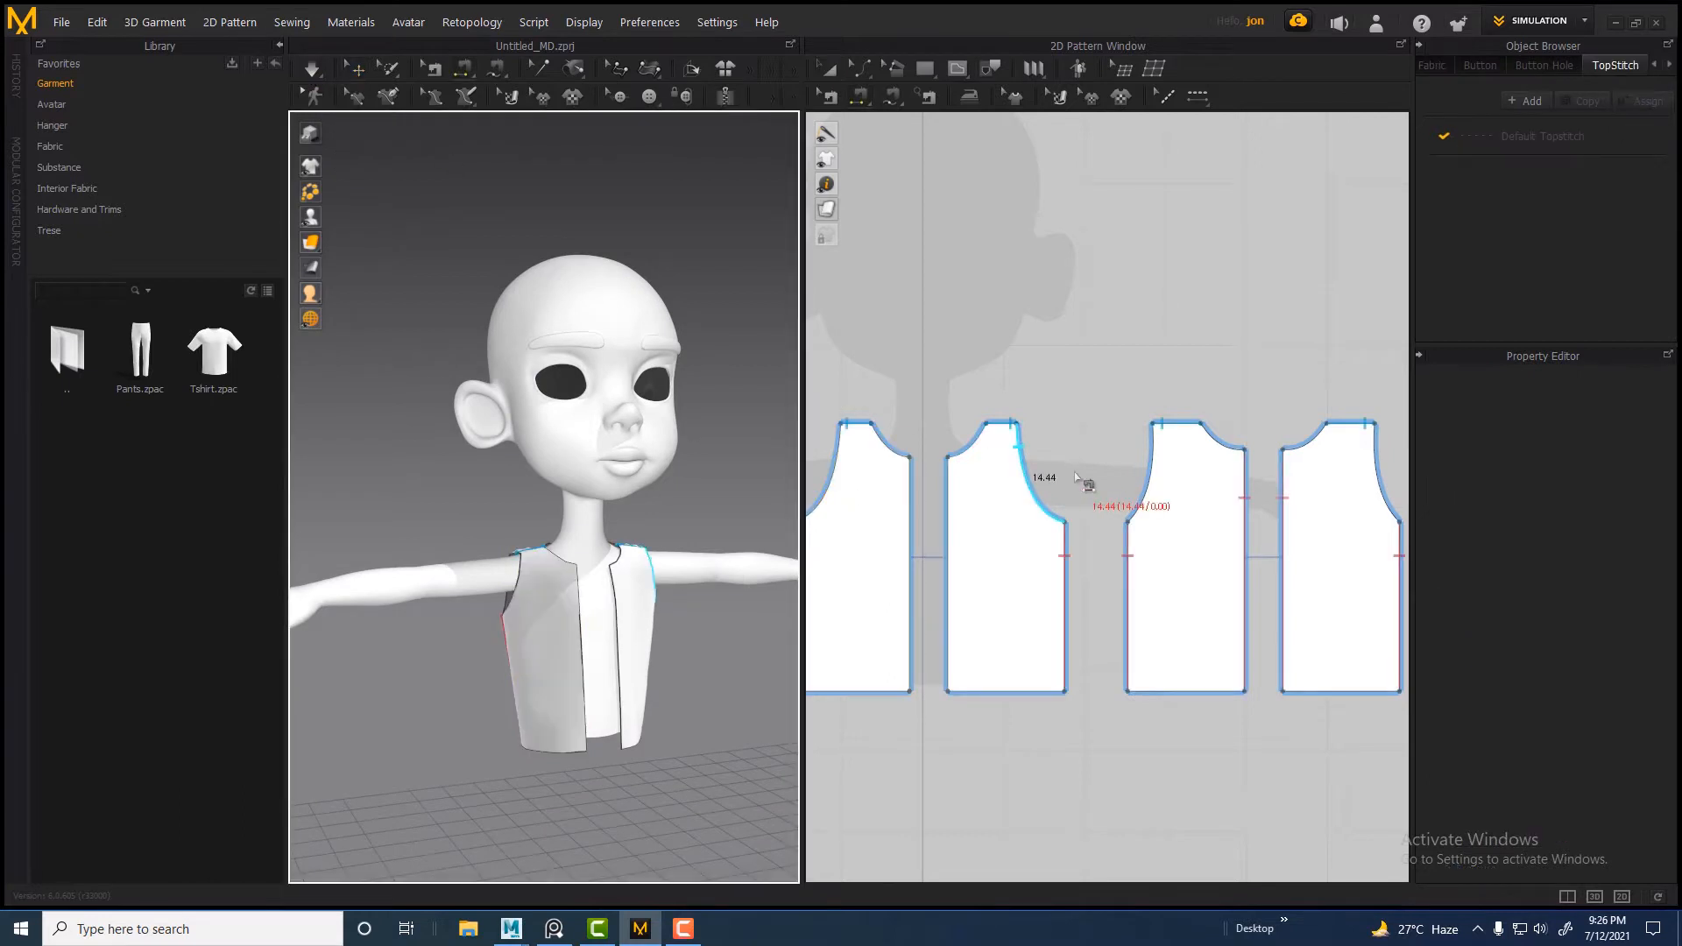
# Draw a tall rectangular pattern about 62.7 cm long above the front bodice patterns in the 2D pattern area
pyautogui.scroll(-2, 1086, 485)
pyautogui.moveTo(1085, 485); pyautogui.dragTo(1195, 636, button='middle')
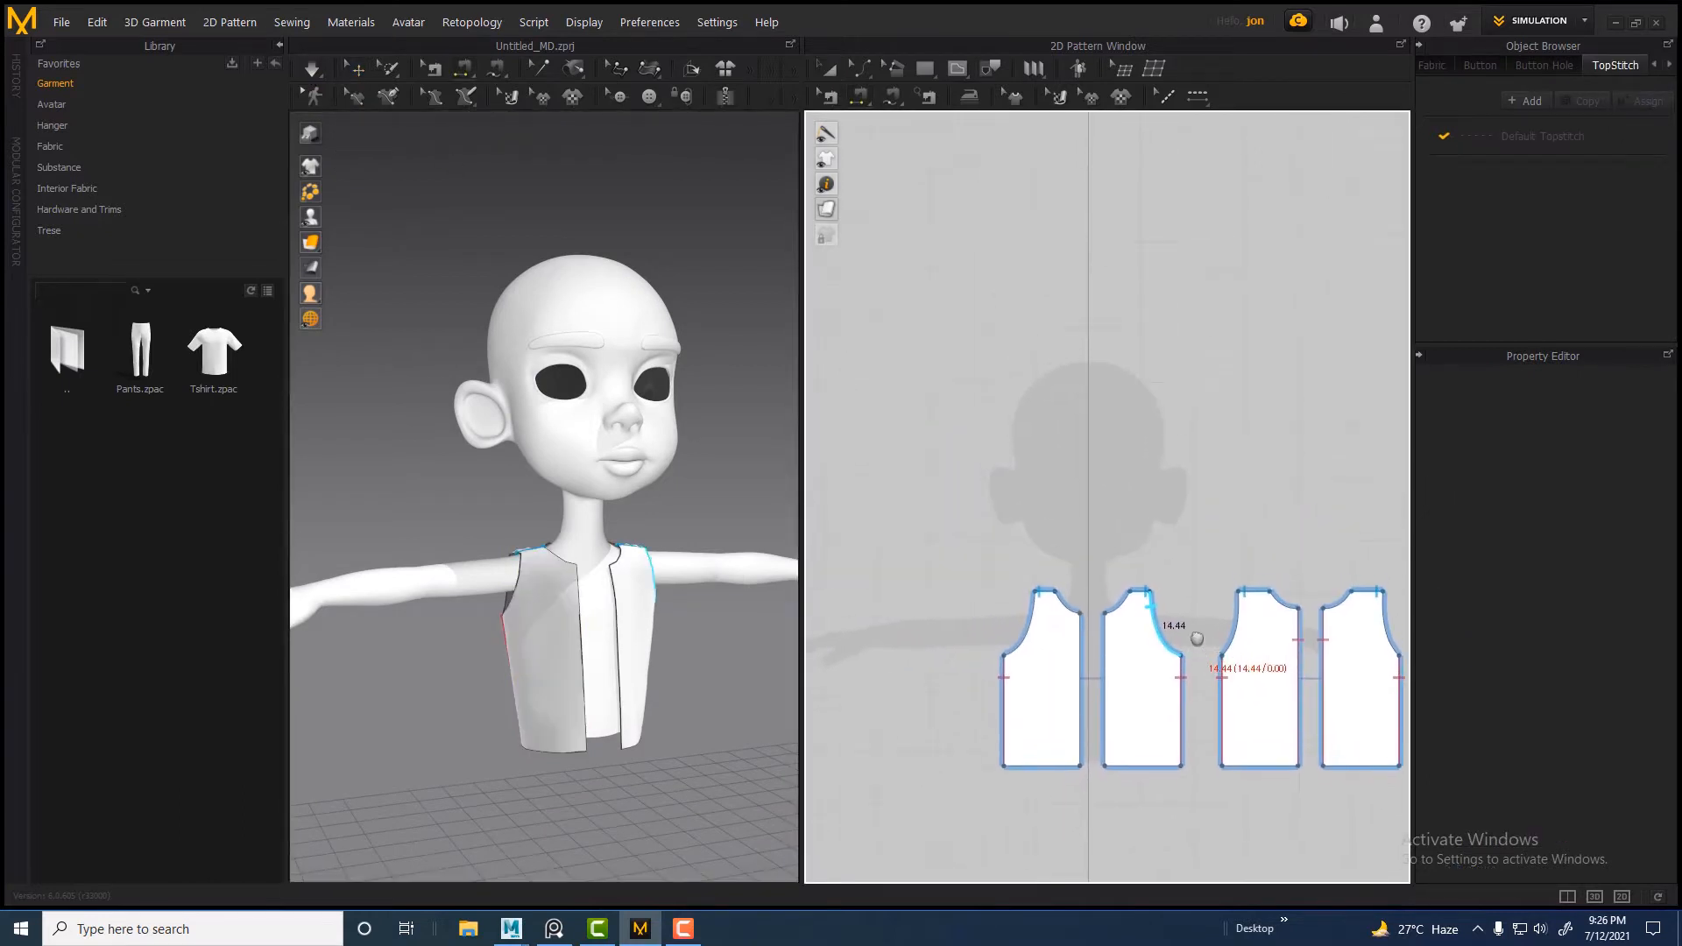
pyautogui.moveTo(1120, 522); pyautogui.dragTo(1091, 541, button='middle')
pyautogui.click(928, 97)
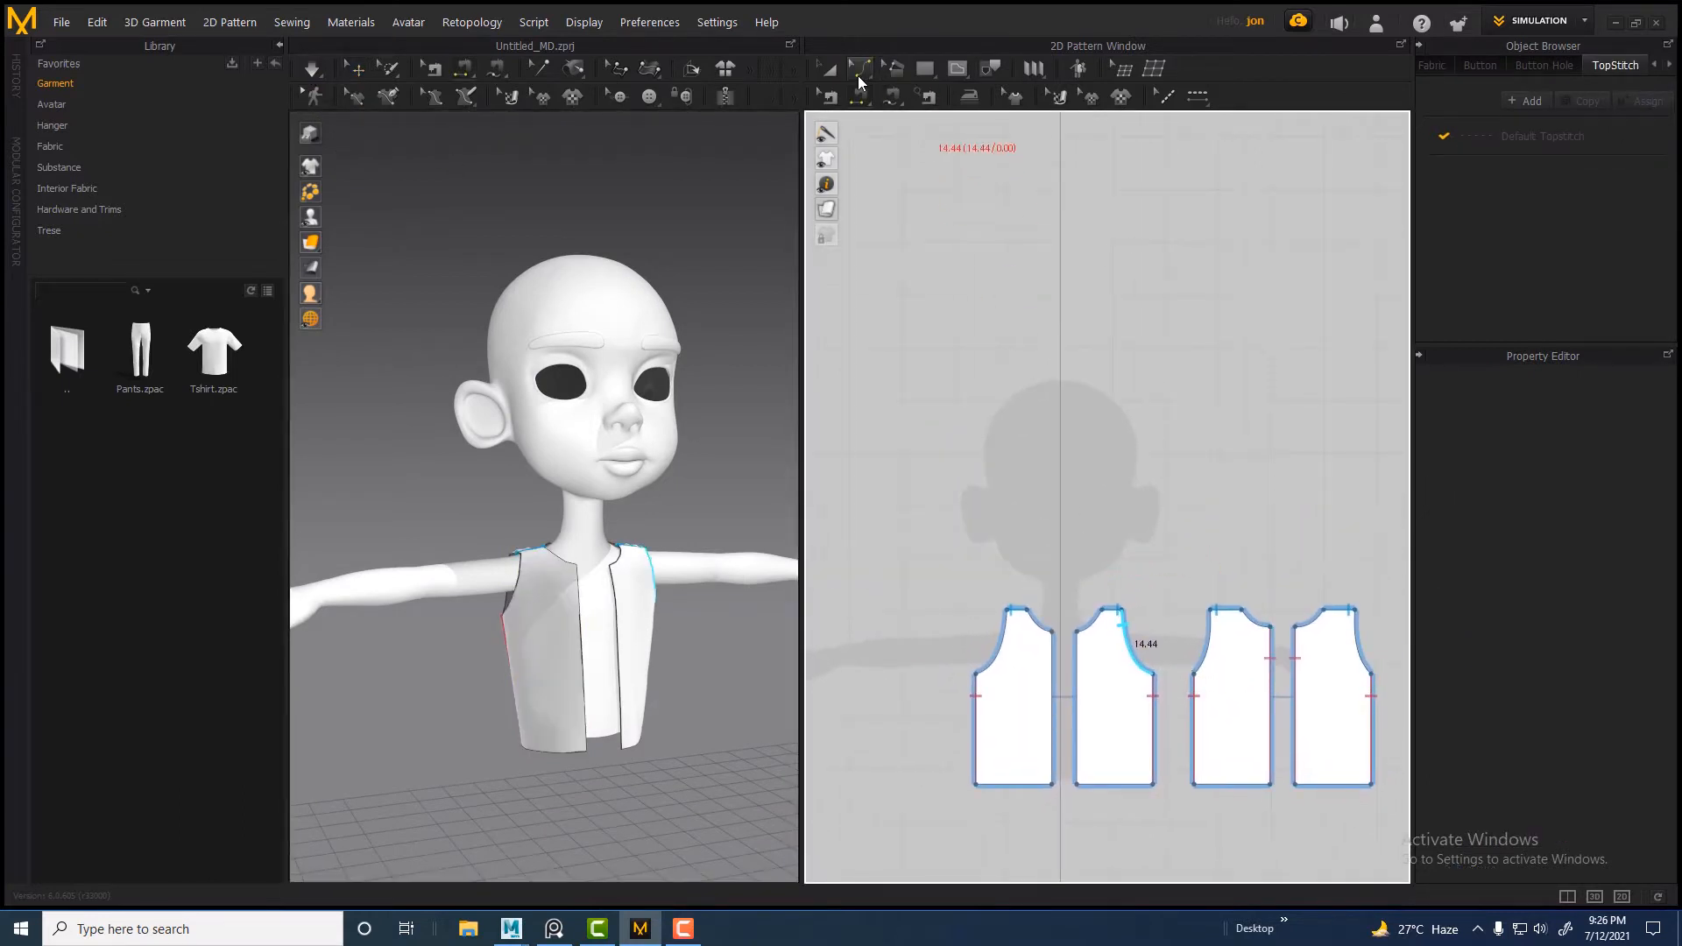
pyautogui.click(930, 70)
pyautogui.click(964, 119)
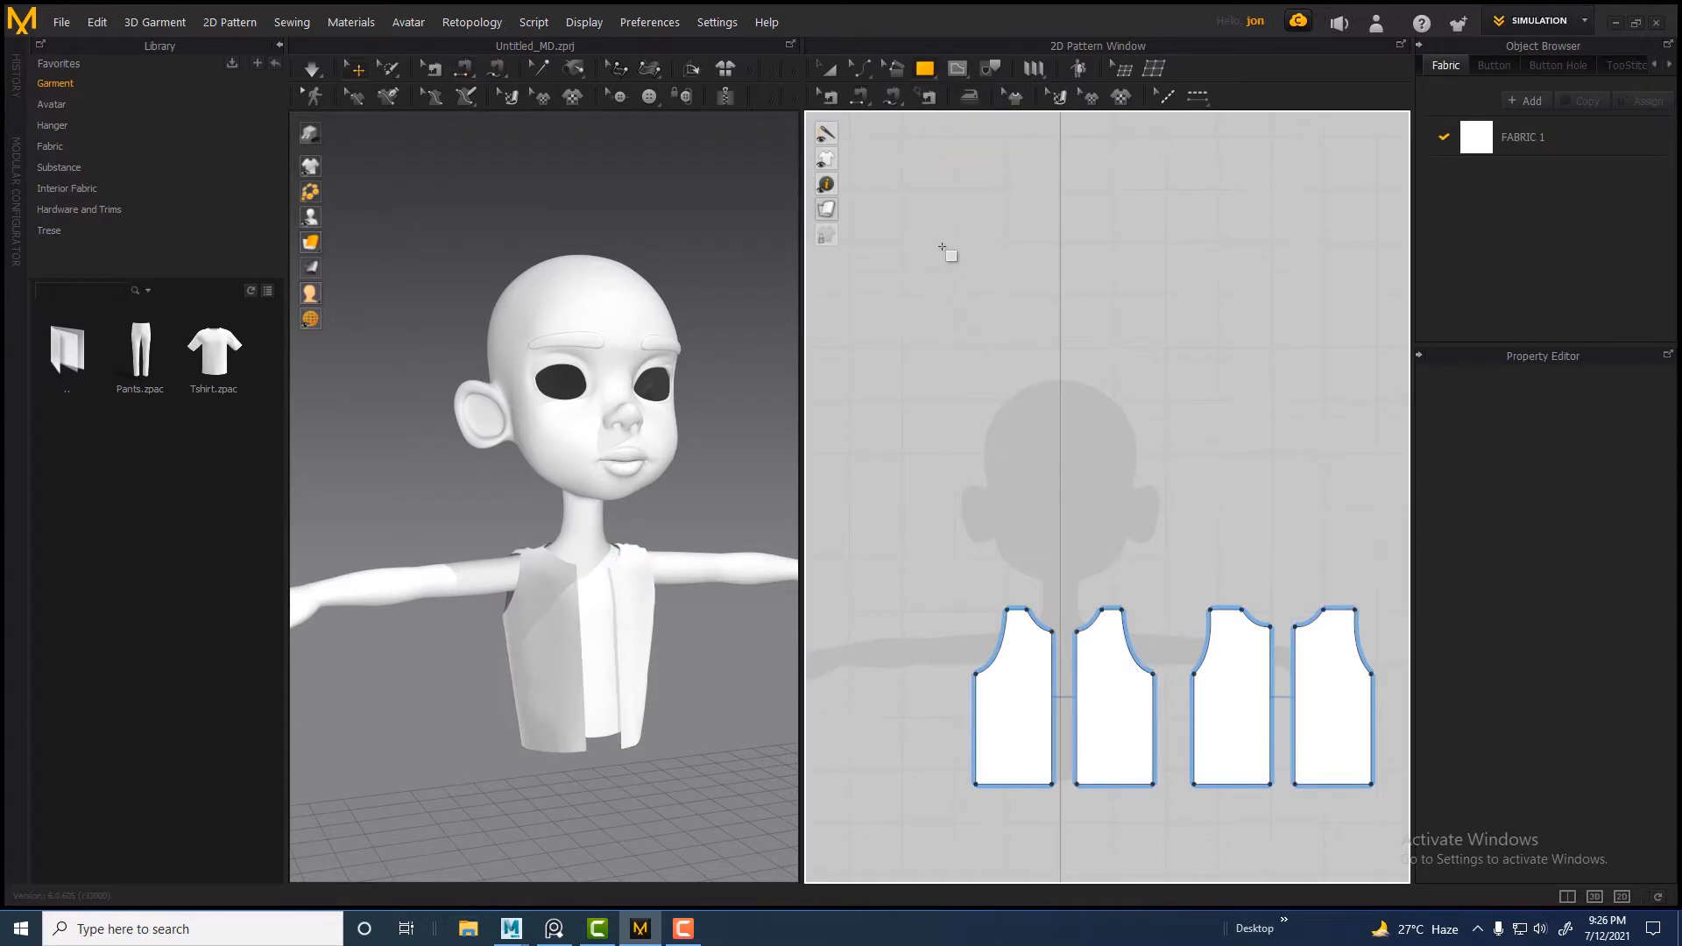
pyautogui.moveTo(946, 240); pyautogui.dragTo(1044, 573)
# Move the rectangular pattern to the avatar's right side in 3D and turn it to face sideways
pyautogui.scroll(-5, 497, 375)
pyautogui.moveTo(498, 375); pyautogui.dragTo(531, 325, button='right')
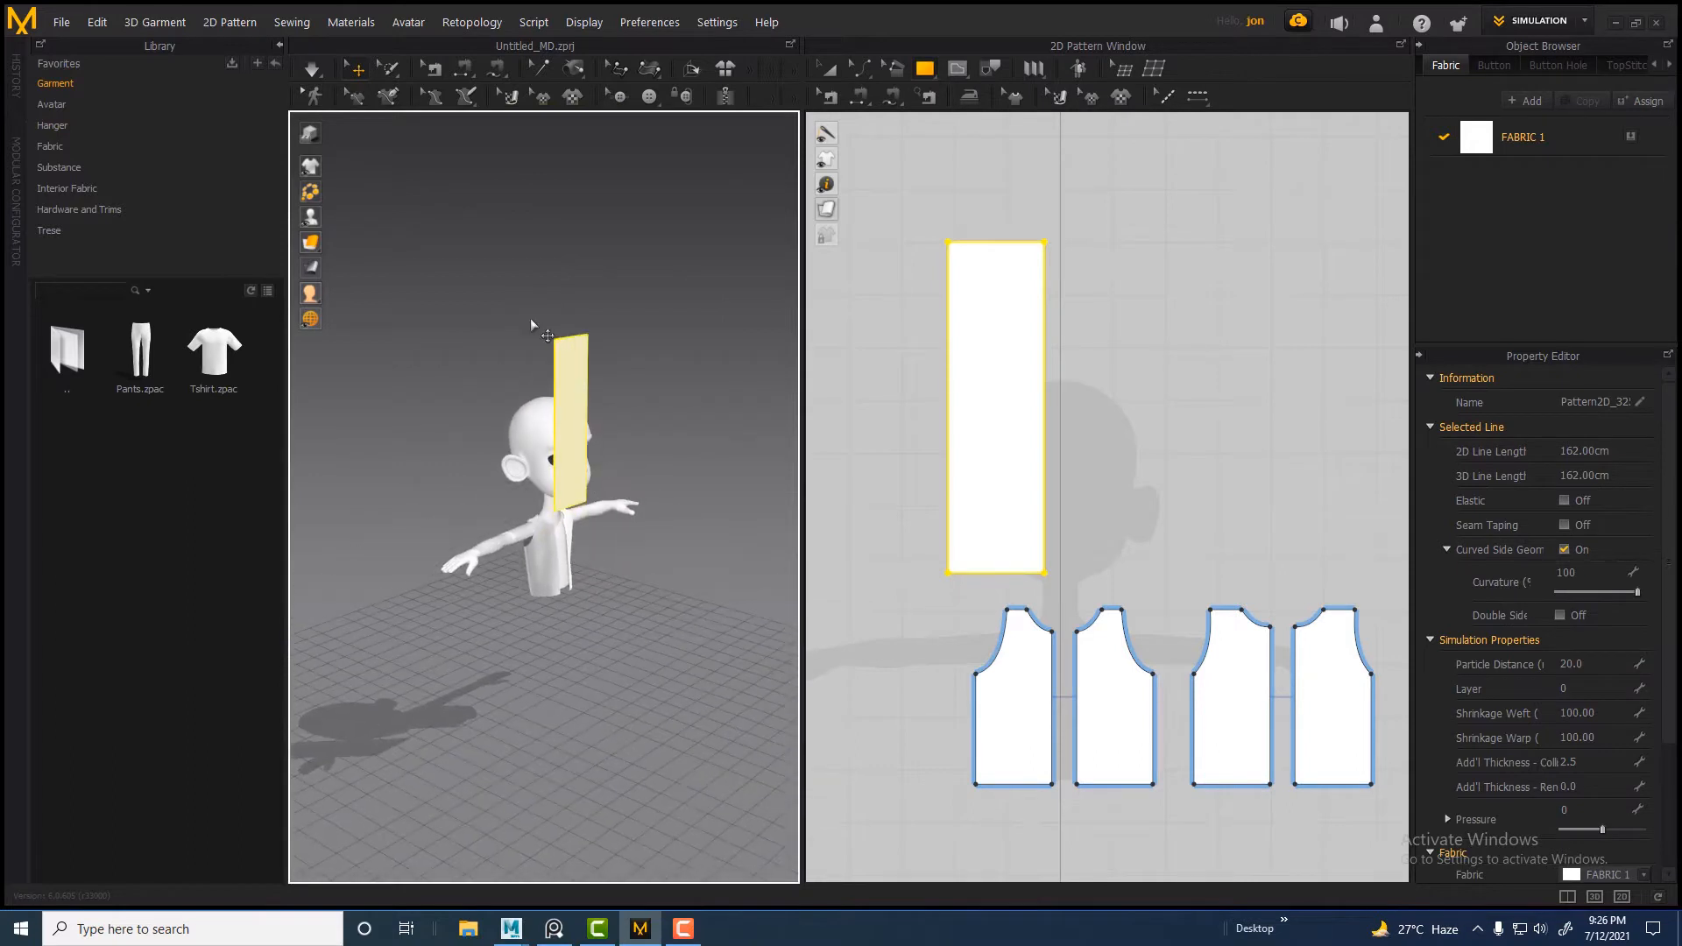
pyautogui.moveTo(582, 445); pyautogui.dragTo(636, 676, button='right')
pyautogui.click(827, 70)
pyautogui.click(968, 374)
pyautogui.moveTo(578, 386); pyautogui.dragTo(549, 394)
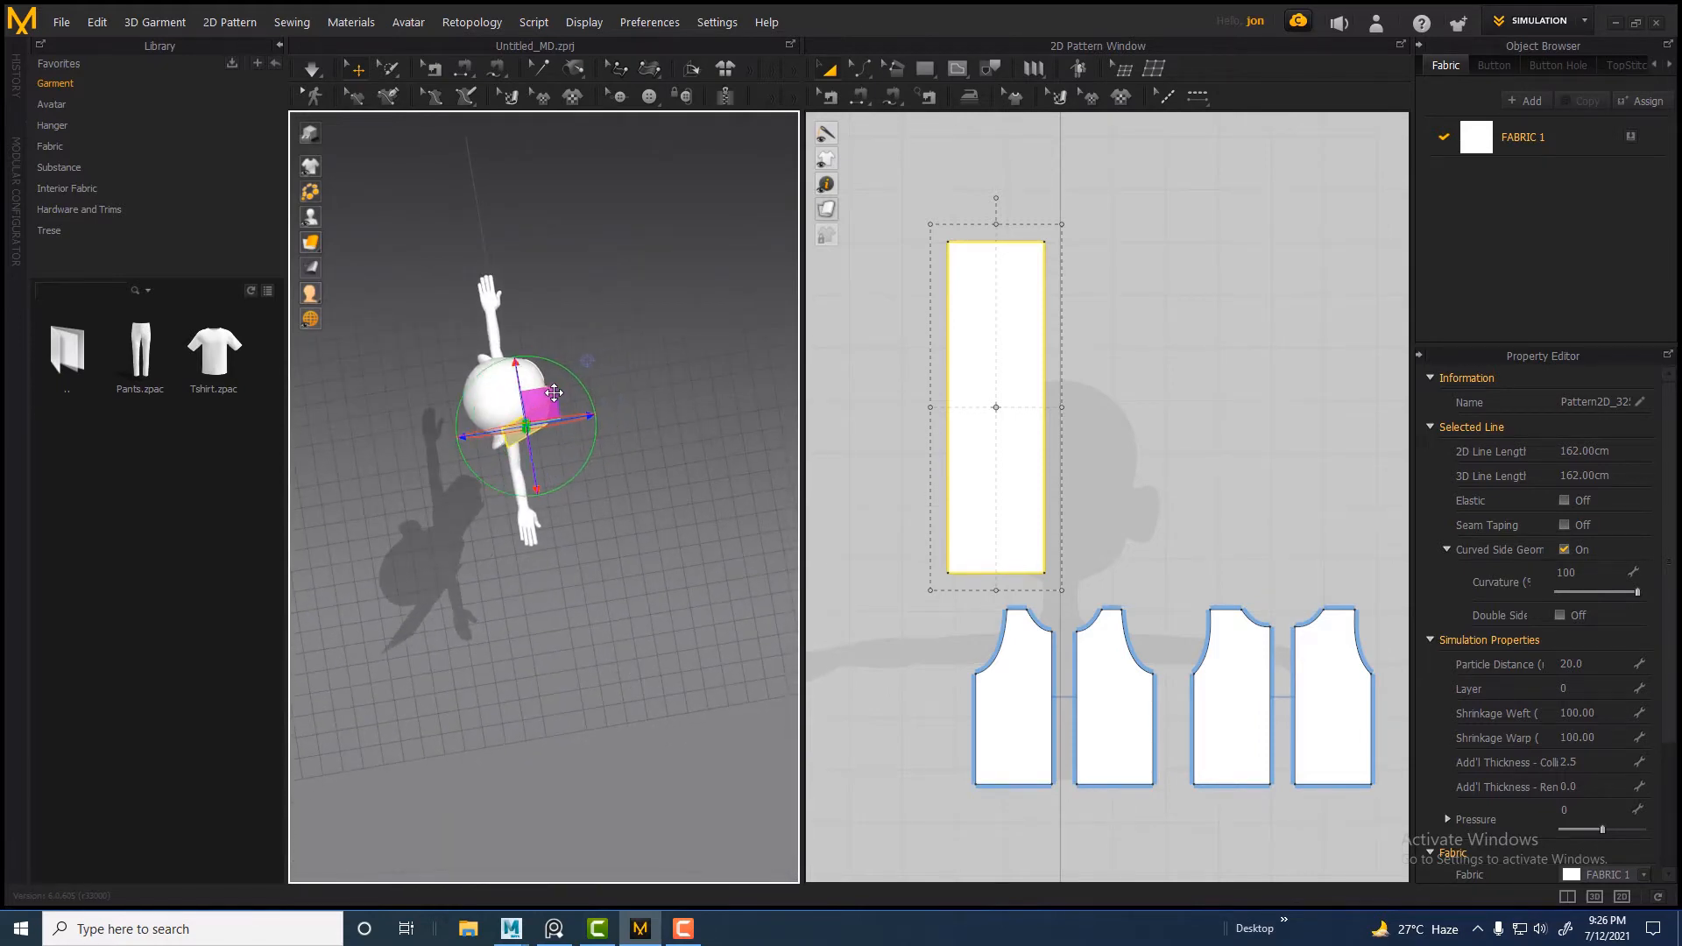
pyautogui.moveTo(542, 466); pyautogui.dragTo(550, 386, button='right')
pyautogui.moveTo(550, 386); pyautogui.dragTo(556, 388)
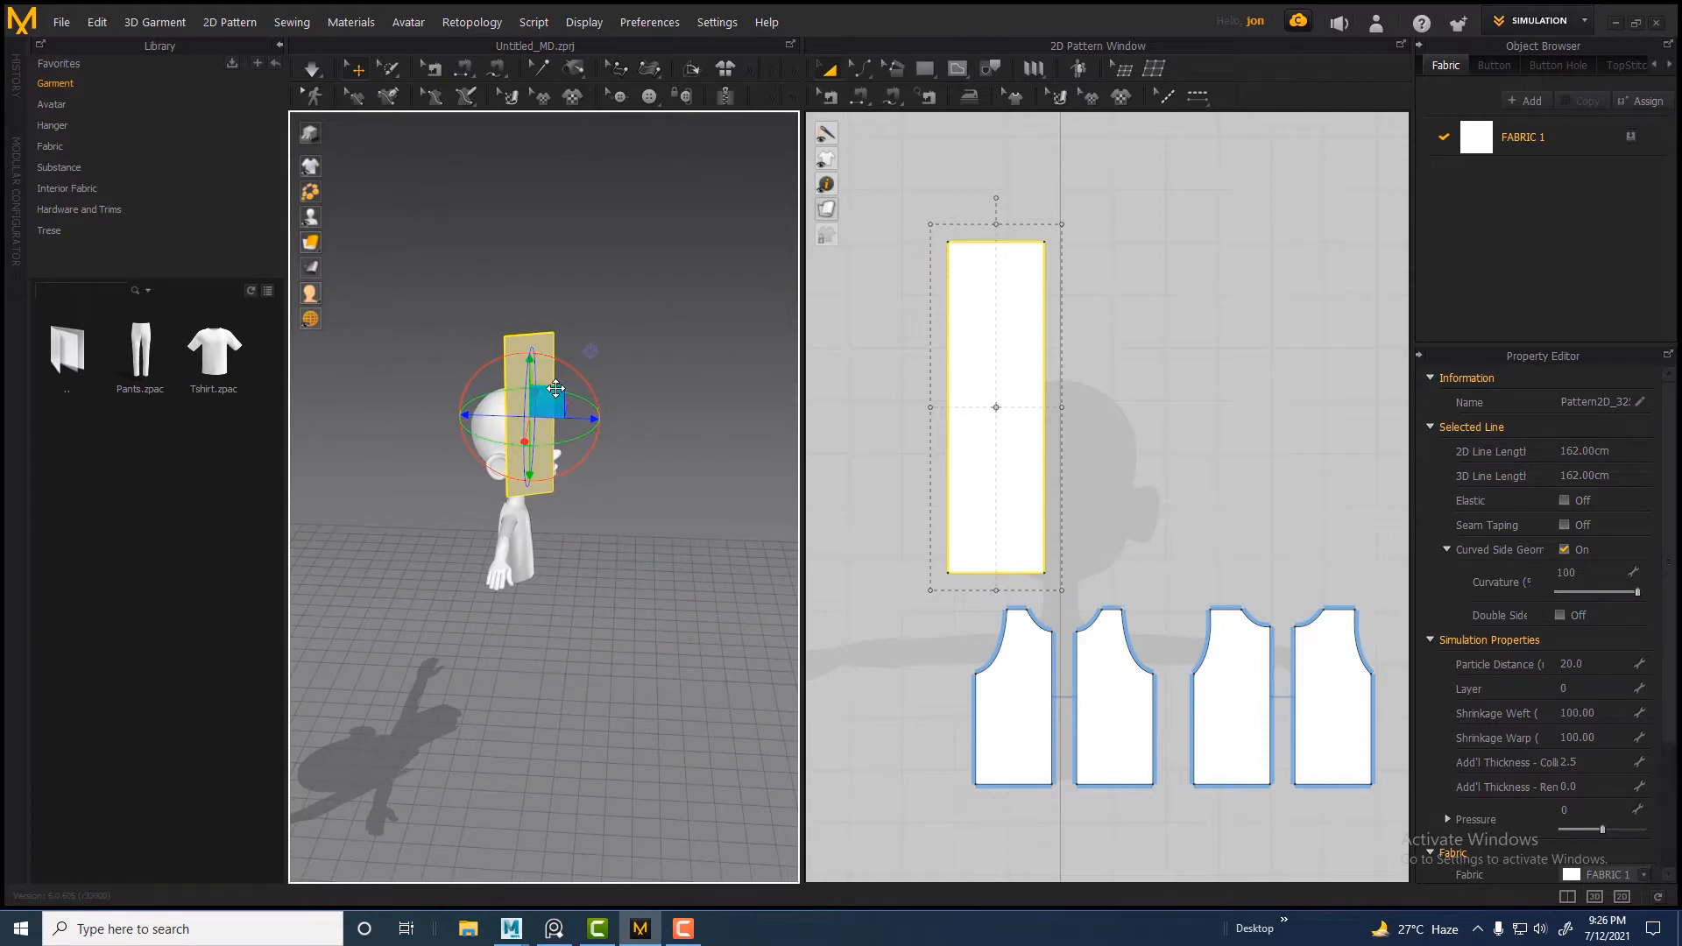
pyautogui.moveTo(619, 456); pyautogui.dragTo(658, 471, button='right')
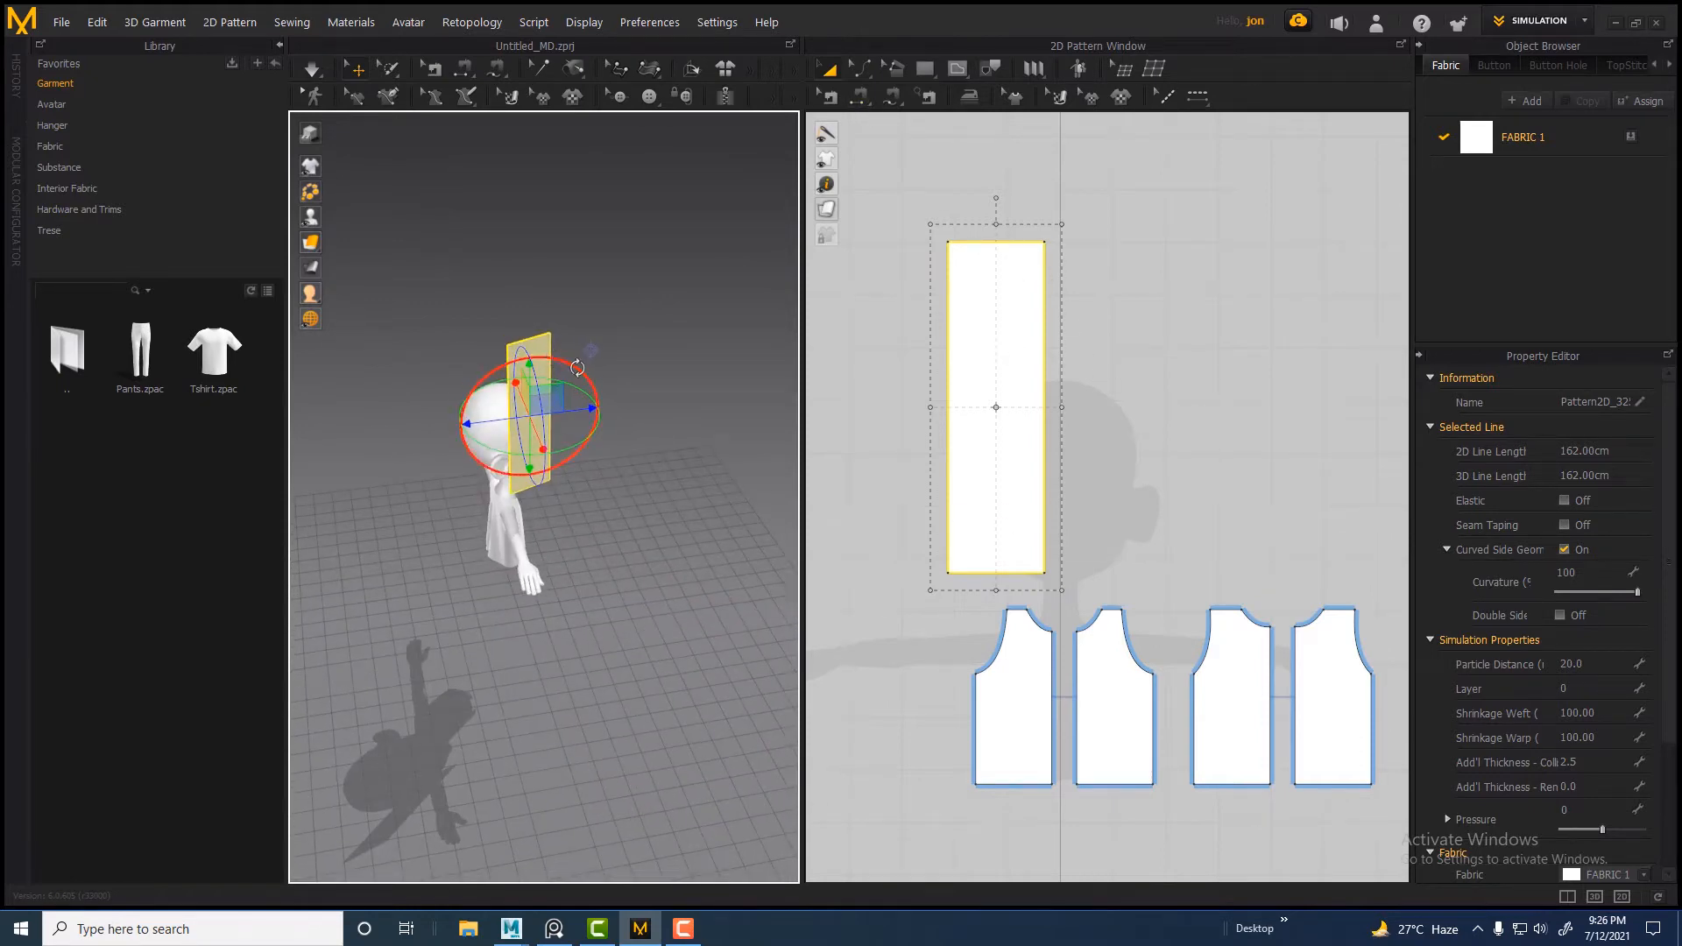
pyautogui.moveTo(577, 368); pyautogui.dragTo(569, 369, button='right')
# Duplicate the rectangular pattern and place the copy close beside the original's outer edge in 2D
pyautogui.scroll(3, 1028, 405)
pyautogui.scroll(-2, 1024, 404)
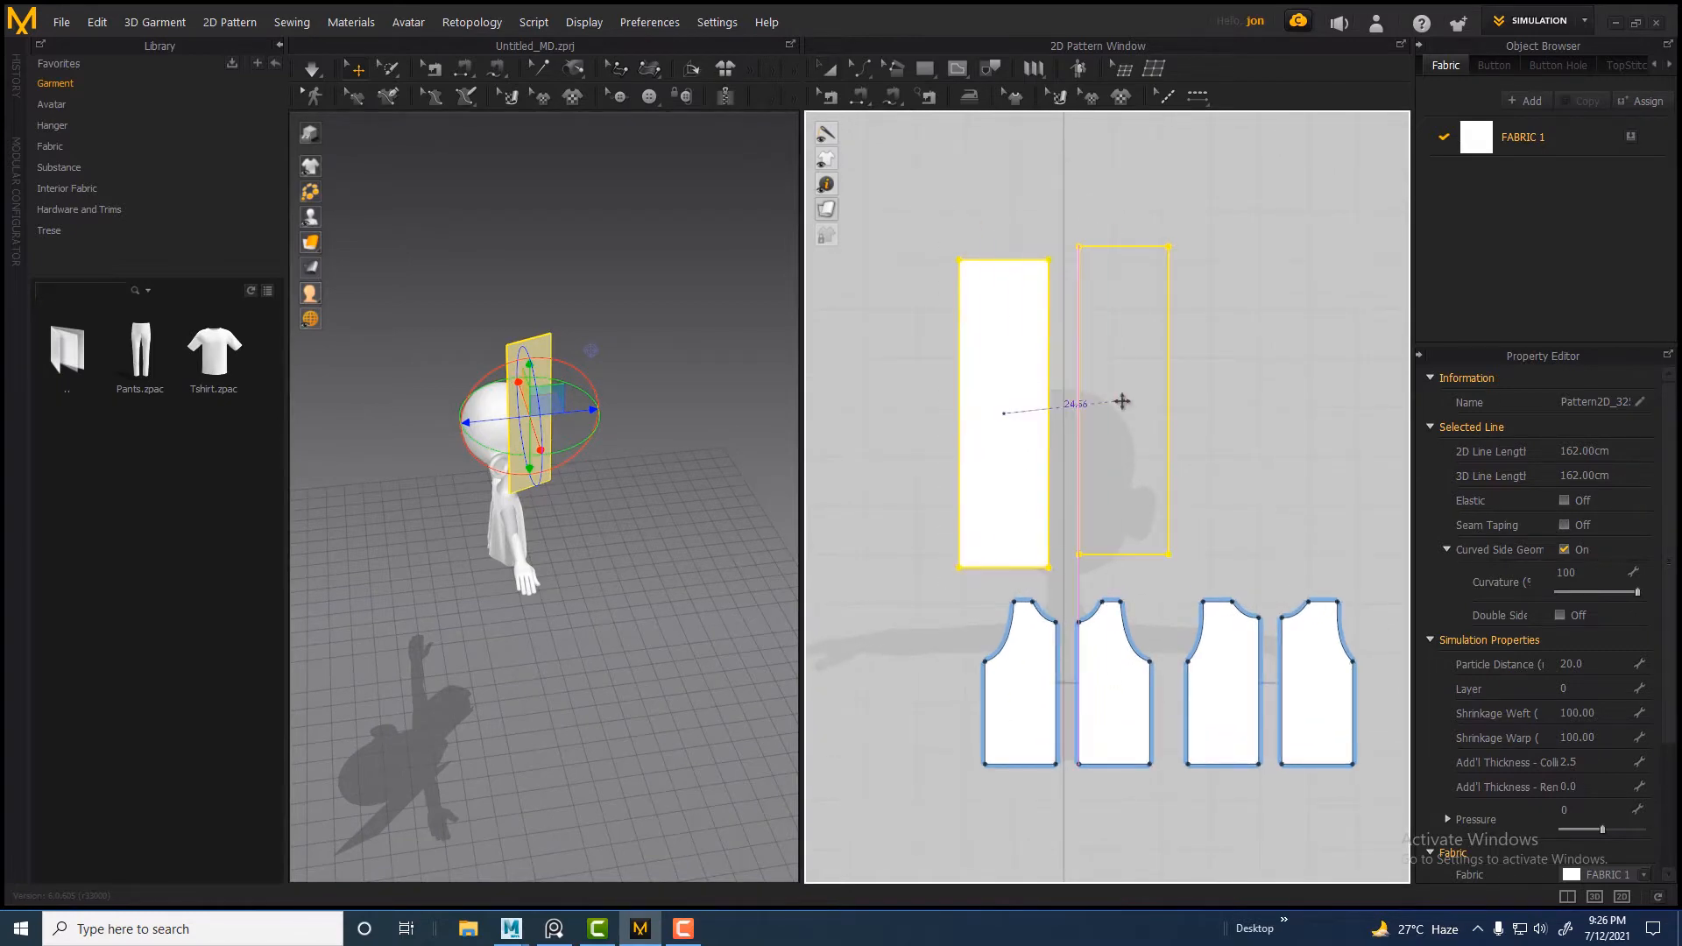
pyautogui.click(899, 410)
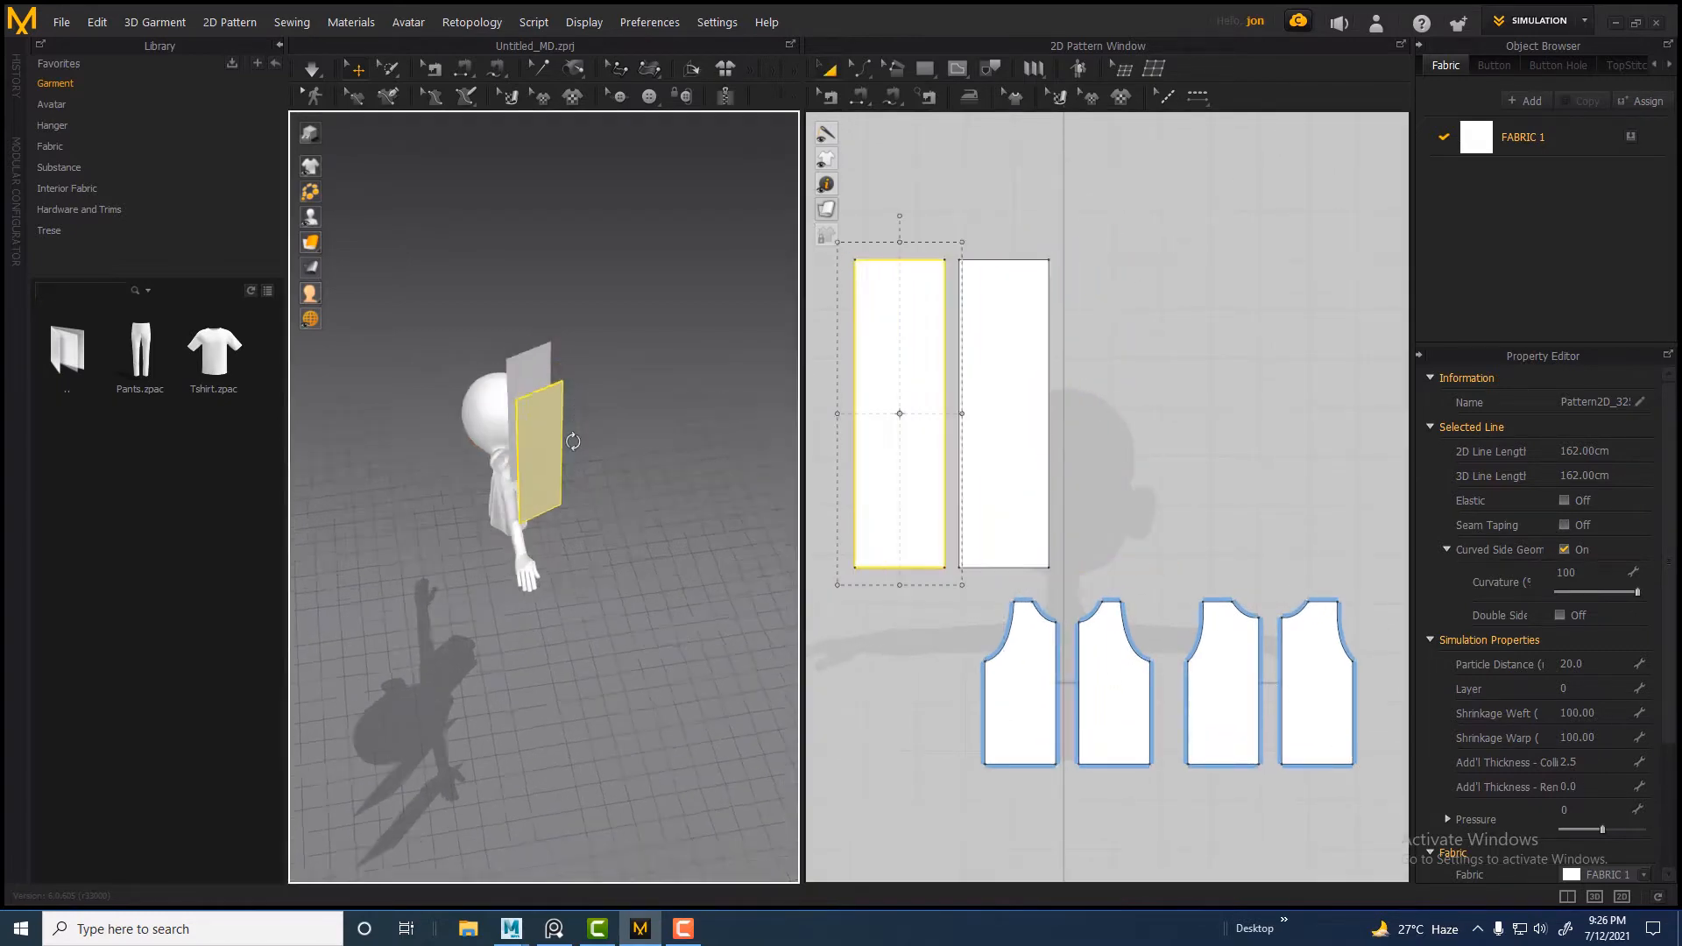
pyautogui.moveTo(573, 442); pyautogui.dragTo(615, 483, button='right')
pyautogui.moveTo(903, 374); pyautogui.dragTo(889, 412)
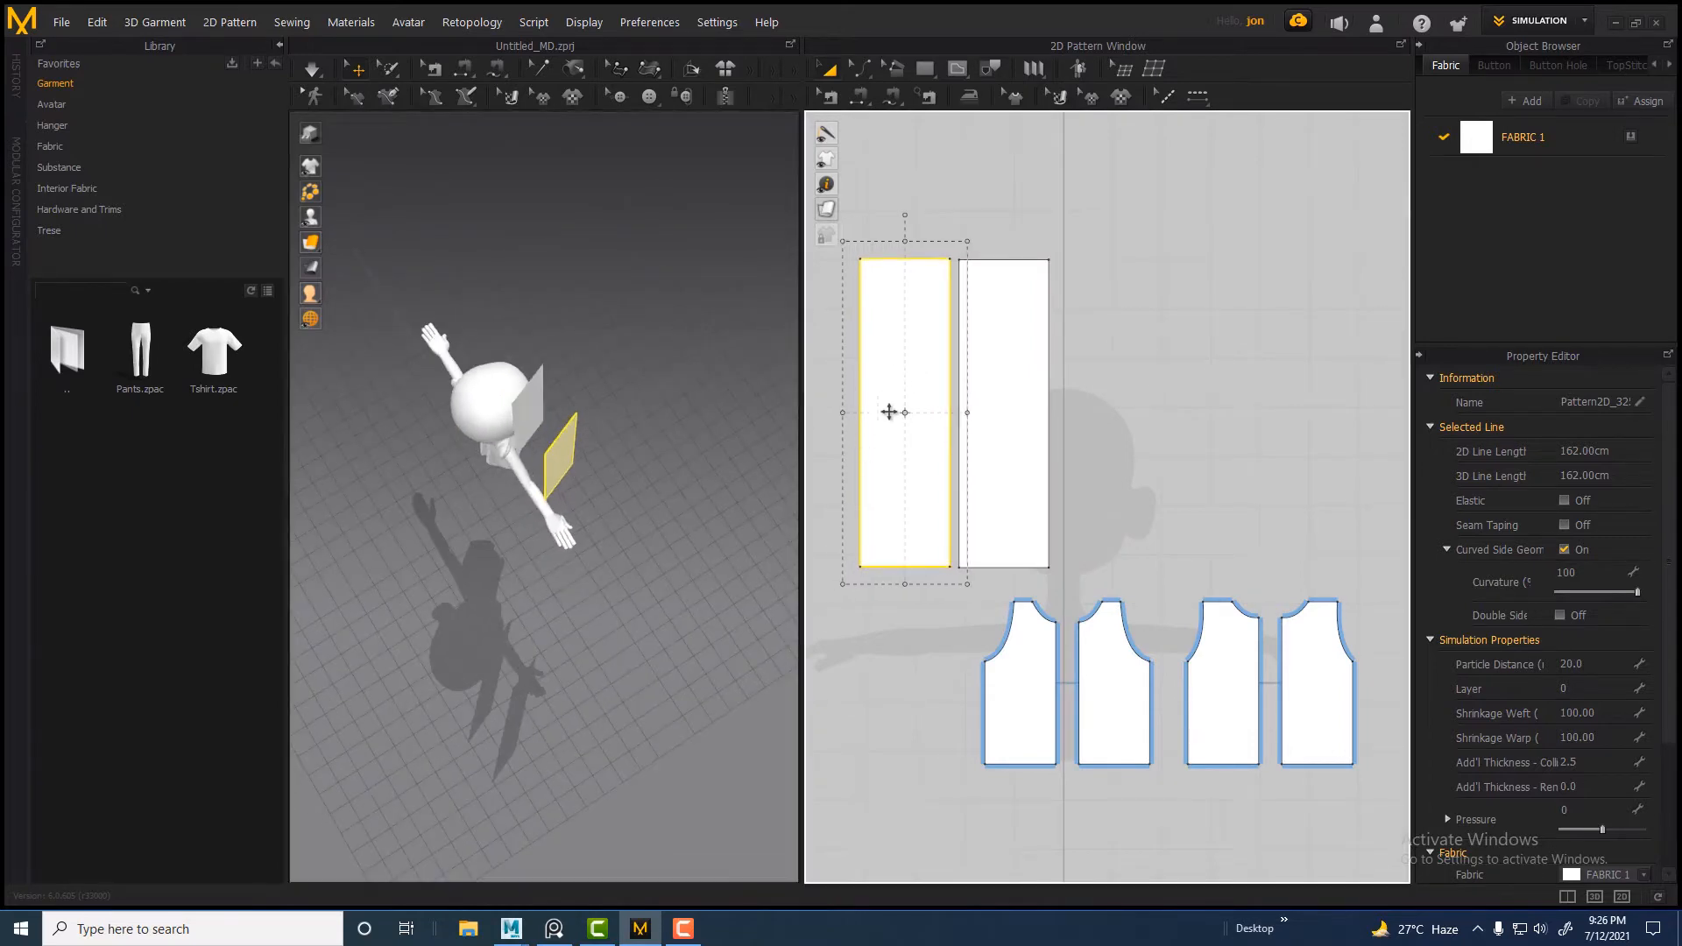
# Rotate the copied rectangle in 3D and move it behind the avatar's right arm, opposite the first rectangle
pyautogui.moveTo(600, 438); pyautogui.dragTo(585, 451)
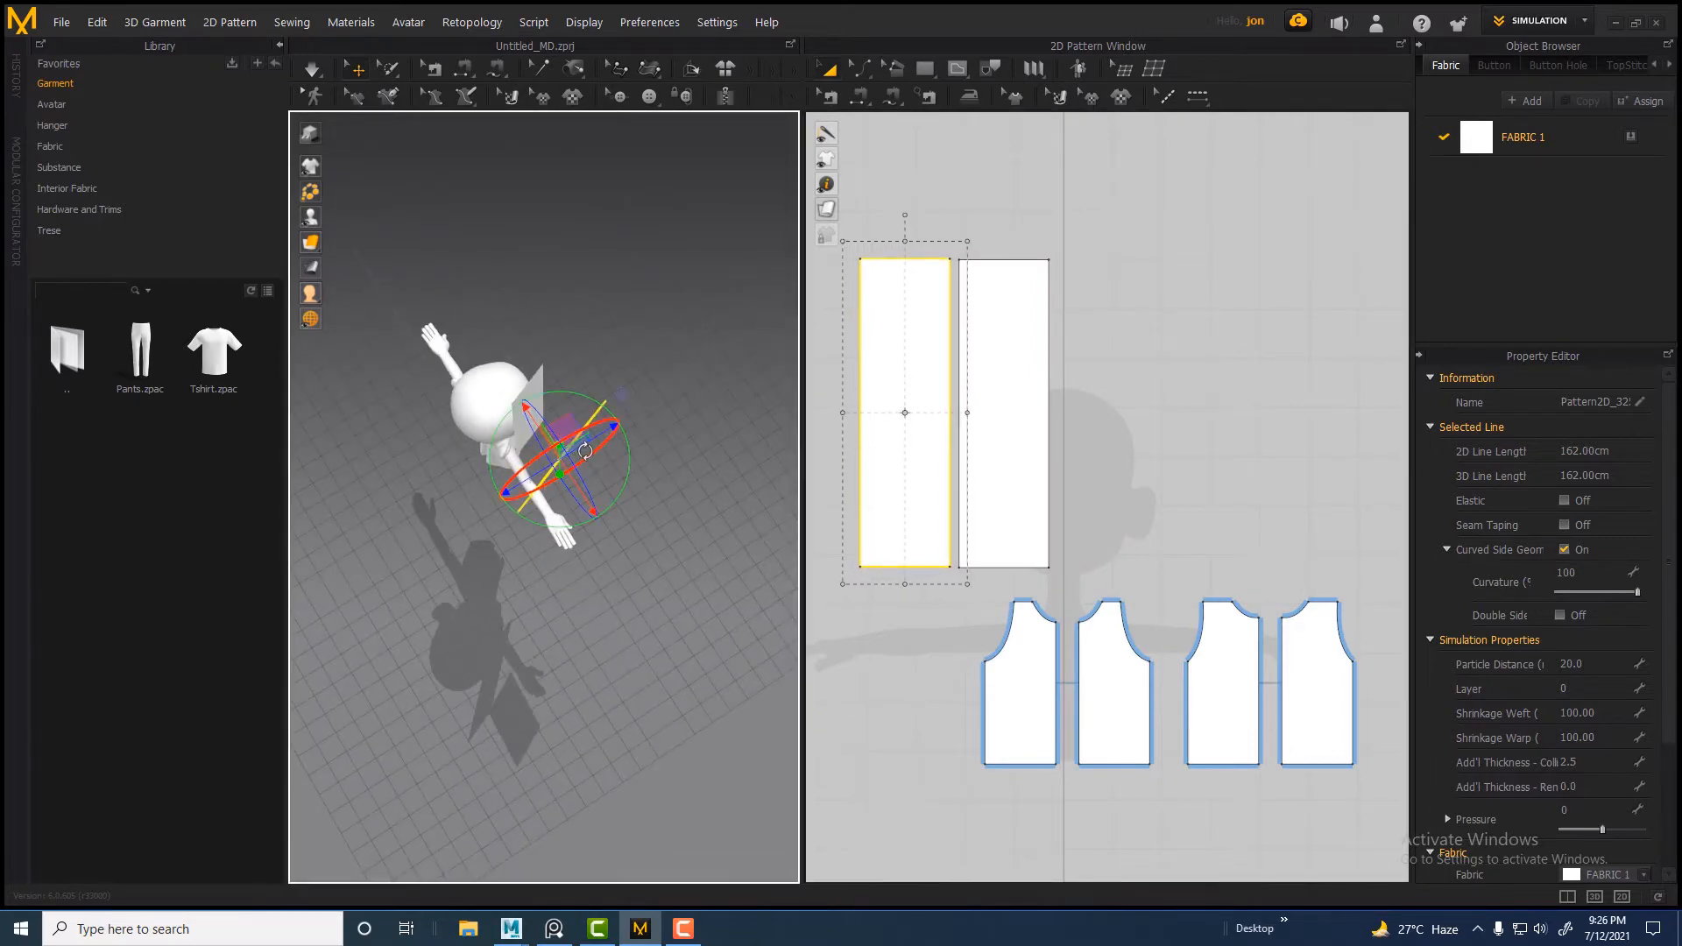
pyautogui.moveTo(618, 502); pyautogui.dragTo(627, 439, button='right')
pyautogui.scroll(2, 569, 469)
pyautogui.moveTo(627, 439); pyautogui.dragTo(545, 447)
pyautogui.hotkey('ctrl', 'z')
pyautogui.moveTo(534, 459); pyautogui.dragTo(567, 449, button='right')
pyautogui.click(857, 482)
pyautogui.moveTo(508, 476); pyautogui.dragTo(454, 479)
# Sew the two rectangles together along their adjacent long edges above the arm
pyautogui.moveTo(441, 493); pyautogui.dragTo(386, 351, button='right')
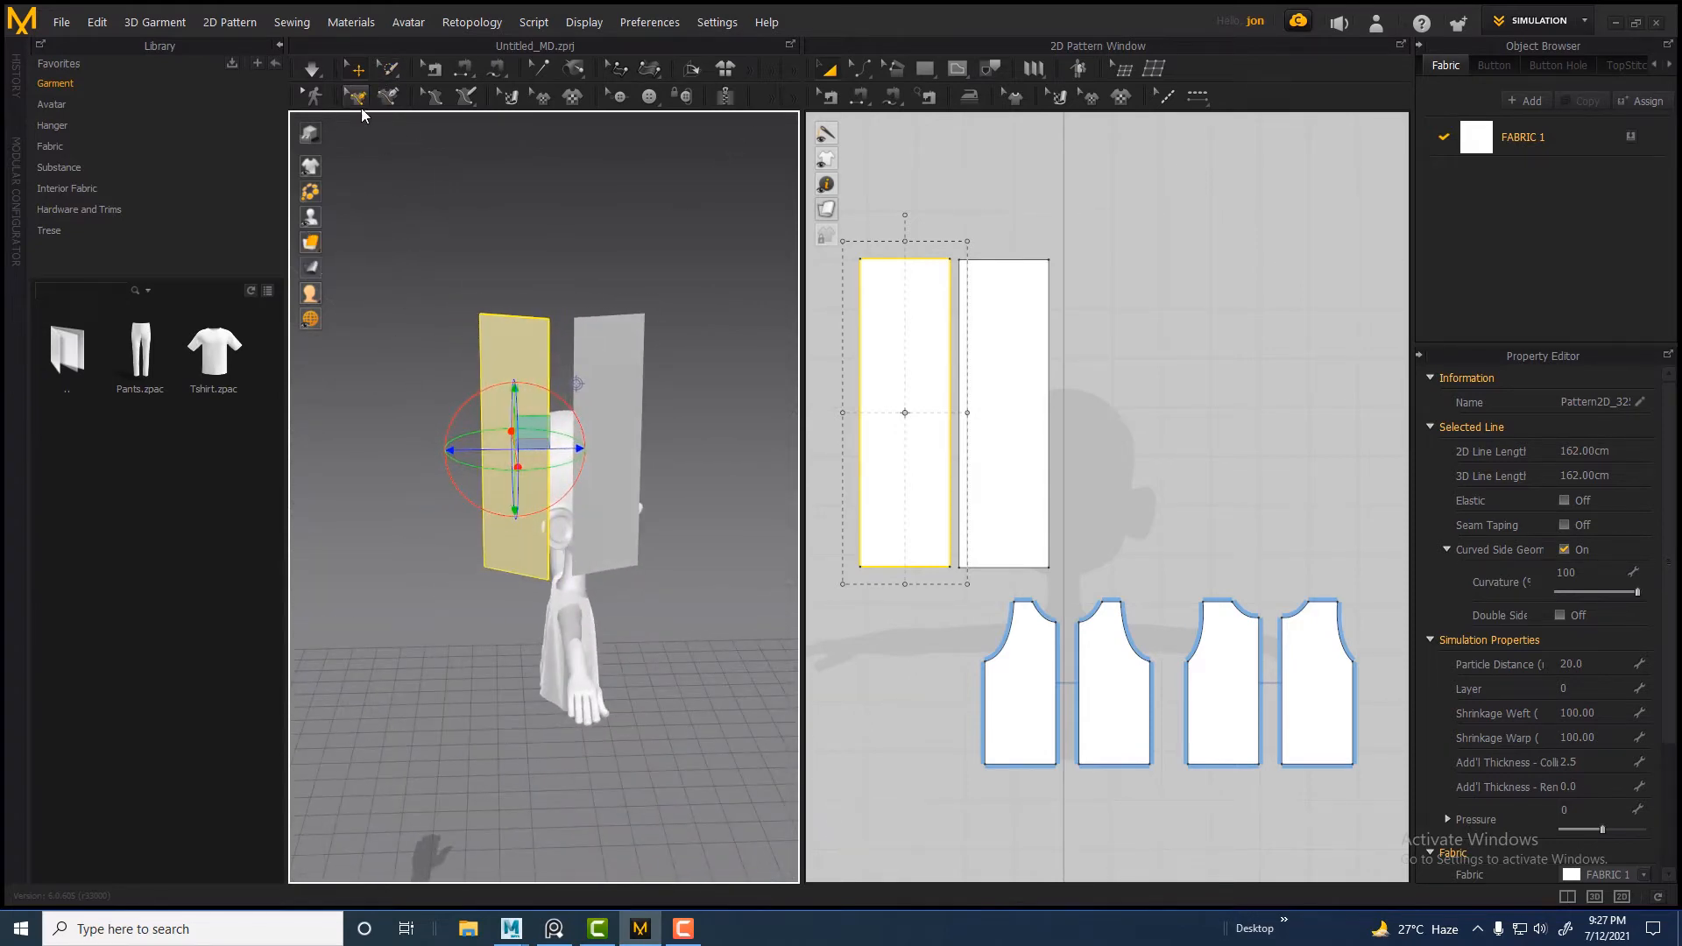
pyautogui.click(466, 75)
pyautogui.click(548, 368)
pyautogui.click(576, 378)
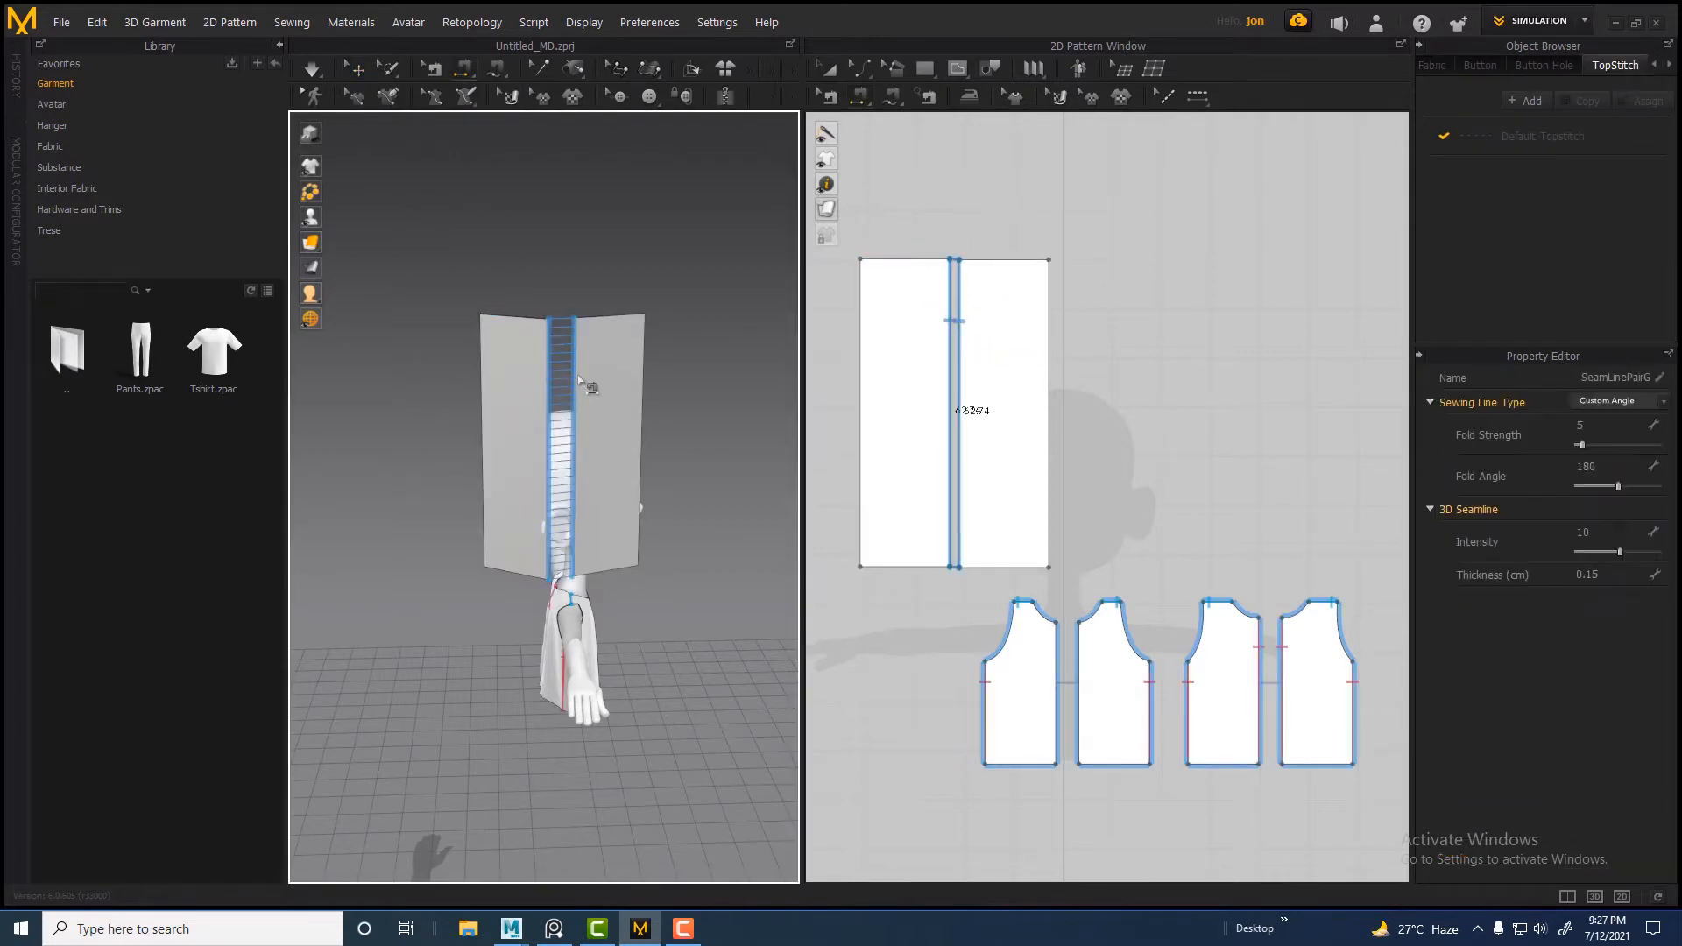
pyautogui.click(638, 507)
pyautogui.moveTo(638, 508); pyautogui.dragTo(529, 529, button='right')
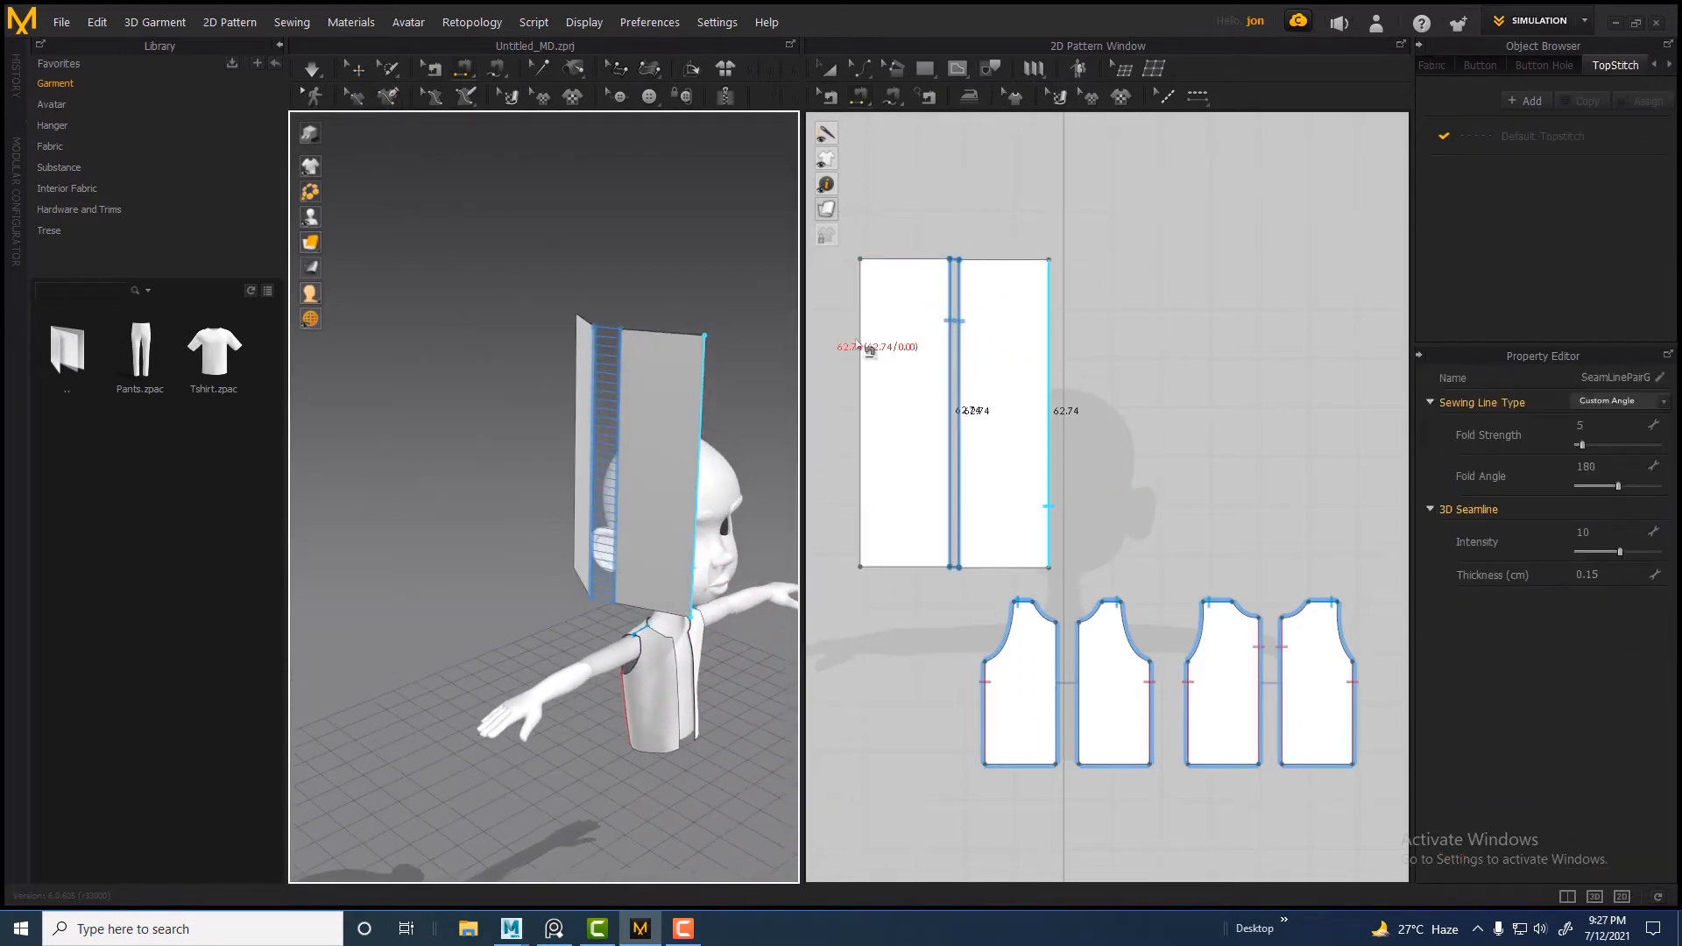
# Create a symmetric, linked copy of both rectangles and place it beside the originals, across the avatar's centre line
pyautogui.click(827, 70)
pyautogui.click(860, 70)
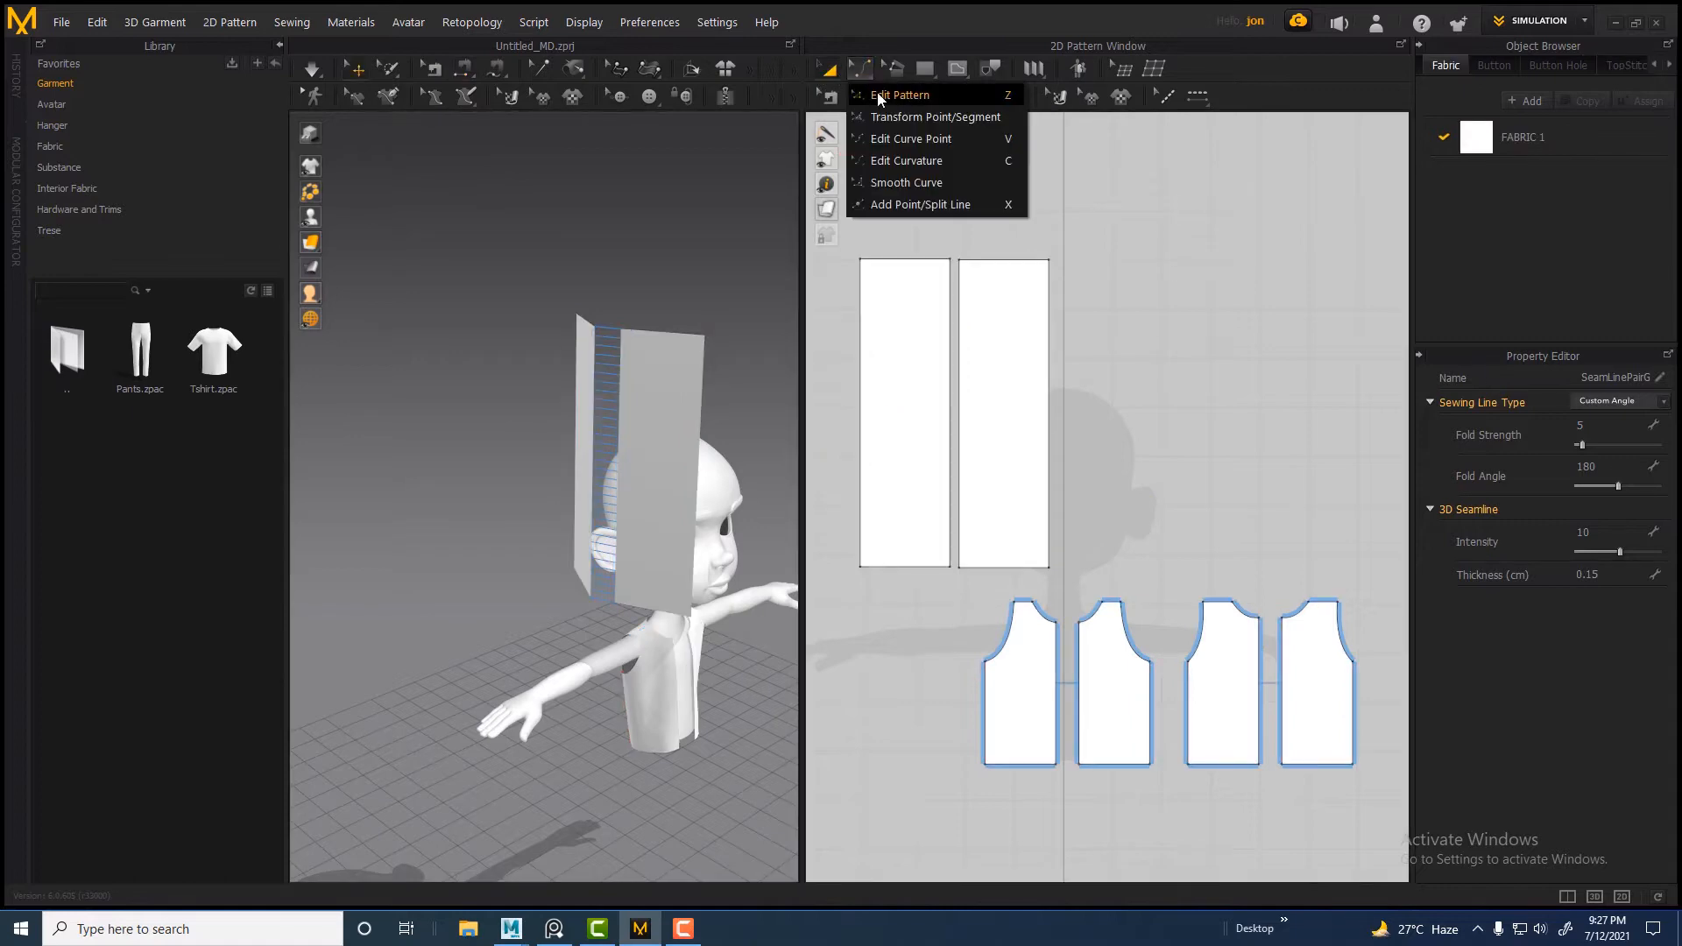
pyautogui.click(876, 94)
pyautogui.click(894, 343)
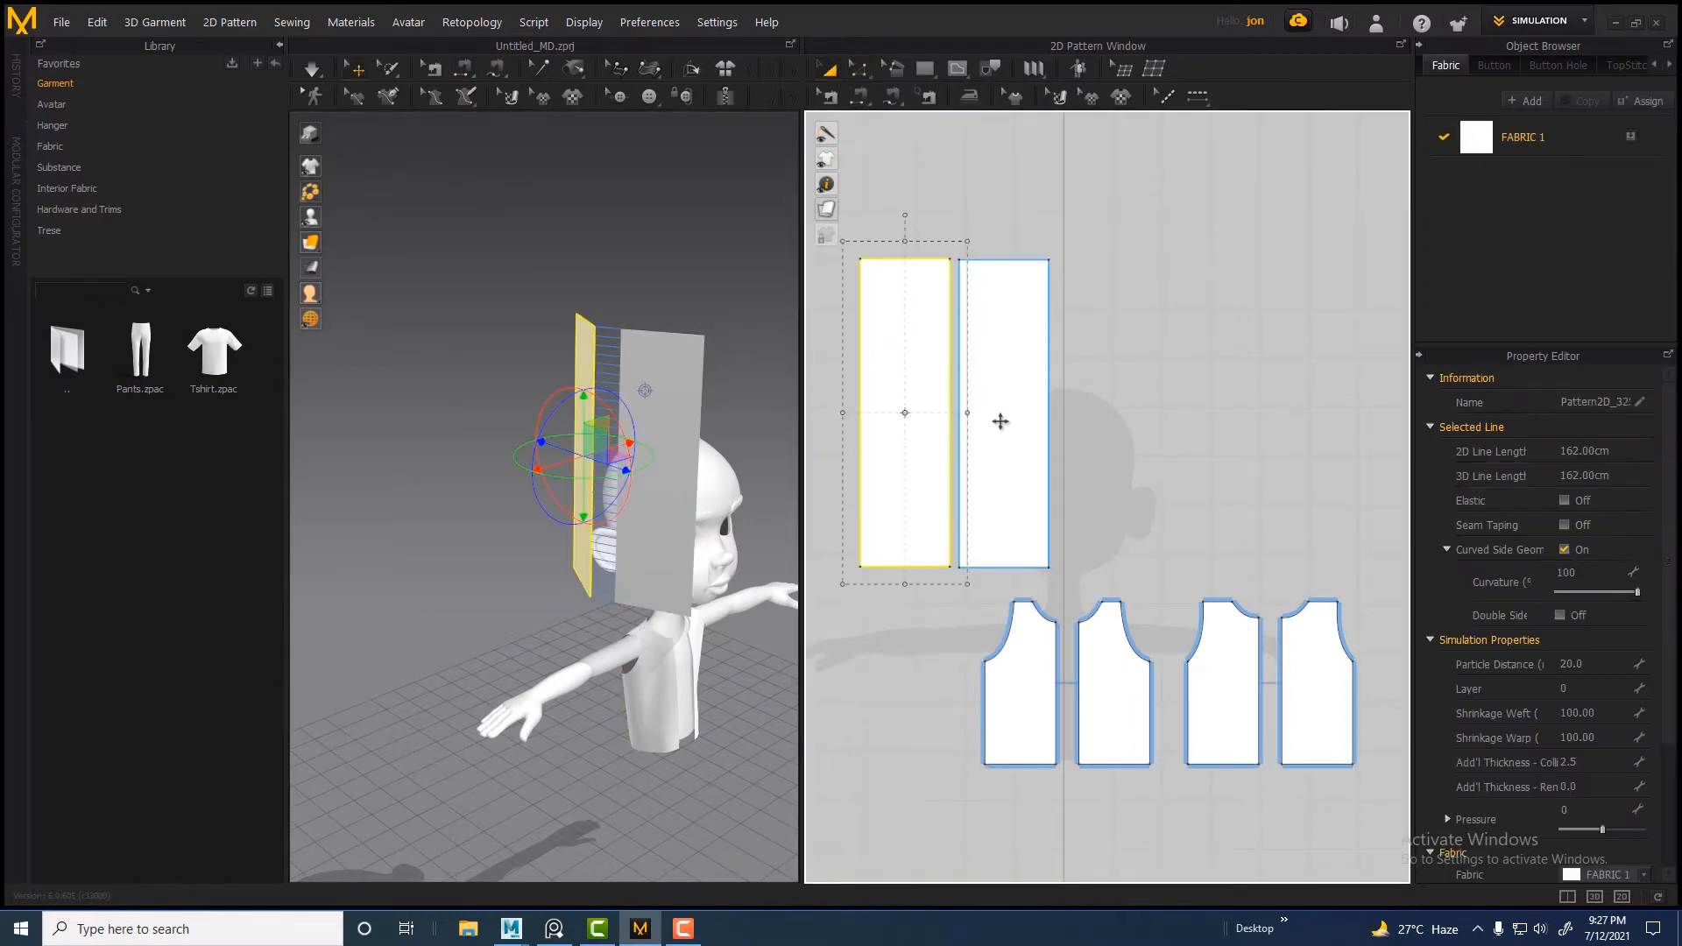
pyautogui.keyDown('shift'); pyautogui.click(998, 421); pyautogui.keyUp('shift')
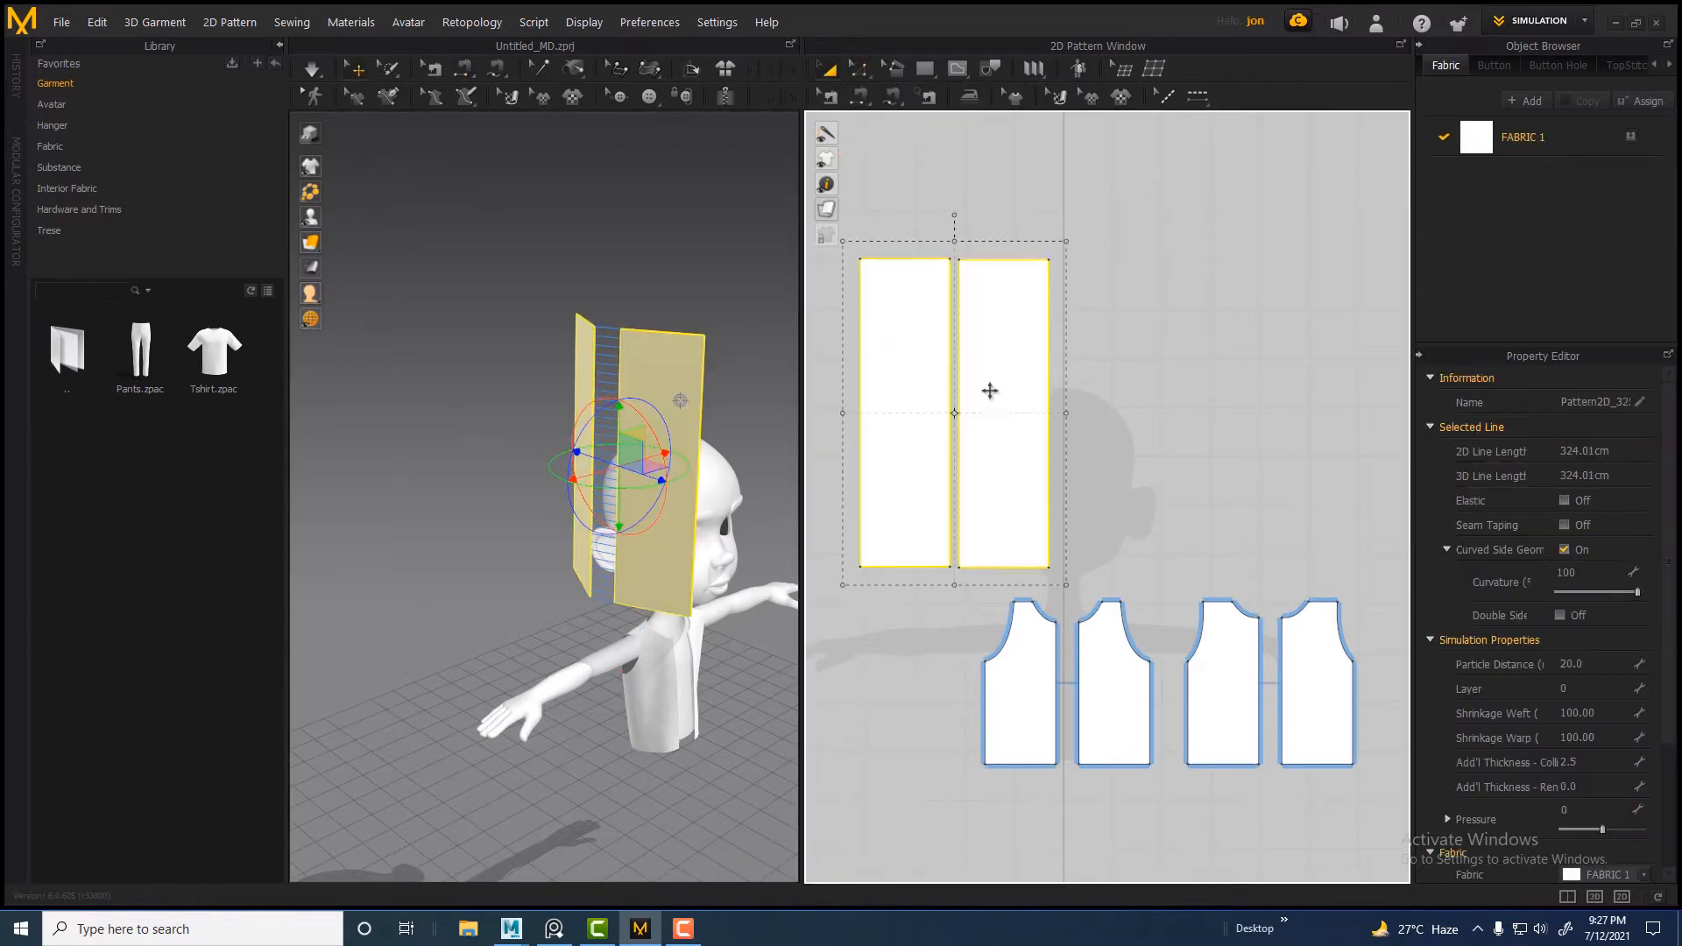
pyautogui.rightClick(1011, 345)
pyautogui.click(1130, 198)
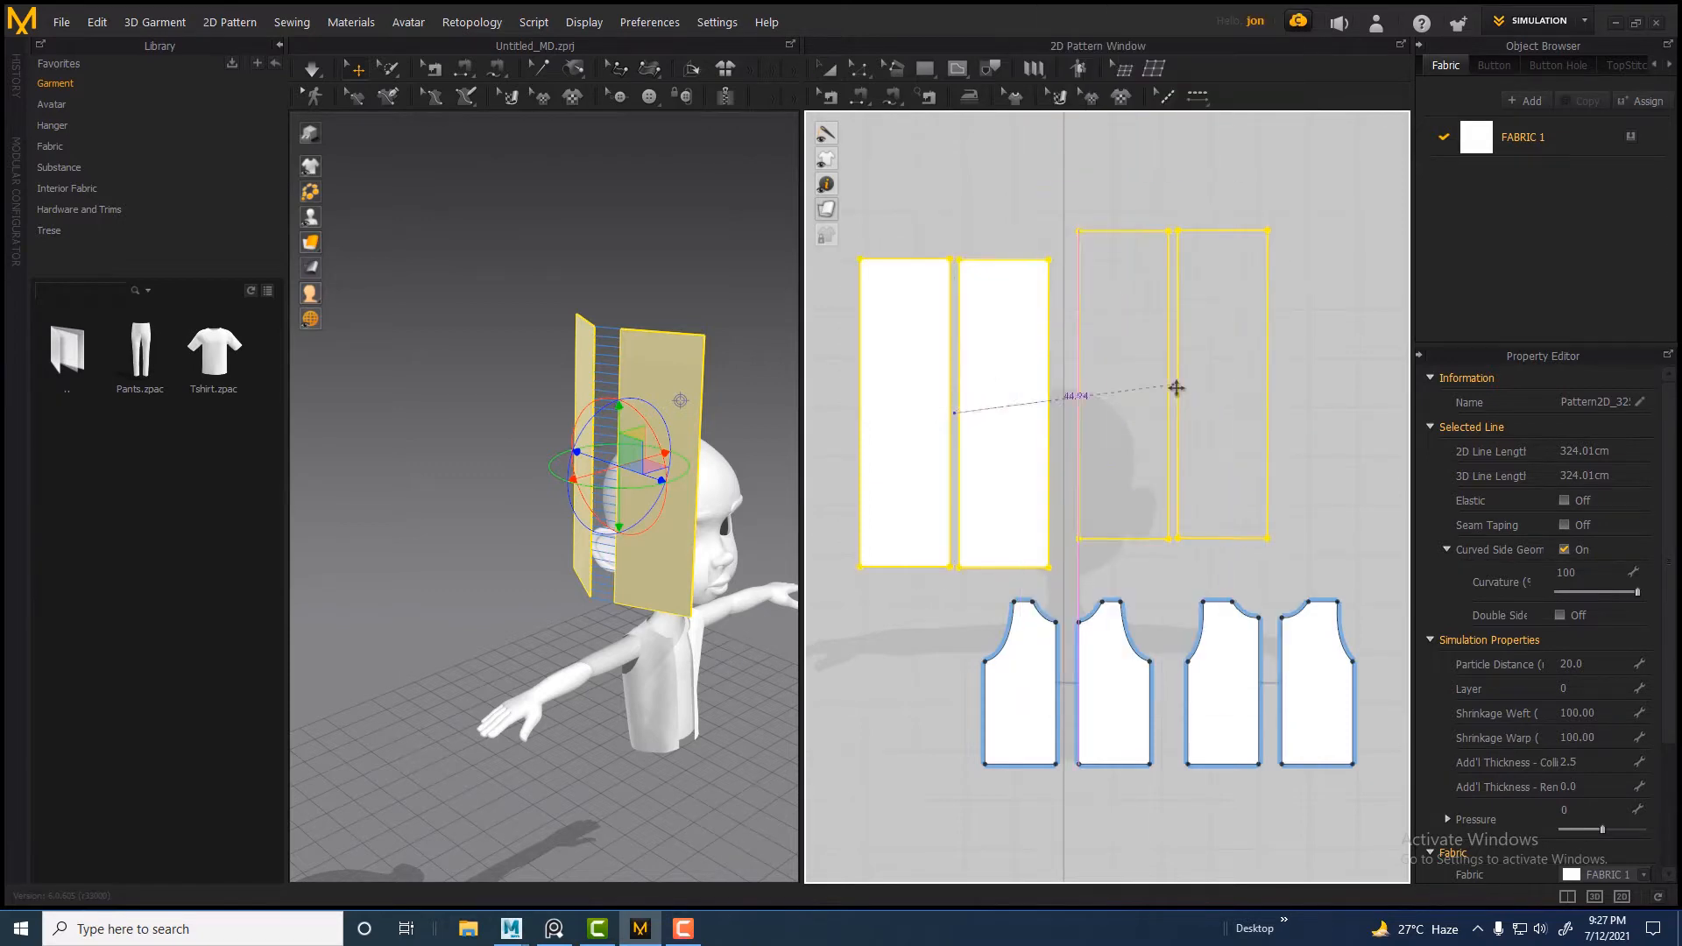
pyautogui.click(1179, 401)
pyautogui.scroll(-2, 543, 516)
pyautogui.moveTo(543, 516); pyautogui.dragTo(424, 473, button='right')
pyautogui.click(1253, 446)
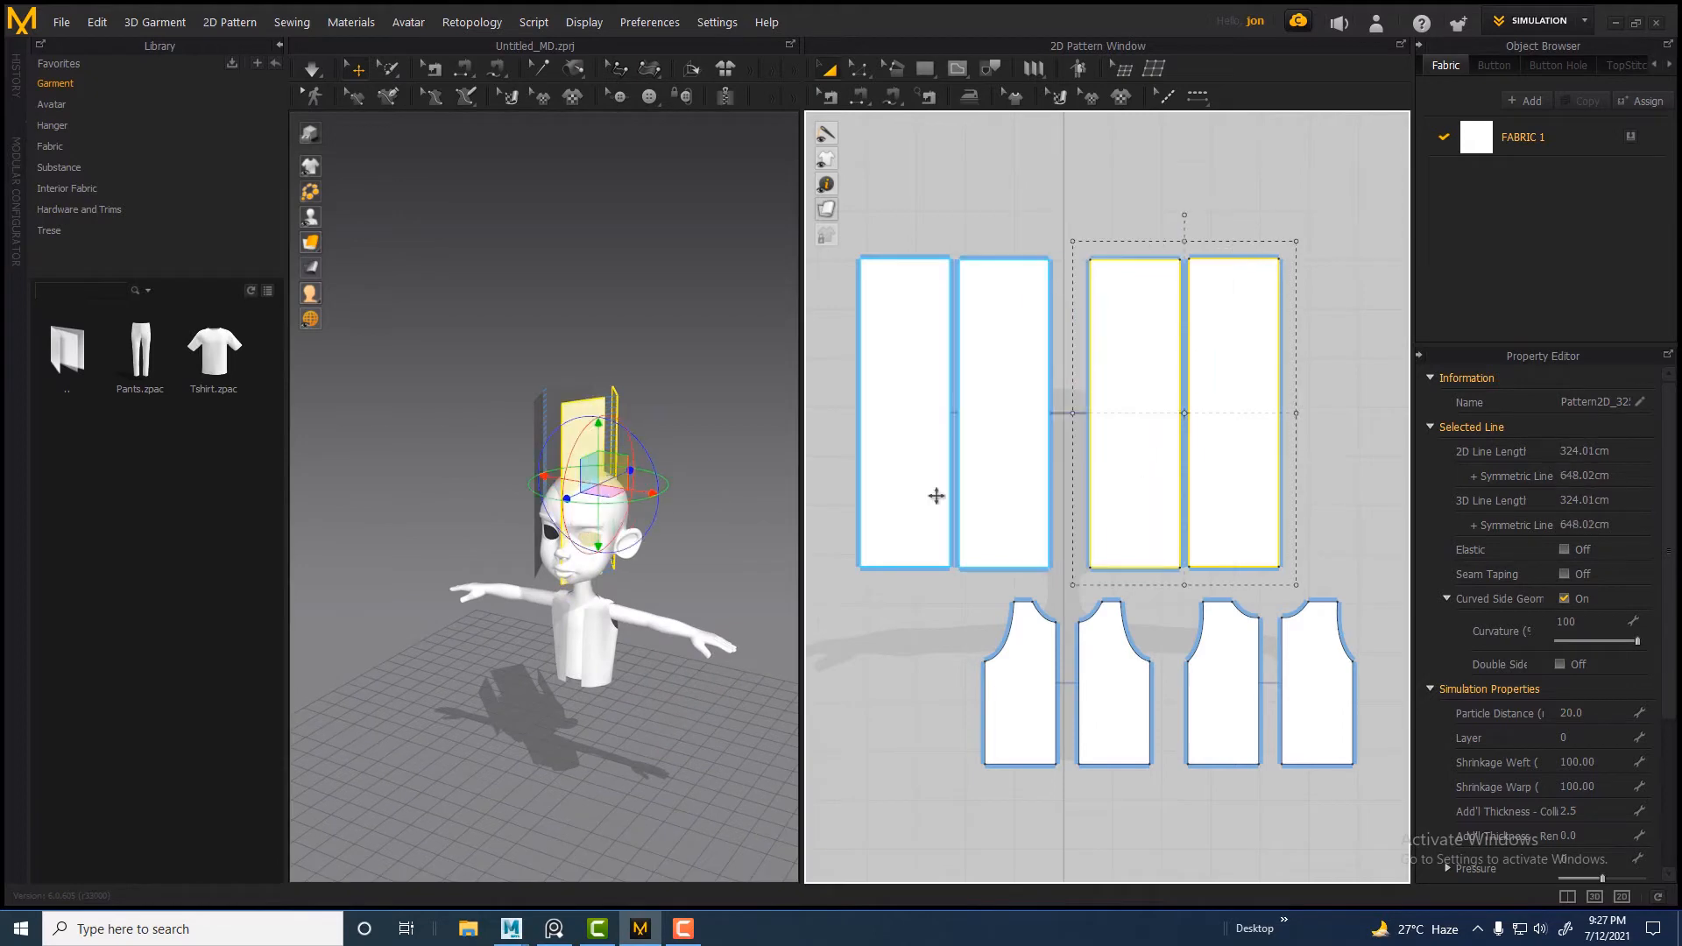
# Move the mirrored pair of rectangles sideways in 3D so the two pairs stand on opposite sides of the avatar's head
pyautogui.scroll(2, 657, 506)
pyautogui.moveTo(673, 485); pyautogui.dragTo(713, 513)
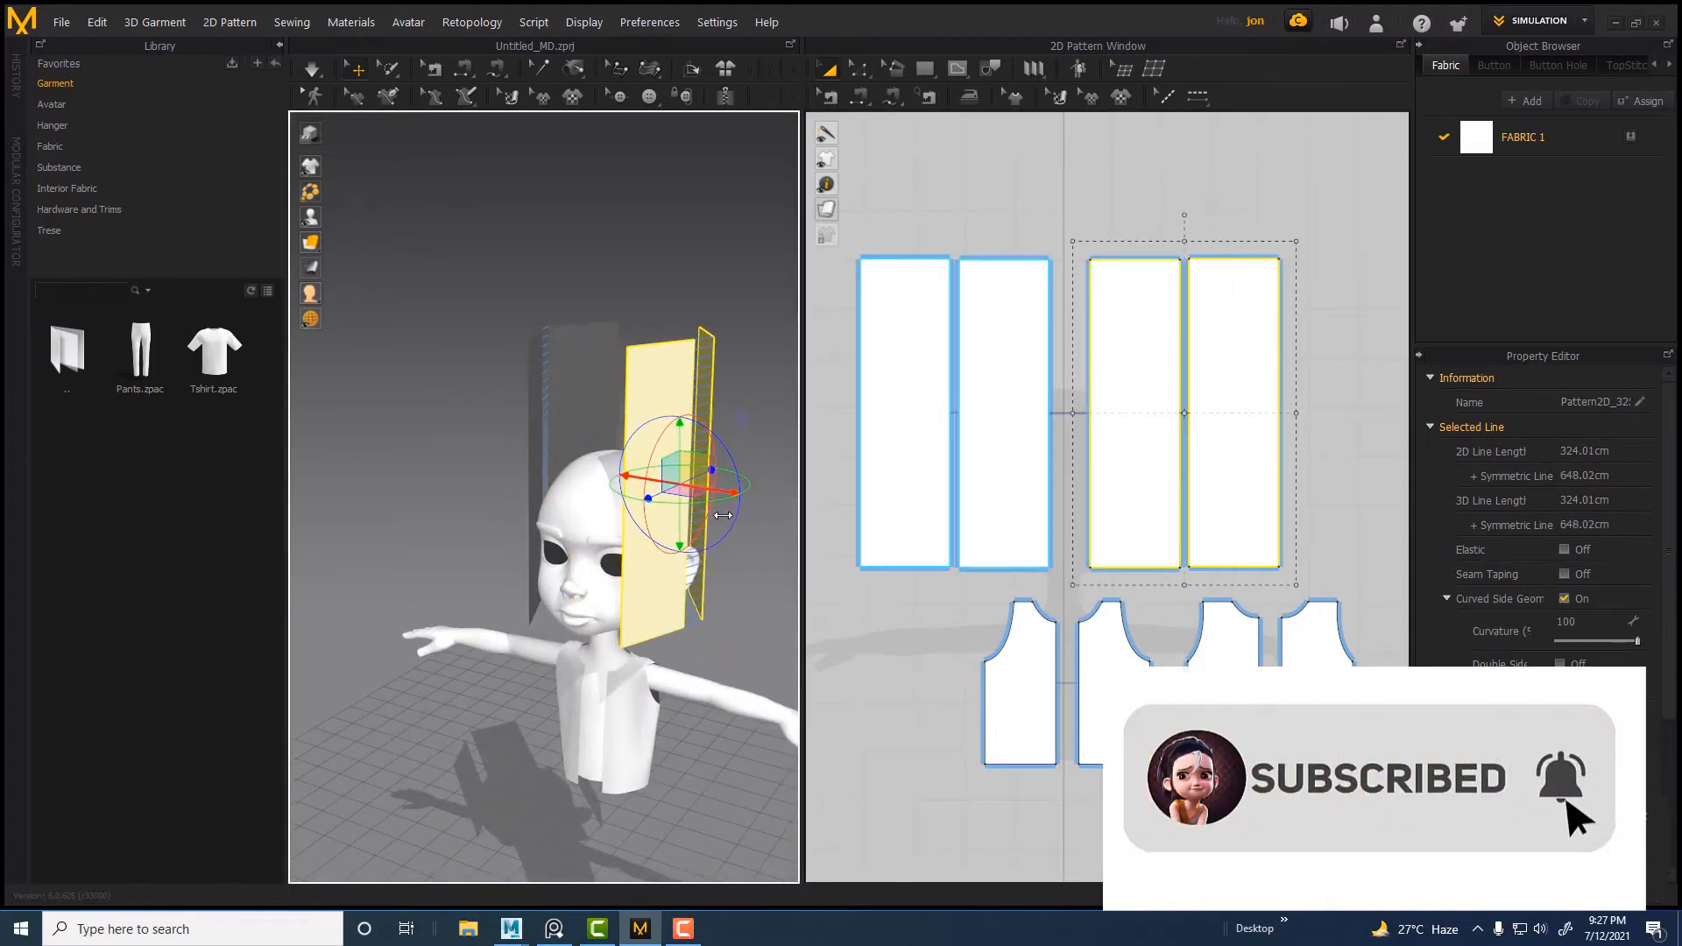
pyautogui.moveTo(680, 518); pyautogui.dragTo(727, 525, button='right')
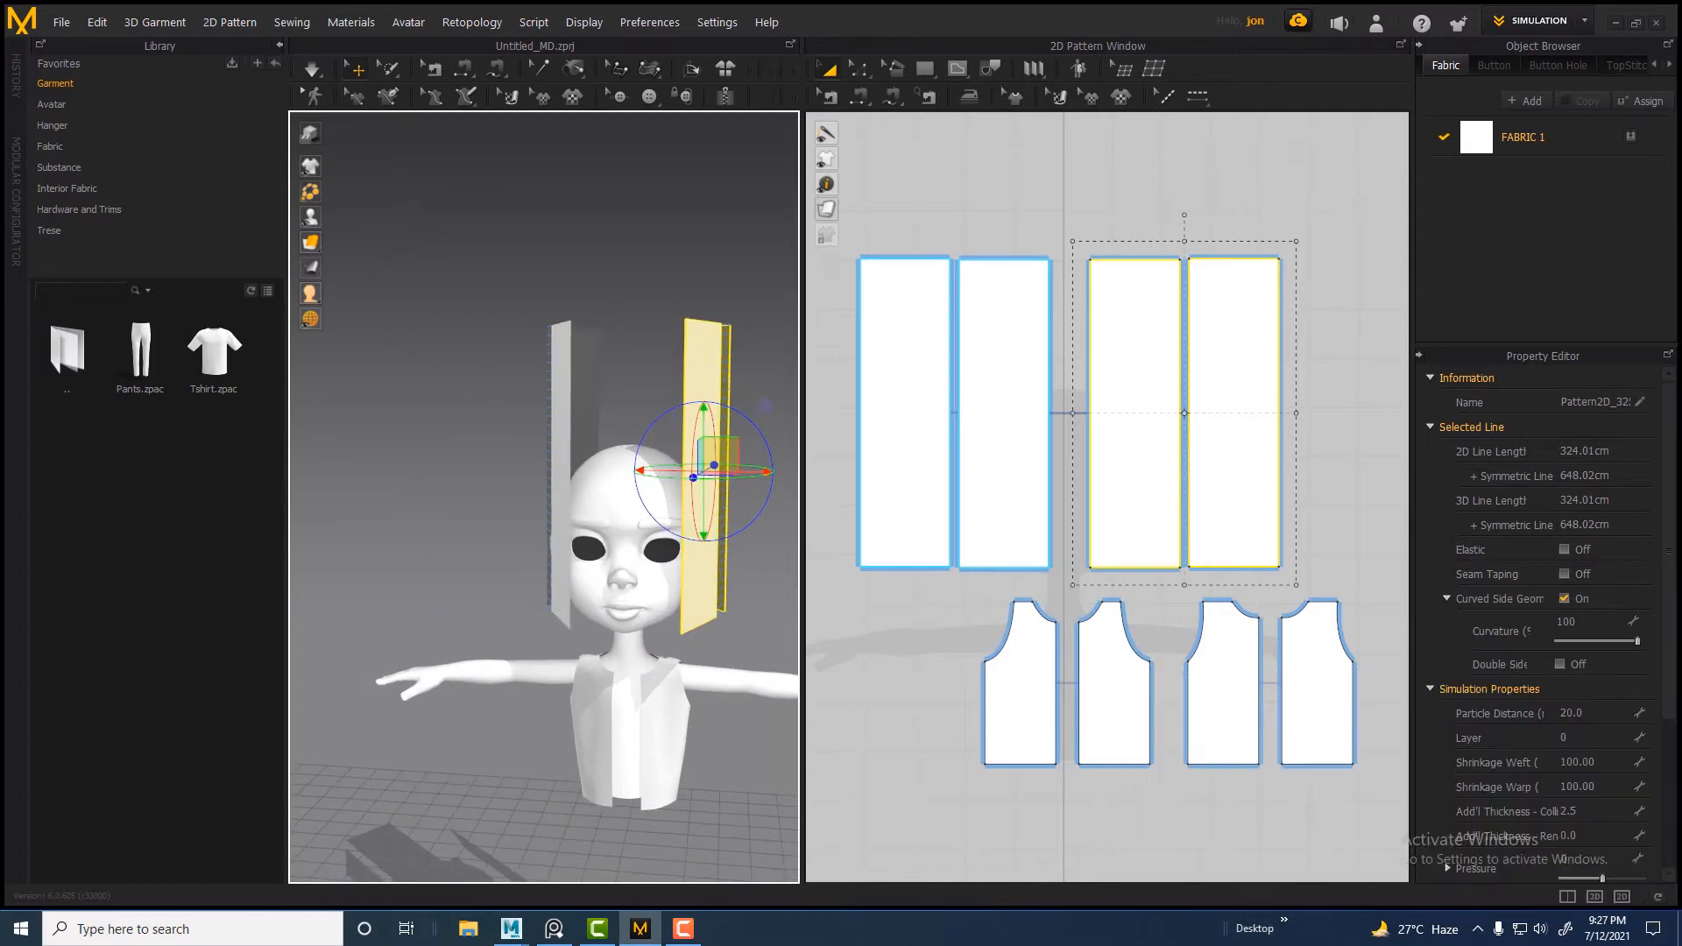
pyautogui.moveTo(578, 427); pyautogui.dragTo(668, 476, button='right')
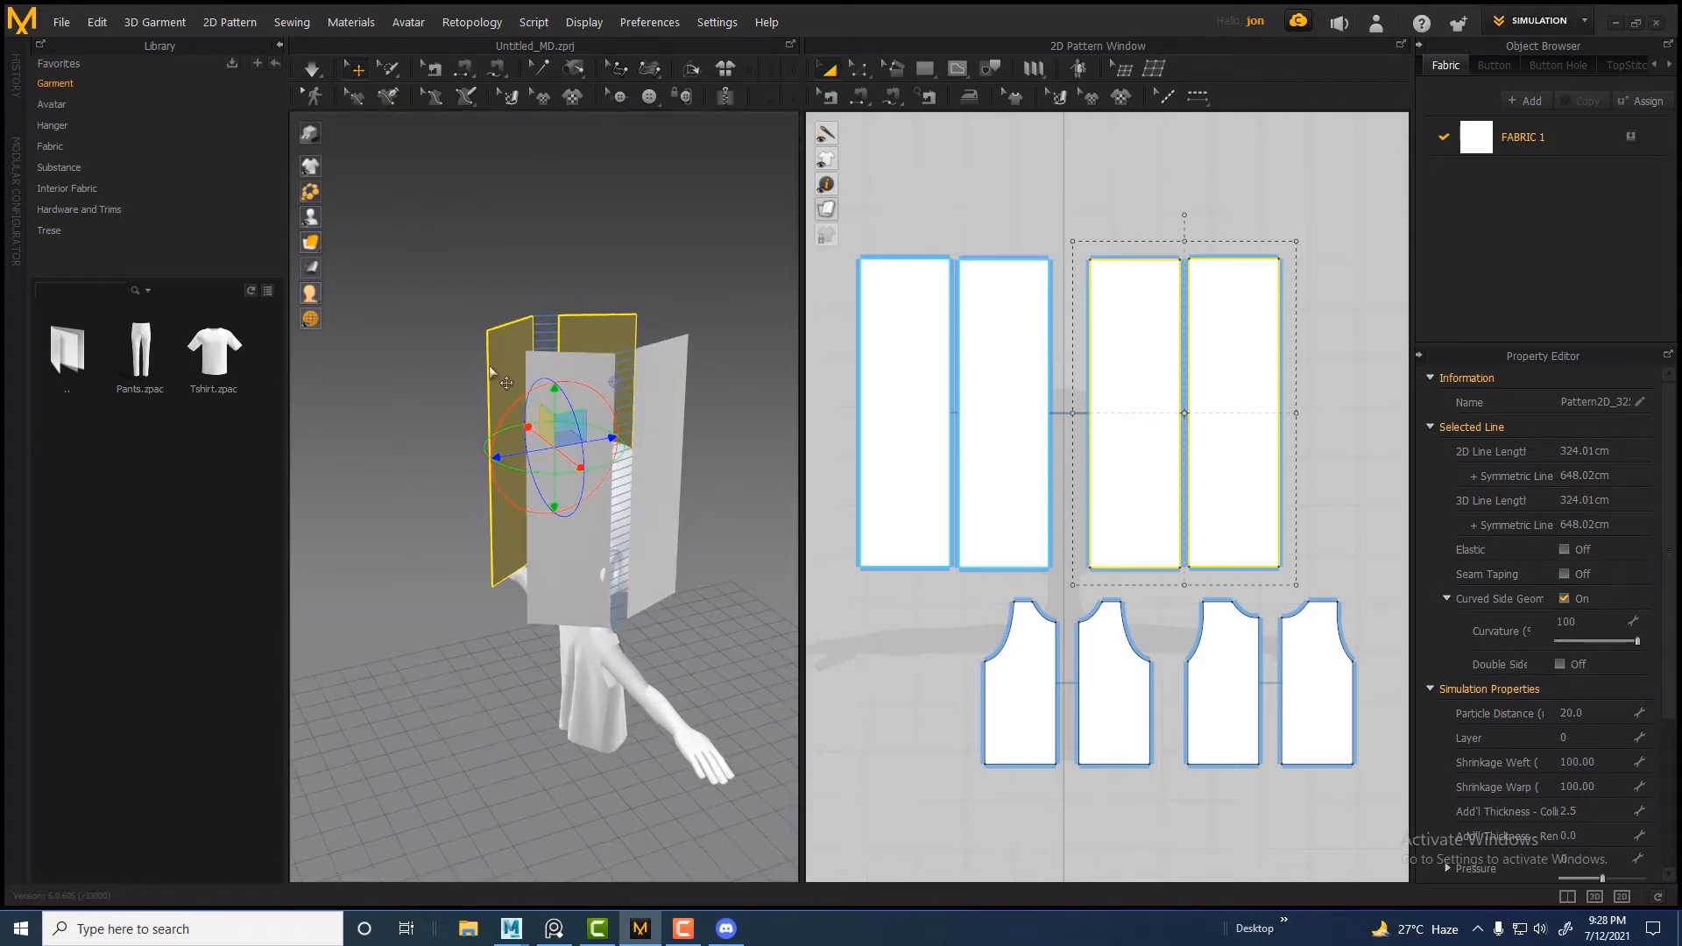
# Sew the two back rectangles together along their facing long edges behind the avatar's head
pyautogui.press('8')
pyautogui.click(462, 68)
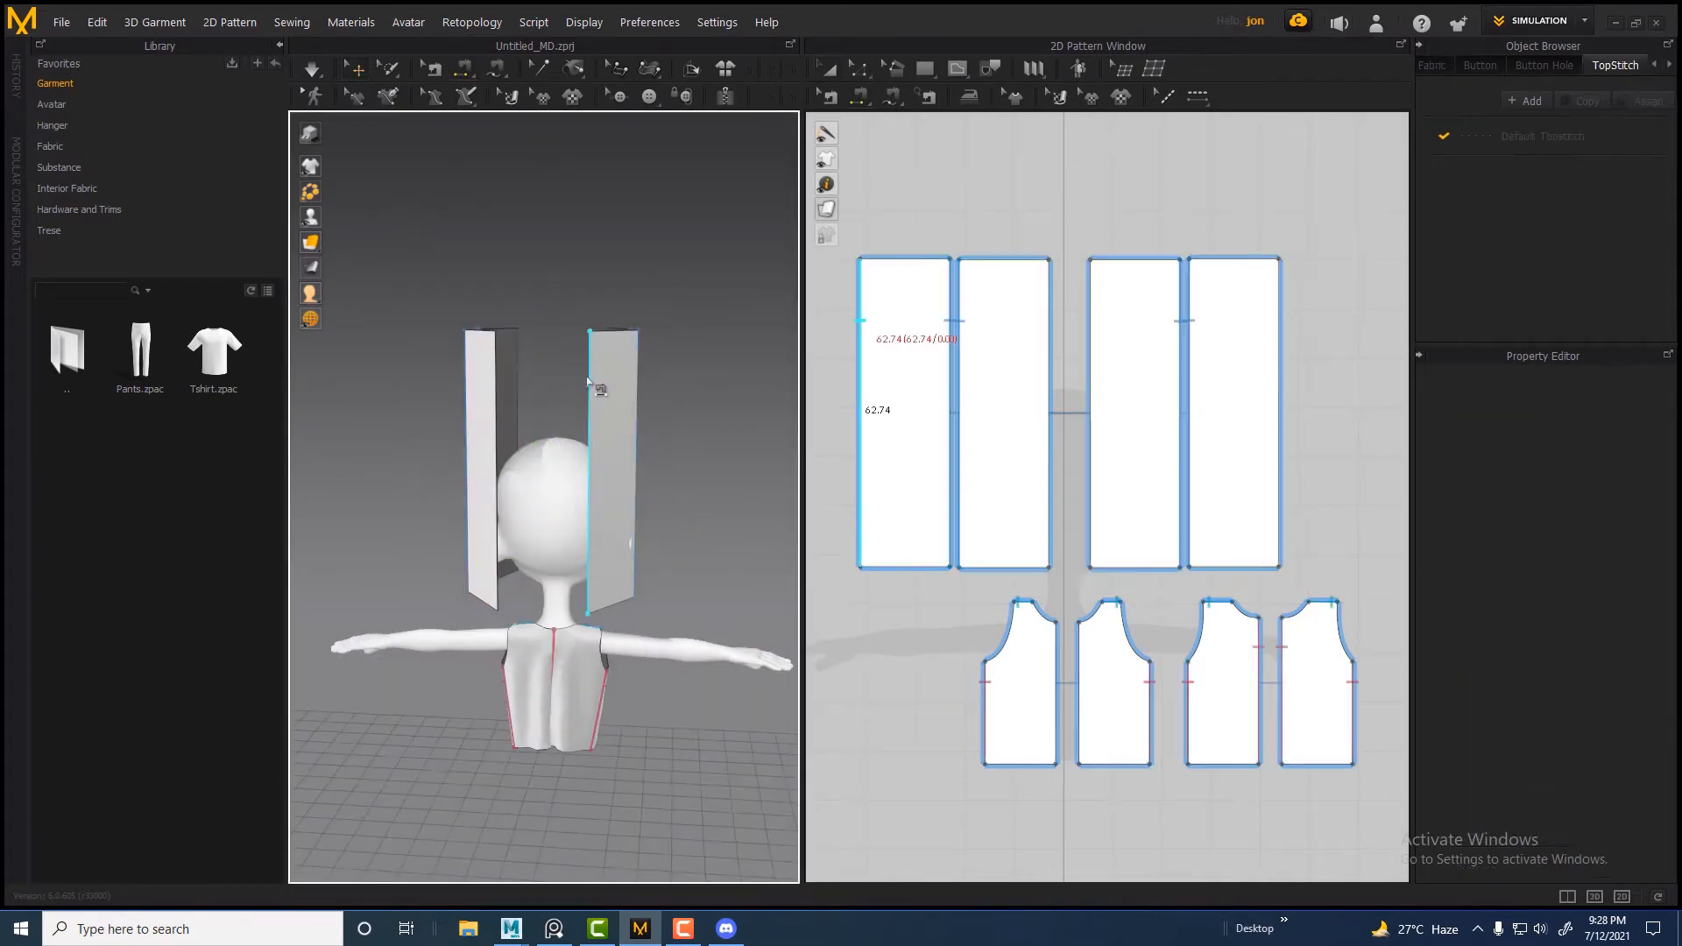
pyautogui.click(507, 397)
pyautogui.moveTo(507, 397); pyautogui.dragTo(491, 438, button='right')
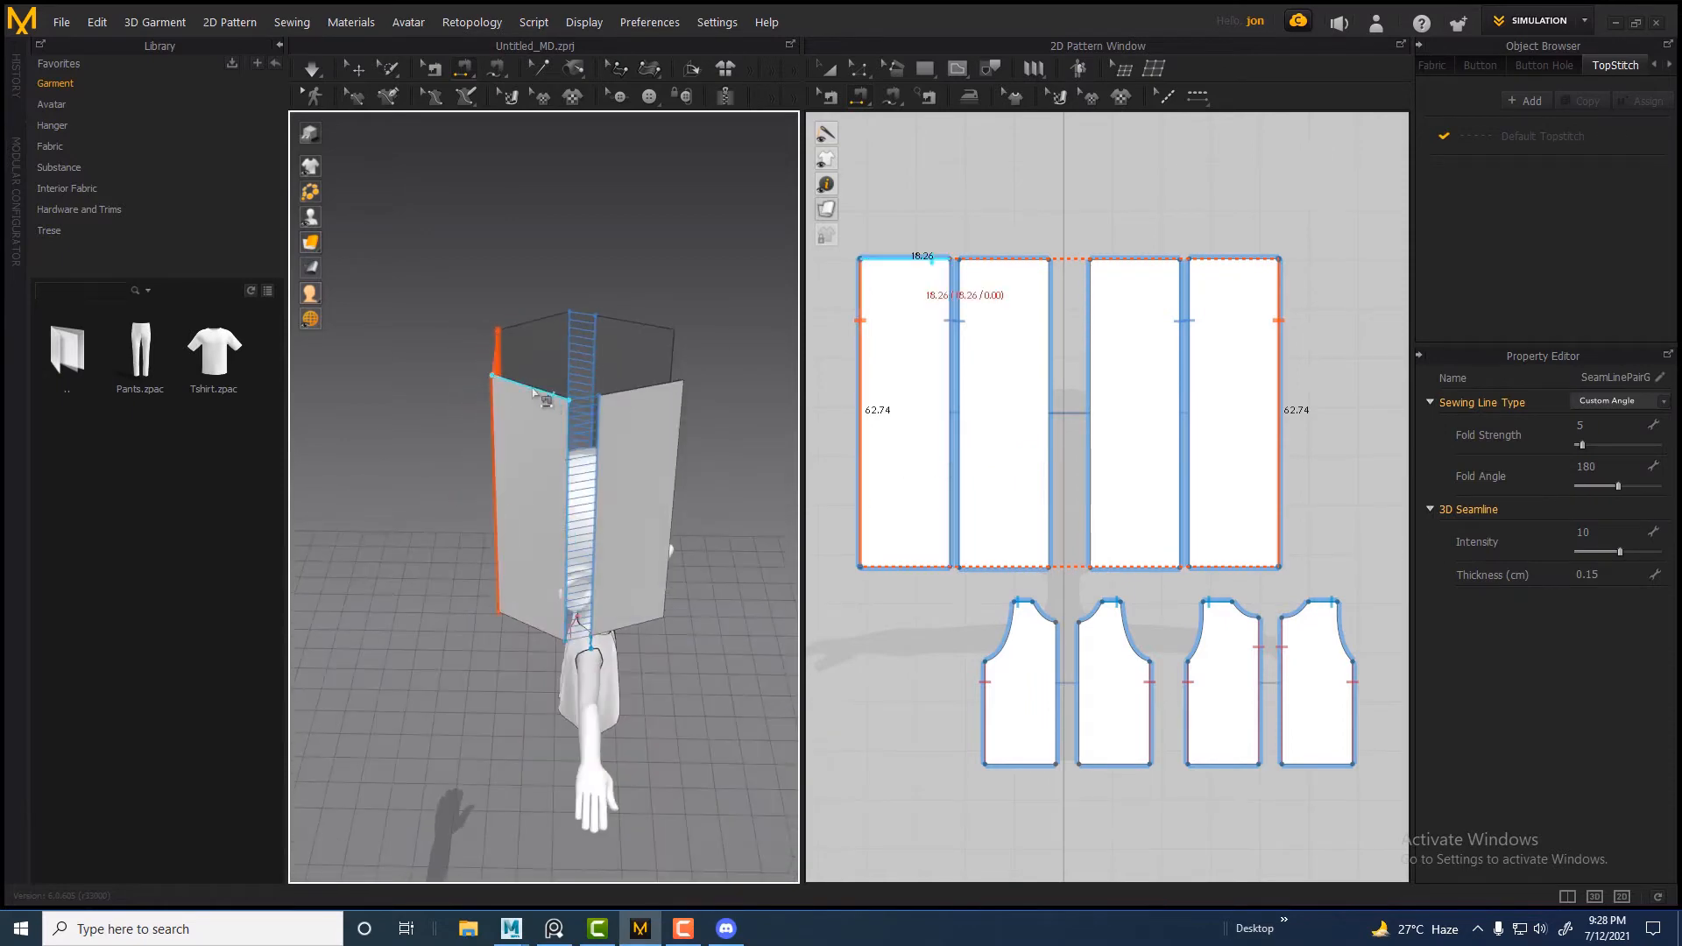
# Sew the top edges of the two back panels together, and likewise those of the two front panels
pyautogui.click(551, 317)
pyautogui.moveTo(578, 338); pyautogui.dragTo(624, 410, button='right')
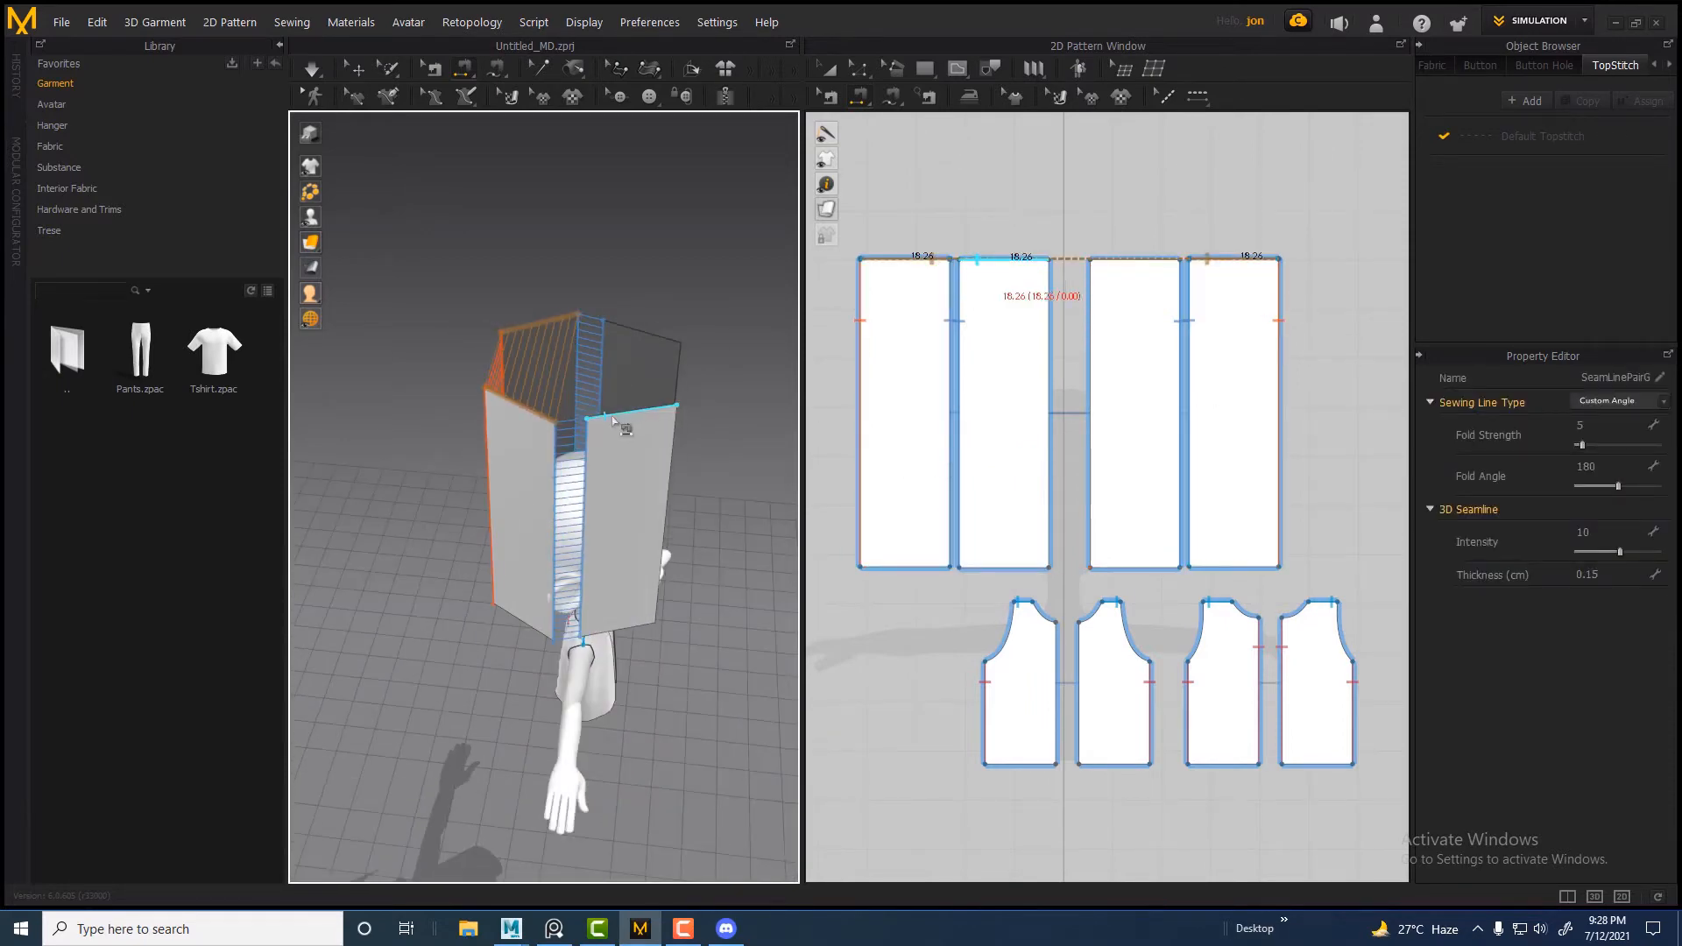
pyautogui.click(623, 415)
pyautogui.click(629, 332)
# Sew the lower edges of the front and back hood panels to the matching neckline curves of the bodice
pyautogui.moveTo(582, 526); pyautogui.dragTo(561, 464, button='right')
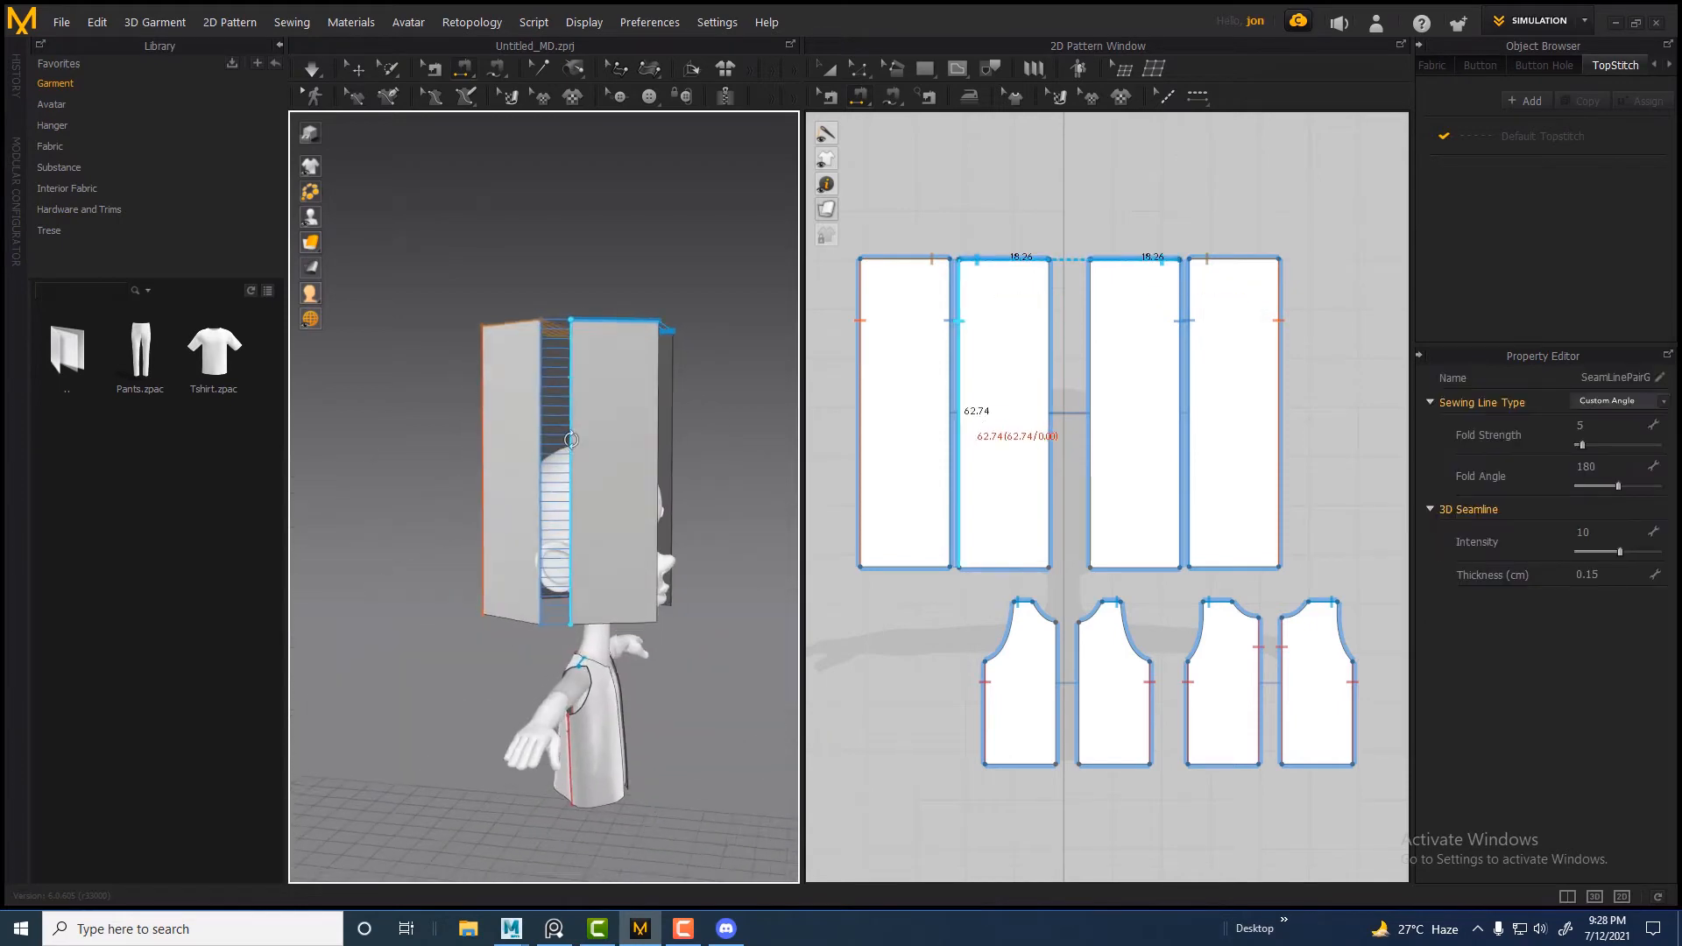
pyautogui.moveTo(574, 561); pyautogui.dragTo(521, 411, button='middle')
pyautogui.scroll(4, 561, 533)
pyautogui.scroll(-1, 515, 683)
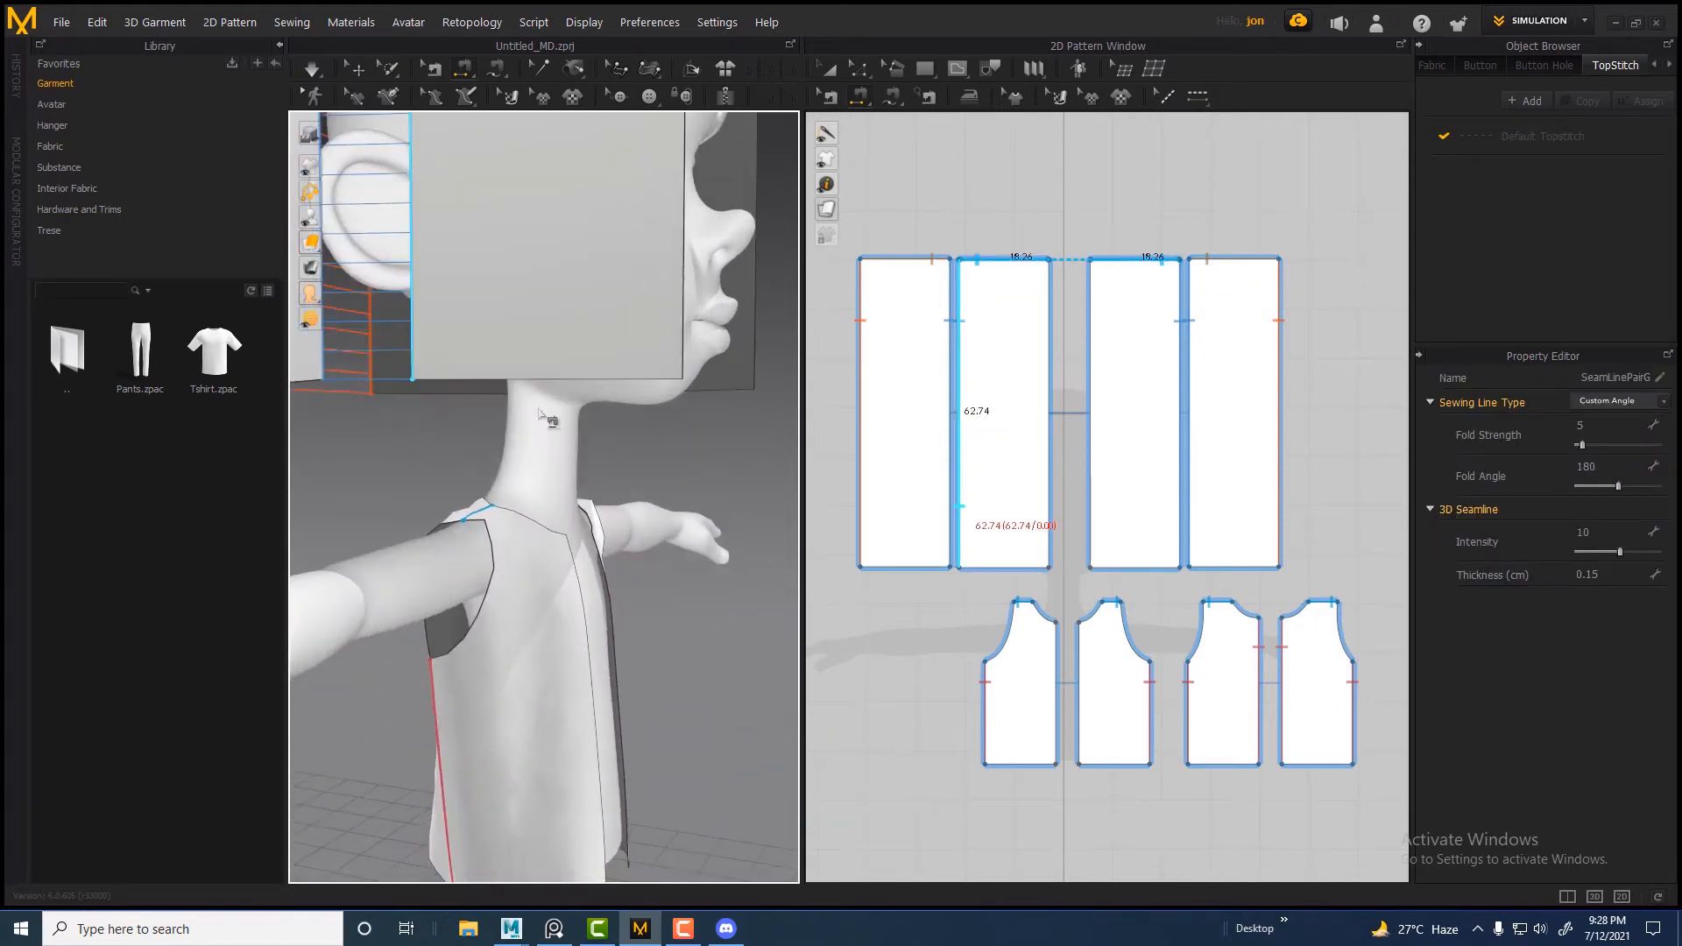
pyautogui.click(517, 380)
pyautogui.click(521, 523)
pyautogui.moveTo(525, 524); pyautogui.dragTo(642, 505, button='right')
pyautogui.click(473, 367)
pyautogui.click(558, 496)
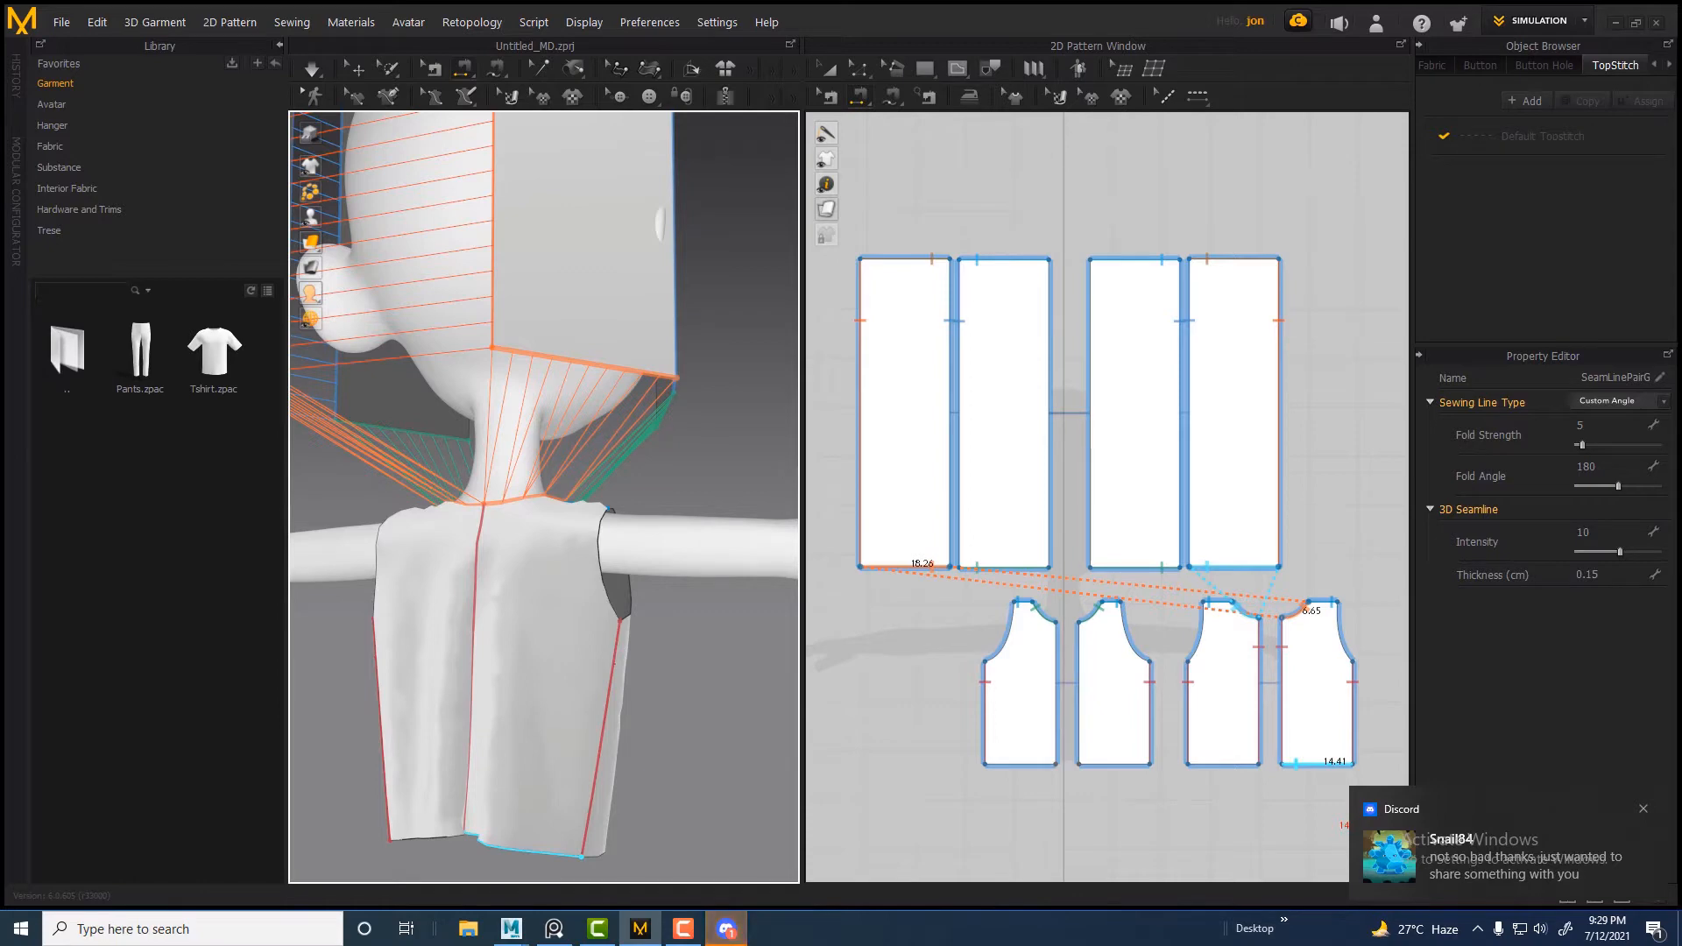
# Simulate the sewn hood and pull its front edges so the fabric settles over the avatar's head, then stop the simulation
pyautogui.moveTo(698, 507); pyautogui.dragTo(350, 495, button='right')
pyautogui.moveTo(560, 425); pyautogui.dragTo(561, 591, button='middle')
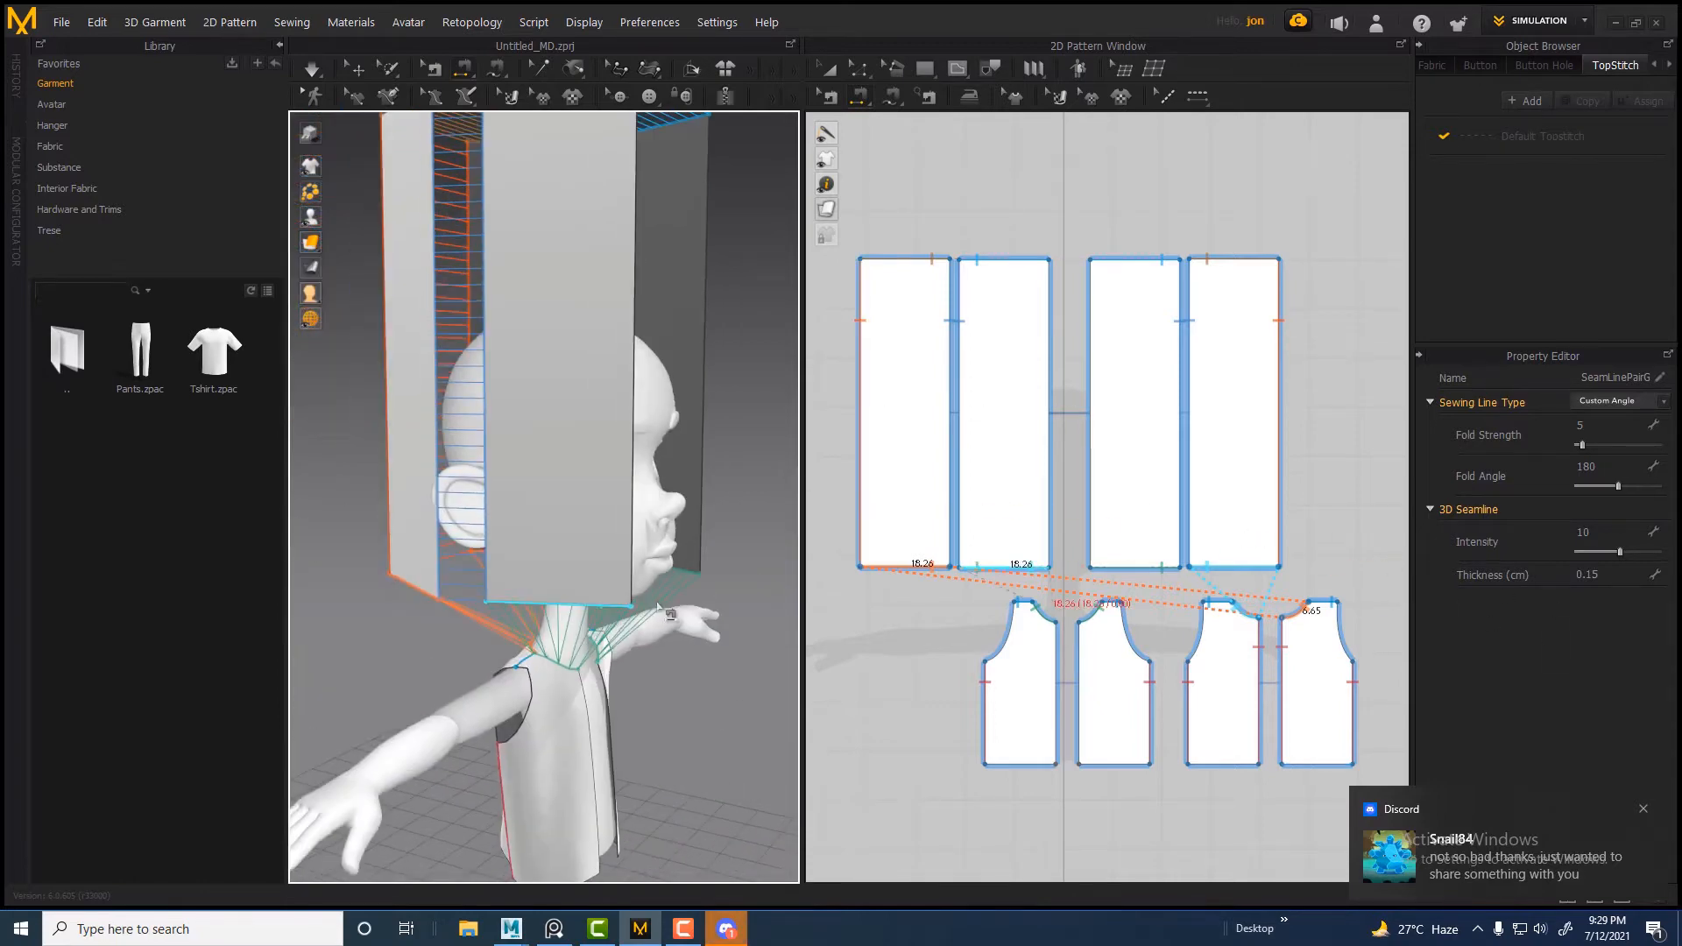
pyautogui.scroll(-3, 566, 546)
pyautogui.moveTo(566, 546); pyautogui.dragTo(640, 535, button='right')
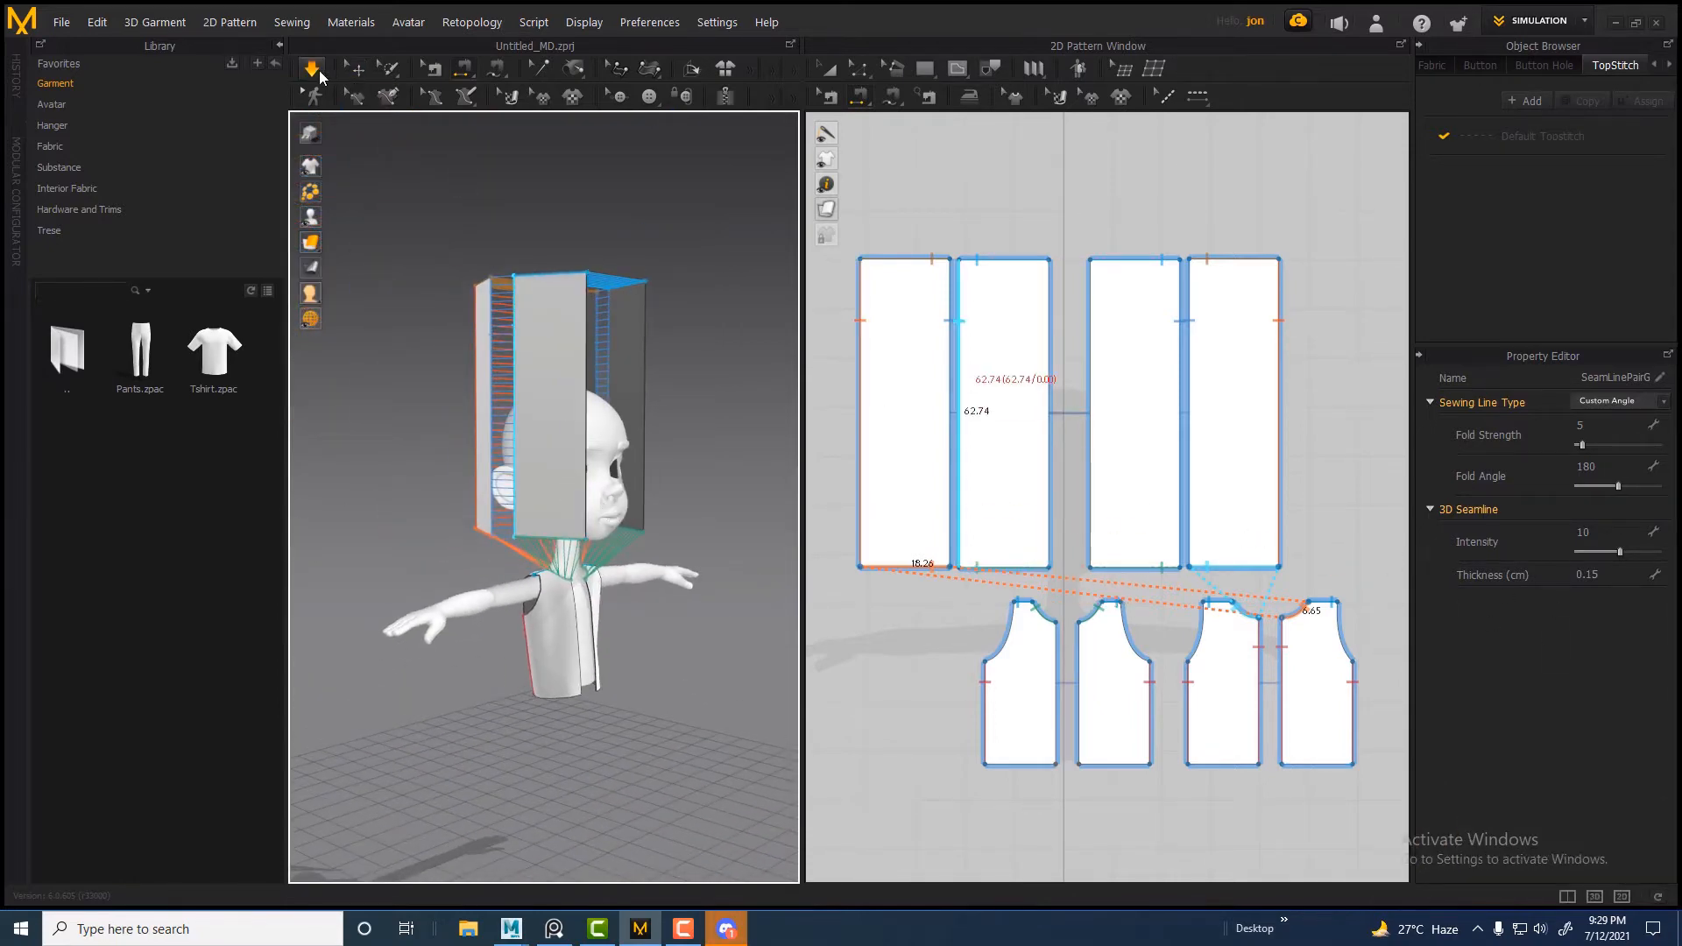
pyautogui.click(312, 68)
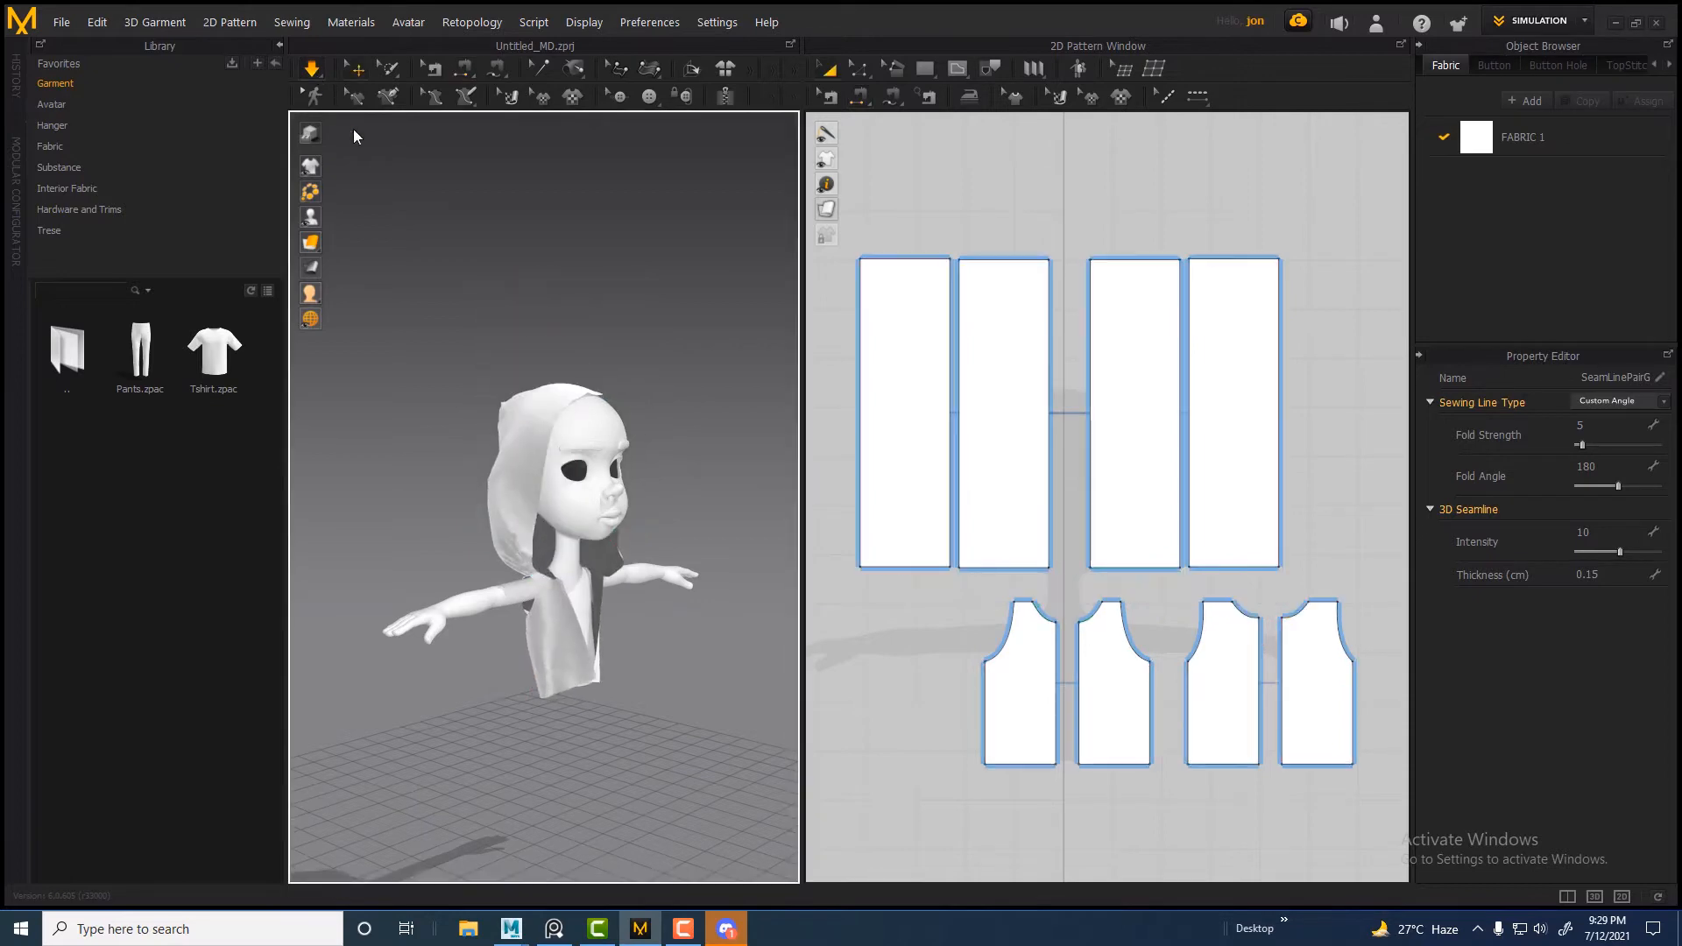
pyautogui.moveTo(354, 129); pyautogui.dragTo(604, 400, button='right')
pyautogui.moveTo(609, 405); pyautogui.dragTo(645, 413)
pyautogui.moveTo(536, 402)
pyautogui.mouseDown()
pyautogui.moveTo(499, 379)
pyautogui.moveTo(548, 409)
pyautogui.mouseUp()
pyautogui.moveTo(547, 409); pyautogui.dragTo(470, 443, button='right')
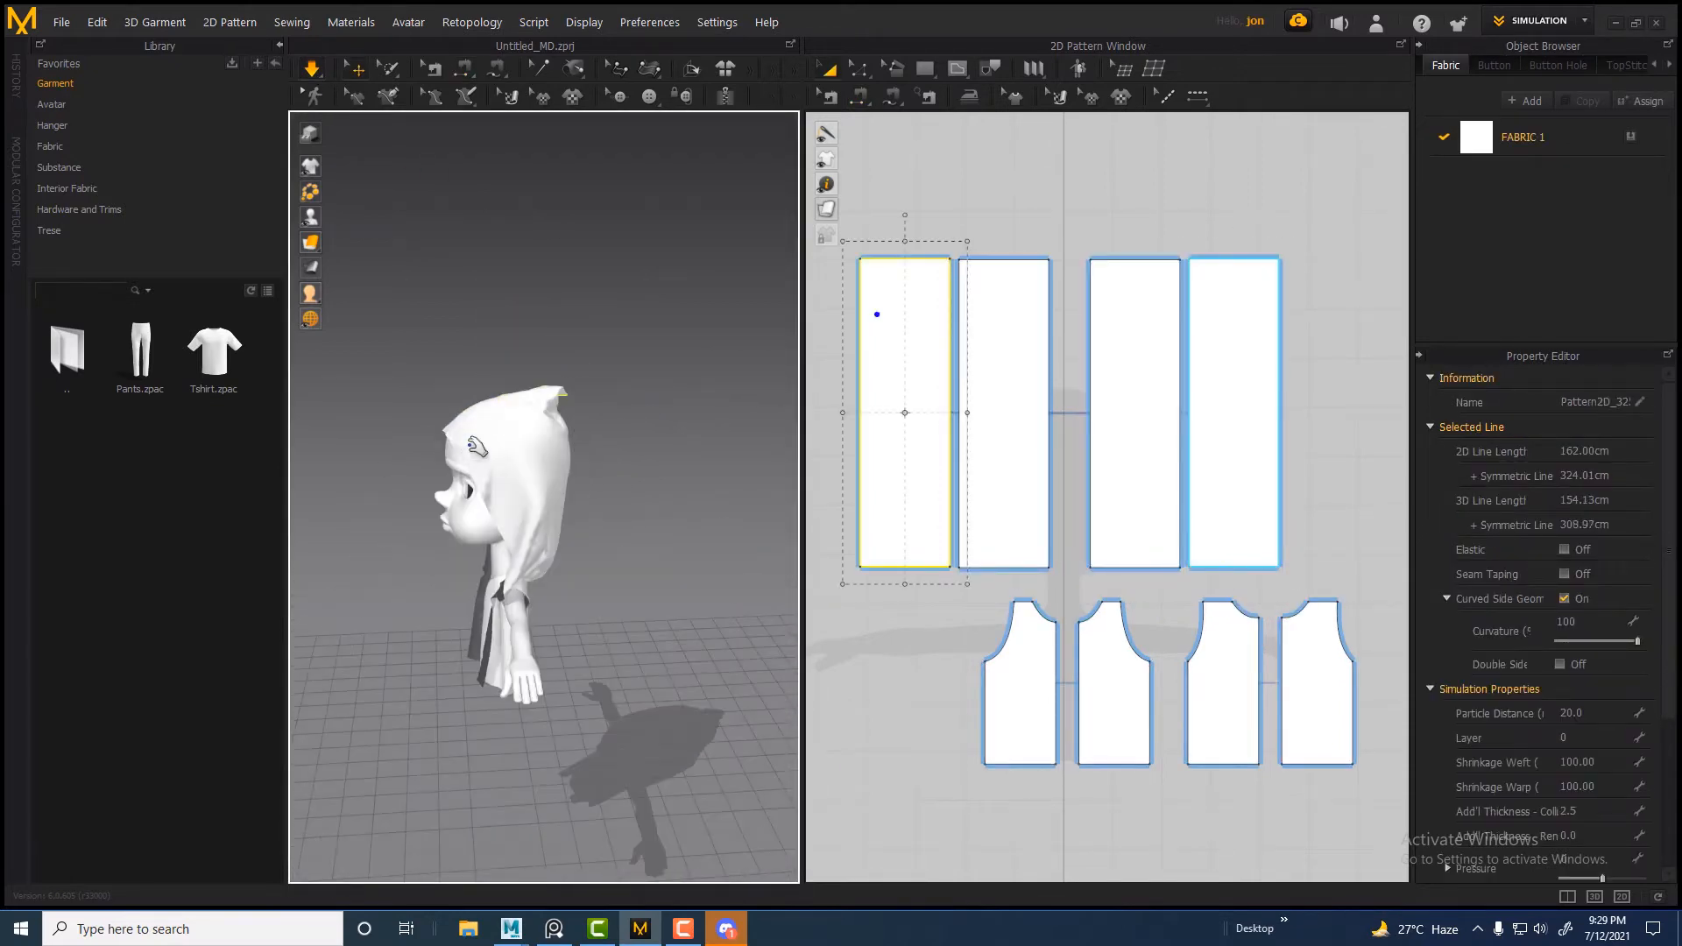
pyautogui.moveTo(469, 443); pyautogui.dragTo(406, 430)
pyautogui.moveTo(456, 428); pyautogui.dragTo(666, 438, button='right')
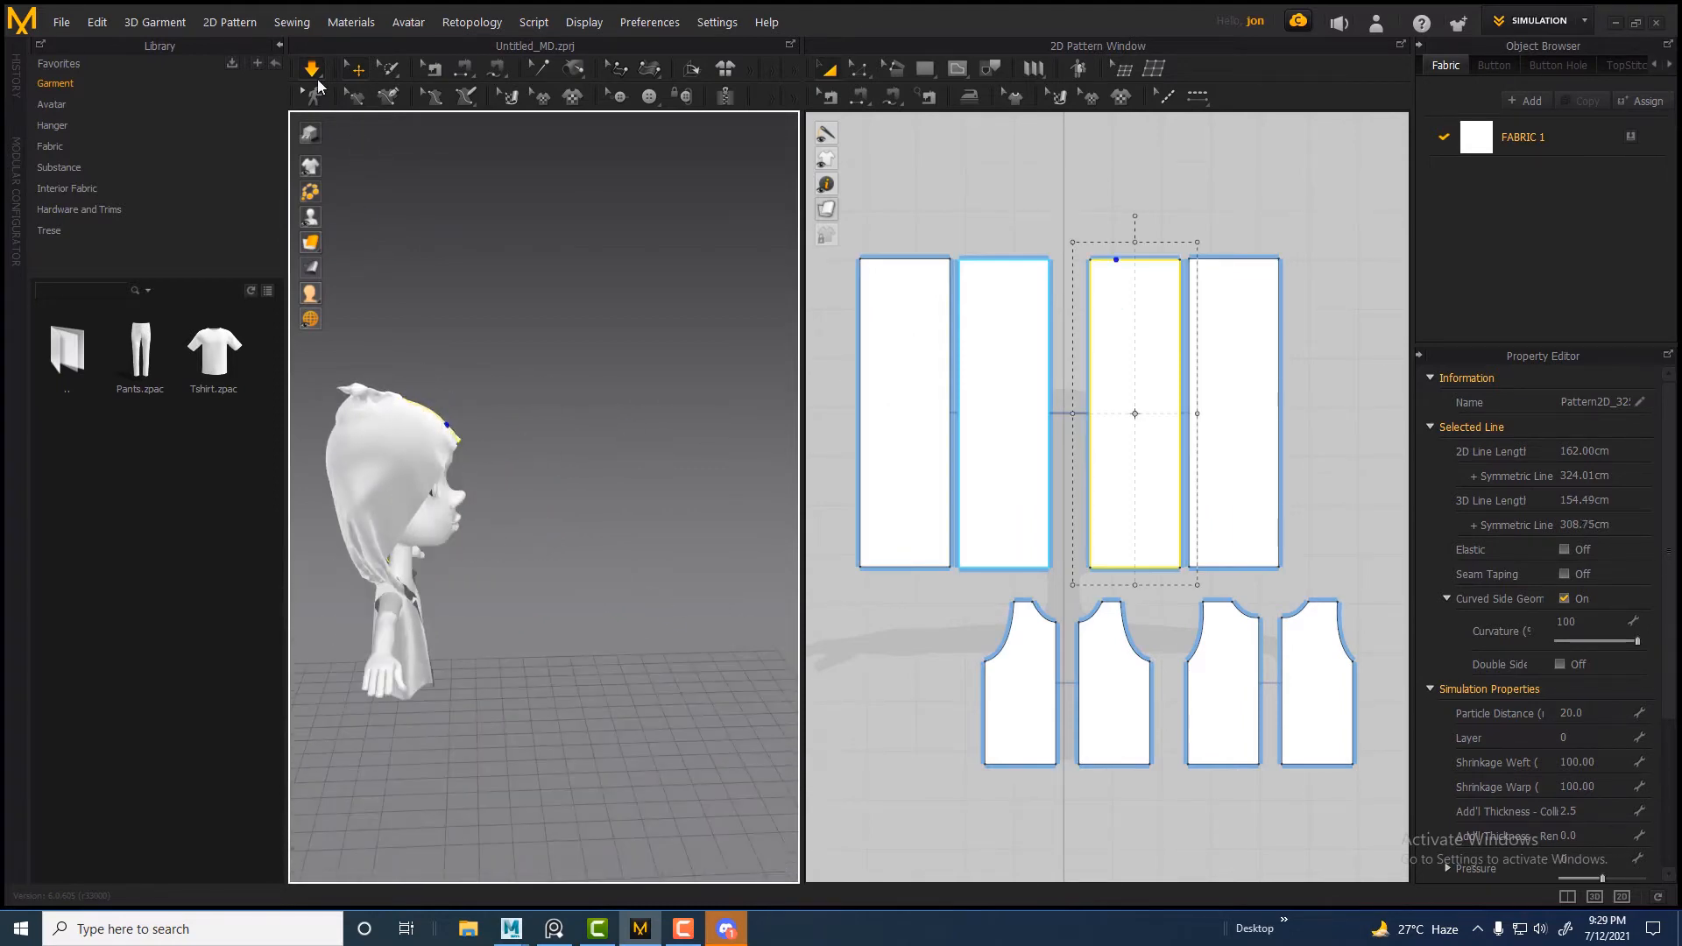
pyautogui.press('n')
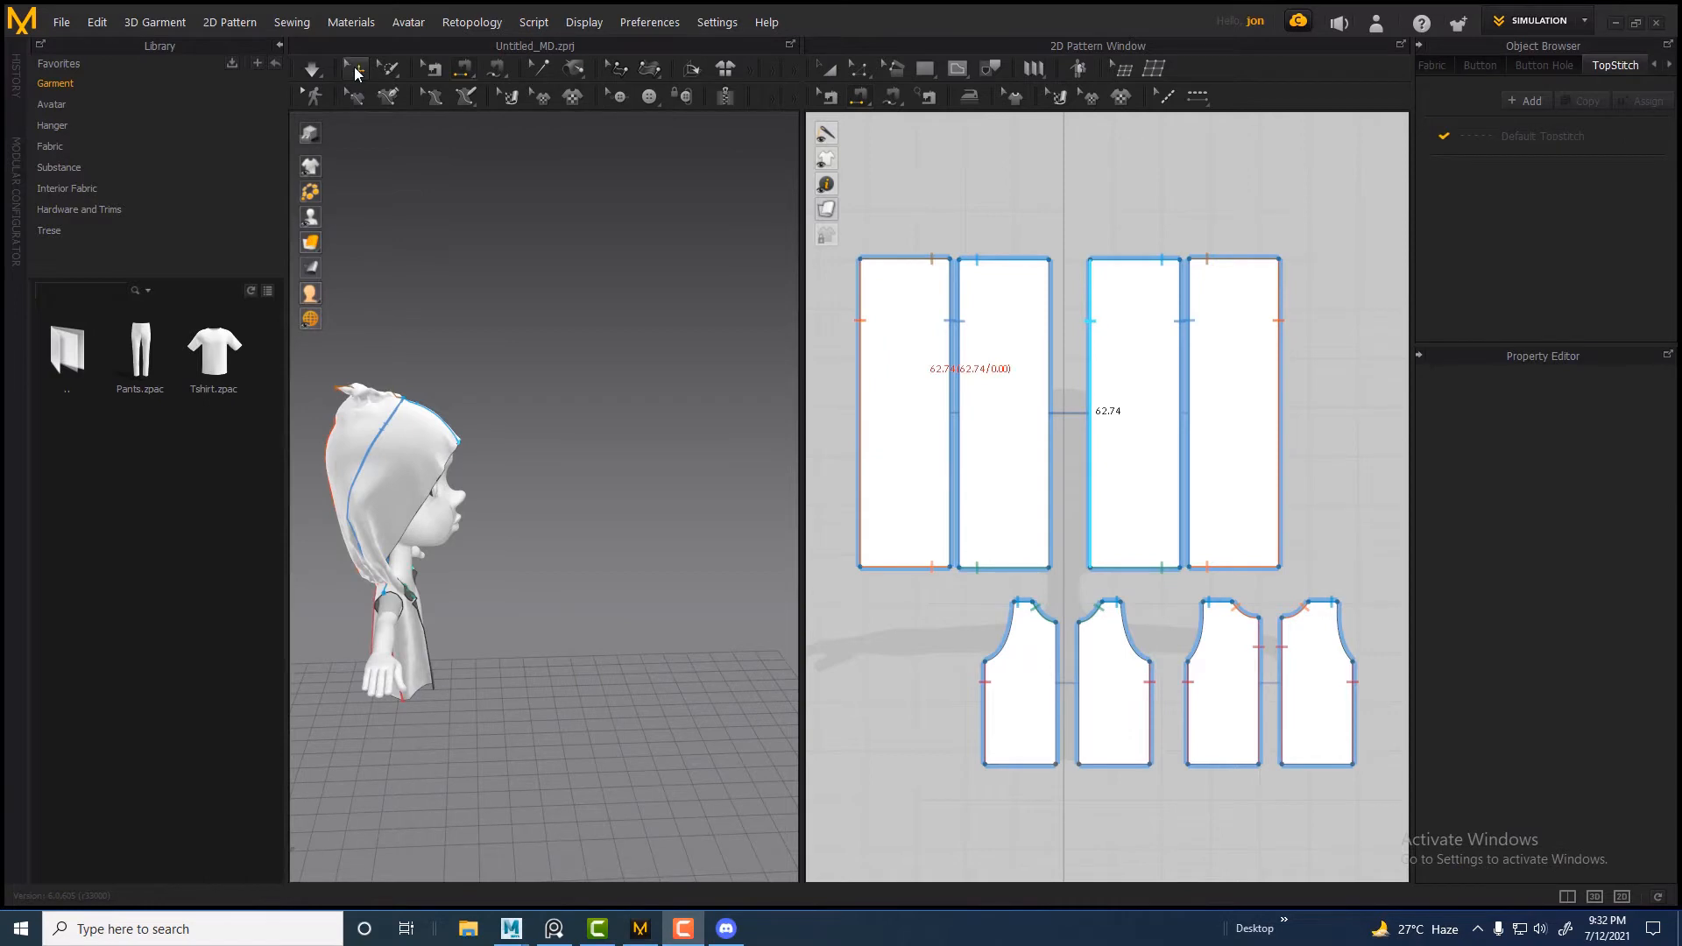
# Raise the top inner corner of the front hood panels in 2D until the centre edge is about 71 cm long
pyautogui.click(354, 67)
pyautogui.moveTo(526, 363); pyautogui.dragTo(457, 380, button='right')
pyautogui.moveTo(580, 483); pyautogui.dragTo(620, 490, button='middle')
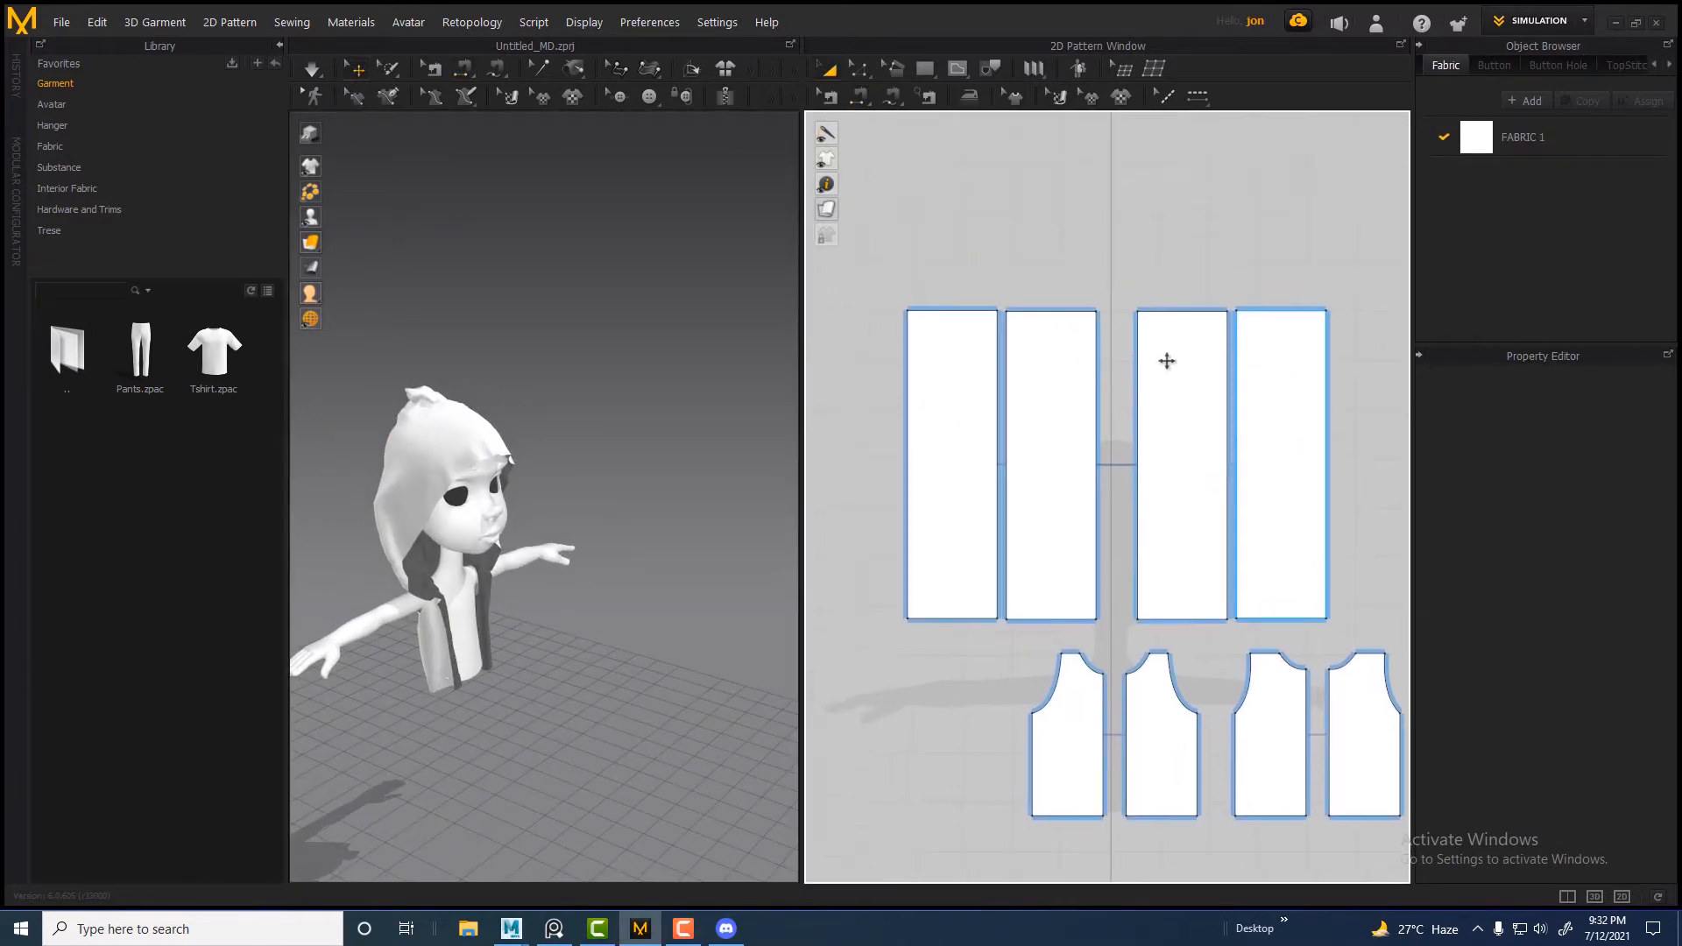
pyautogui.click(929, 354)
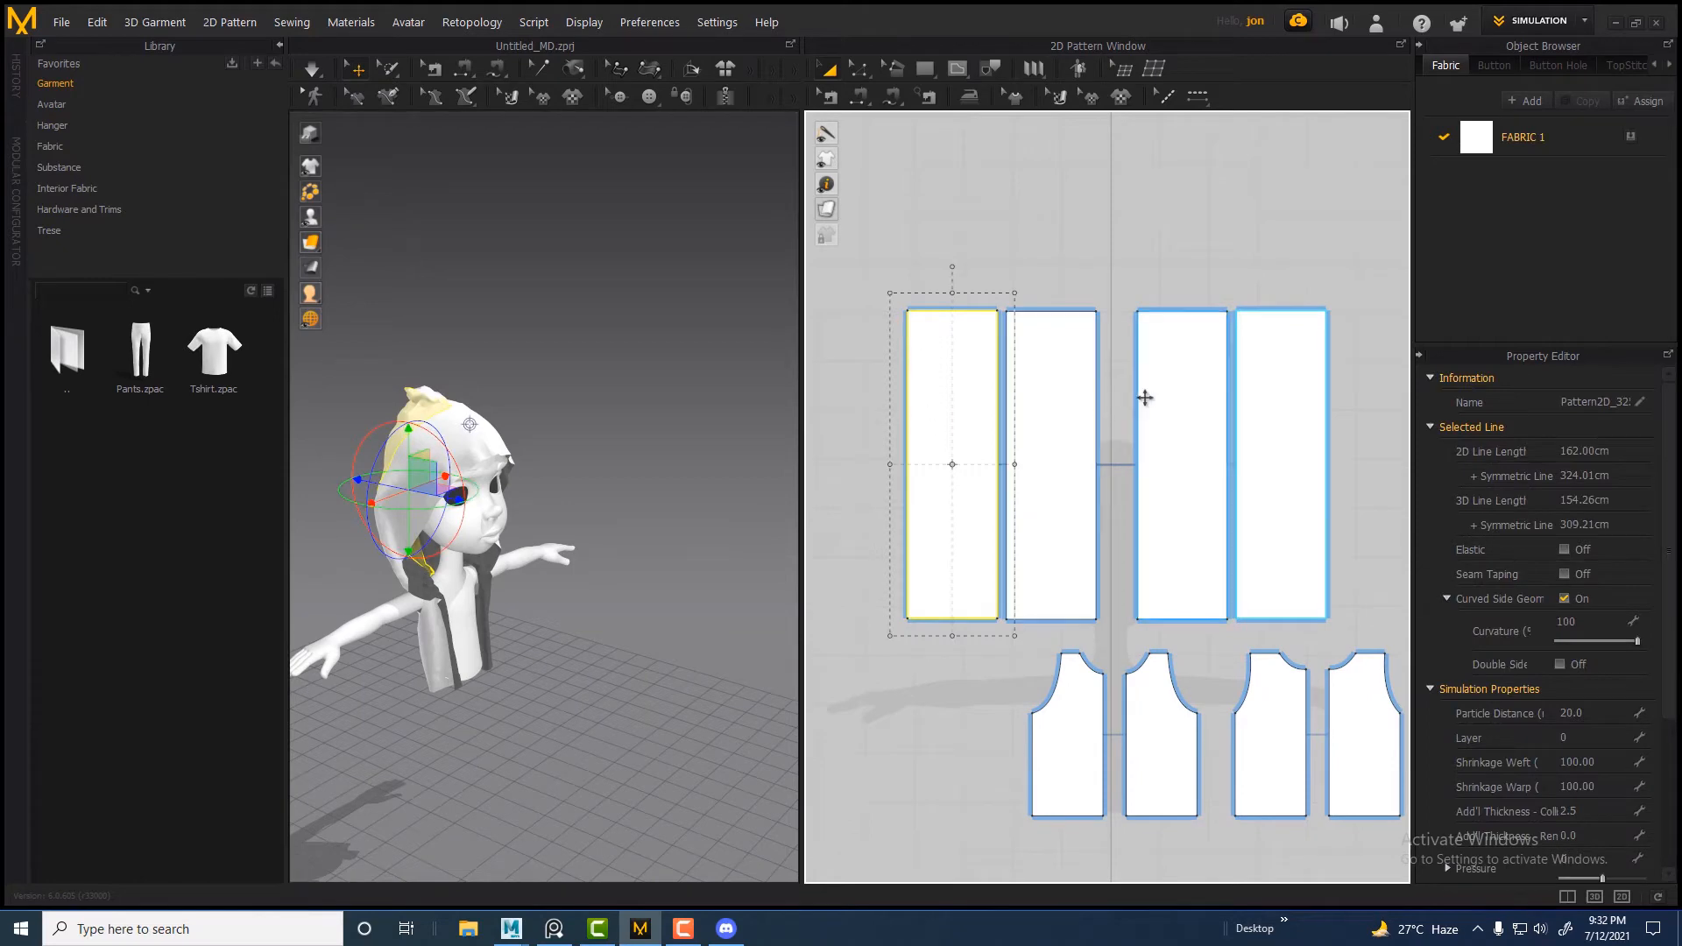
pyautogui.click(1063, 369)
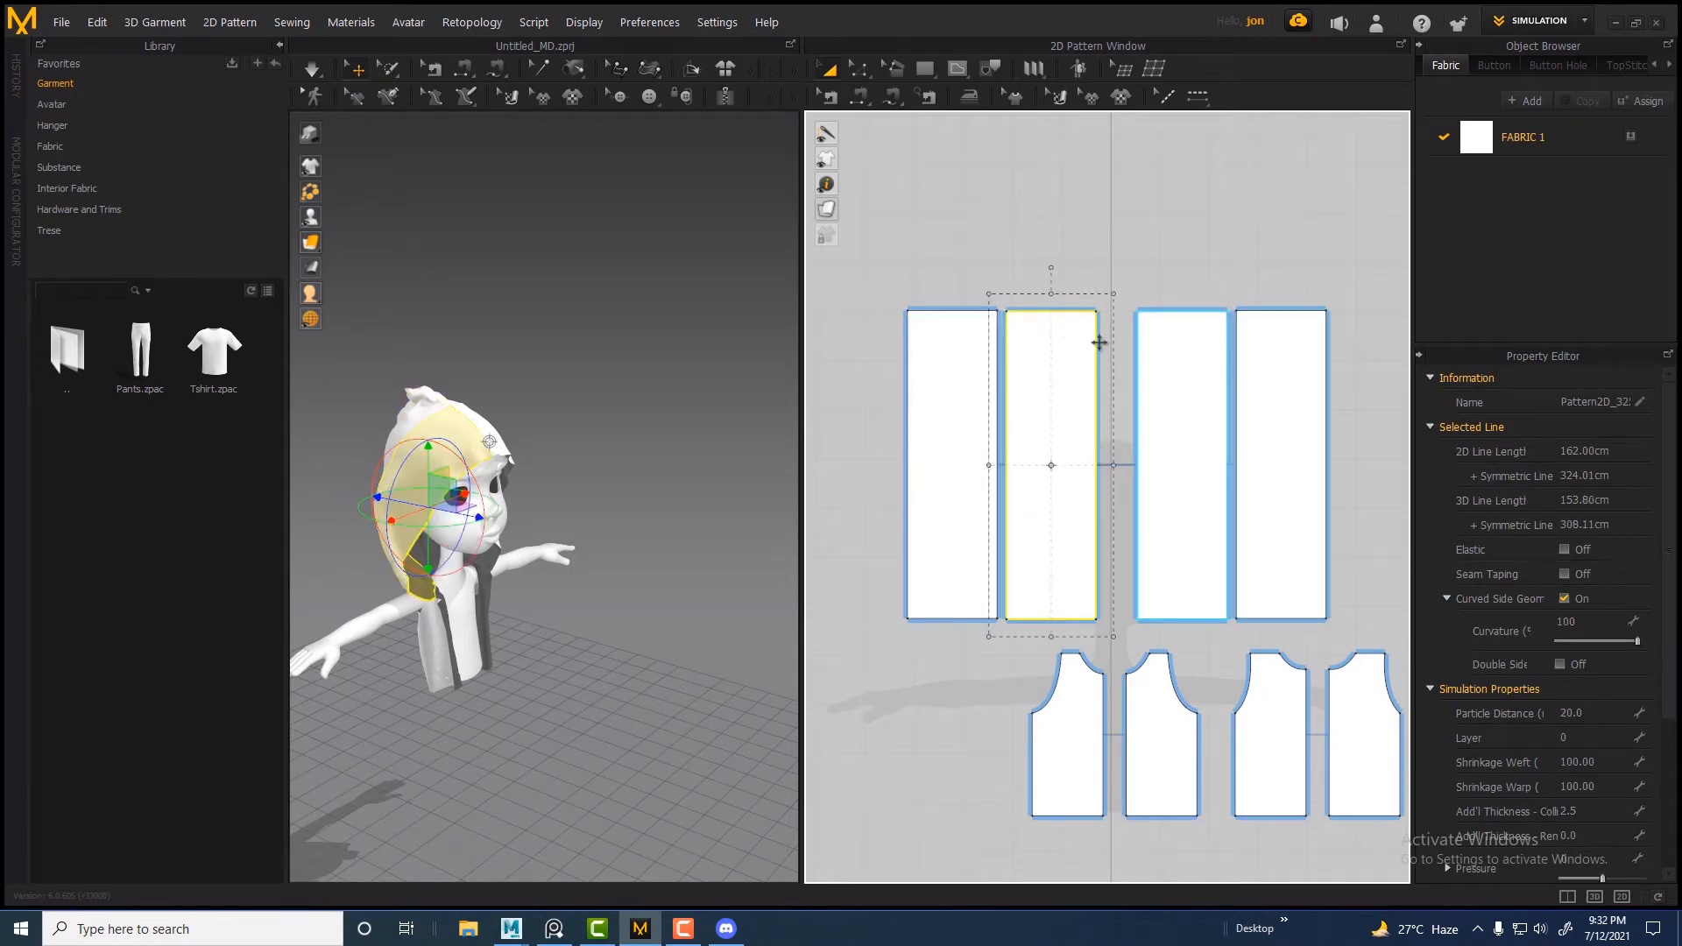
pyautogui.scroll(2, 1111, 391)
pyautogui.click(858, 69)
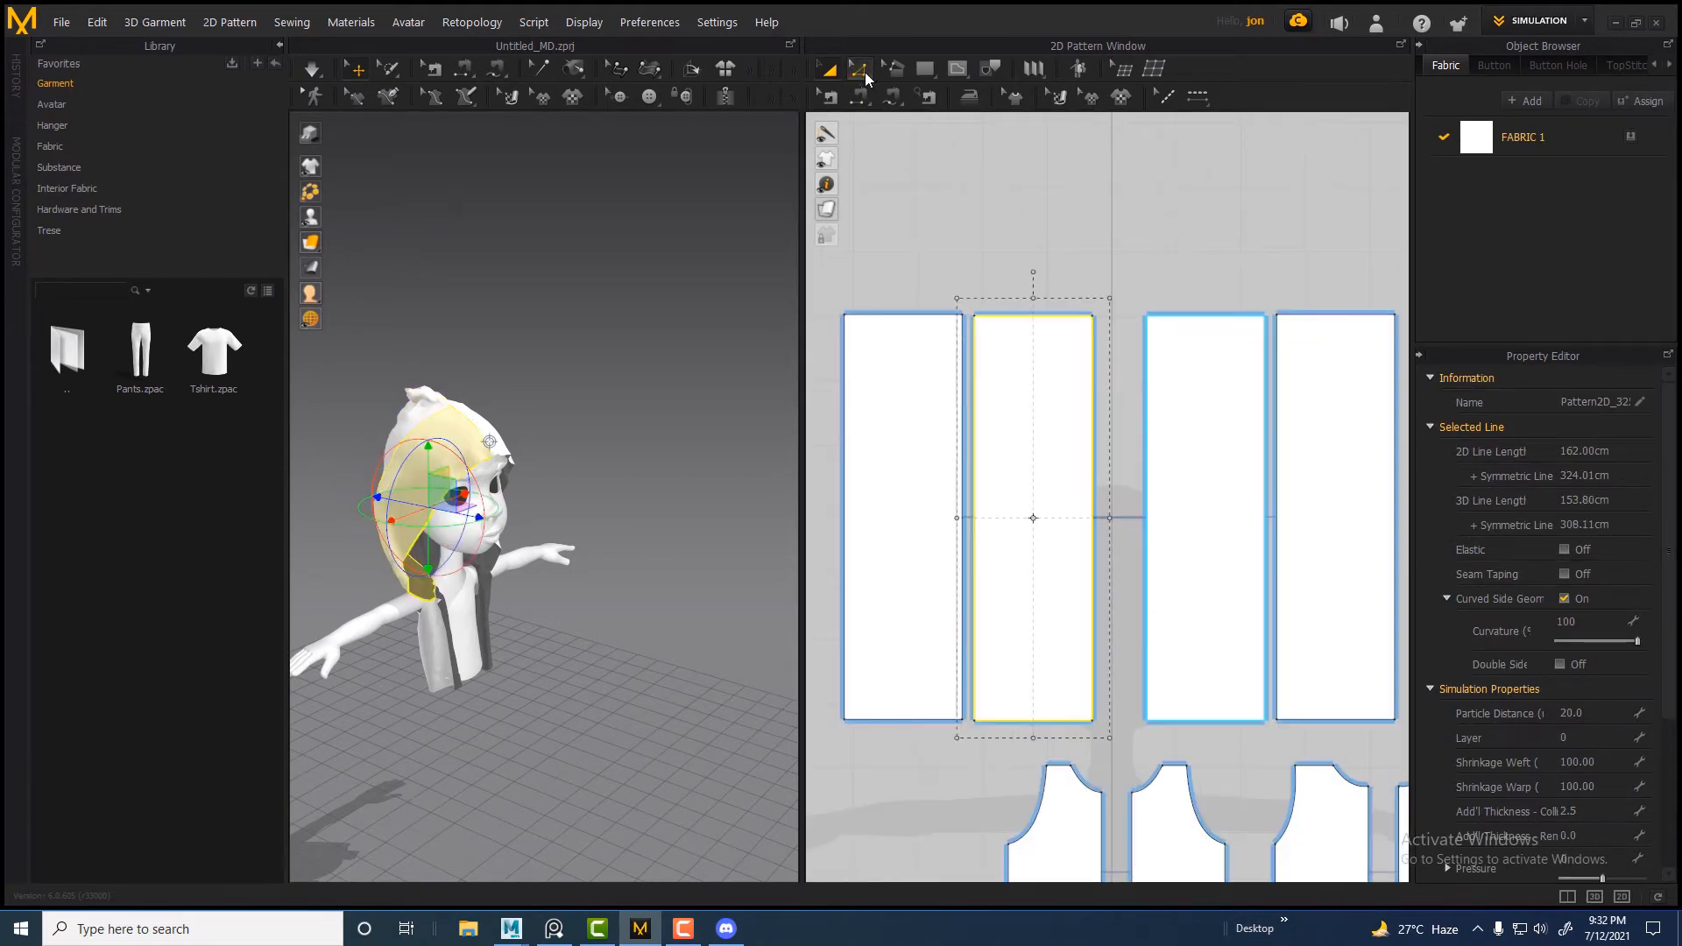
pyautogui.moveTo(1092, 315); pyautogui.dragTo(1096, 276)
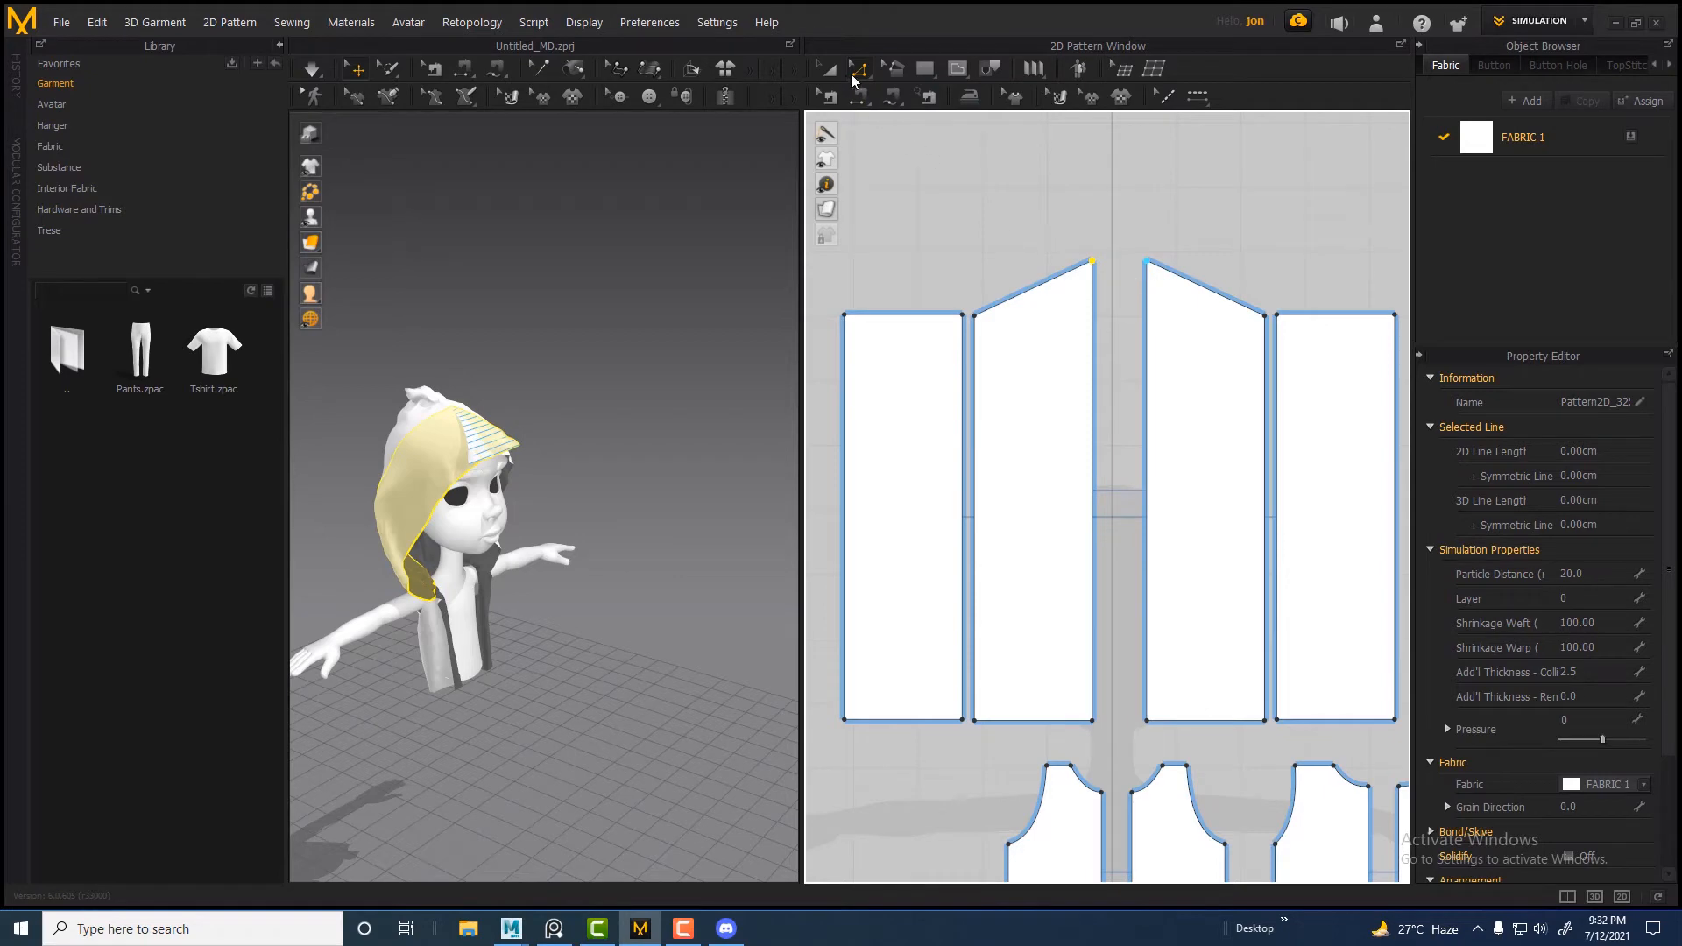
# Curve the slanted top edge of the front hood panels outward to a length of about 21 cm
pyautogui.click(859, 69)
pyautogui.click(911, 159)
pyautogui.click(1053, 282)
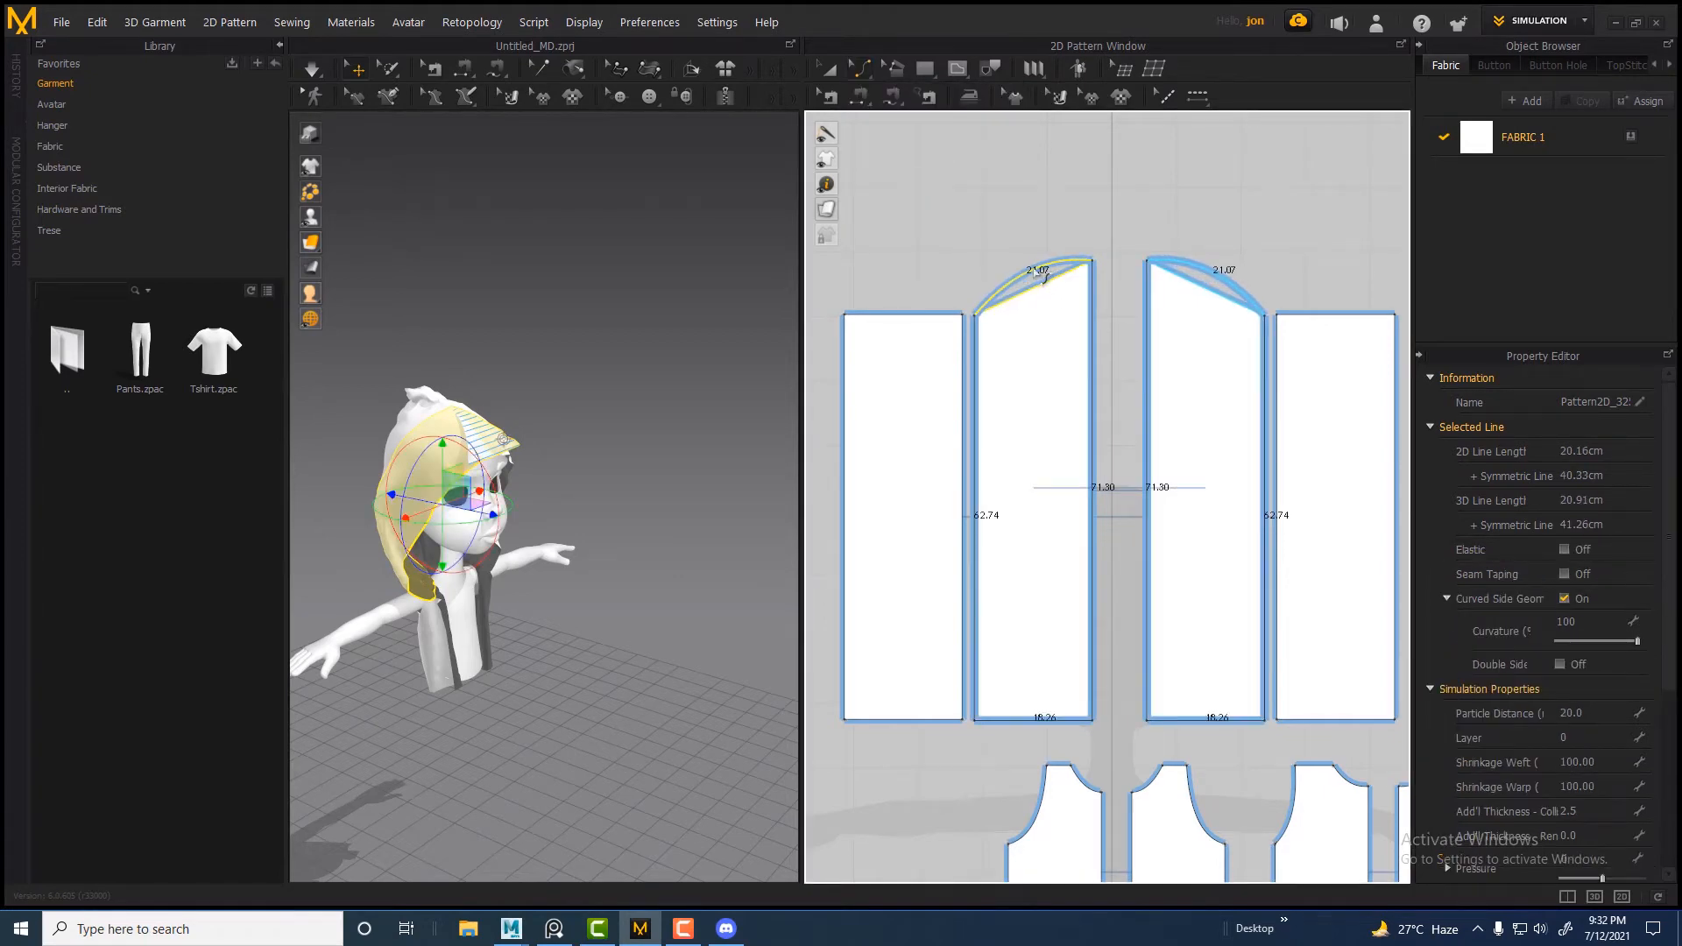
pyautogui.moveTo(1042, 276); pyautogui.dragTo(1044, 279)
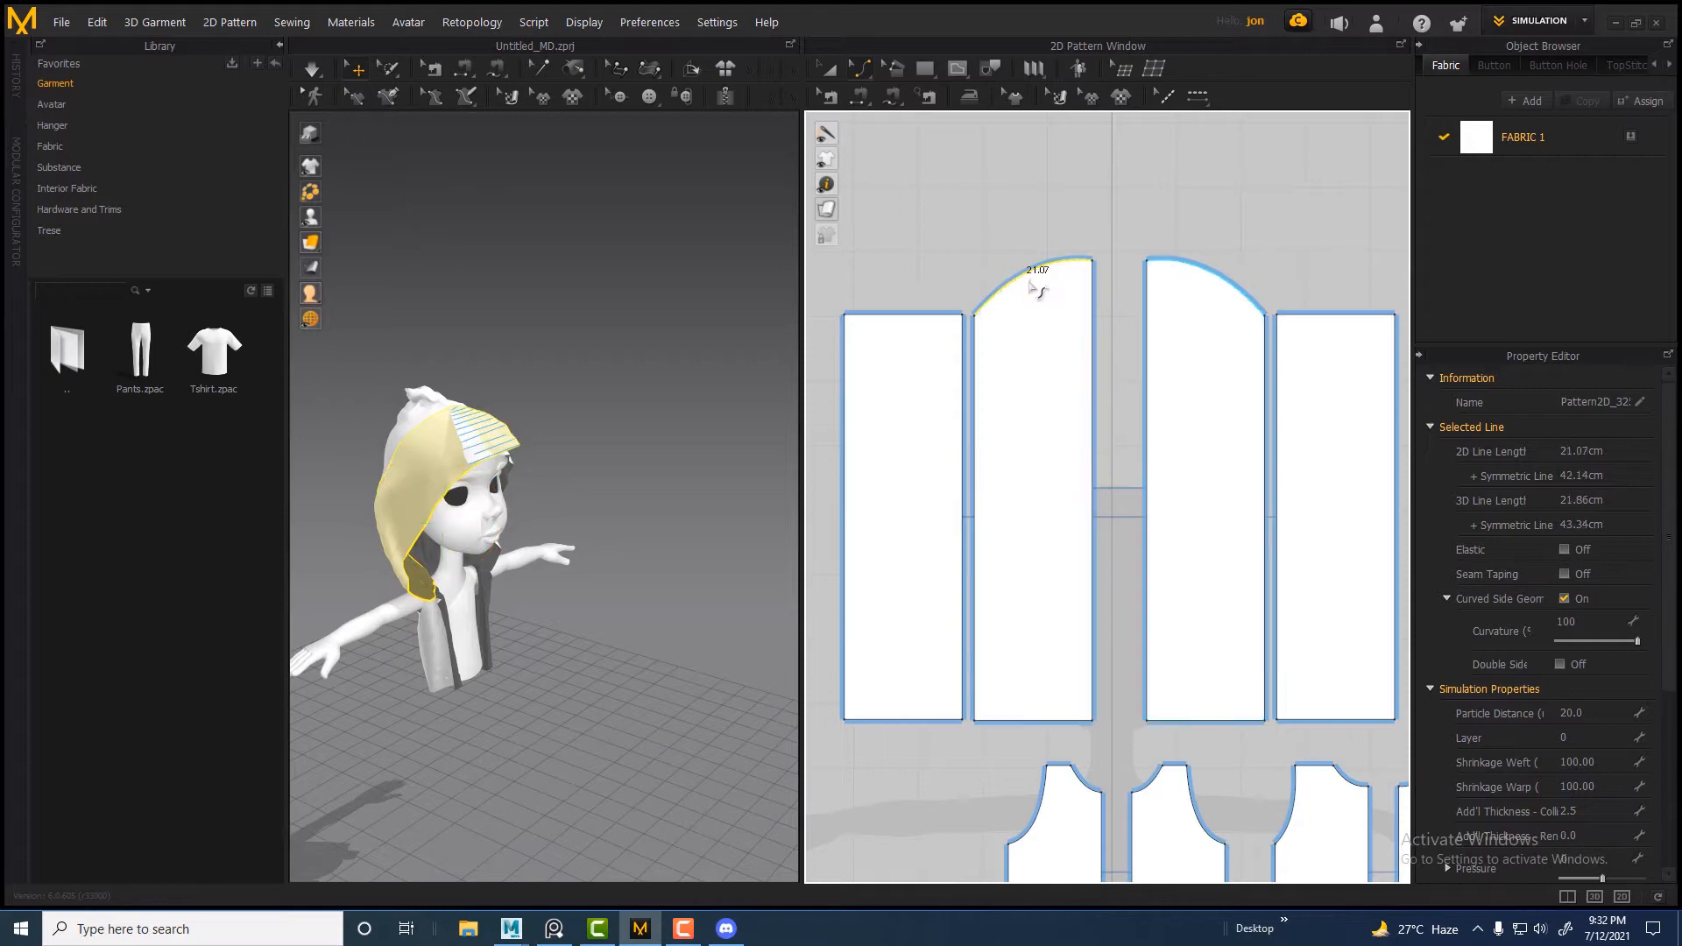
# Simulate the reshaped hood and pull its front edge into place above the forehead
pyautogui.click(315, 70)
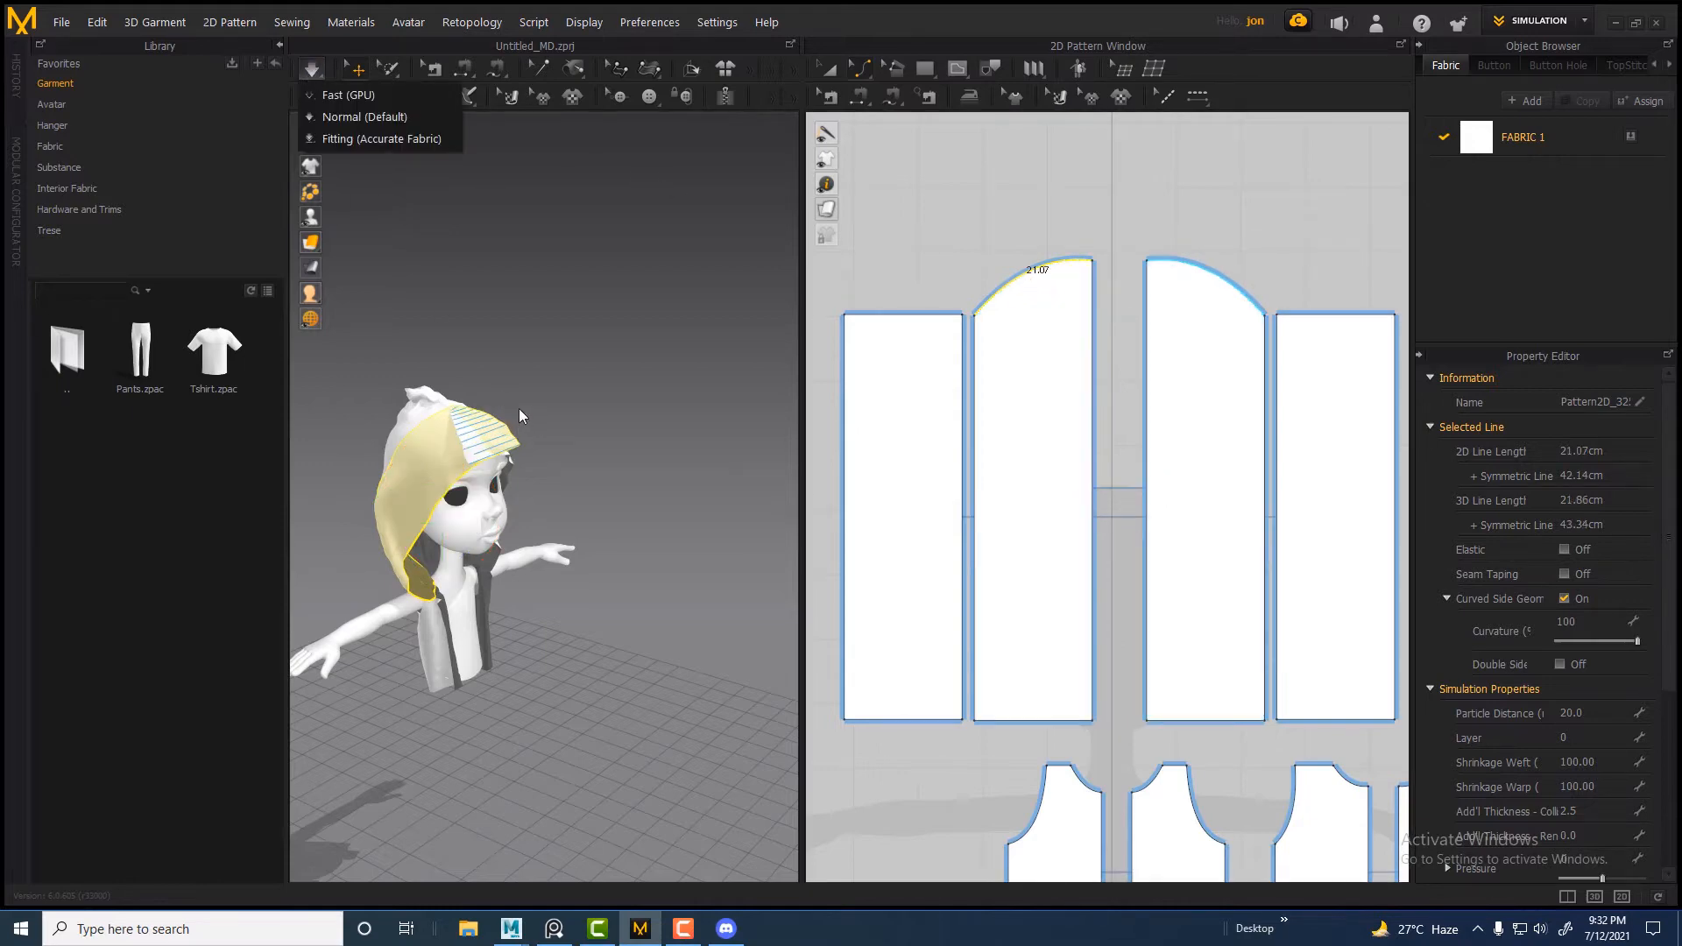
pyautogui.click(317, 91)
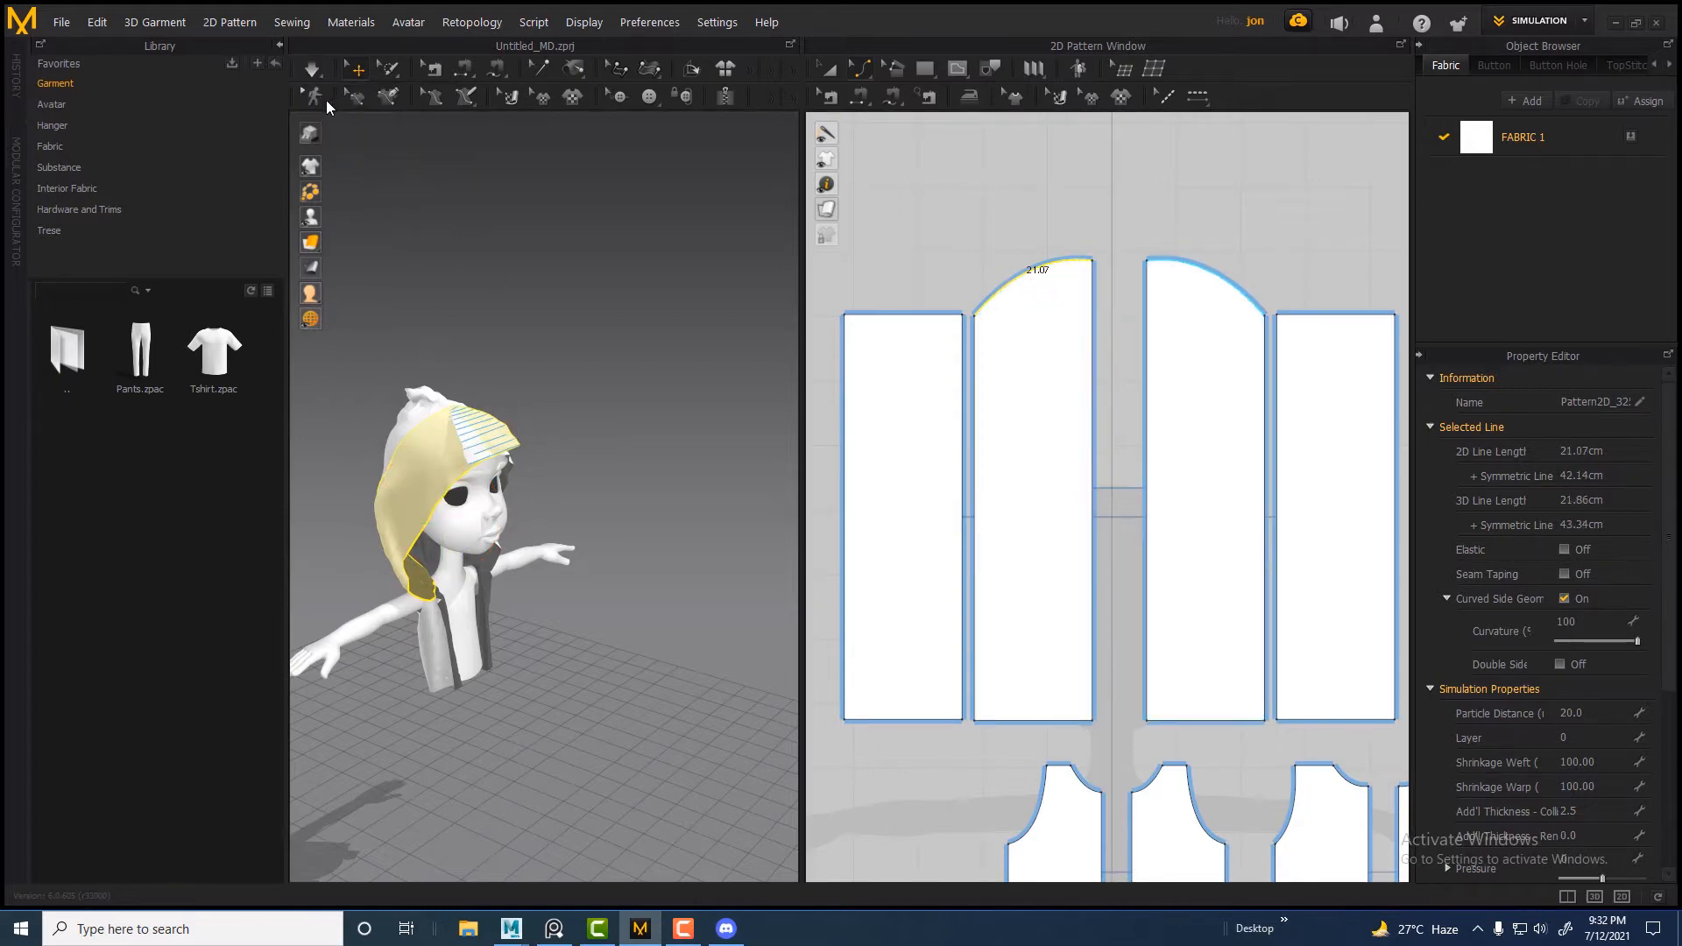
pyautogui.press('space')
pyautogui.moveTo(474, 394); pyautogui.dragTo(491, 473, button='right')
pyautogui.click(469, 419)
pyautogui.moveTo(478, 428); pyautogui.dragTo(487, 419)
pyautogui.moveTo(585, 474); pyautogui.dragTo(502, 465, button='right')
pyautogui.click(486, 447)
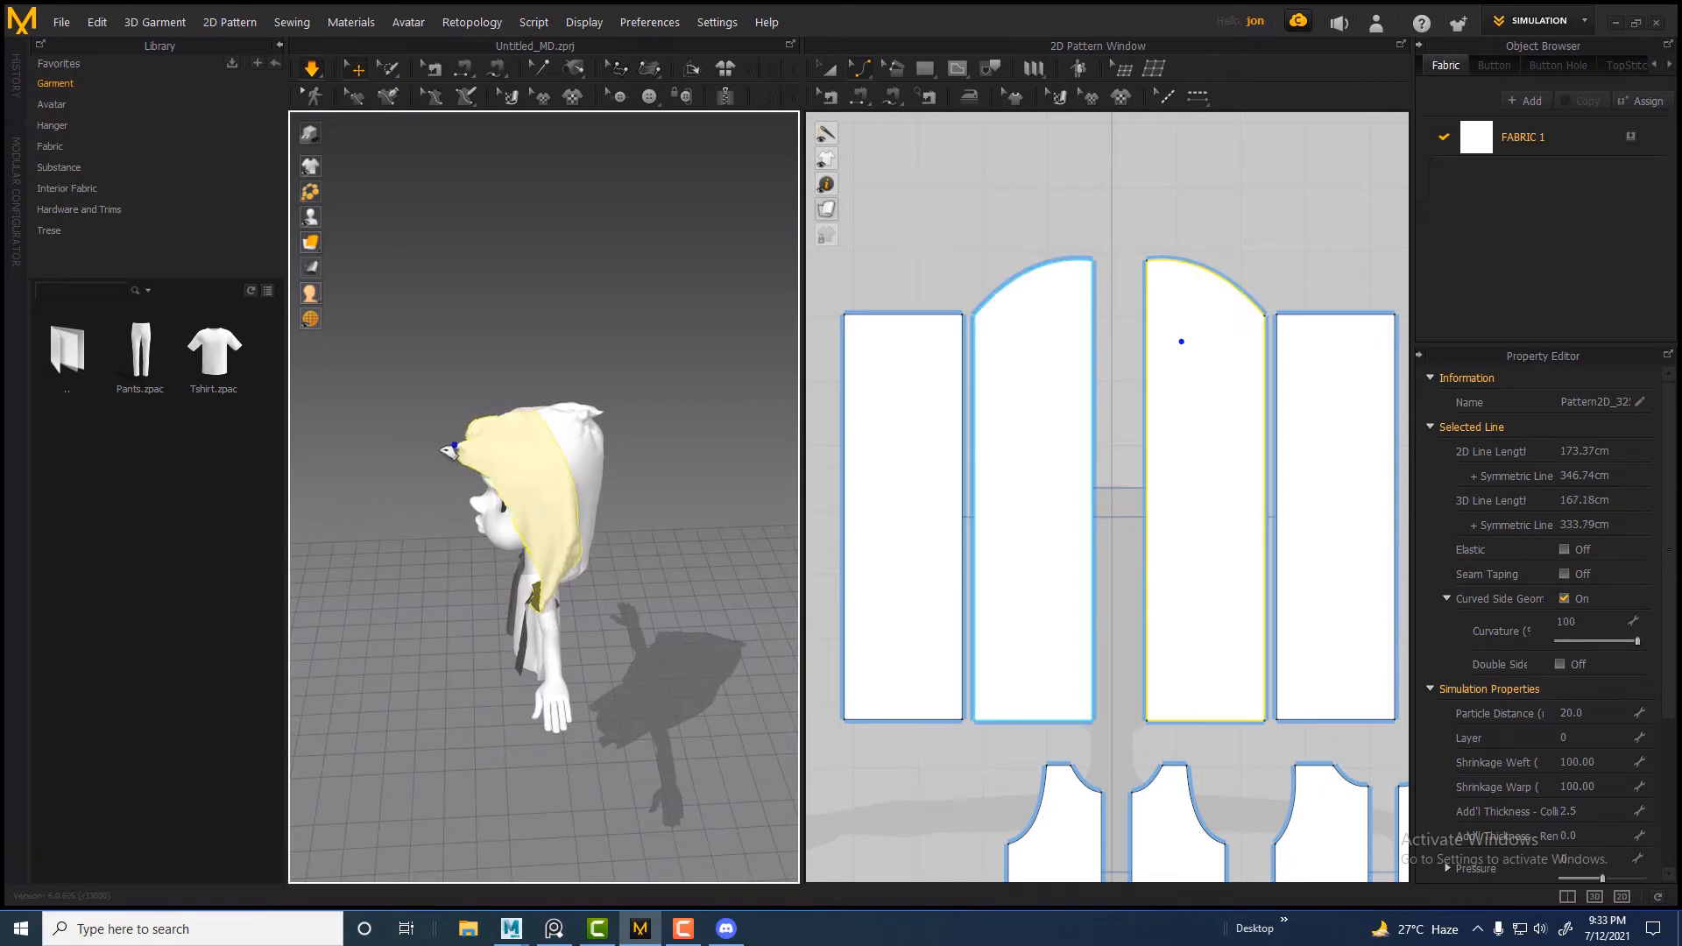
# Keep pulling the hood's front edge forward and down from both sides while the simulation runs
pyautogui.moveTo(433, 448); pyautogui.dragTo(431, 467)
pyautogui.moveTo(431, 466); pyautogui.dragTo(490, 459, button='right')
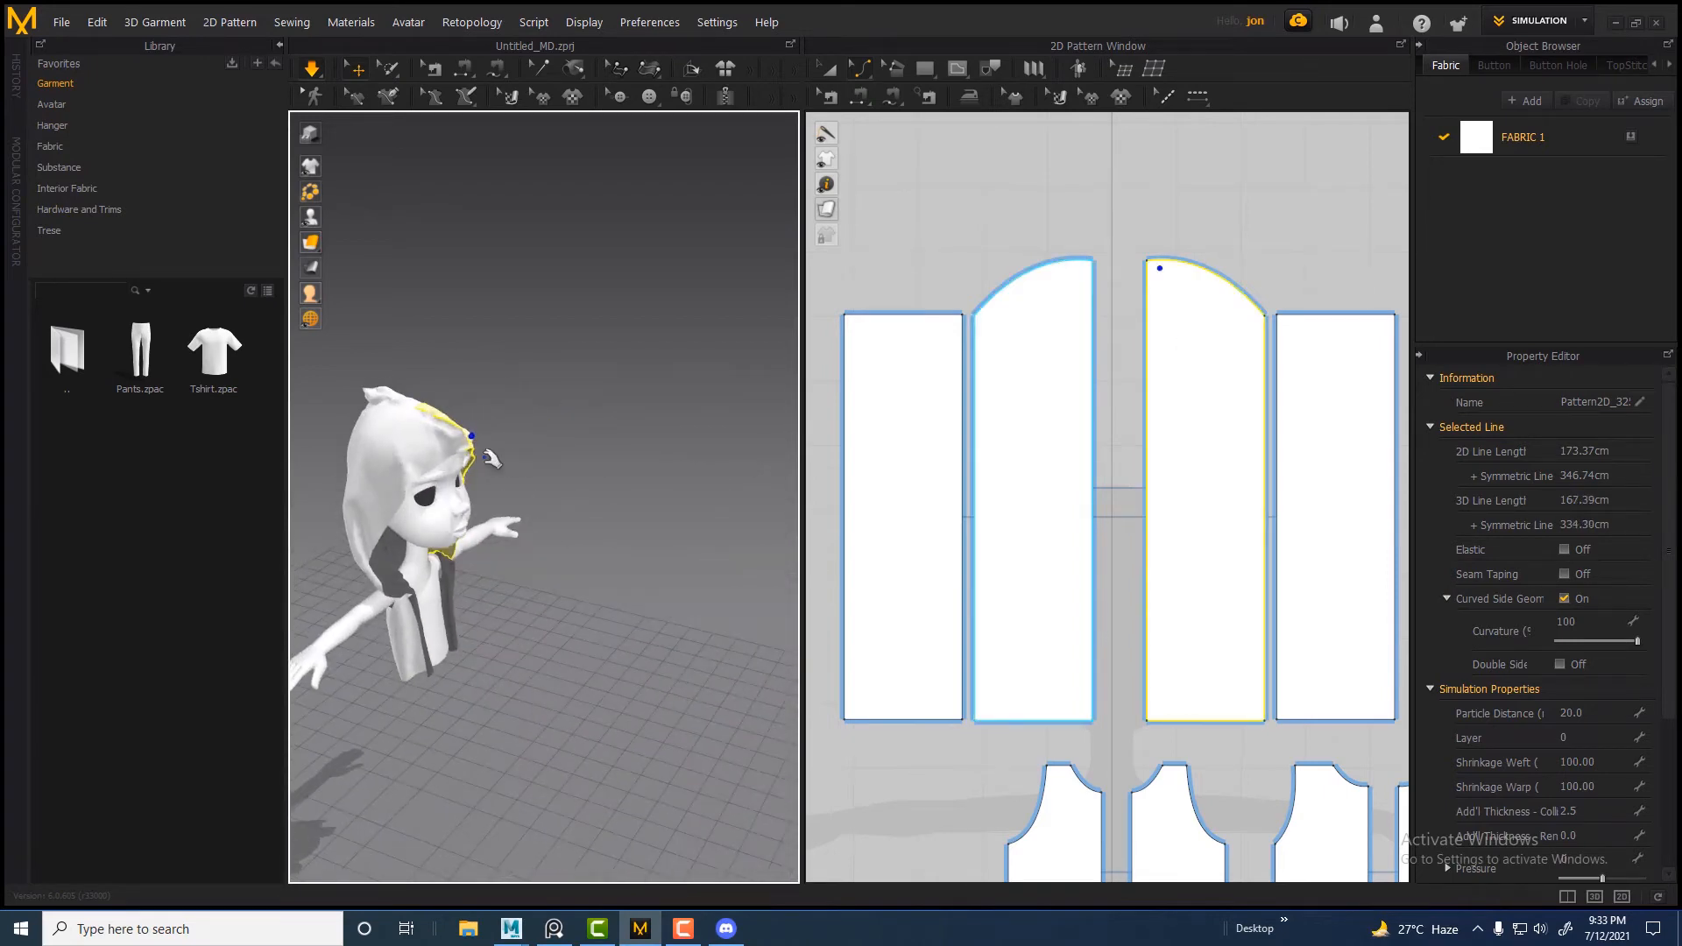
pyautogui.moveTo(461, 445); pyautogui.dragTo(476, 484)
pyautogui.moveTo(552, 477); pyautogui.dragTo(610, 454, button='right')
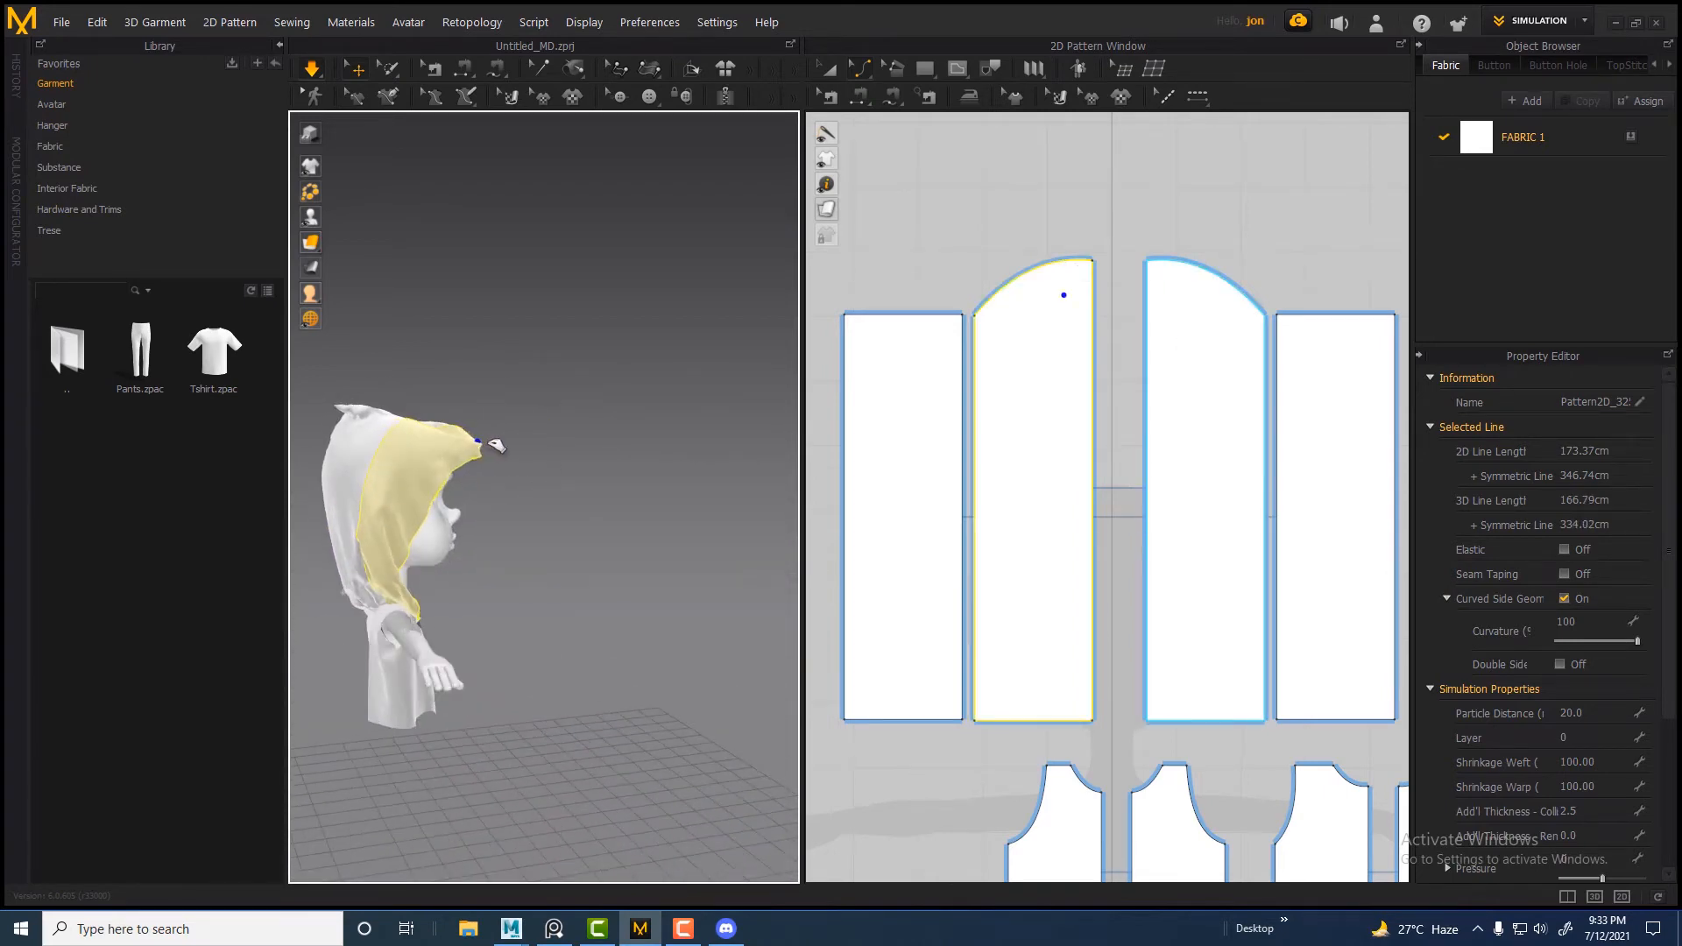
pyautogui.moveTo(491, 613); pyautogui.dragTo(345, 620, button='right')
pyautogui.scroll(-2, 442, 630)
pyautogui.moveTo(541, 669); pyautogui.dragTo(630, 503, button='right')
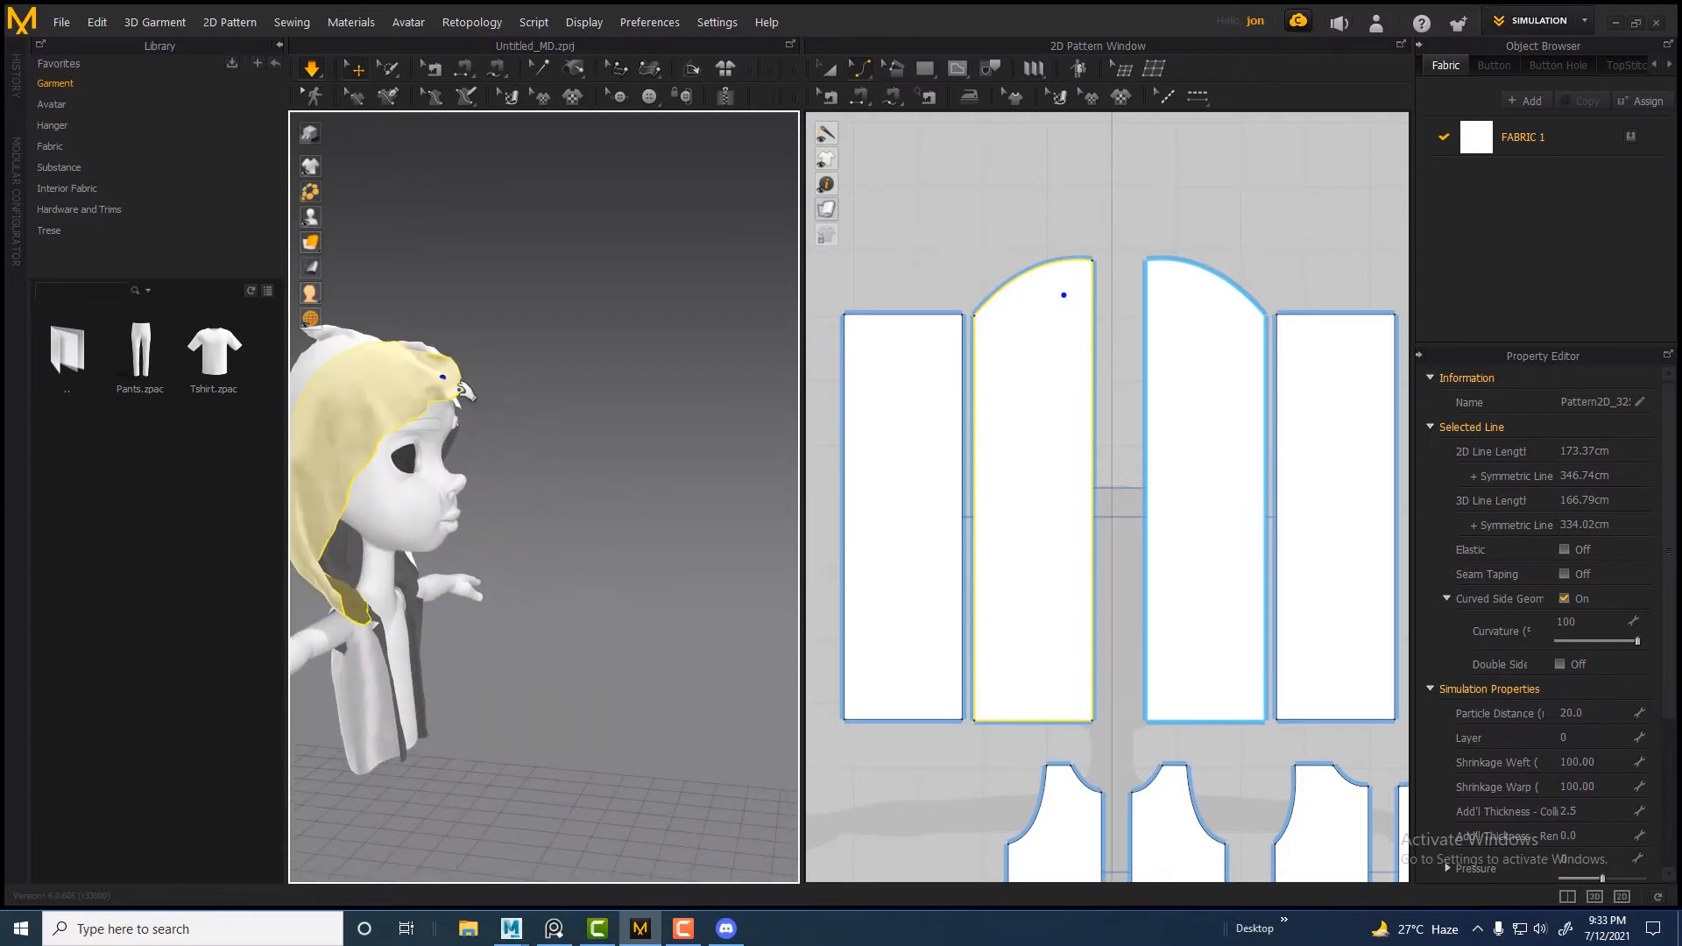
pyautogui.moveTo(460, 390); pyautogui.dragTo(555, 435)
# Move the back hood panel's top outer corner outward and slightly down in 2D, making its top edge about 27 cm long
pyautogui.moveTo(564, 444); pyautogui.dragTo(149, 513, button='right')
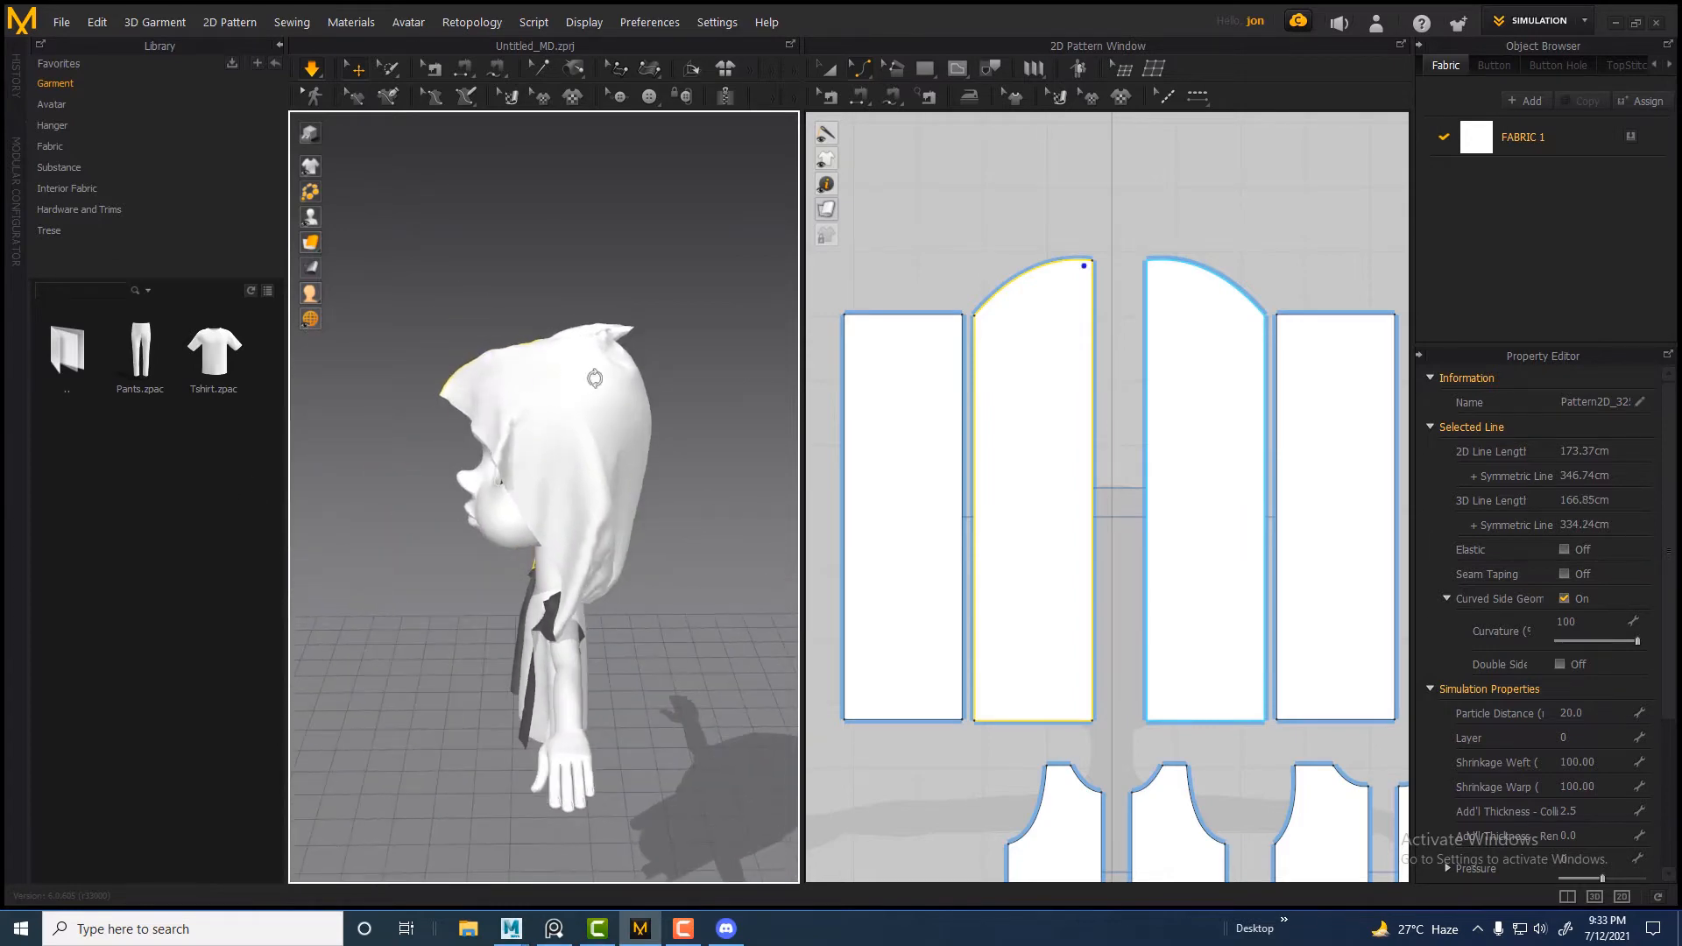
pyautogui.moveTo(594, 379); pyautogui.dragTo(616, 335, button='right')
pyautogui.click(616, 335)
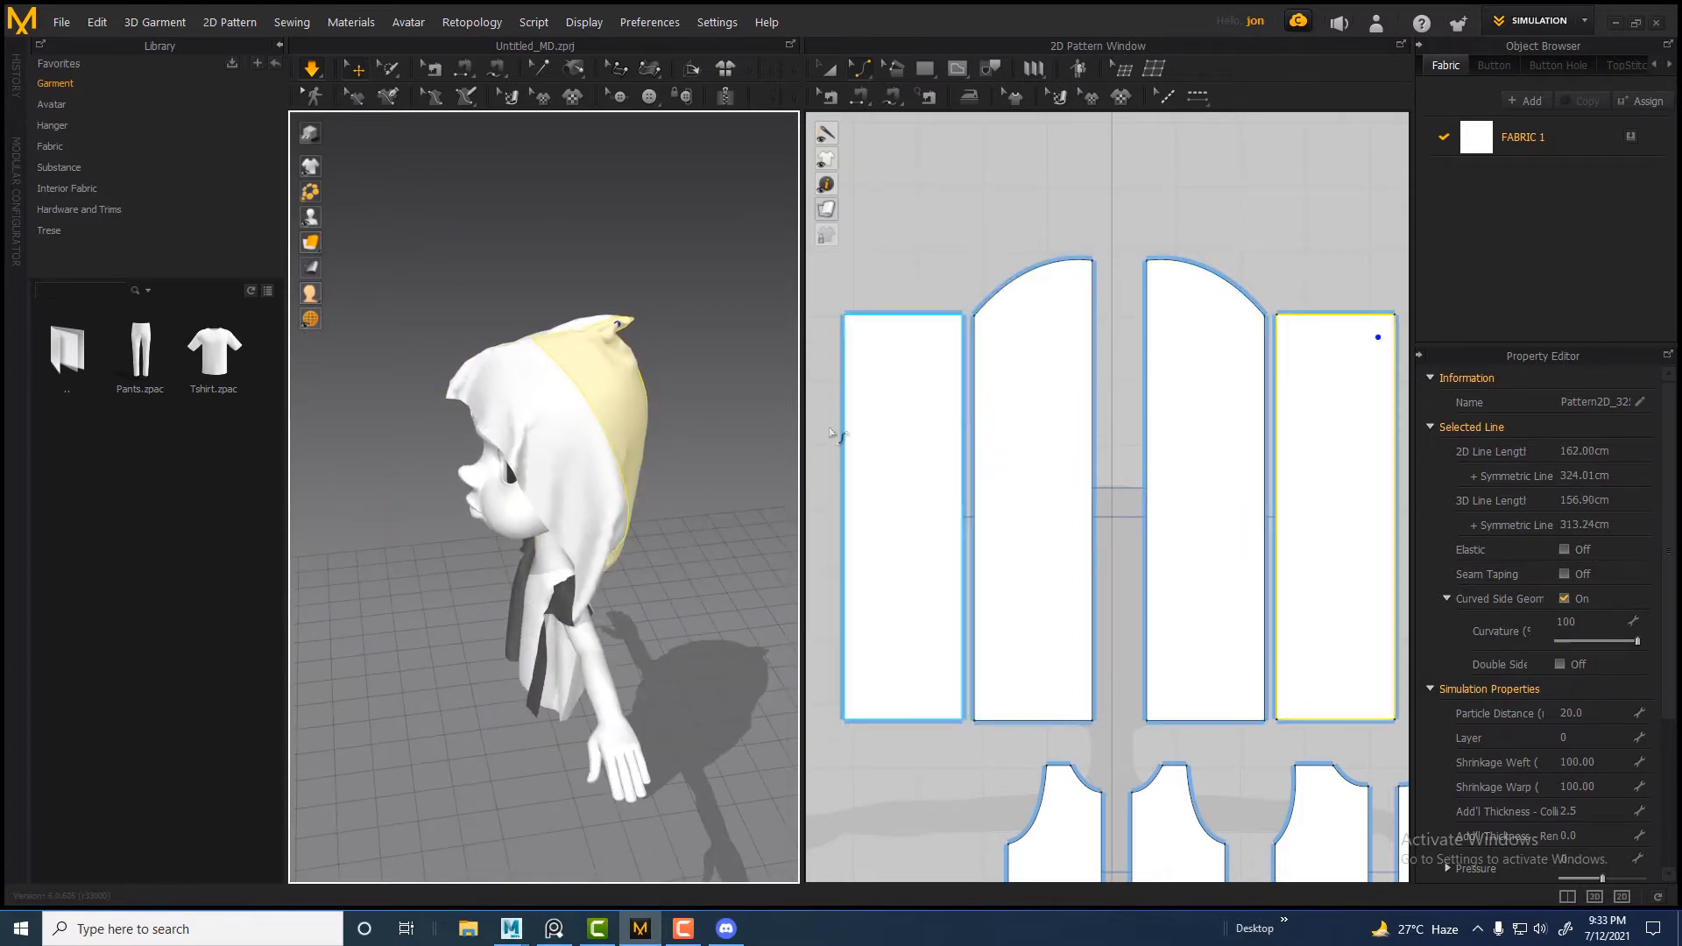
pyautogui.moveTo(928, 398); pyautogui.dragTo(992, 420, button='middle')
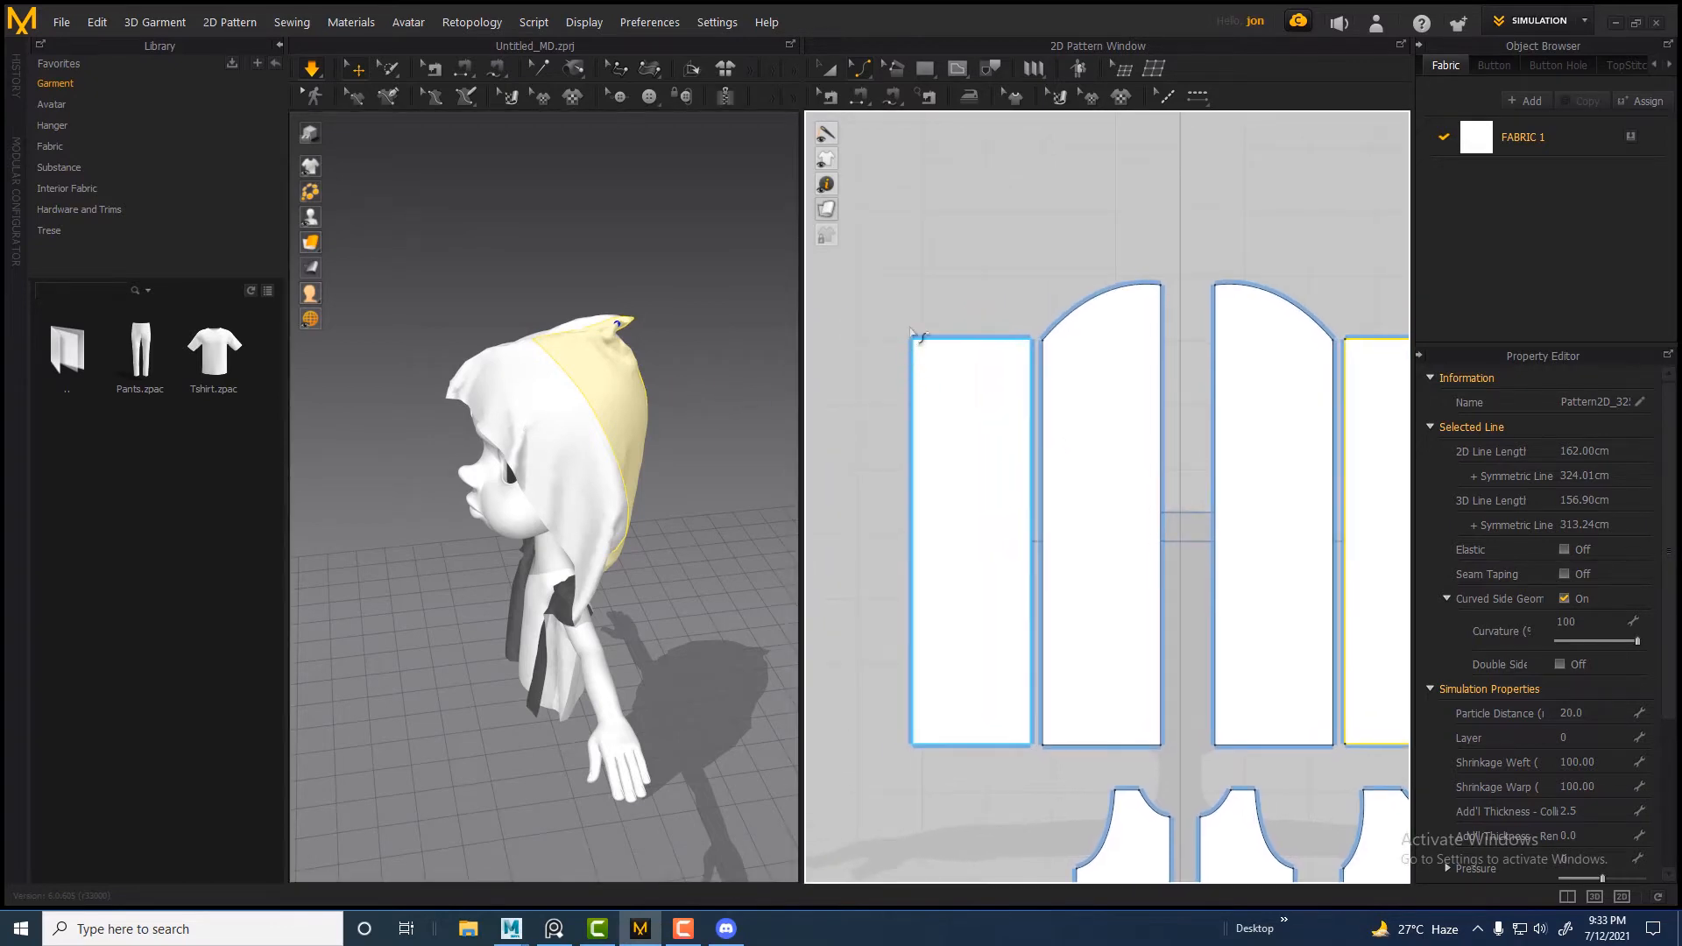
pyautogui.click(871, 78)
pyautogui.click(876, 105)
pyautogui.click(911, 342)
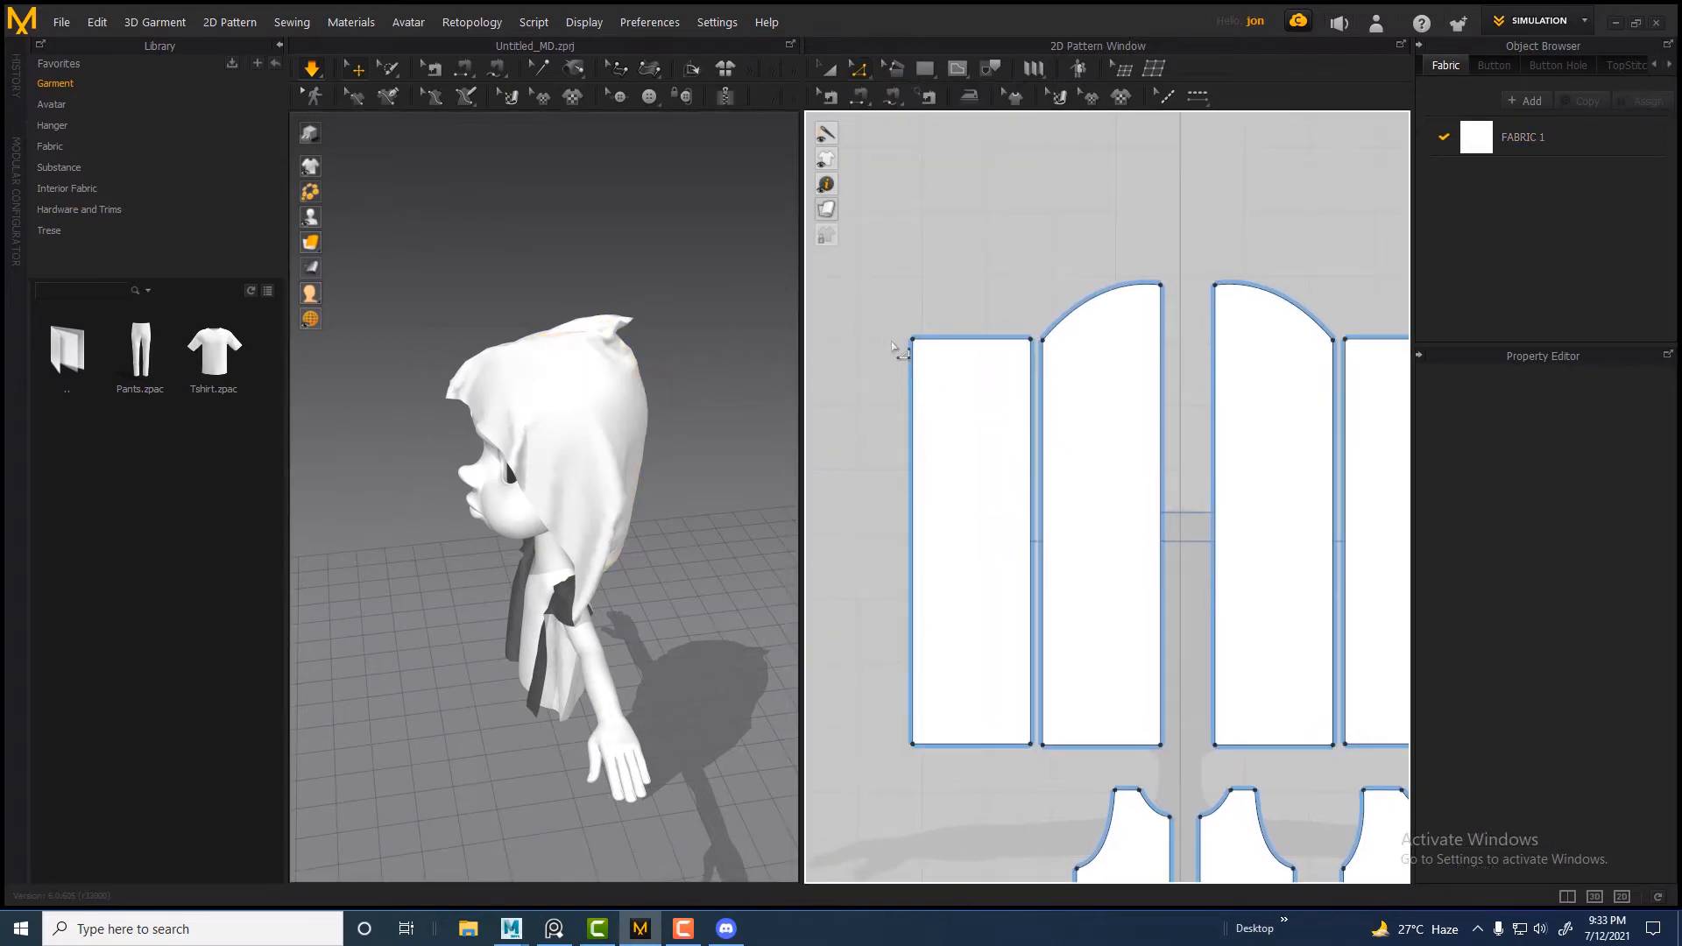
pyautogui.moveTo(911, 341); pyautogui.dragTo(860, 365)
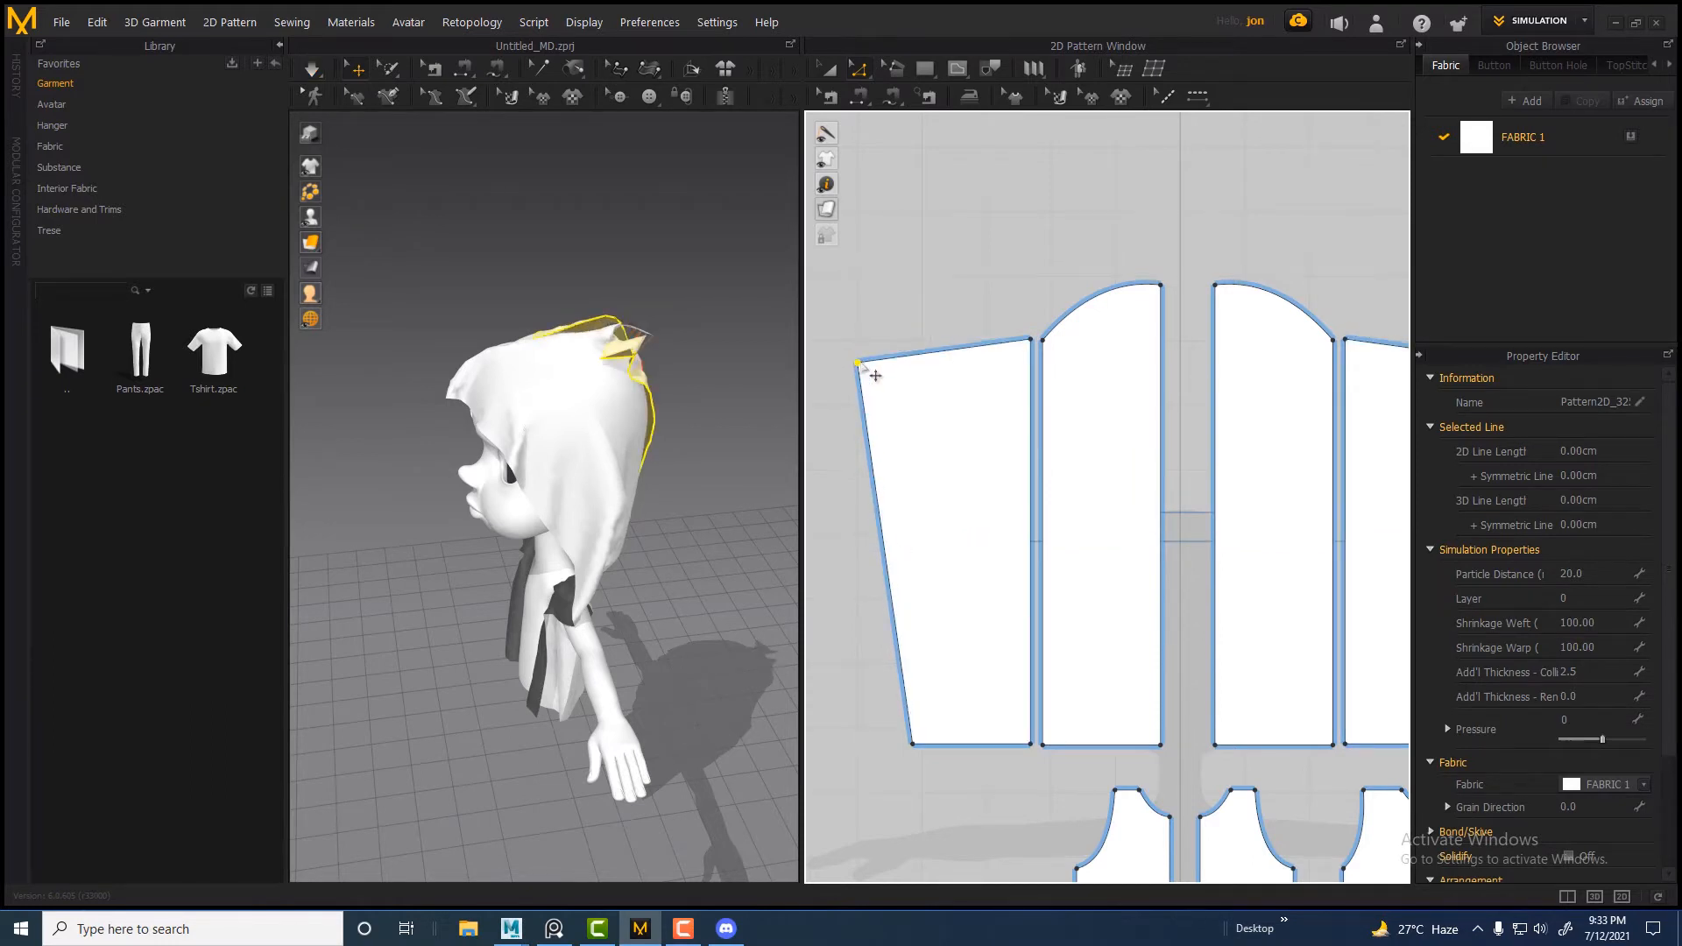
pyautogui.click(1031, 340)
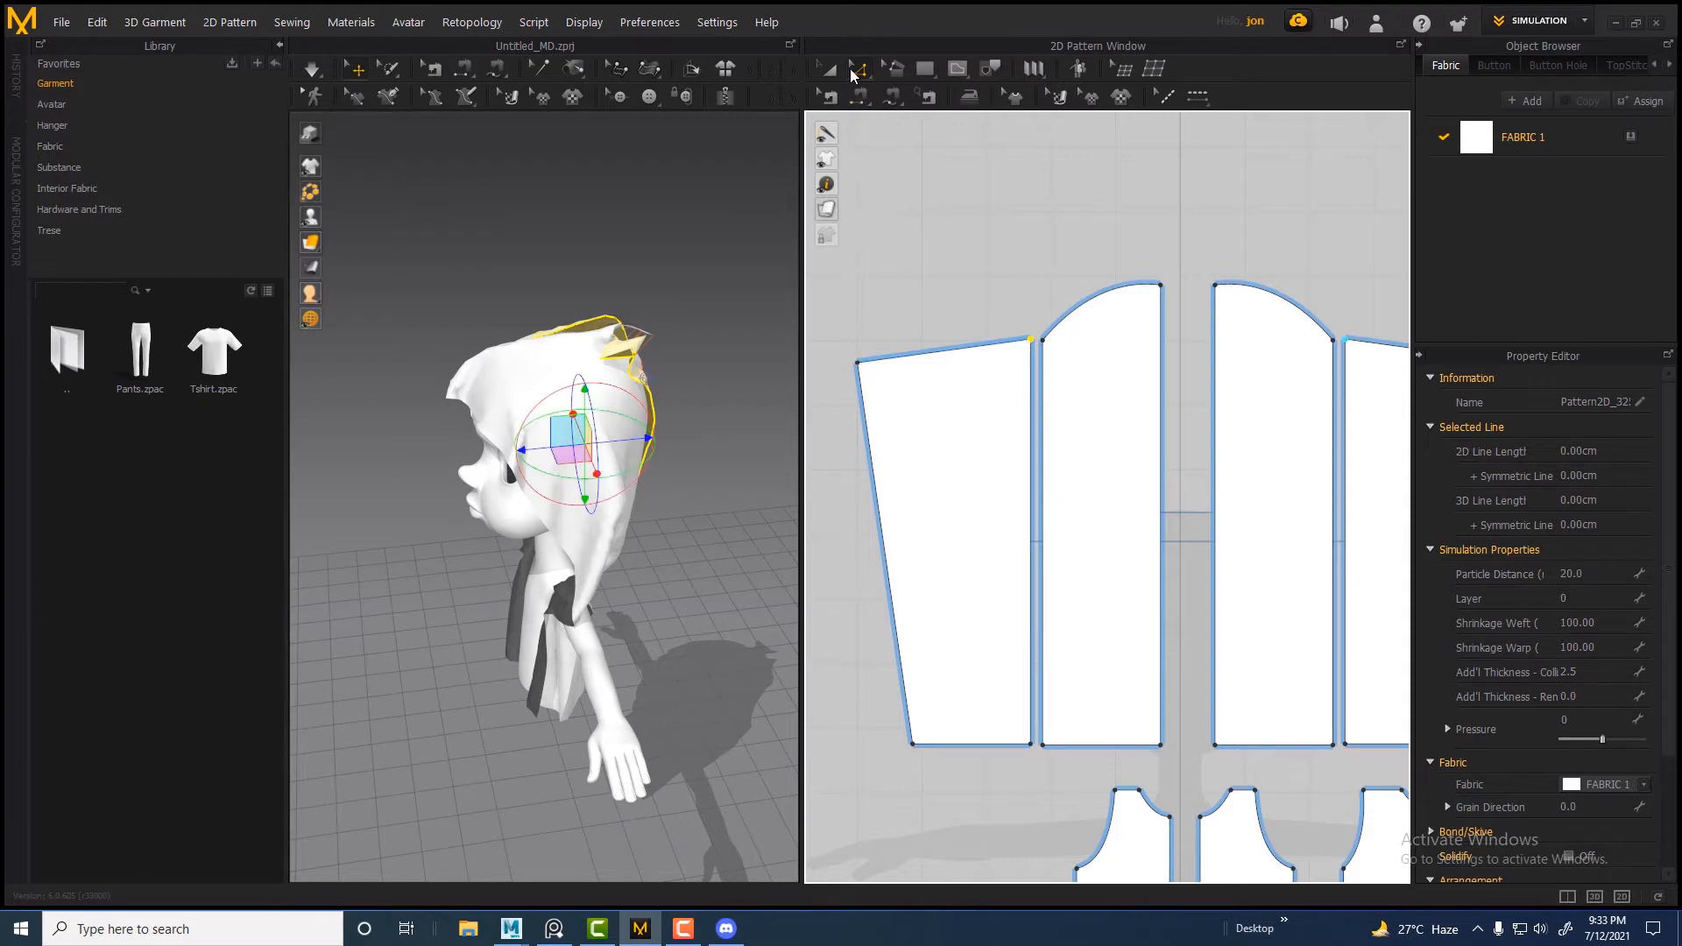
# Curve the back hood panel's top edge outward in 2D to a length of about 27.3 cm
pyautogui.click(850, 76)
pyautogui.click(894, 159)
pyautogui.click(971, 348)
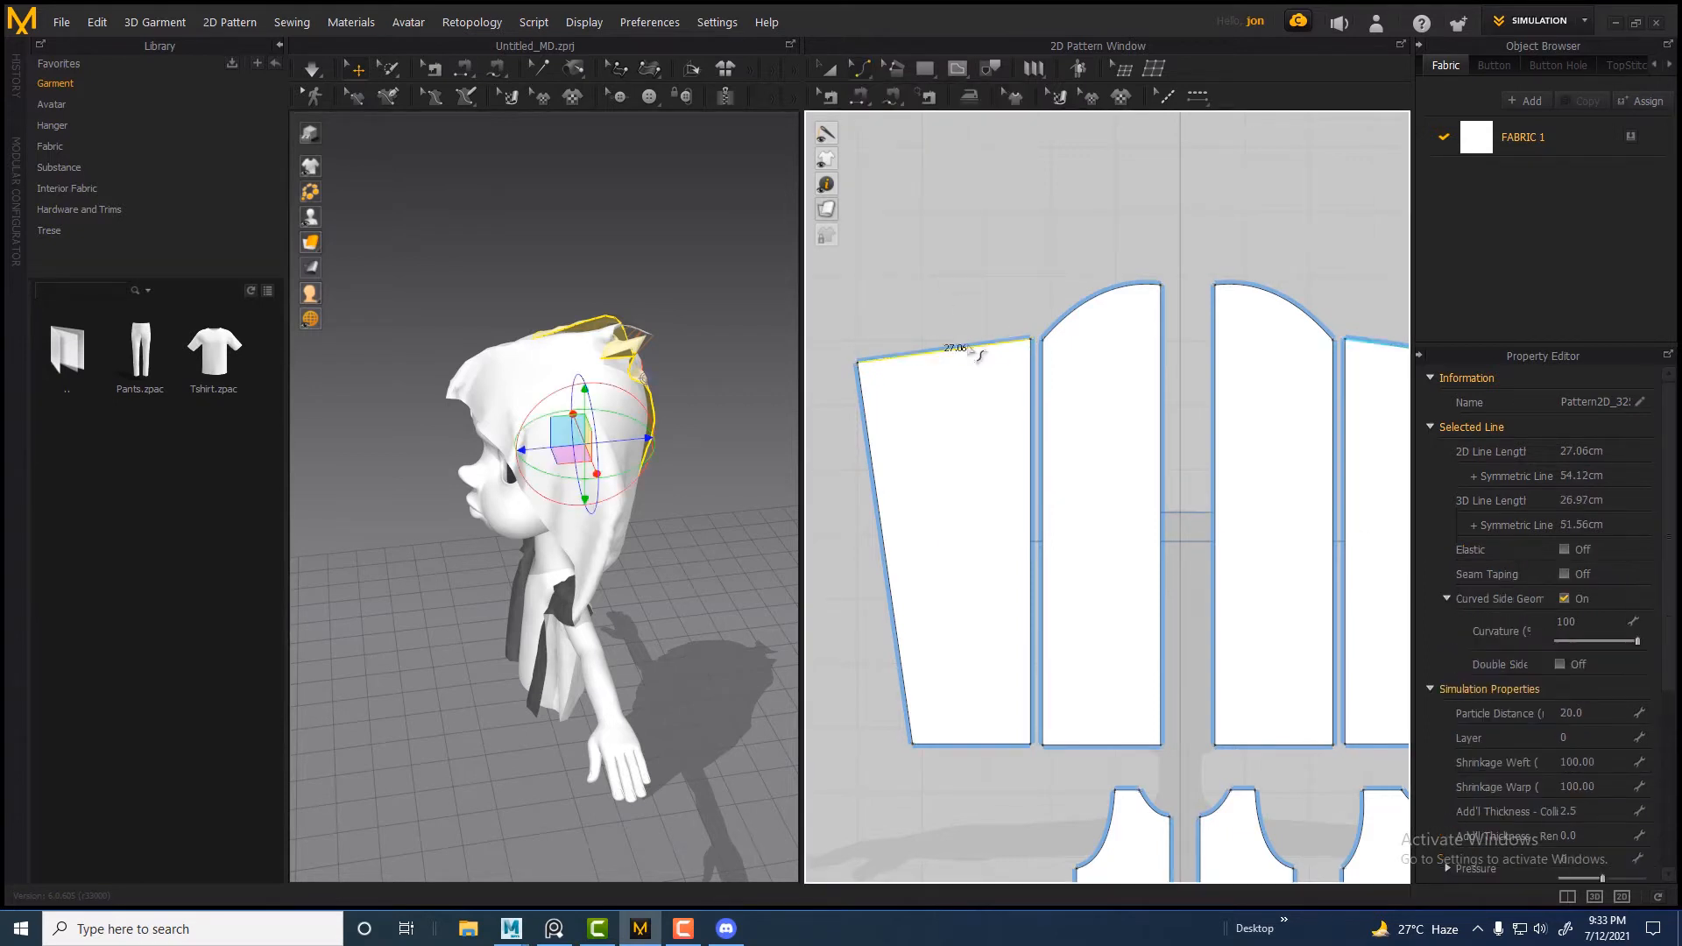
pyautogui.moveTo(973, 348); pyautogui.dragTo(921, 349)
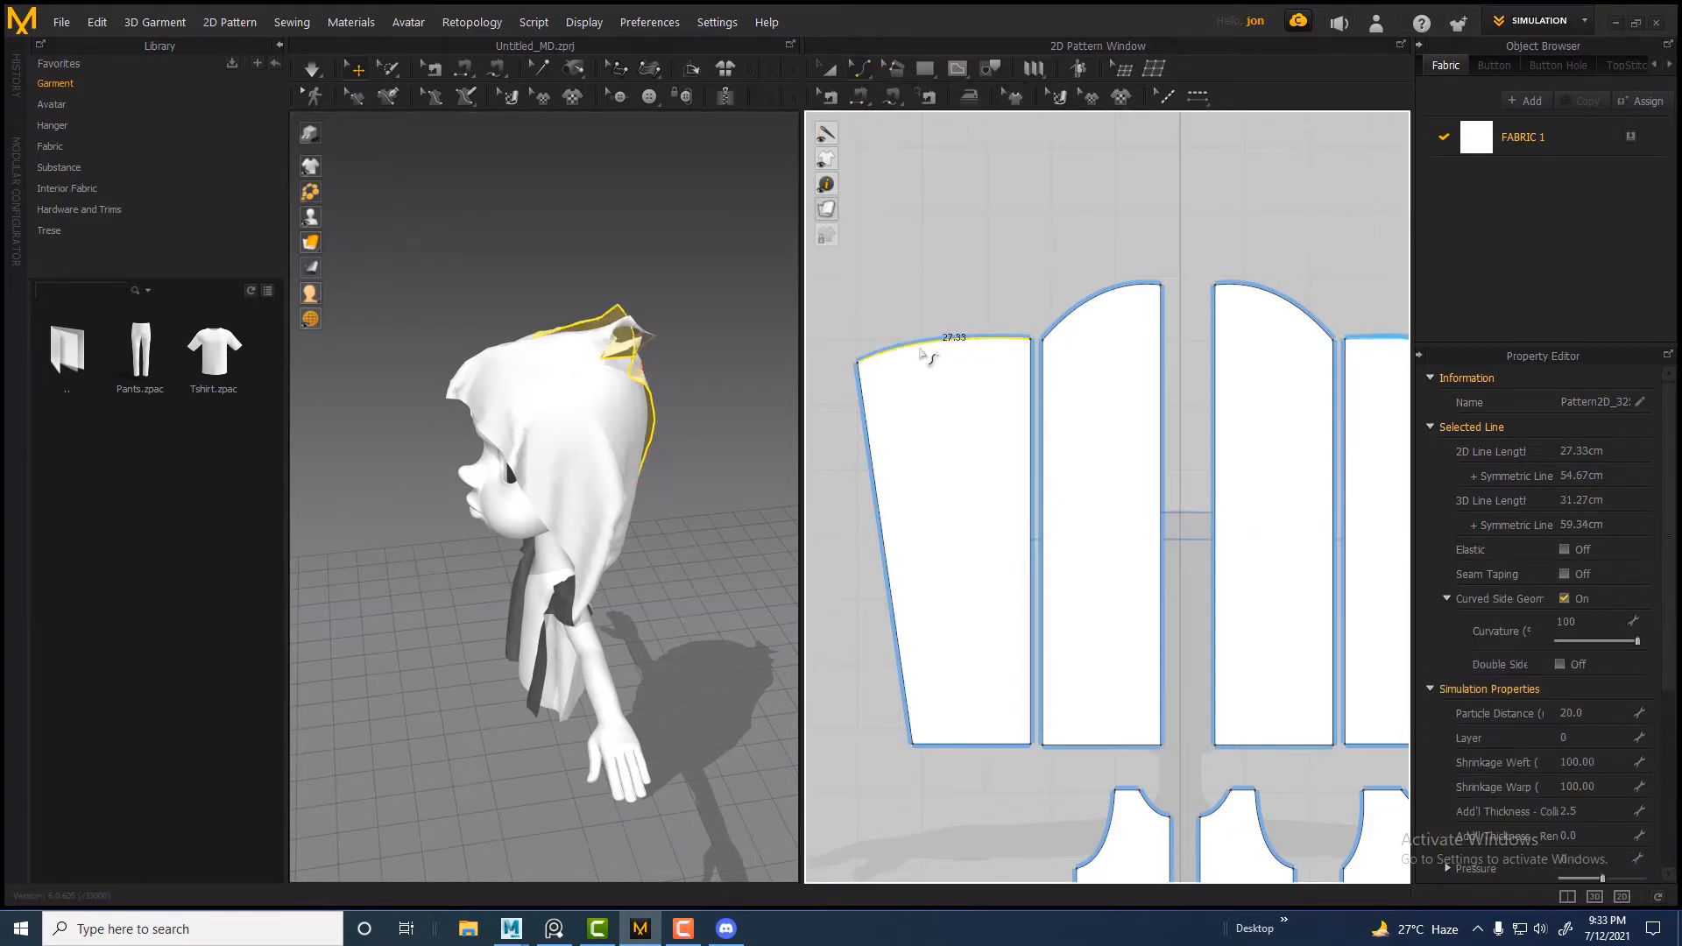
# Simulate the hood with its curved back panels and pull the front panels into place over the forehead
pyautogui.press('space')
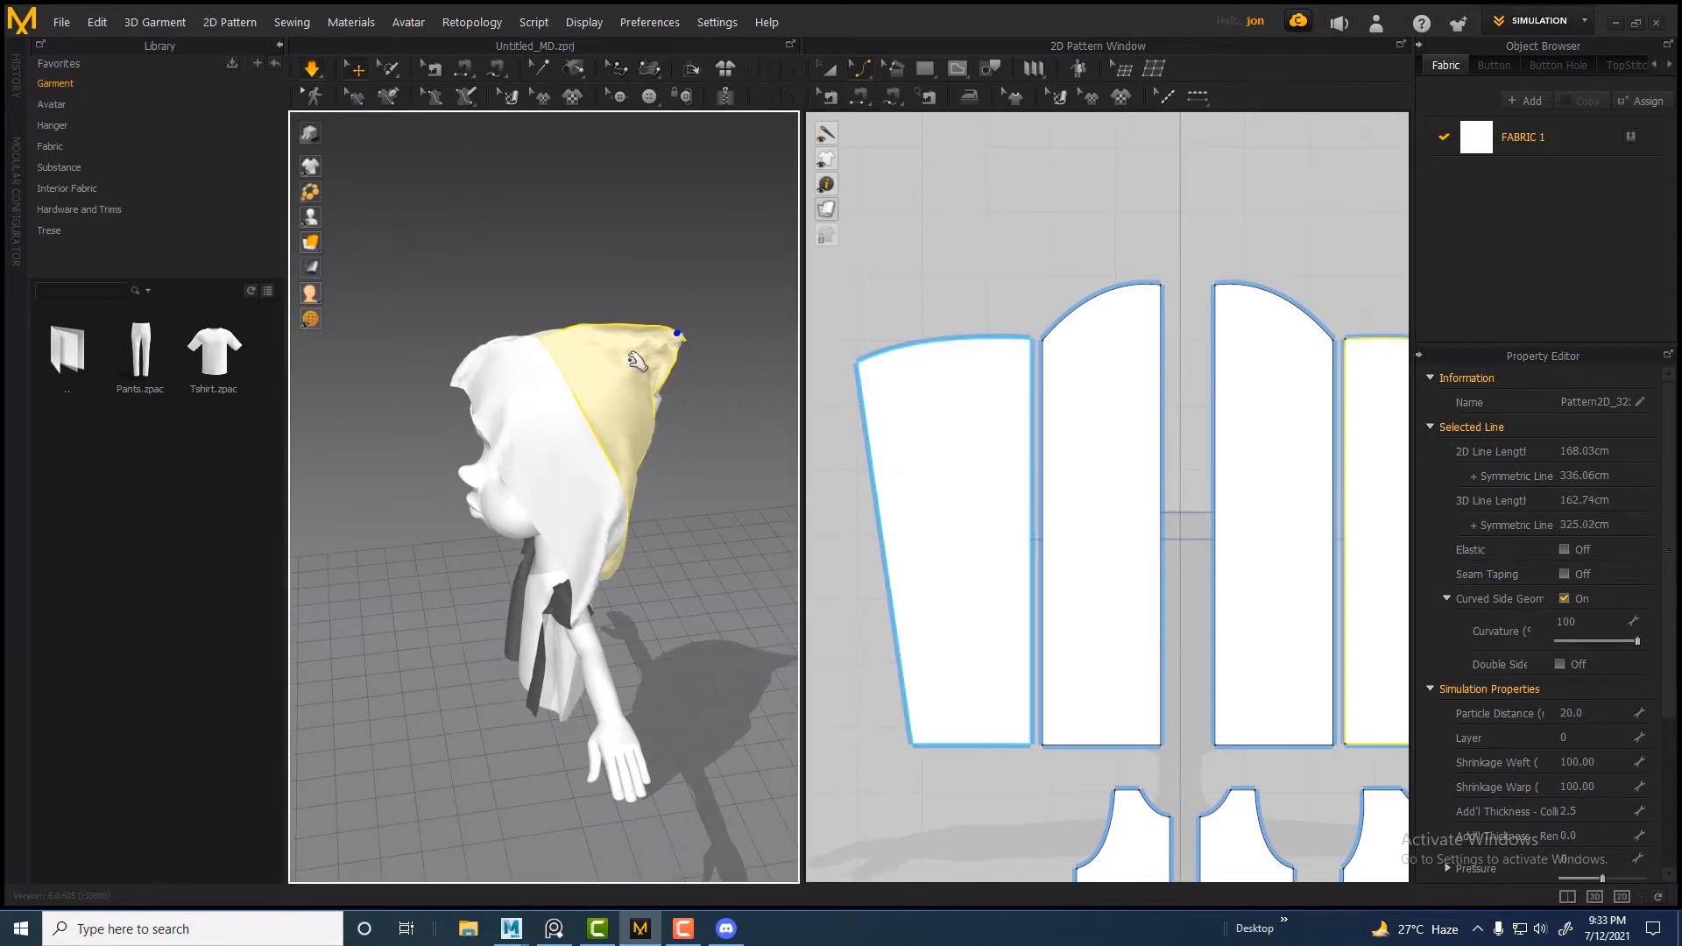
pyautogui.moveTo(637, 361); pyautogui.dragTo(657, 436, button='right')
pyautogui.moveTo(545, 382); pyautogui.dragTo(637, 417)
pyautogui.press('2')
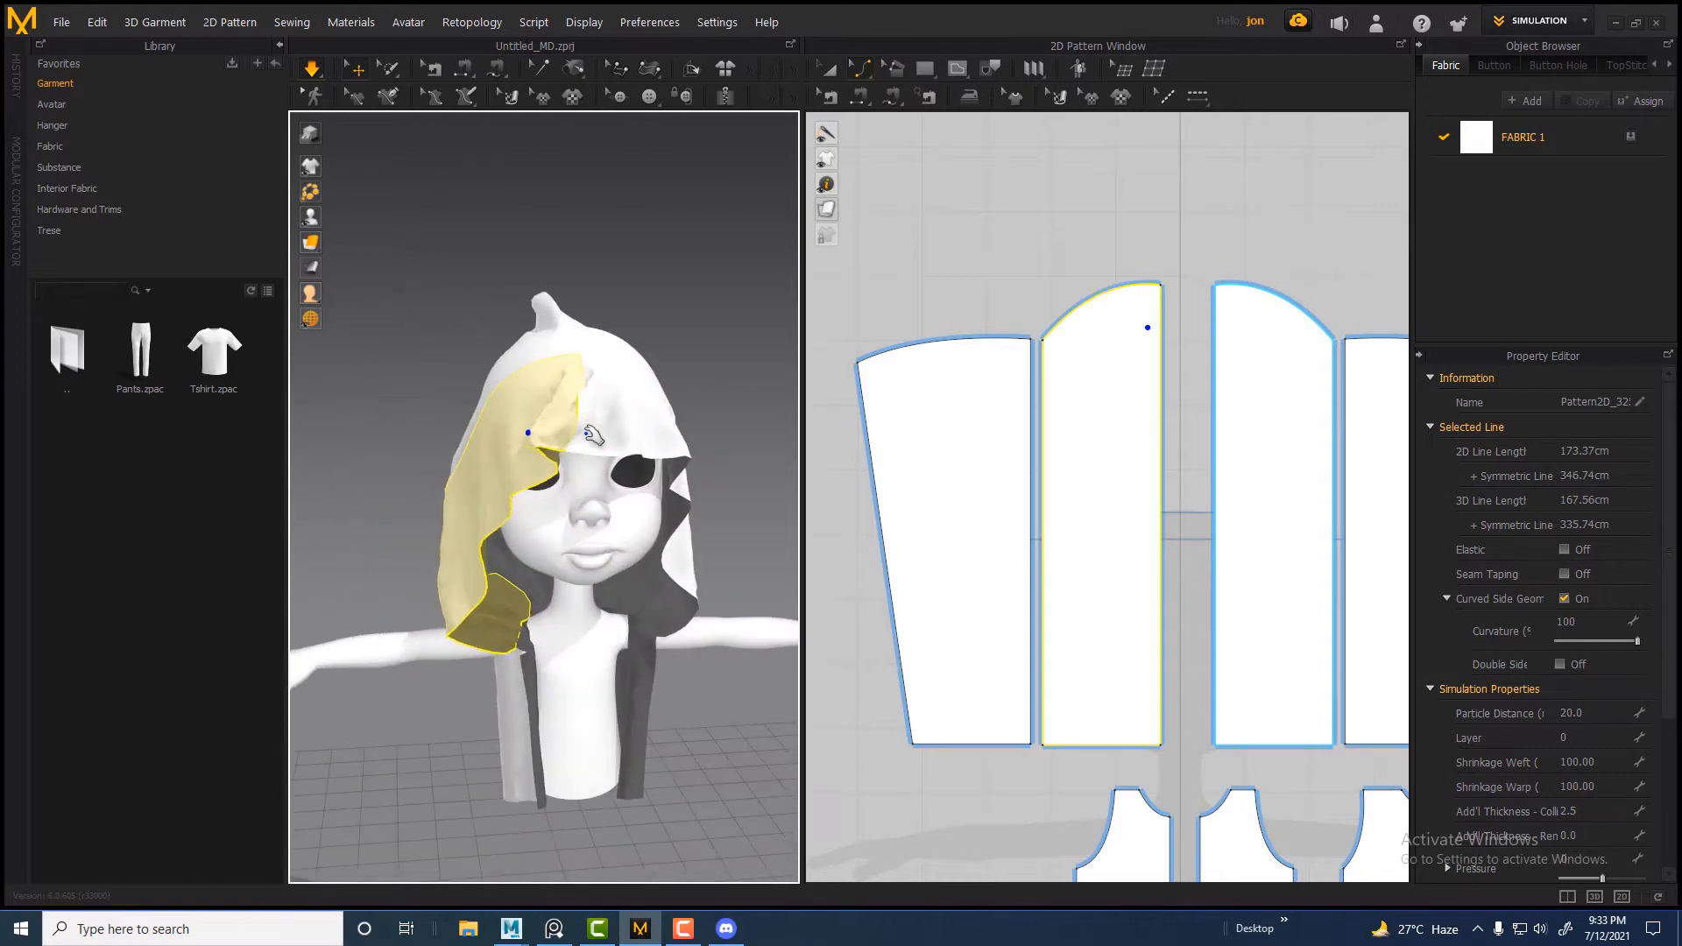
pyautogui.moveTo(584, 332); pyautogui.dragTo(611, 341)
pyautogui.moveTo(574, 300); pyautogui.dragTo(583, 372, button='right')
pyautogui.click(593, 366)
pyautogui.click(596, 410)
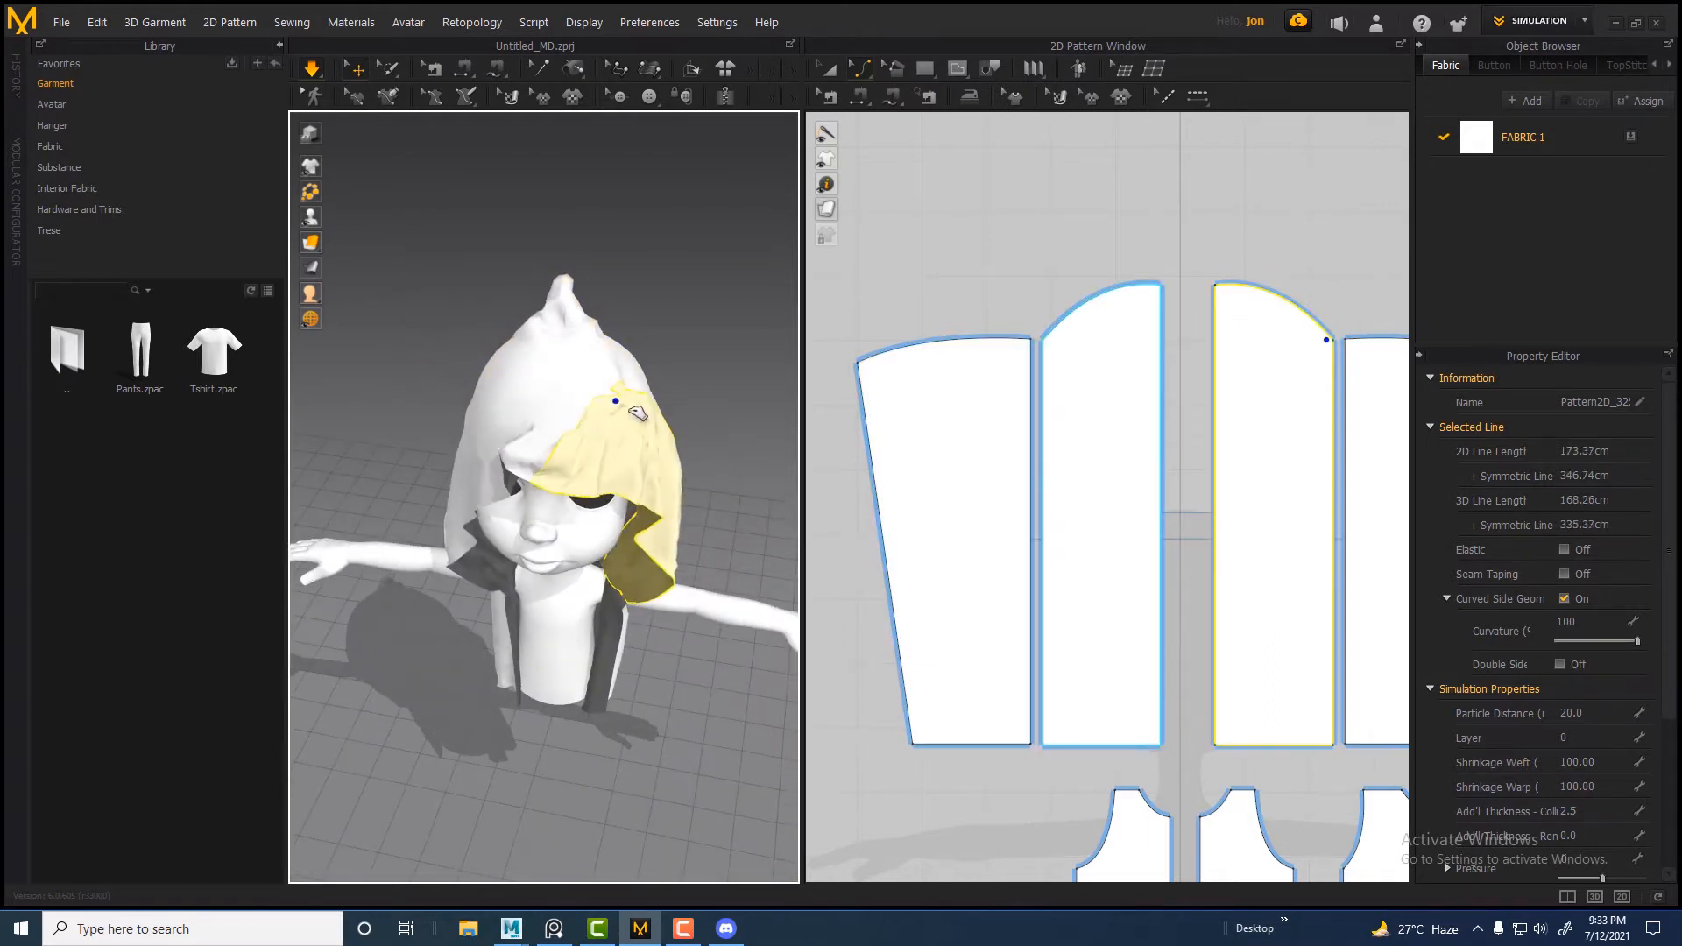
# Pull the hood's crown and both sides of its front edge forward while the simulation runs
pyautogui.click(554, 337)
pyautogui.click(576, 394)
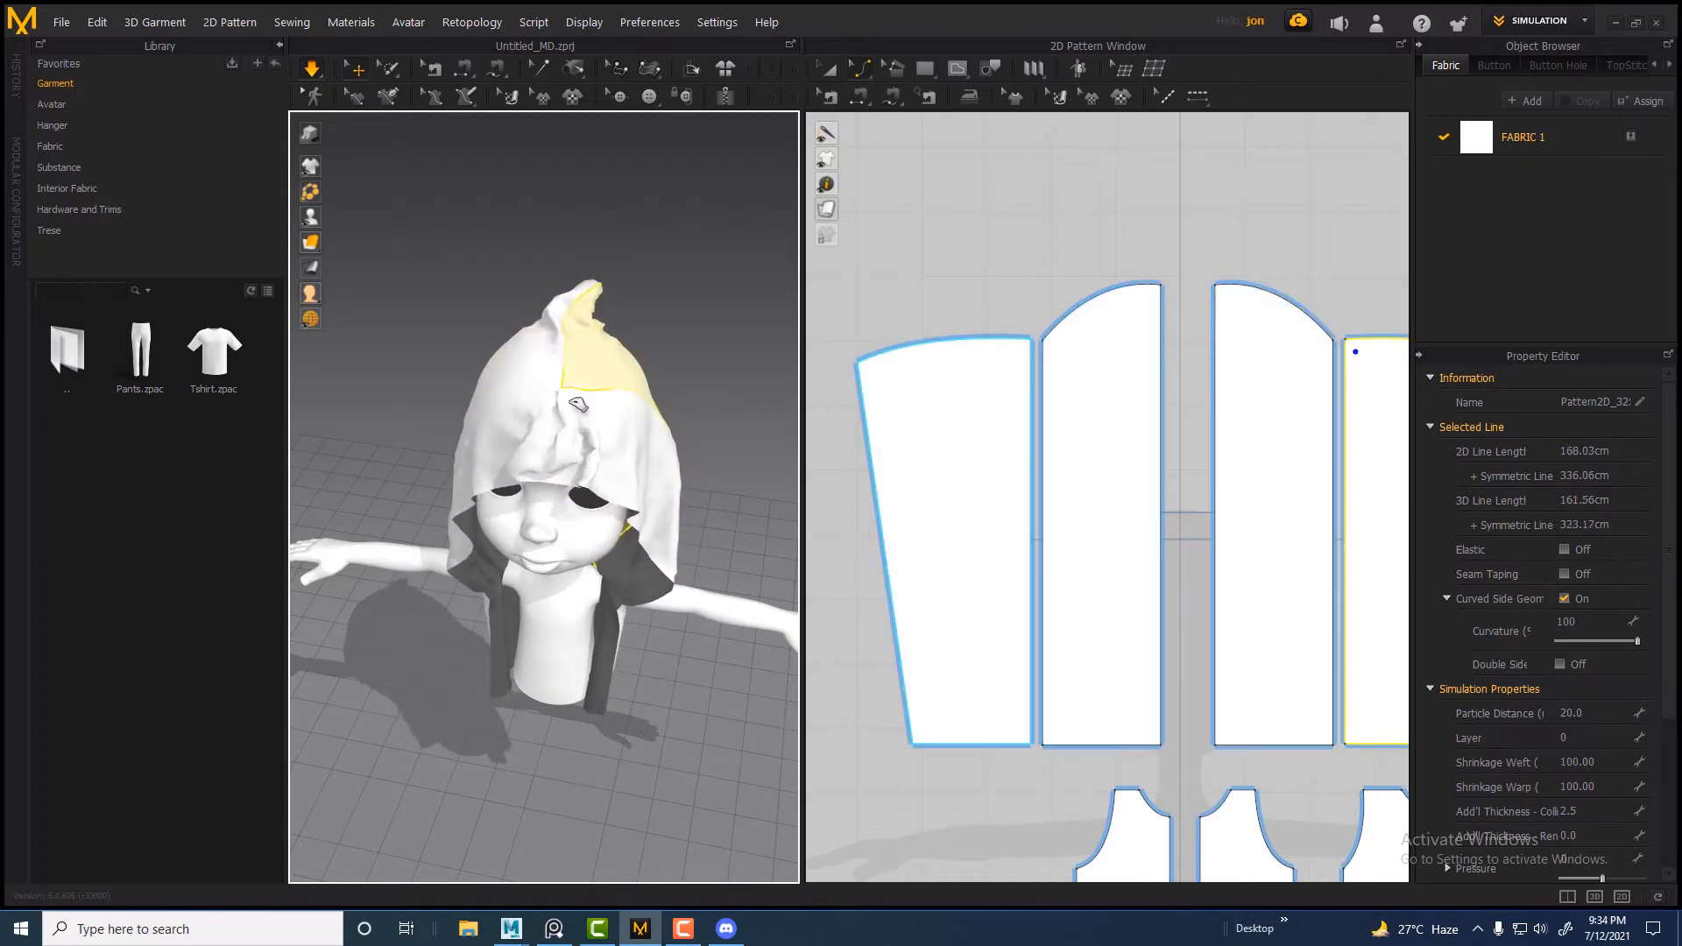
pyautogui.moveTo(575, 405); pyautogui.dragTo(556, 473, button='right')
pyautogui.click(639, 465)
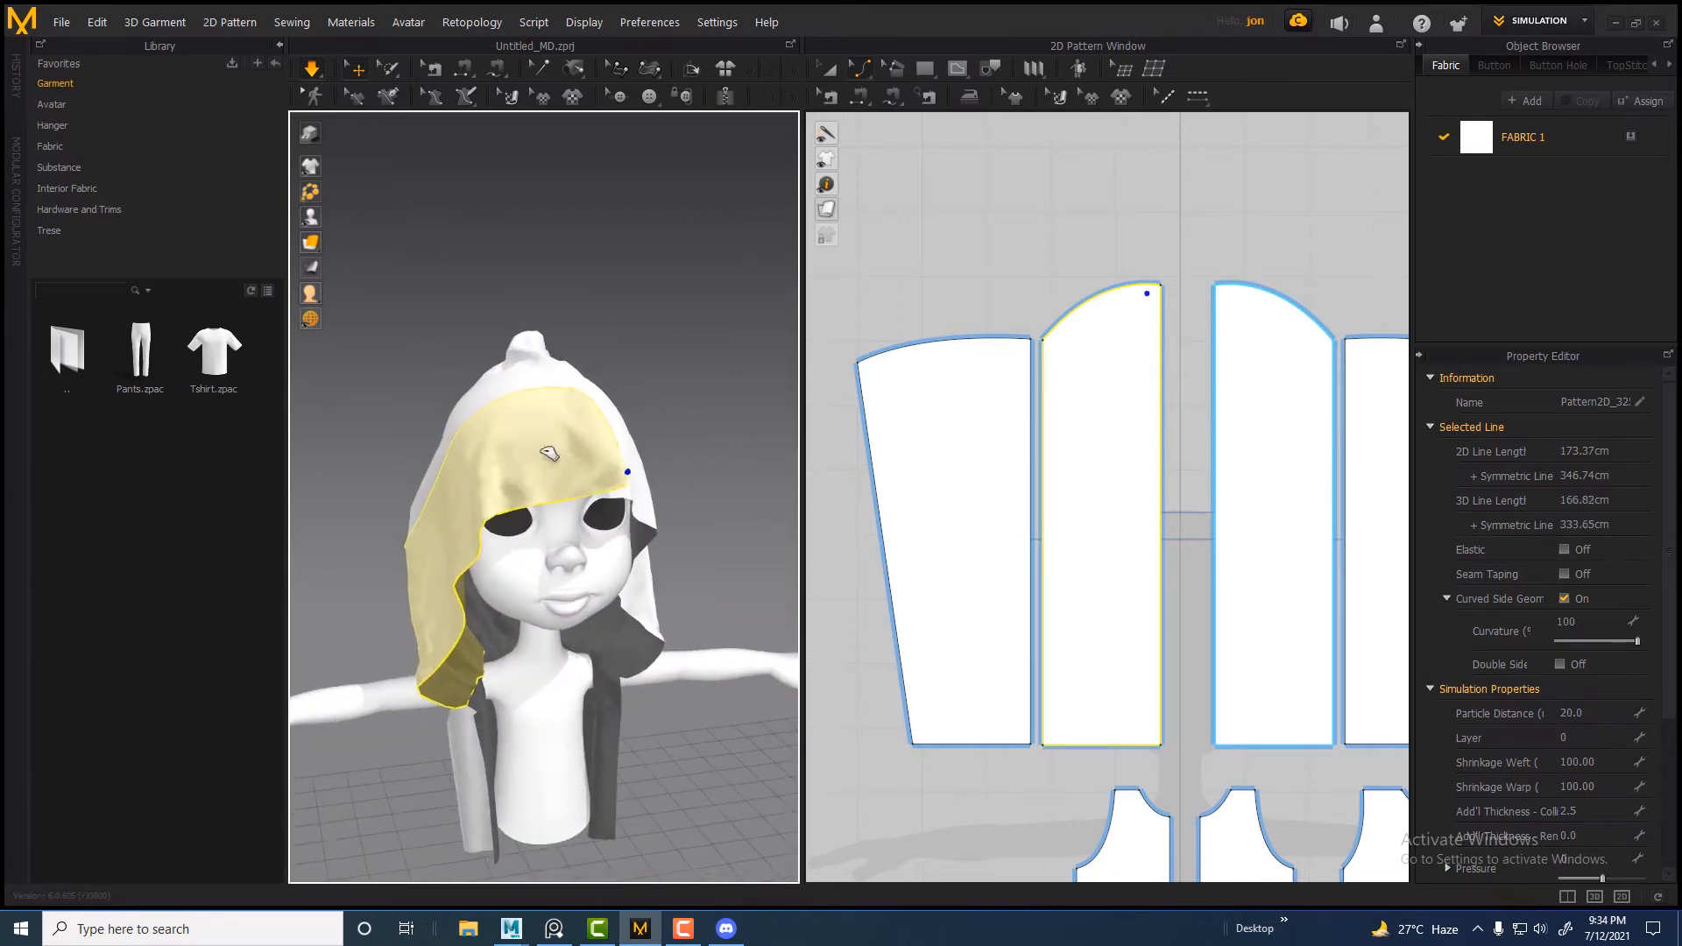
pyautogui.moveTo(555, 416); pyautogui.dragTo(401, 469, button='right')
pyautogui.click(547, 390)
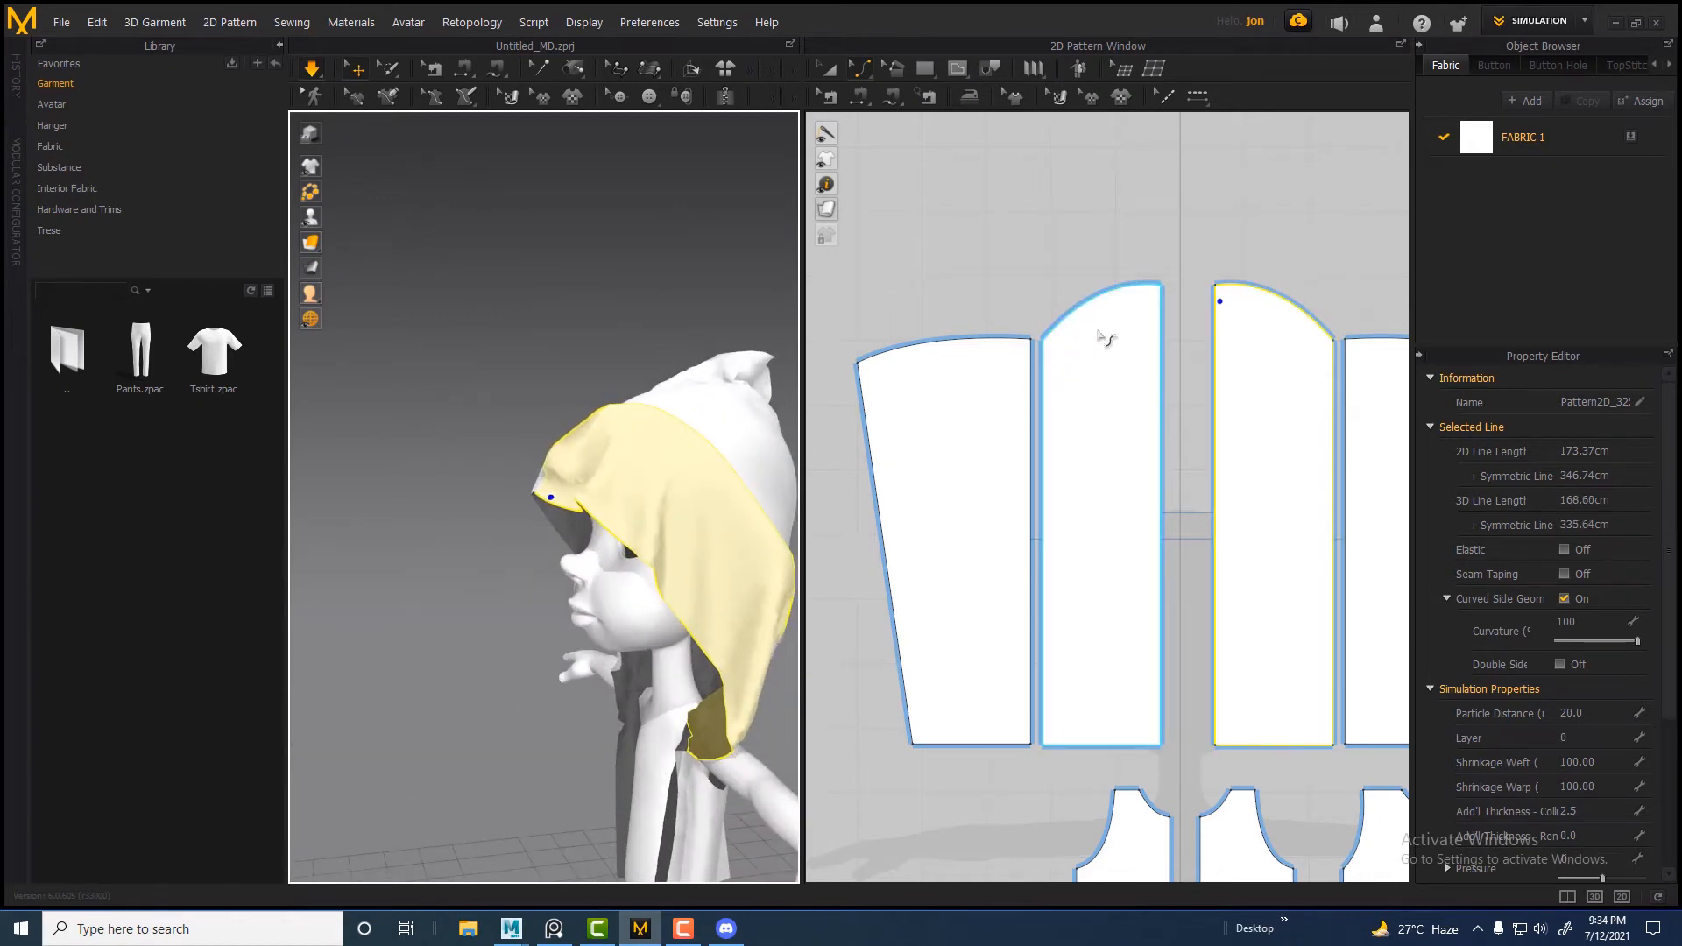
# Raise the curved top edge of the front hood panels in 2D to make the panels taller
pyautogui.click(863, 72)
pyautogui.click(891, 98)
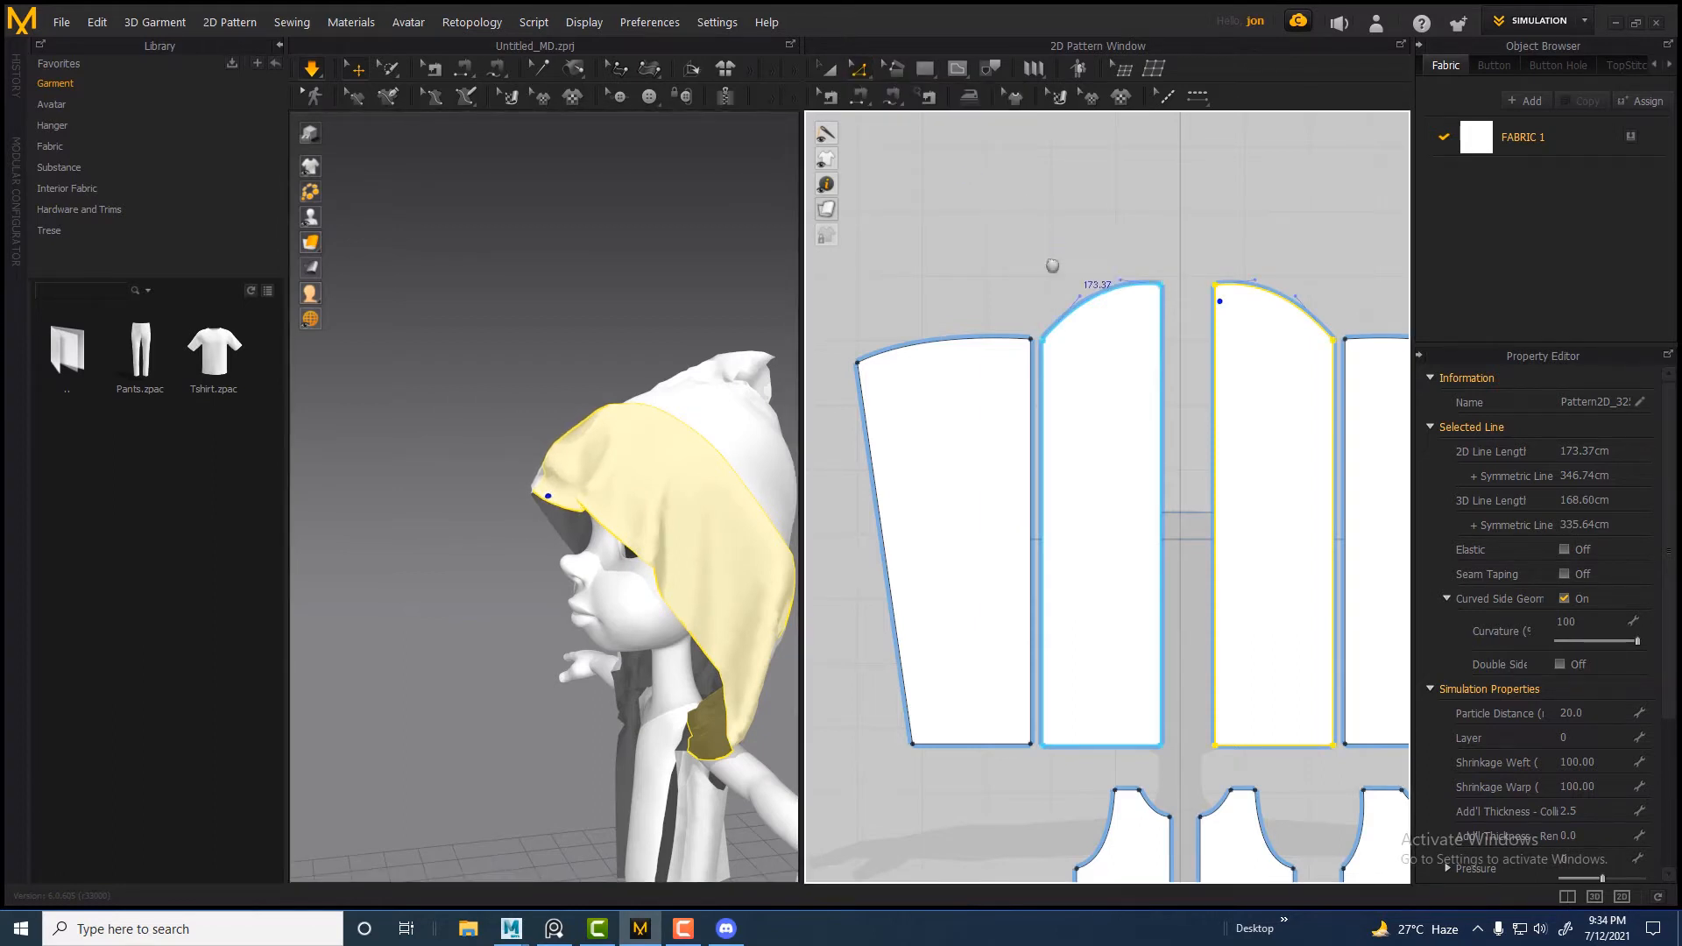
pyautogui.moveTo(1080, 281); pyautogui.dragTo(1022, 308, button='middle')
pyautogui.click(1060, 330)
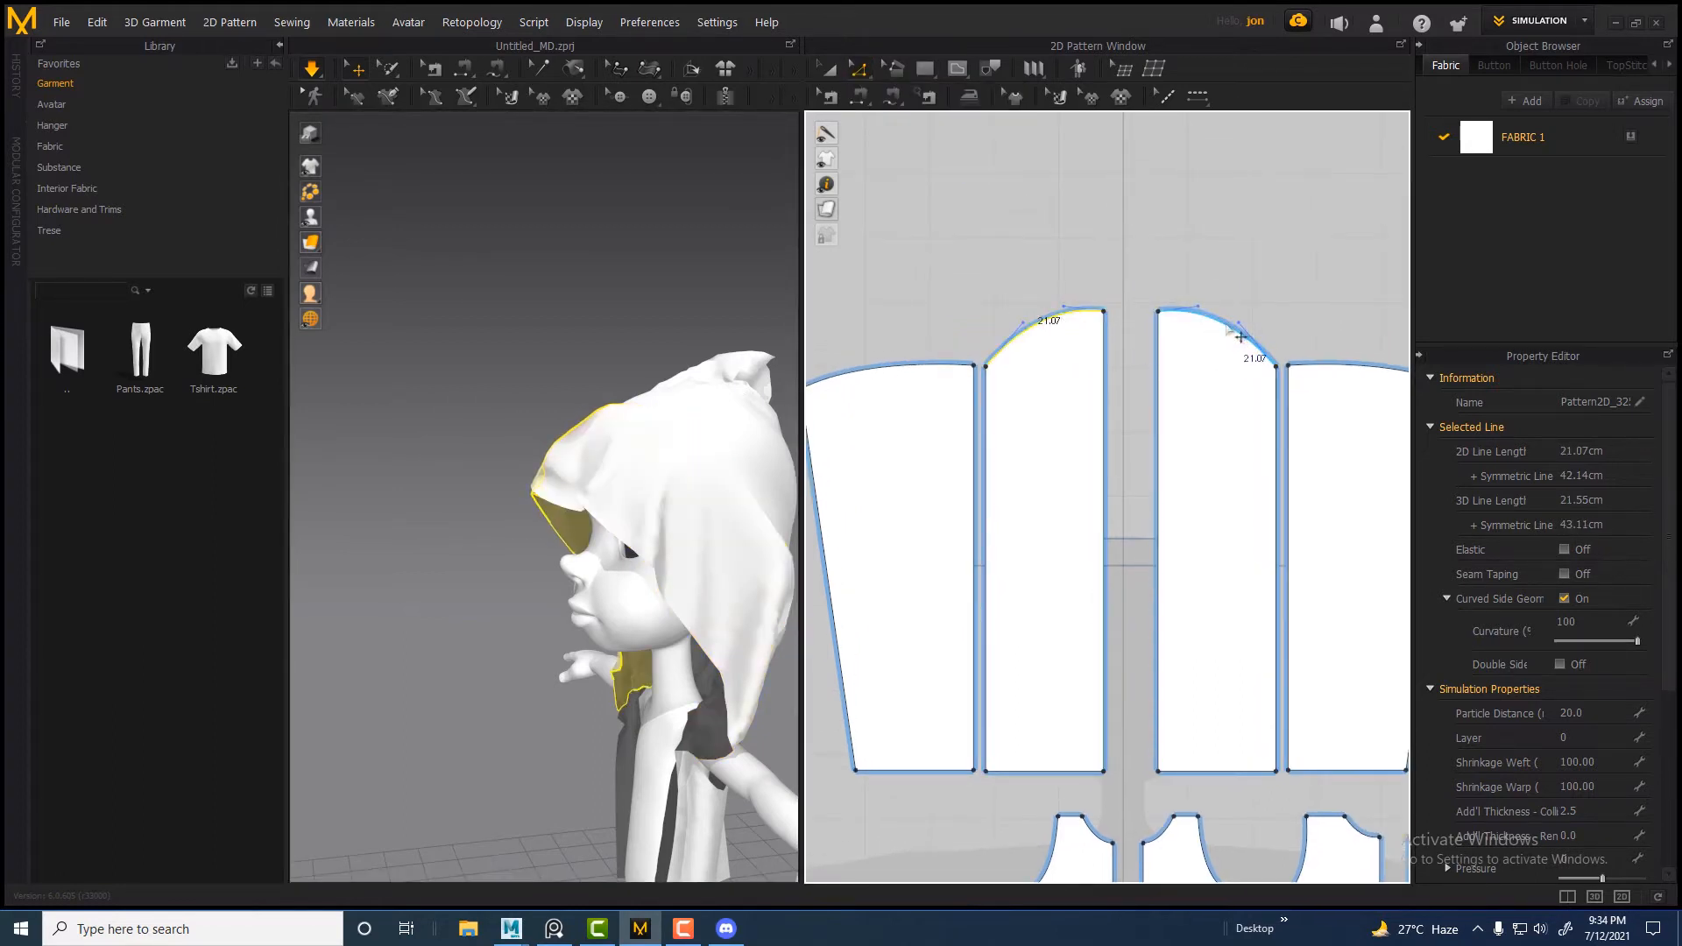
pyautogui.click(1043, 315)
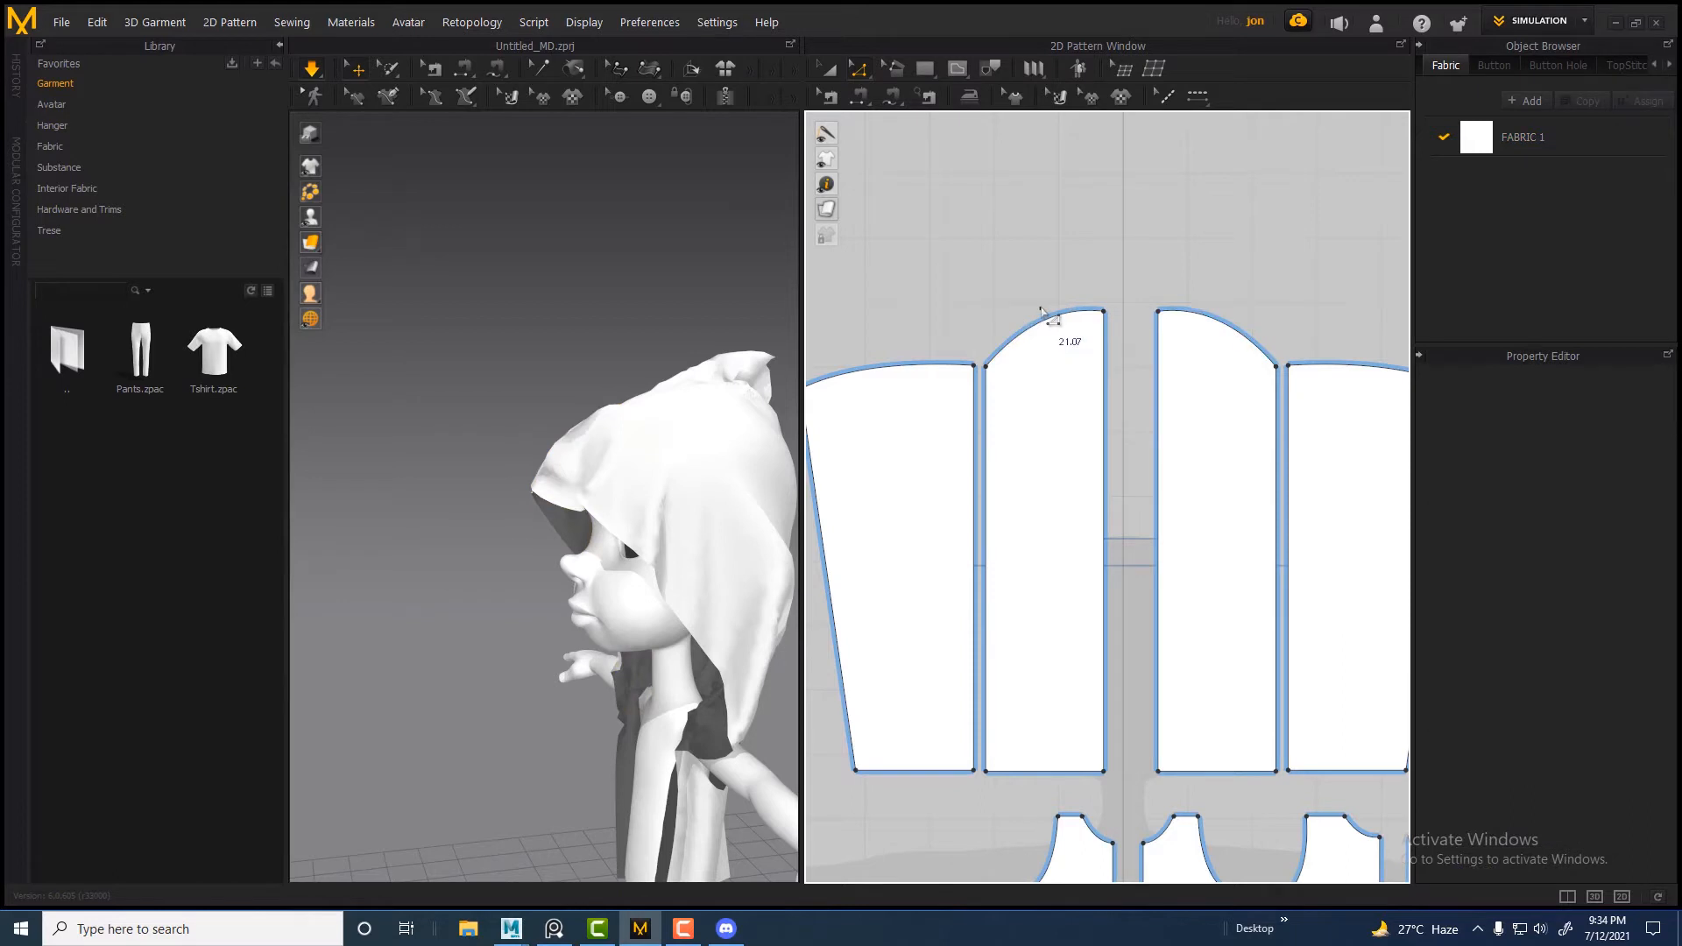
pyautogui.moveTo(1048, 320); pyautogui.dragTo(1054, 290)
# Simulate the lengthened front hood panels and pull their front edge forward from both sides
pyautogui.click(313, 70)
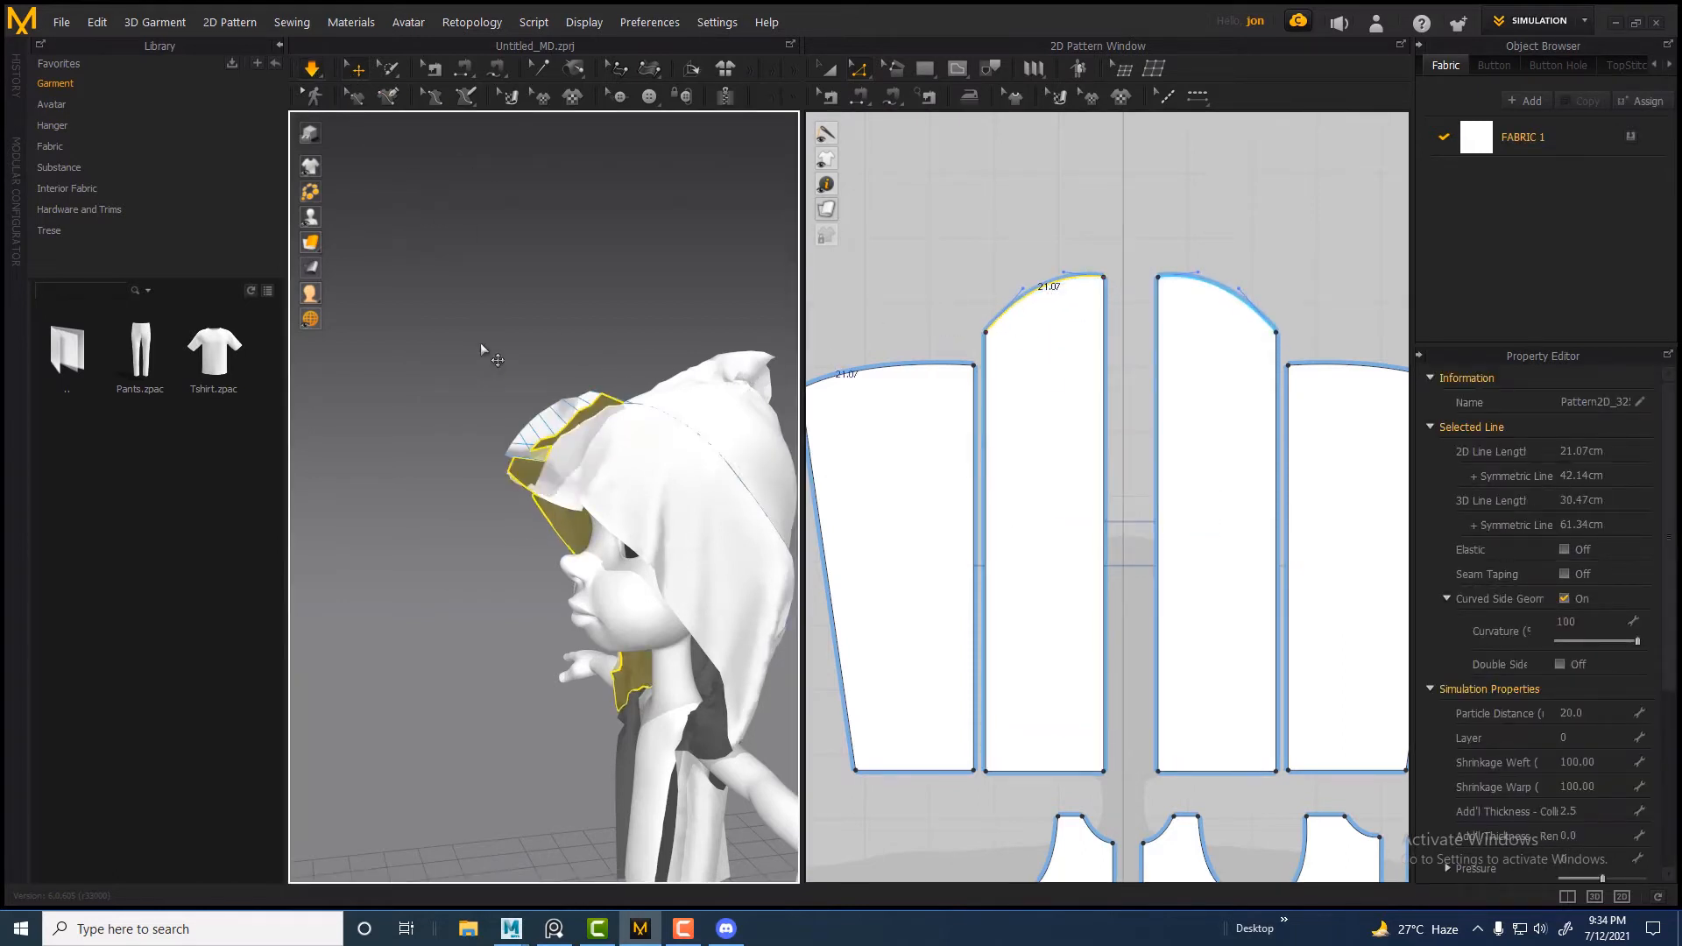
pyautogui.click(1194, 307)
pyautogui.moveTo(500, 547); pyautogui.dragTo(679, 565, button='right')
pyautogui.moveTo(470, 492); pyautogui.dragTo(446, 513)
pyautogui.moveTo(490, 538); pyautogui.dragTo(364, 553, button='right')
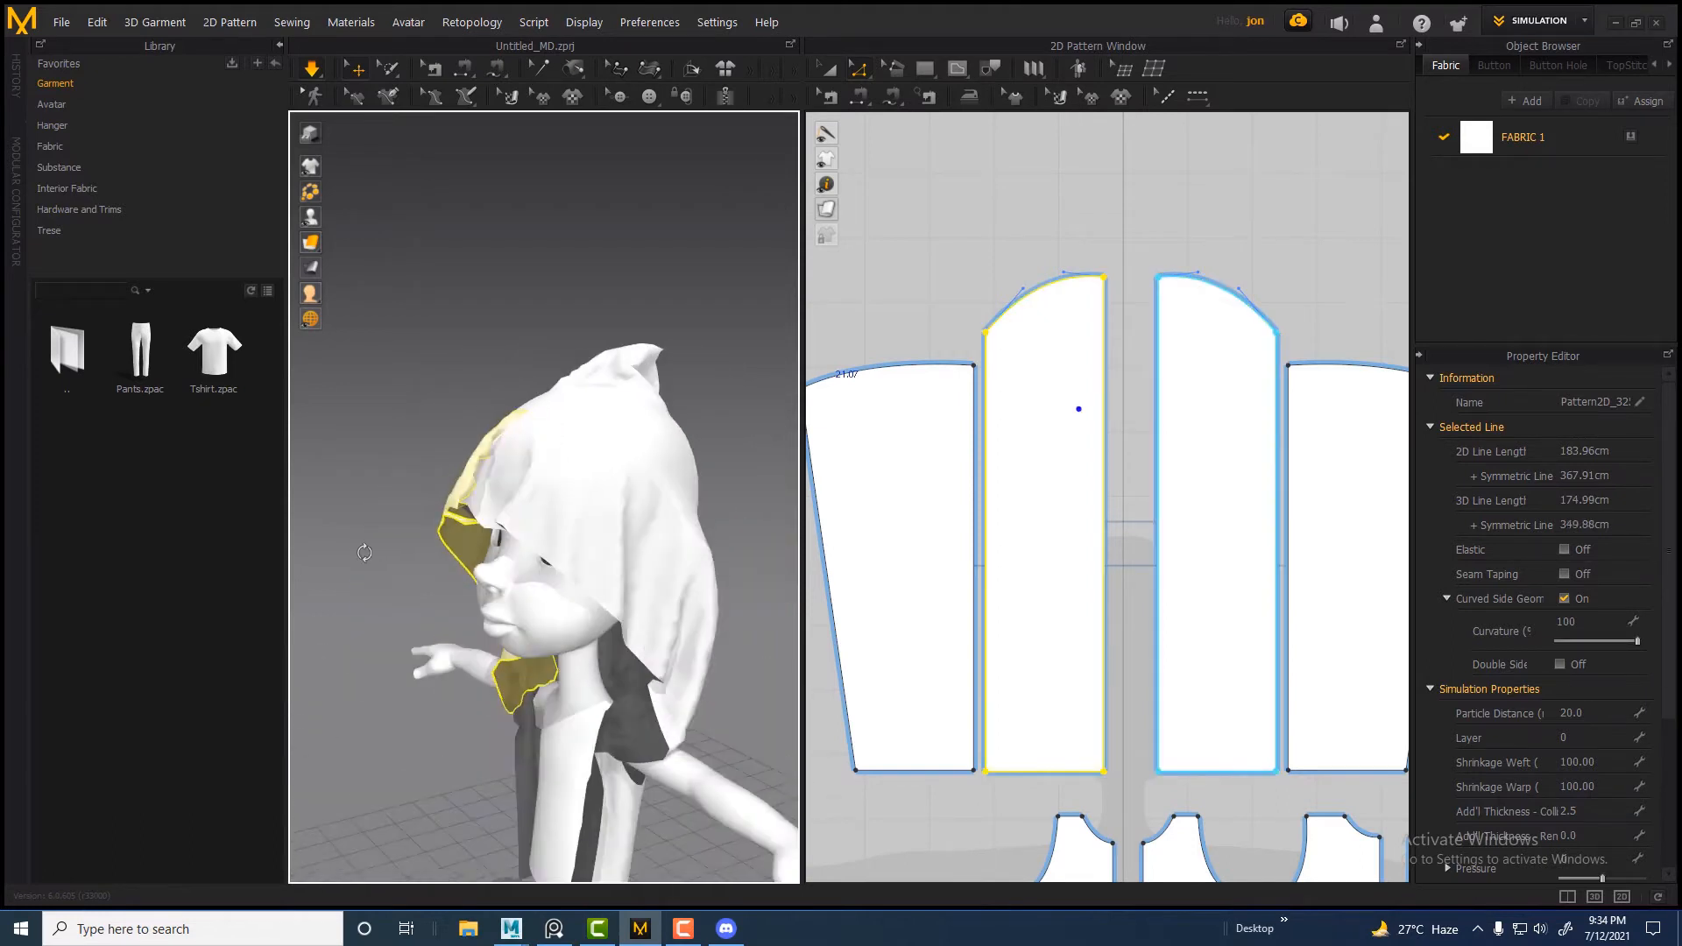
pyautogui.click(483, 482)
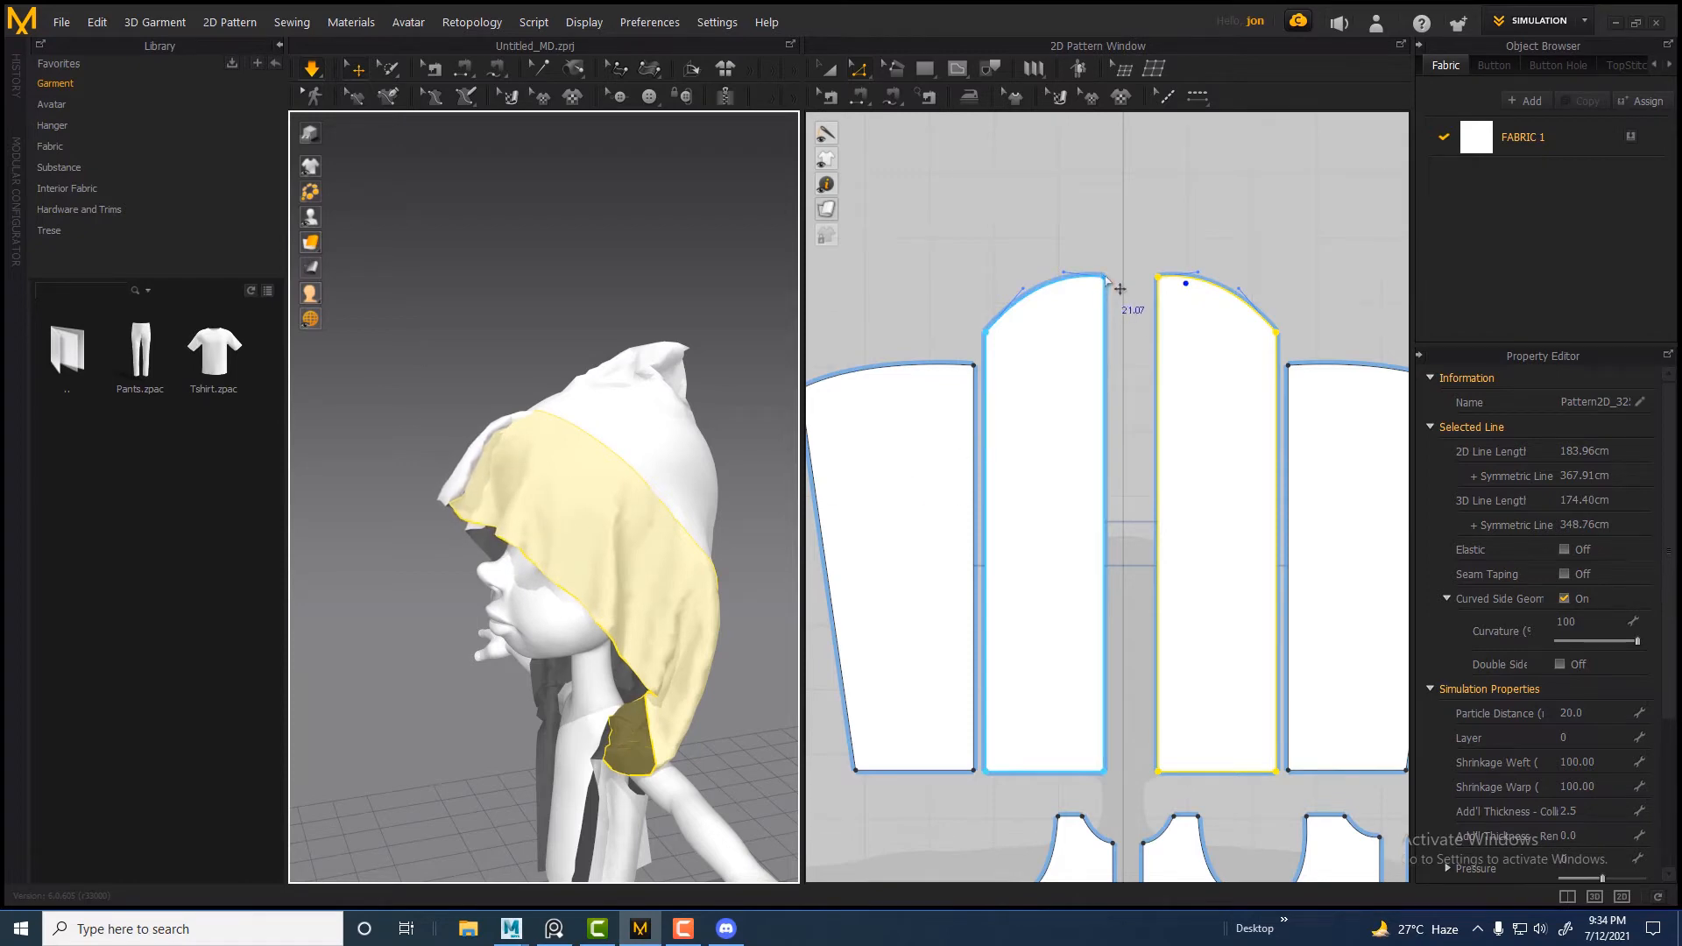
# Move the front hood panels' top inner corner toward the centre line and pull the widened front edge down over the forehead
pyautogui.moveTo(1105, 279); pyautogui.dragTo(1124, 280)
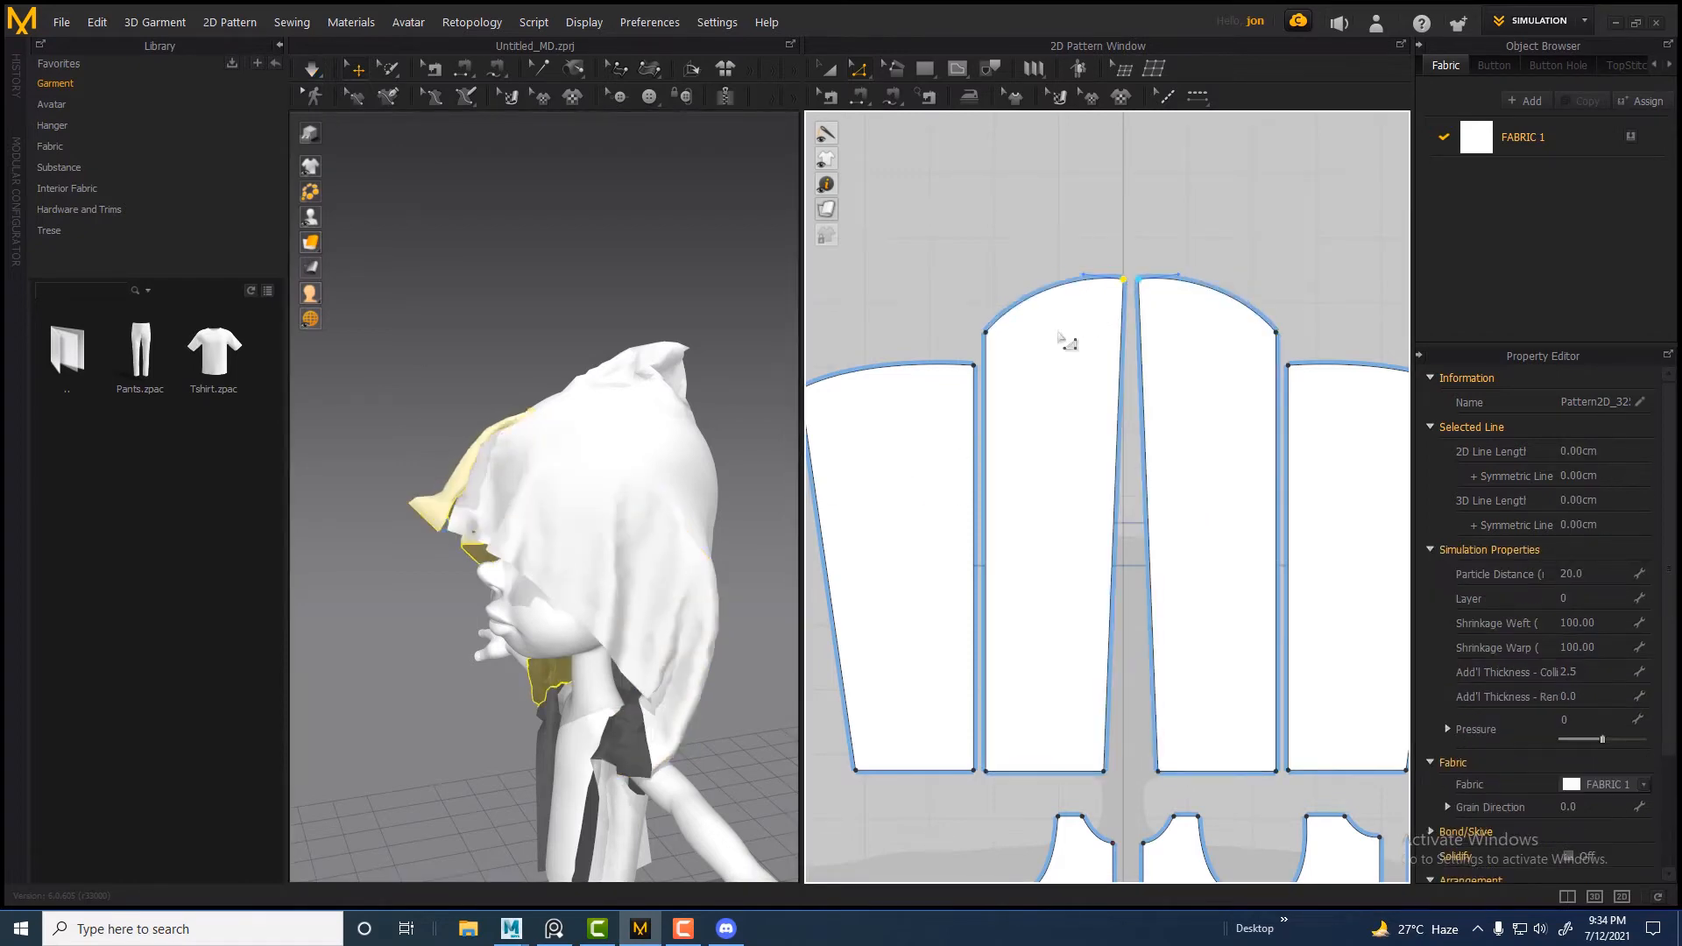
pyautogui.moveTo(464, 499); pyautogui.dragTo(469, 525)
pyautogui.moveTo(490, 534); pyautogui.dragTo(648, 552, button='right')
pyautogui.moveTo(444, 493); pyautogui.dragTo(475, 547)
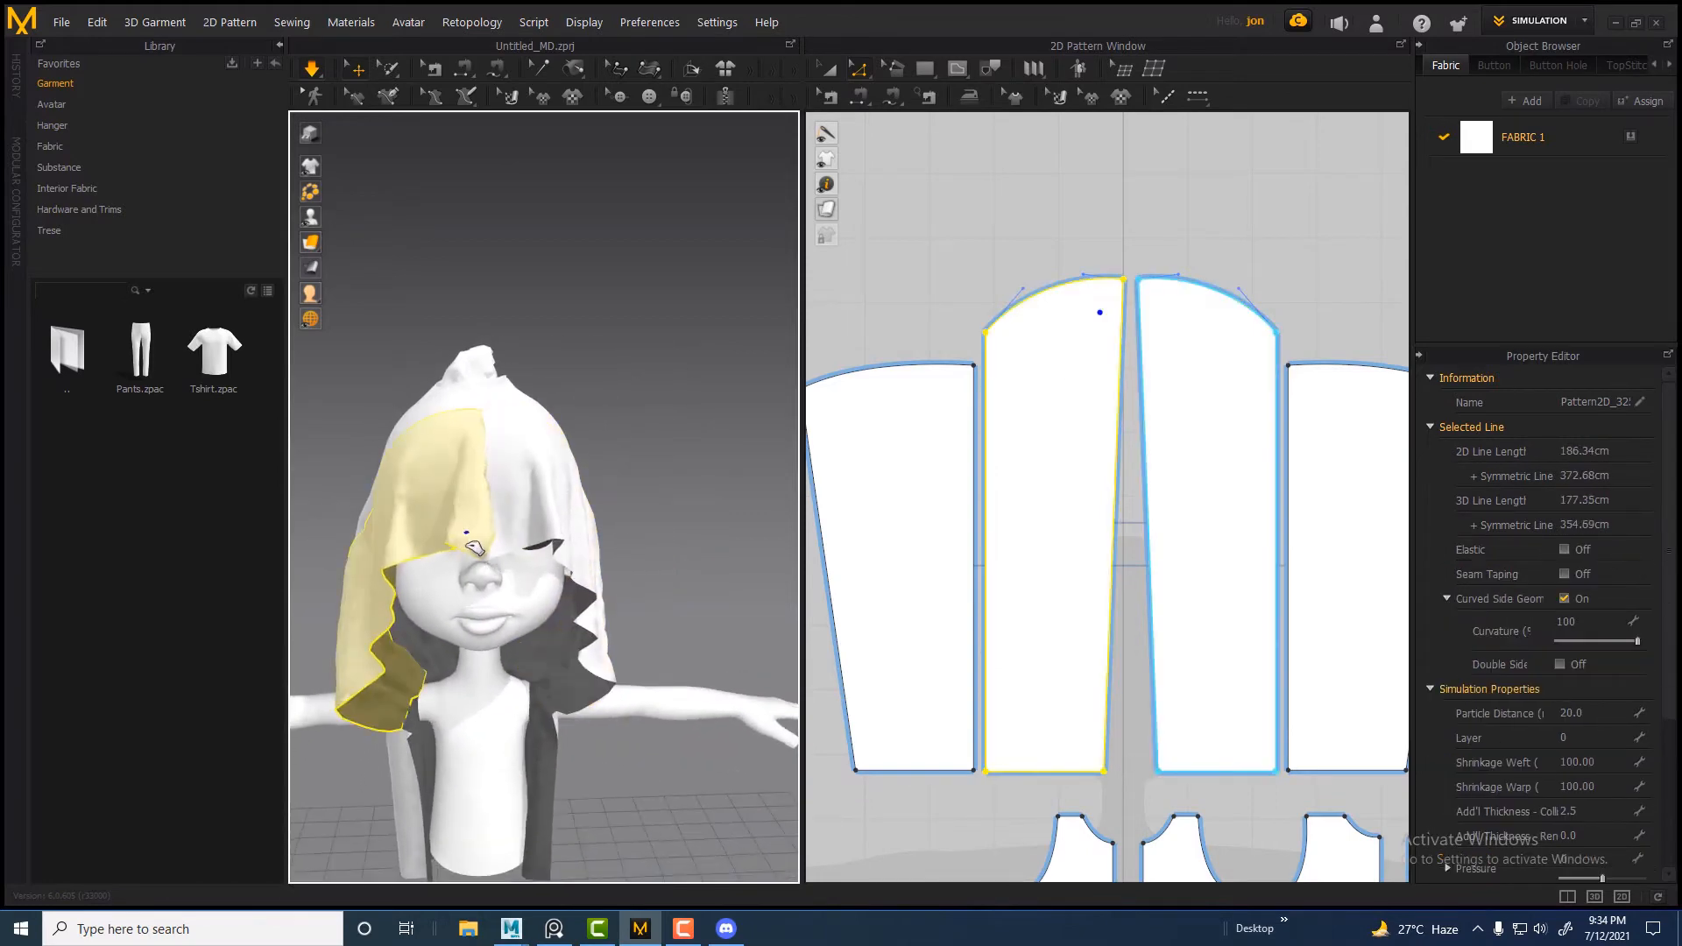
pyautogui.moveTo(533, 502); pyautogui.dragTo(416, 519, button='right')
# Spread the back and front hood panels farther apart from the centre line in the 2D layout
pyautogui.scroll(-3, 878, 502)
pyautogui.moveTo(1043, 523); pyautogui.dragTo(1152, 384, button='right')
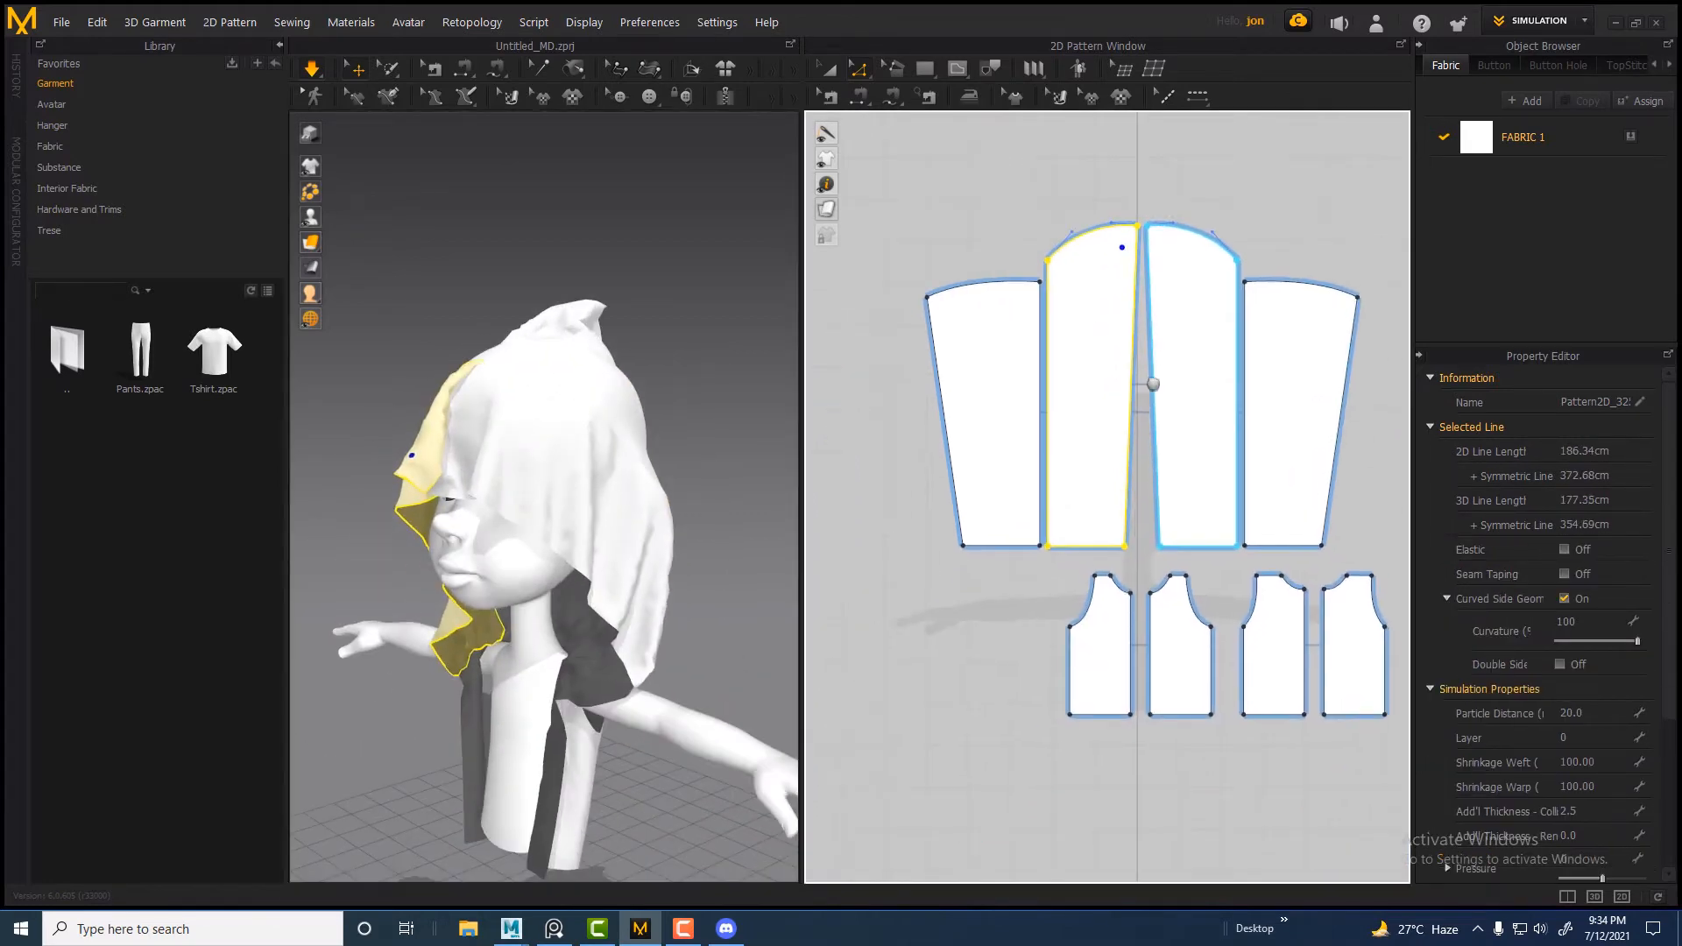
pyautogui.moveTo(1013, 386); pyautogui.dragTo(981, 388)
pyautogui.moveTo(1269, 417); pyautogui.dragTo(1327, 417)
pyautogui.moveTo(1114, 361); pyautogui.dragTo(1081, 368)
pyautogui.moveTo(1191, 390); pyautogui.dragTo(1209, 390)
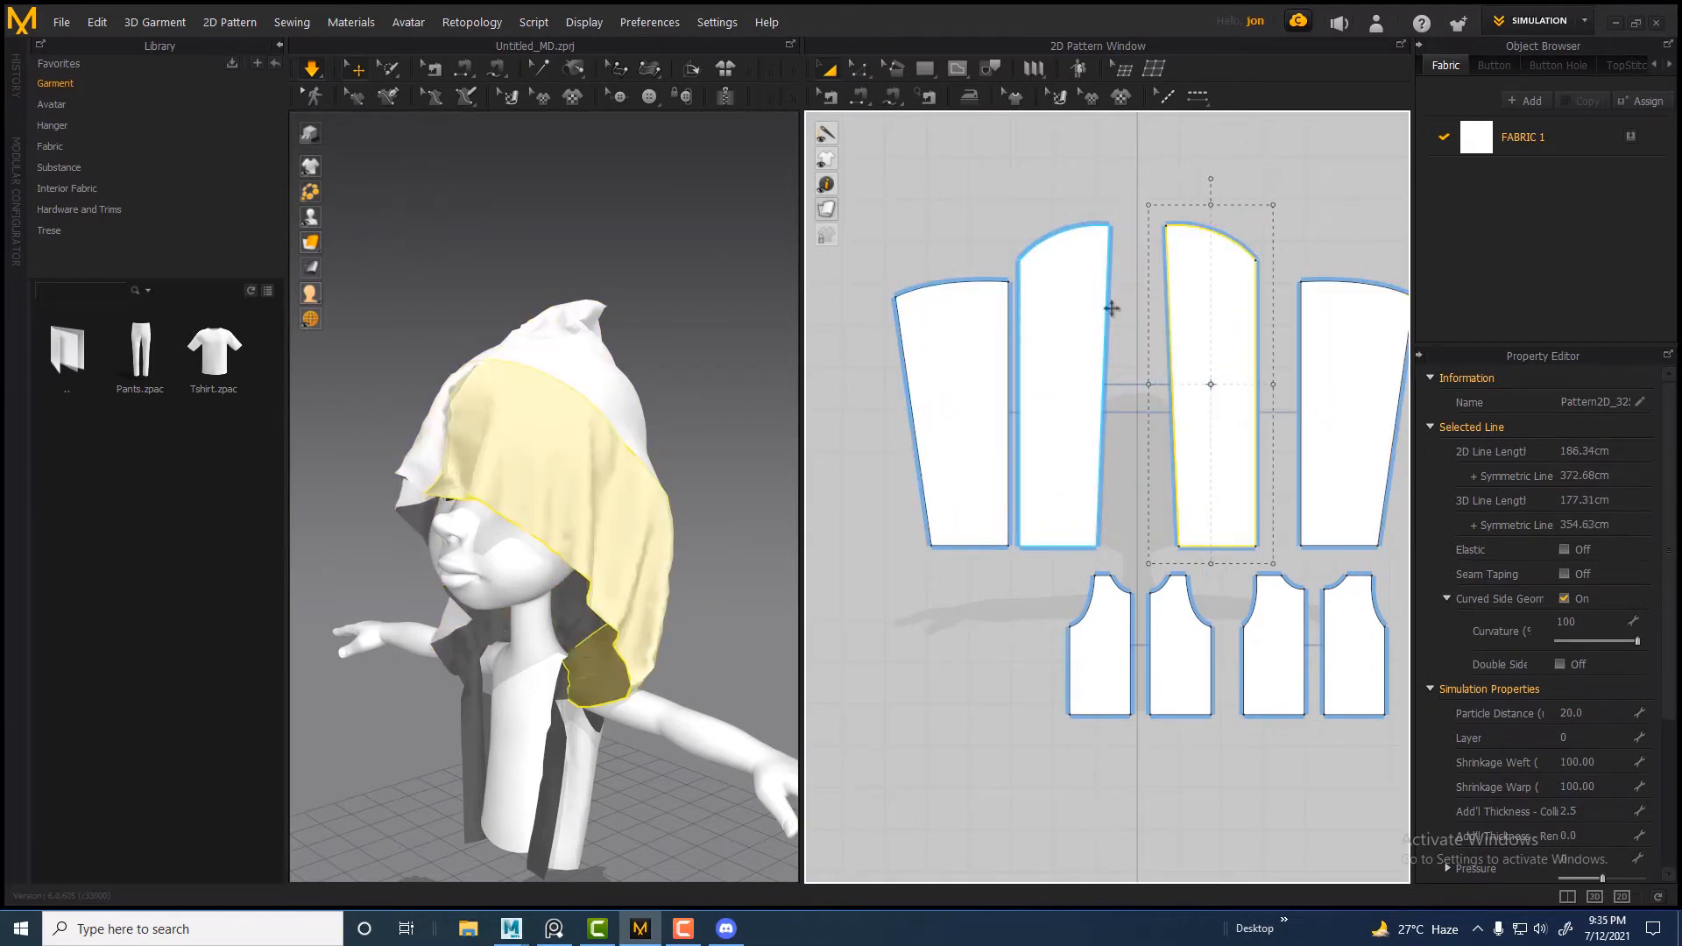
# Move the front hood panels' top inner corner farther inward, then simulate and adjust the hood's front edge
pyautogui.moveTo(1111, 226); pyautogui.dragTo(1126, 228)
pyautogui.click(312, 68)
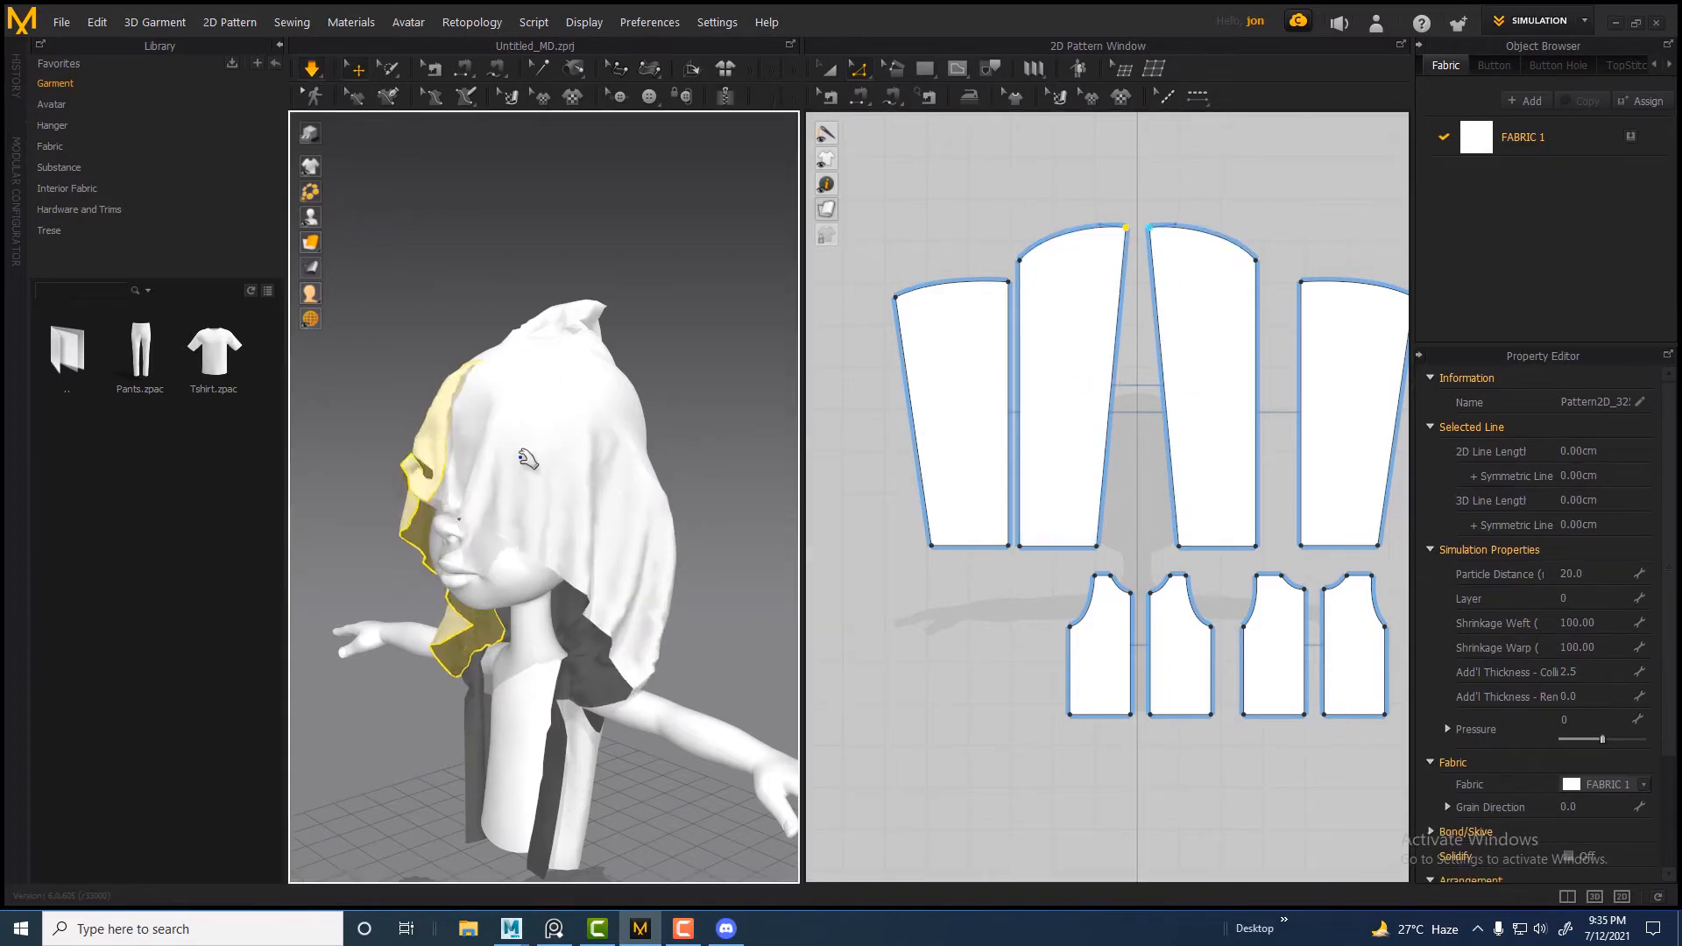
pyautogui.moveTo(526, 458); pyautogui.dragTo(605, 473, button='right')
pyautogui.click(499, 526)
pyautogui.moveTo(534, 525); pyautogui.dragTo(653, 548, button='right')
# Pull the hood's back peak and upper panels into shape while the simulation runs
pyautogui.click(431, 352)
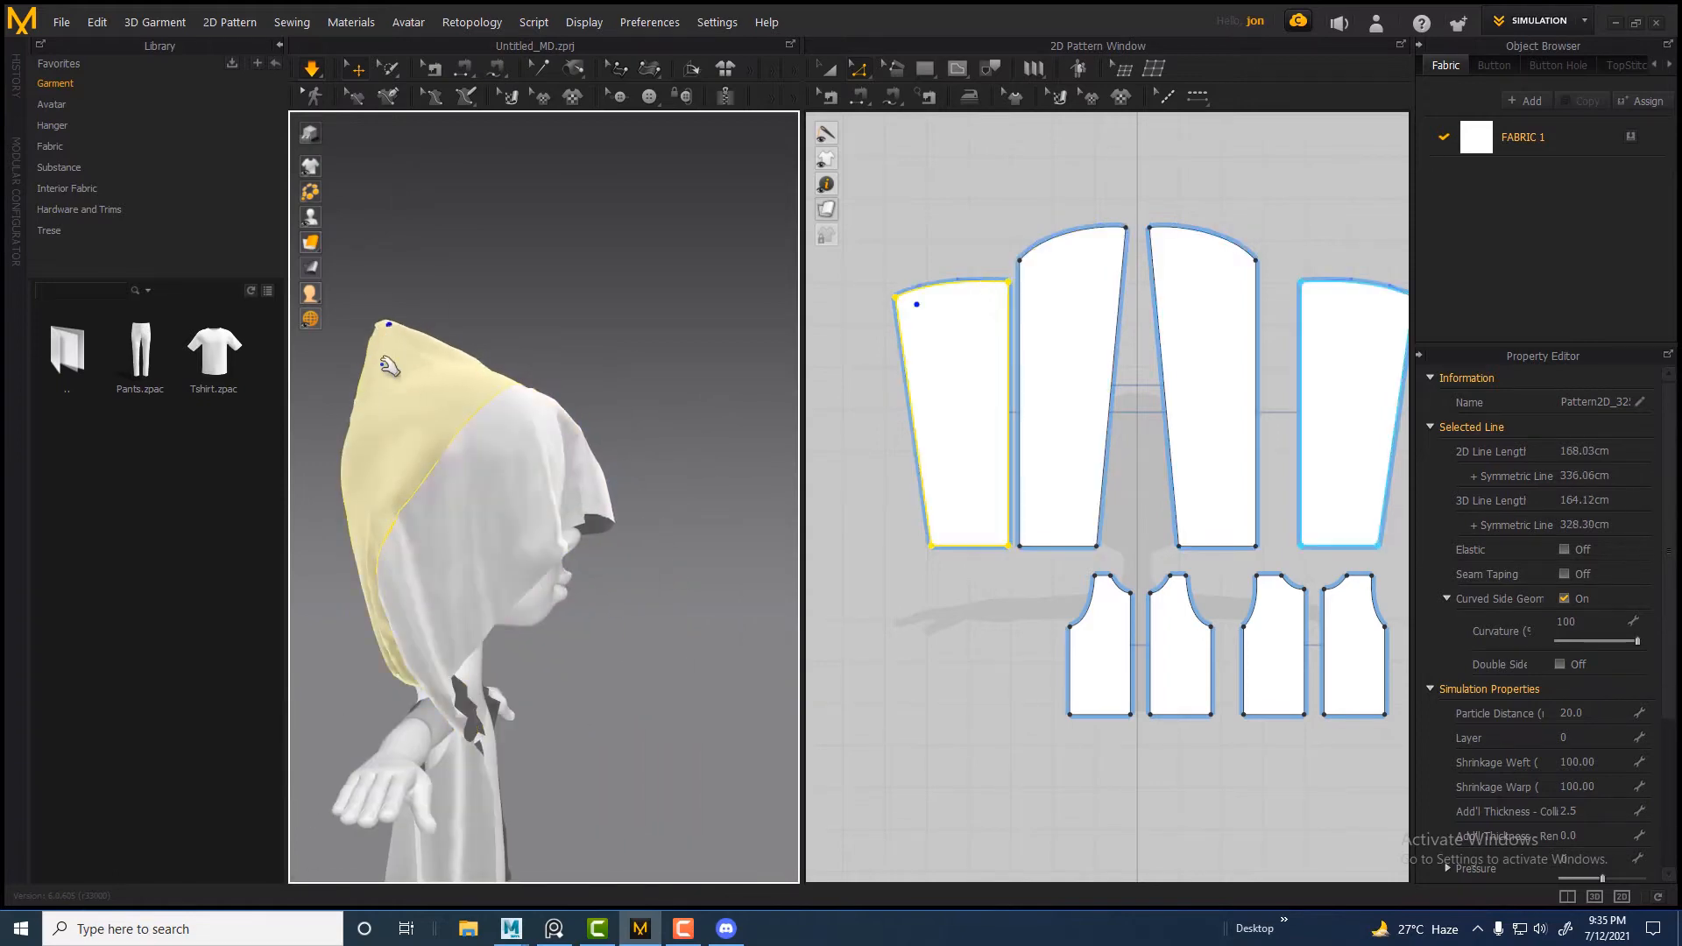
pyautogui.moveTo(482, 376); pyautogui.dragTo(359, 368, button='right')
pyautogui.click(428, 366)
pyautogui.moveTo(394, 486); pyautogui.dragTo(460, 235, button='middle')
pyautogui.click(441, 344)
pyautogui.click(420, 450)
# Pull the bodice's front panel on the avatar's right side inward across the chest while simulating
pyautogui.scroll(1, 476, 514)
pyautogui.click(515, 573)
pyautogui.moveTo(422, 563); pyautogui.dragTo(478, 555)
pyautogui.moveTo(478, 555)
pyautogui.mouseDown(button='right')
pyautogui.moveTo(488, 578)
pyautogui.moveTo(469, 544)
pyautogui.mouseUp(button='right')
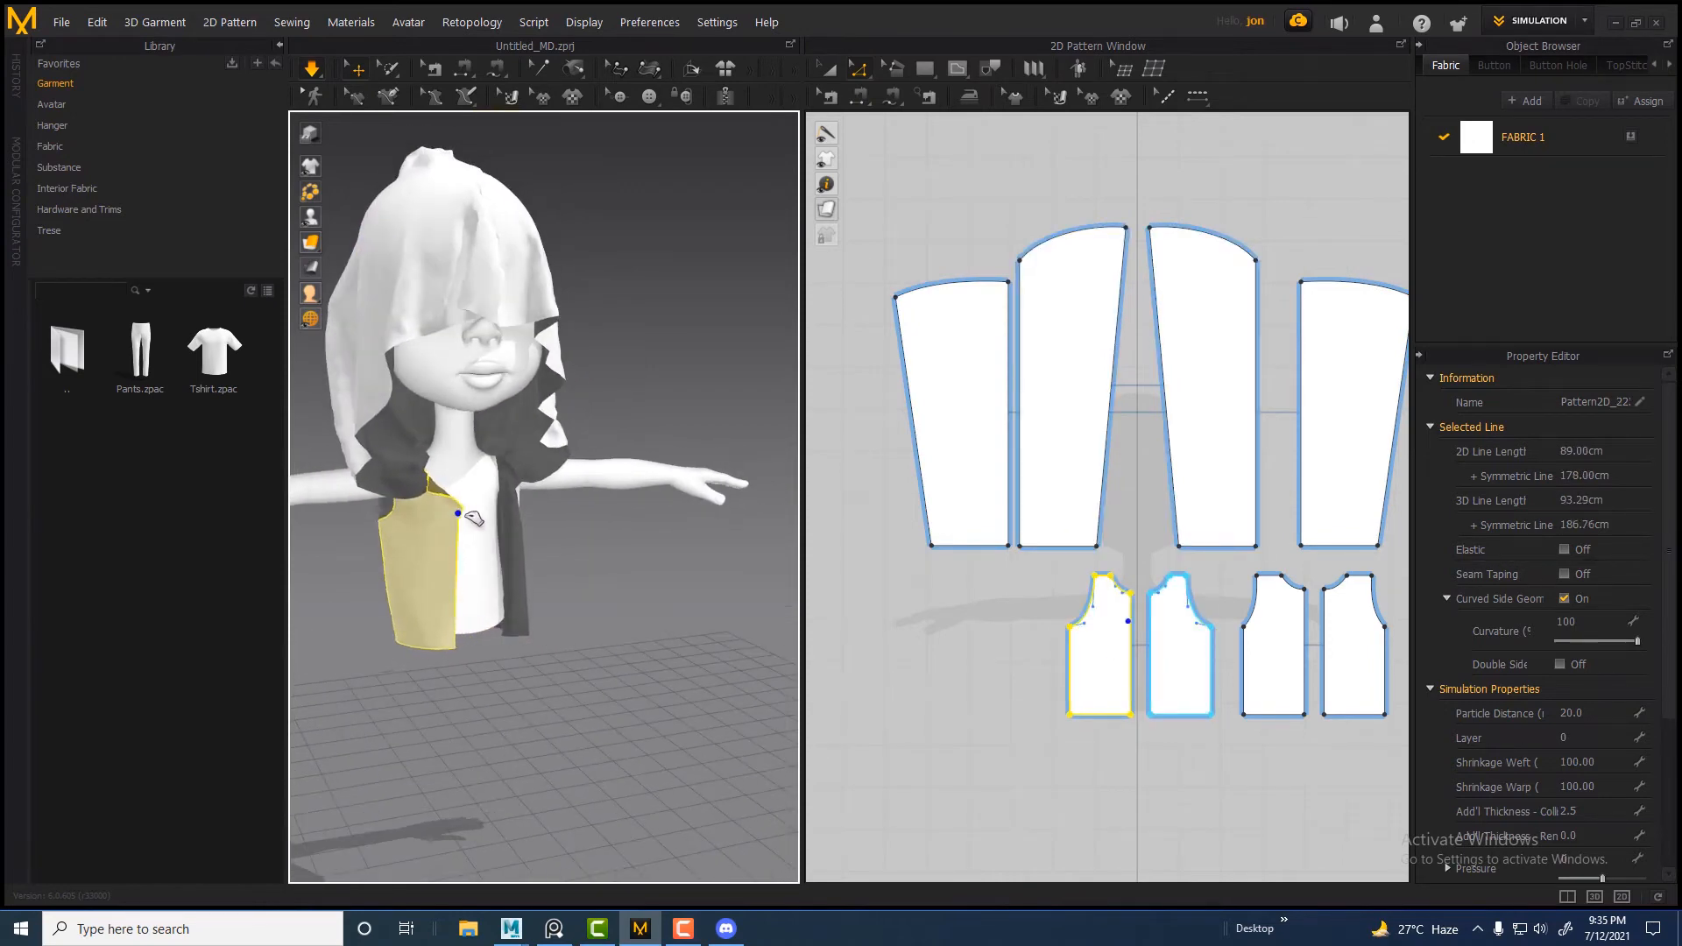
pyautogui.moveTo(473, 518); pyautogui.dragTo(493, 506)
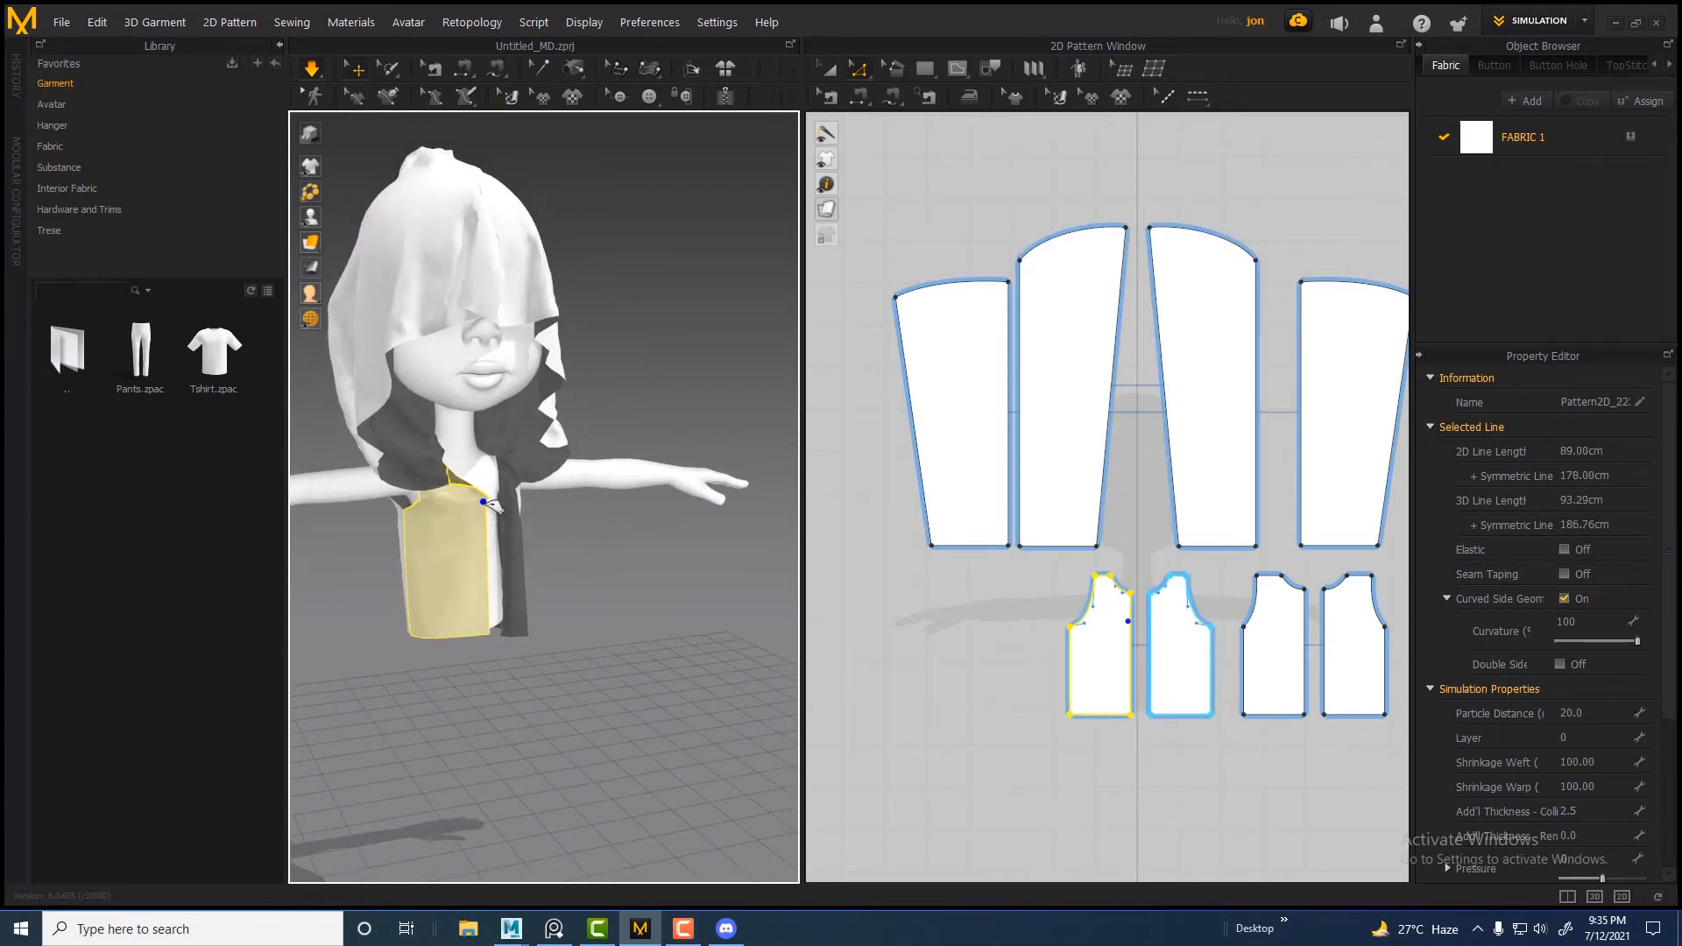
pyautogui.scroll(2, 499, 565)
pyautogui.moveTo(499, 565); pyautogui.dragTo(589, 581, button='middle')
pyautogui.moveTo(496, 536); pyautogui.dragTo(516, 547)
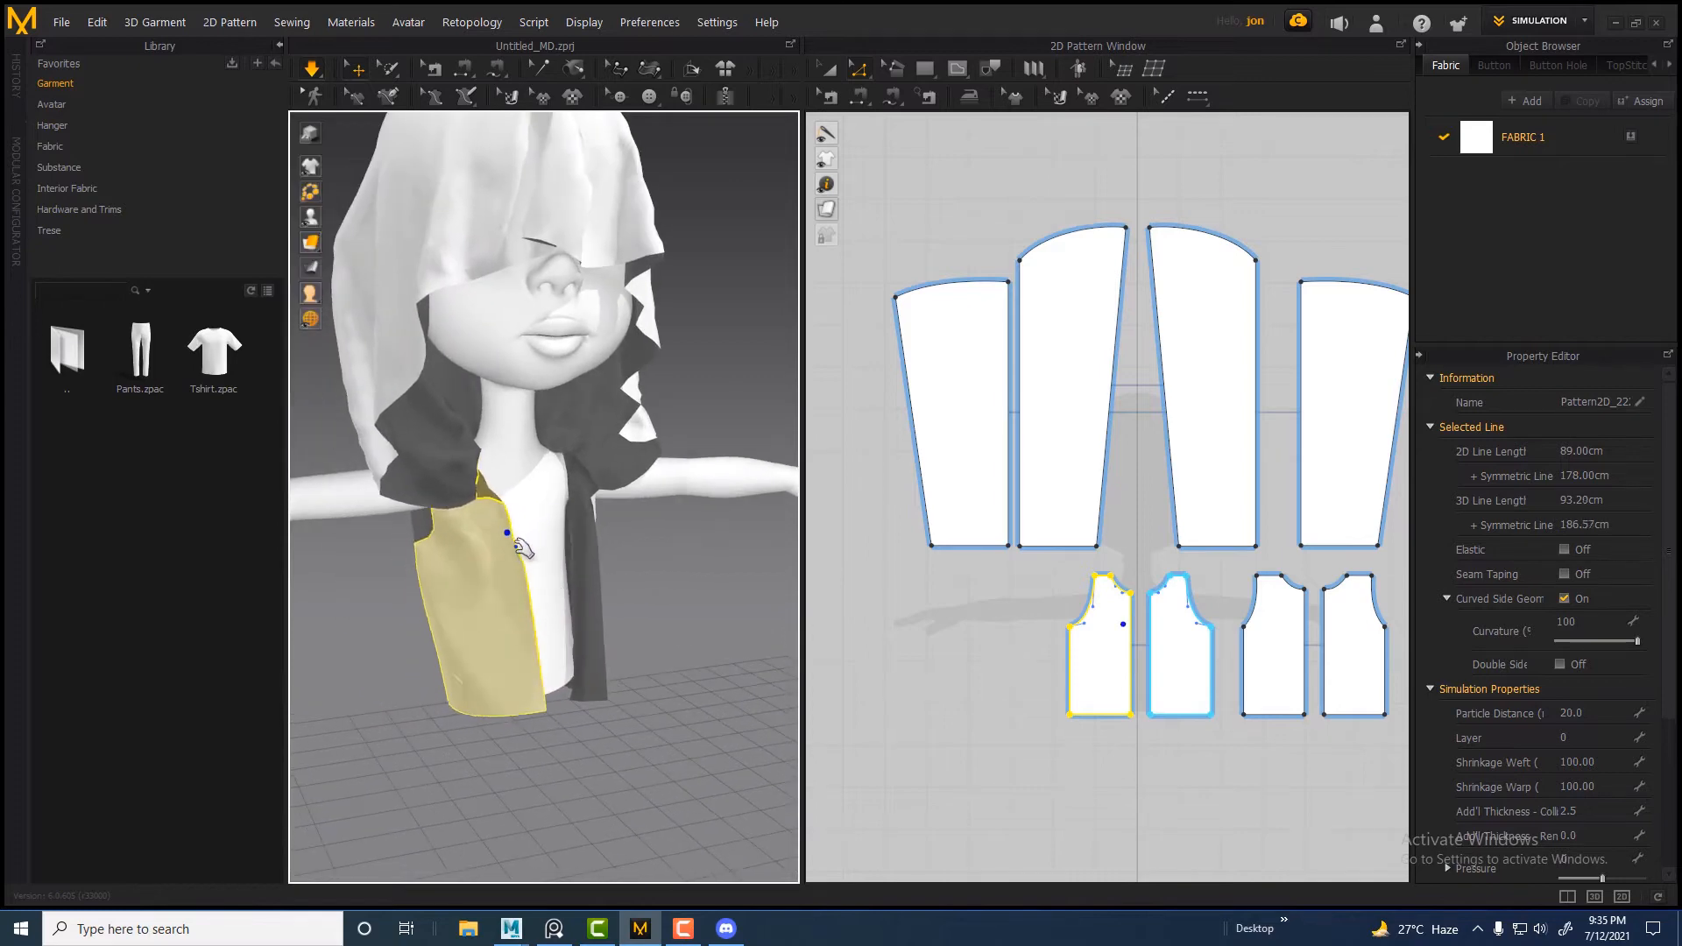
# Box-select a small mesh area on that front bodice panel's centre edge near the neckline and create a pin there
pyautogui.moveTo(517, 547); pyautogui.dragTo(652, 524, button='right')
pyautogui.scroll(3, 587, 653)
pyautogui.moveTo(587, 653); pyautogui.dragTo(554, 589, button='right')
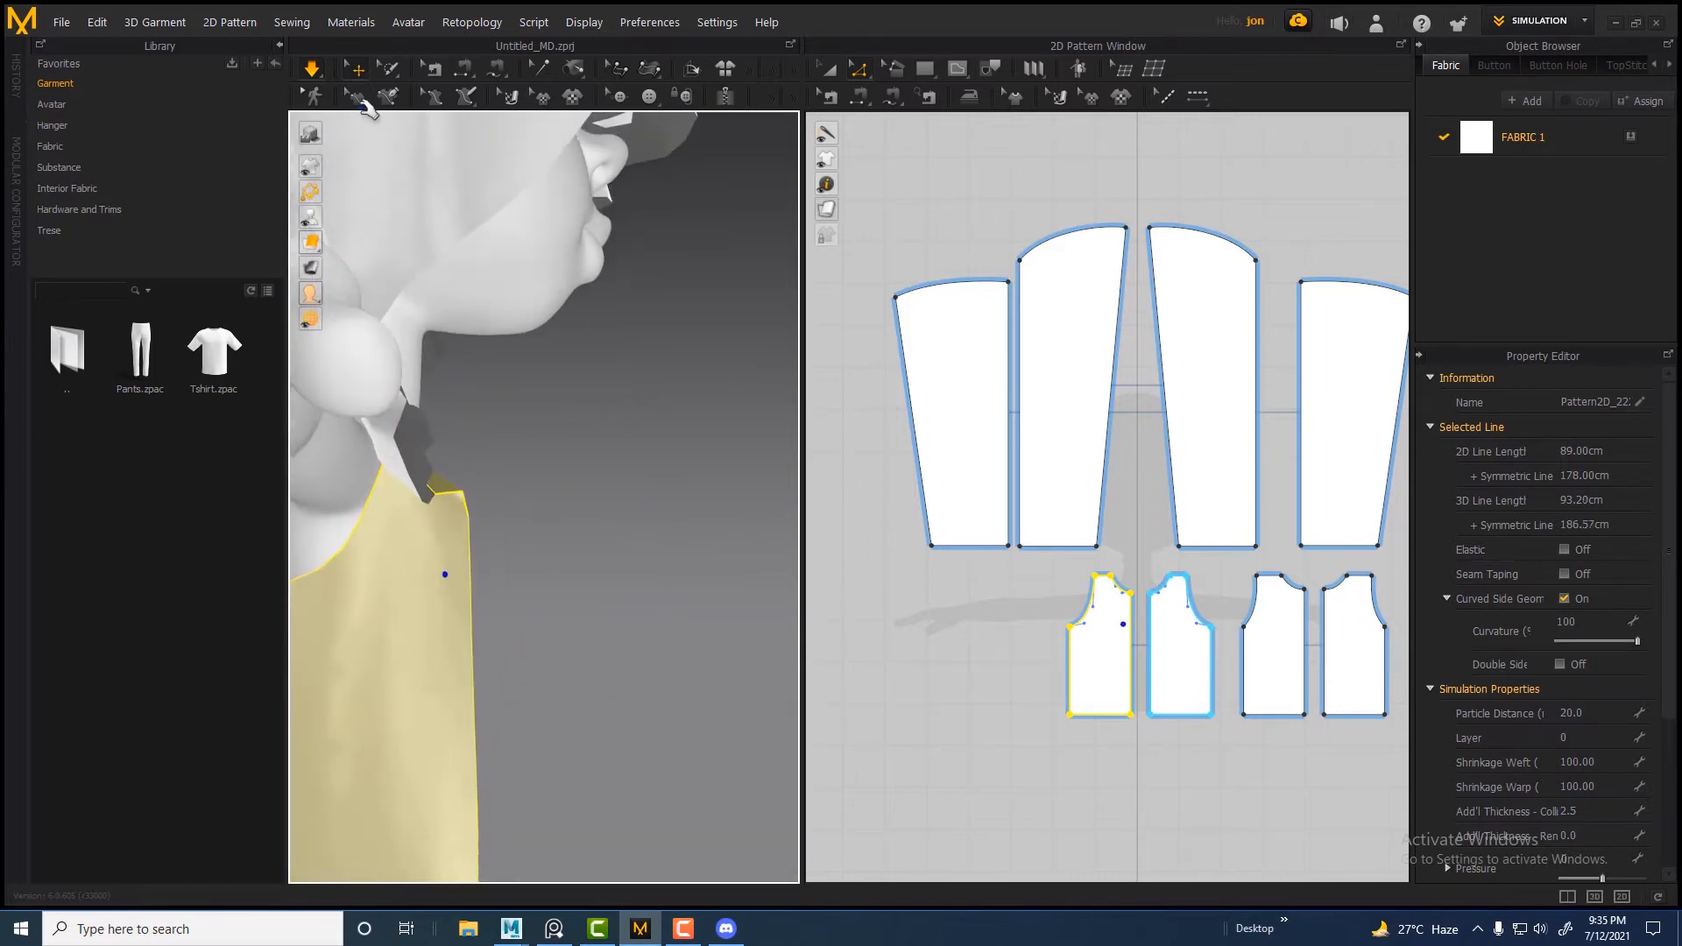
pyautogui.click(386, 70)
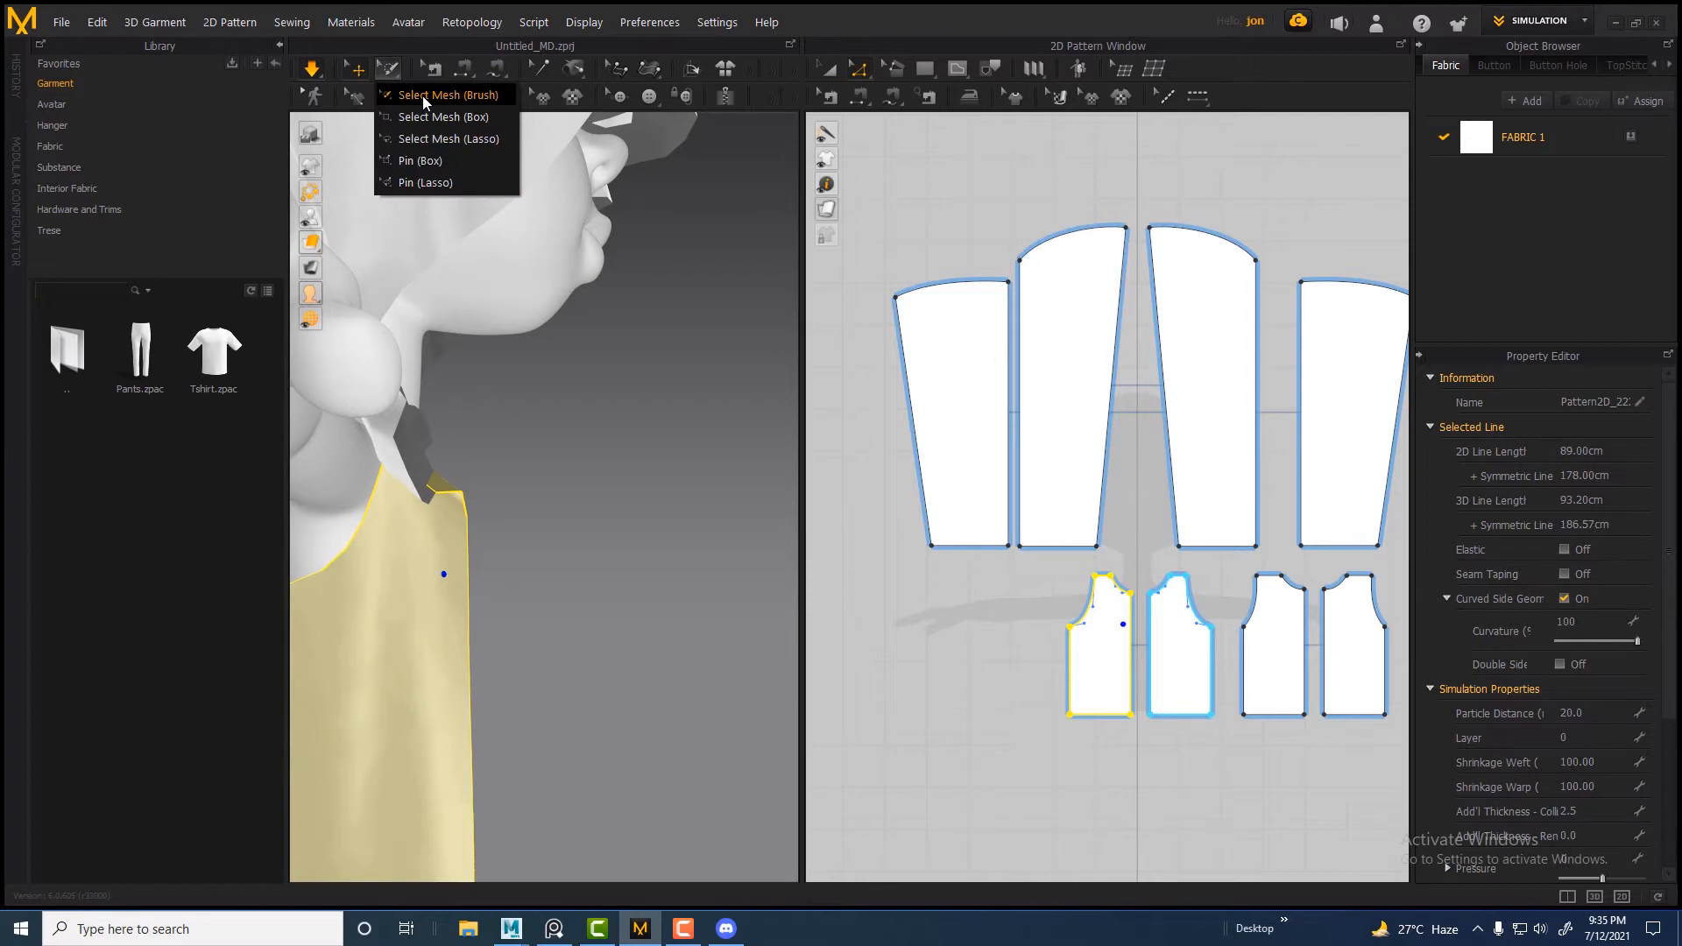
pyautogui.click(431, 116)
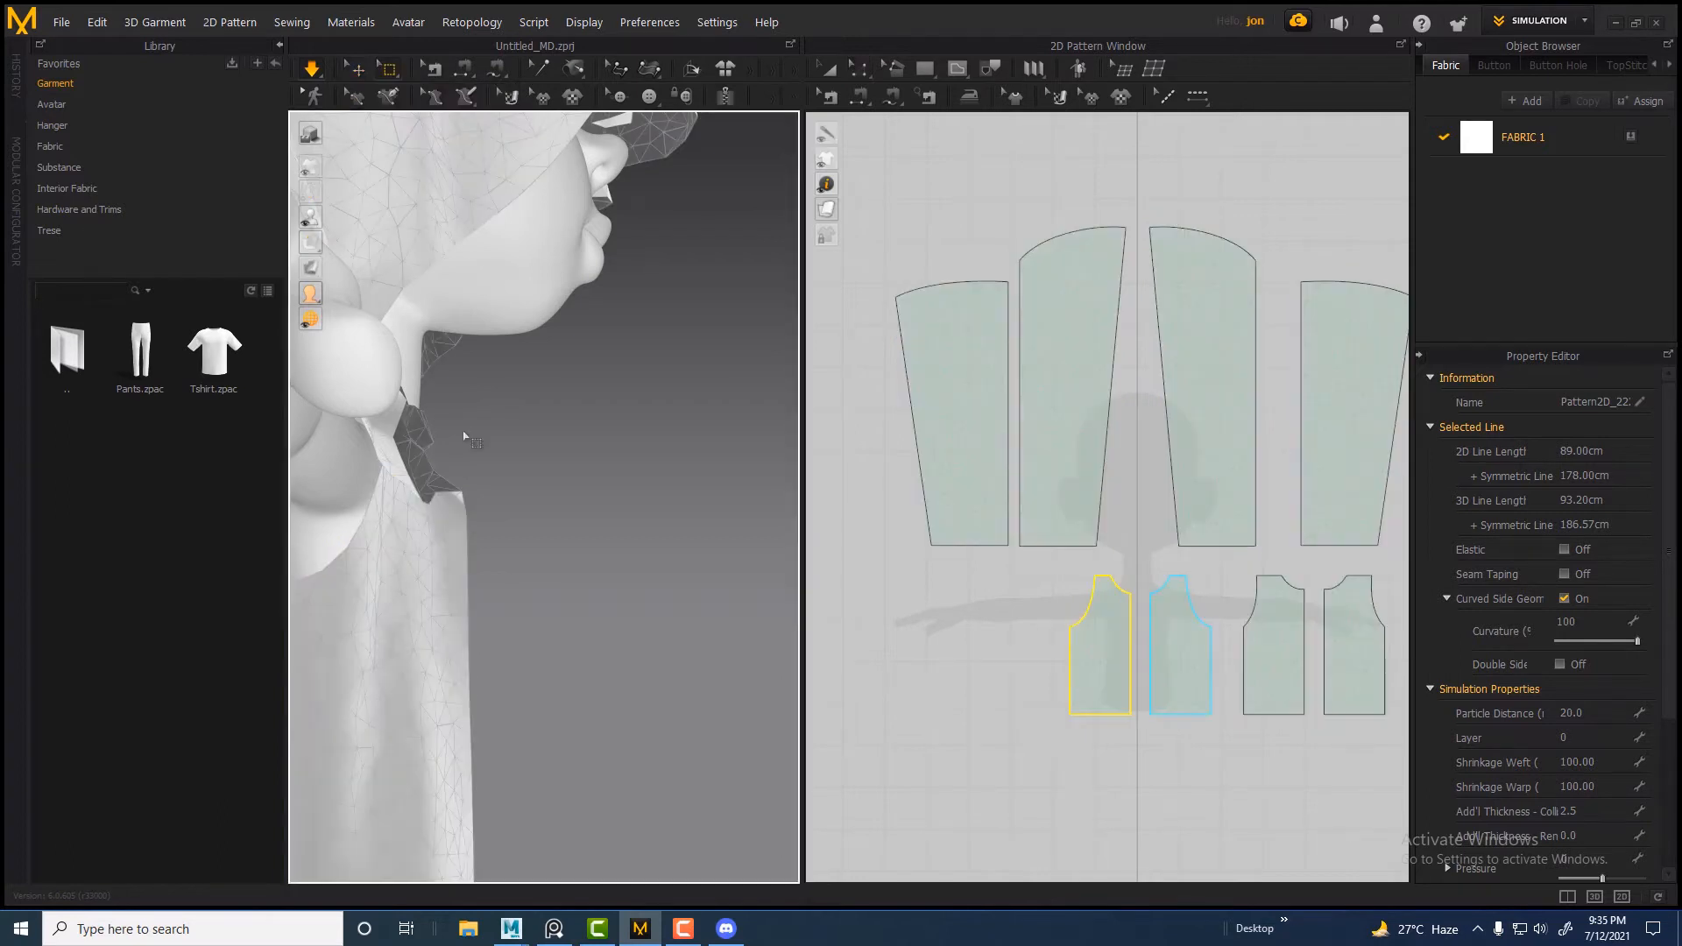
pyautogui.click(463, 580)
pyautogui.moveTo(467, 580)
pyautogui.mouseDown()
pyautogui.moveTo(448, 580)
pyautogui.moveTo(523, 580)
pyautogui.mouseUp()
pyautogui.rightClick(522, 579)
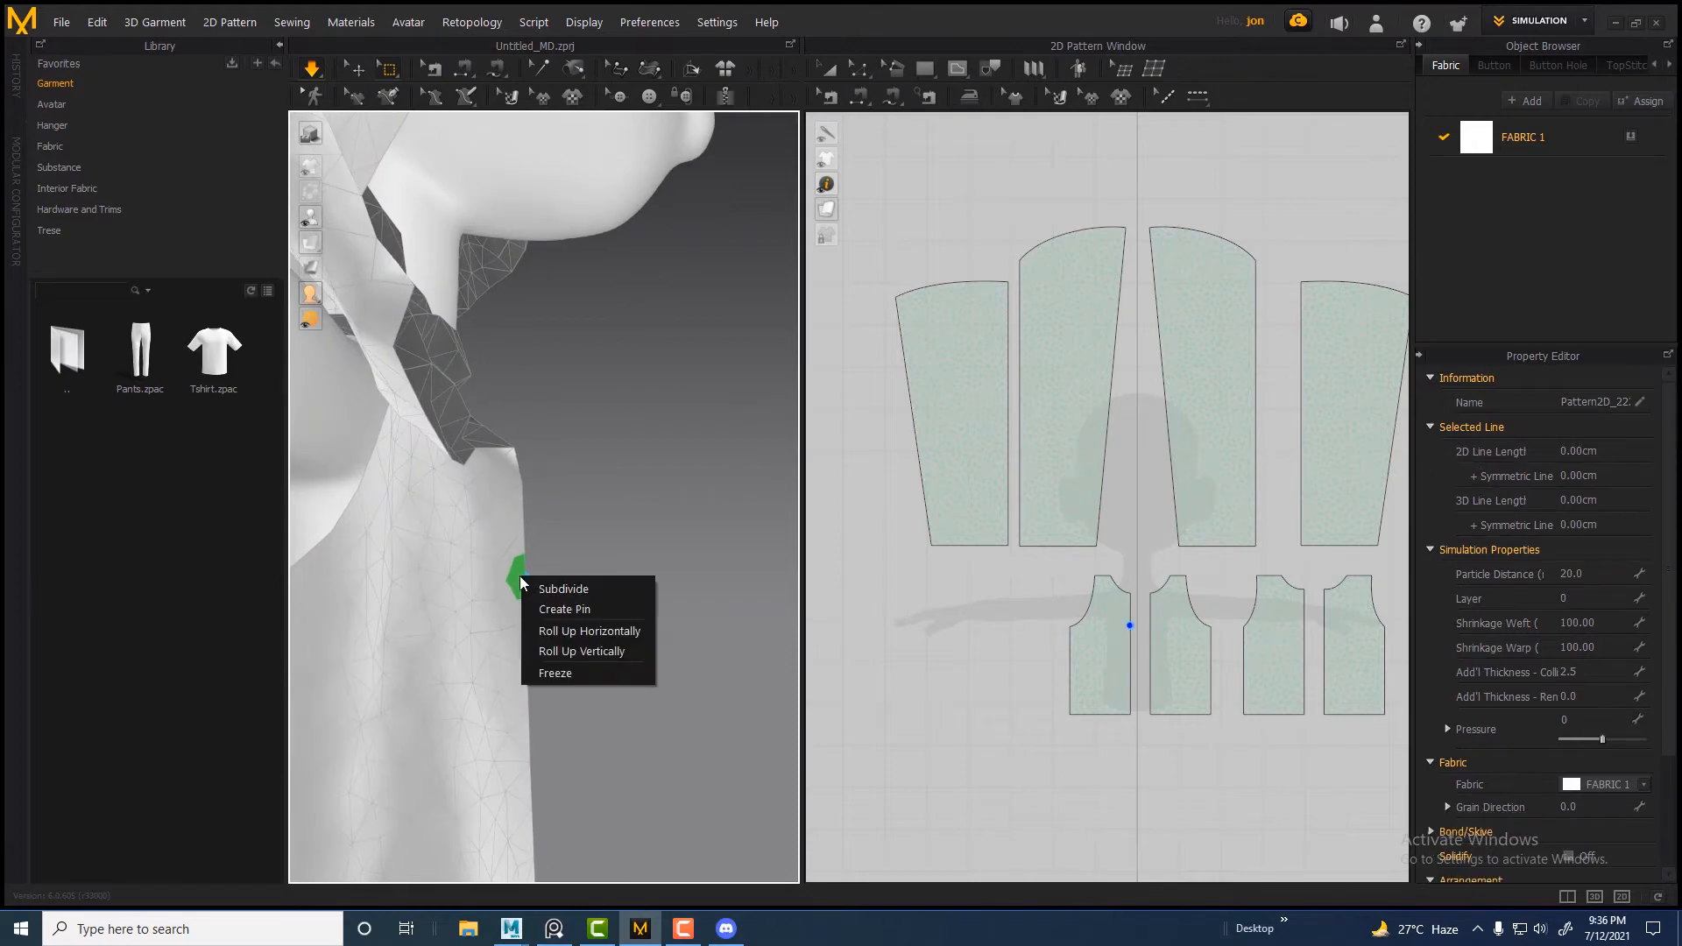
pyautogui.click(561, 608)
# Move the pinned spot on the front bodice edge back toward the avatar's chest
pyautogui.moveTo(564, 615); pyautogui.dragTo(525, 573, button='right')
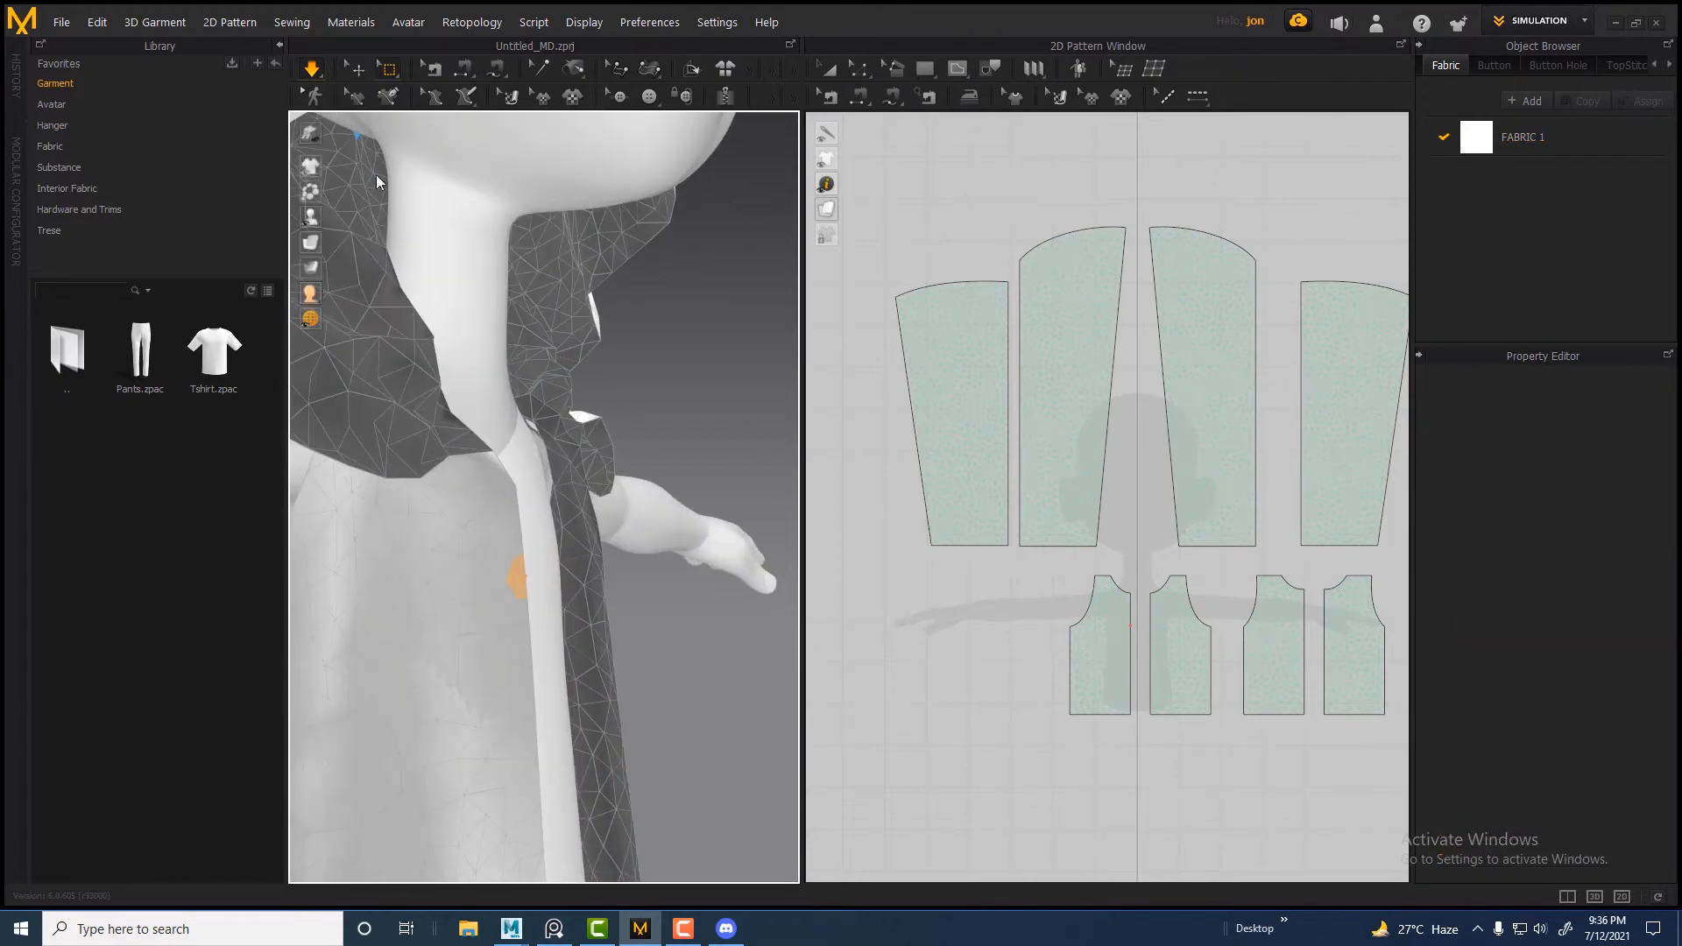
pyautogui.scroll(-4, 537, 495)
pyautogui.moveTo(552, 519); pyautogui.dragTo(350, 517, button='right')
pyautogui.scroll(3, 550, 530)
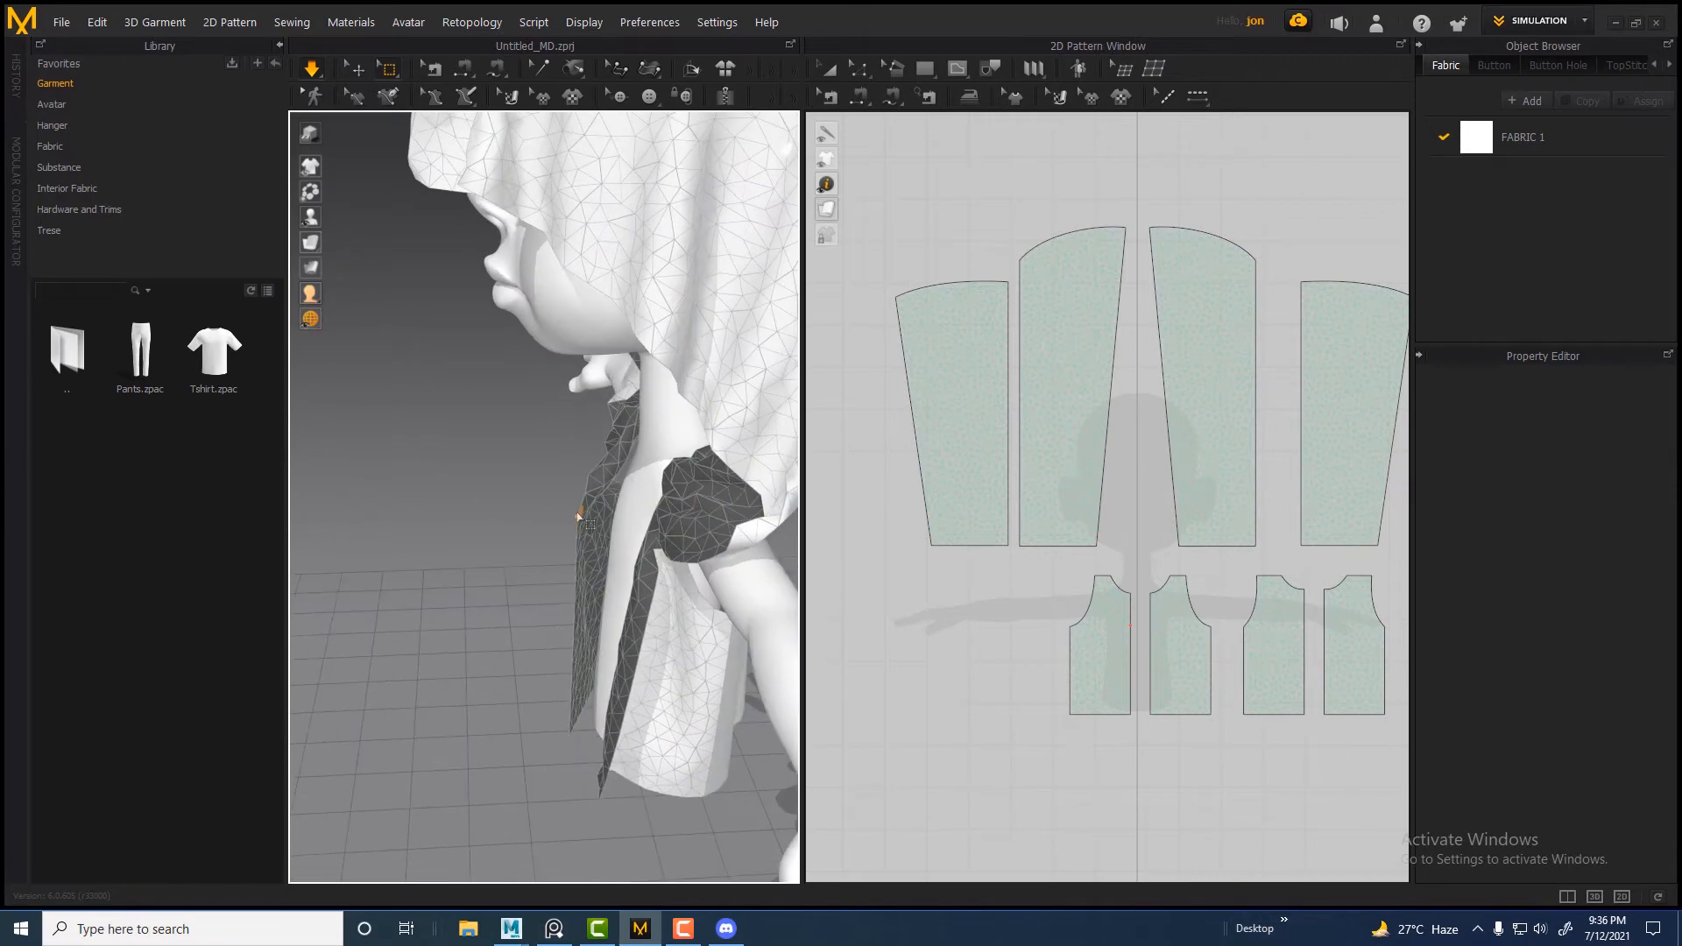
pyautogui.moveTo(596, 519); pyautogui.dragTo(619, 520)
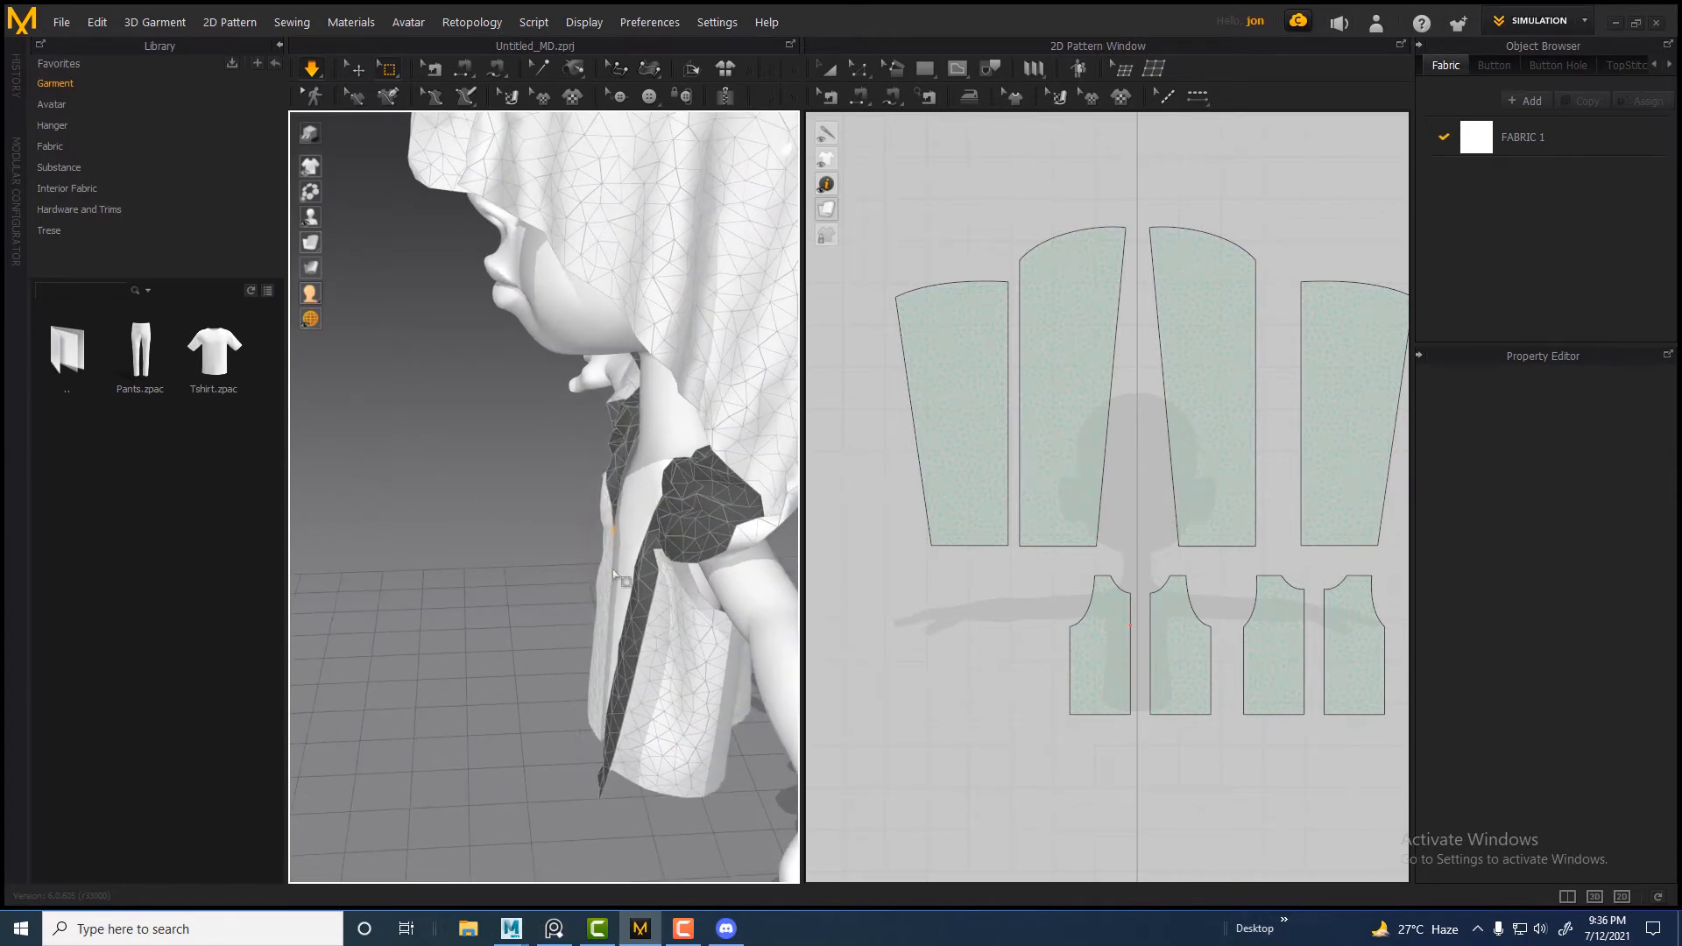
pyautogui.moveTo(615, 576); pyautogui.dragTo(386, 451, button='right')
pyautogui.moveTo(523, 530); pyautogui.dragTo(541, 492, button='right')
pyautogui.scroll(-4, 540, 491)
pyautogui.scroll(5, 568, 581)
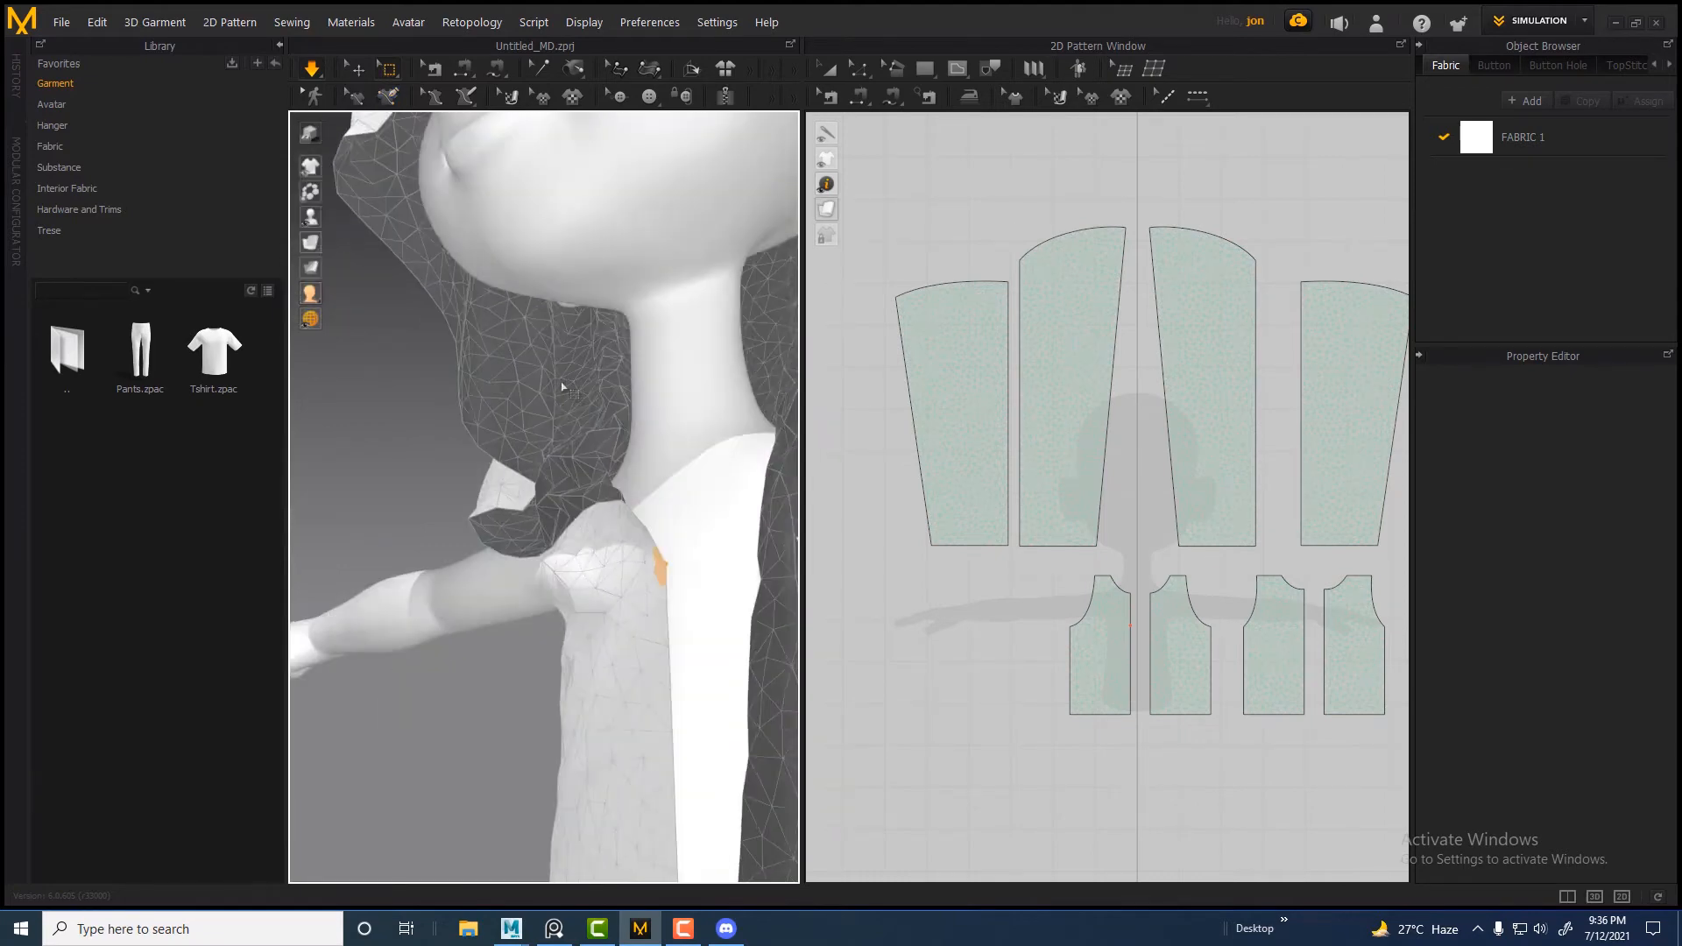
# Return to the select/move tool and pull the opposite front bodice panel toward the pinned edge at the chest's centre
pyautogui.click(389, 69)
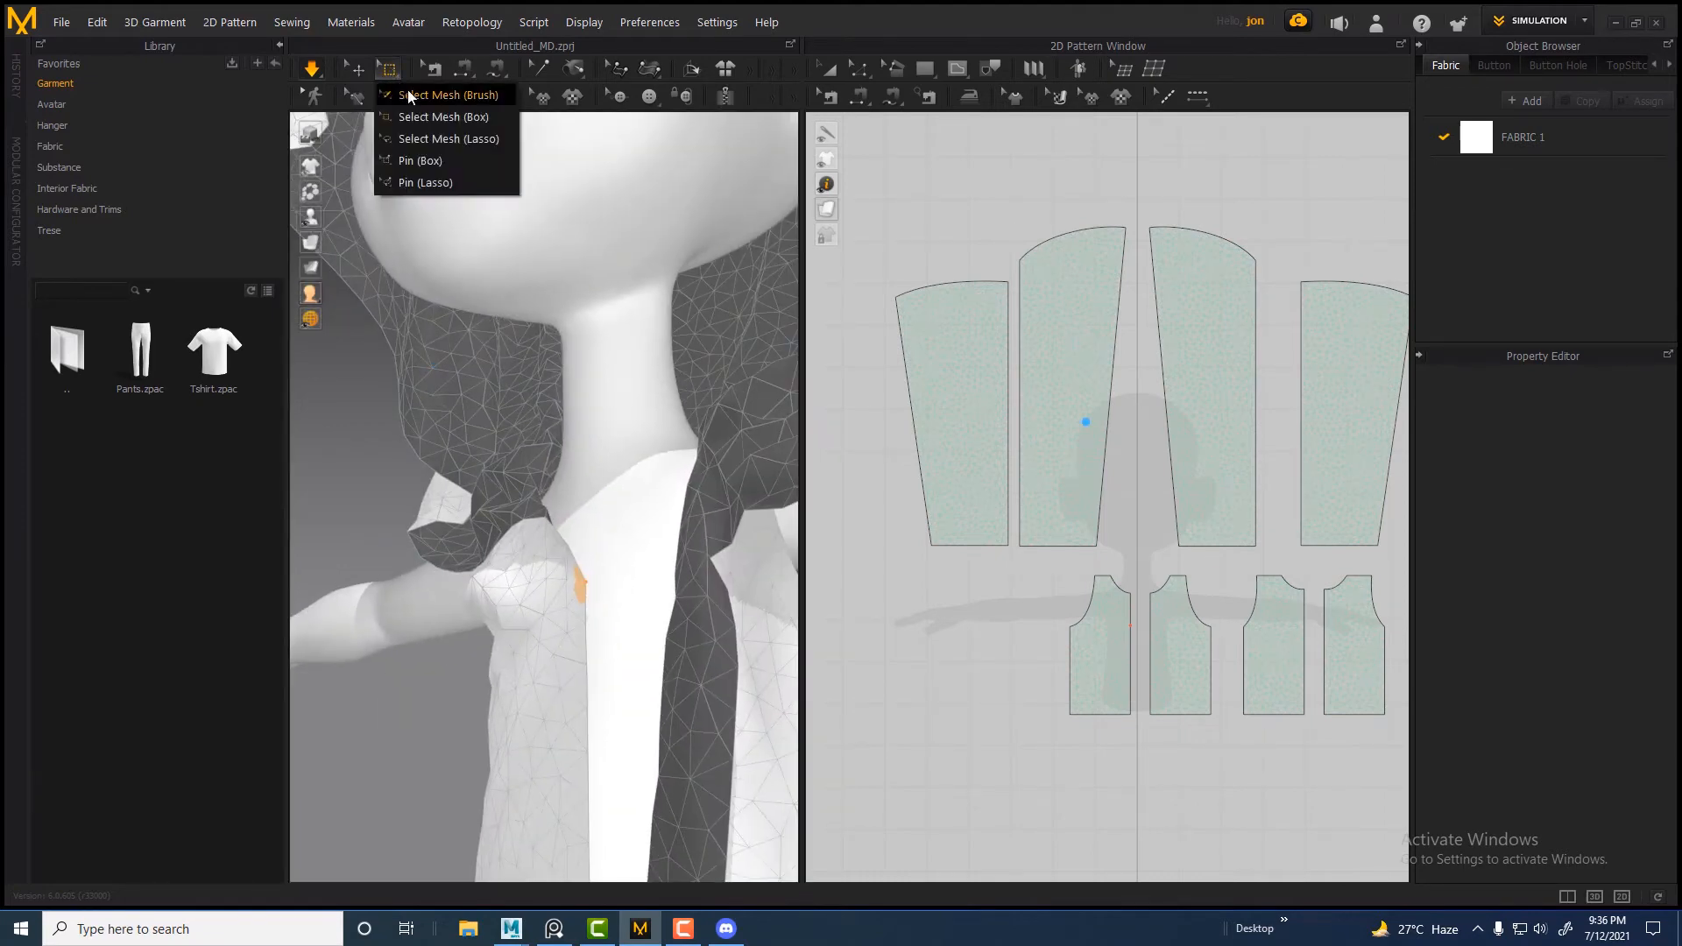
pyautogui.click(357, 70)
pyautogui.moveTo(578, 543)
pyautogui.mouseDown(button='right')
pyautogui.moveTo(668, 587)
pyautogui.moveTo(675, 529)
pyautogui.moveTo(532, 530)
pyautogui.moveTo(498, 602)
pyautogui.mouseUp(button='right')
pyautogui.scroll(1, 667, 586)
pyautogui.click(670, 590)
pyautogui.scroll(-3, 525, 543)
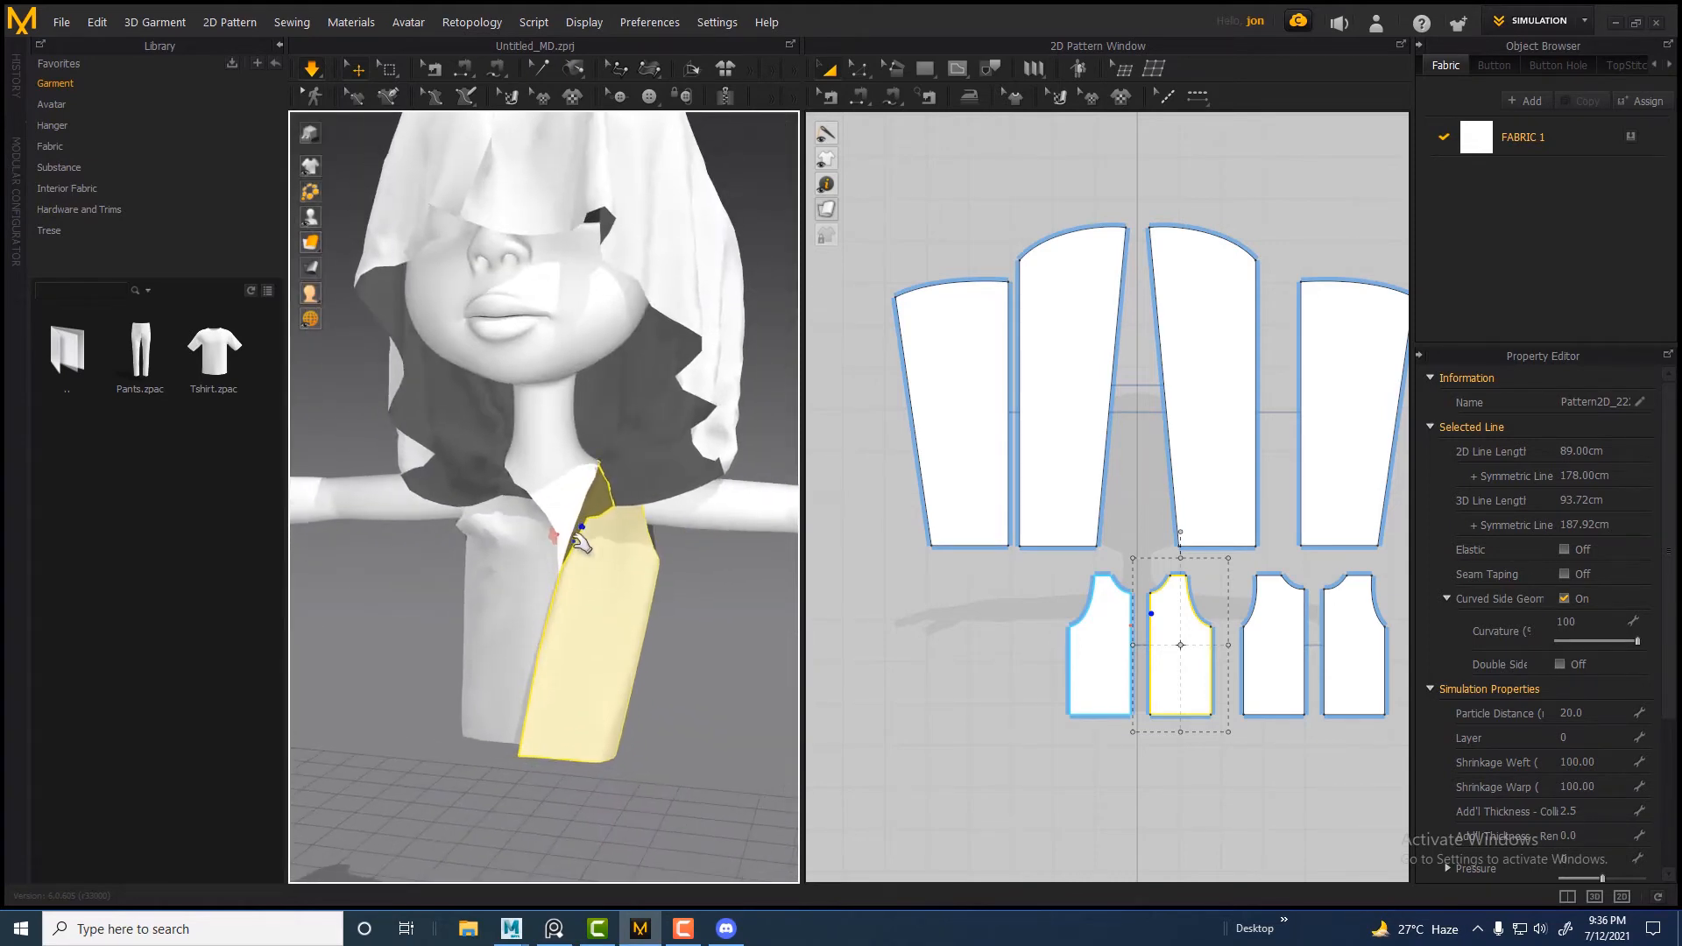
pyautogui.moveTo(535, 542); pyautogui.dragTo(353, 537, button='right')
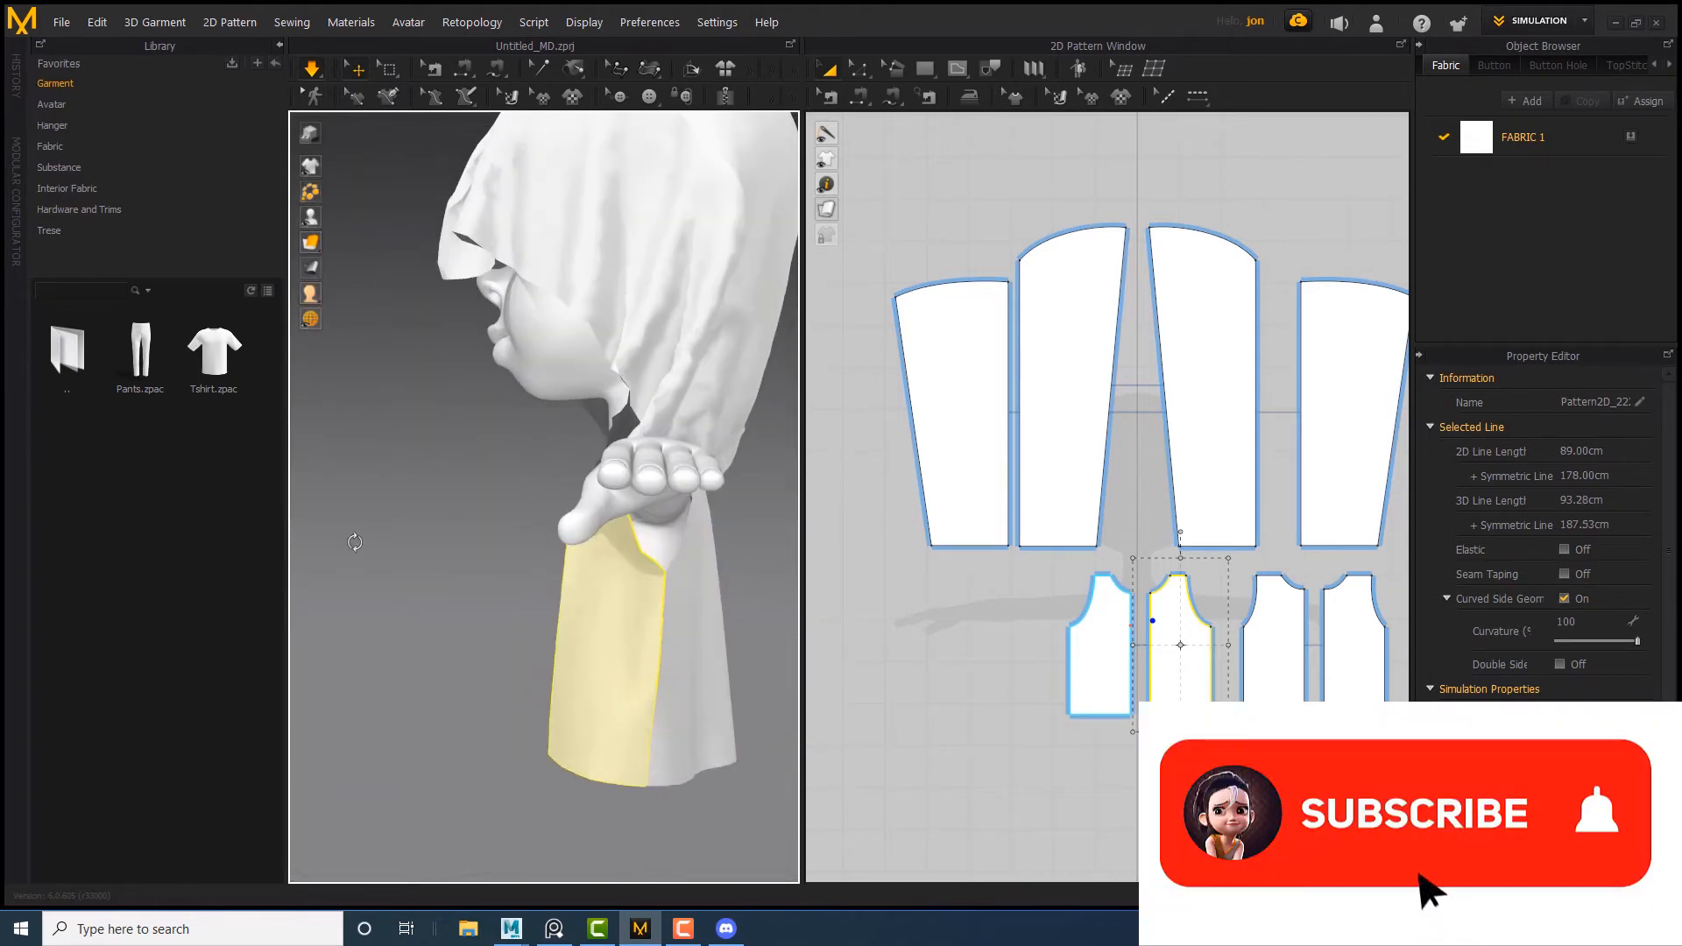
pyautogui.scroll(3, 518, 702)
pyautogui.moveTo(517, 702); pyautogui.dragTo(592, 585, button='right')
pyautogui.moveTo(592, 585); pyautogui.dragTo(574, 565)
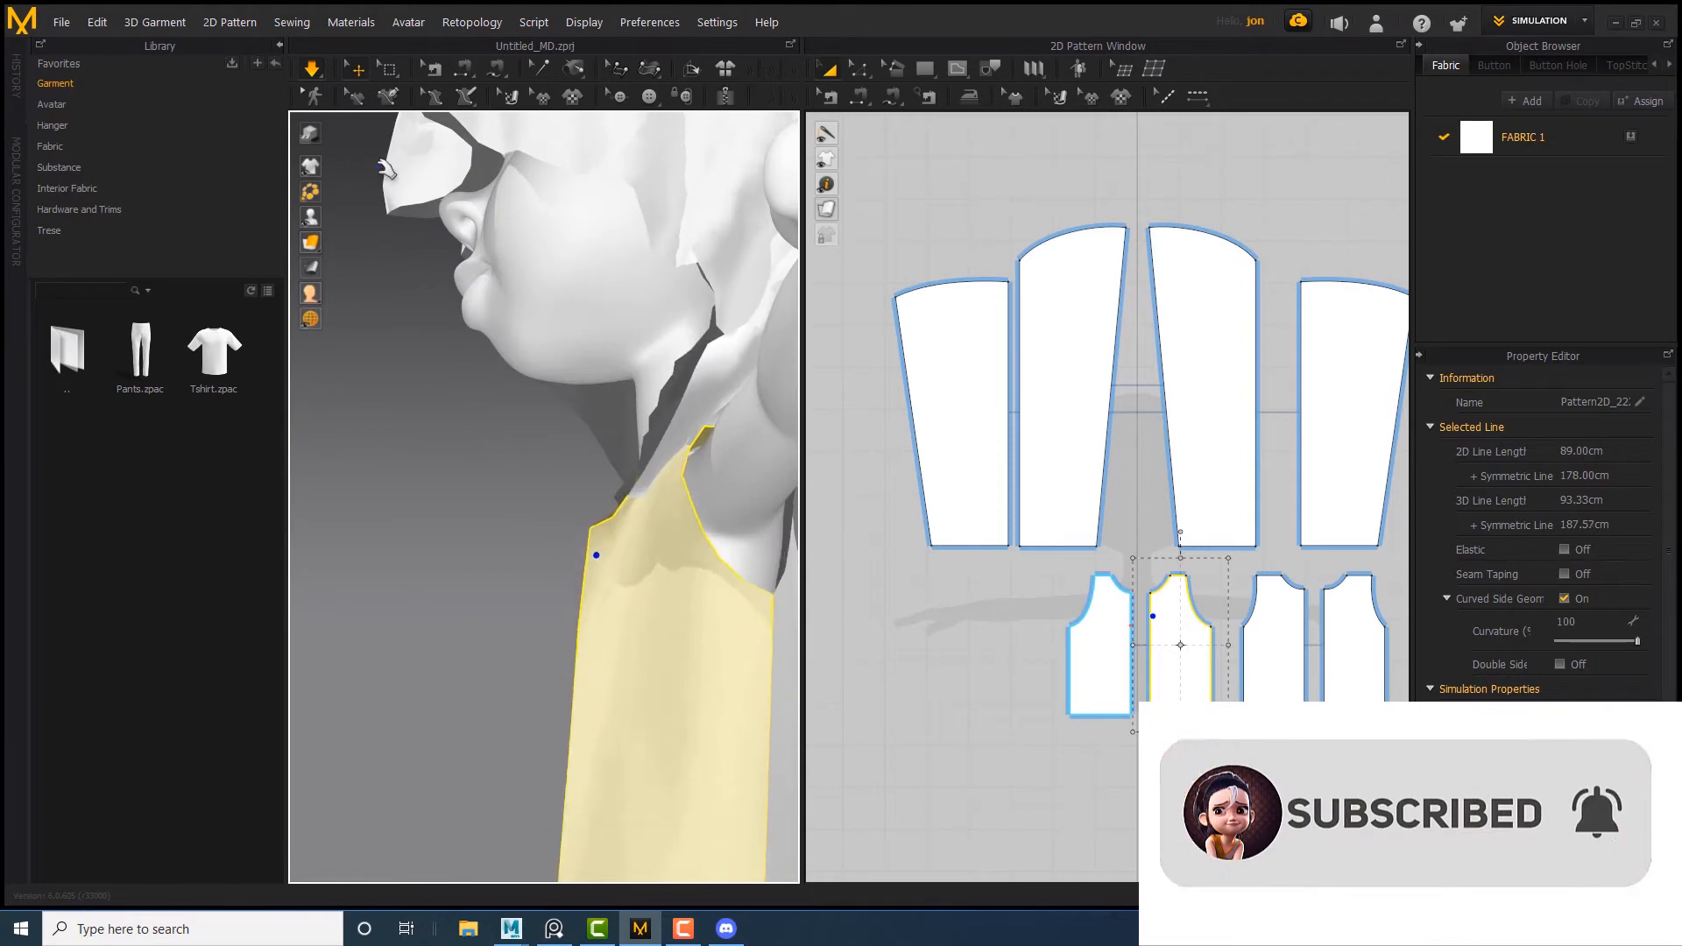
# Box-select a small mesh area on the avatar's left front bodice panel, at the centre edge near the neckline, and pin it
pyautogui.click(390, 72)
pyautogui.click(416, 94)
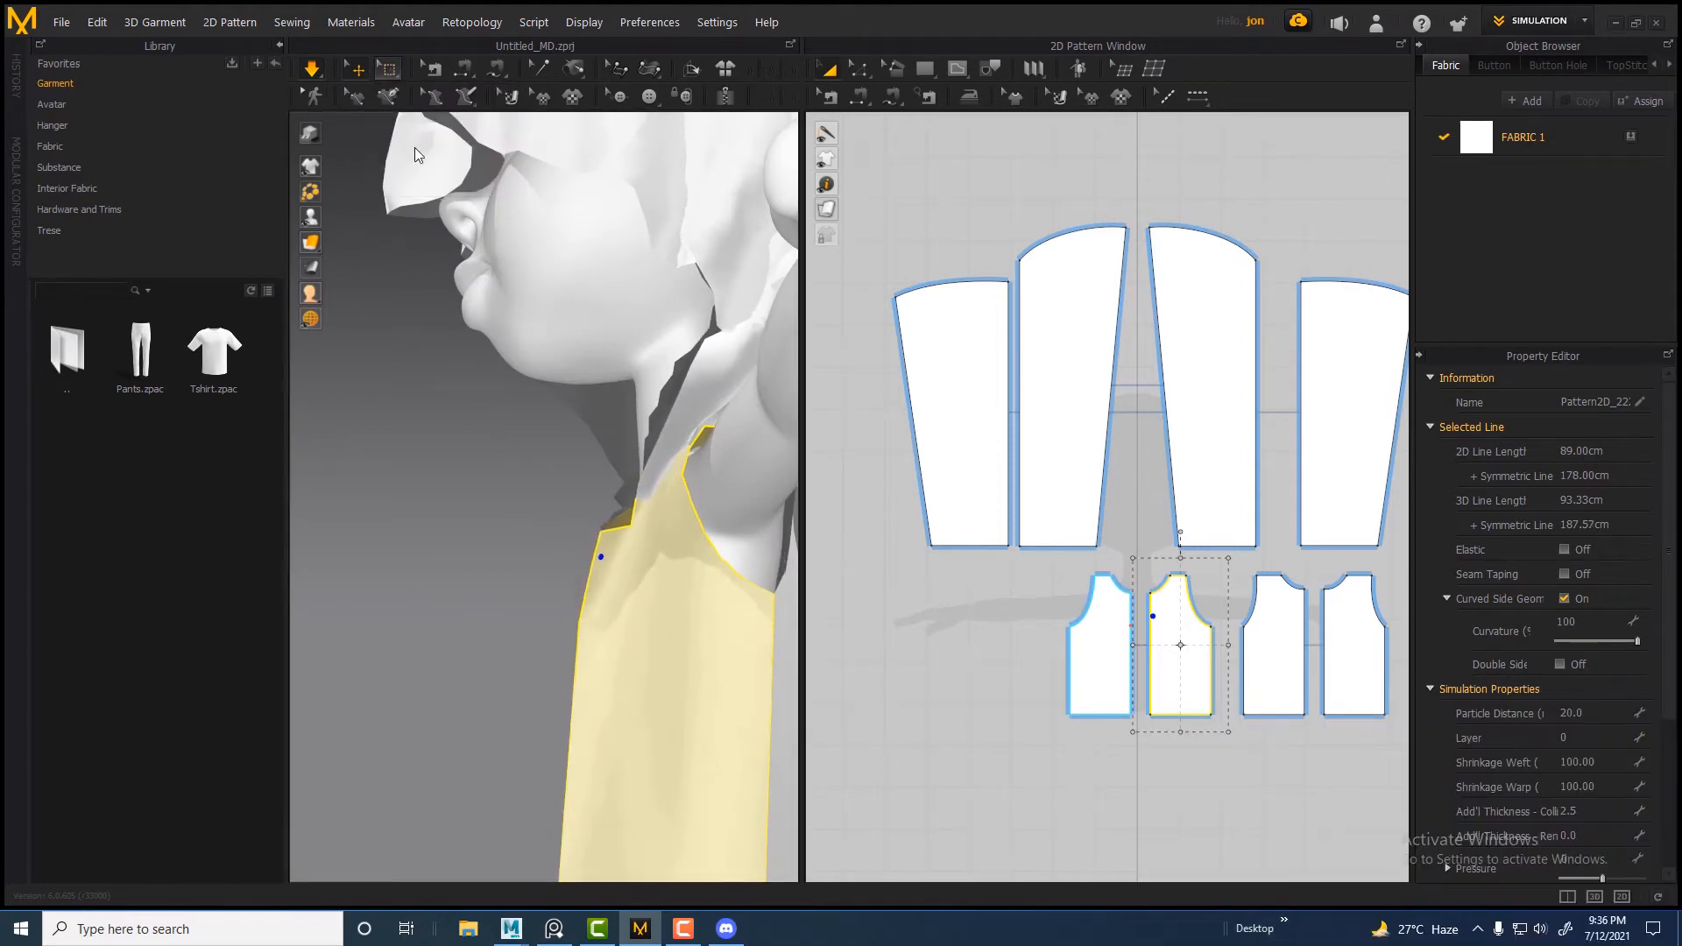
pyautogui.scroll(2, 526, 581)
pyautogui.click(391, 72)
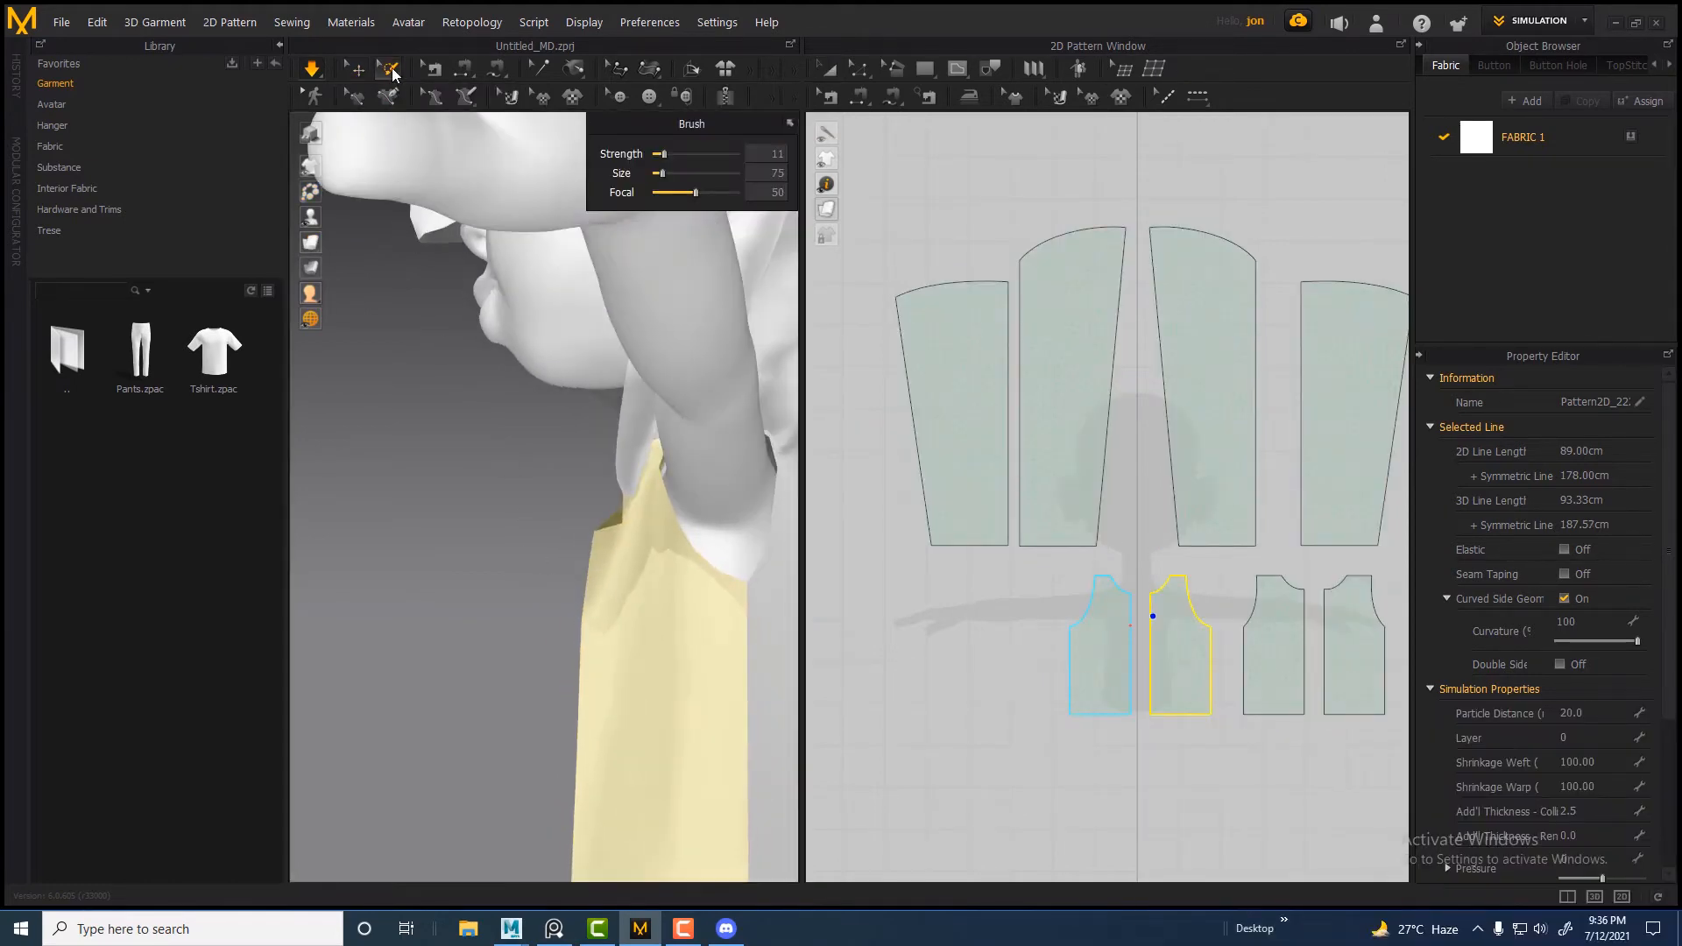
pyautogui.click(428, 117)
pyautogui.moveTo(559, 545); pyautogui.dragTo(592, 562)
pyautogui.rightClick(597, 563)
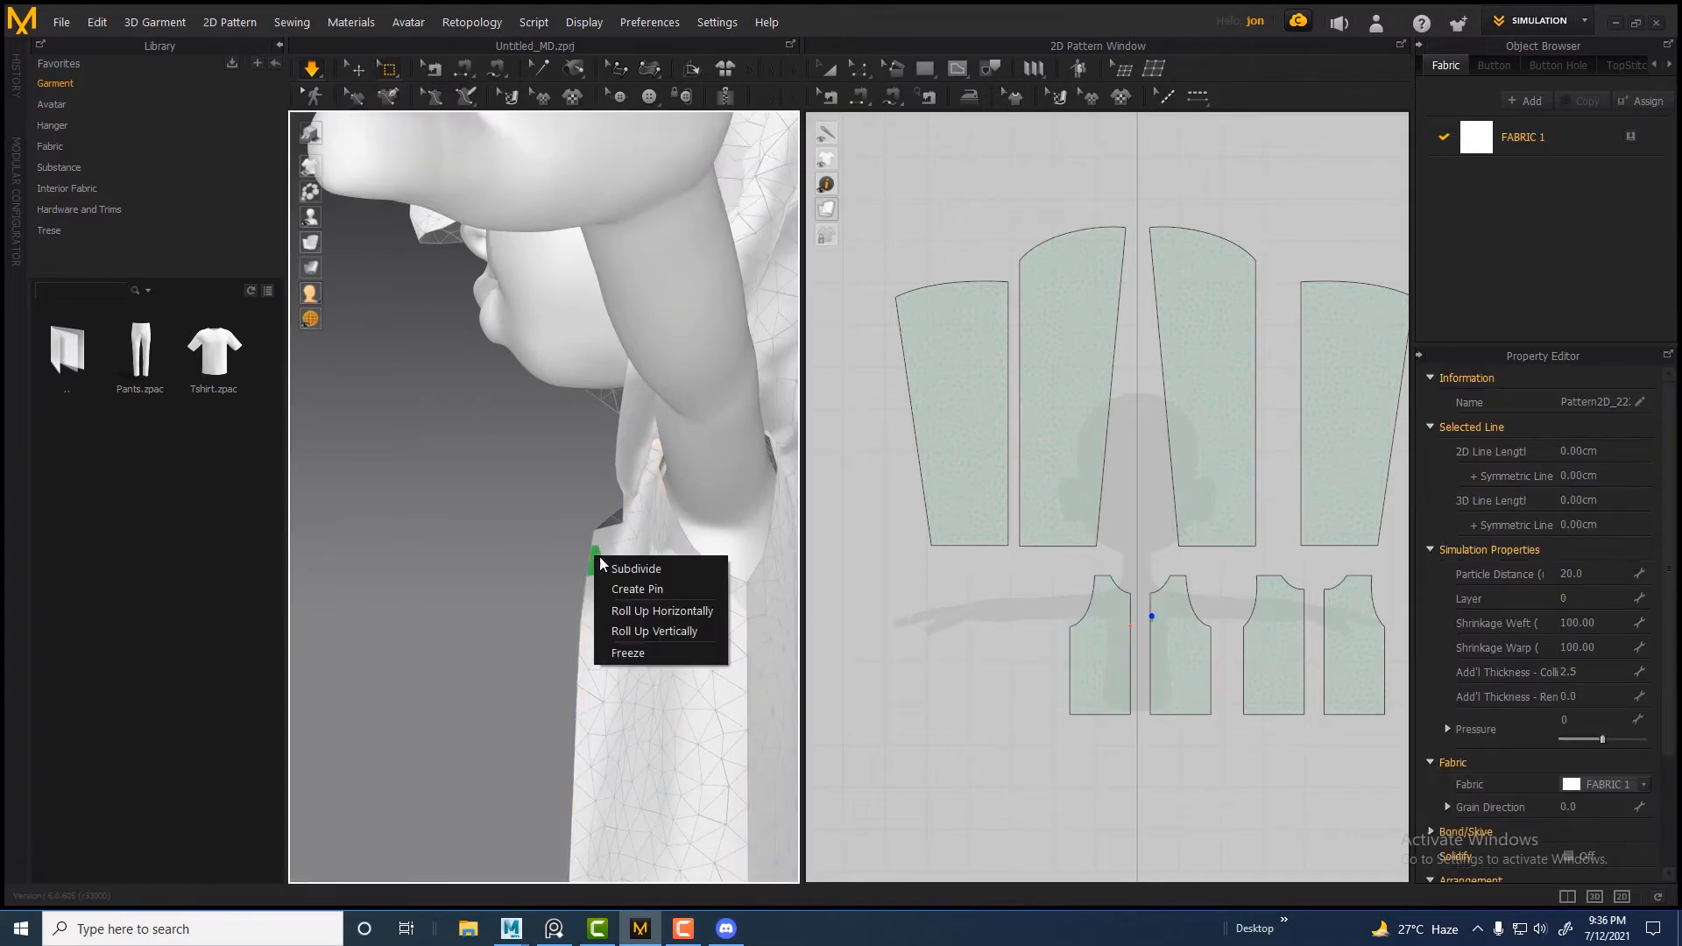
pyautogui.click(629, 592)
# Move the pinned spots on both front bodice panels together at the chest's centre and adjust their position on the body
pyautogui.moveTo(482, 553); pyautogui.dragTo(588, 574, button='right')
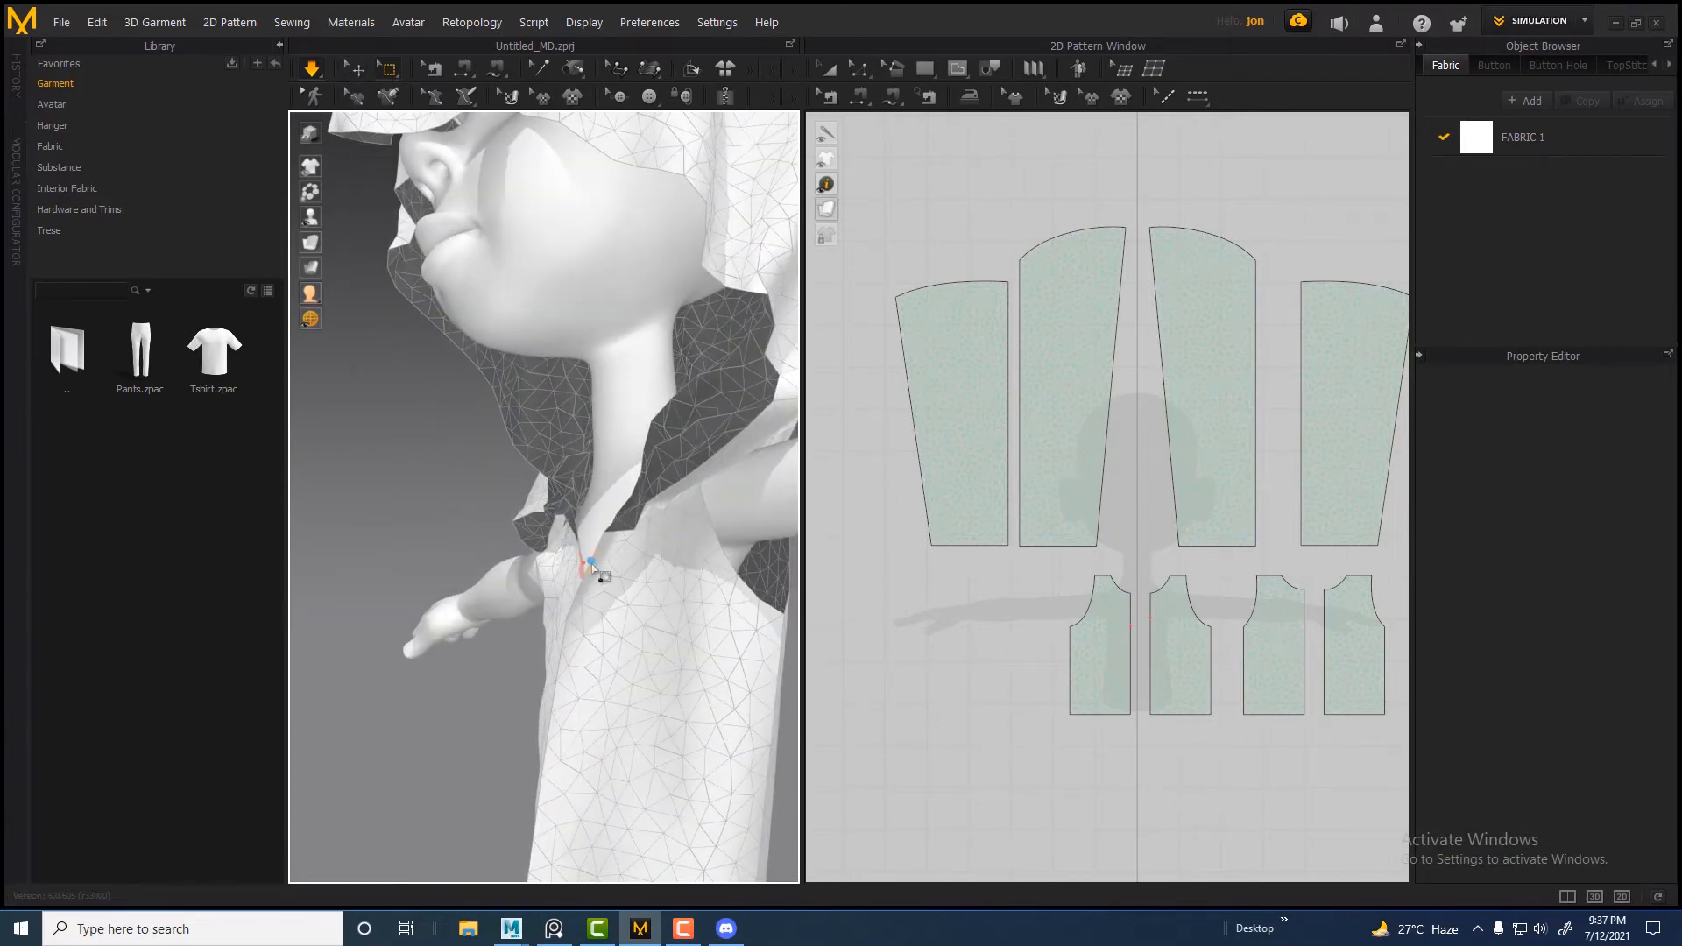
pyautogui.moveTo(592, 567); pyautogui.dragTo(611, 602, button='right')
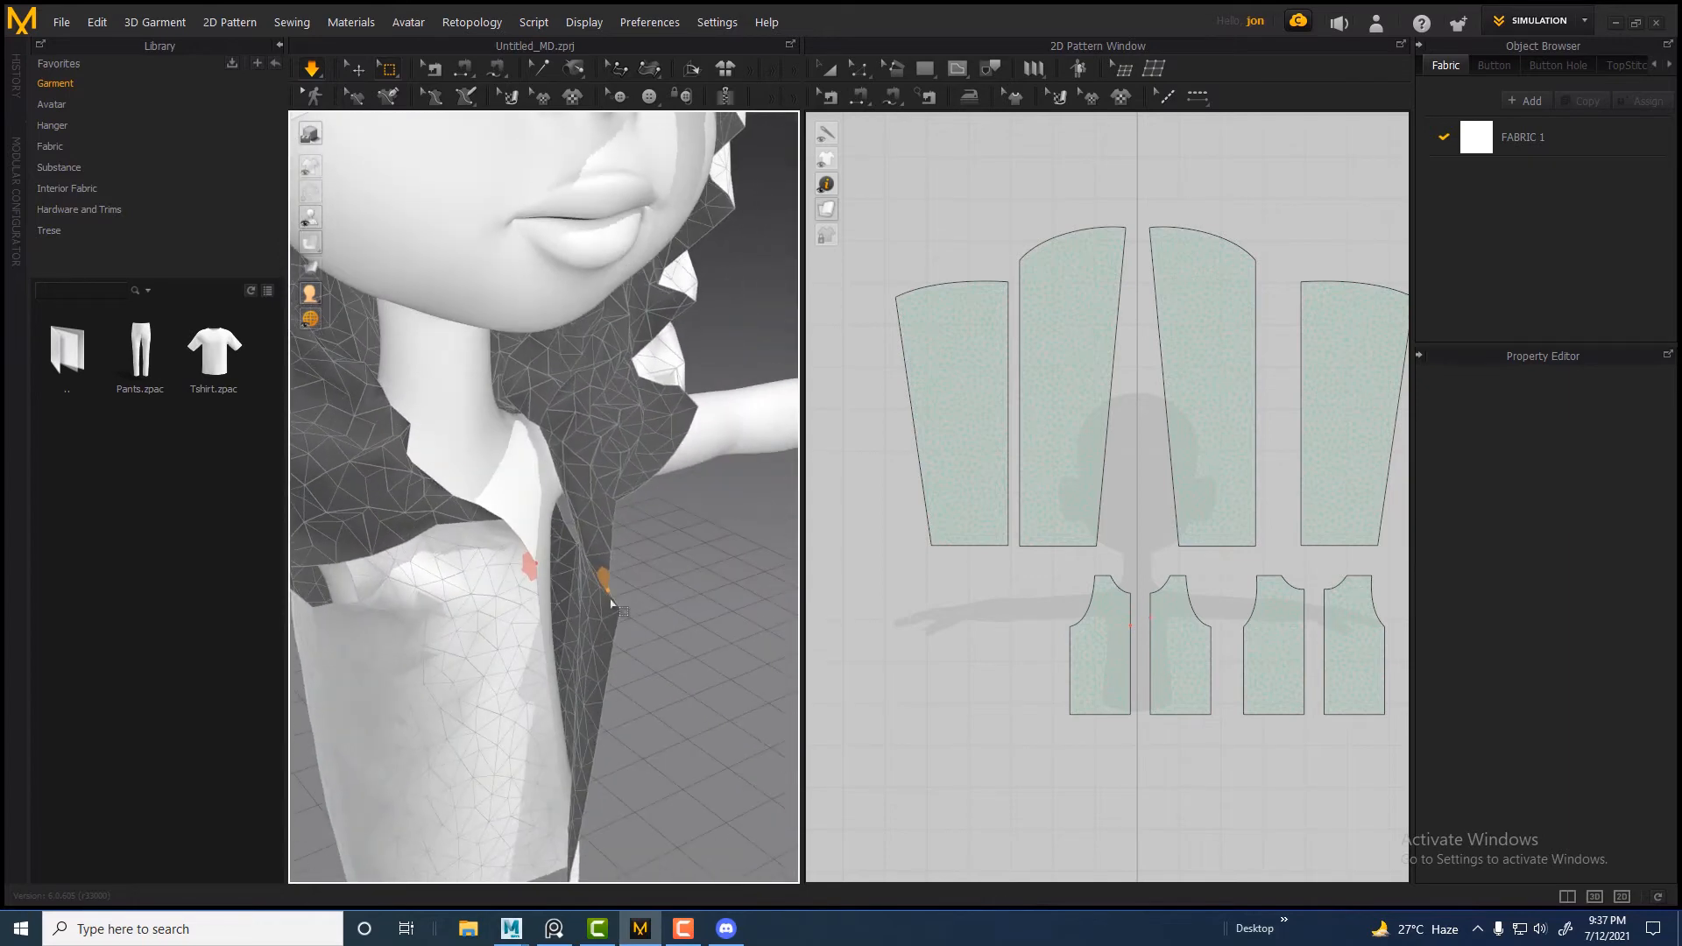
pyautogui.moveTo(610, 602); pyautogui.dragTo(535, 561)
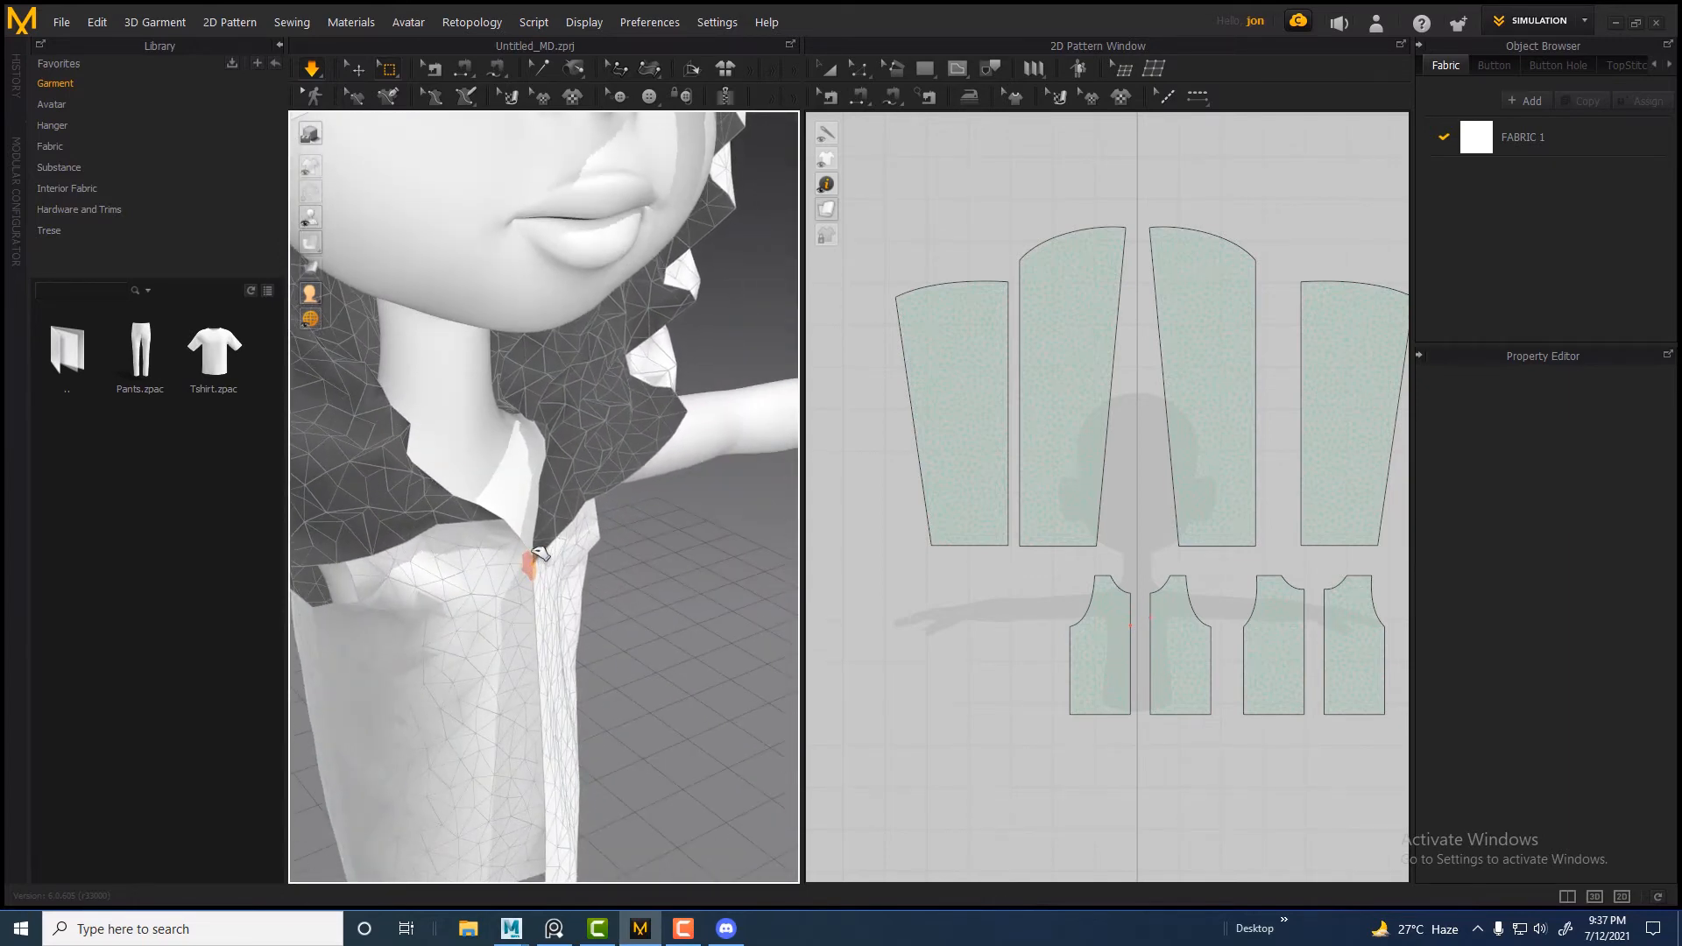
pyautogui.moveTo(540, 553); pyautogui.dragTo(587, 565, button='right')
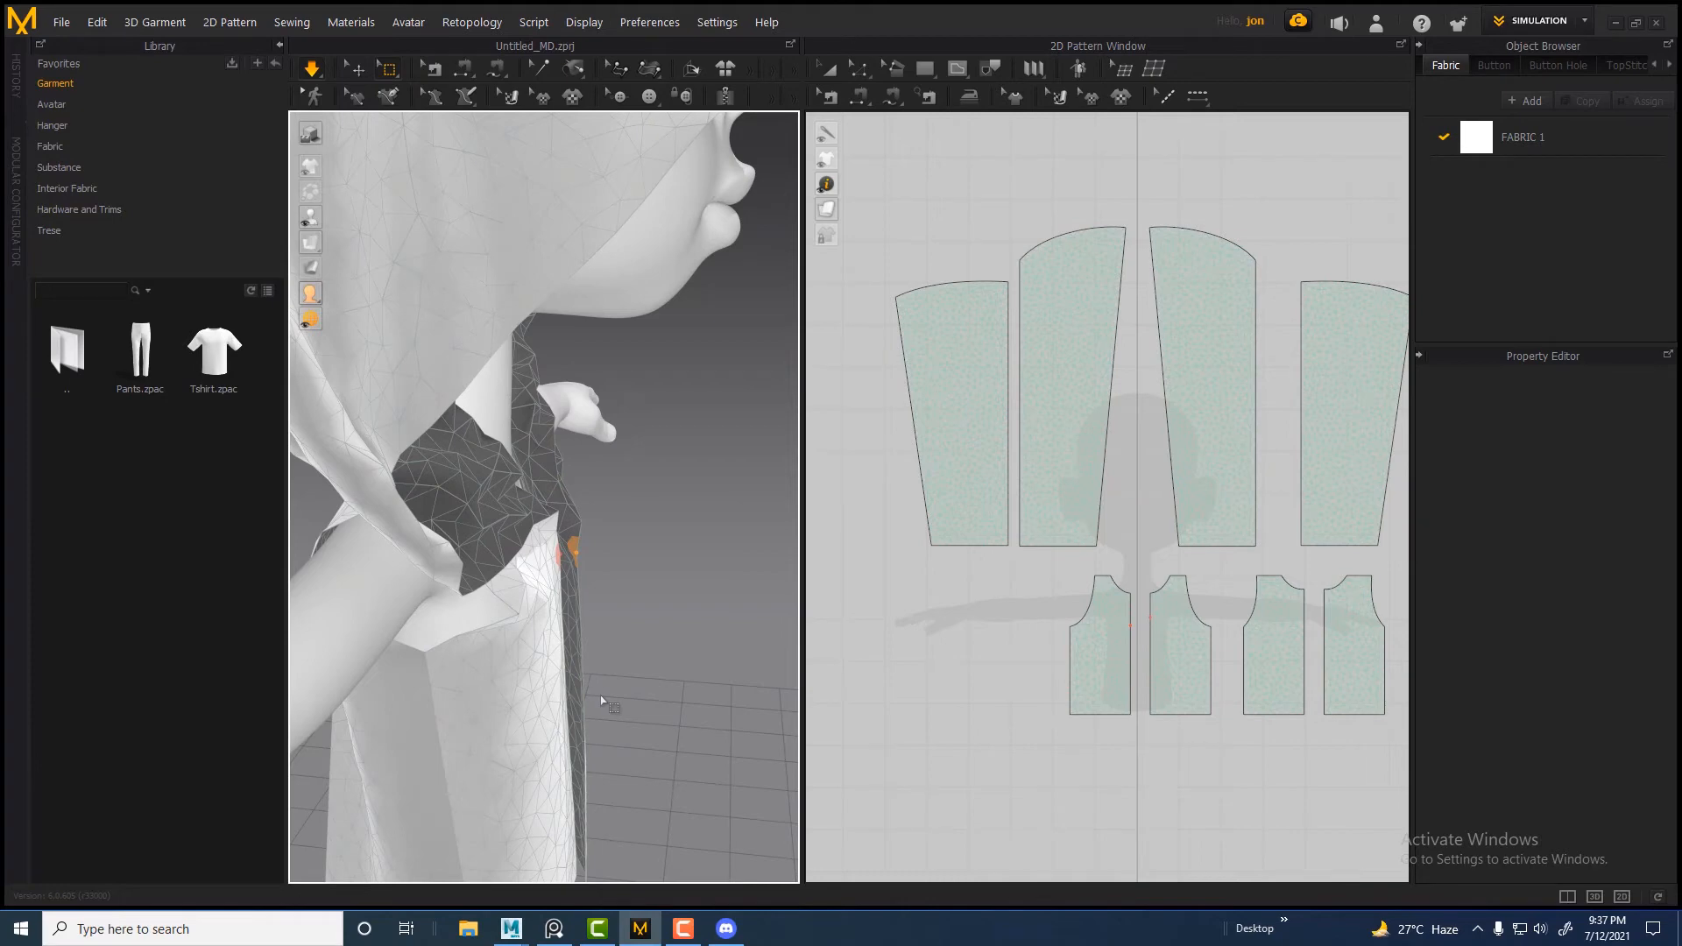
pyautogui.moveTo(601, 698); pyautogui.dragTo(566, 695, button='right')
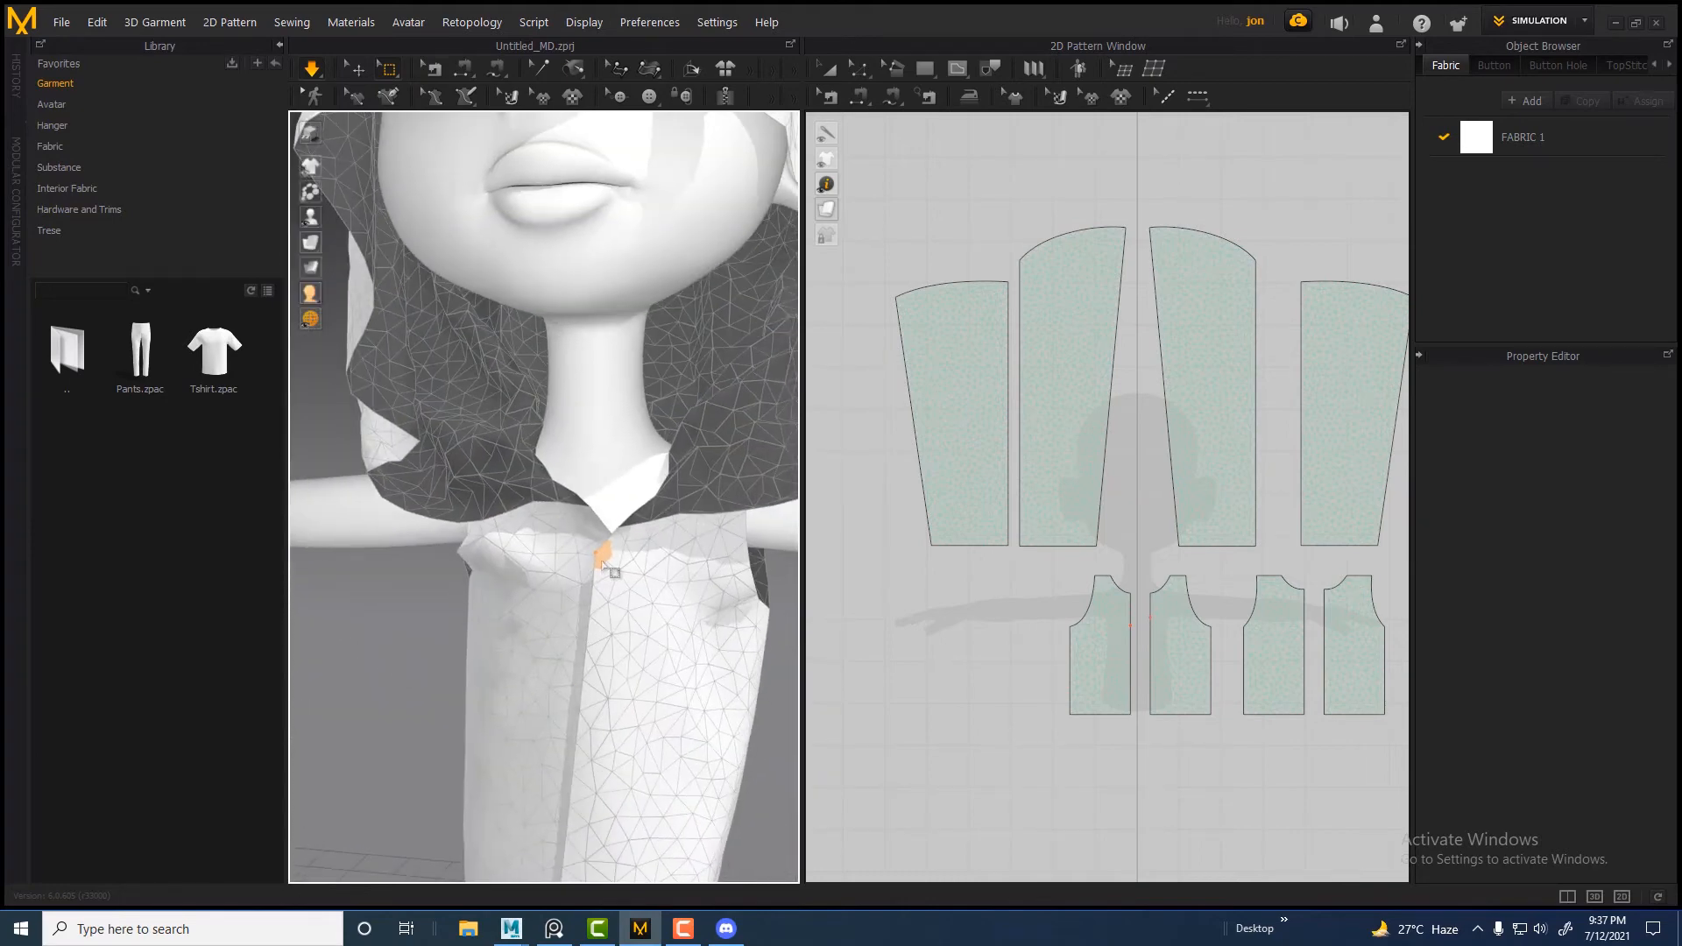
pyautogui.moveTo(602, 563); pyautogui.dragTo(591, 604)
pyautogui.scroll(-3, 590, 762)
pyautogui.moveTo(590, 768); pyautogui.dragTo(602, 736, button='right')
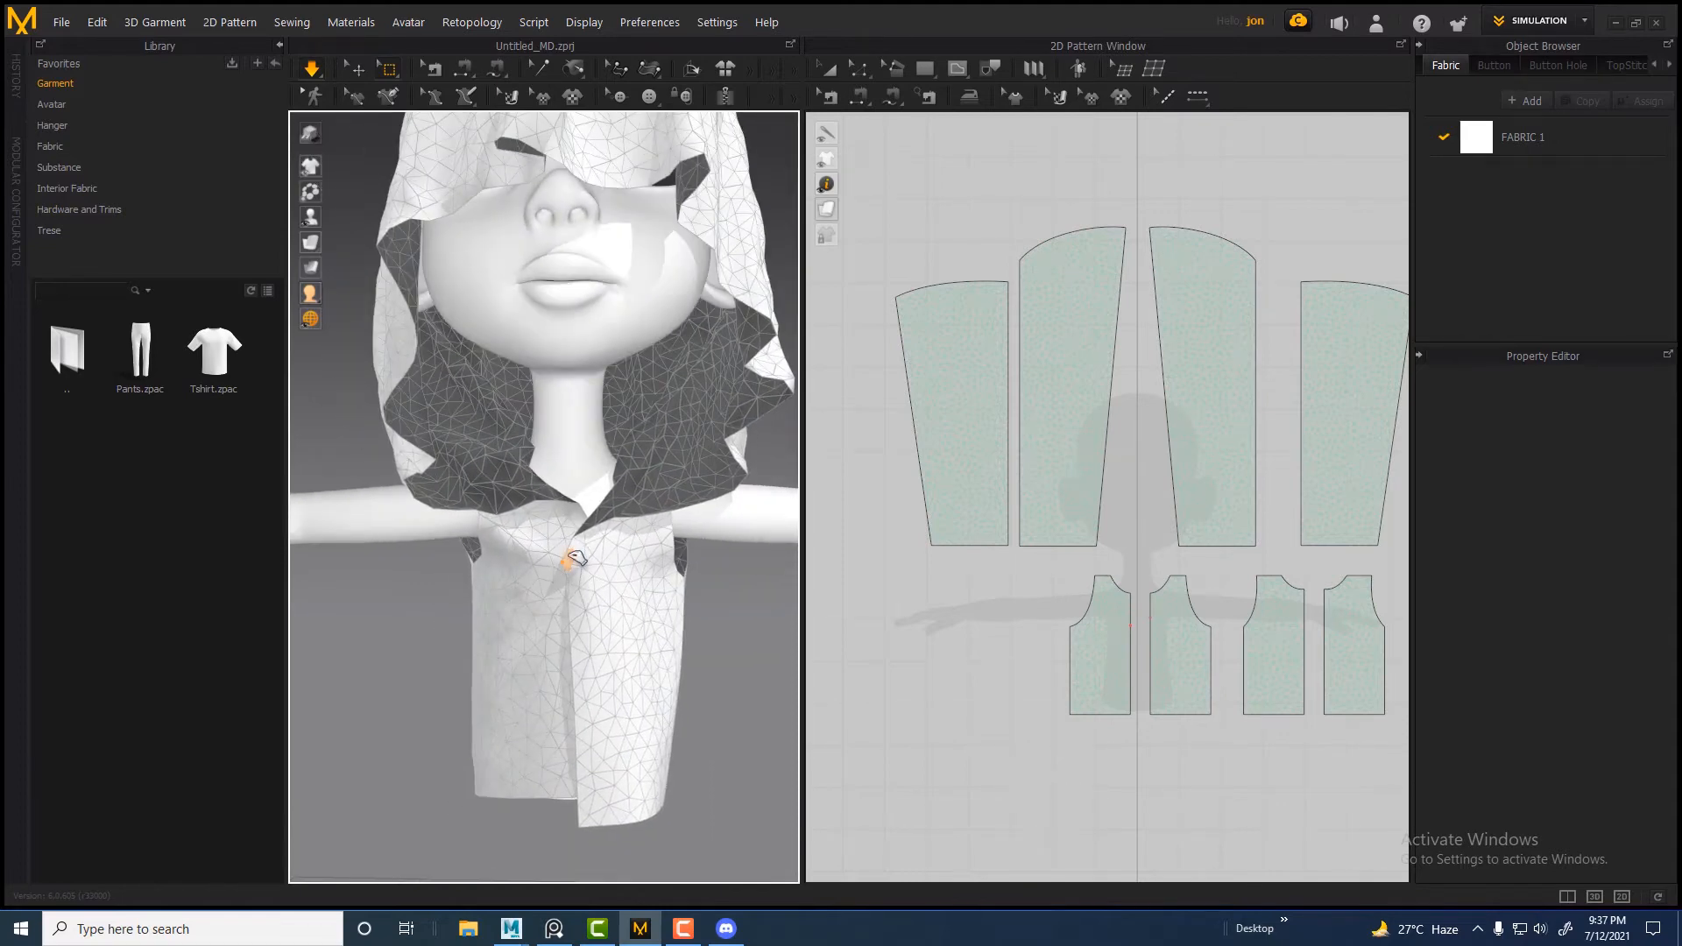
# Pull the front hood panels on both sides of the avatar's face into place while simulating
pyautogui.scroll(-2, 553, 726)
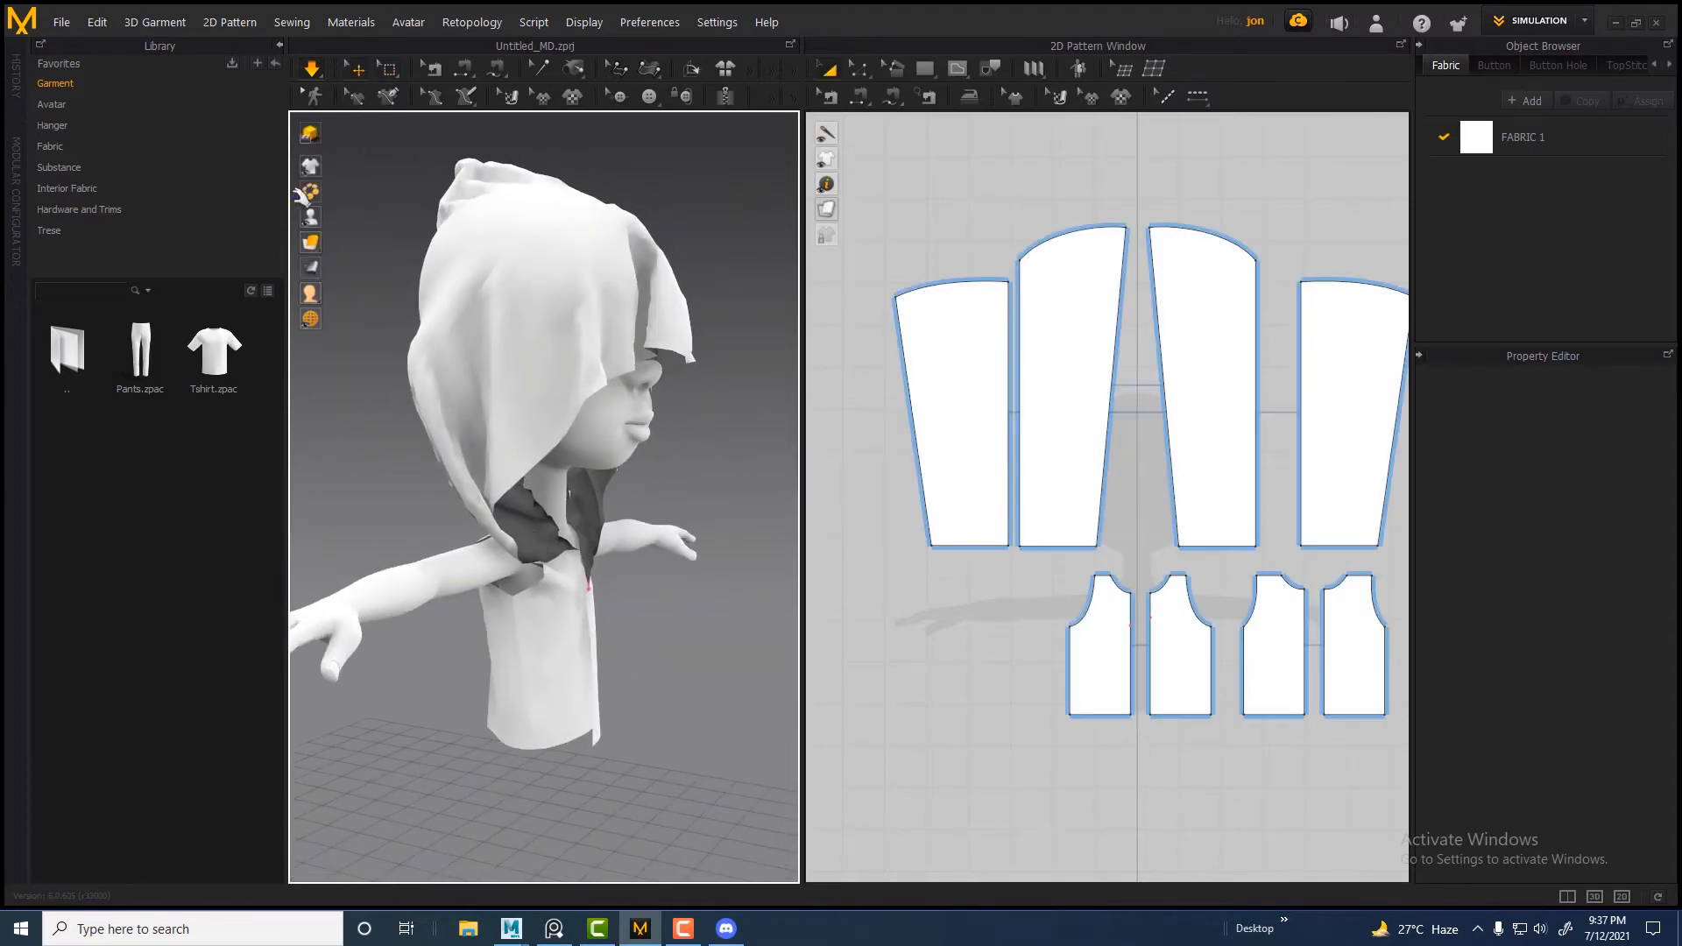
pyautogui.moveTo(489, 457); pyautogui.dragTo(619, 563)
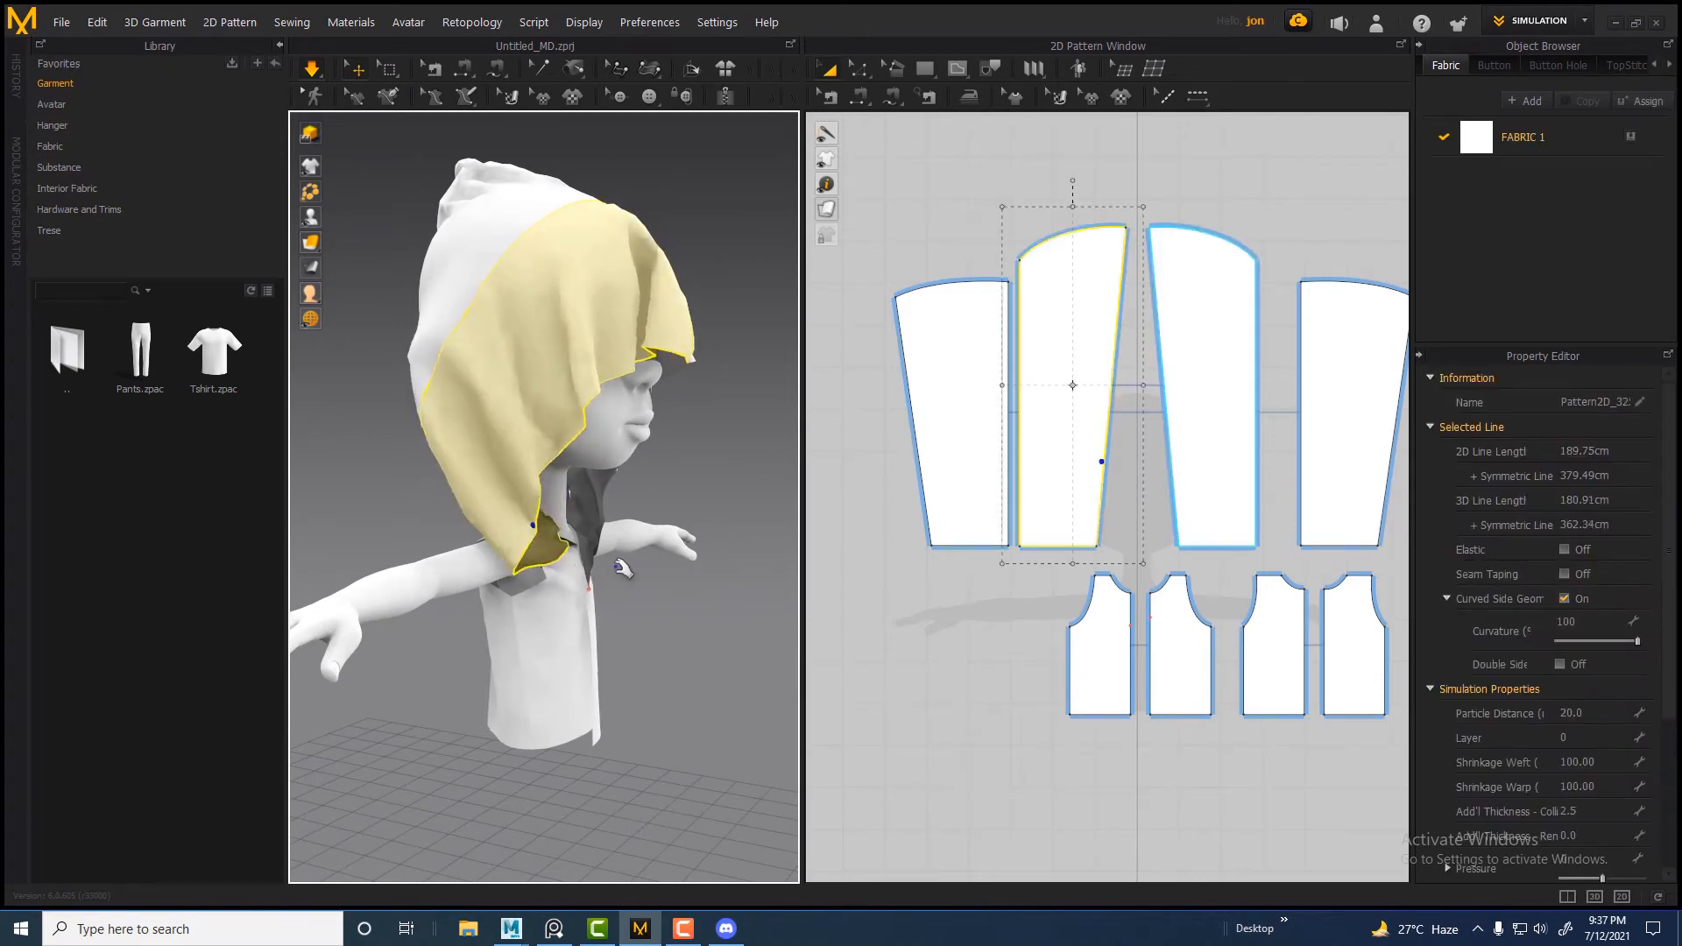
pyautogui.moveTo(745, 591); pyautogui.dragTo(538, 601, button='right')
pyautogui.moveTo(585, 525); pyautogui.dragTo(613, 550)
pyautogui.moveTo(613, 550); pyautogui.dragTo(504, 561, button='right')
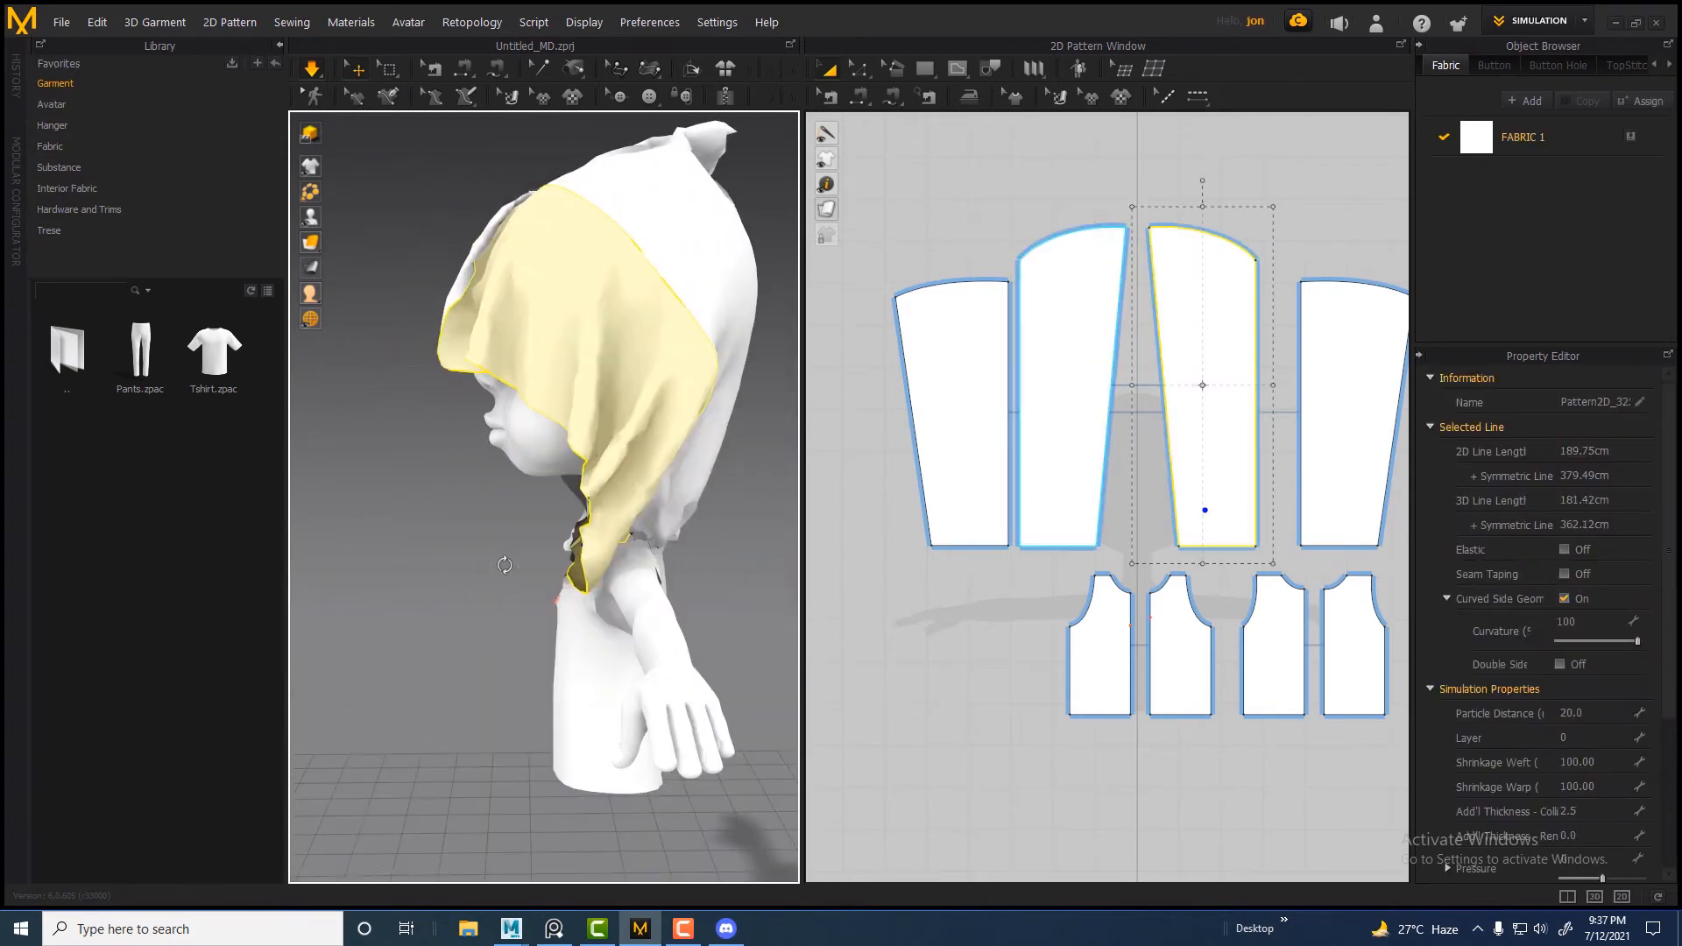
pyautogui.moveTo(602, 427); pyautogui.dragTo(530, 426)
pyautogui.moveTo(443, 464); pyautogui.dragTo(560, 464, button='right')
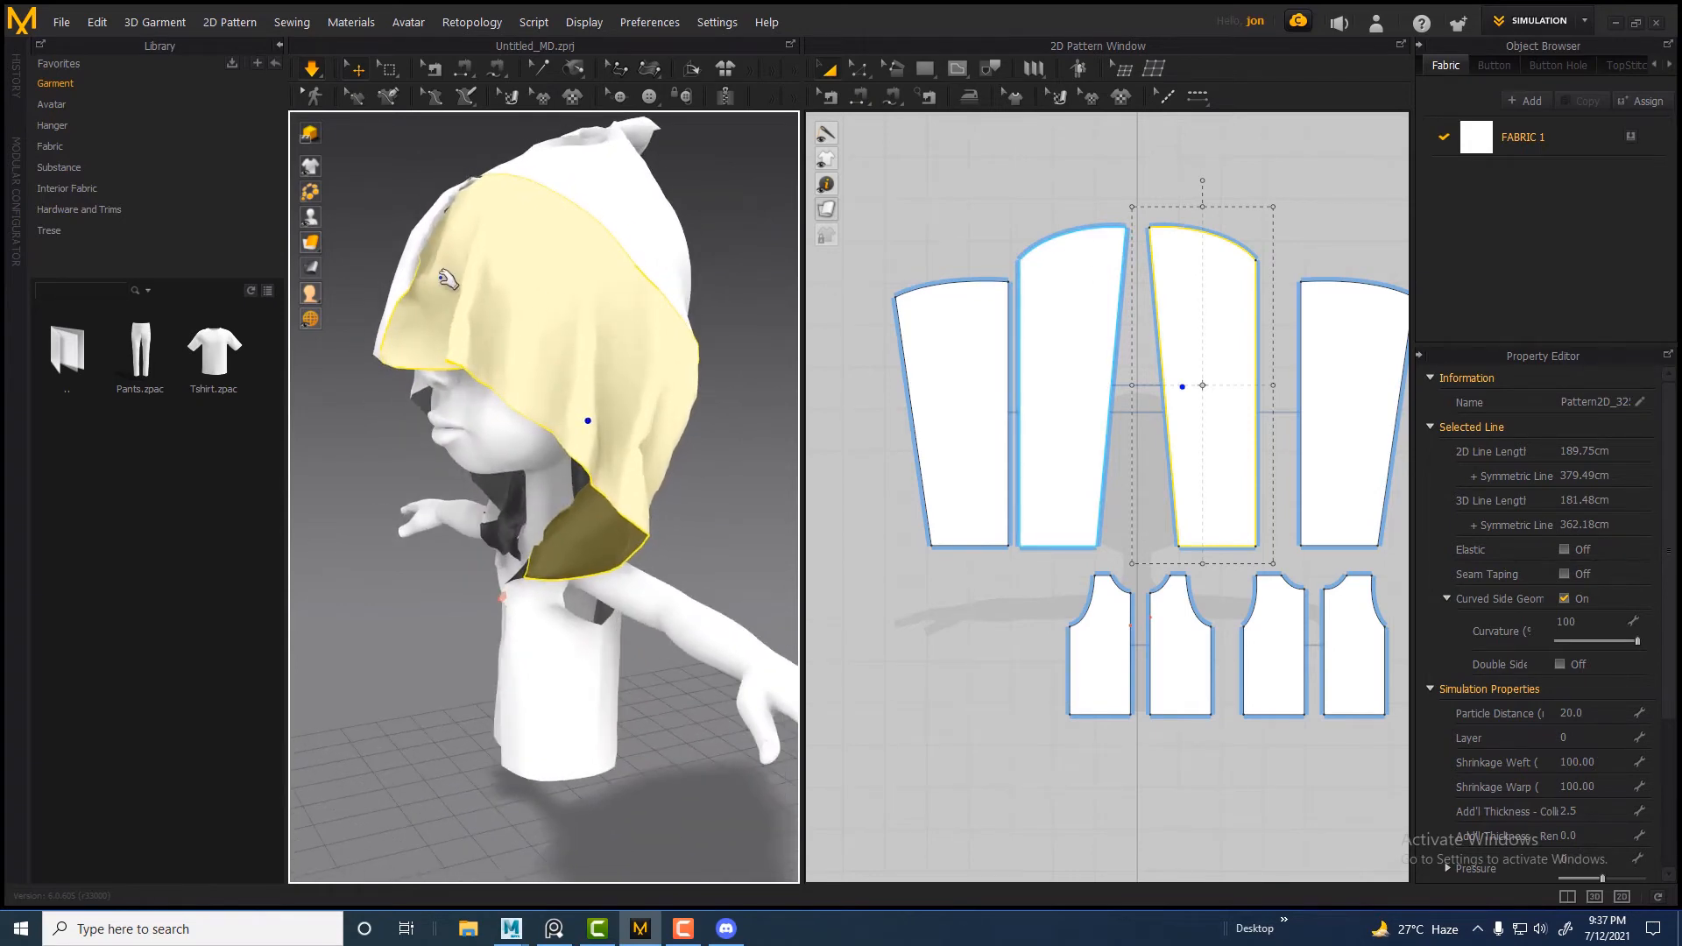
# Shorten both front hood panels by moving their curved top edge downward in the 2D pattern
pyautogui.click(858, 69)
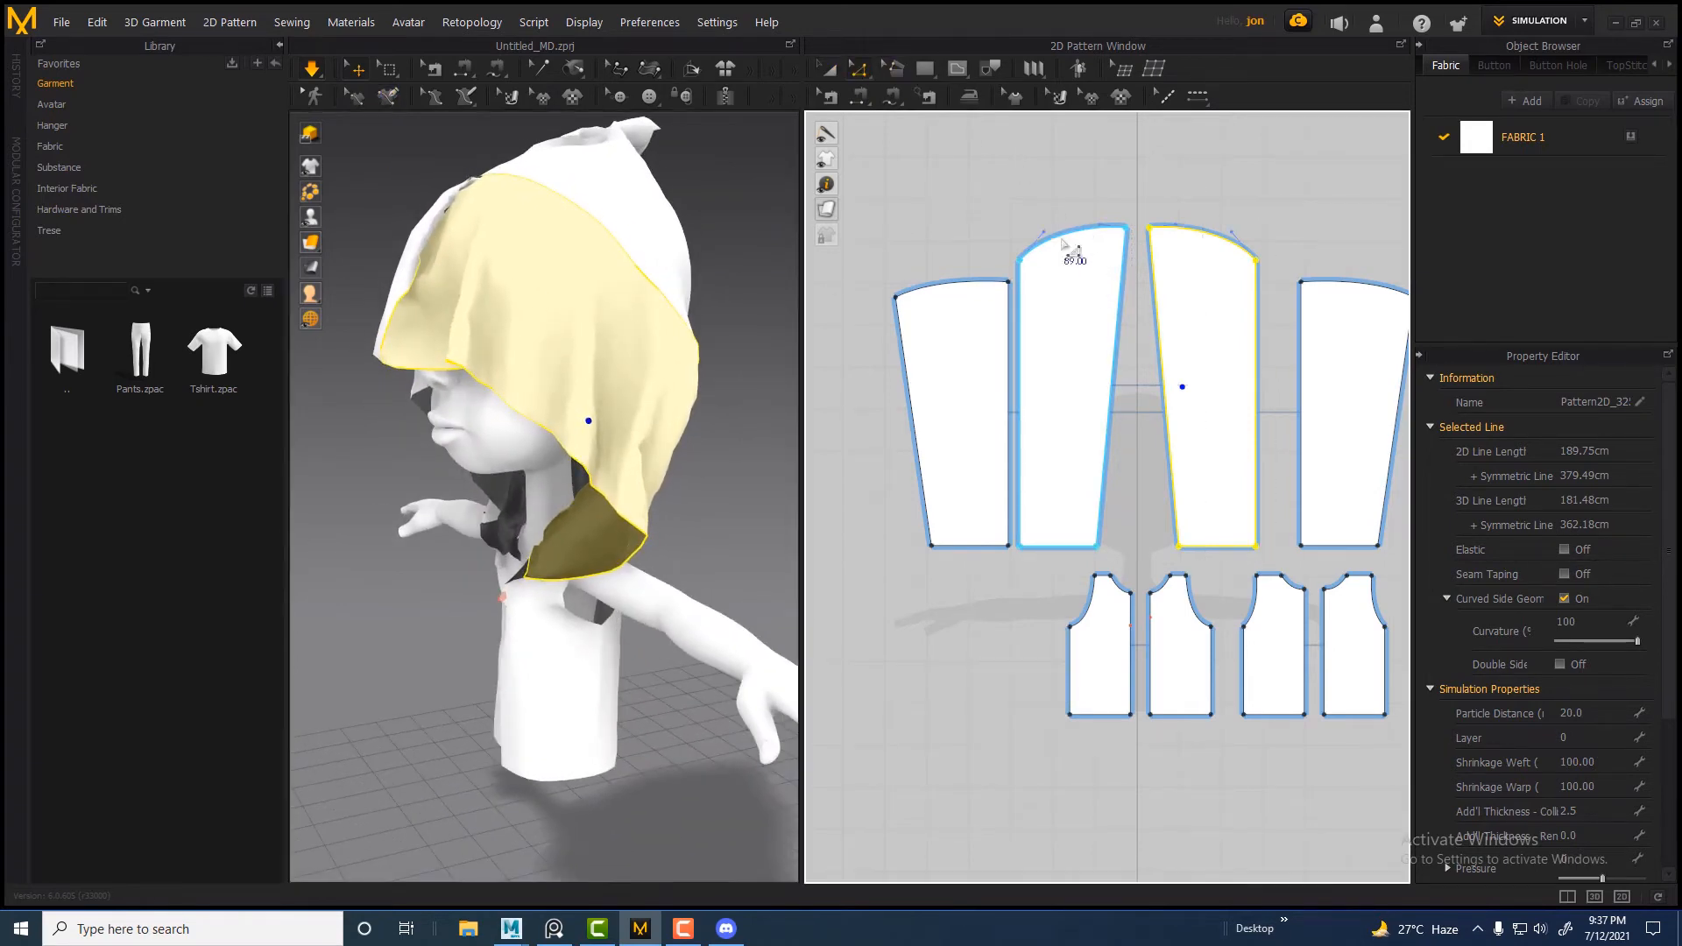
pyautogui.click(1084, 256)
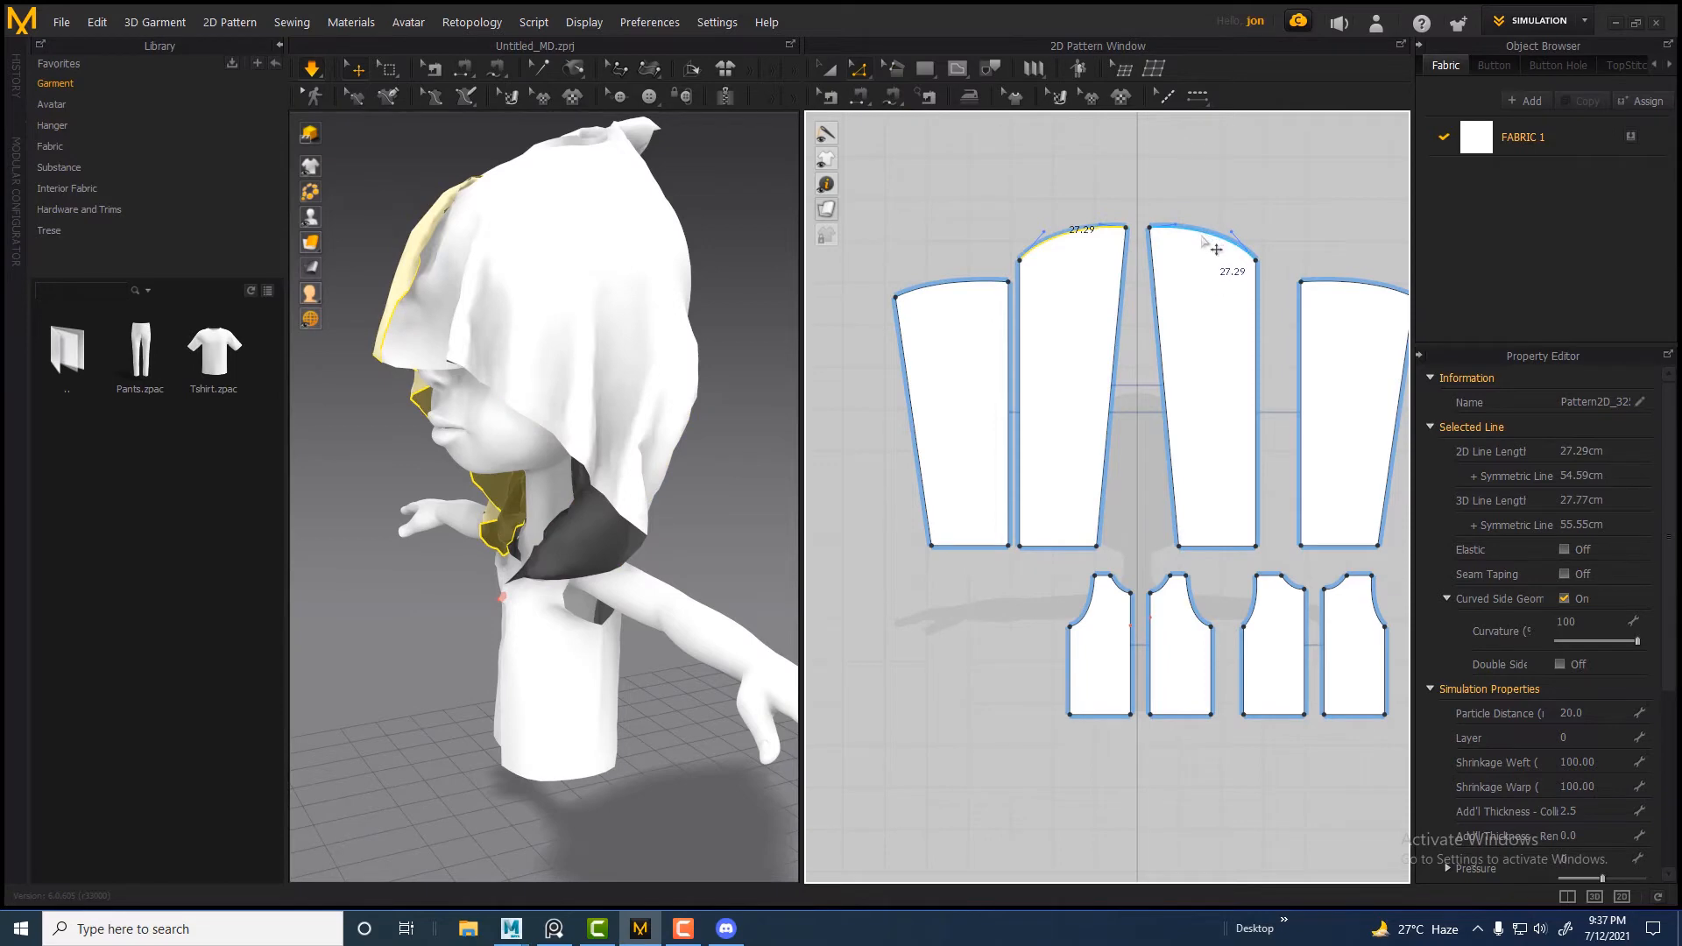
pyautogui.moveTo(1112, 238); pyautogui.dragTo(1083, 268)
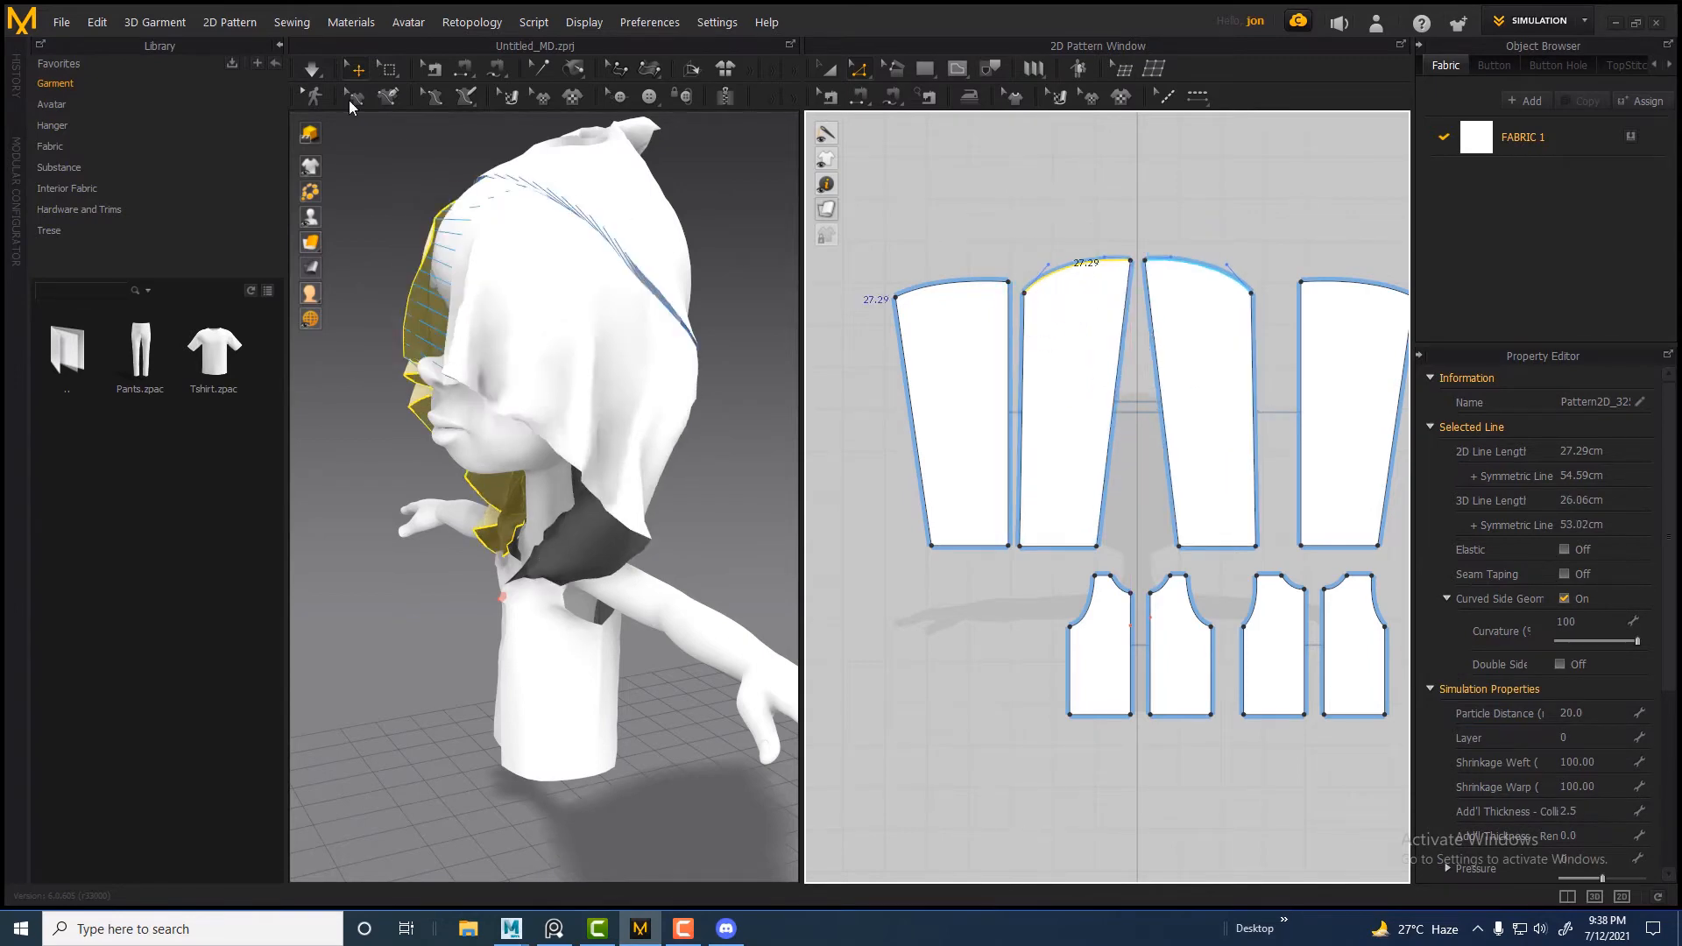
# Simulate the shortened hood, pull its front edge forward and to the sides around the face, and stop the simulation
pyautogui.click(317, 76)
pyautogui.moveTo(452, 316); pyautogui.dragTo(417, 315)
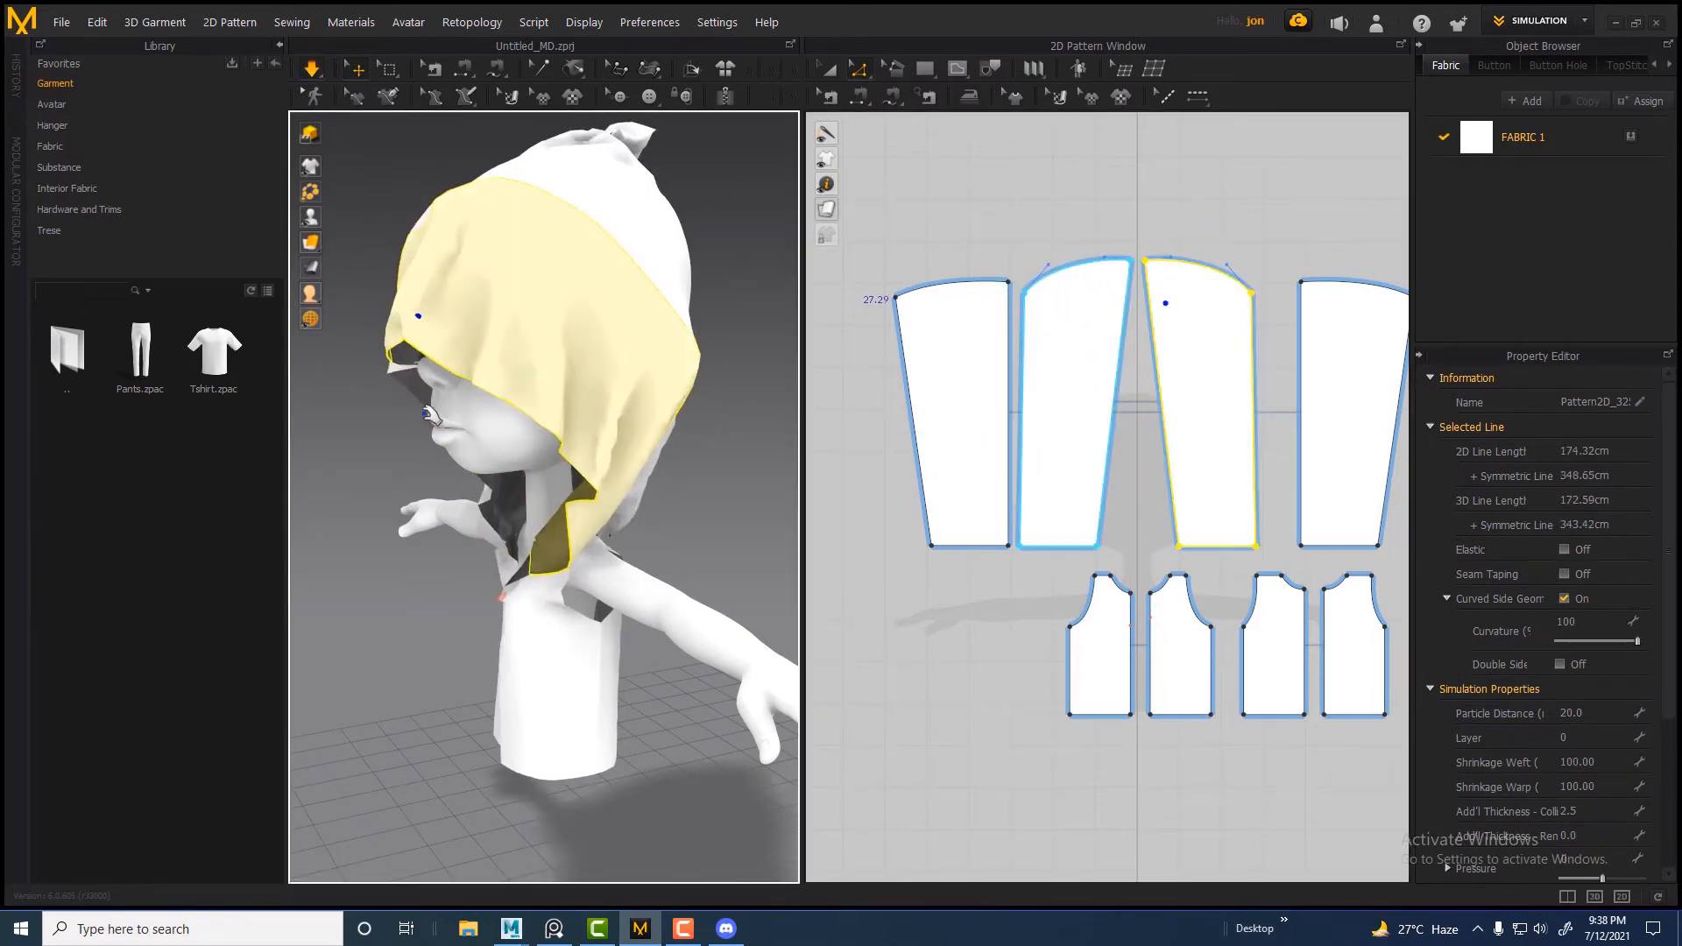
pyautogui.moveTo(416, 315); pyautogui.dragTo(560, 394, button='right')
pyautogui.scroll(-3, 550, 414)
pyautogui.moveTo(554, 395); pyautogui.dragTo(604, 376)
pyautogui.moveTo(621, 449); pyautogui.dragTo(420, 289, button='right')
pyautogui.click(408, 256)
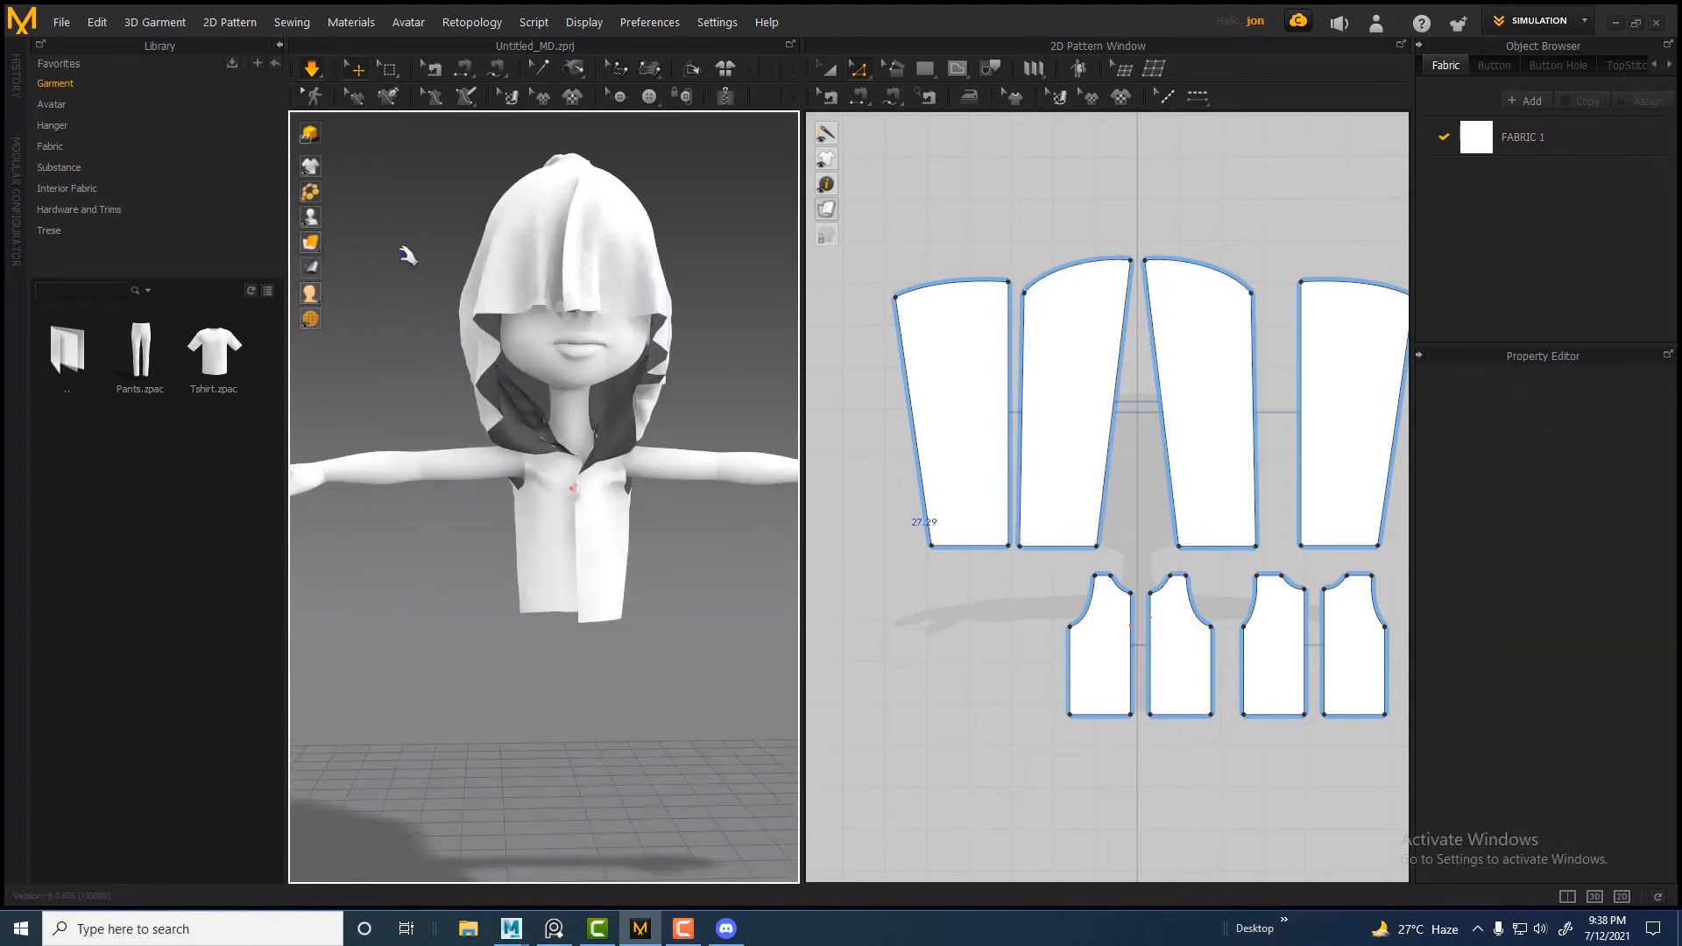
pyautogui.click(313, 72)
# Draw a roughly square sleeve pattern beside the bodice's front panel in the 2D pattern
pyautogui.scroll(2, 1062, 315)
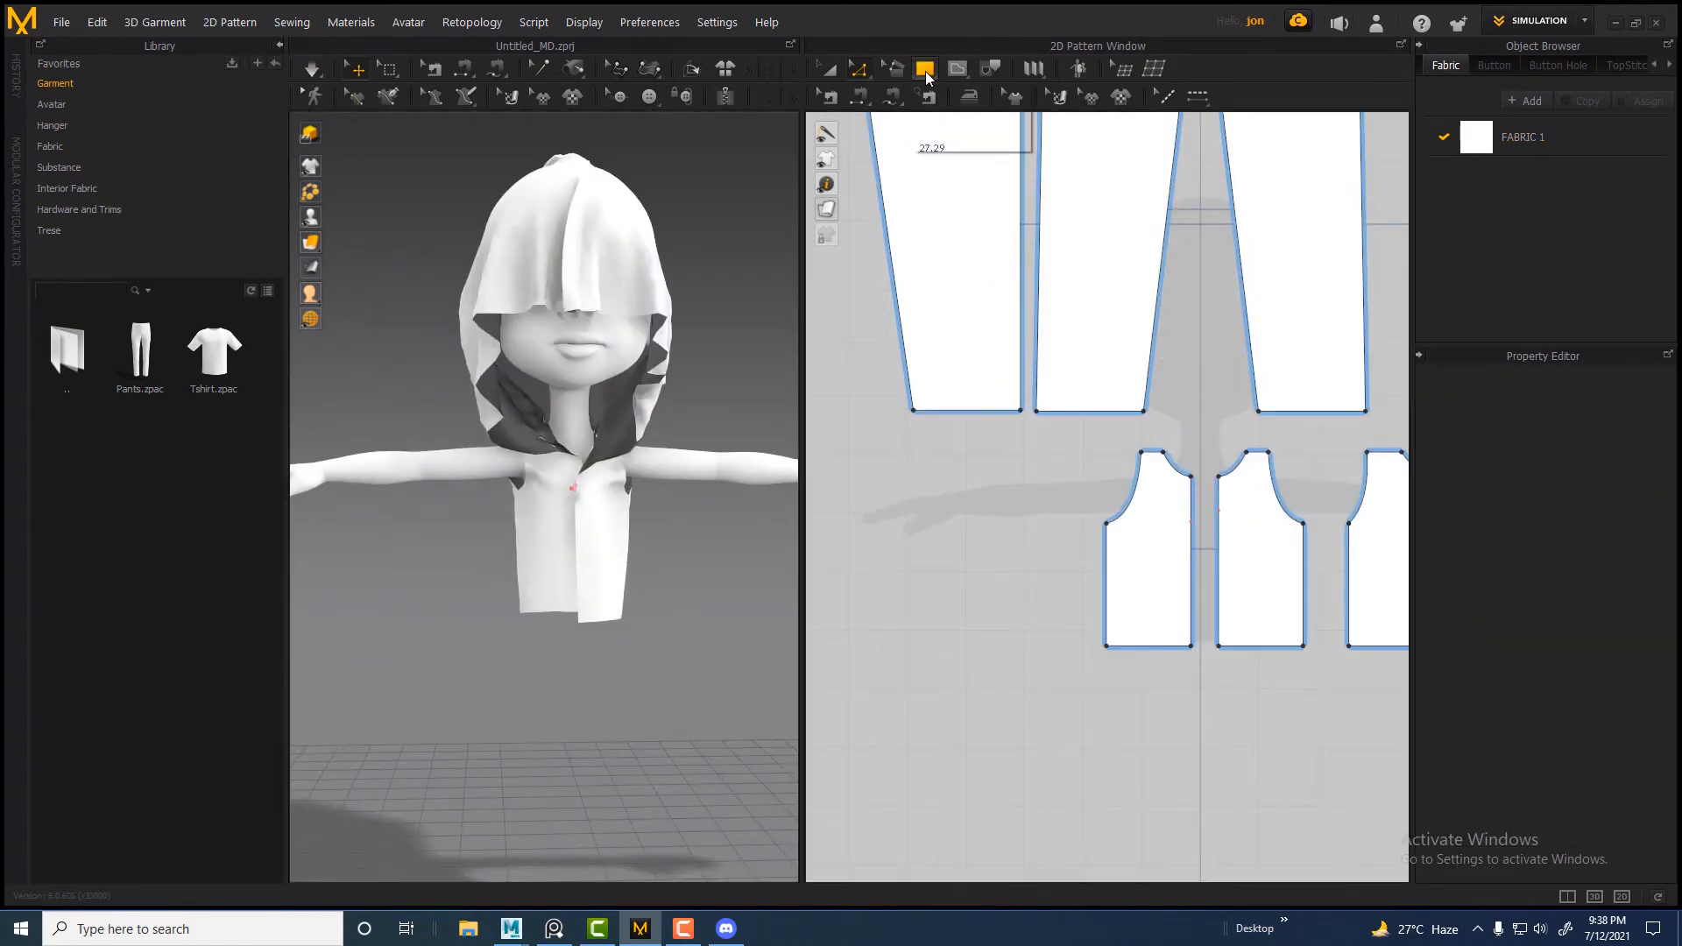
pyautogui.click(925, 69)
pyautogui.click(957, 104)
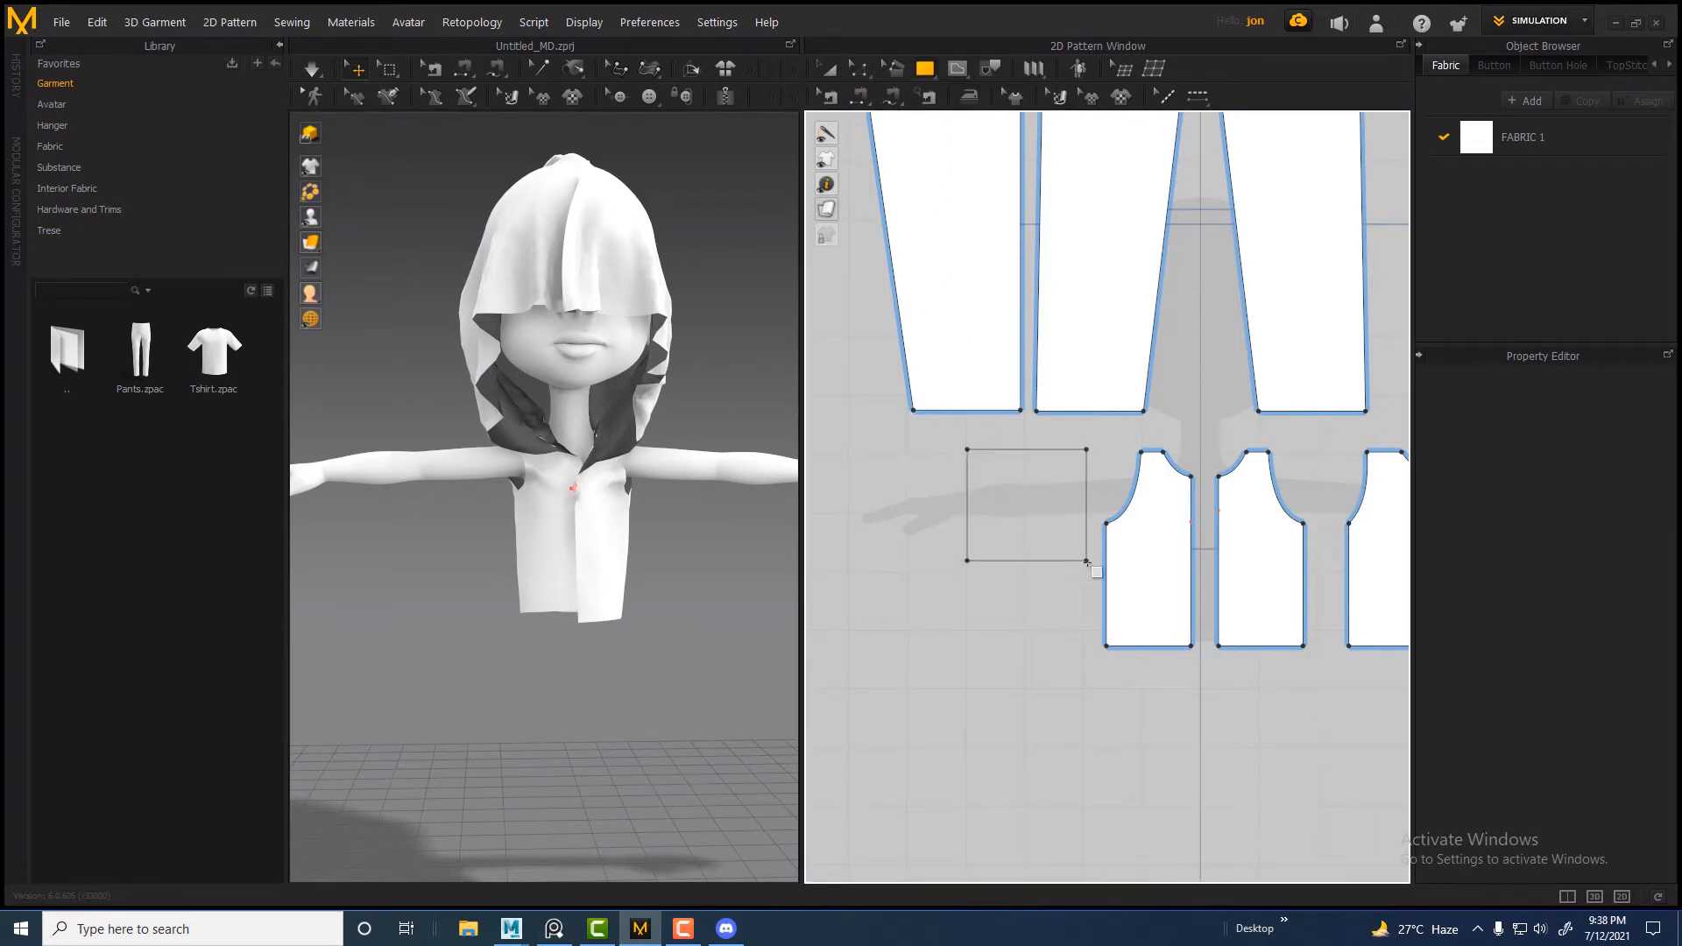
pyautogui.moveTo(1087, 568); pyautogui.dragTo(1084, 569)
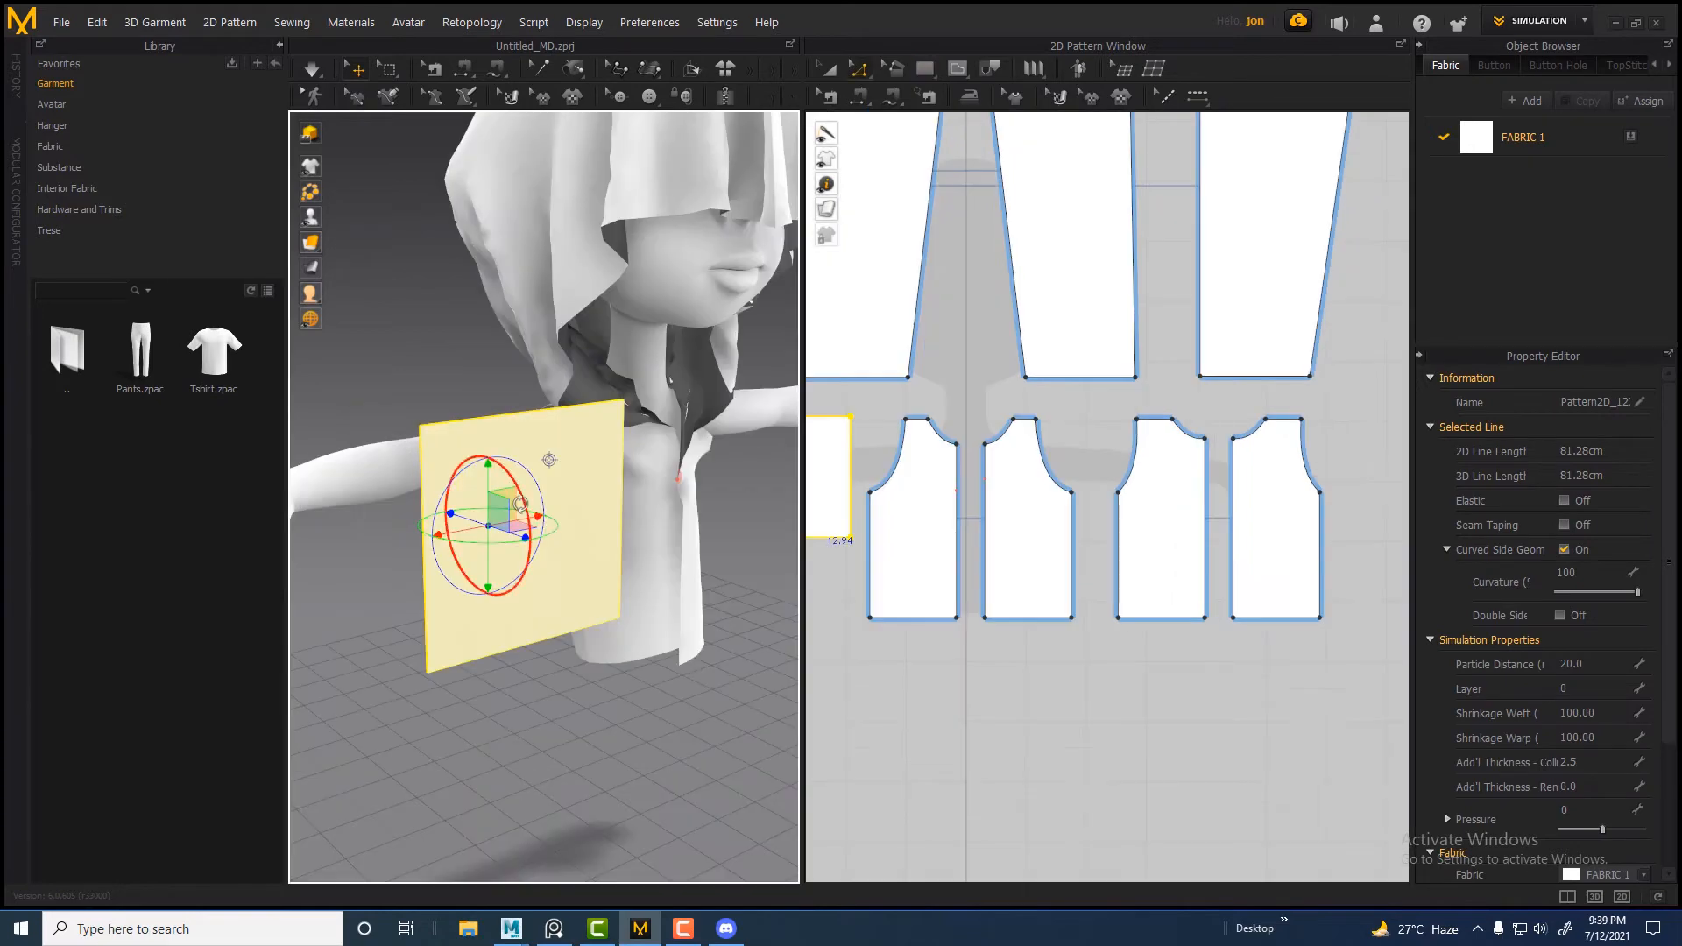
# Rotate the new sleeve piece to lie horizontally, widen the 3D view, and place the piece above the avatar's right arm
pyautogui.moveTo(516, 500); pyautogui.dragTo(461, 498)
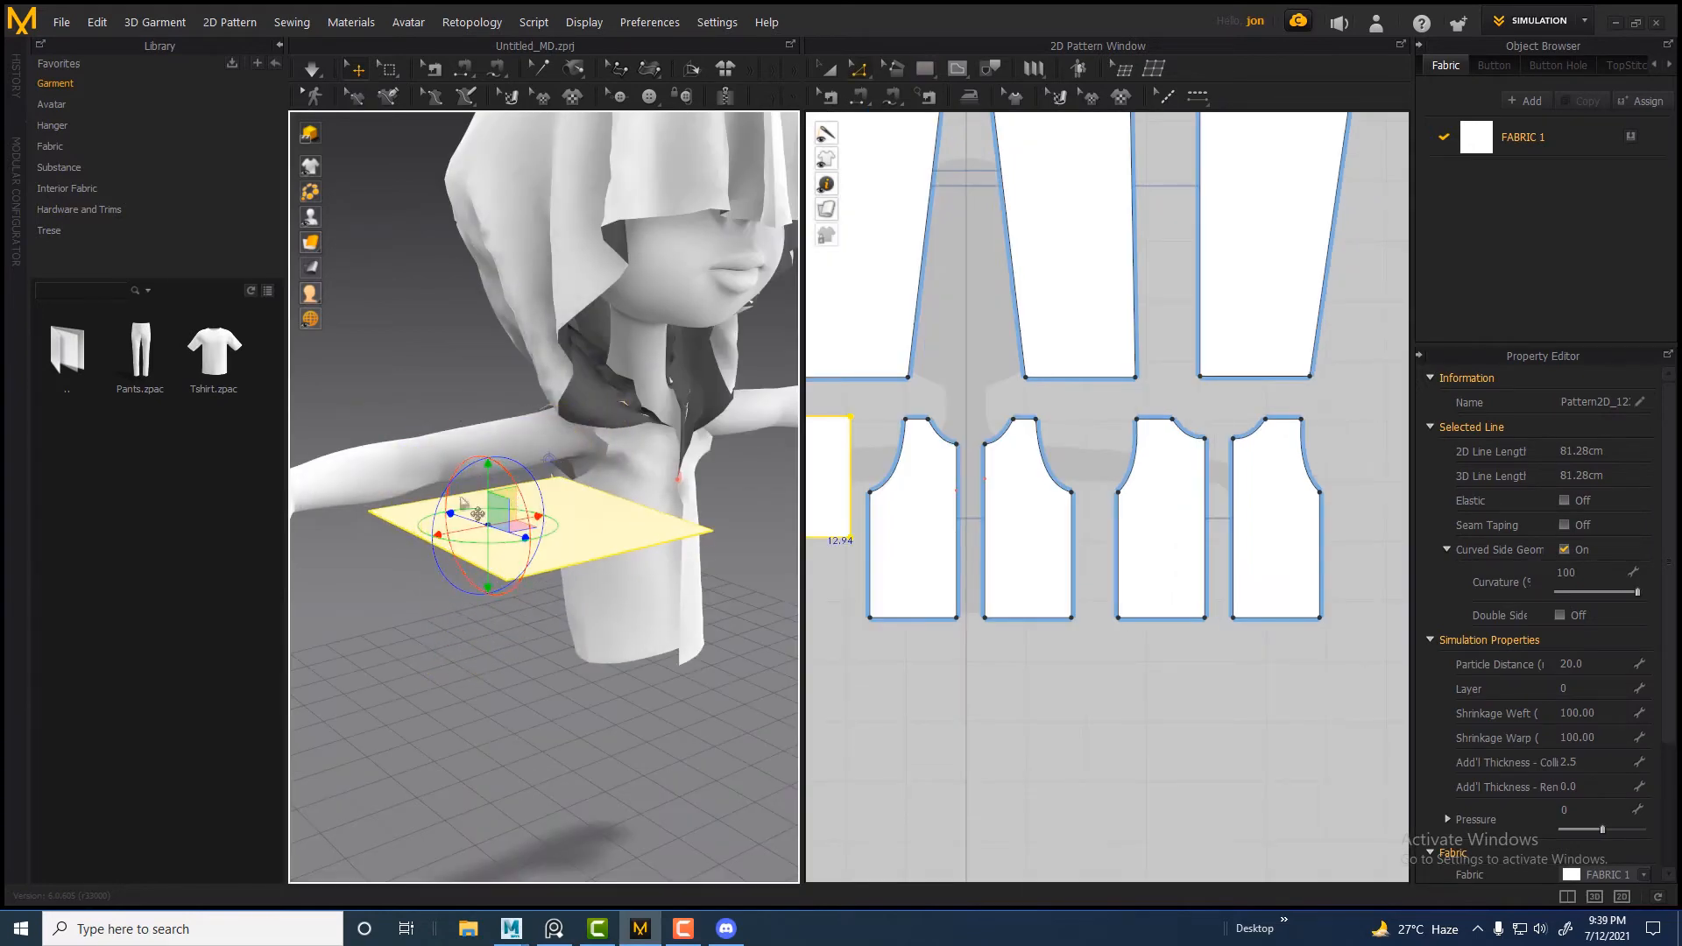
pyautogui.moveTo(462, 502); pyautogui.dragTo(729, 541, button='right')
pyautogui.moveTo(803, 517); pyautogui.dragTo(1017, 517)
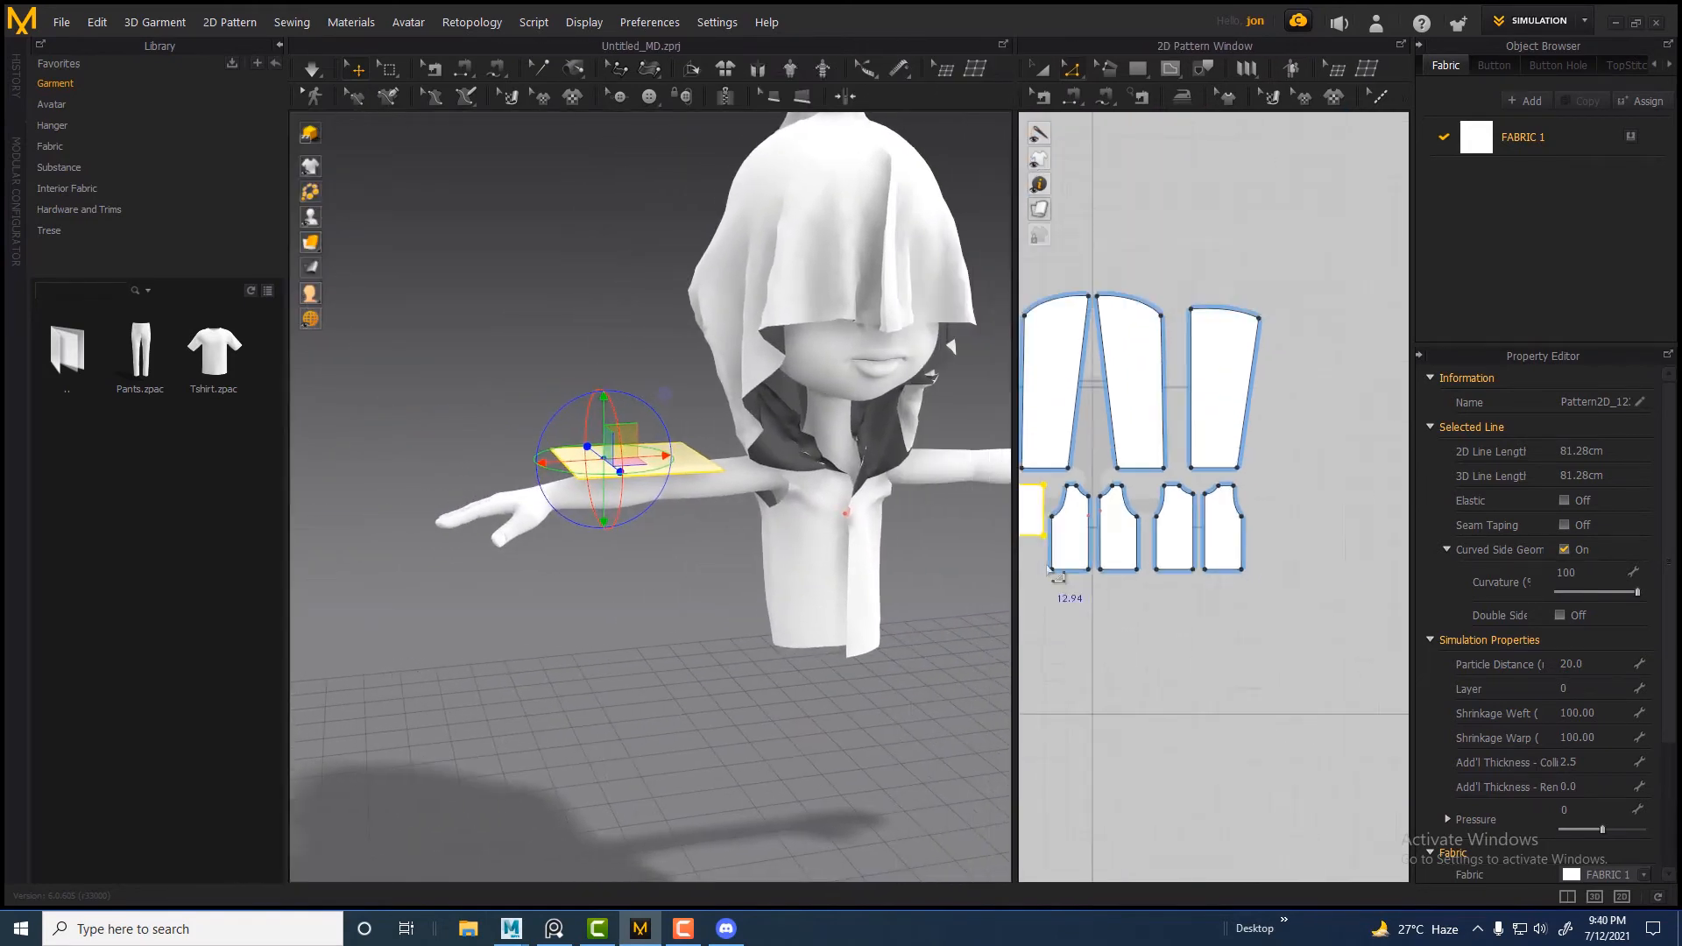
pyautogui.moveTo(649, 510); pyautogui.dragTo(668, 443, button='right')
pyautogui.moveTo(702, 513)
pyautogui.mouseDown(button='right')
pyautogui.moveTo(665, 515)
pyautogui.moveTo(718, 518)
pyautogui.mouseUp(button='right')
pyautogui.scroll(2, 1205, 523)
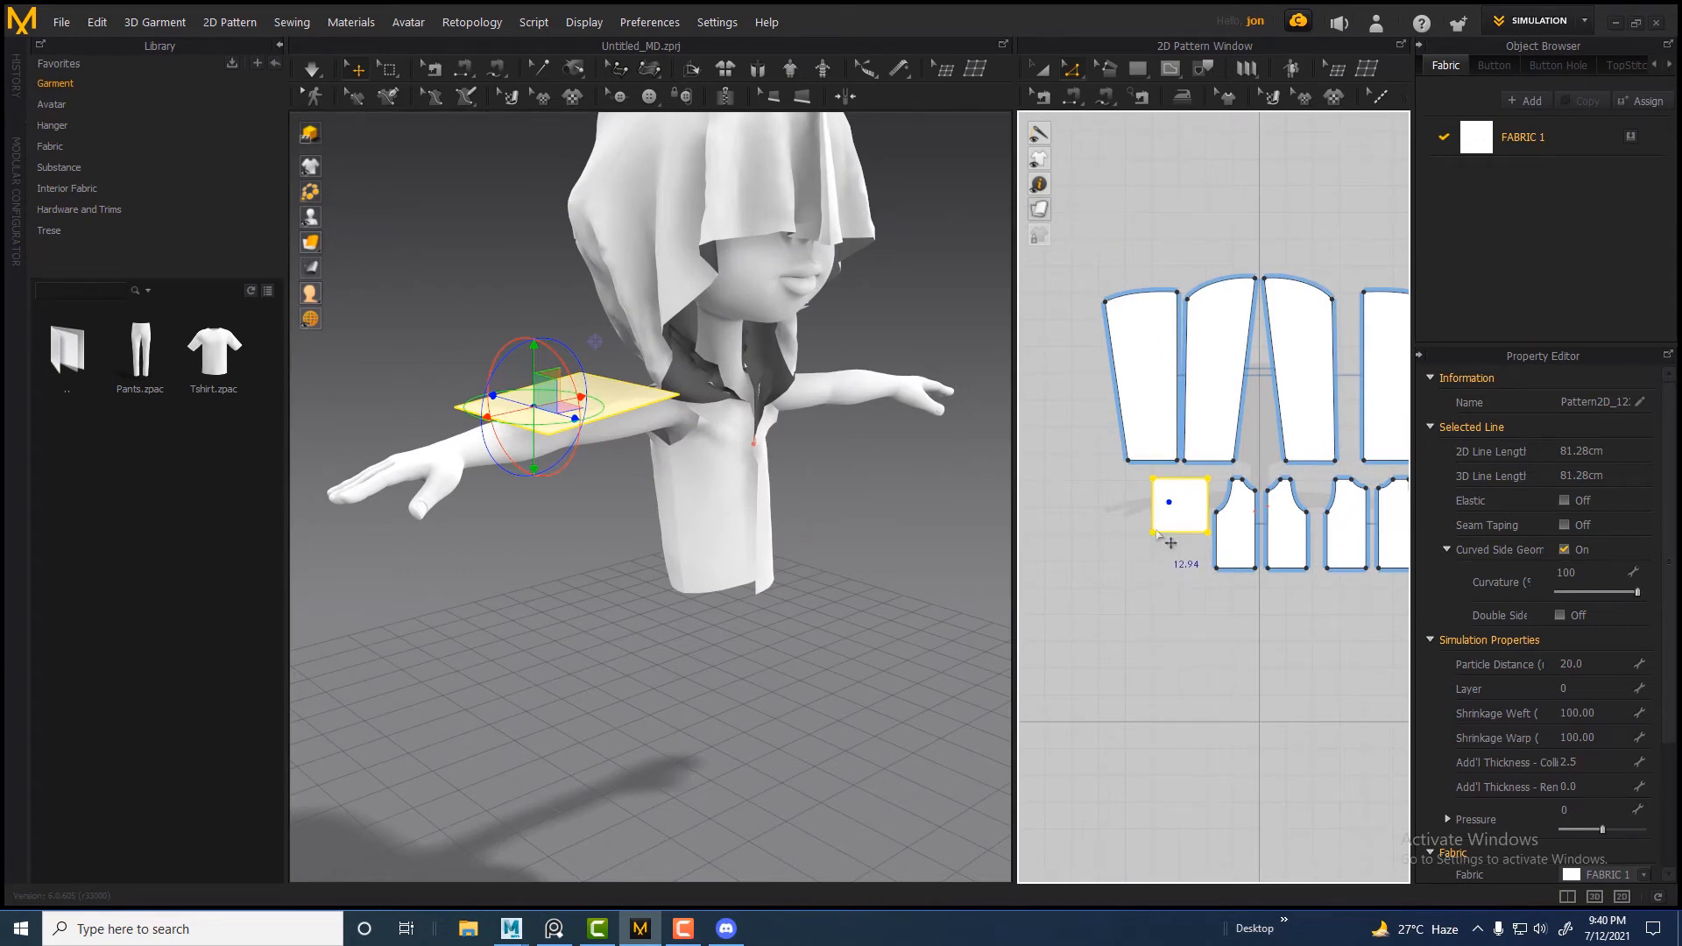
# Scale the sleeve piece up to a perimeter of about 98.4 cm and drape it over the arm by simulating briefly
pyautogui.click(1155, 531)
pyautogui.click(1176, 500)
pyautogui.press('a')
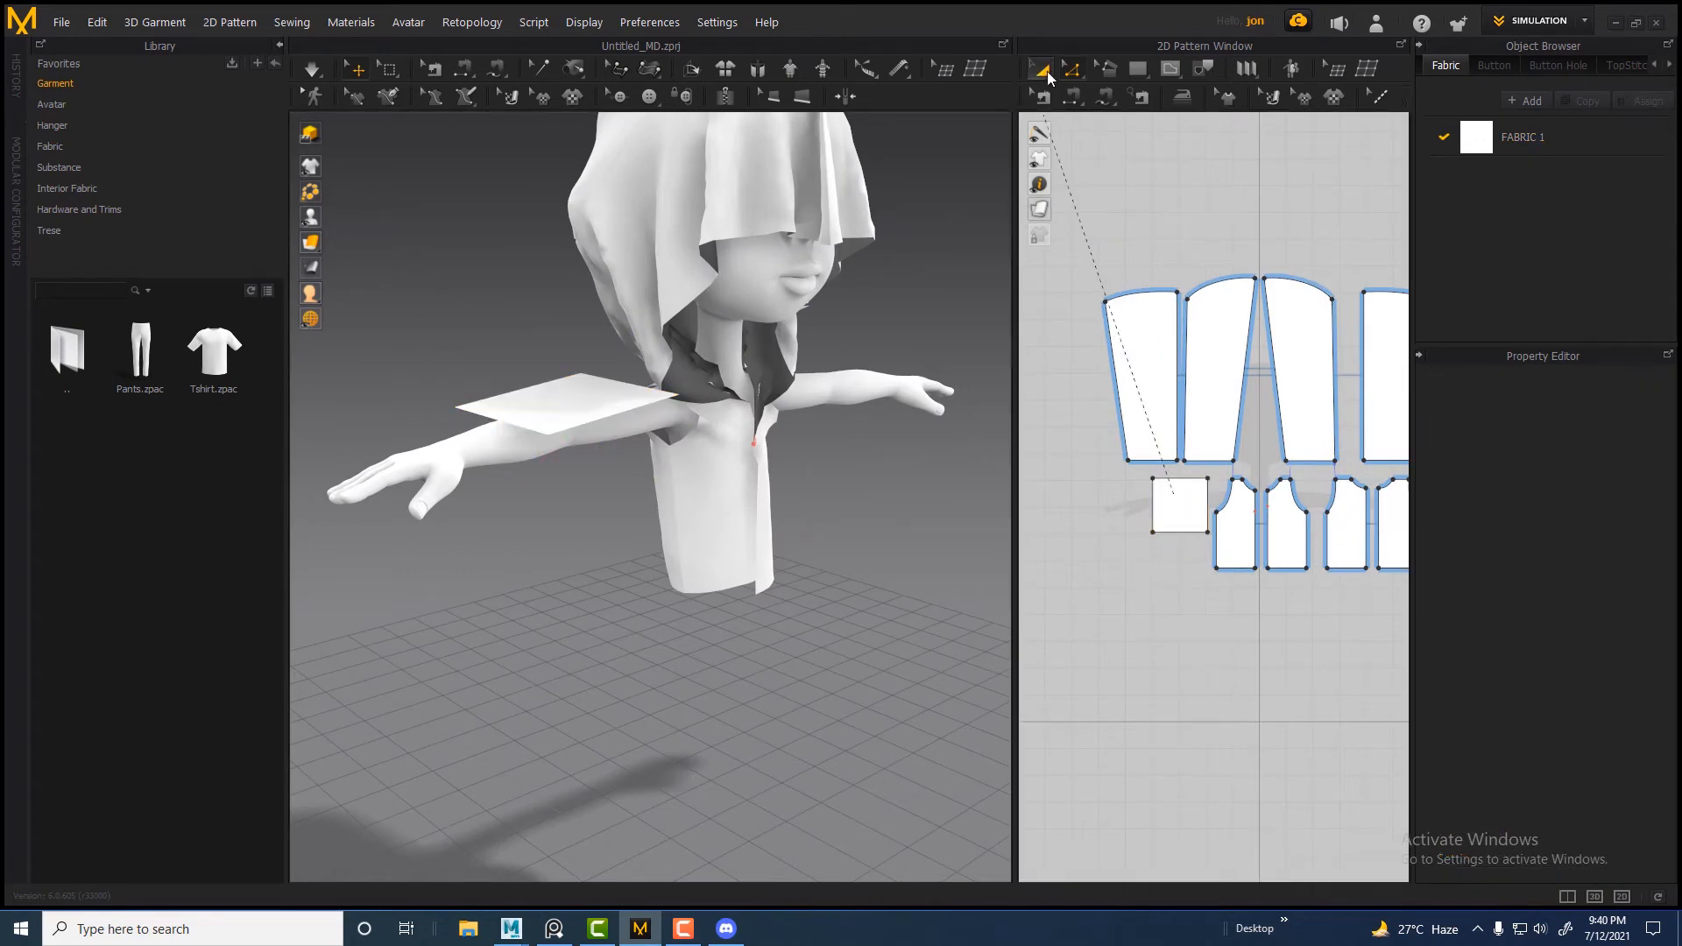
pyautogui.click(1172, 523)
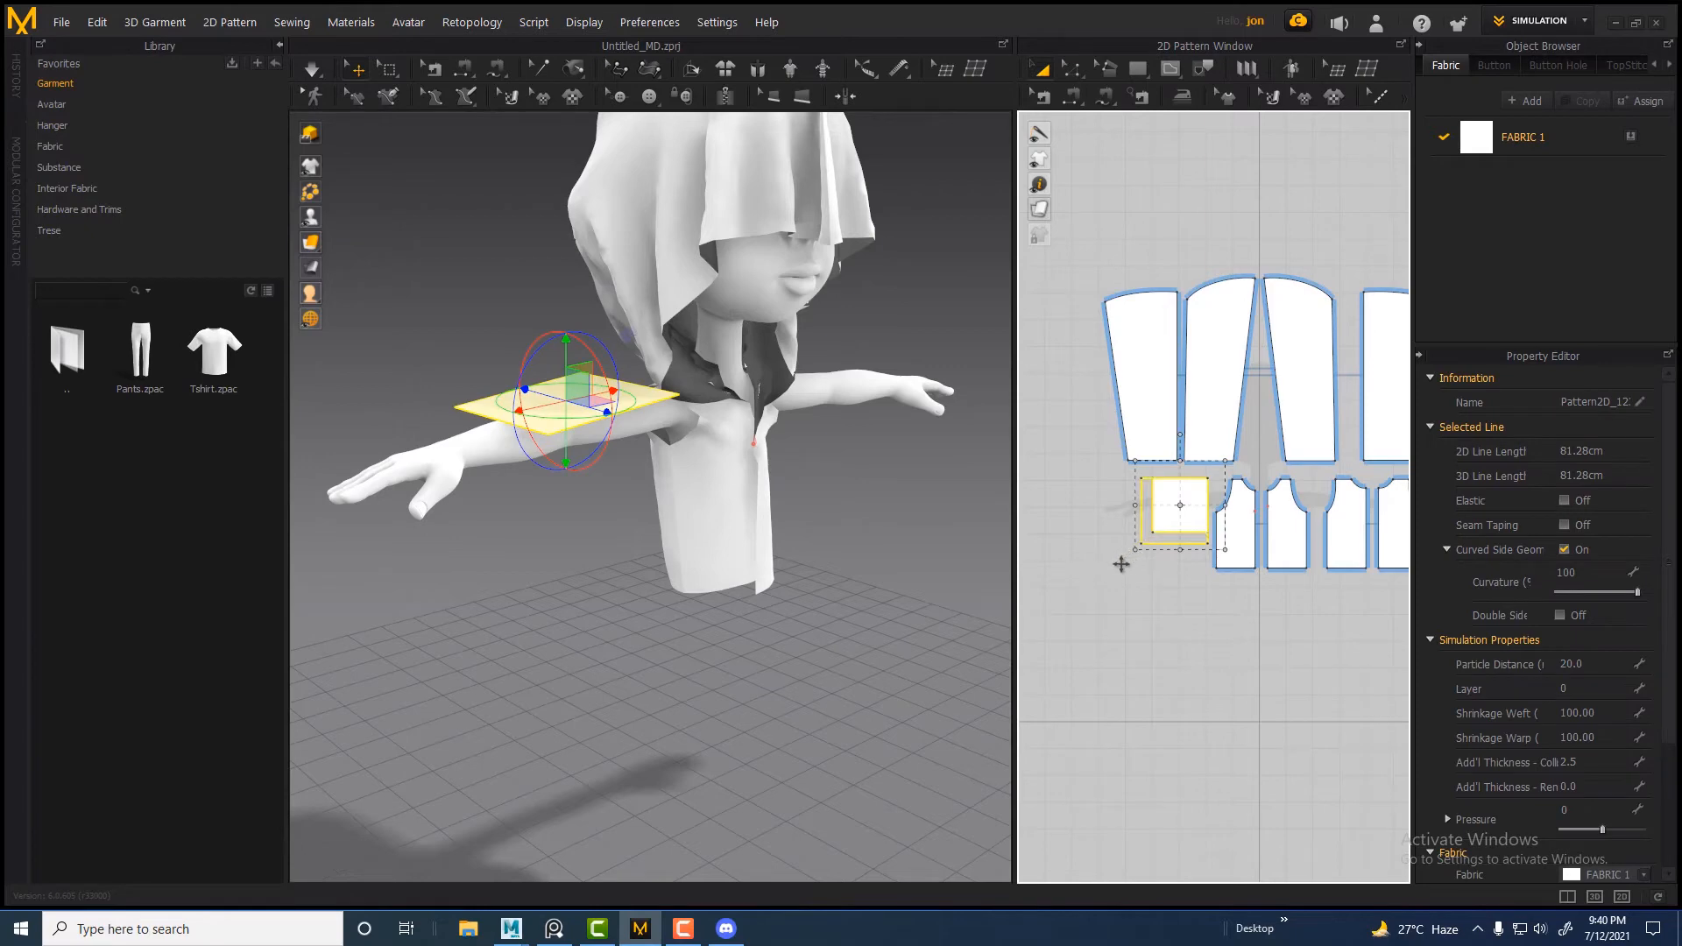
pyautogui.click(1190, 503)
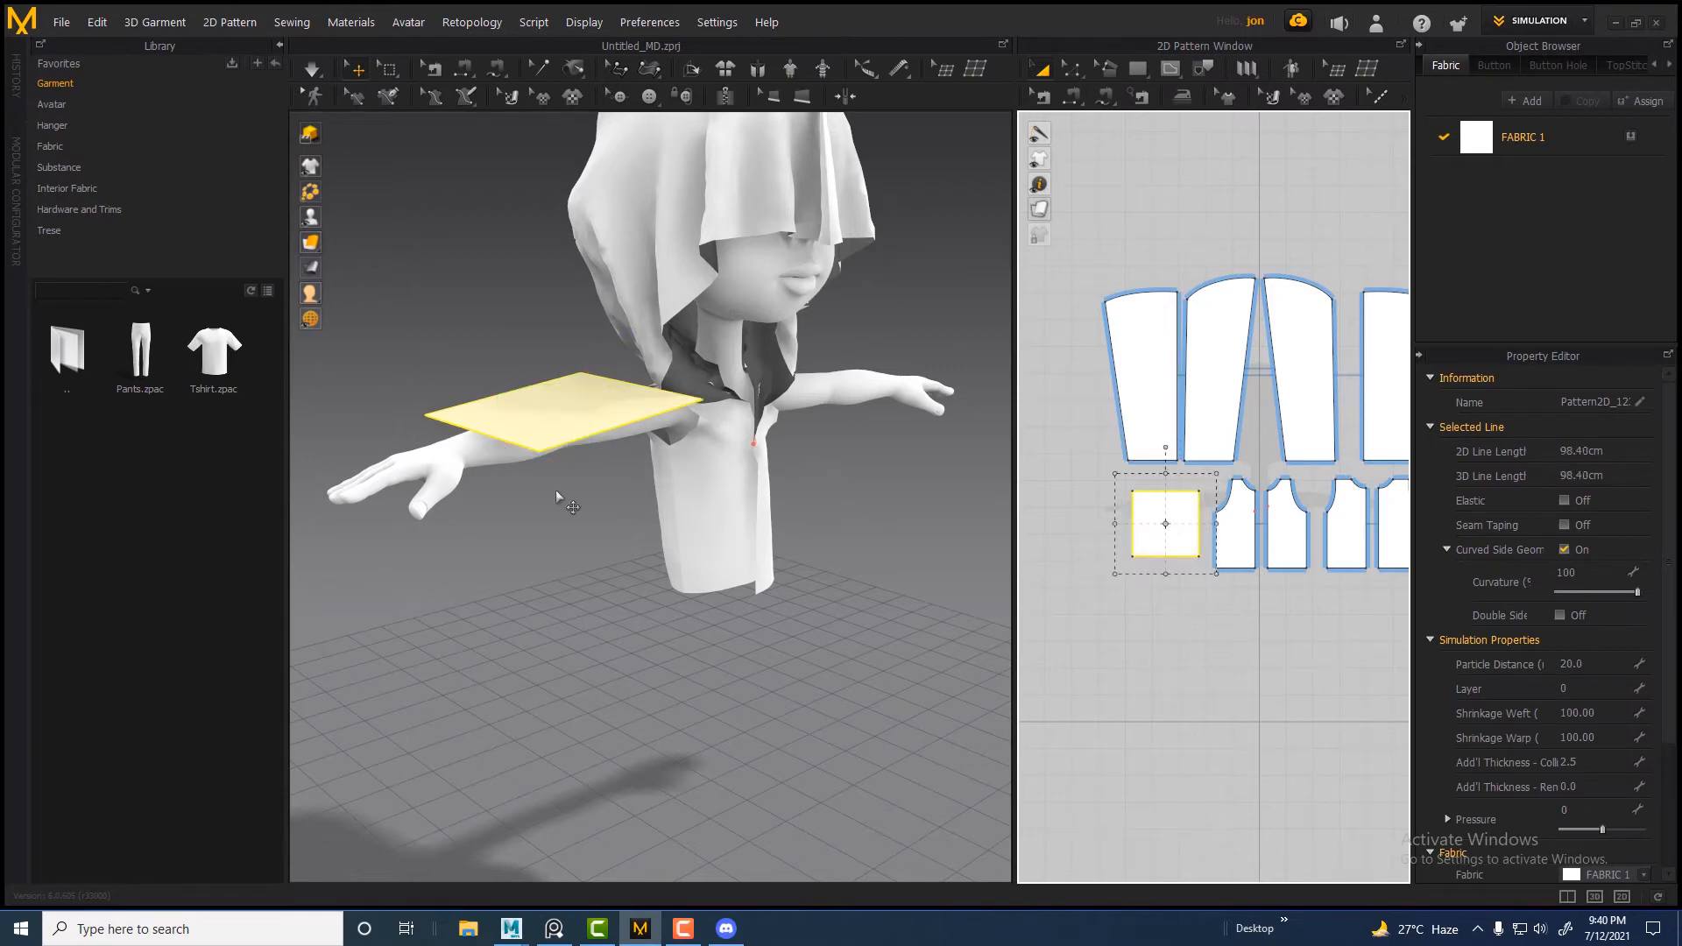
pyautogui.click(313, 74)
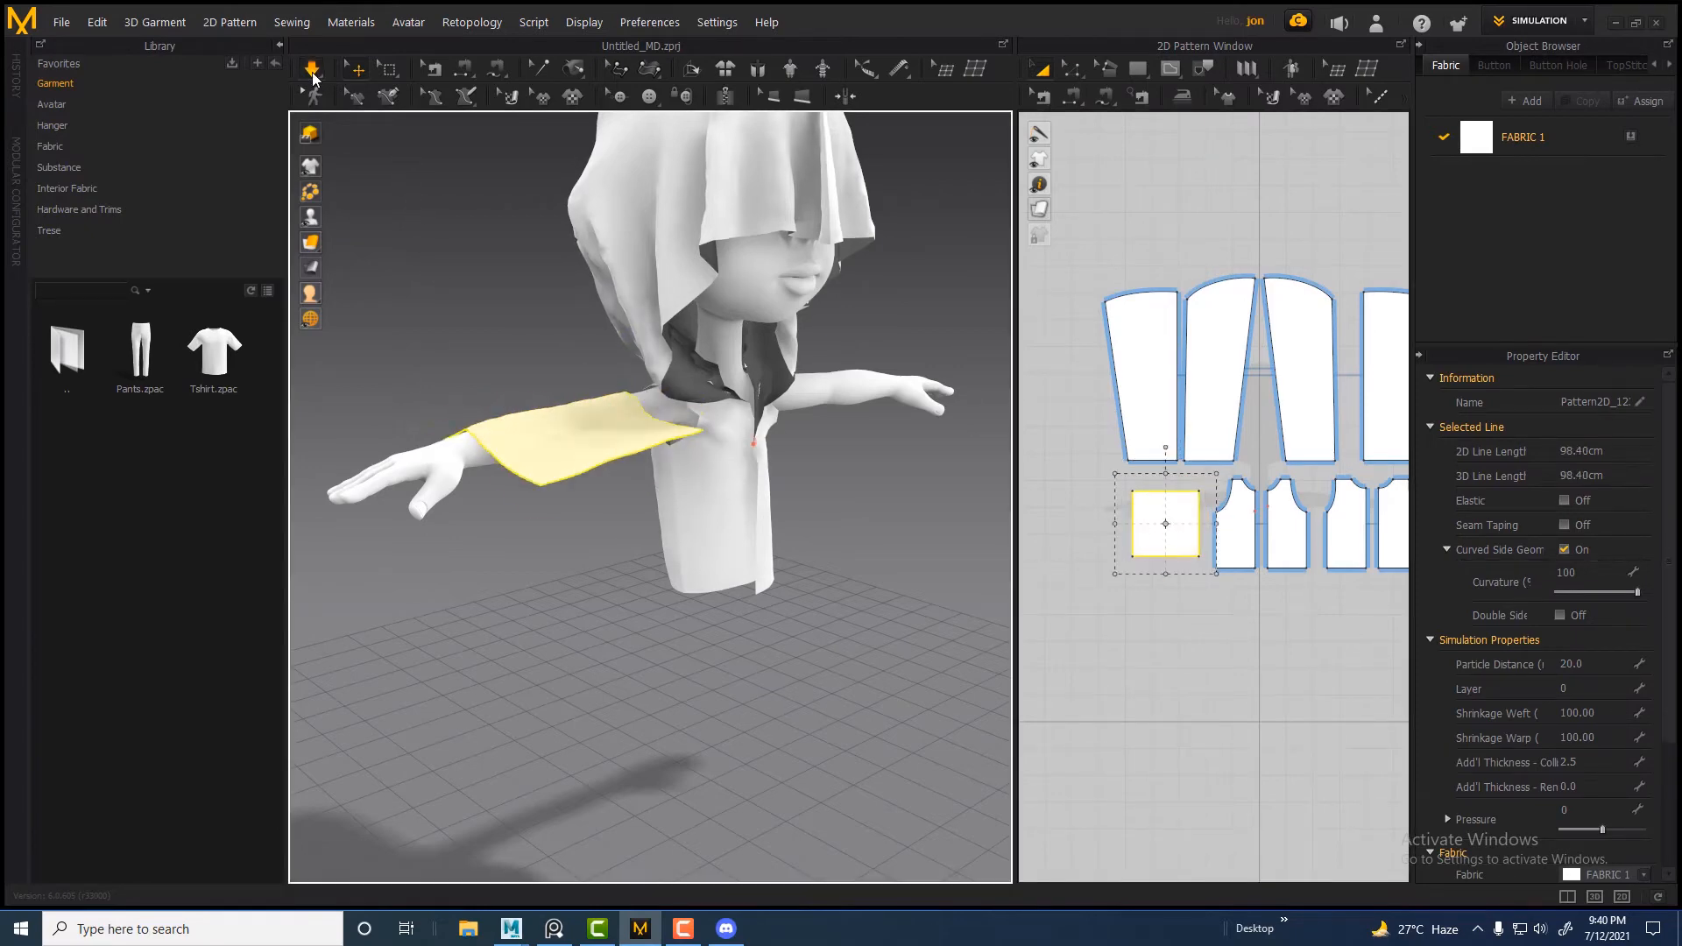
pyautogui.click(313, 73)
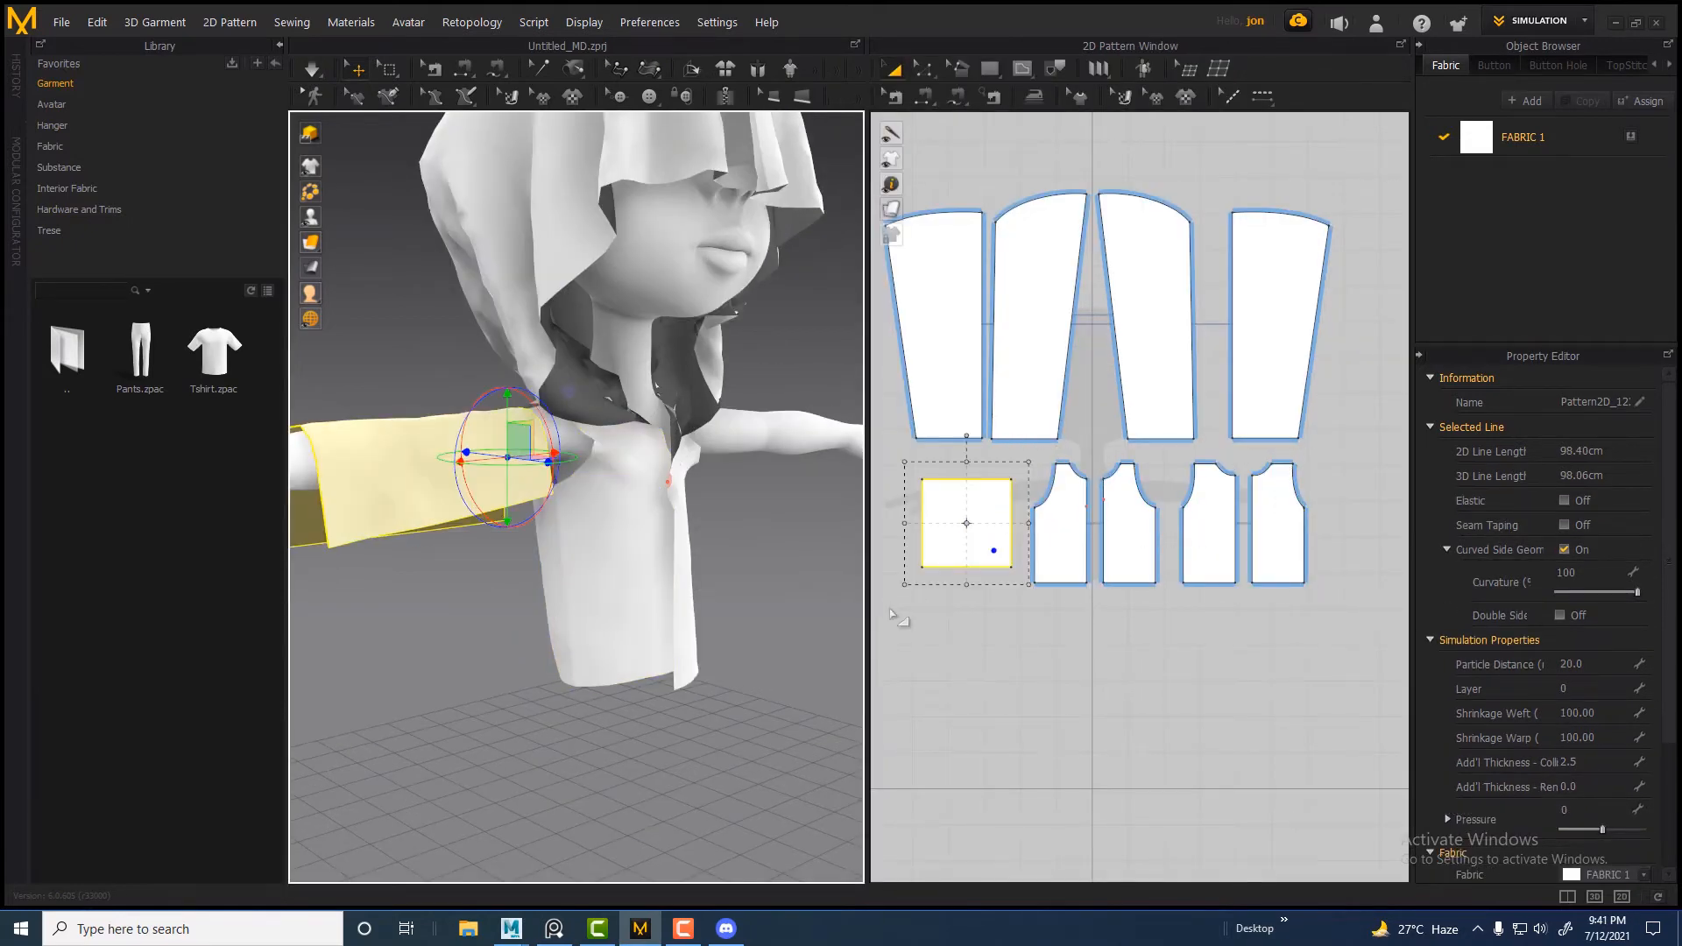
# Free-sew the avatar's right front bodice armhole to the lower 14.44 cm of the sleeve piece's adjacent edge
pyautogui.click(524, 626)
pyautogui.click(532, 477)
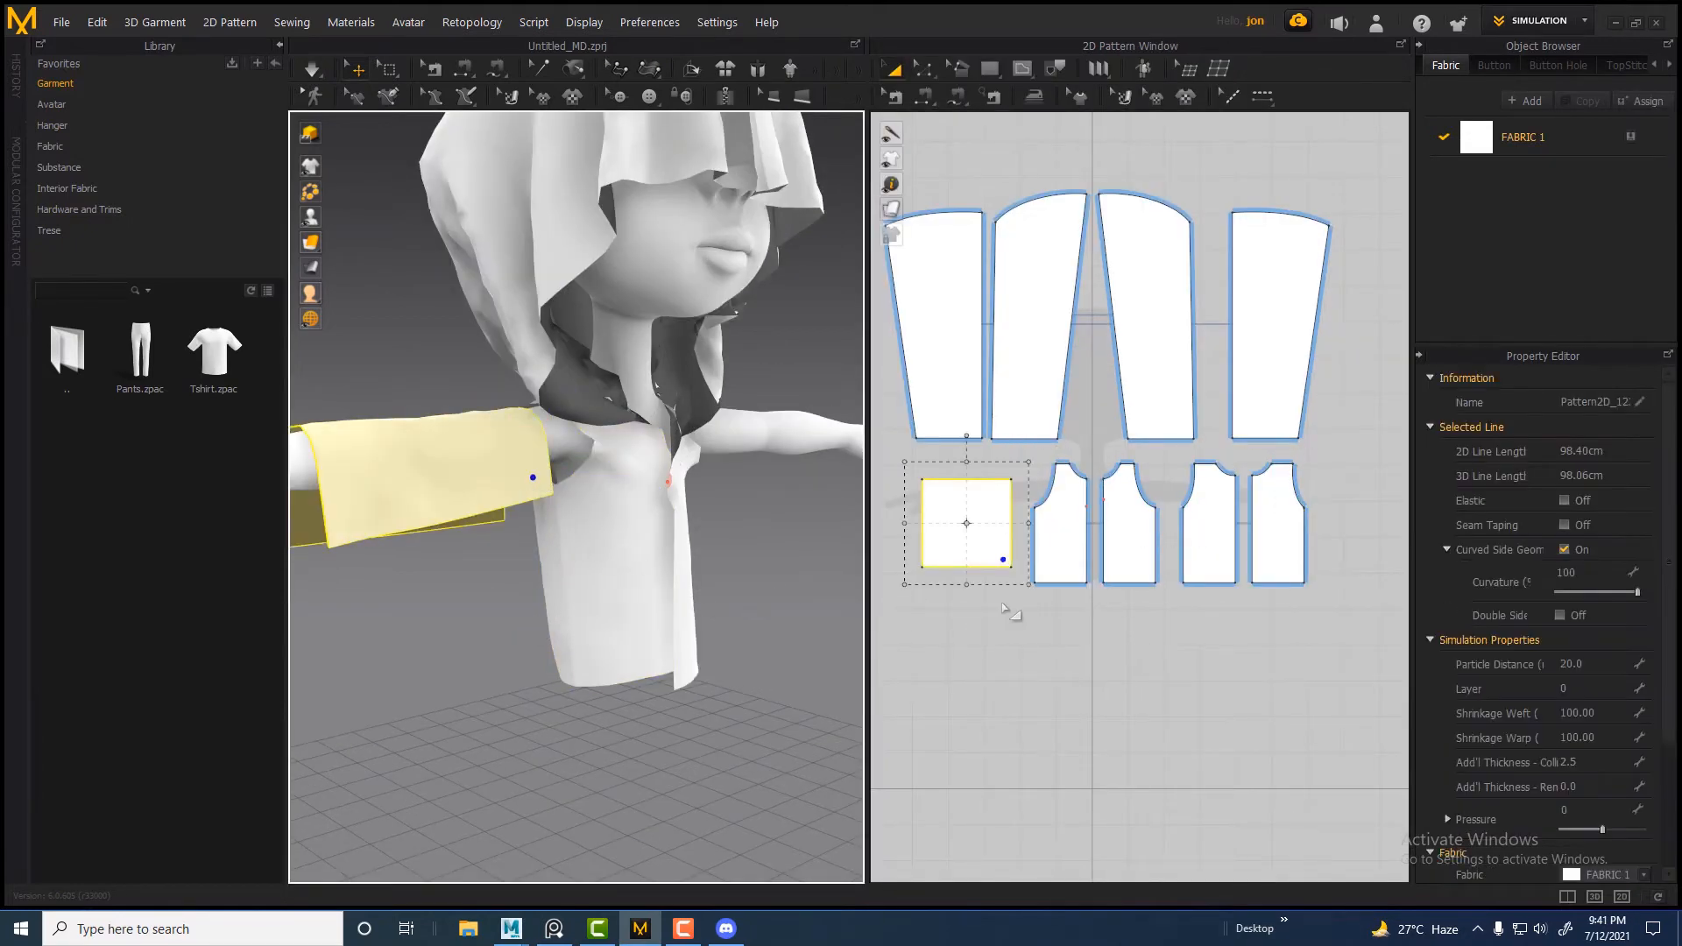
pyautogui.click(1056, 520)
pyautogui.scroll(5, 1060, 526)
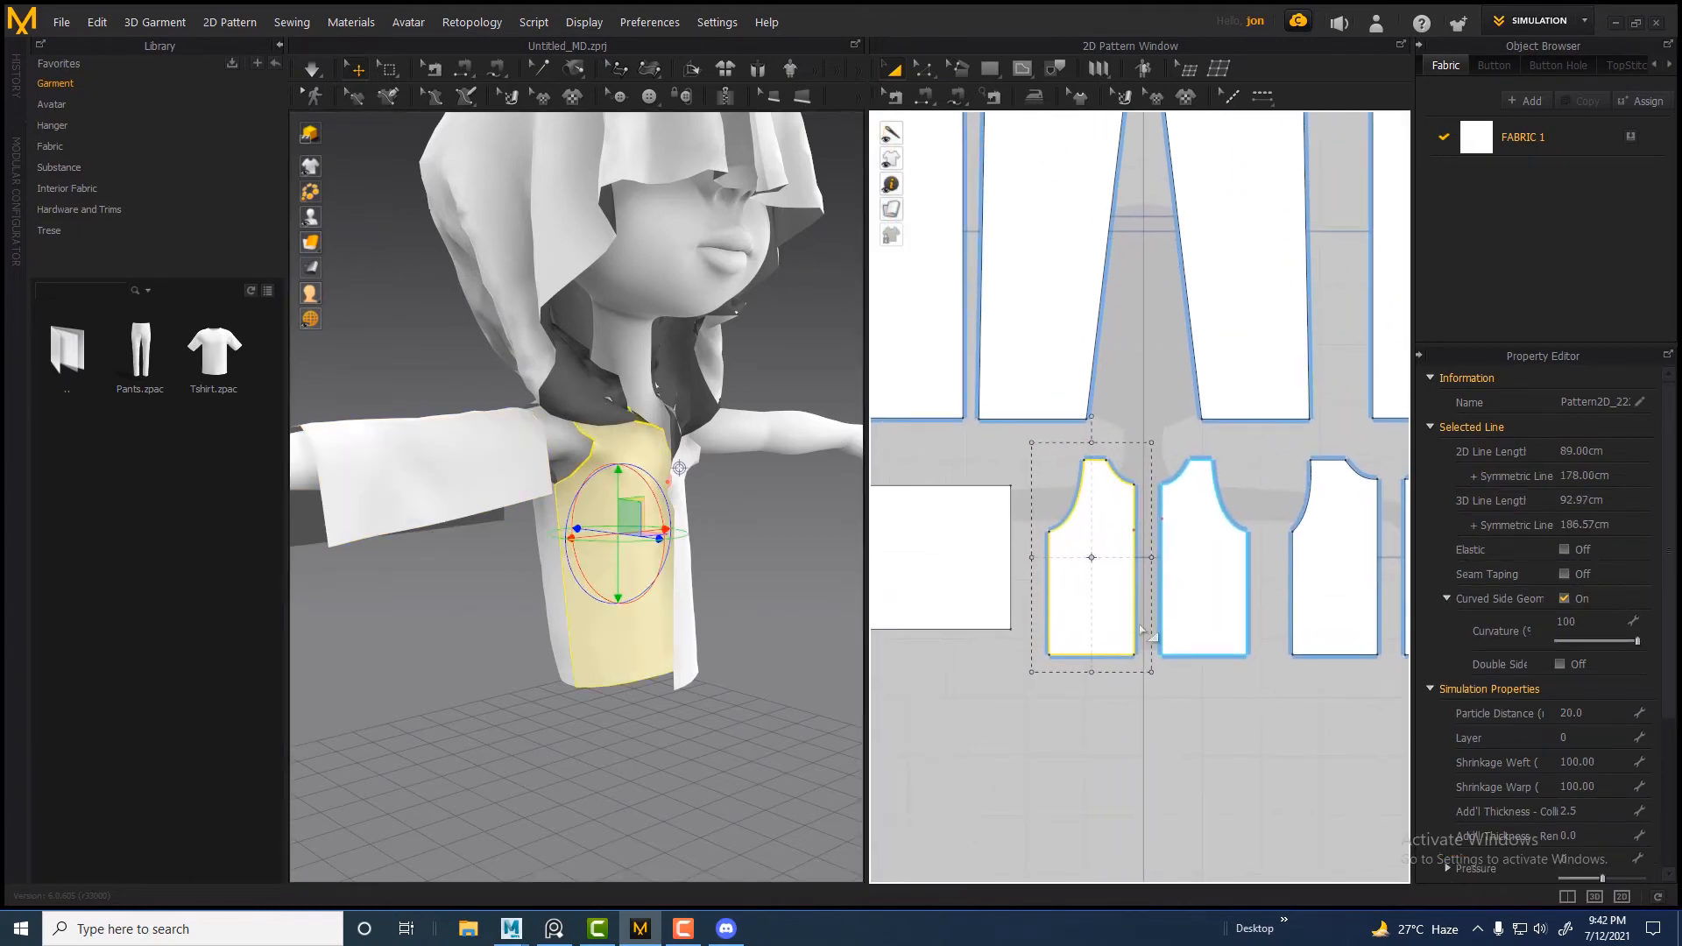
pyautogui.click(956, 96)
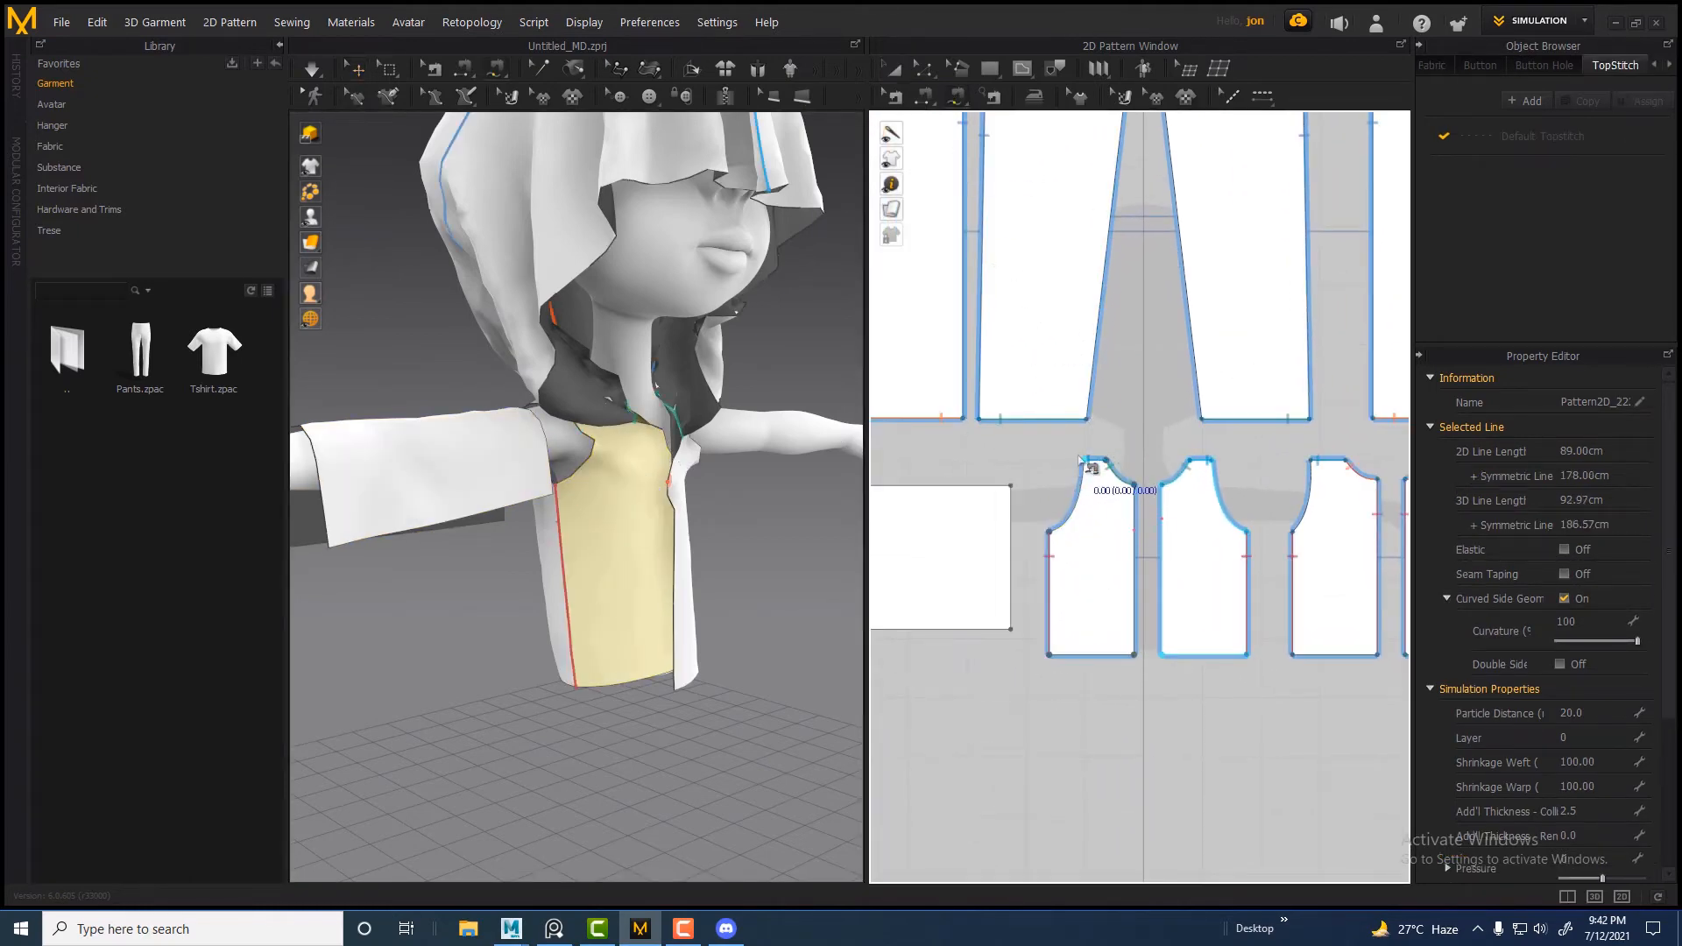
pyautogui.click(1060, 510)
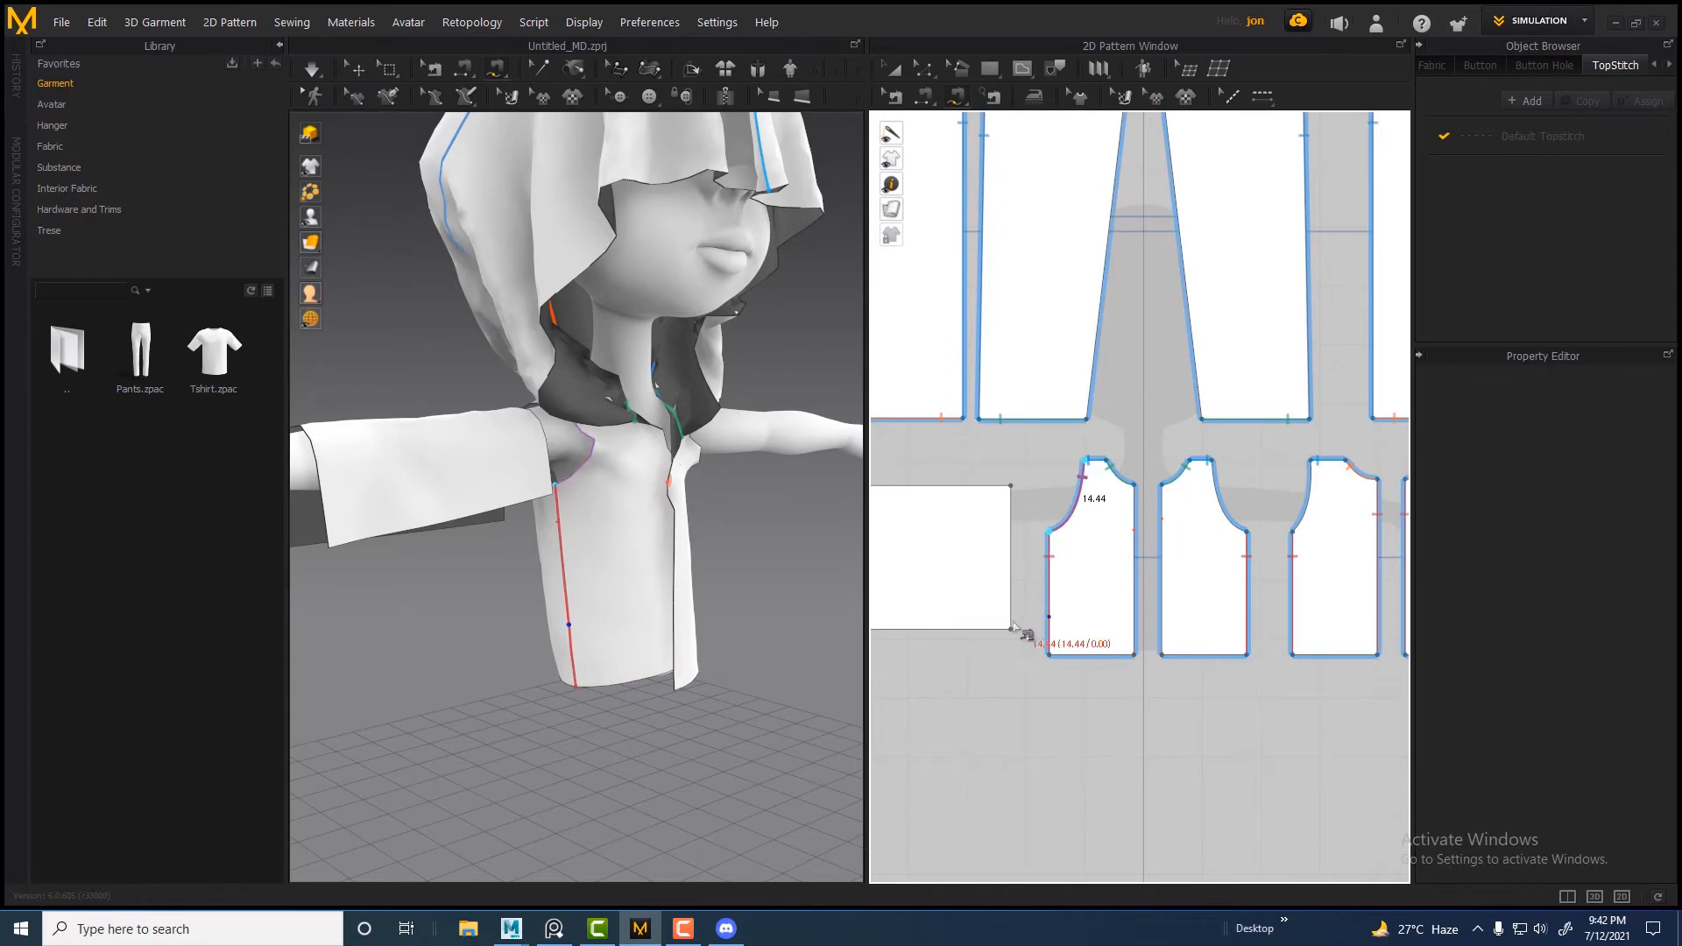
pyautogui.click(1051, 530)
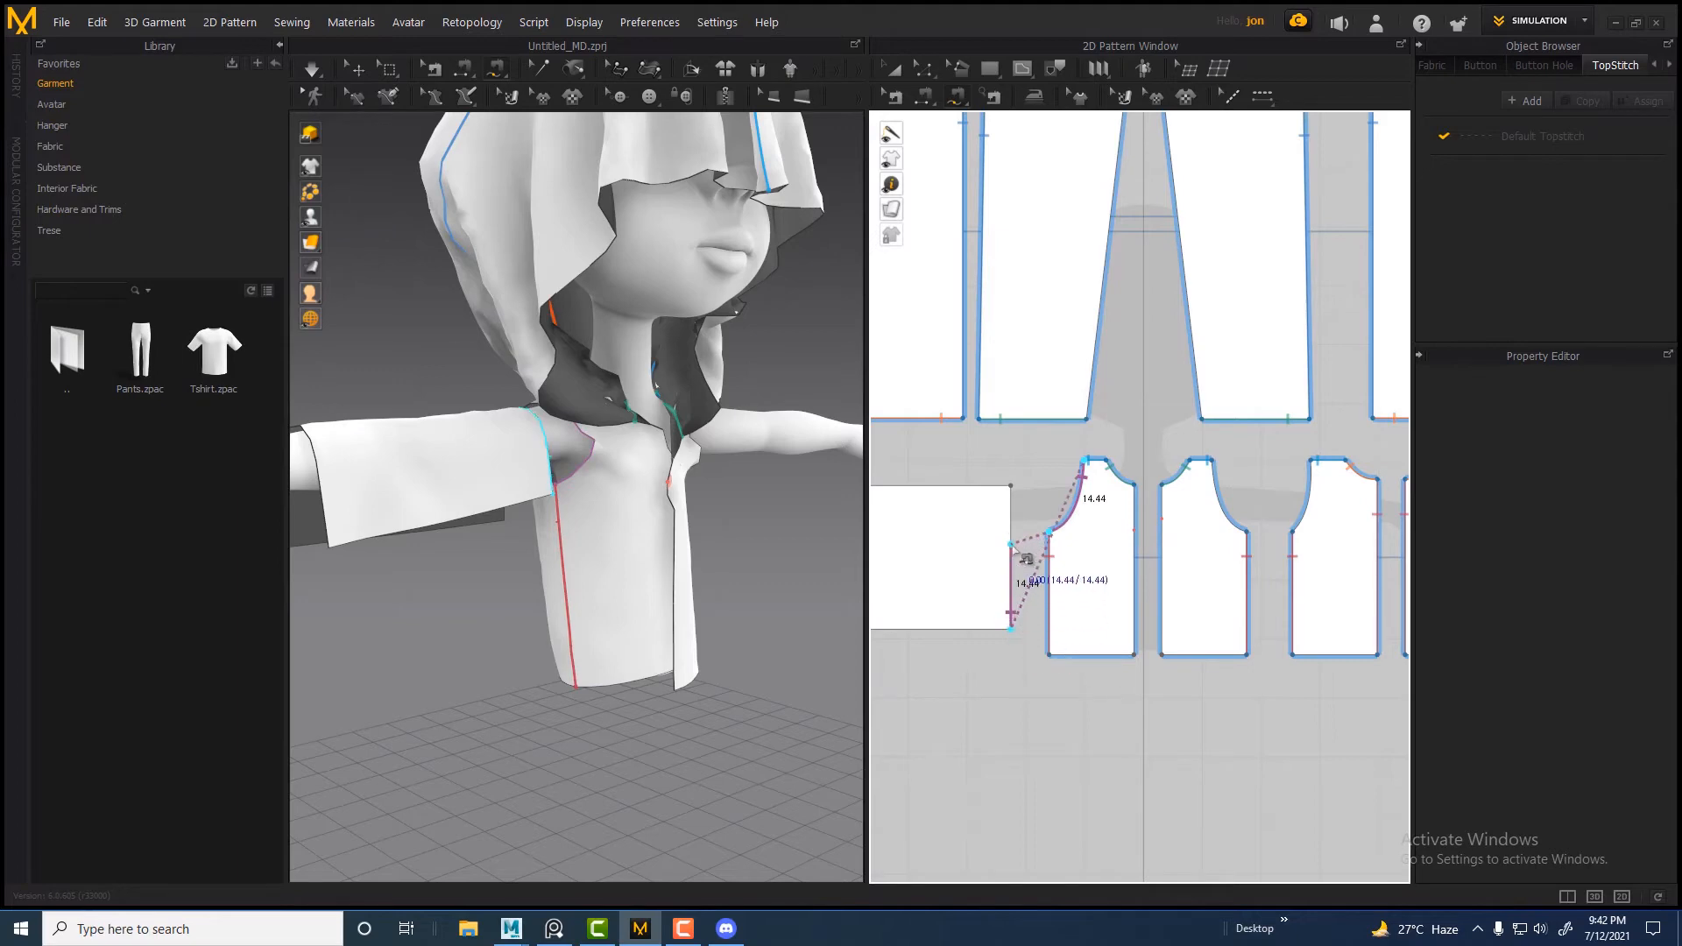
pyautogui.click(1022, 553)
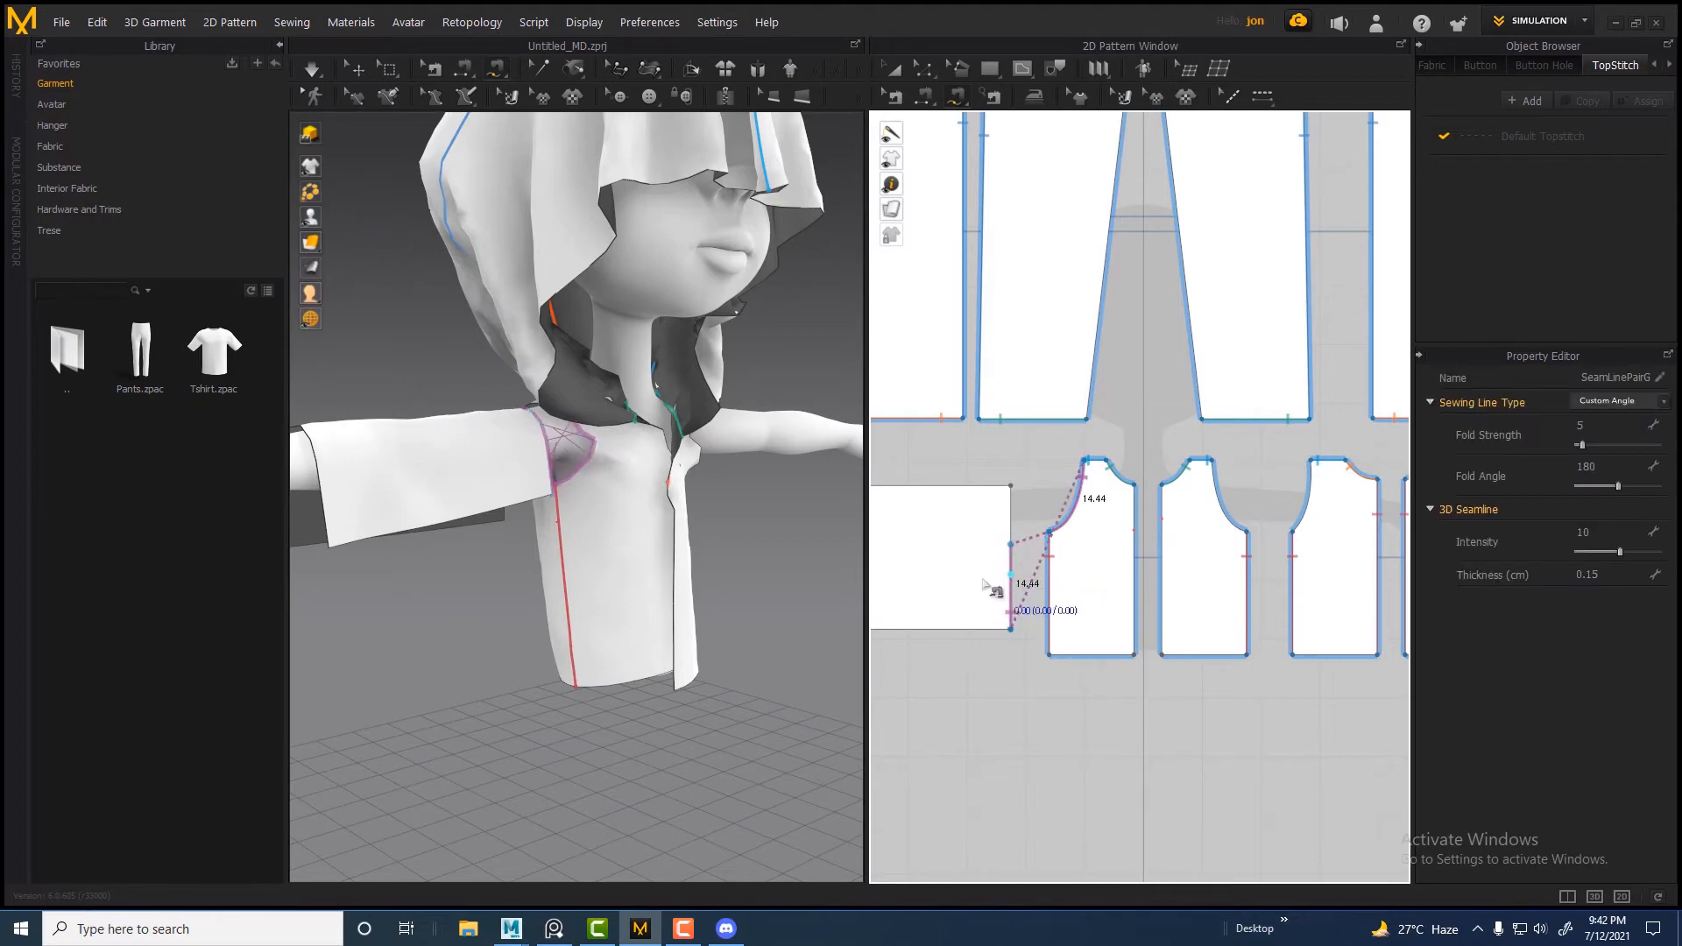
# Redo the free sewing of the avatar's right front armhole to the lower 14.44 cm of the sleeve piece's edge, reversing the seam direction
pyautogui.moveTo(609, 580)
pyautogui.mouseDown(button='right')
pyautogui.moveTo(582, 569)
pyautogui.moveTo(611, 513)
pyautogui.moveTo(588, 506)
pyautogui.moveTo(623, 558)
pyautogui.moveTo(589, 586)
pyautogui.moveTo(582, 566)
pyautogui.moveTo(602, 587)
pyautogui.mouseUp(button='right')
pyautogui.scroll(-2, 624, 557)
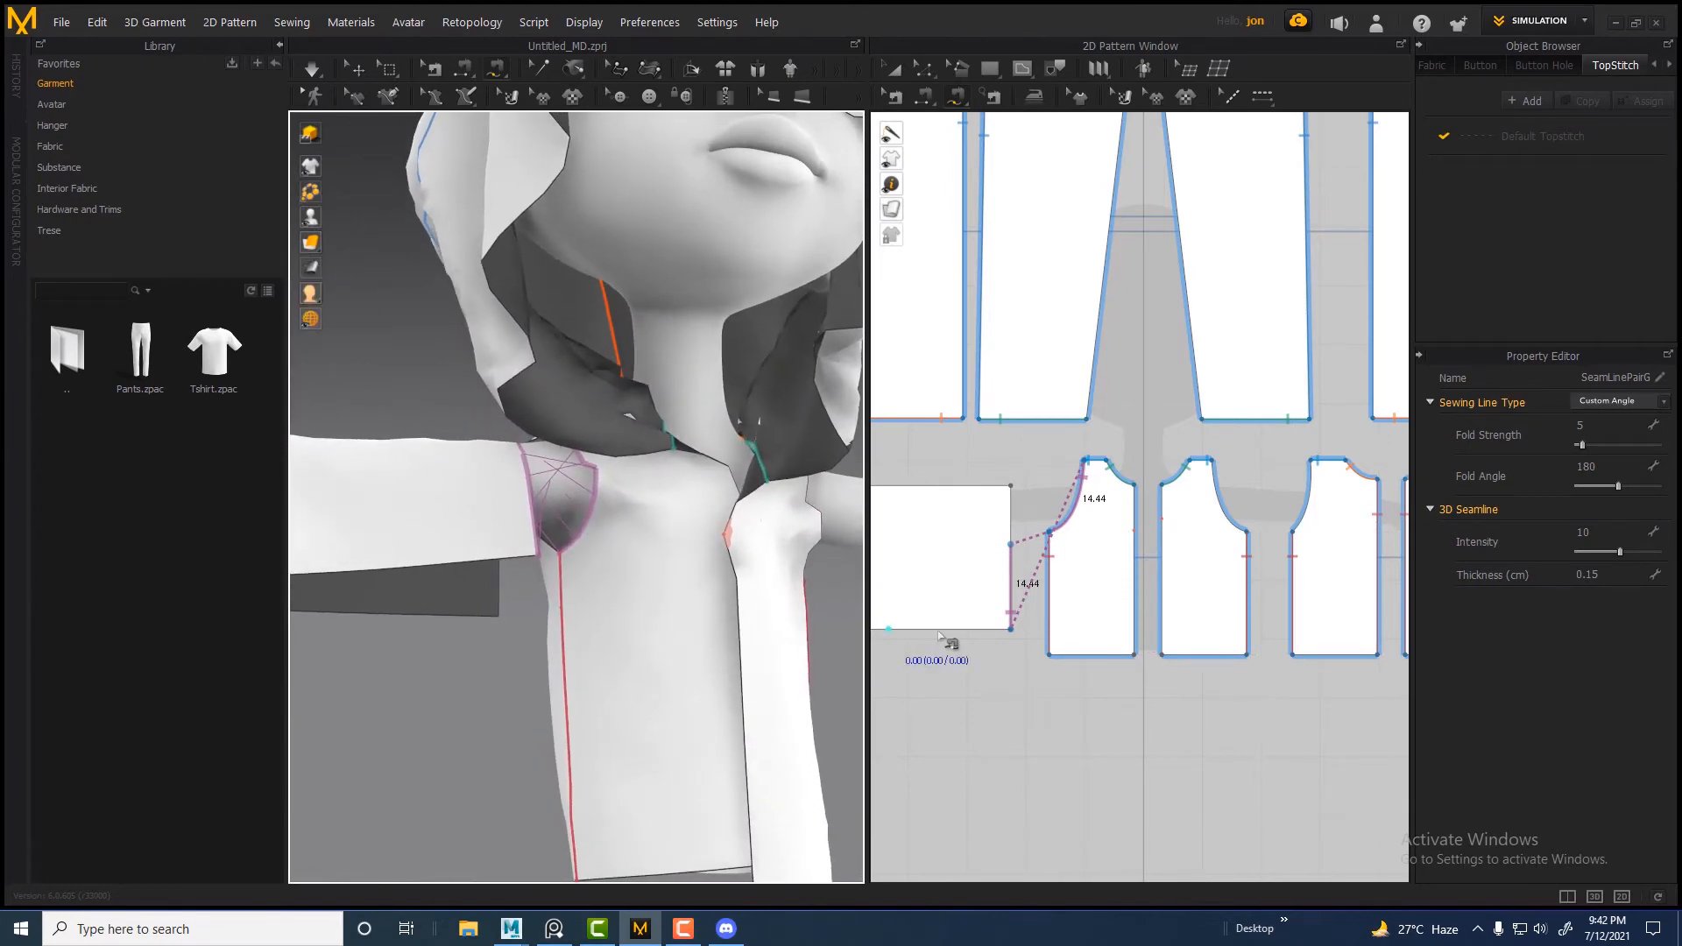
pyautogui.click(1032, 648)
pyautogui.click(1094, 472)
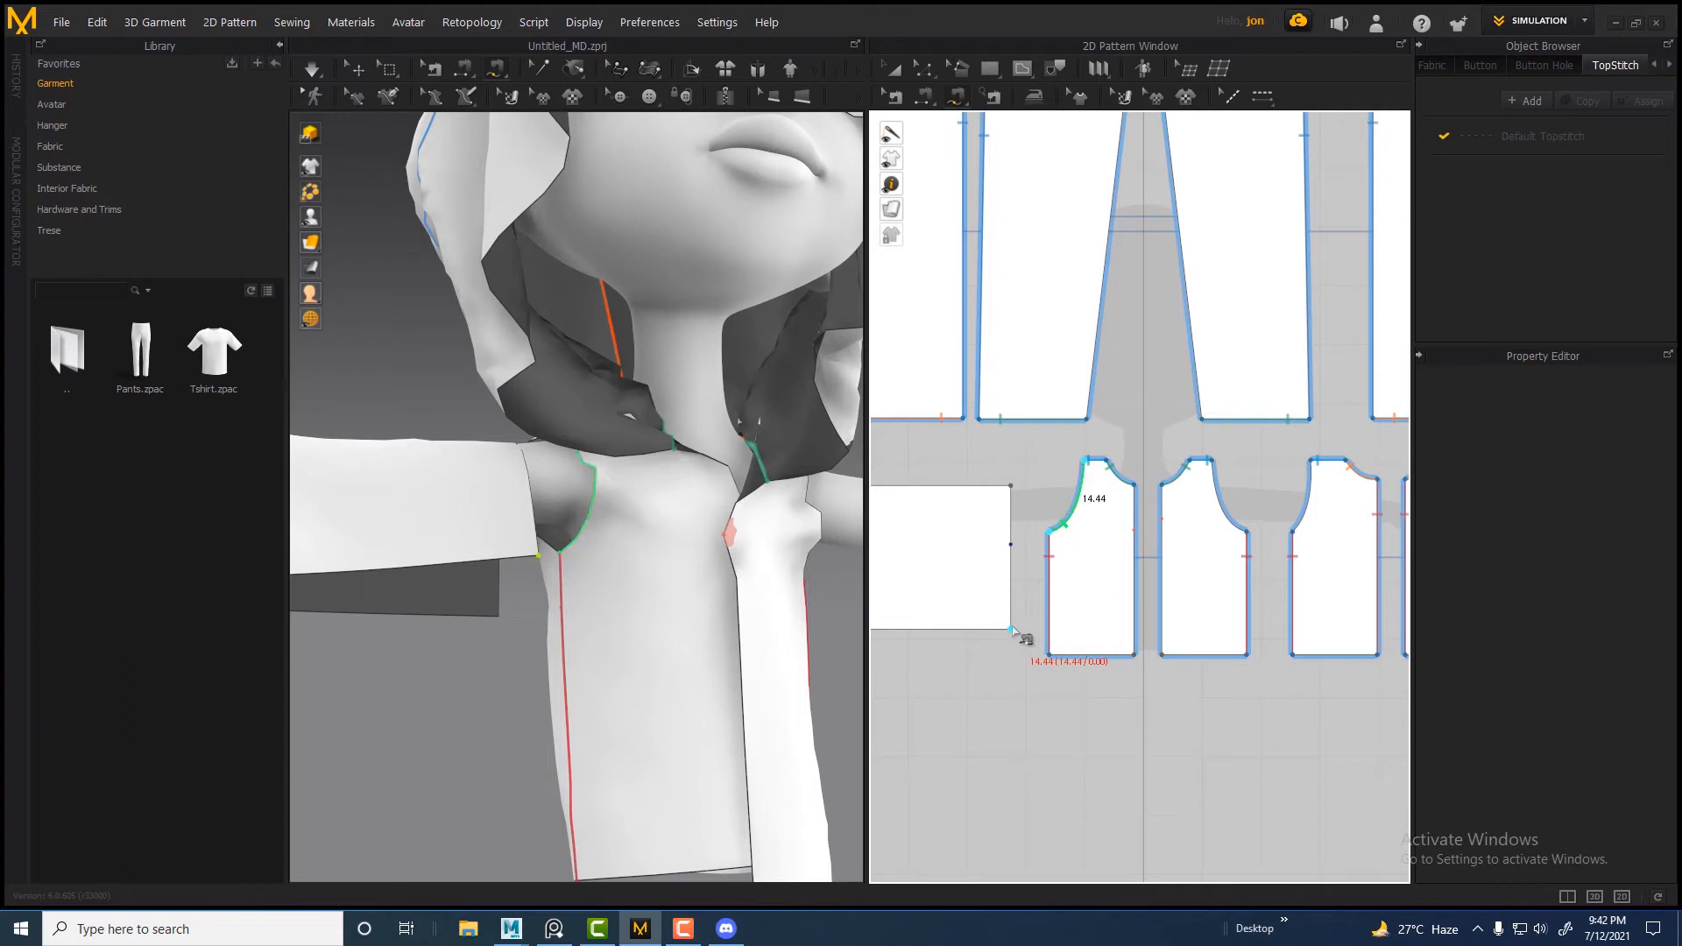
pyautogui.click(1012, 547)
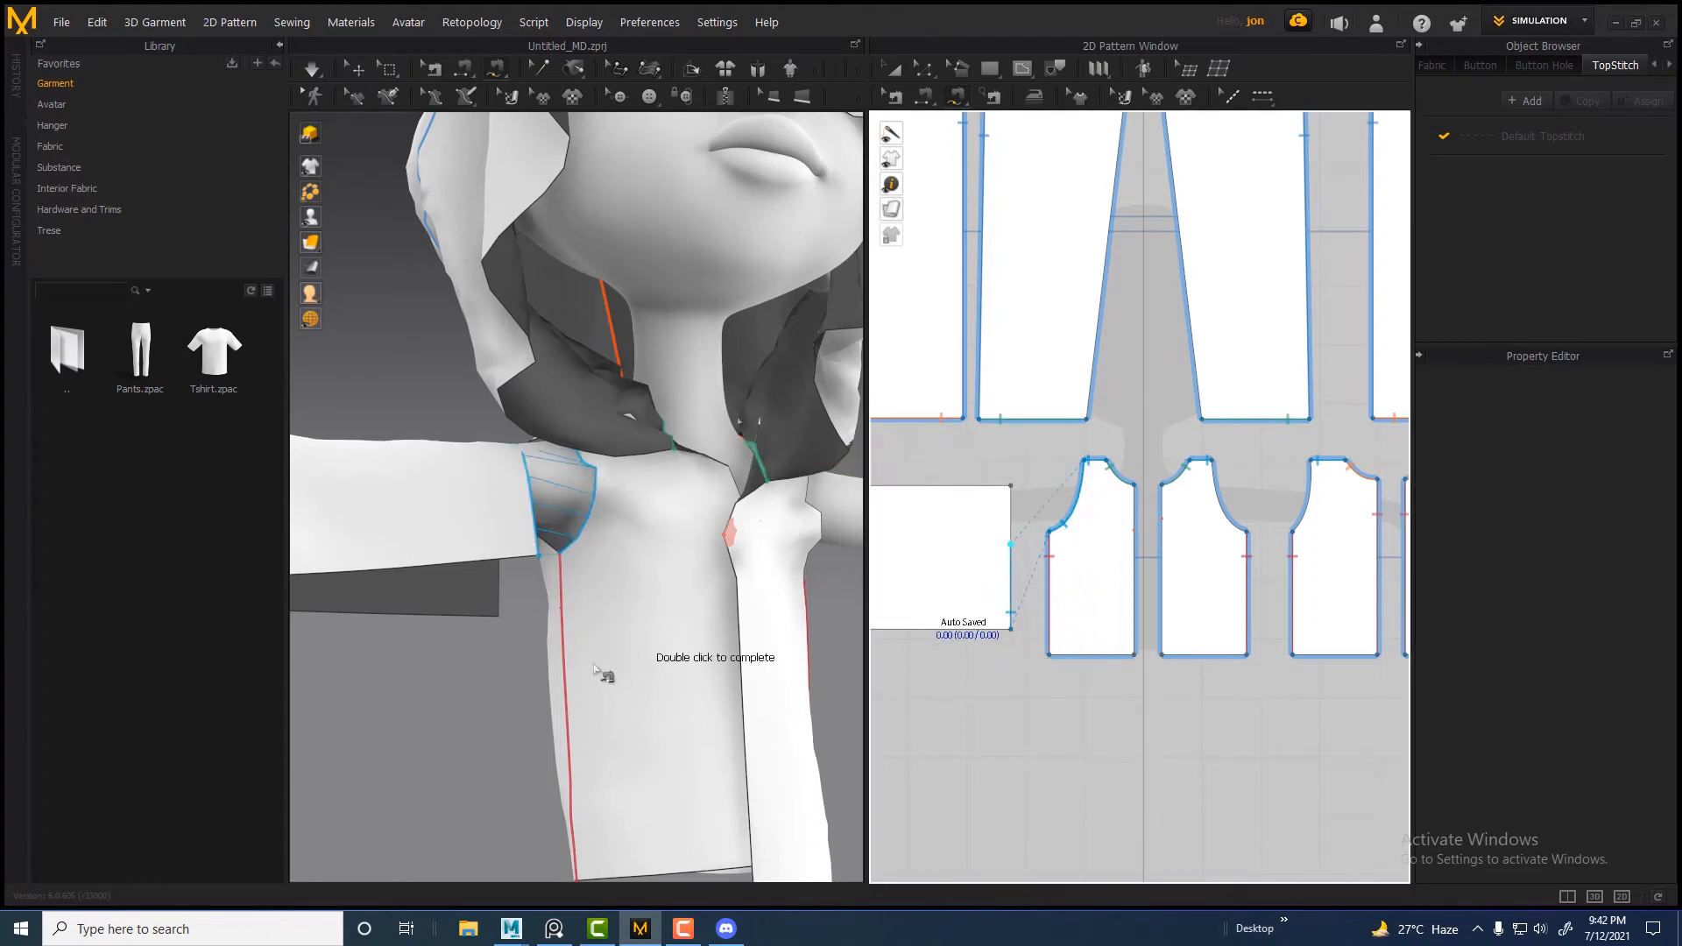
# Raise the sleeve piece's upper edge in the 2D pattern to make its armhole edge about 27.18 cm long
pyautogui.moveTo(601, 676); pyautogui.dragTo(666, 666, button='right')
pyautogui.scroll(-2, 1008, 675)
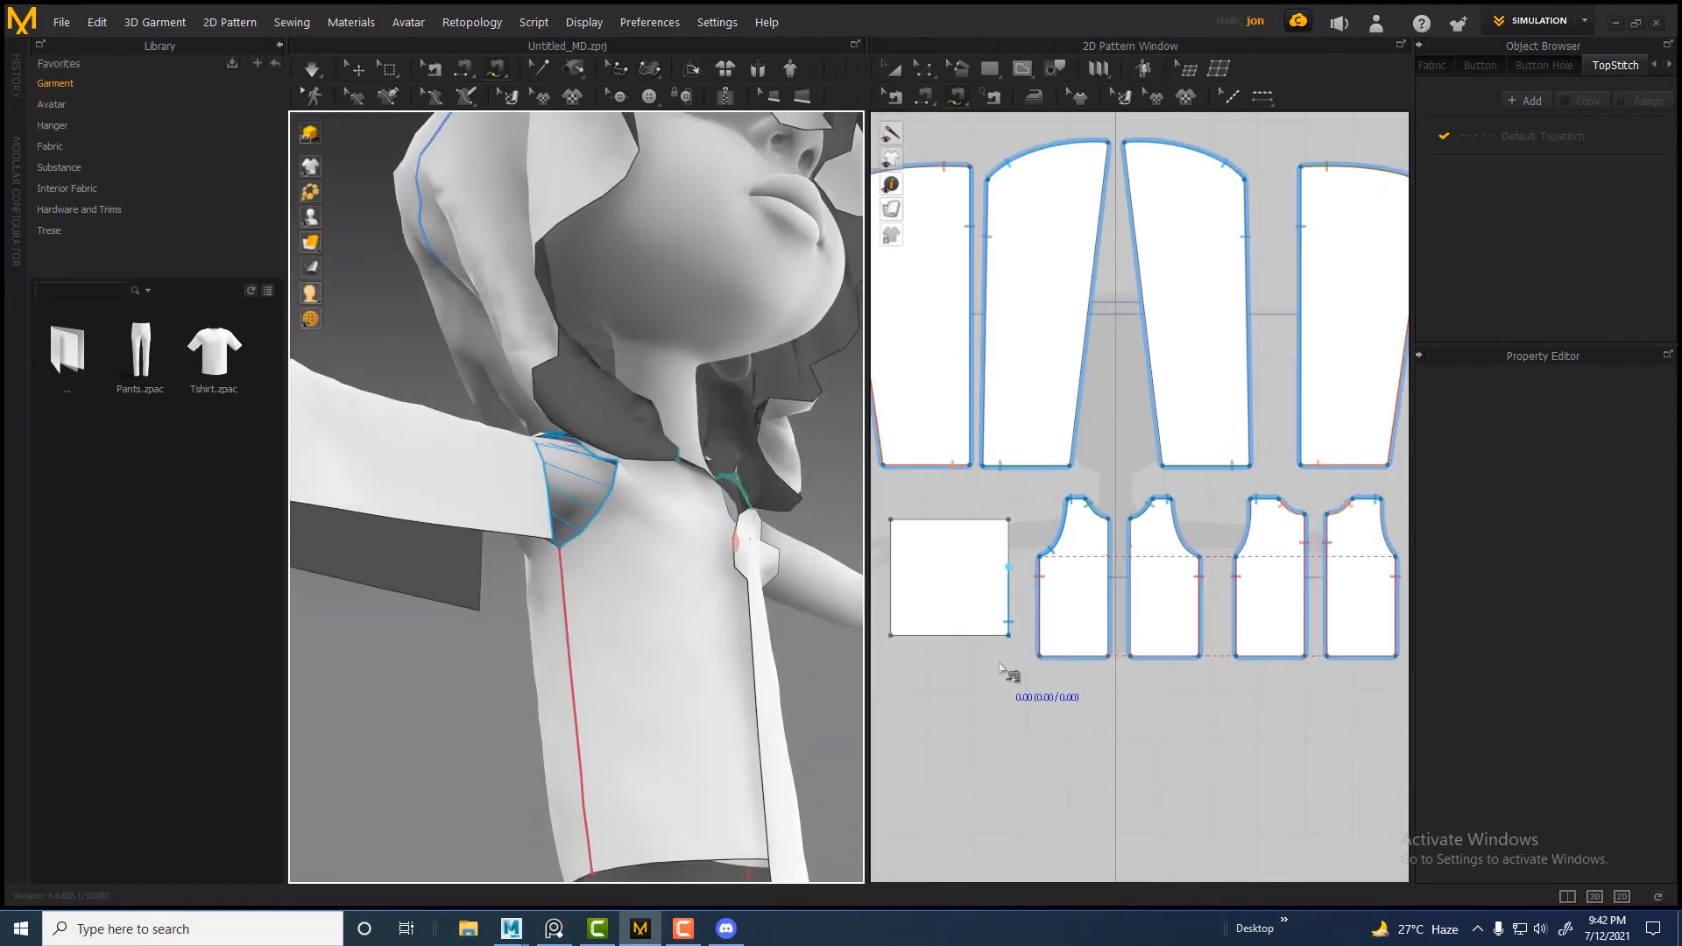
pyautogui.scroll(4, 1051, 682)
pyautogui.moveTo(1098, 679); pyautogui.dragTo(1093, 699, button='middle')
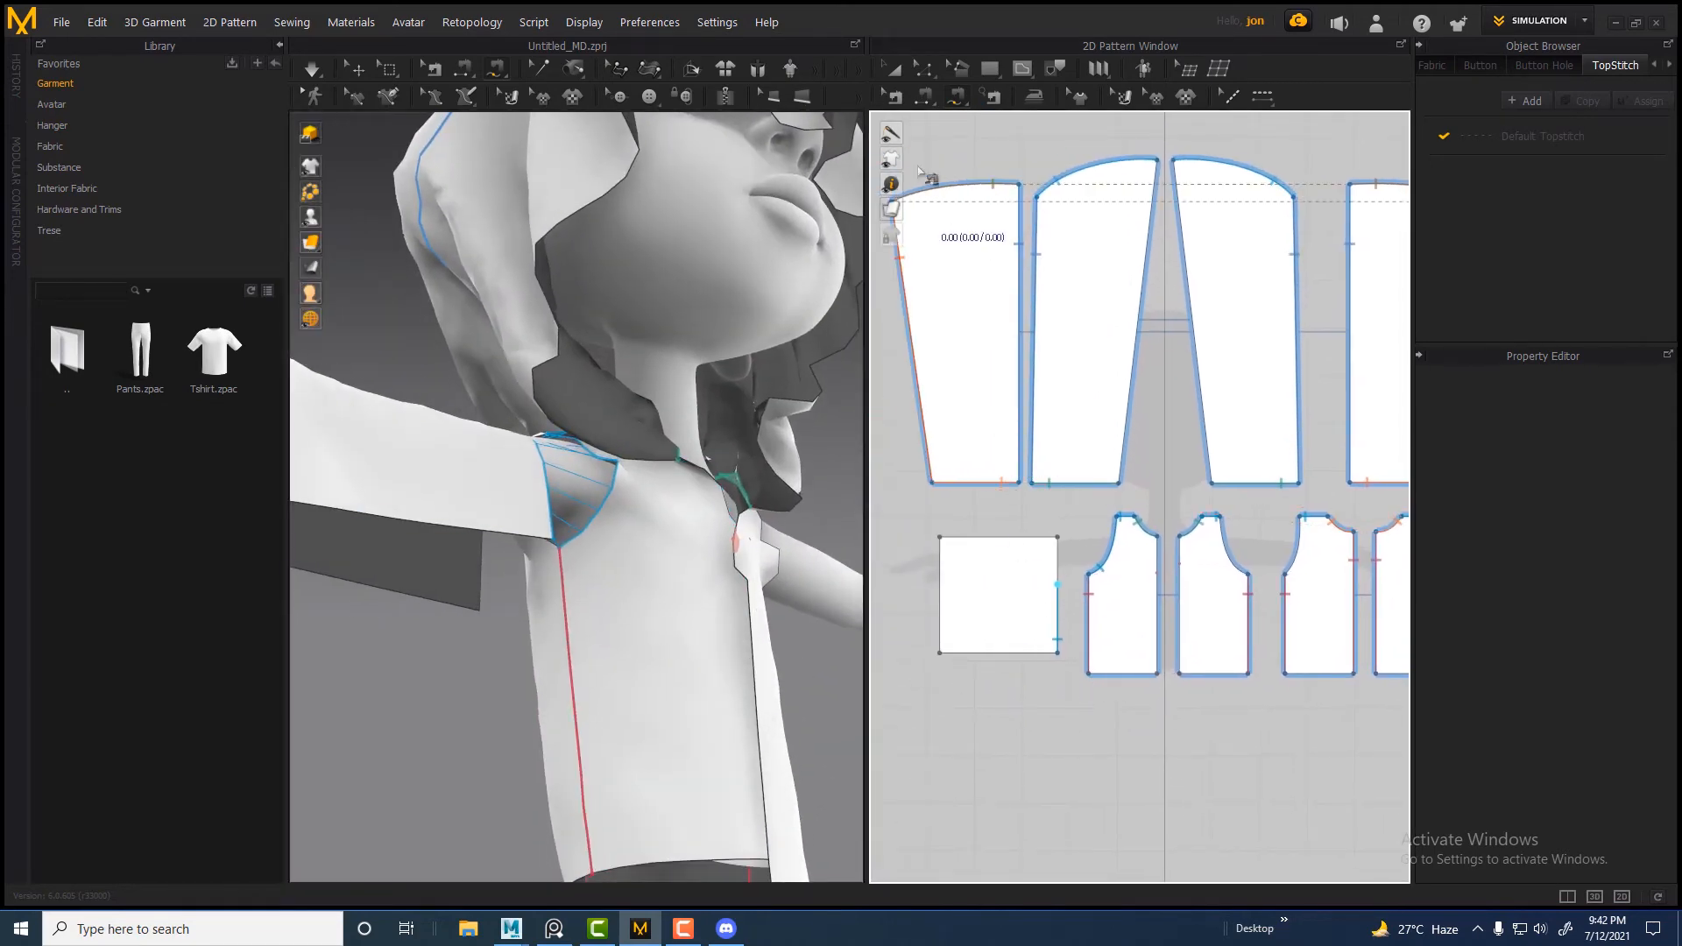
pyautogui.click(923, 69)
pyautogui.moveTo(1018, 537); pyautogui.dragTo(1018, 523)
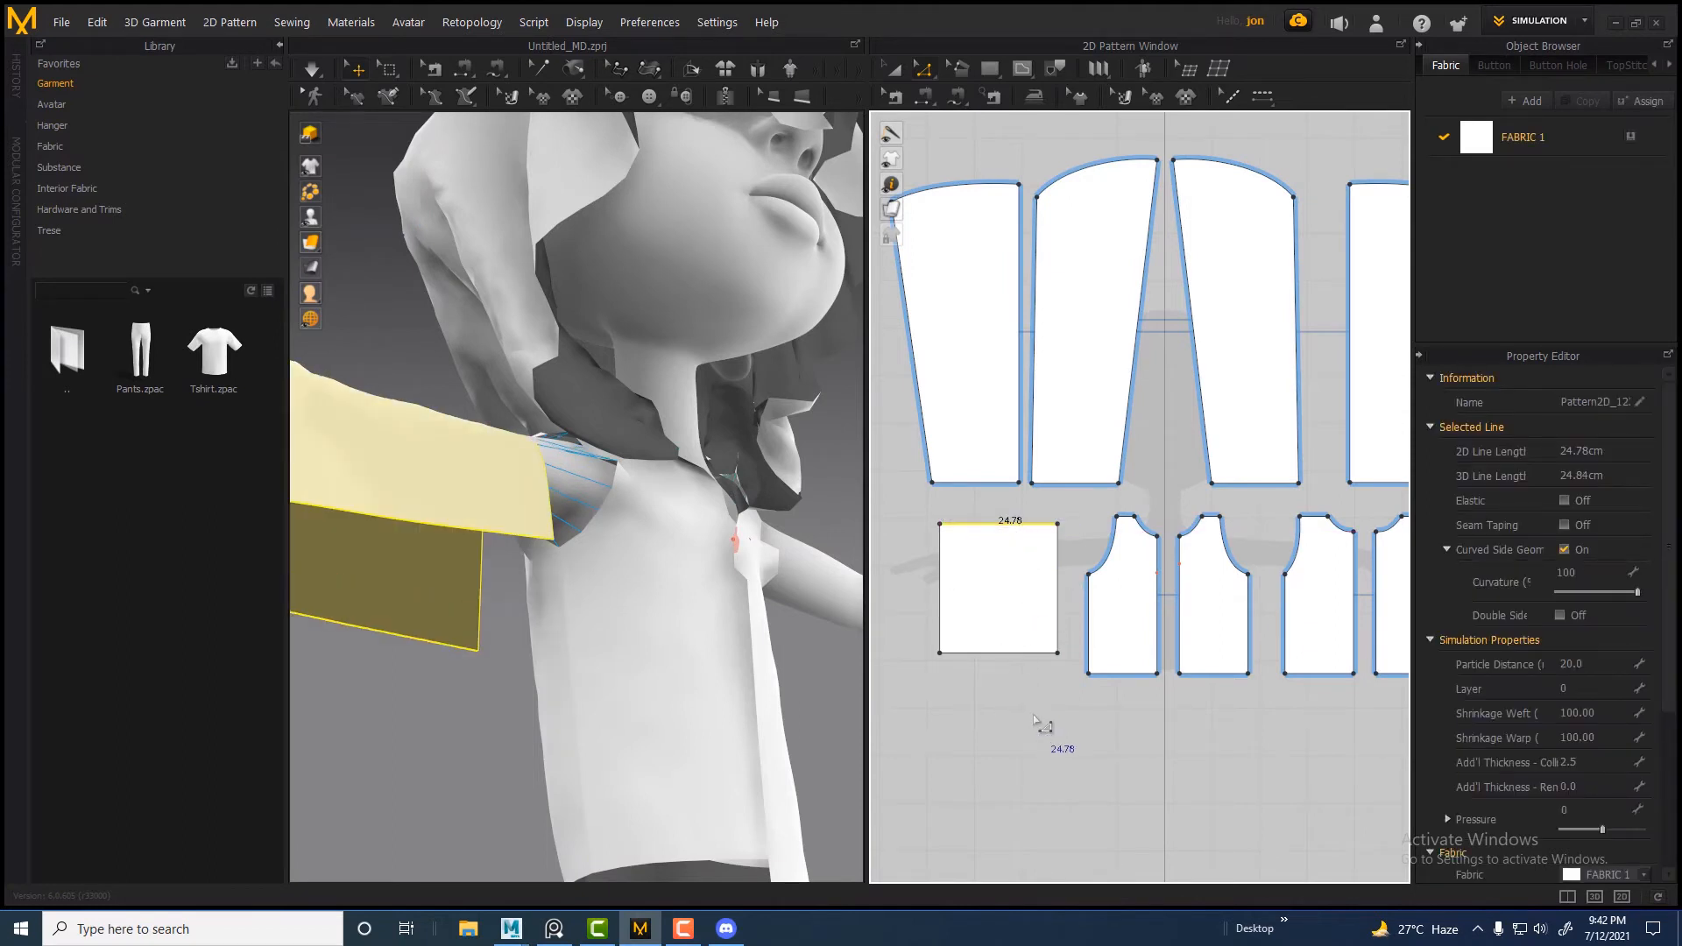
pyautogui.scroll(-1, 1007, 705)
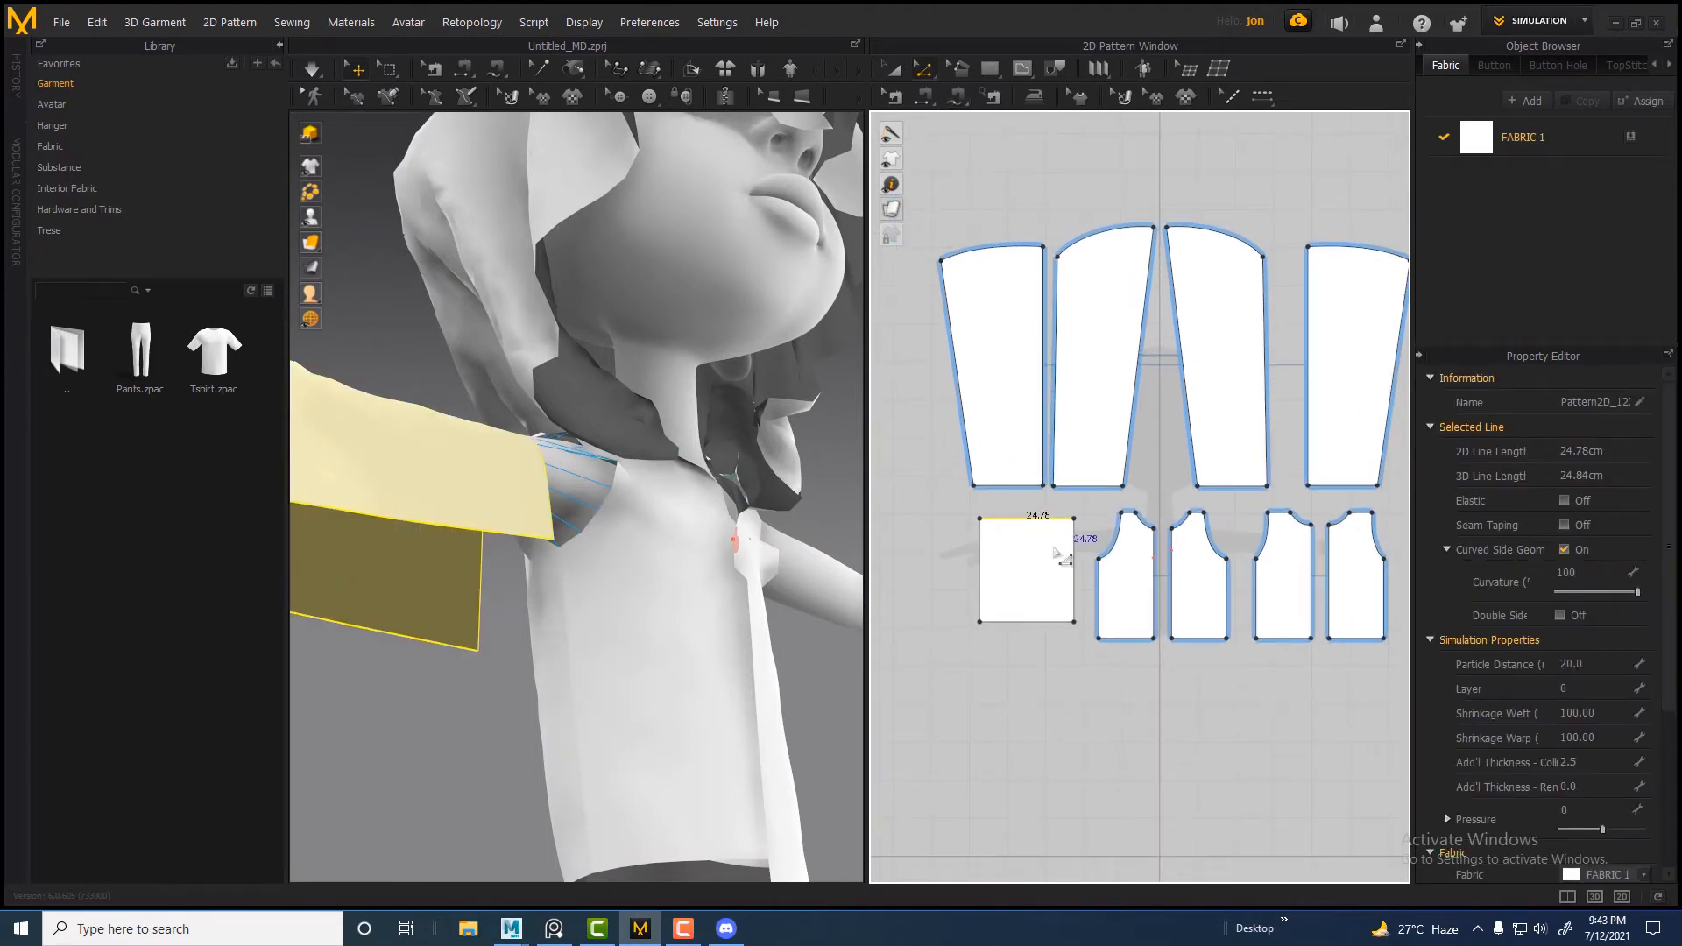
# Free-sew the 12.94 cm back armhole of the bodice to the upper part of the sleeve piece's armhole edge
pyautogui.click(895, 69)
pyautogui.click(1027, 561)
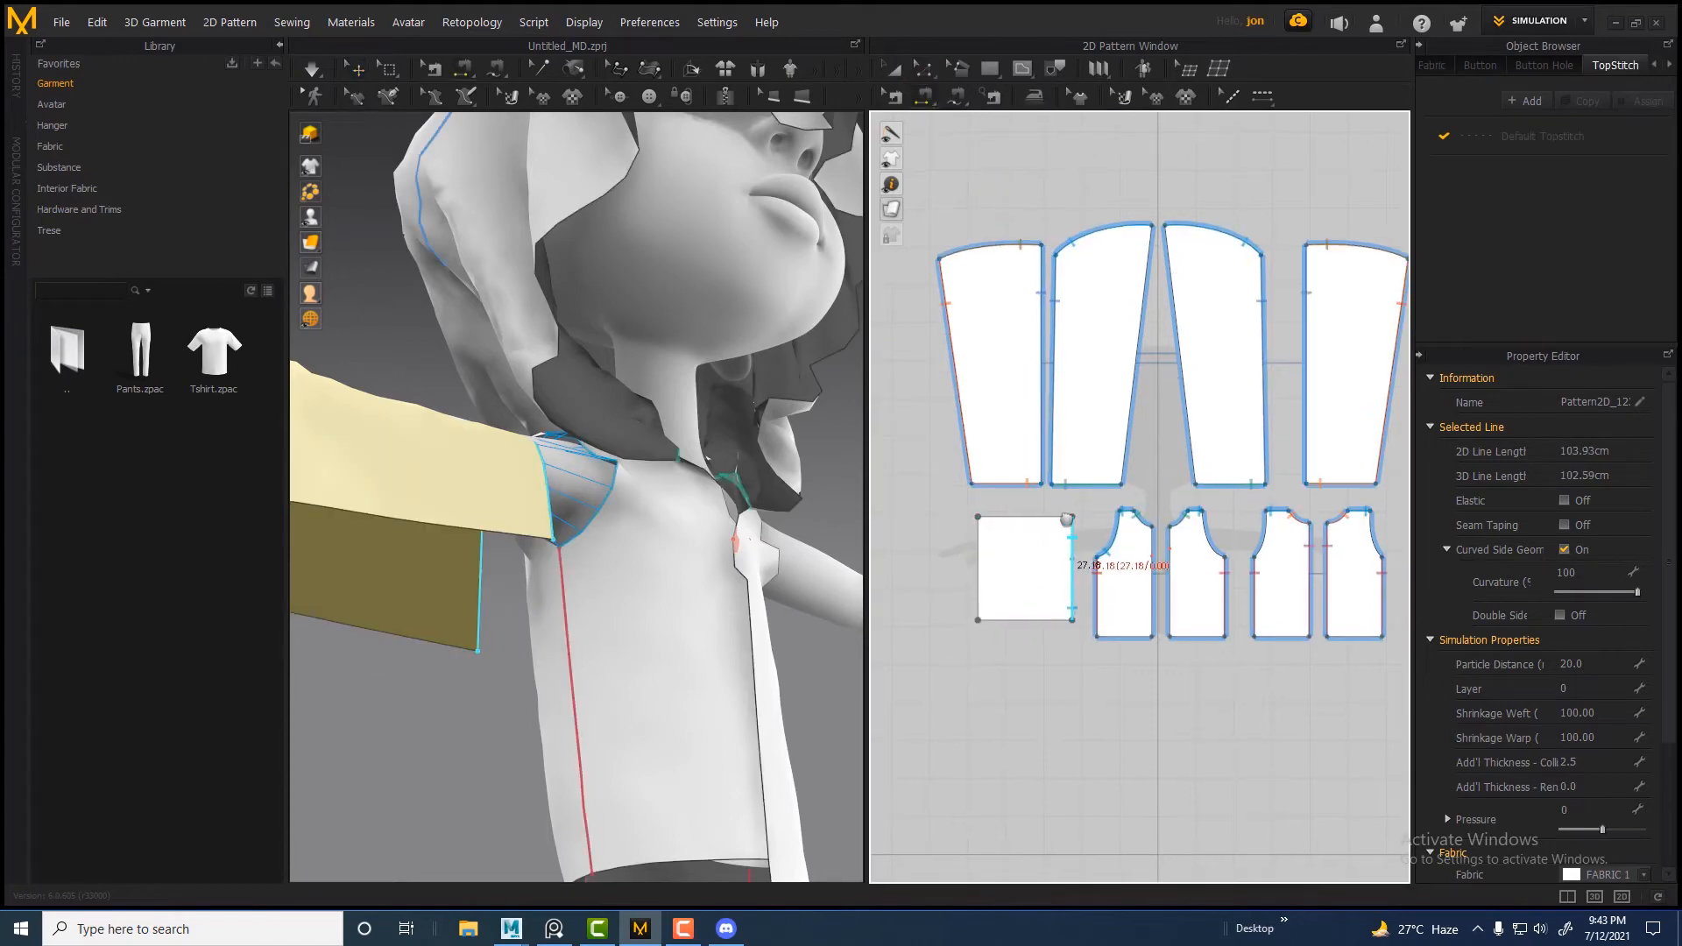
pyautogui.scroll(1, 1139, 526)
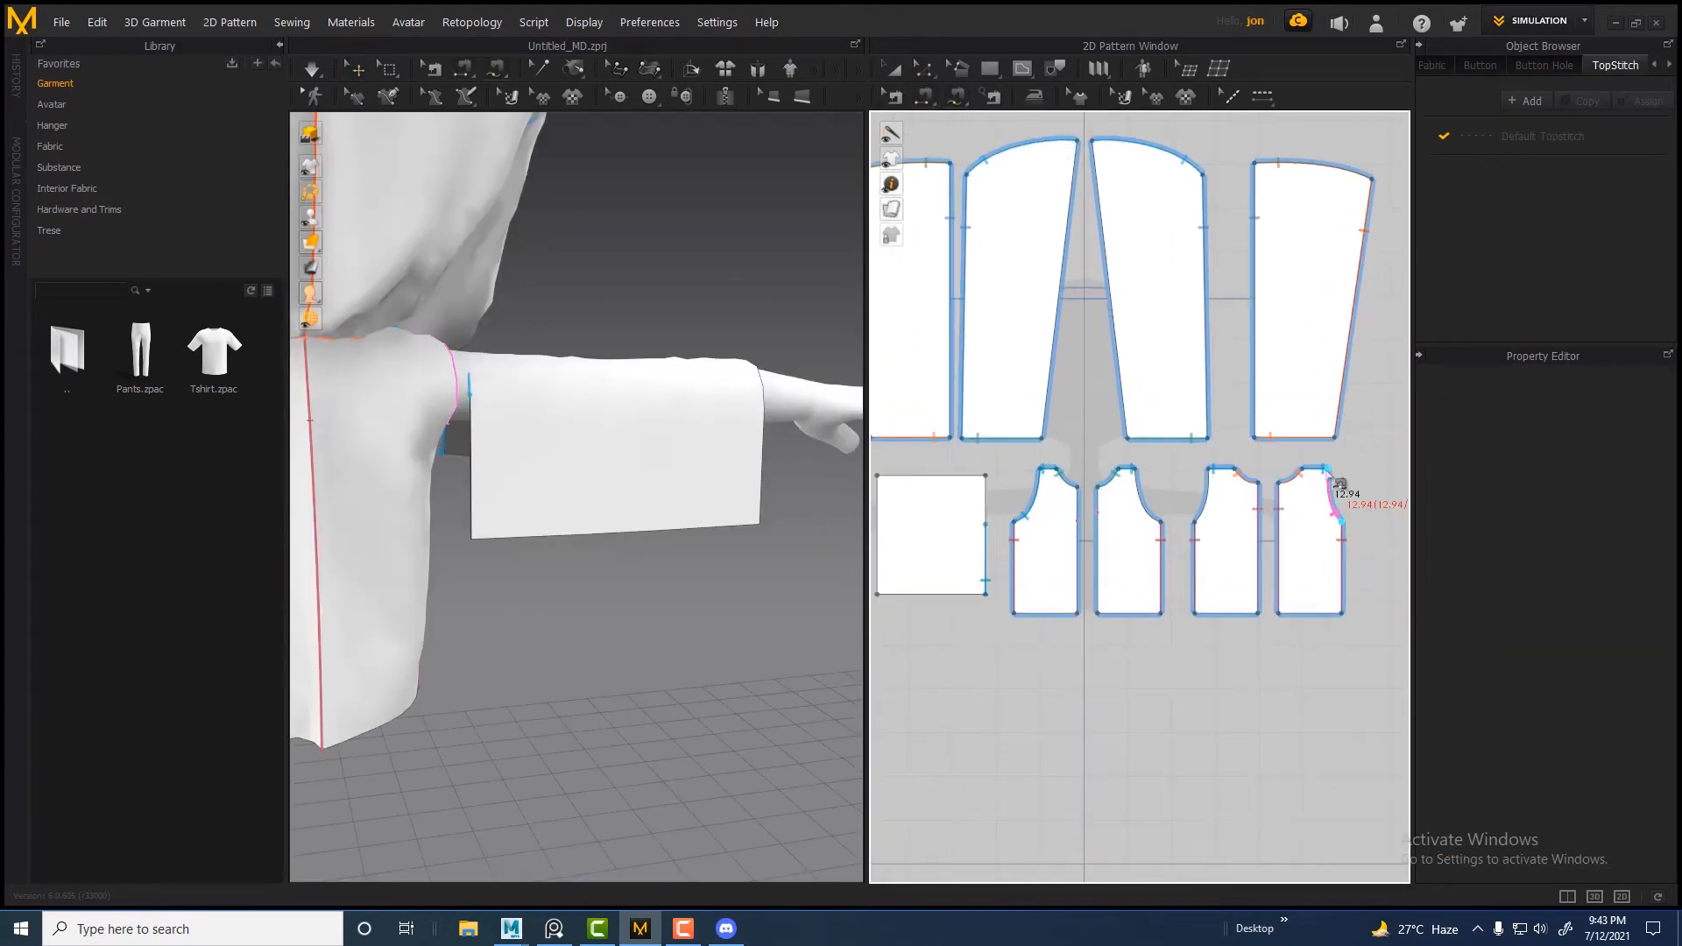
pyautogui.click(1338, 484)
pyautogui.click(986, 477)
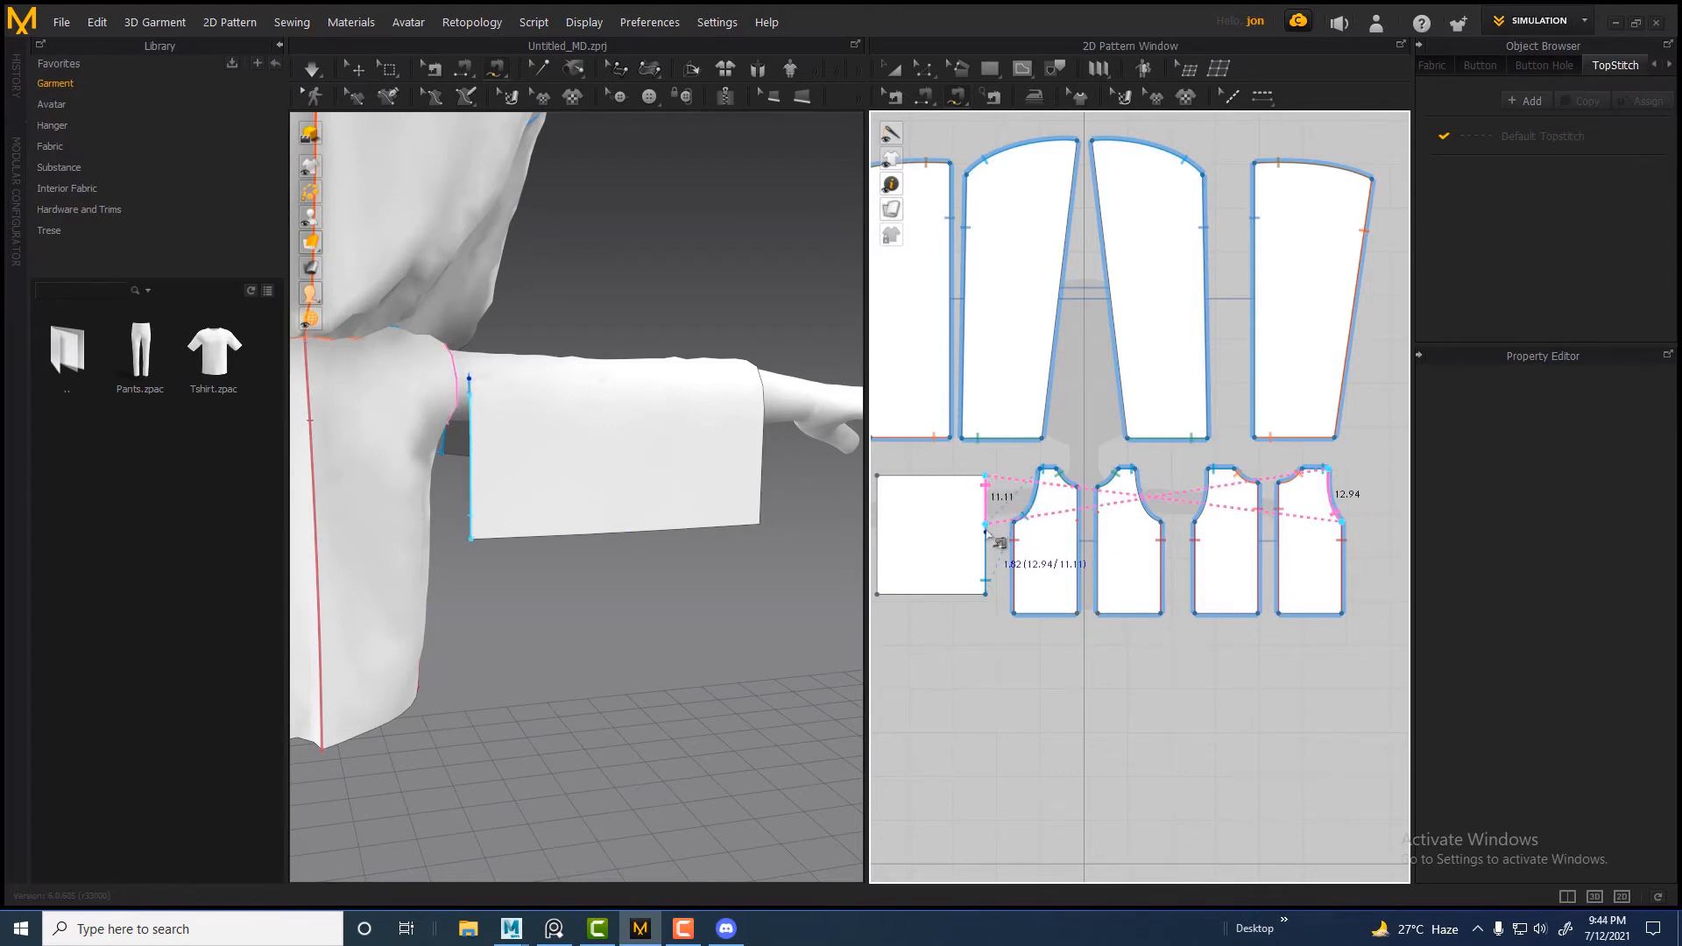
pyautogui.scroll(5, 990, 532)
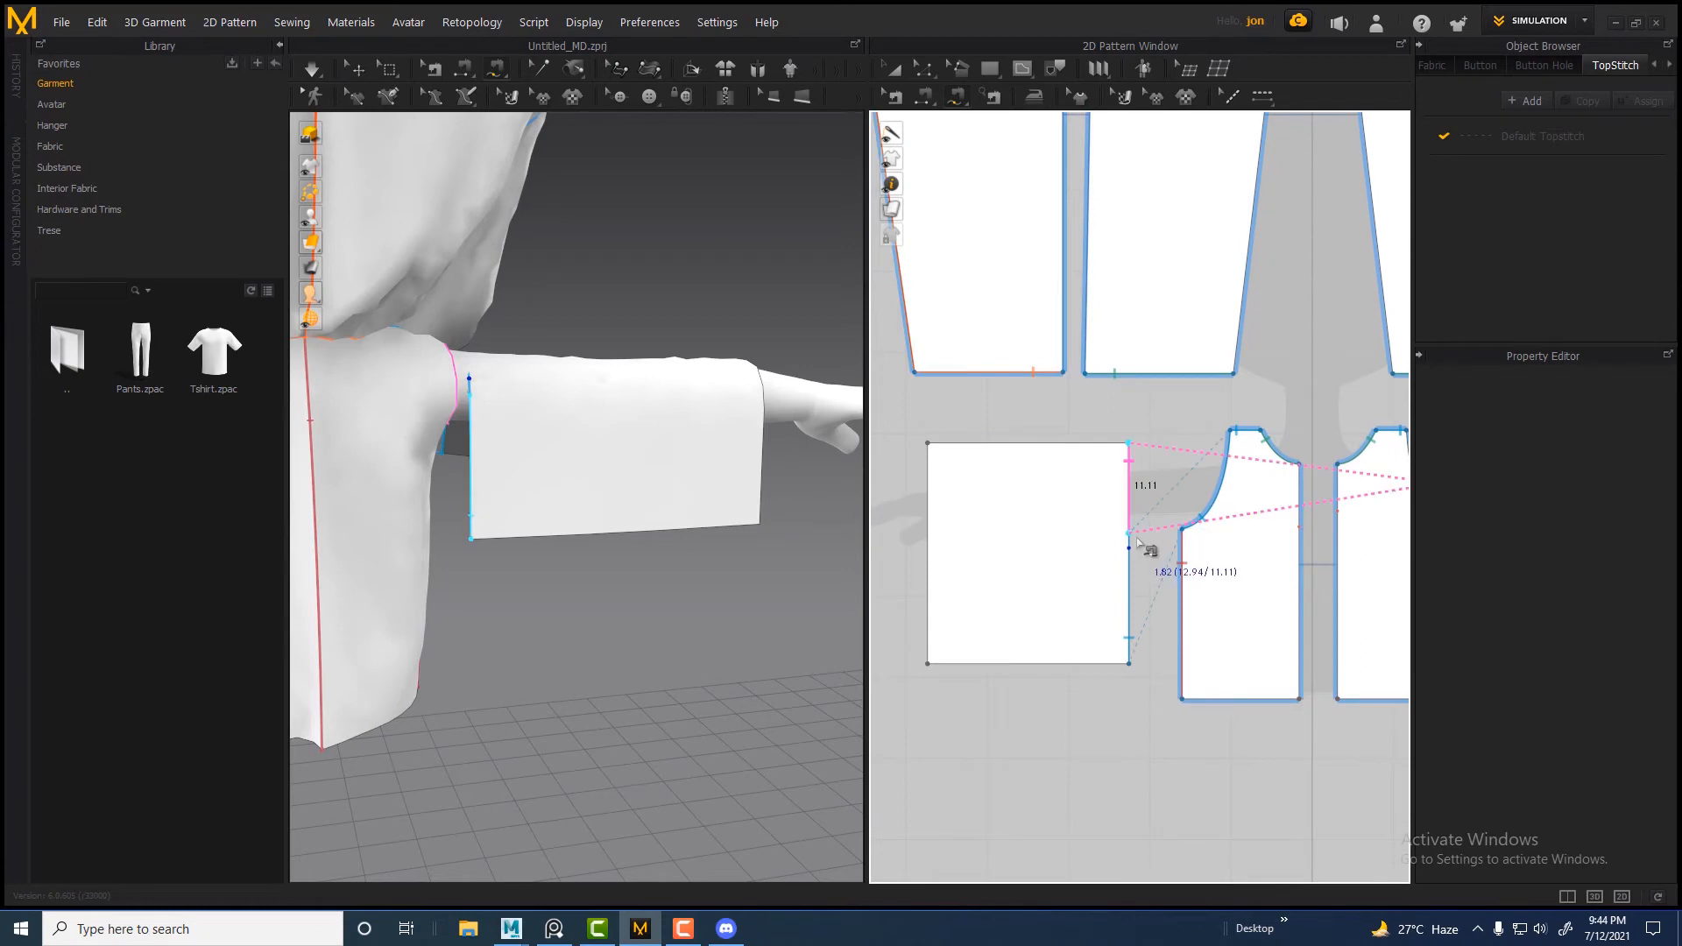
pyautogui.click(1130, 534)
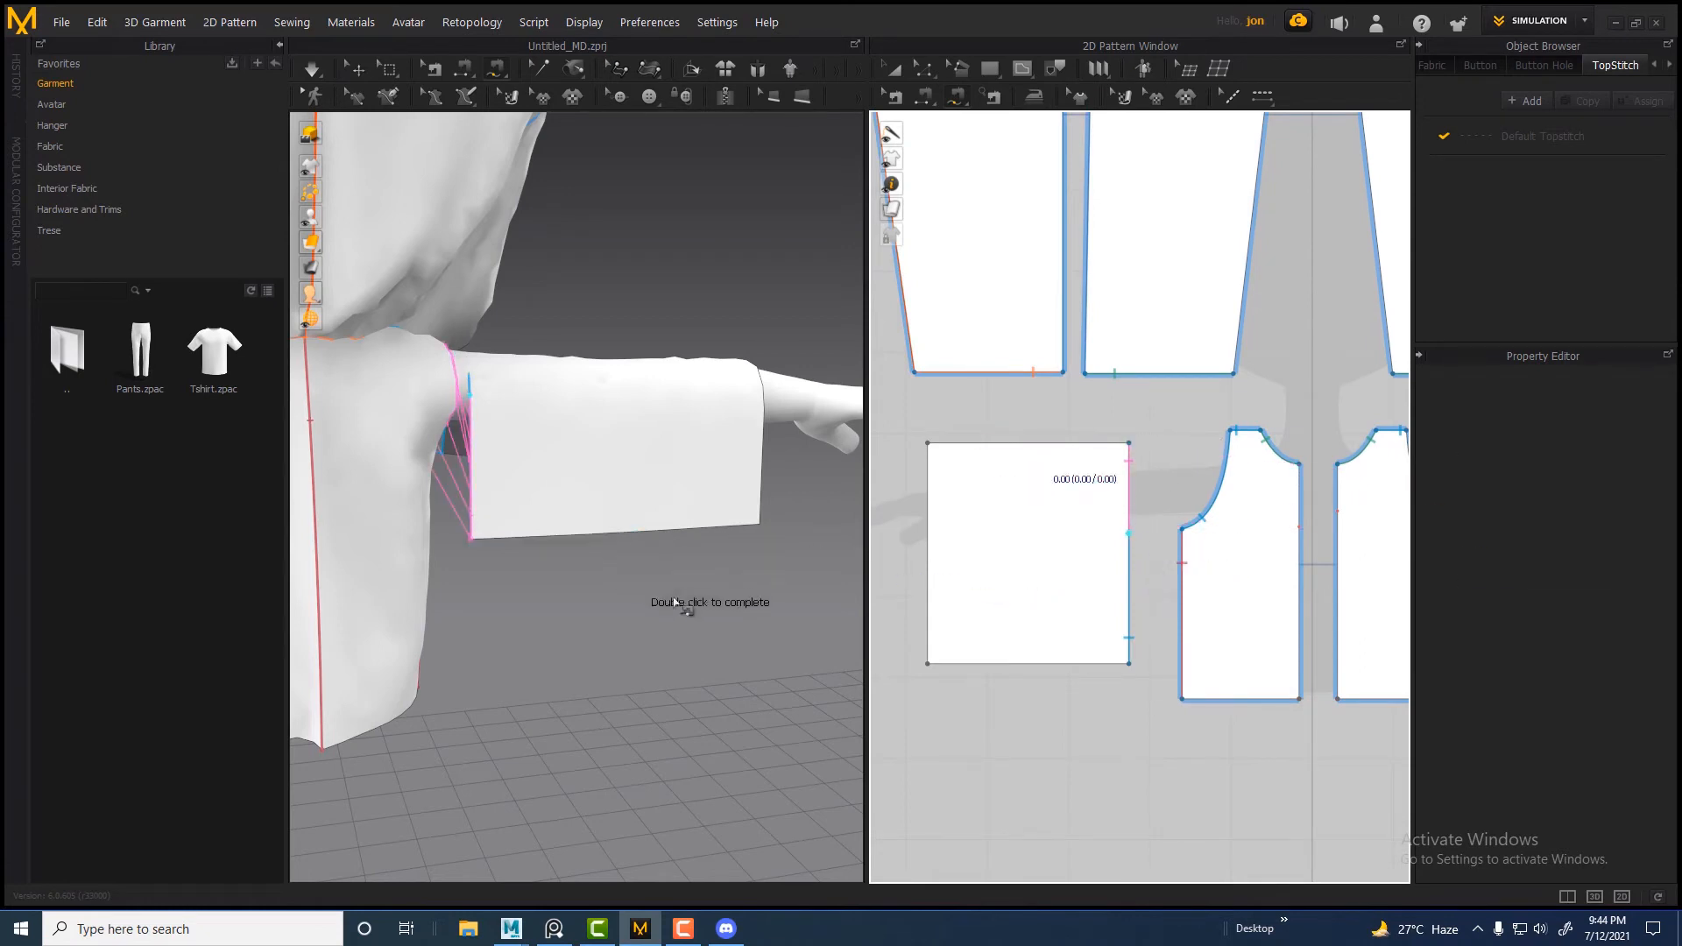
# Raise the sleeve piece's upper edge further to make its armhole edge about 29.77 cm long
pyautogui.moveTo(627, 587); pyautogui.dragTo(705, 620, button='right')
pyautogui.click(922, 68)
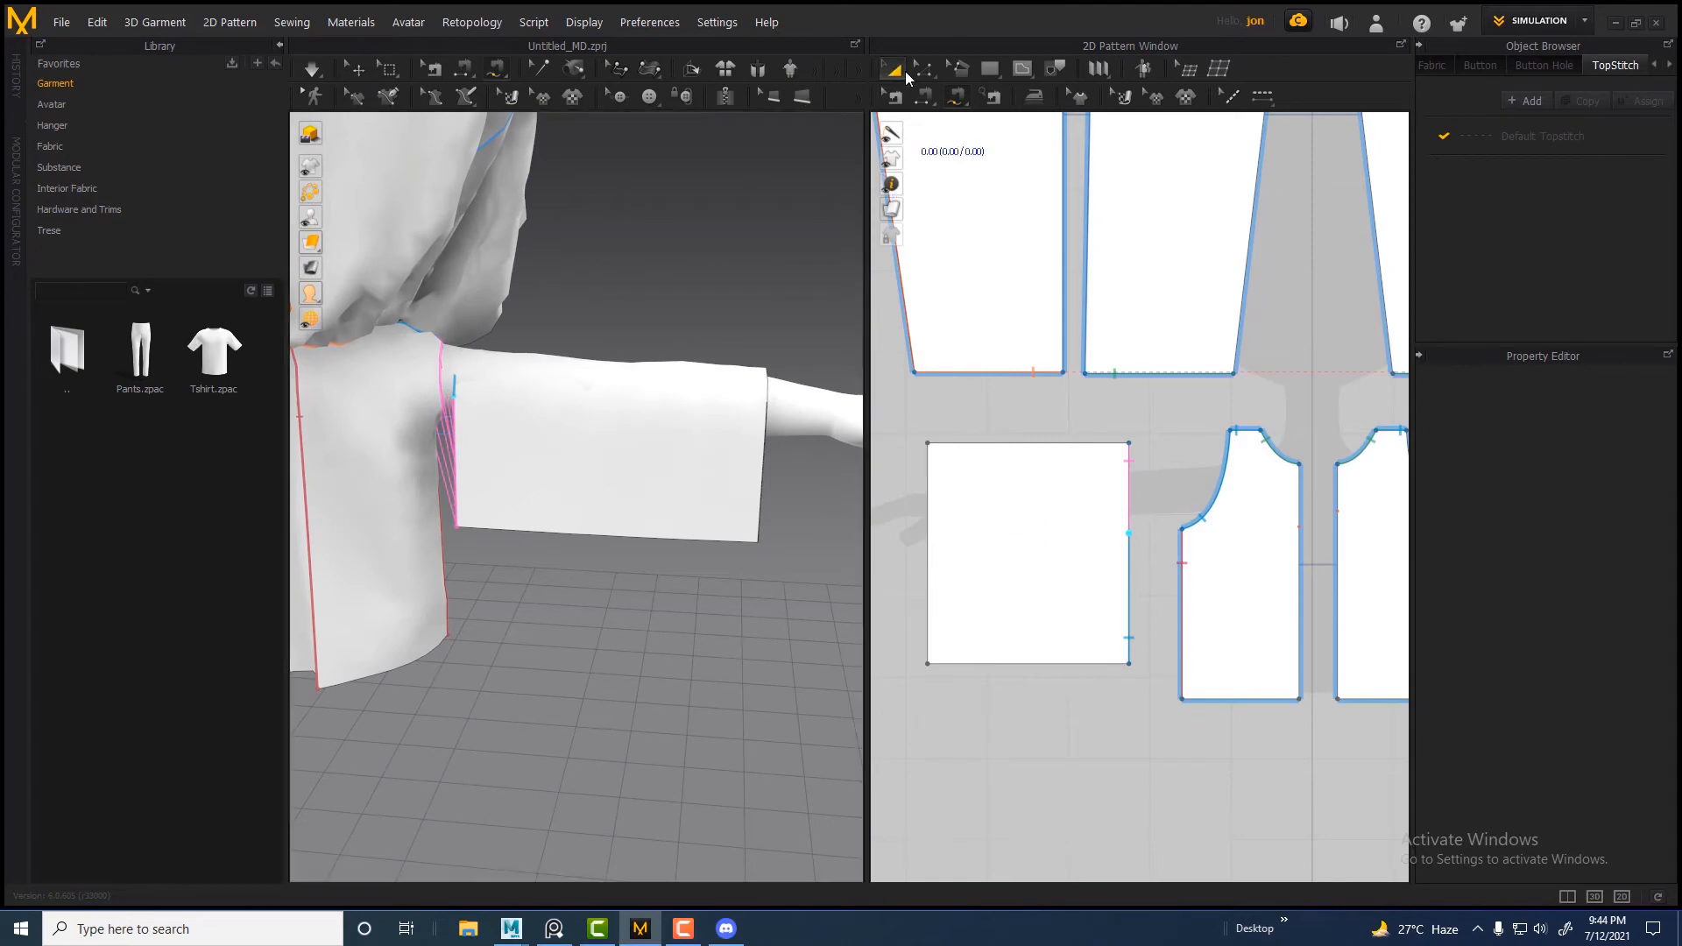
pyautogui.moveTo(1056, 450); pyautogui.dragTo(1059, 428)
pyautogui.scroll(-4, 1077, 563)
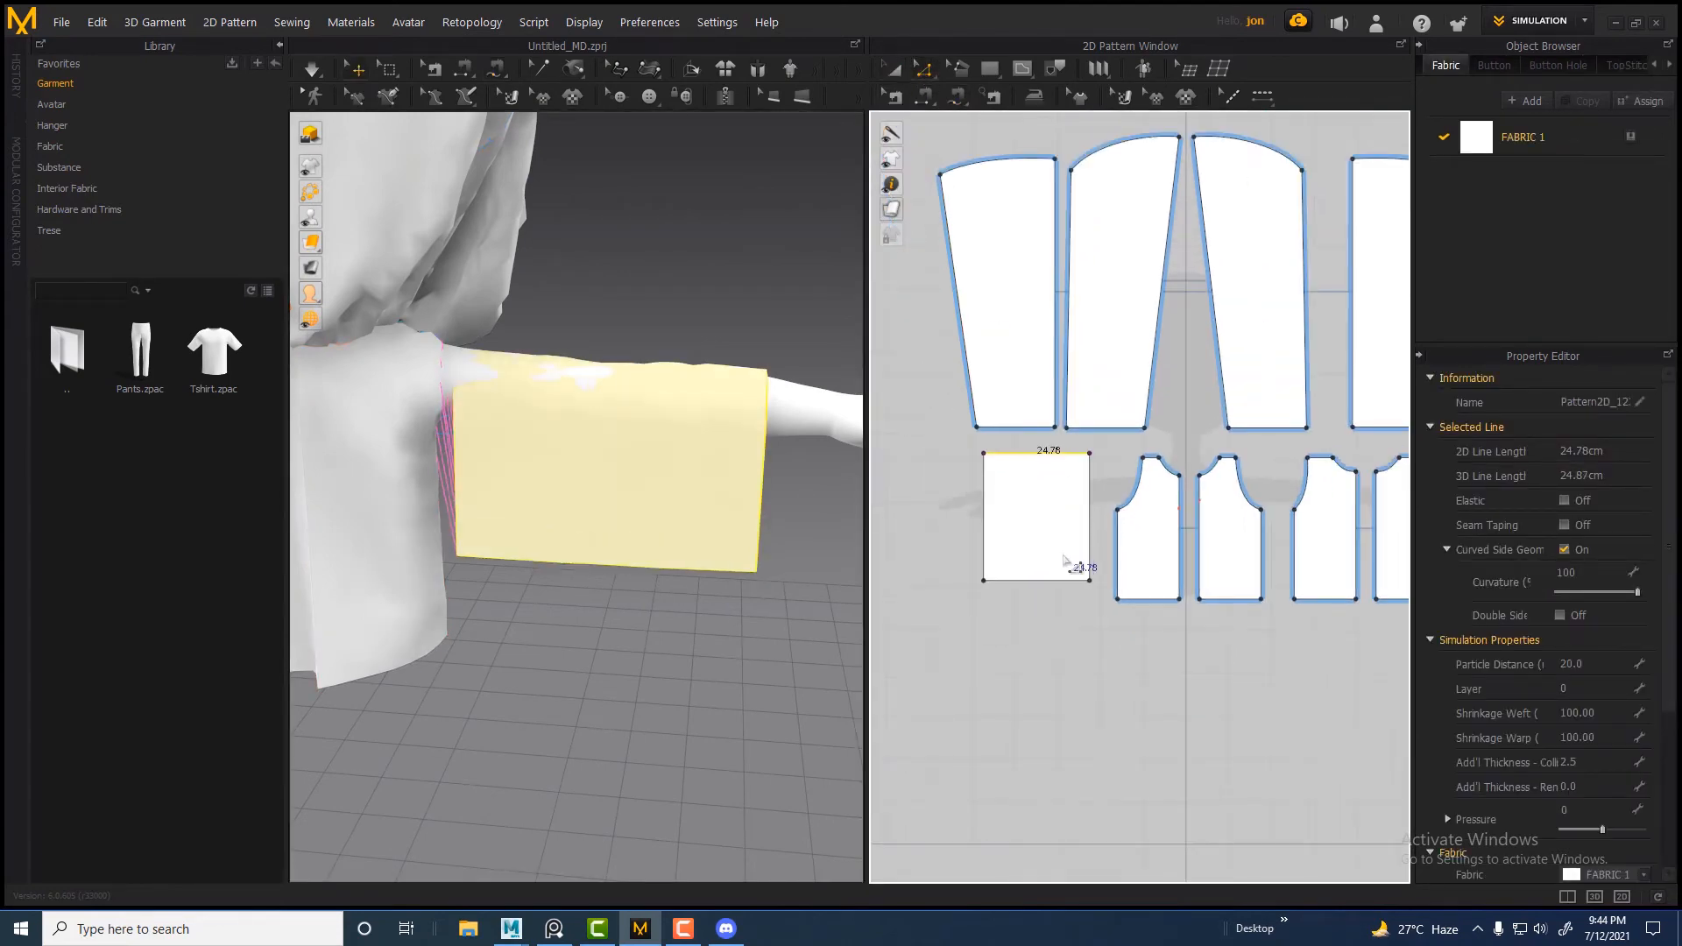
# Segment-sew the sleeve piece's two 24.78 cm lengthwise edges together under the avatar's right arm
pyautogui.click(1344, 504)
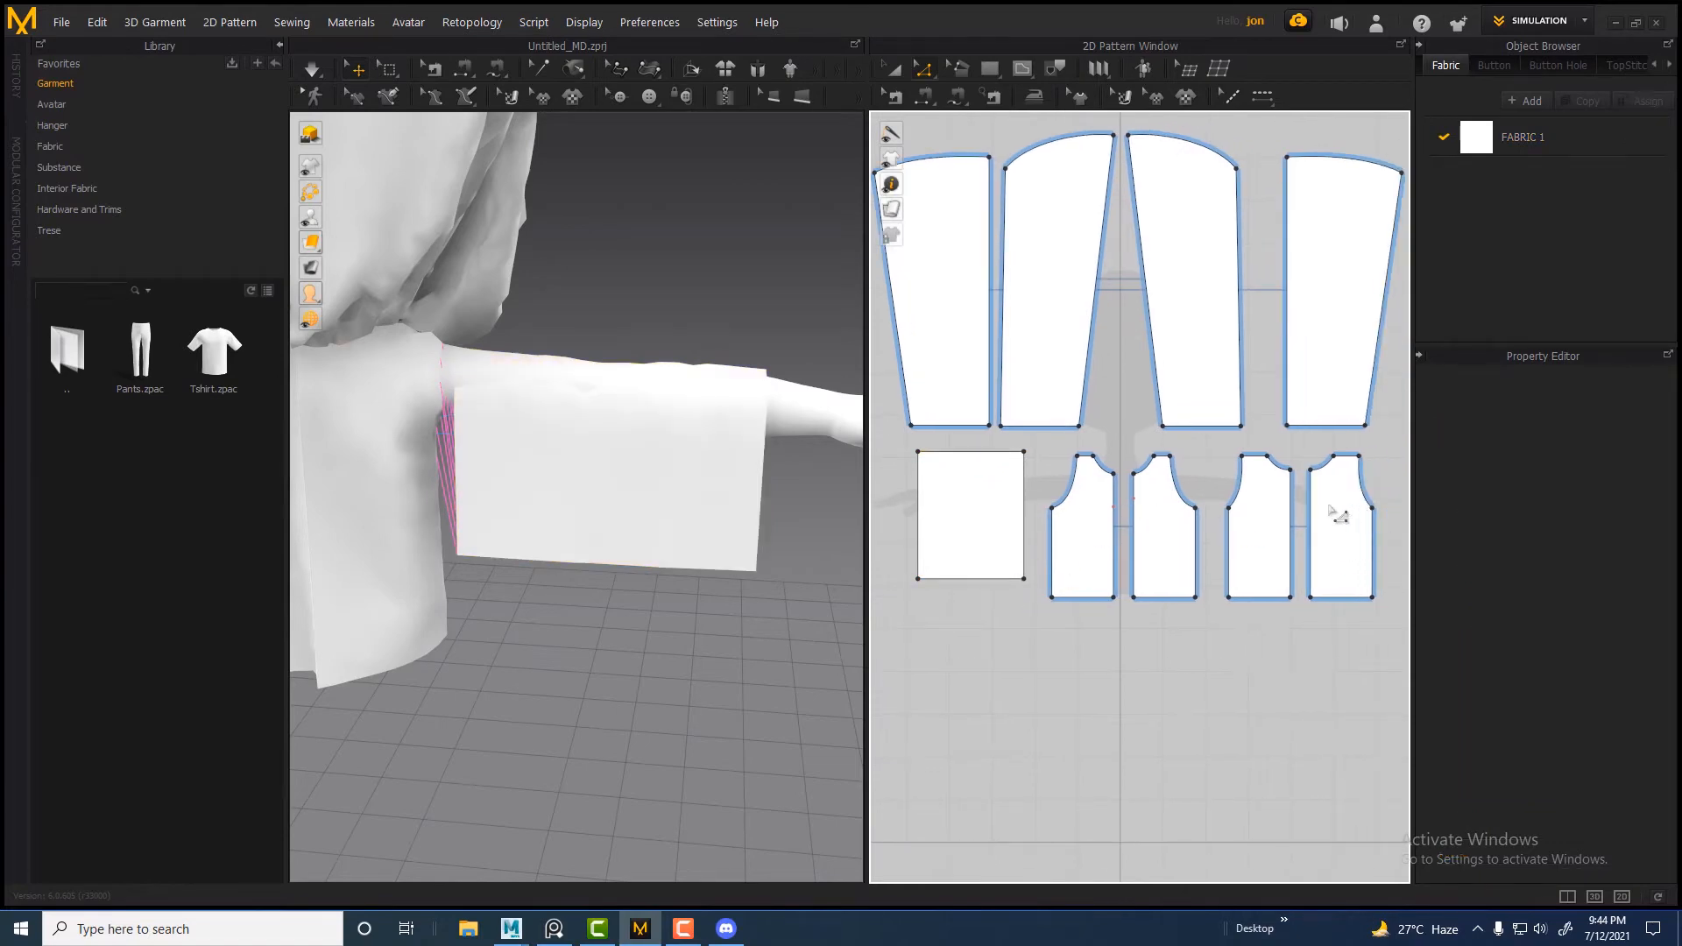
pyautogui.click(675, 525)
pyautogui.moveTo(675, 526); pyautogui.dragTo(736, 269, button='right')
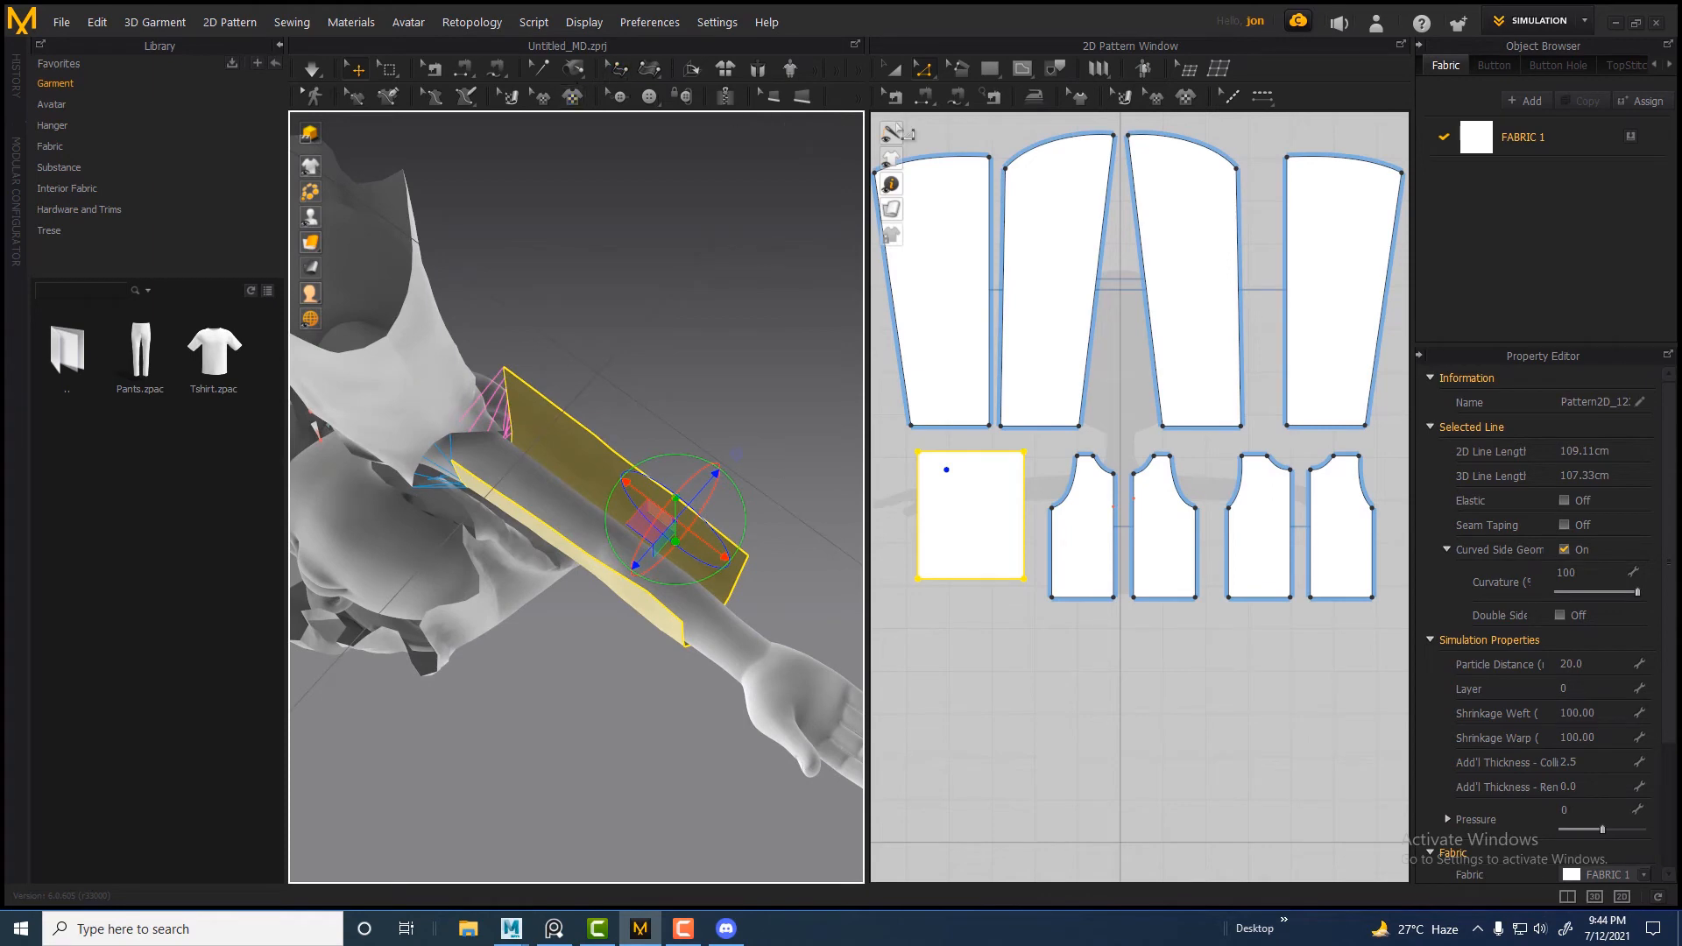
pyautogui.click(924, 97)
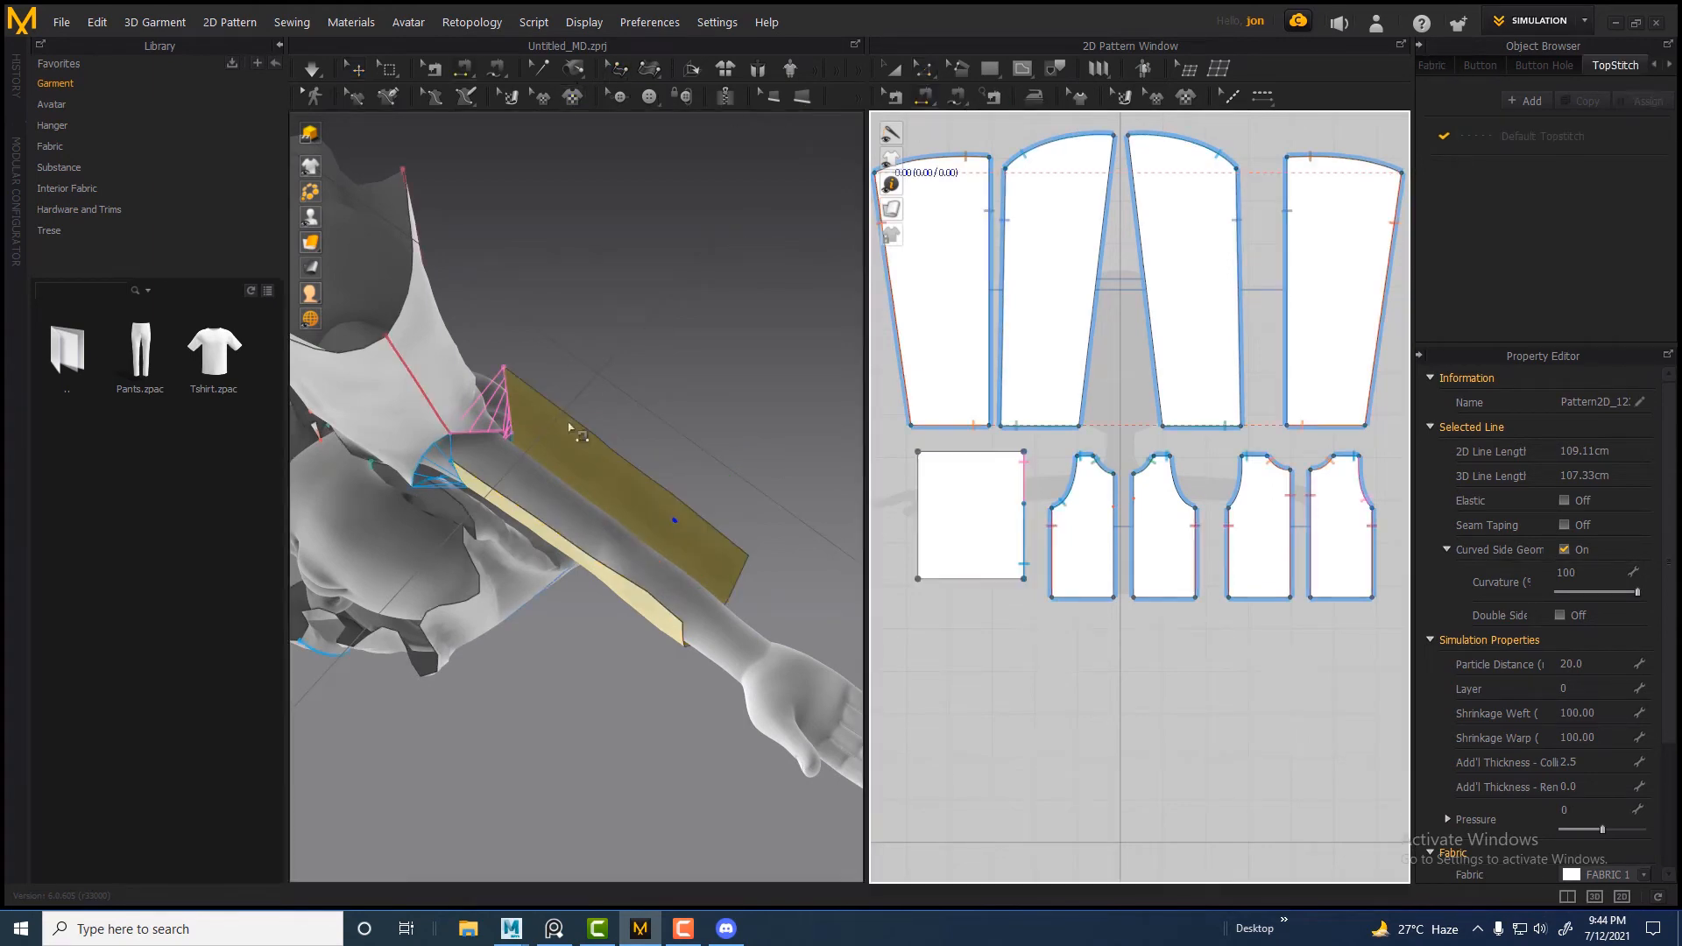
pyautogui.click(623, 469)
pyautogui.moveTo(580, 554); pyautogui.dragTo(611, 670, button='right')
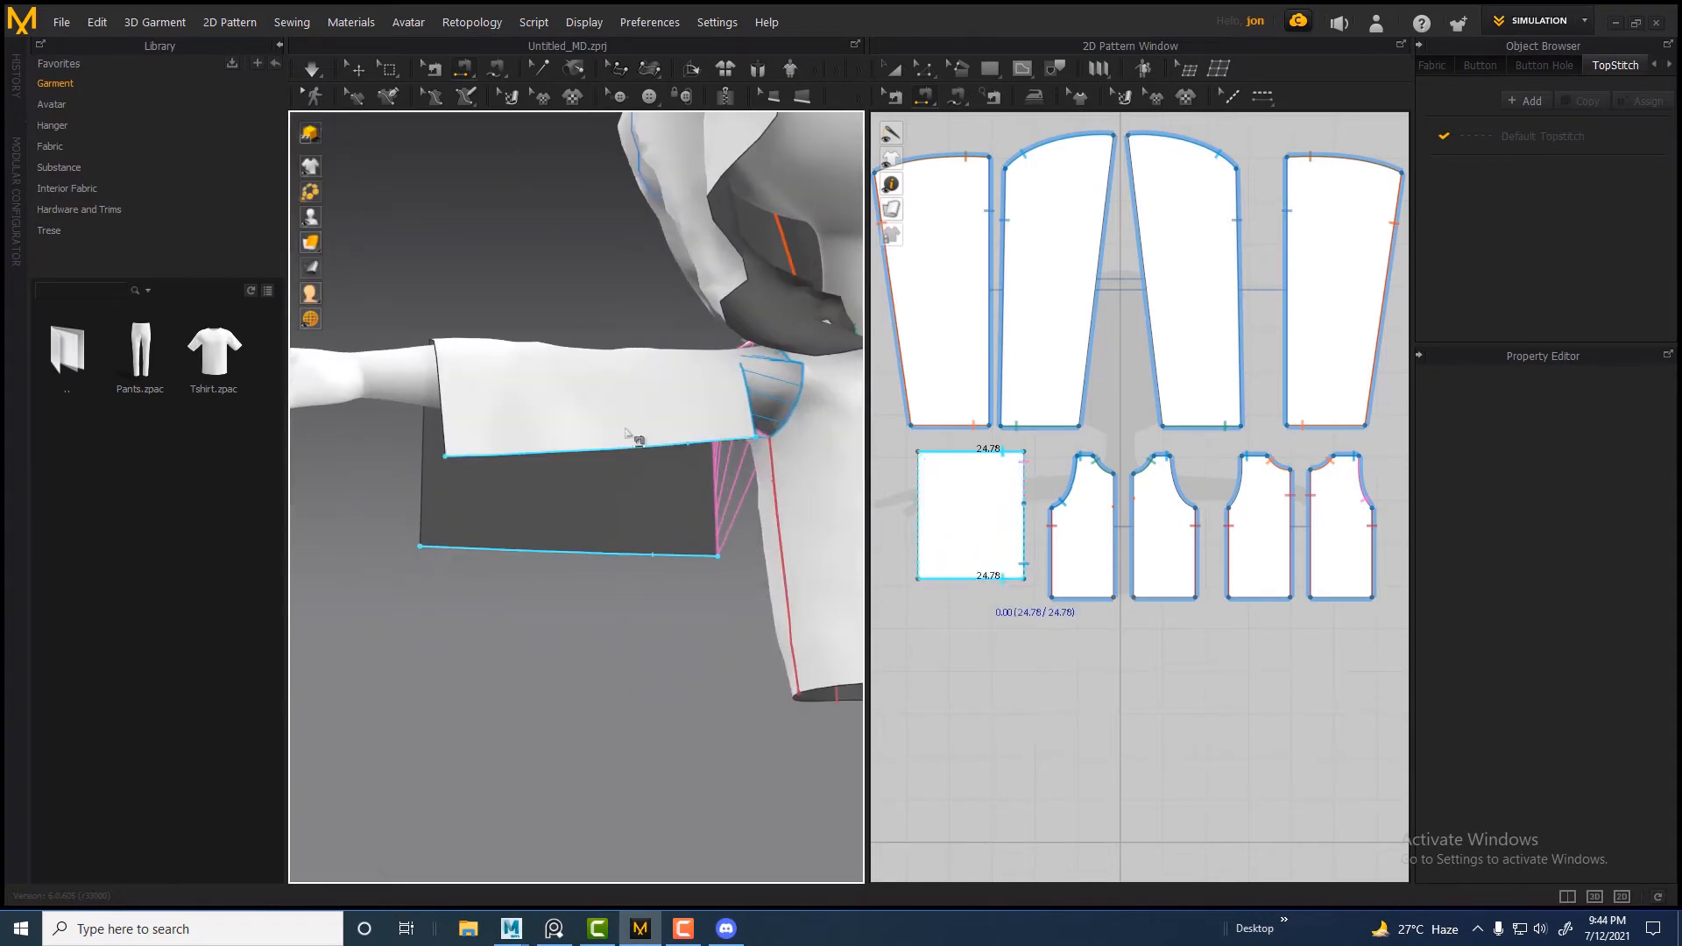
pyautogui.click(577, 453)
pyautogui.hotkey('ctrl', 'z')
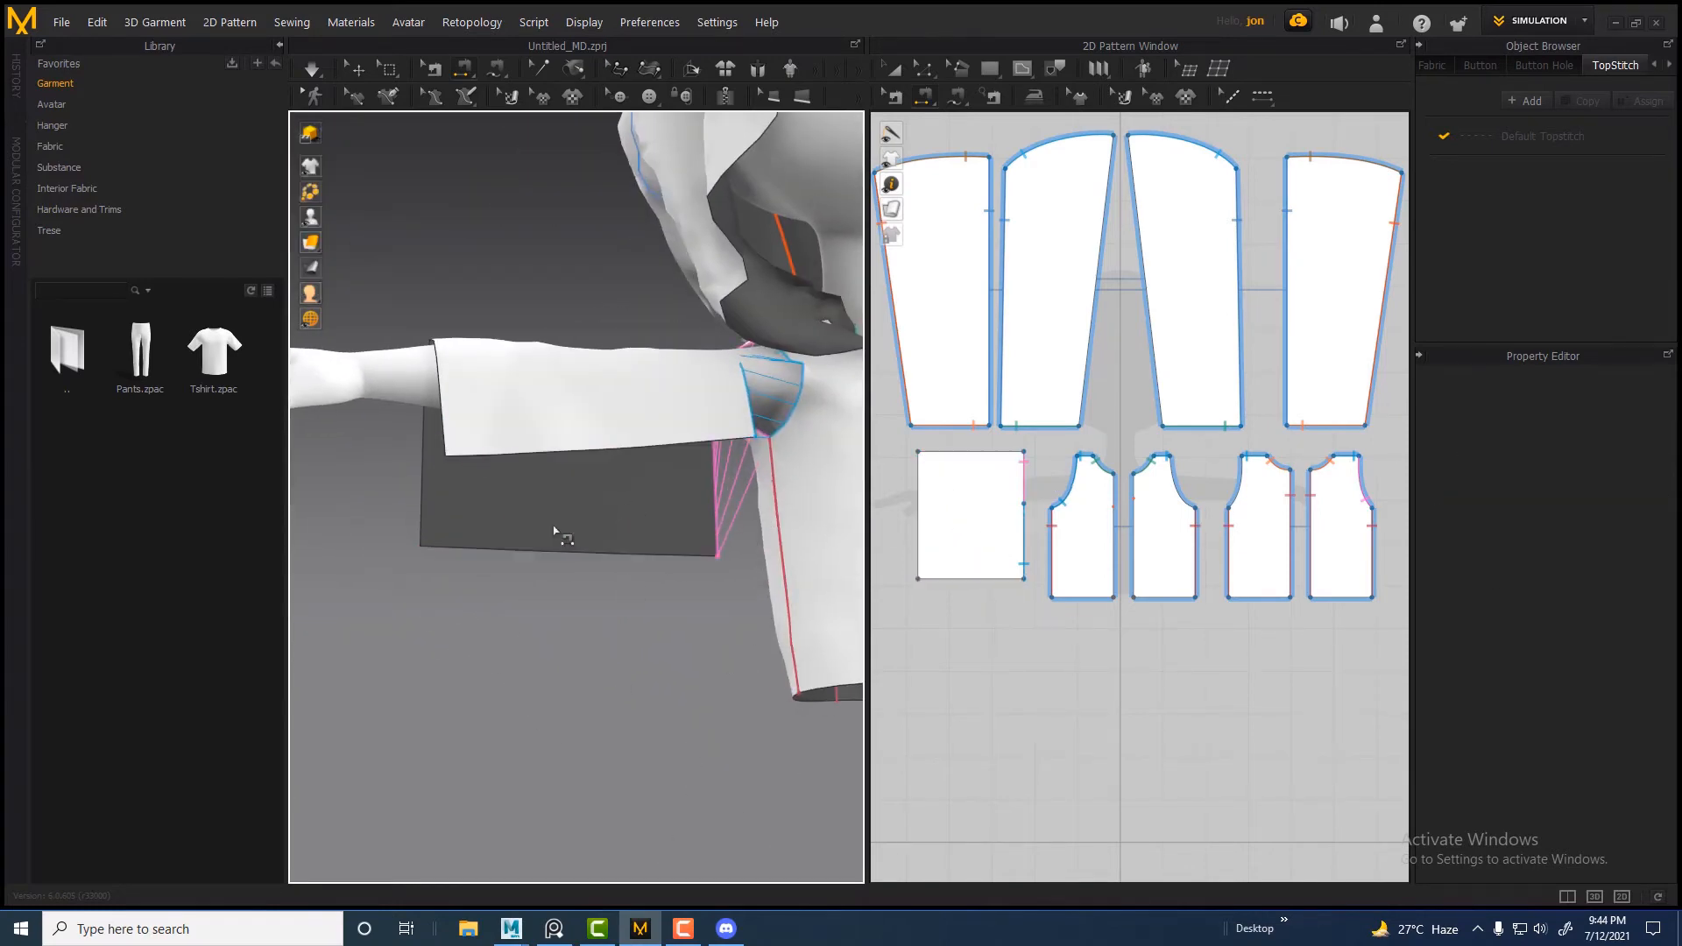
pyautogui.click(526, 457)
pyautogui.click(478, 550)
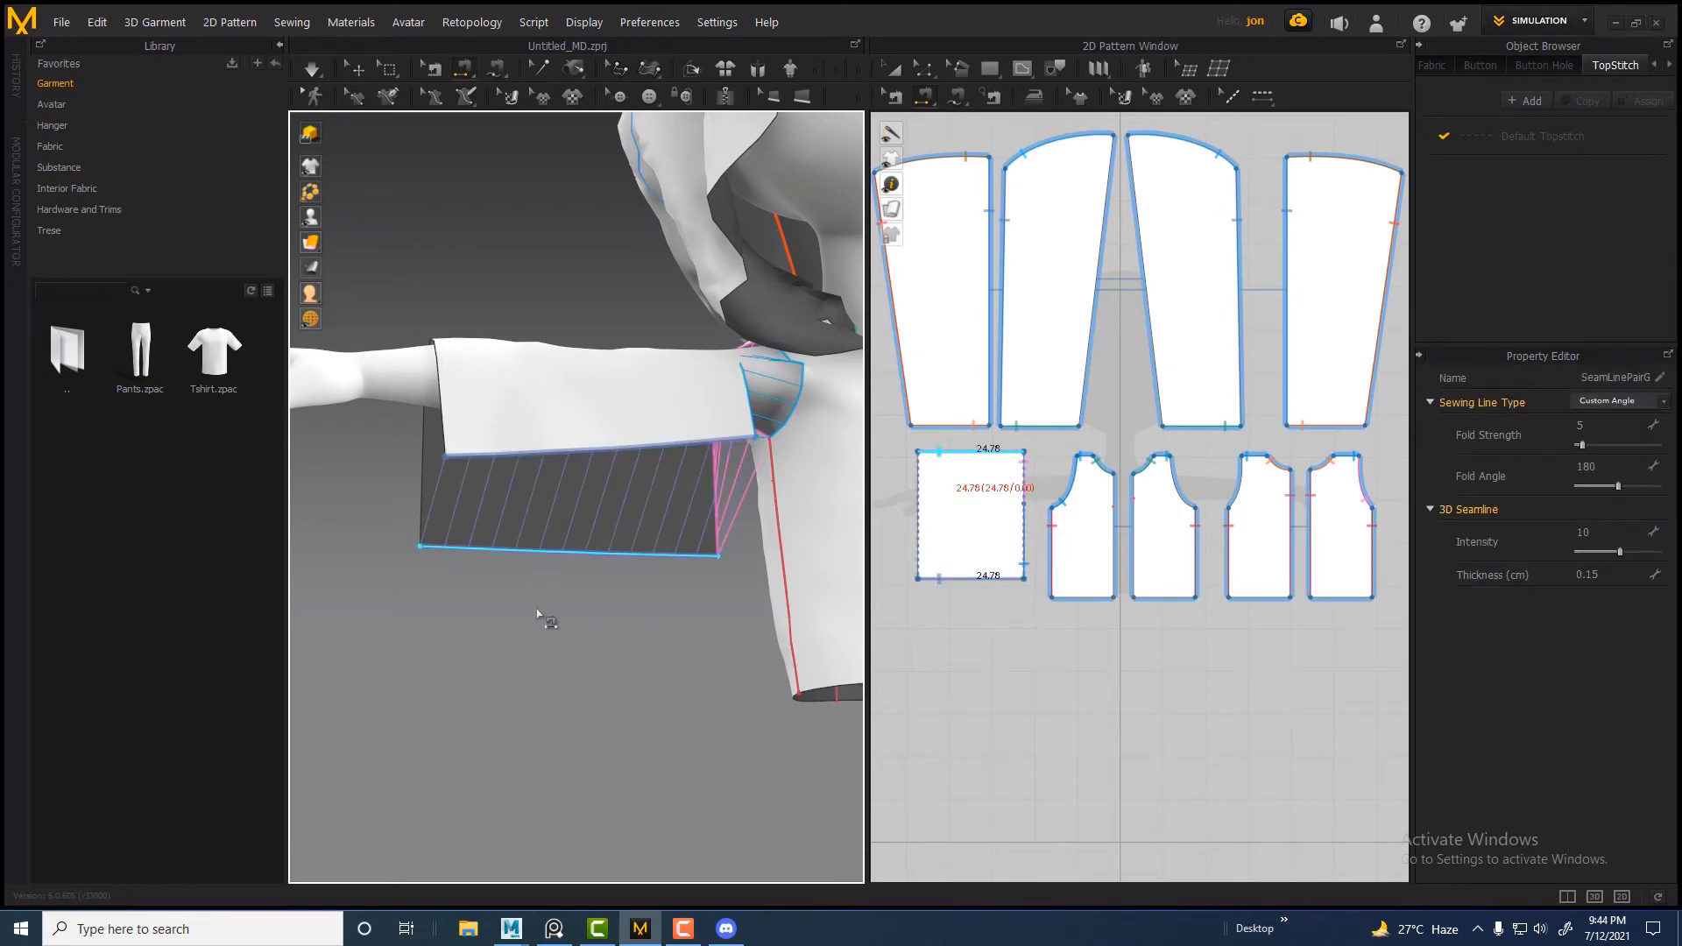
# Clone the sleeve as a symmetric pattern with sewing and place the copy beyond the bodice panels on the opposite side
pyautogui.moveTo(544, 619); pyautogui.dragTo(666, 561, button='right')
pyautogui.scroll(-3, 1180, 665)
pyautogui.click(892, 69)
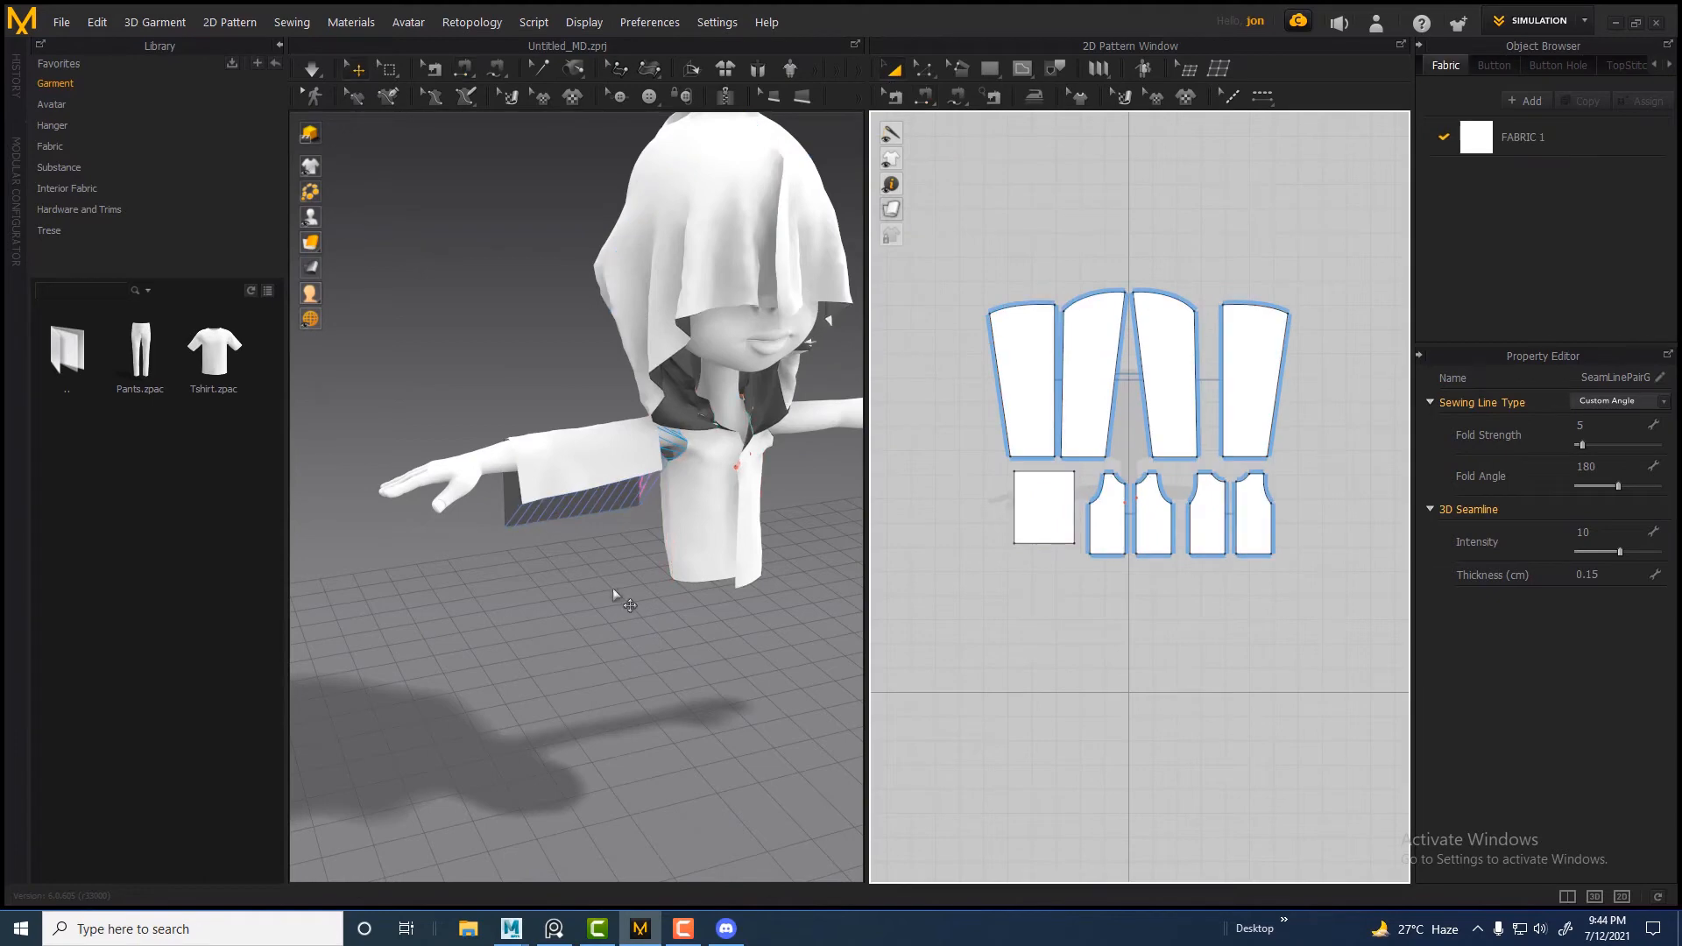
pyautogui.click(1046, 500)
pyautogui.moveTo(1055, 555); pyautogui.dragTo(1009, 570, button='right')
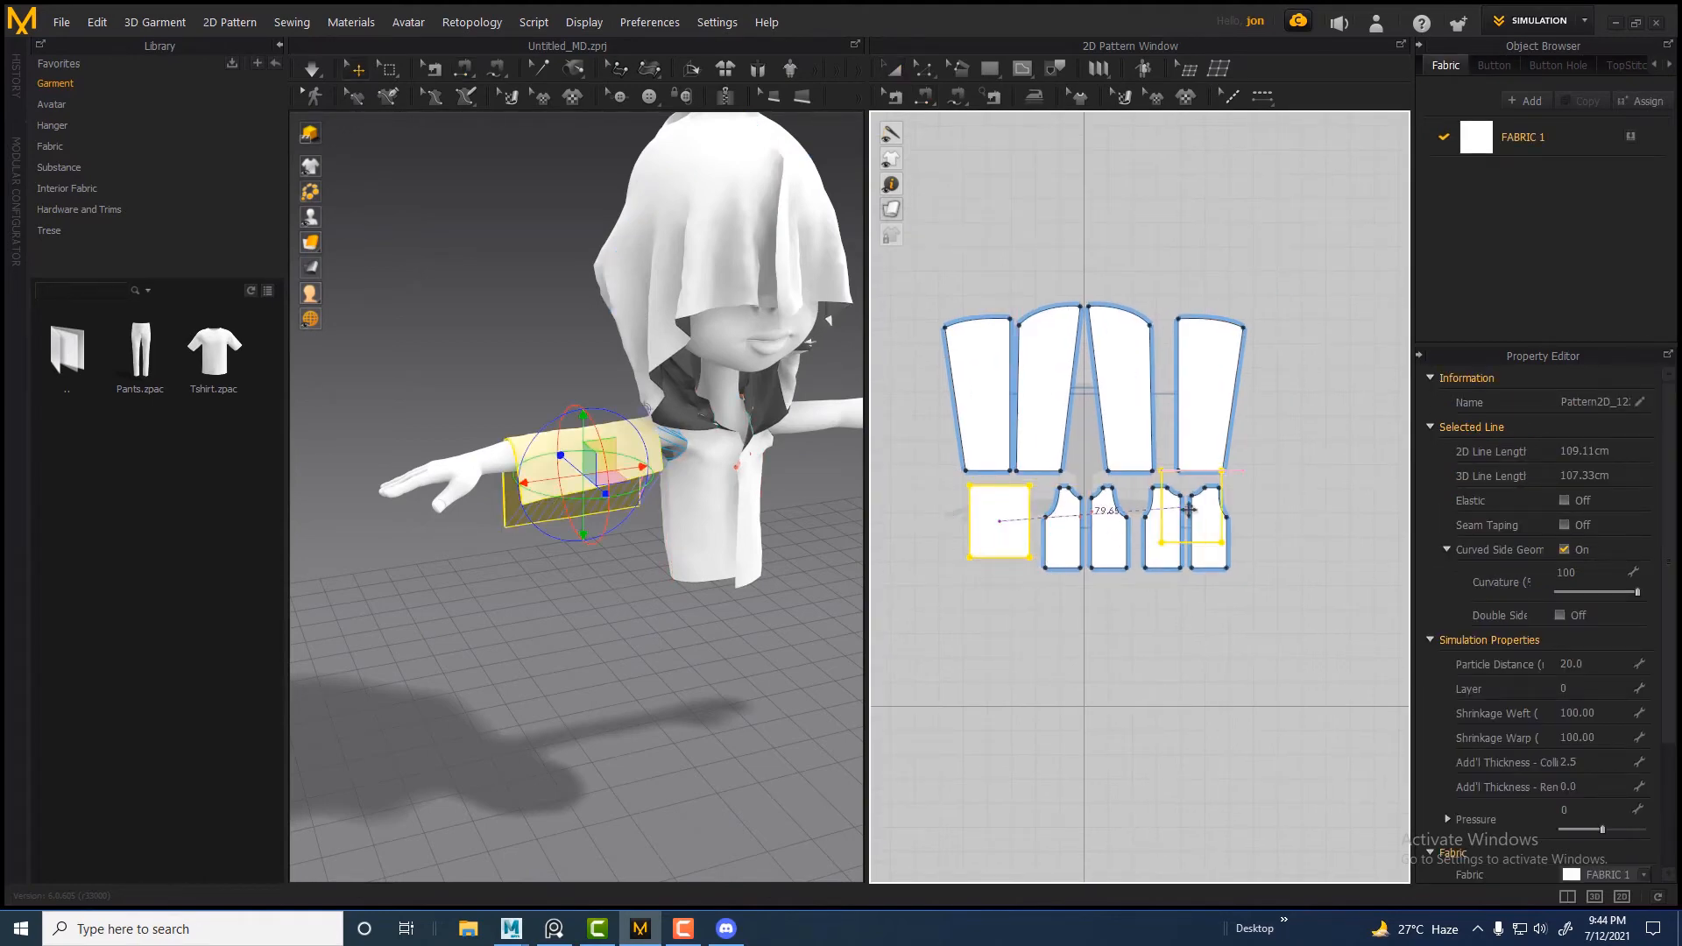
pyautogui.rightClick(1015, 531)
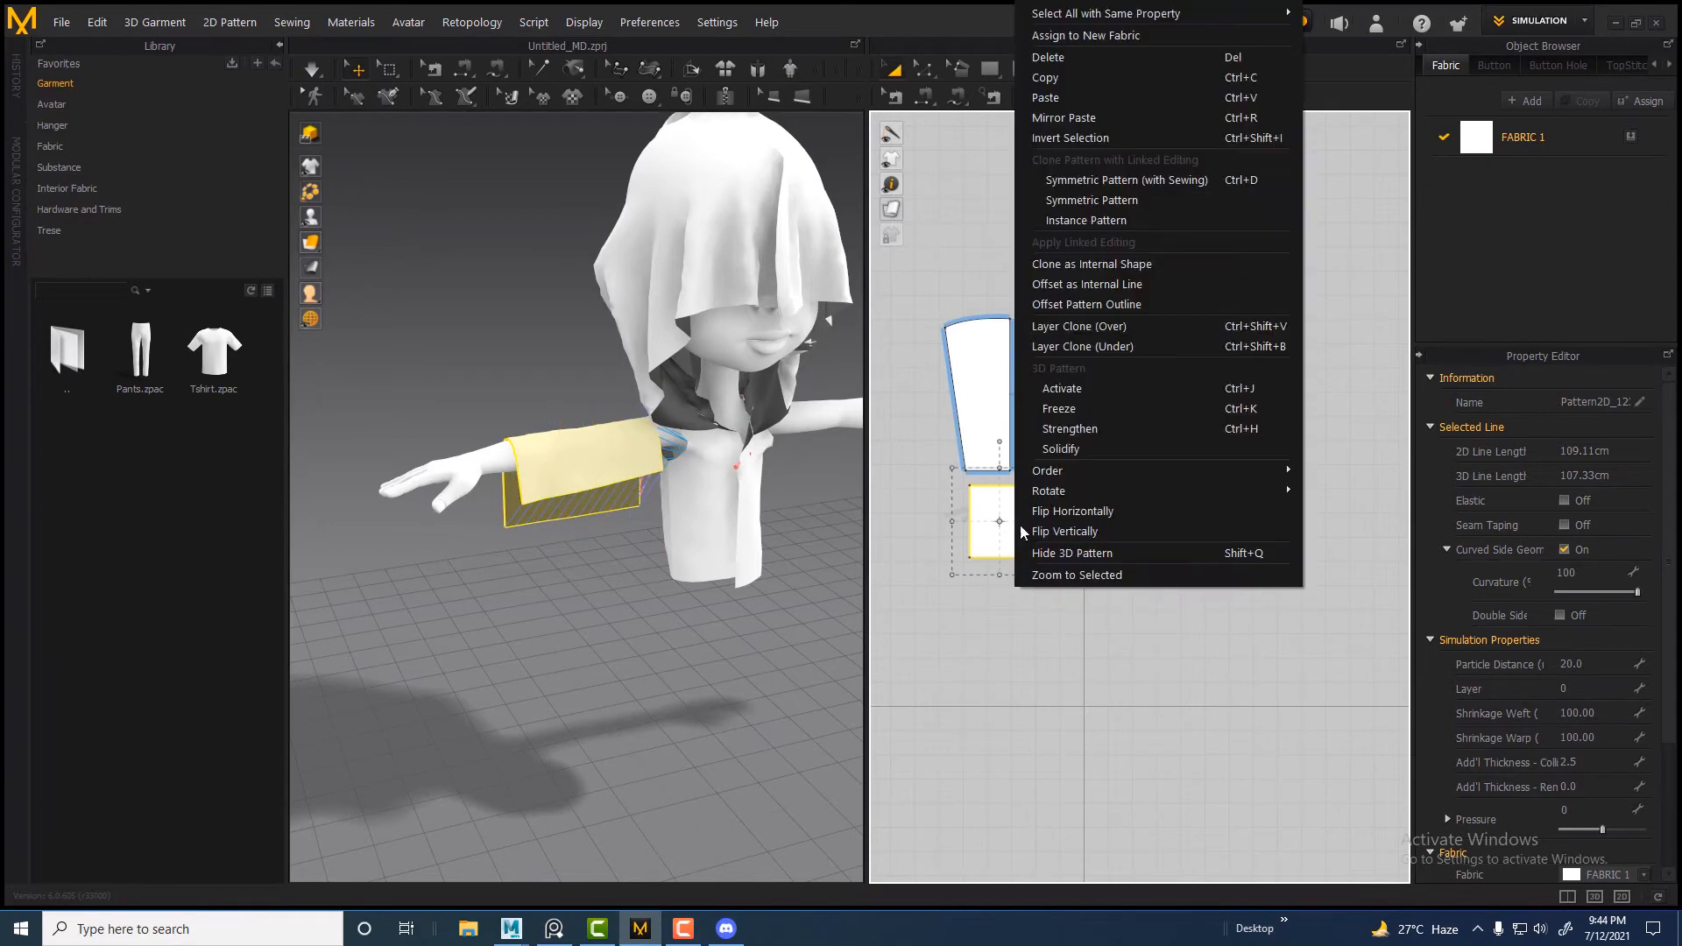
pyautogui.click(1088, 186)
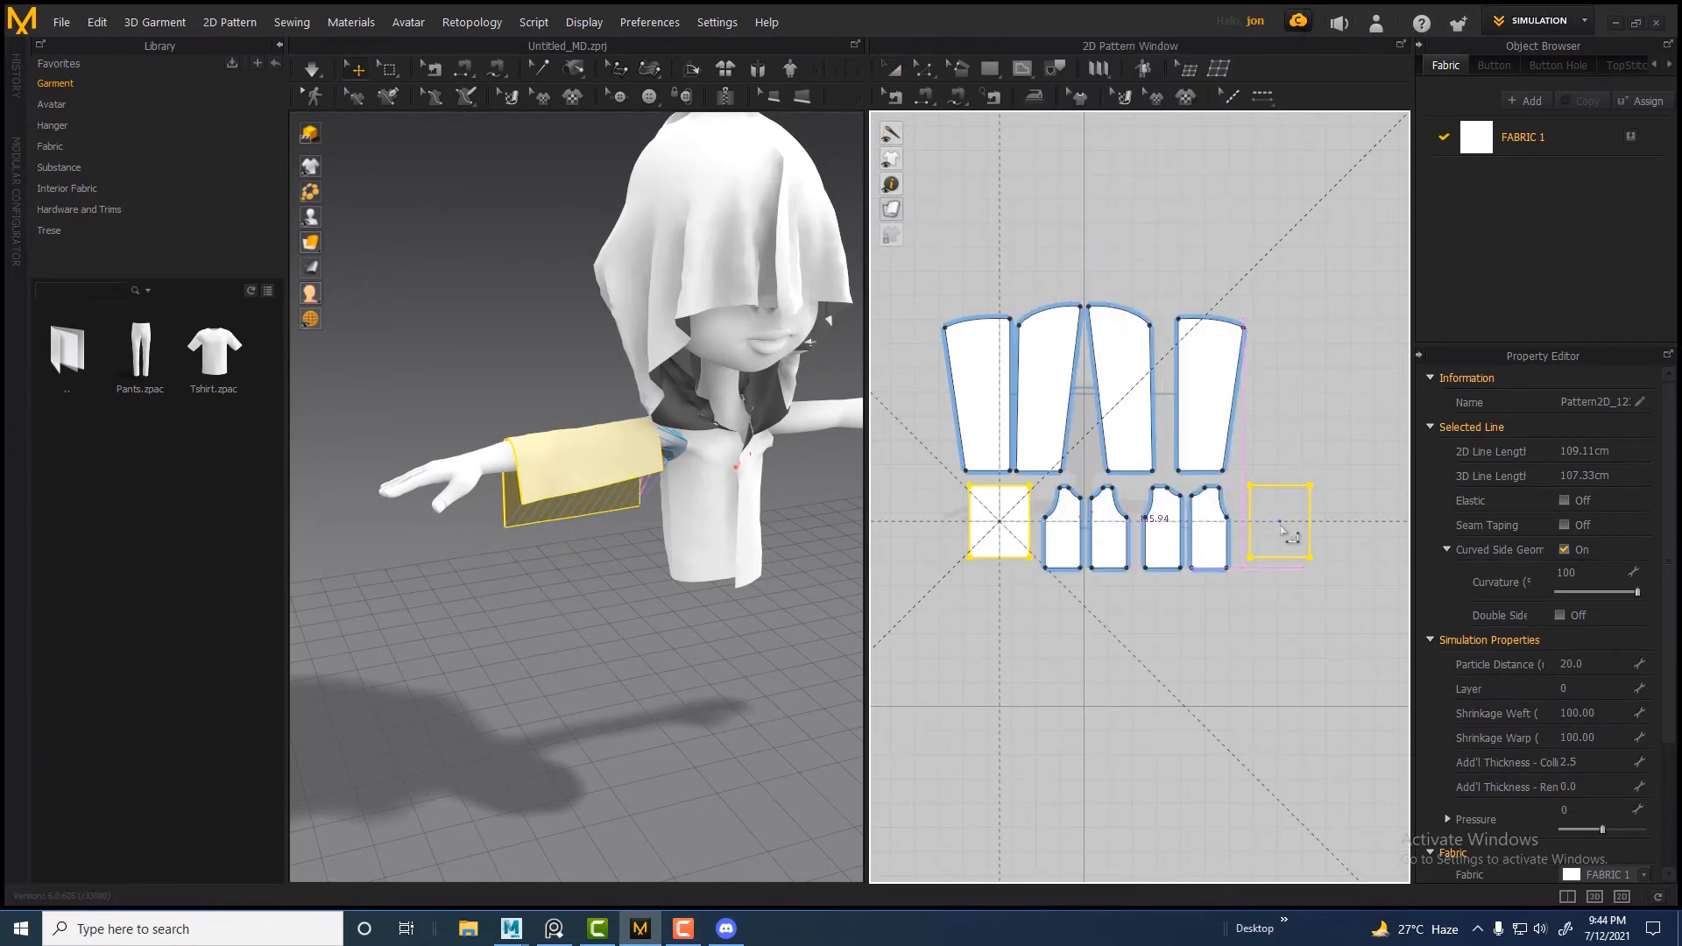
pyautogui.click(1281, 524)
pyautogui.scroll(-2, 1295, 537)
pyautogui.moveTo(980, 625); pyautogui.dragTo(1268, 538)
pyautogui.moveTo(777, 574); pyautogui.dragTo(676, 527, button='right')
pyautogui.click(764, 460)
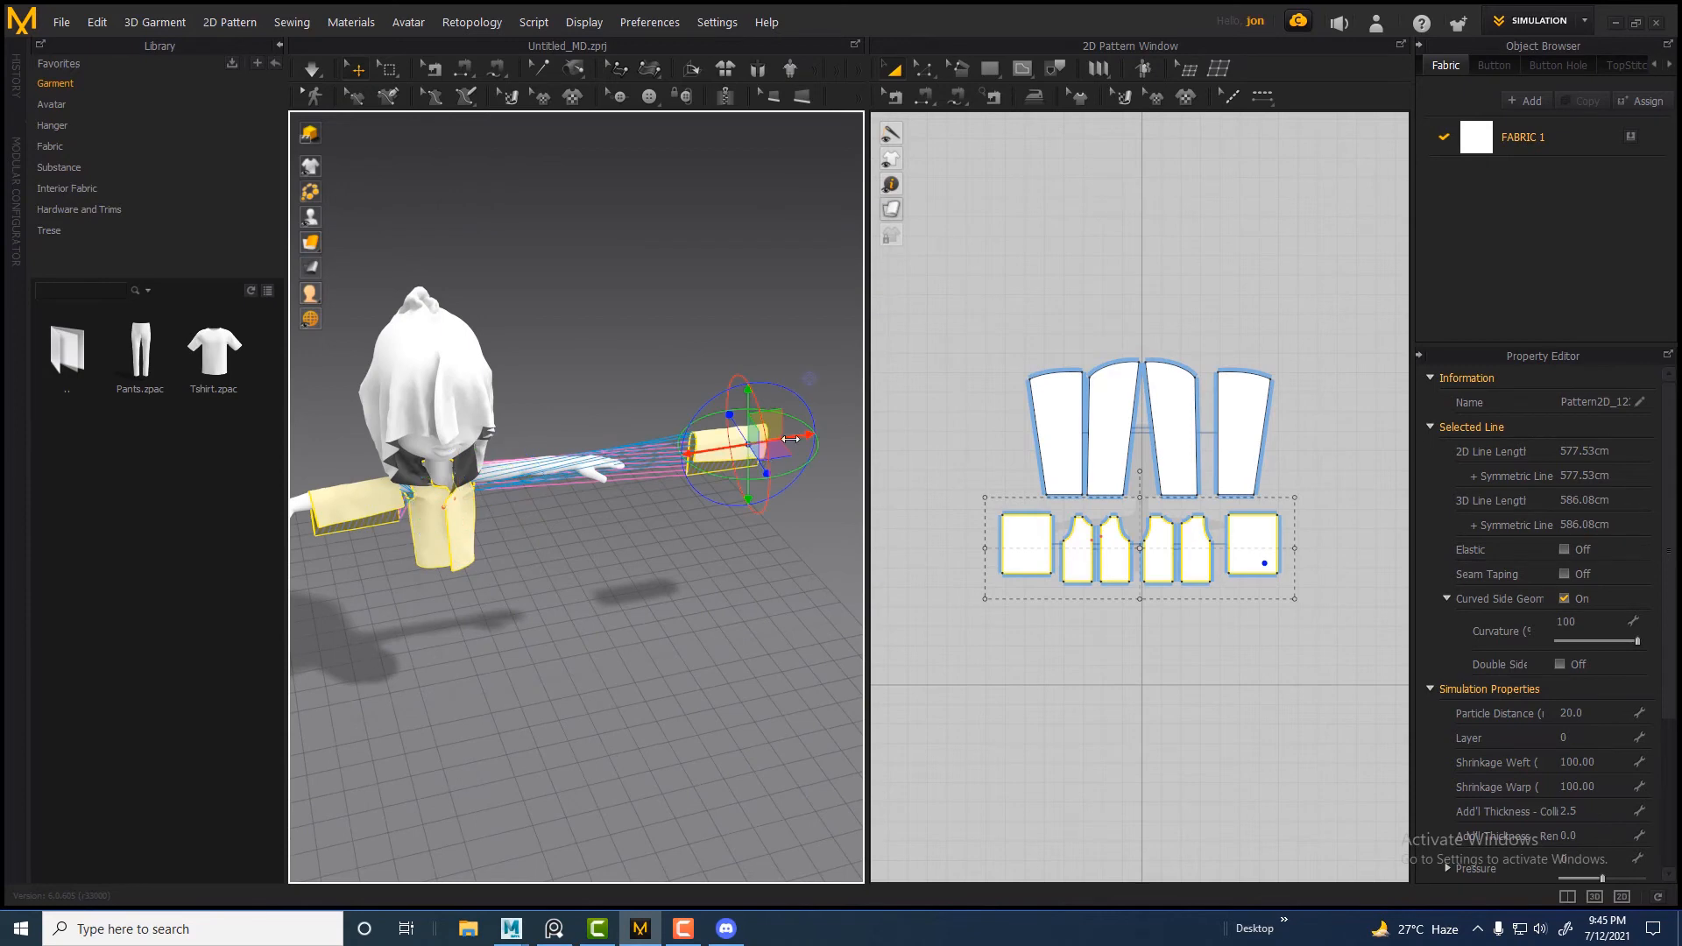
pyautogui.moveTo(804, 436); pyautogui.dragTo(609, 455)
pyautogui.hotkey('ctrl', 'z')
# Select only the cloned sleeve in the 3D view and move it onto the avatar's left arm
pyautogui.click(723, 525)
pyautogui.click(742, 434)
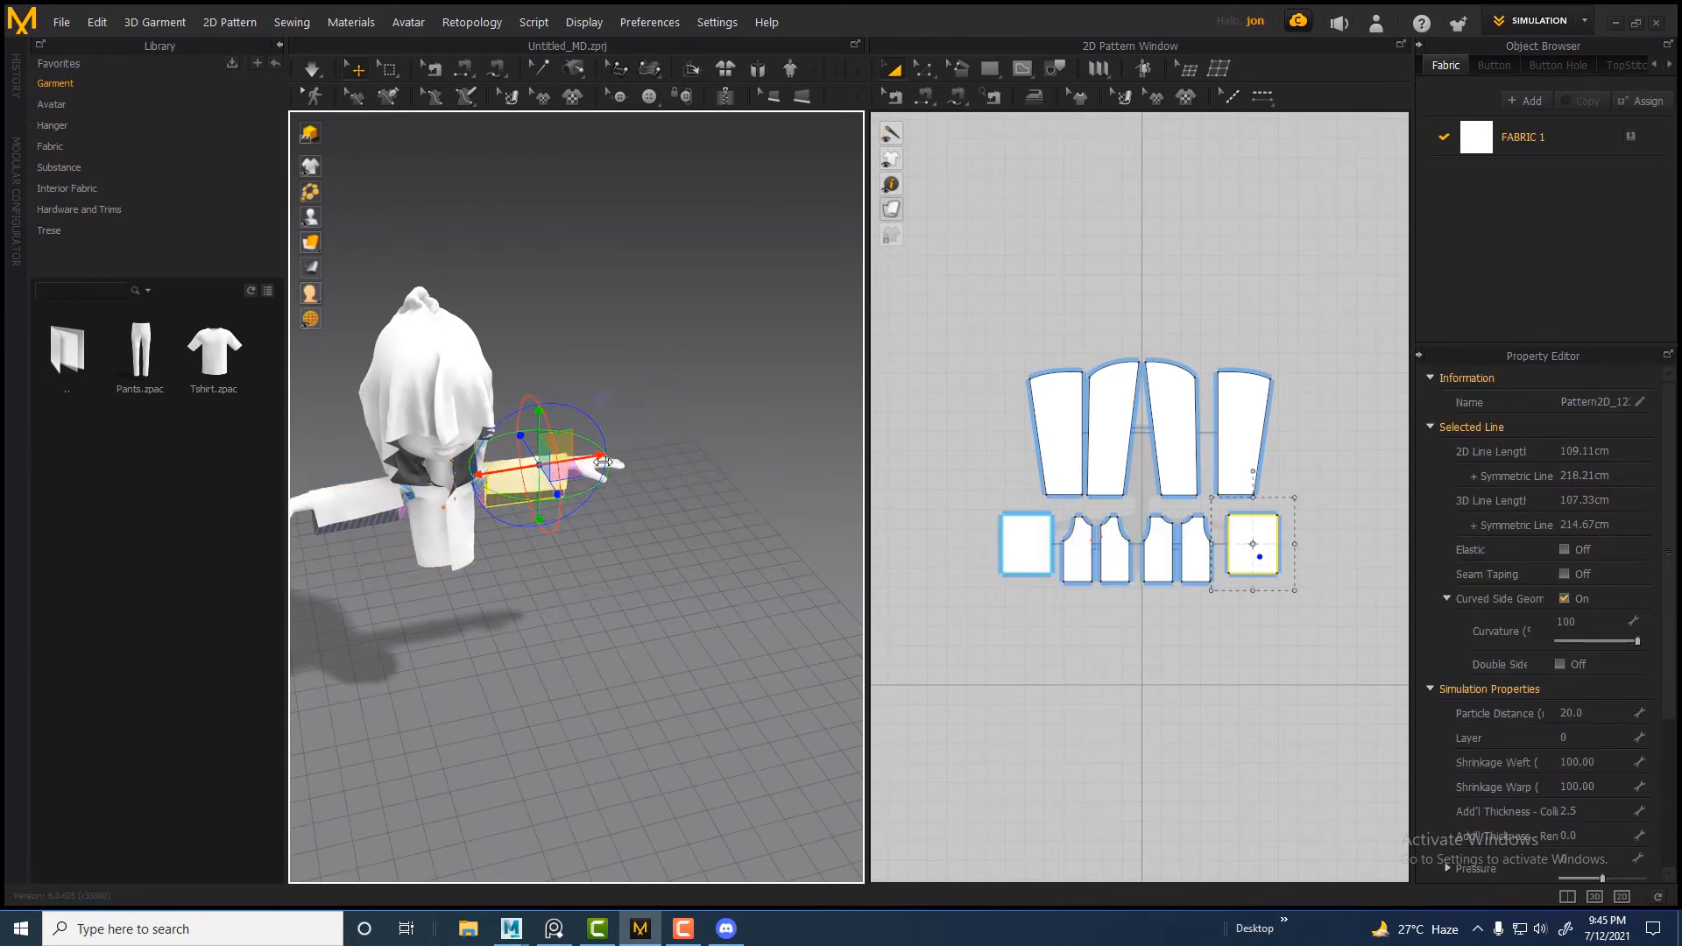
pyautogui.moveTo(621, 468); pyautogui.dragTo(718, 593, button='right')
pyautogui.scroll(2, 718, 594)
pyautogui.moveTo(718, 594); pyautogui.dragTo(694, 578, button='middle')
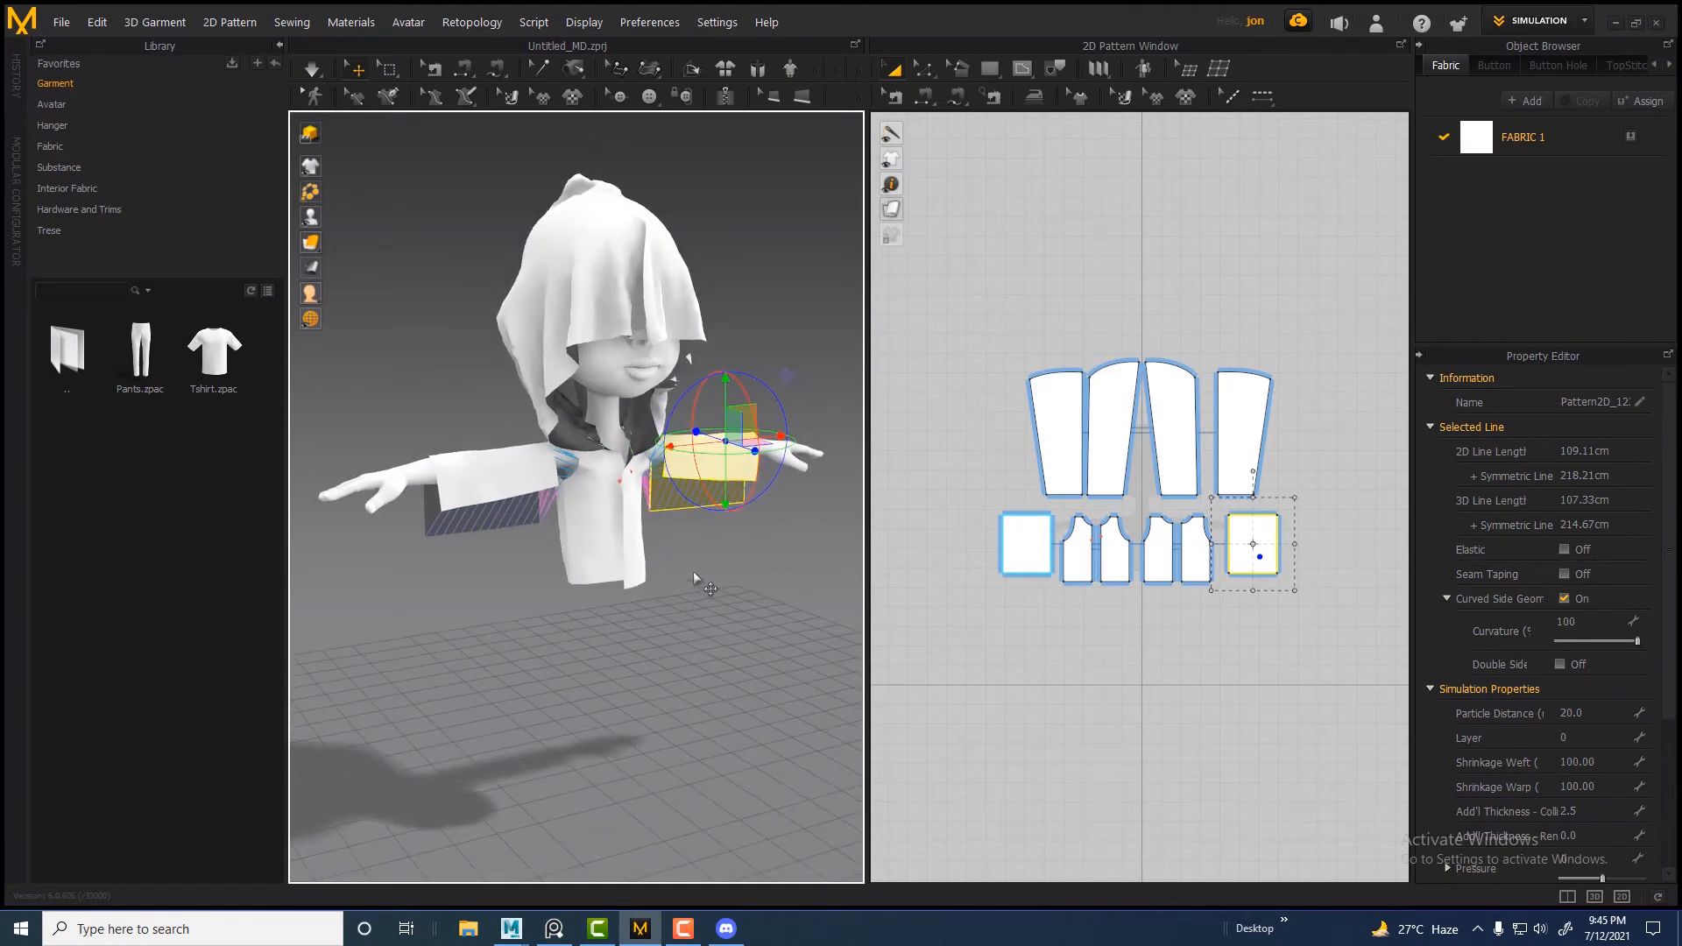
# Simulate the garment to close the sleeve seams, checking the drape of both sleeves
pyautogui.click(313, 70)
pyautogui.click(467, 502)
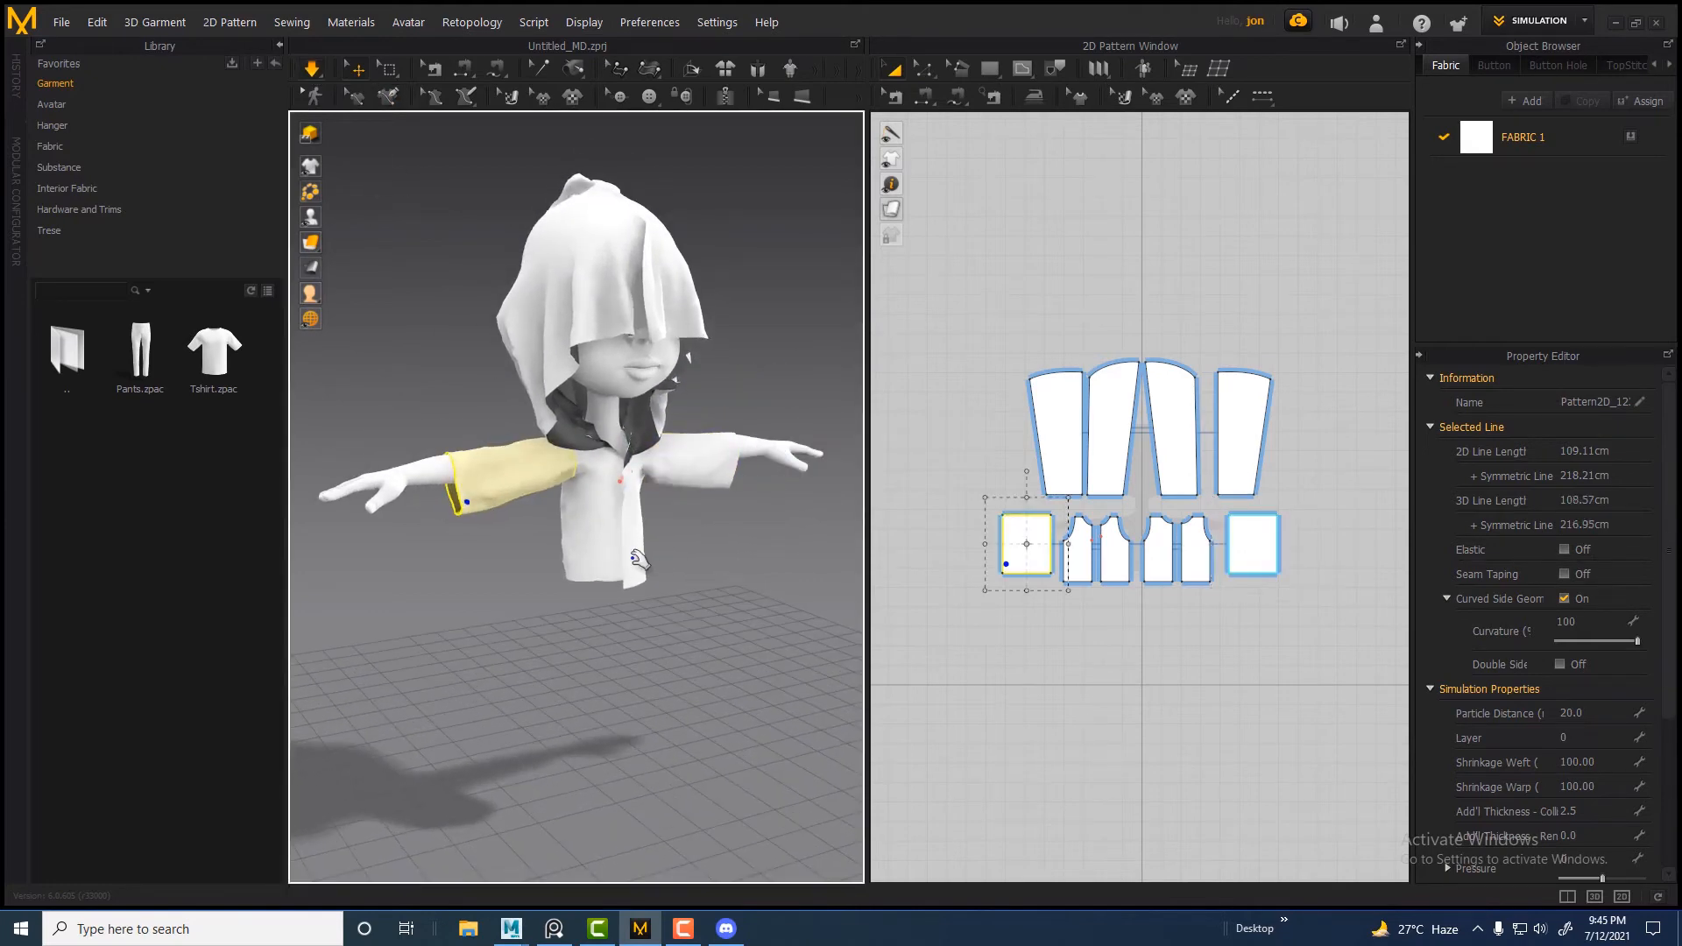
pyautogui.moveTo(637, 559); pyautogui.dragTo(675, 491, button='right')
pyautogui.click(687, 466)
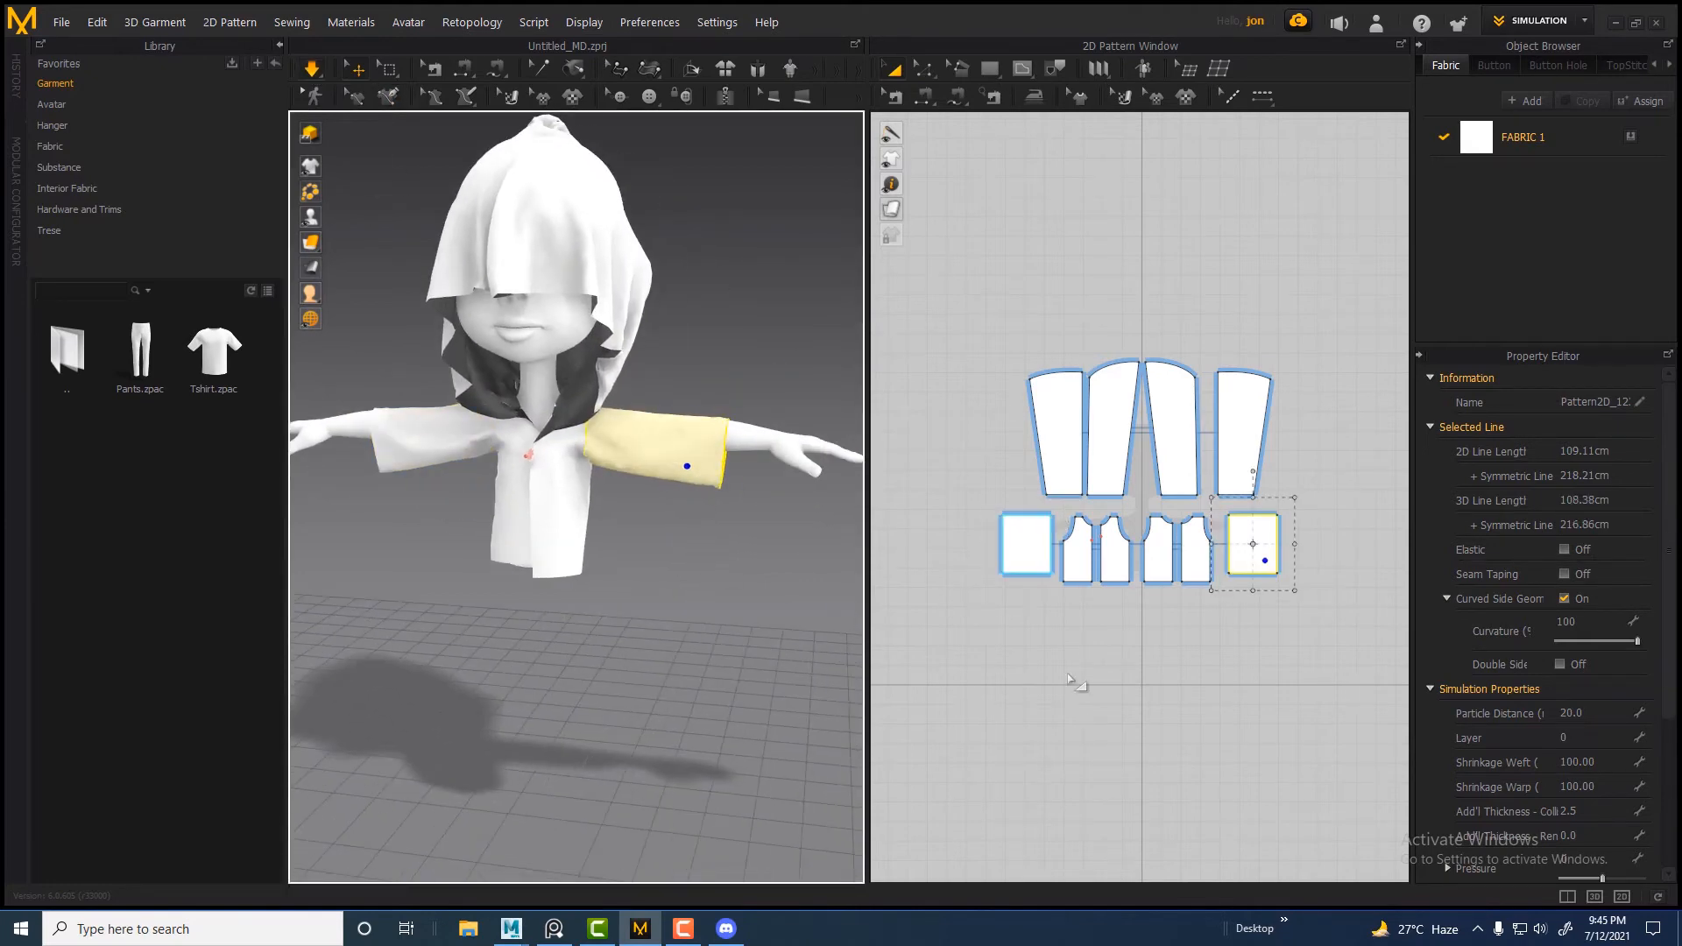
pyautogui.moveTo(1167, 649); pyautogui.dragTo(1218, 632, button='right')
pyautogui.click(396, 460)
# Try to widen the sleeve by moving its lower lengthwise edge downward, and undo the change
pyautogui.moveTo(1051, 568); pyautogui.dragTo(1004, 509, button='right')
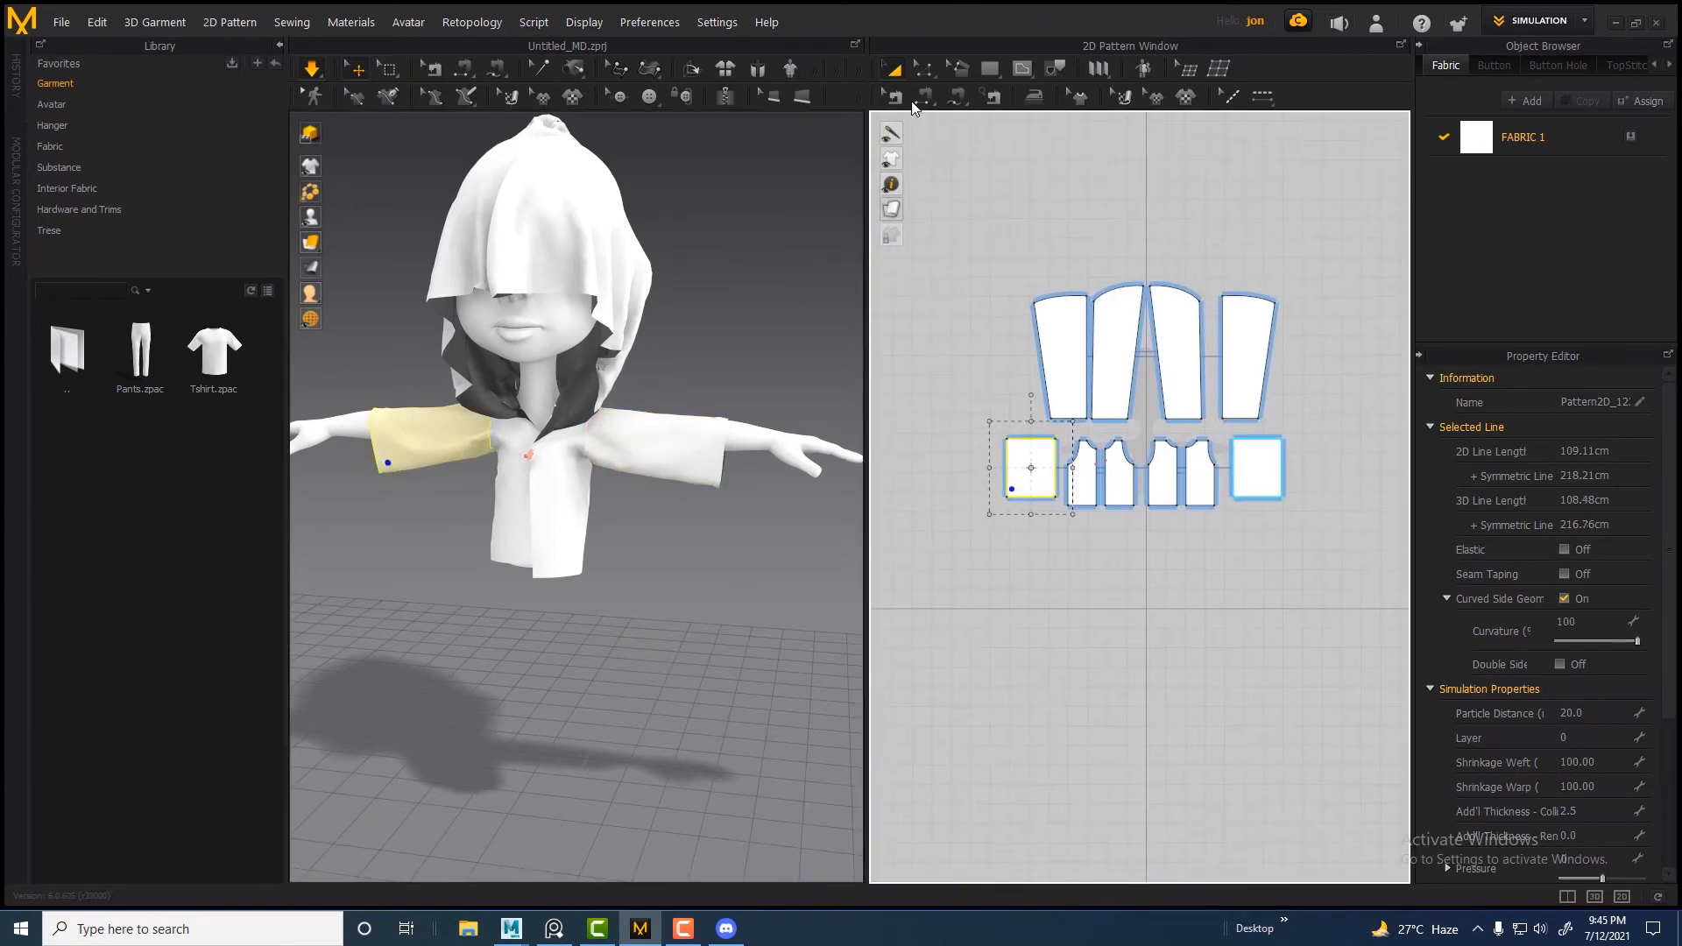
pyautogui.scroll(3, 1043, 569)
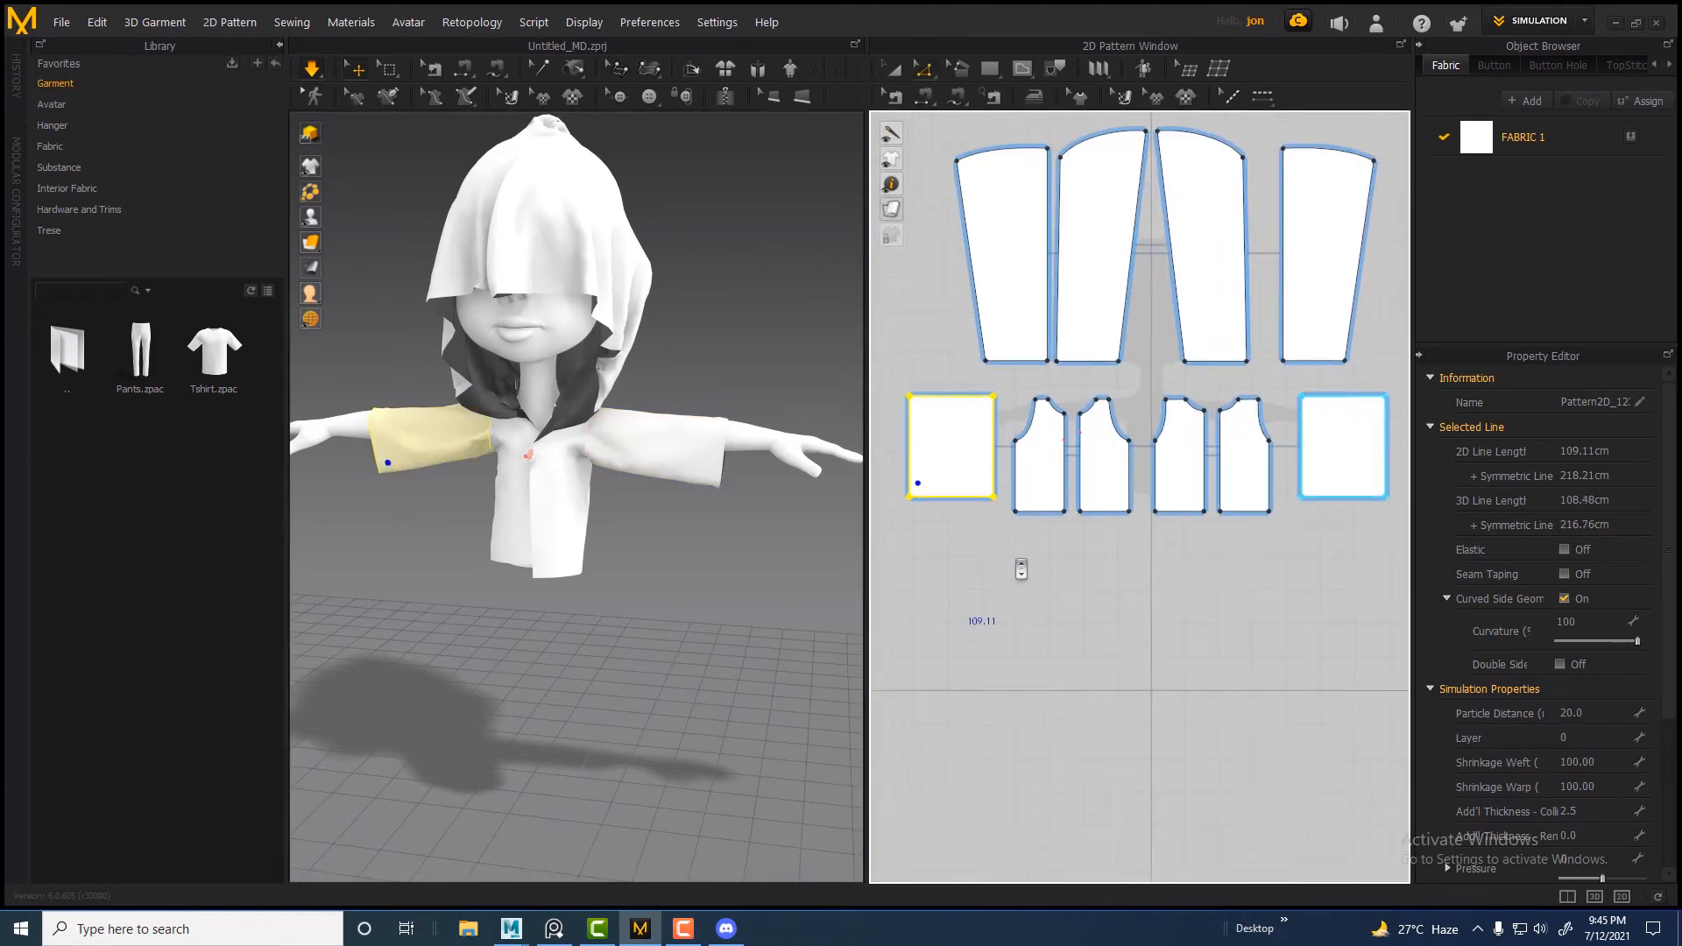
pyautogui.click(954, 495)
pyautogui.moveTo(944, 539); pyautogui.dragTo(949, 567)
pyautogui.moveTo(578, 552); pyautogui.dragTo(705, 560, button='right')
pyautogui.hotkey('ctrl', 'z')
# Lengthen the linked sleeves by moving the sleeve piece's 29.77 cm cuff edge outward in the 2D pattern
pyautogui.moveTo(979, 595); pyautogui.dragTo(1071, 648, button='middle')
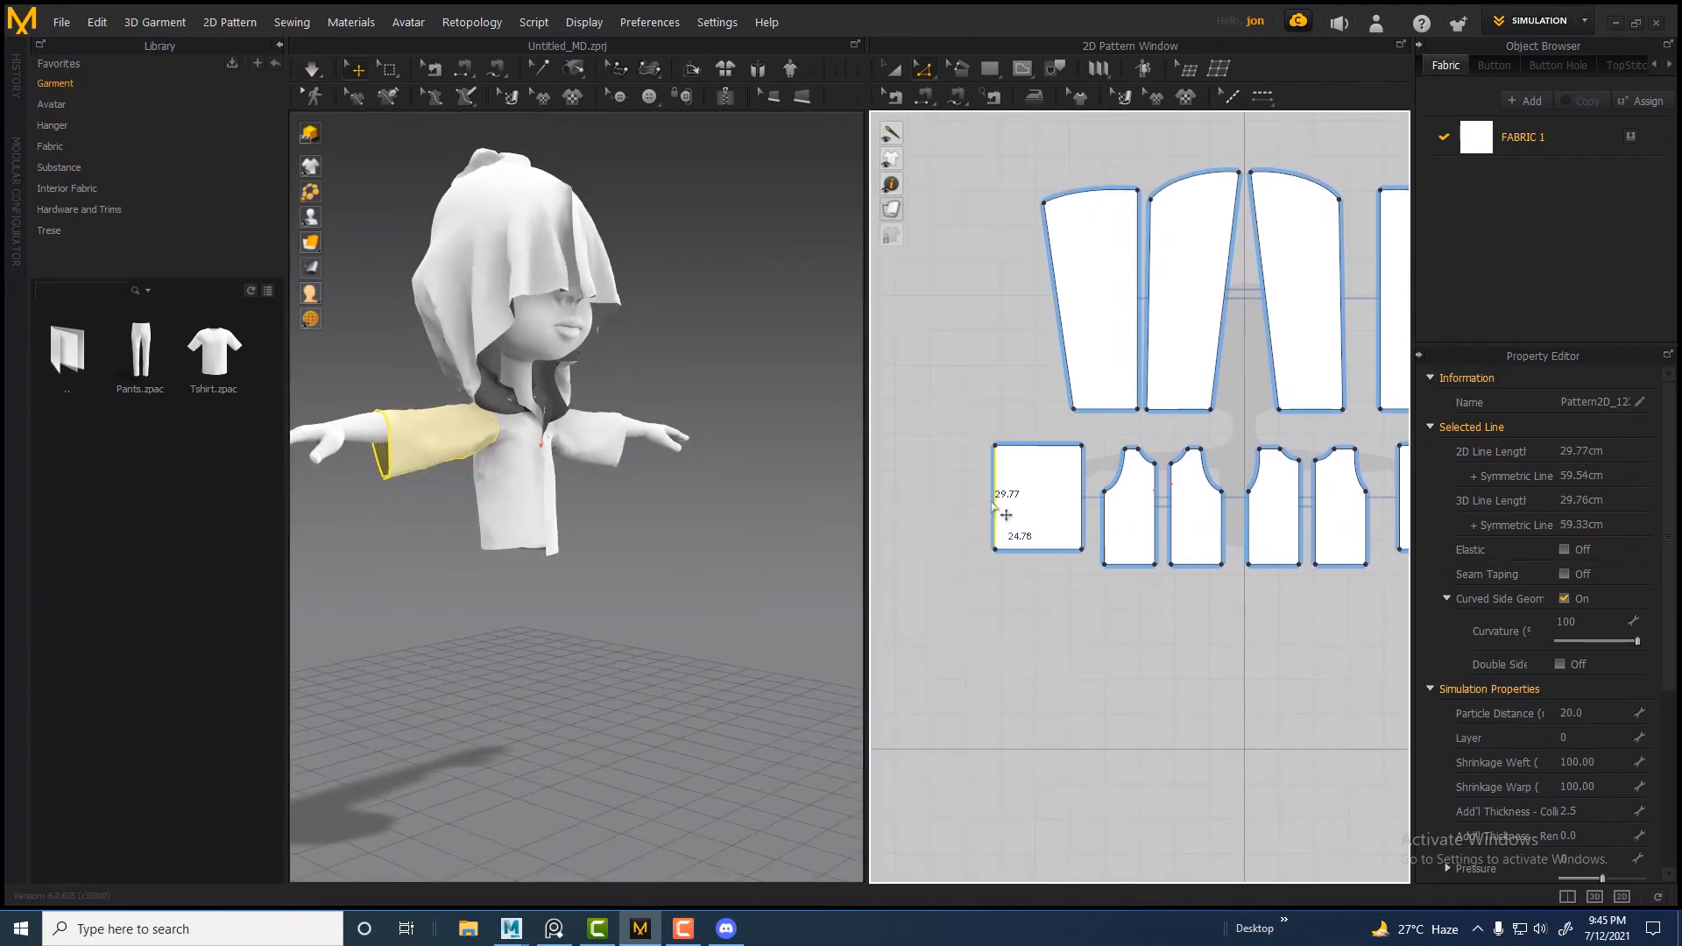
pyautogui.click(994, 508)
pyautogui.click(438, 480)
pyautogui.click(417, 433)
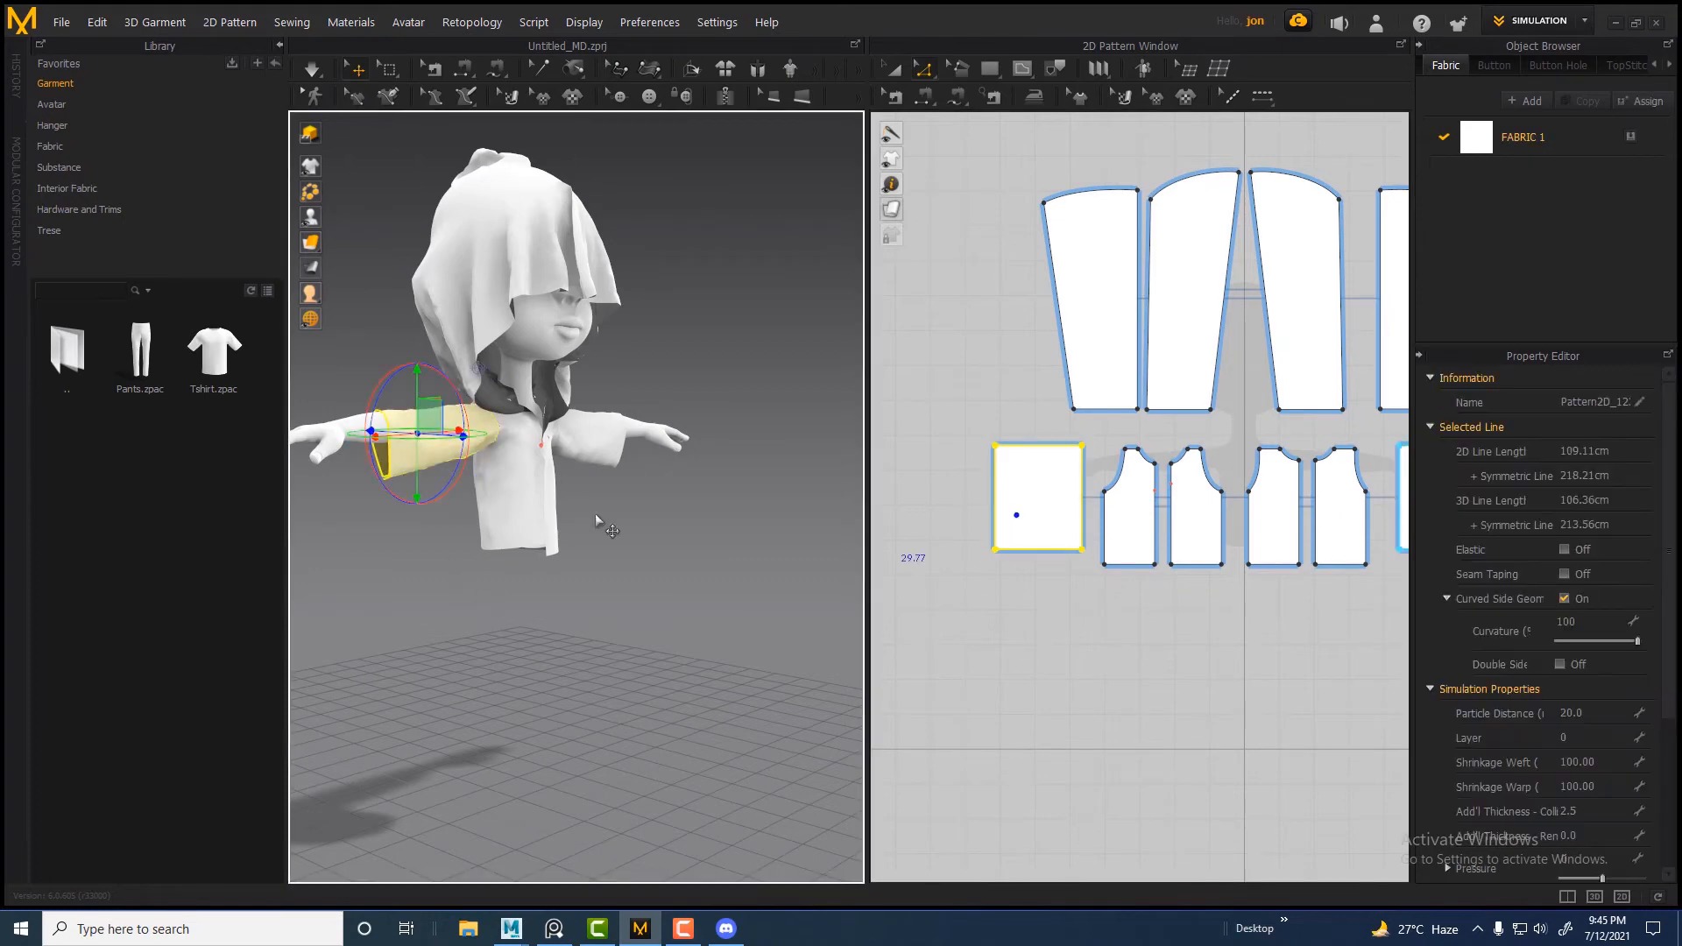
pyautogui.scroll(-3, 450, 596)
pyautogui.click(375, 460)
pyautogui.click(307, 416)
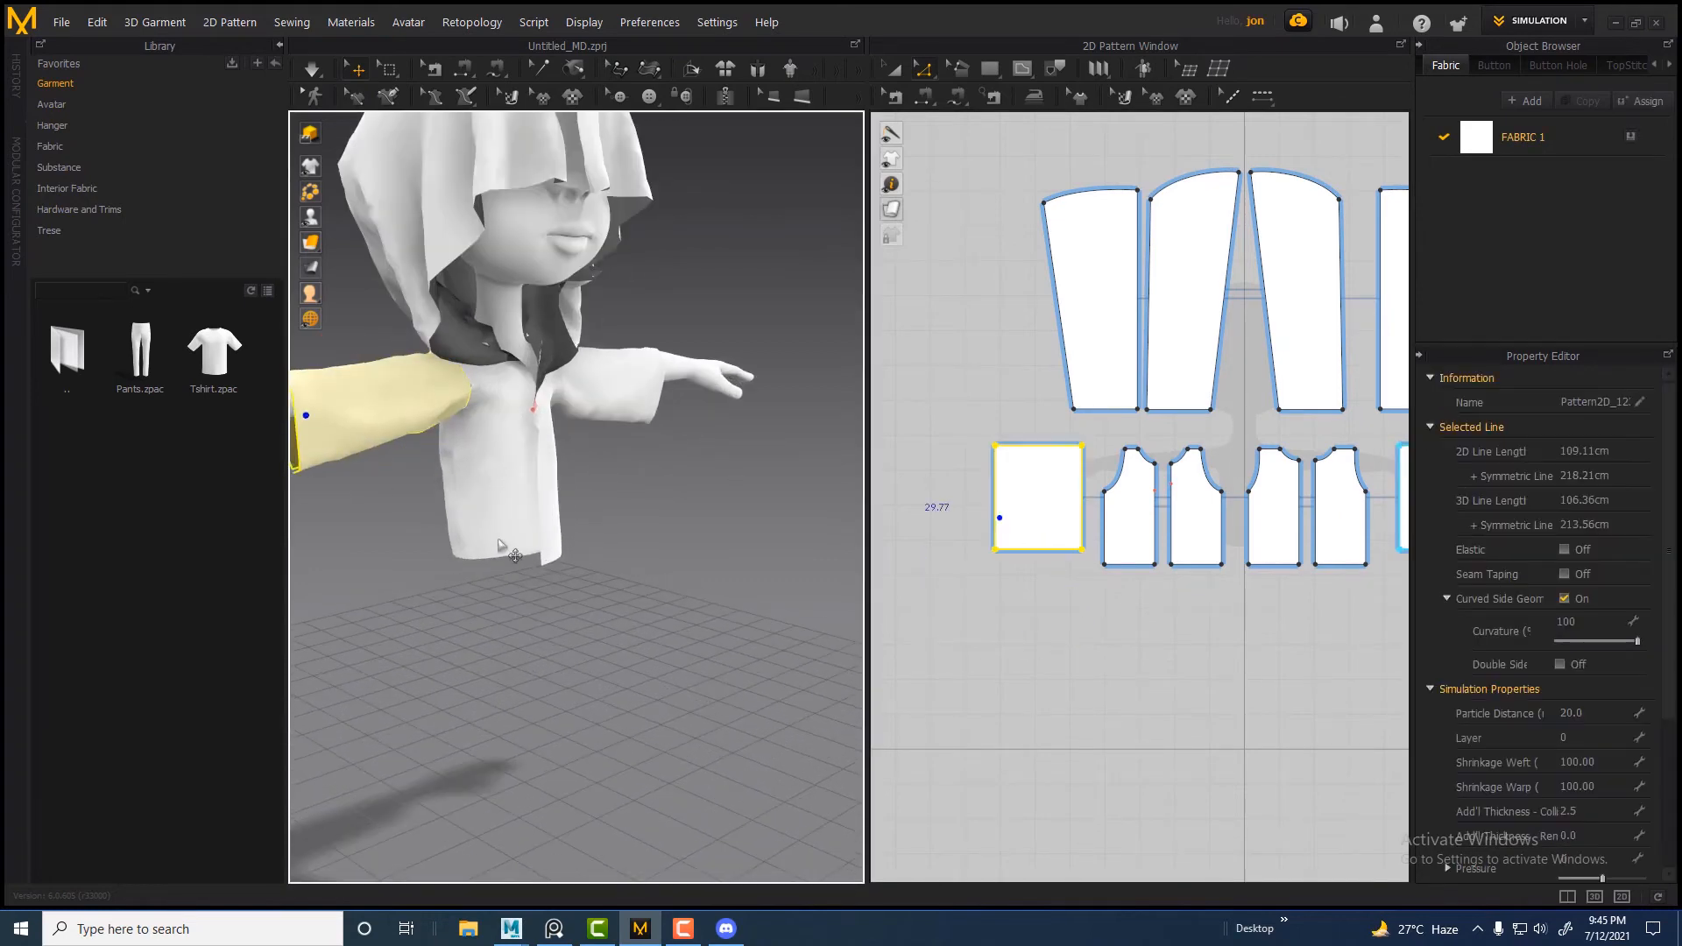
pyautogui.moveTo(309, 415); pyautogui.dragTo(340, 424, button='middle')
pyautogui.click(1097, 645)
pyautogui.click(996, 508)
pyautogui.moveTo(996, 508); pyautogui.dragTo(946, 510)
# Simulate the garment to drape the lengthened sleeves over the avatar's arms
pyautogui.scroll(3, 616, 596)
pyautogui.moveTo(561, 499); pyautogui.dragTo(615, 511, button='right')
pyautogui.click(312, 70)
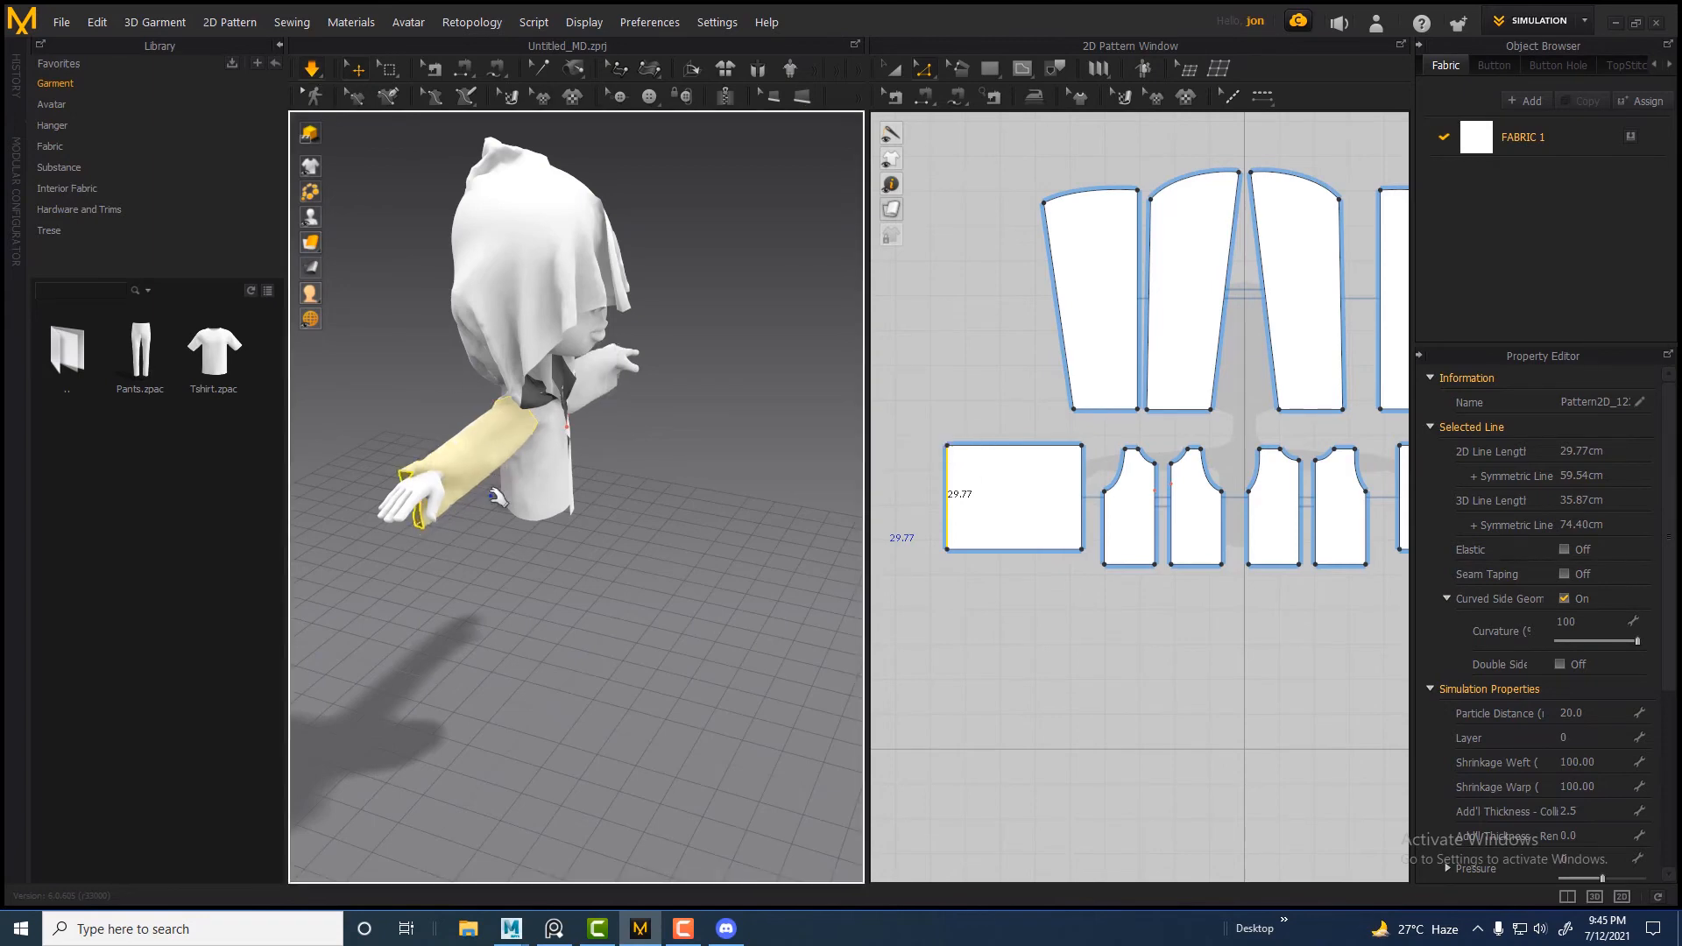
# Pull the cloth beside the torso during the simulation to adjust the sleeve's drape
pyautogui.moveTo(464, 487); pyautogui.dragTo(454, 476)
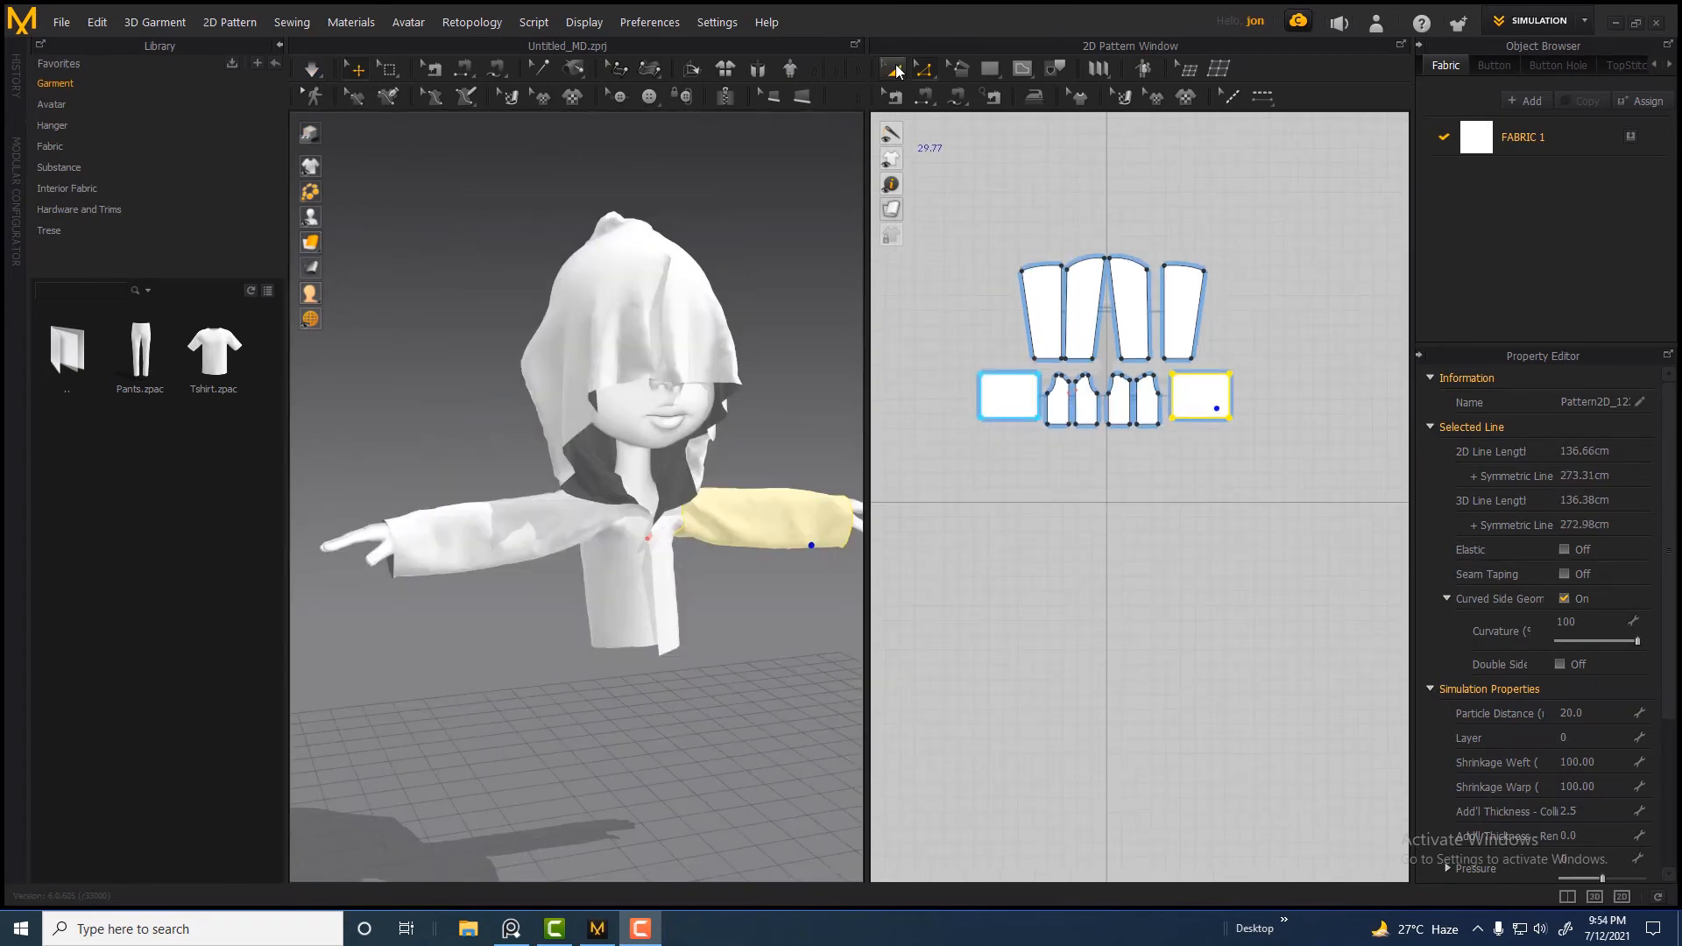
# Add a second fabric and assign it to all the hood, bodice and sleeve pattern pieces
pyautogui.click(893, 69)
pyautogui.moveTo(976, 277); pyautogui.dragTo(1425, 480)
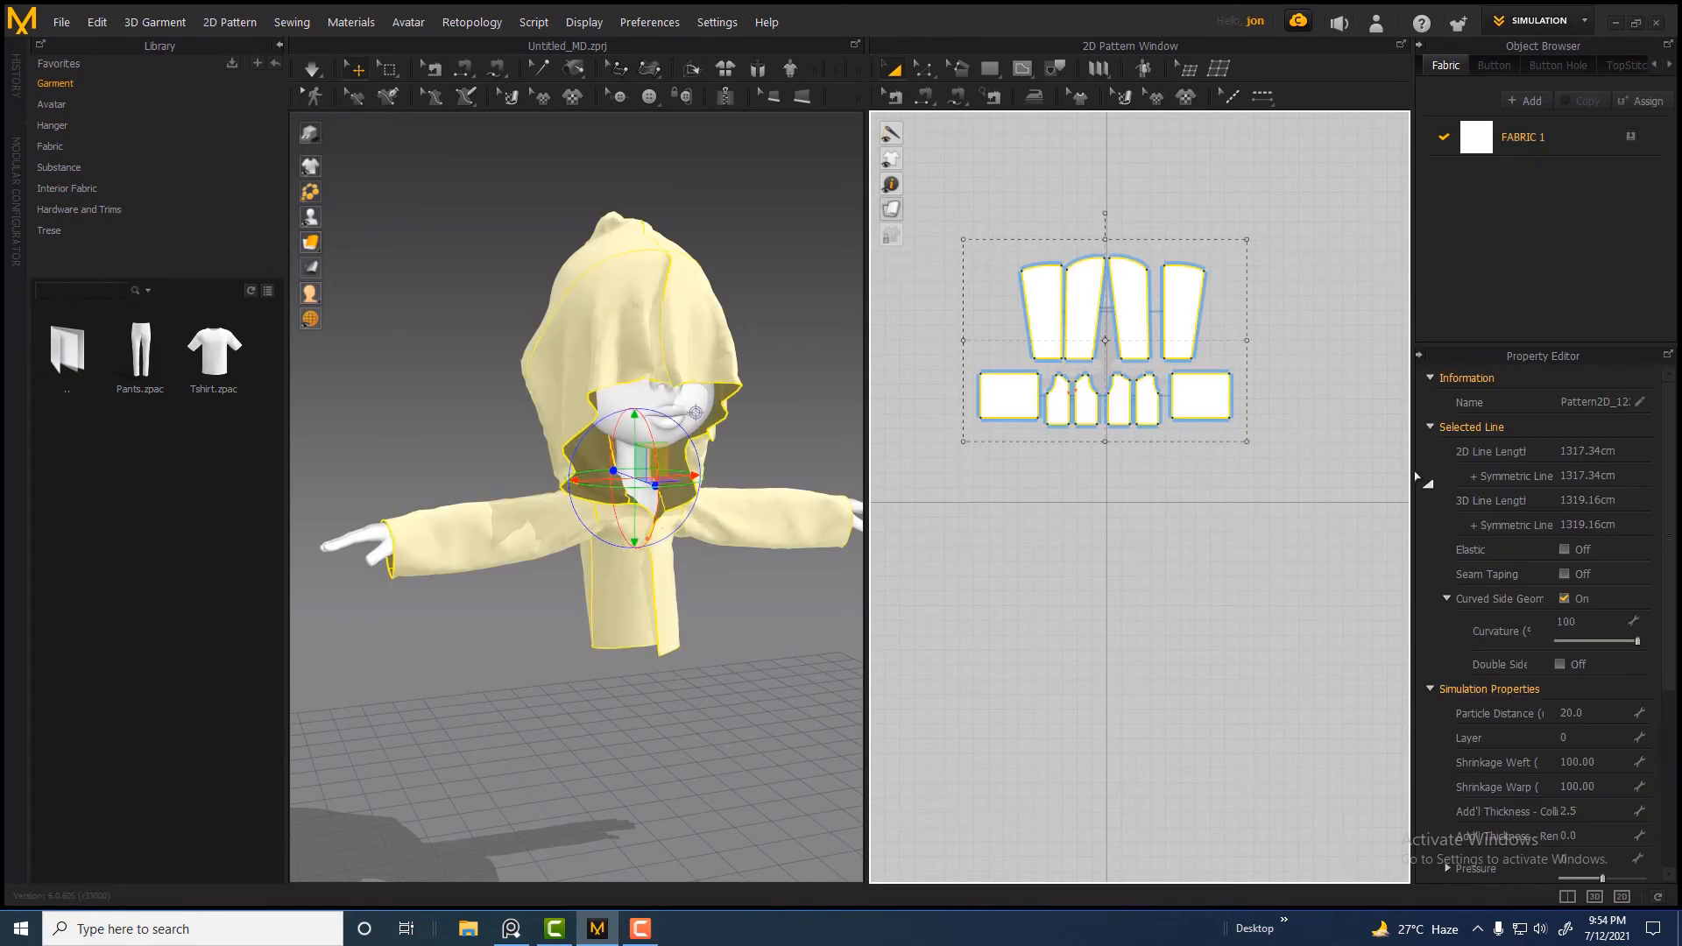
pyautogui.click(1524, 101)
pyautogui.moveTo(943, 226); pyautogui.dragTo(1360, 618)
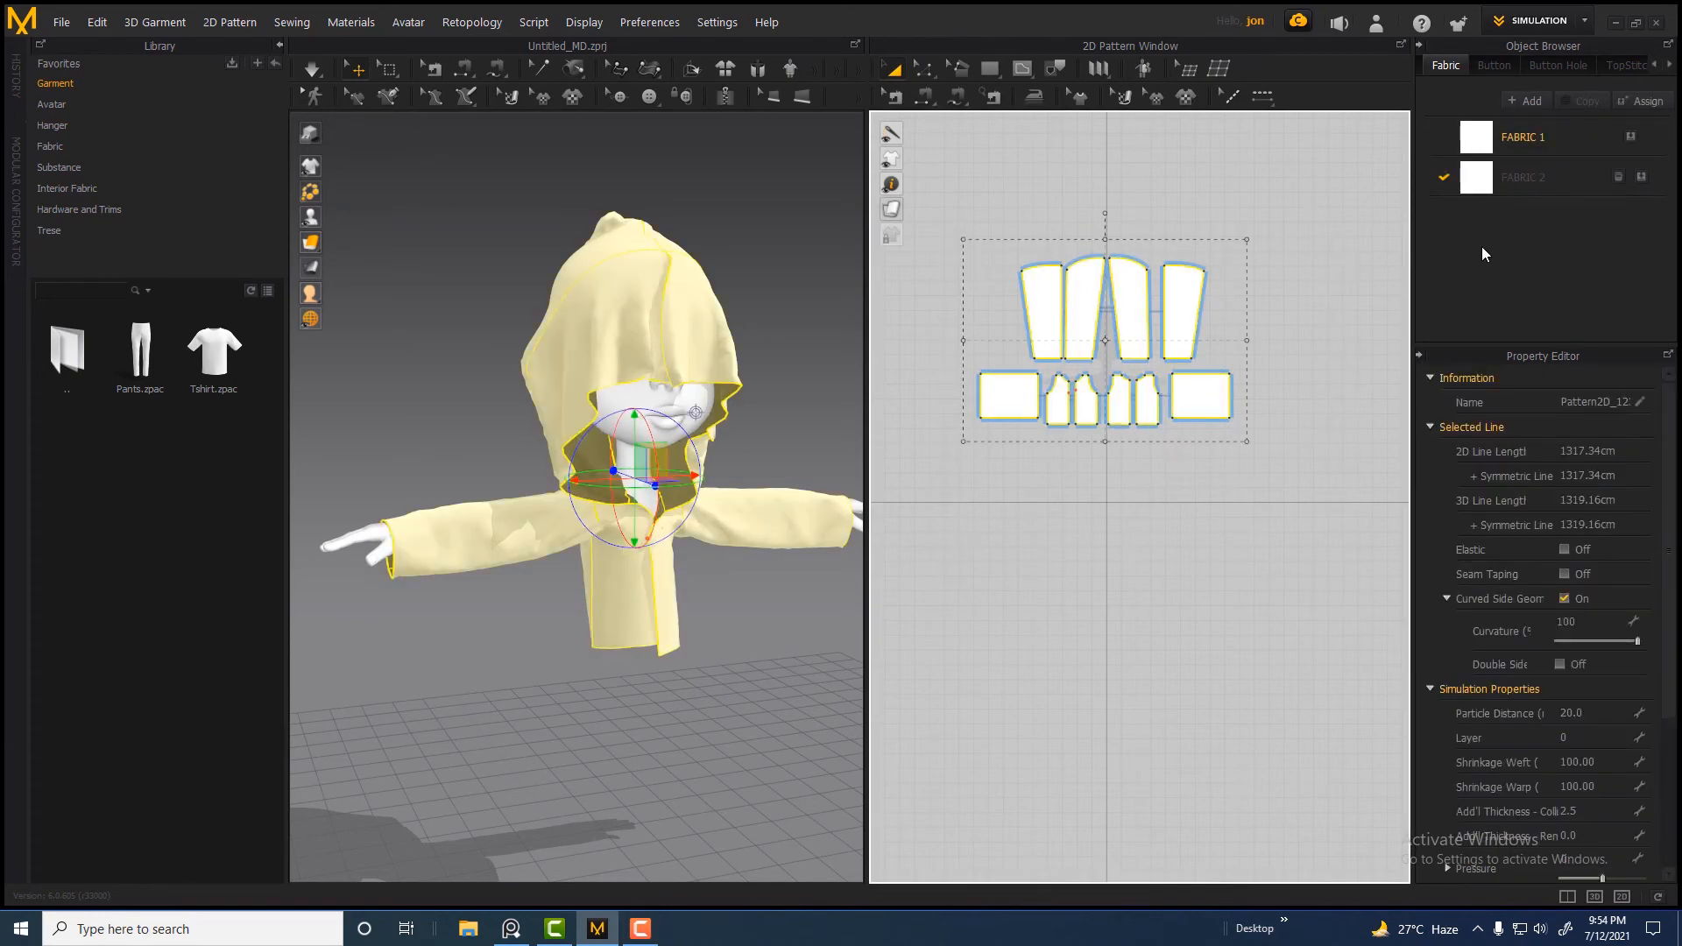
pyautogui.moveTo(1487, 184); pyautogui.dragTo(1160, 376)
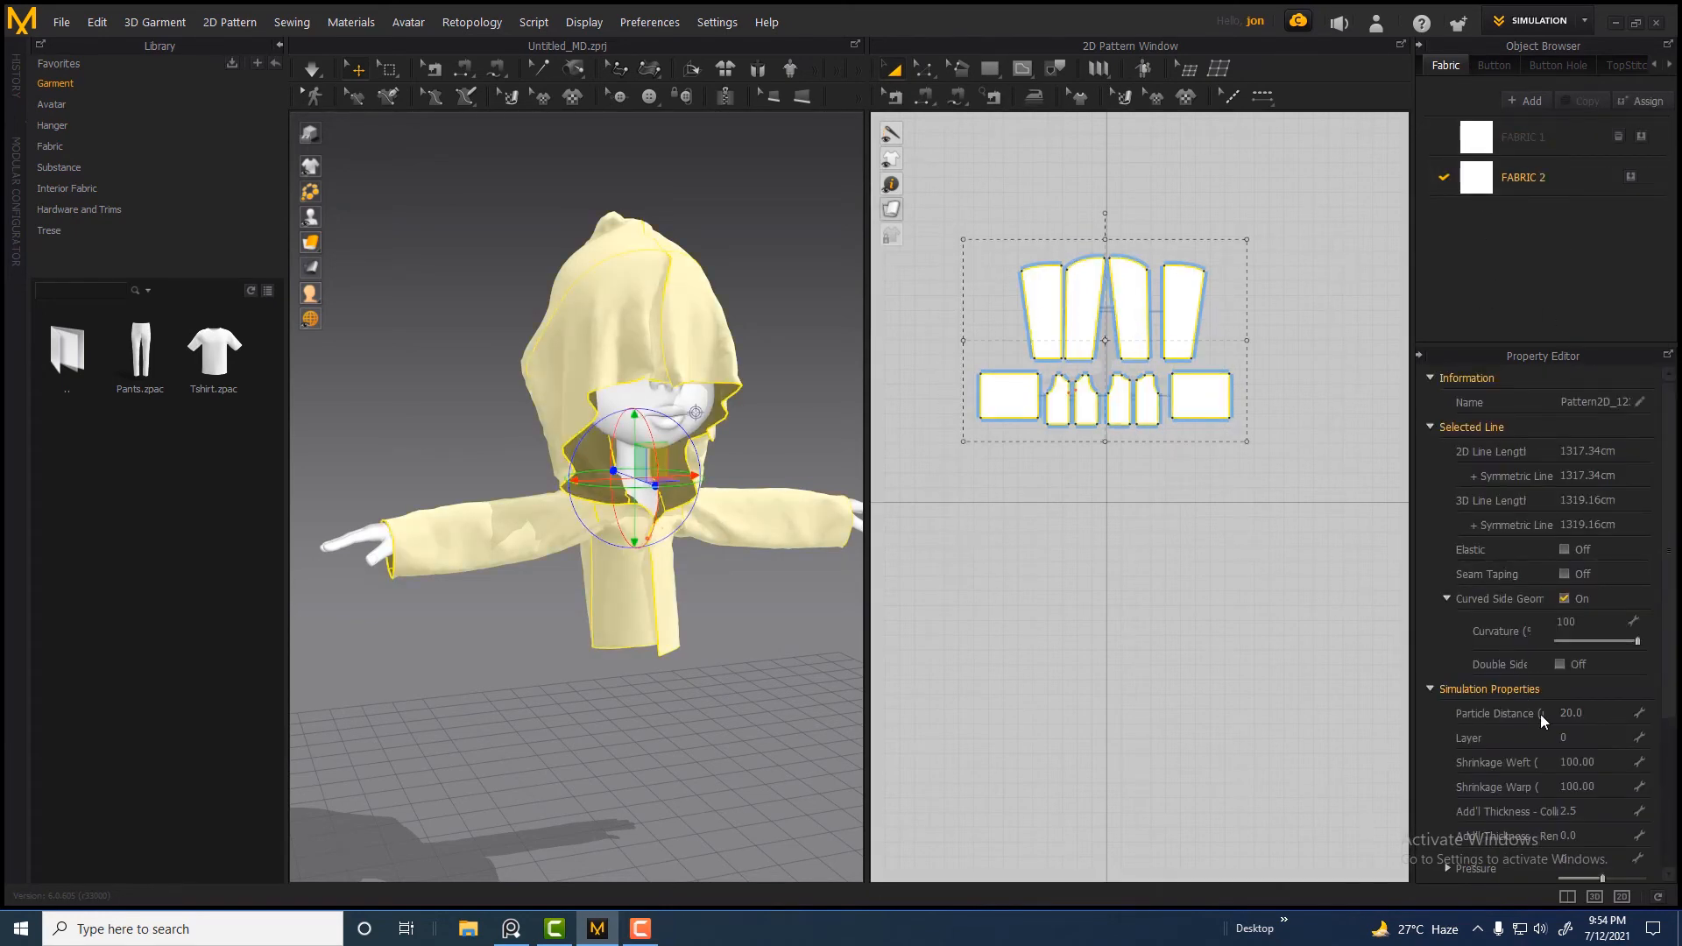
# Set the particle distance of all selected pattern pieces to 10 mm
pyautogui.scroll(-3, 1540, 713)
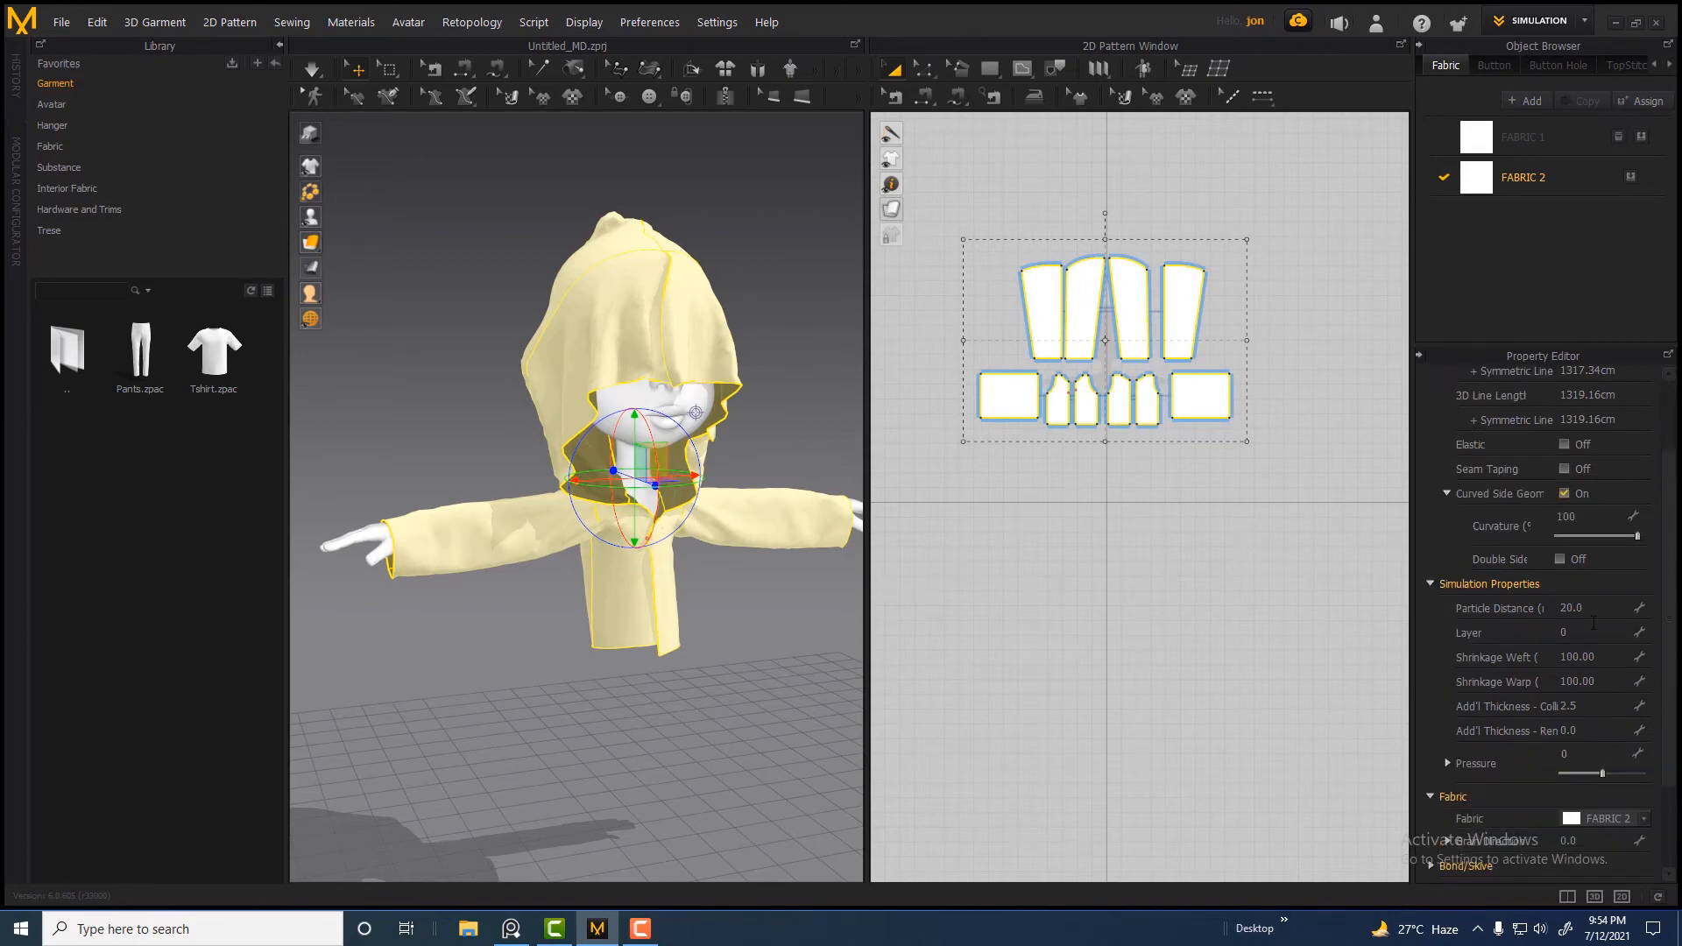
pyautogui.click(1589, 606)
pyautogui.press('Return')
pyautogui.scroll(-3, 1582, 750)
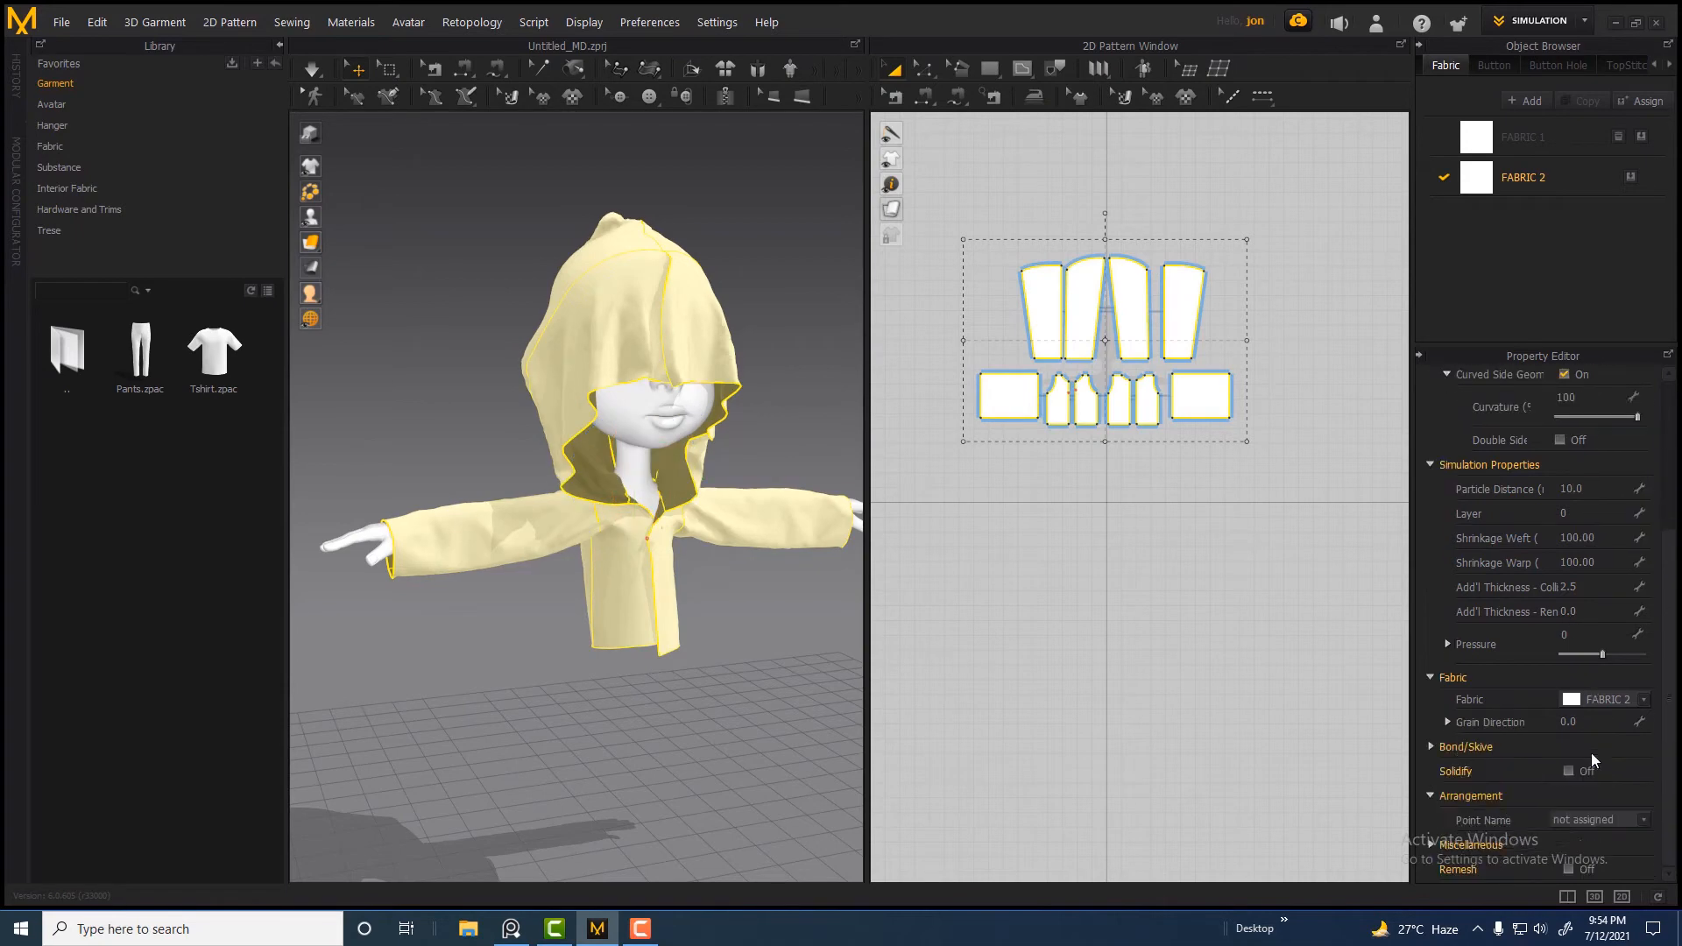
# Examine FABRIC 2's material type options, reflection settings and physical property preset
pyautogui.click(1525, 177)
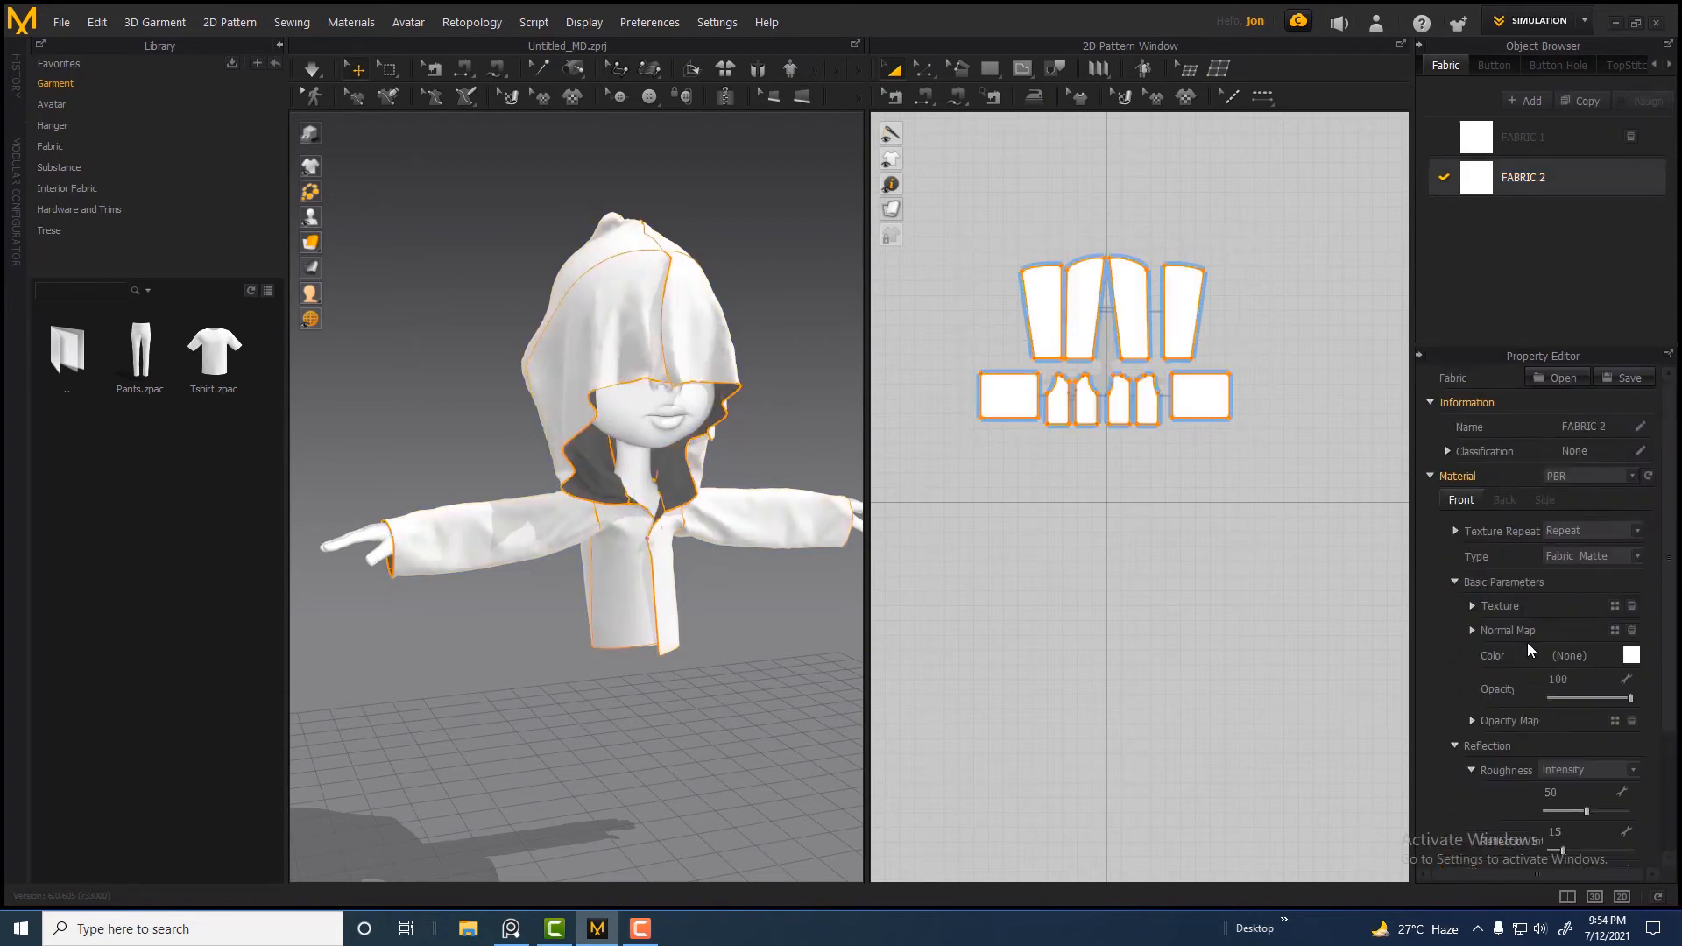
pyautogui.click(1592, 557)
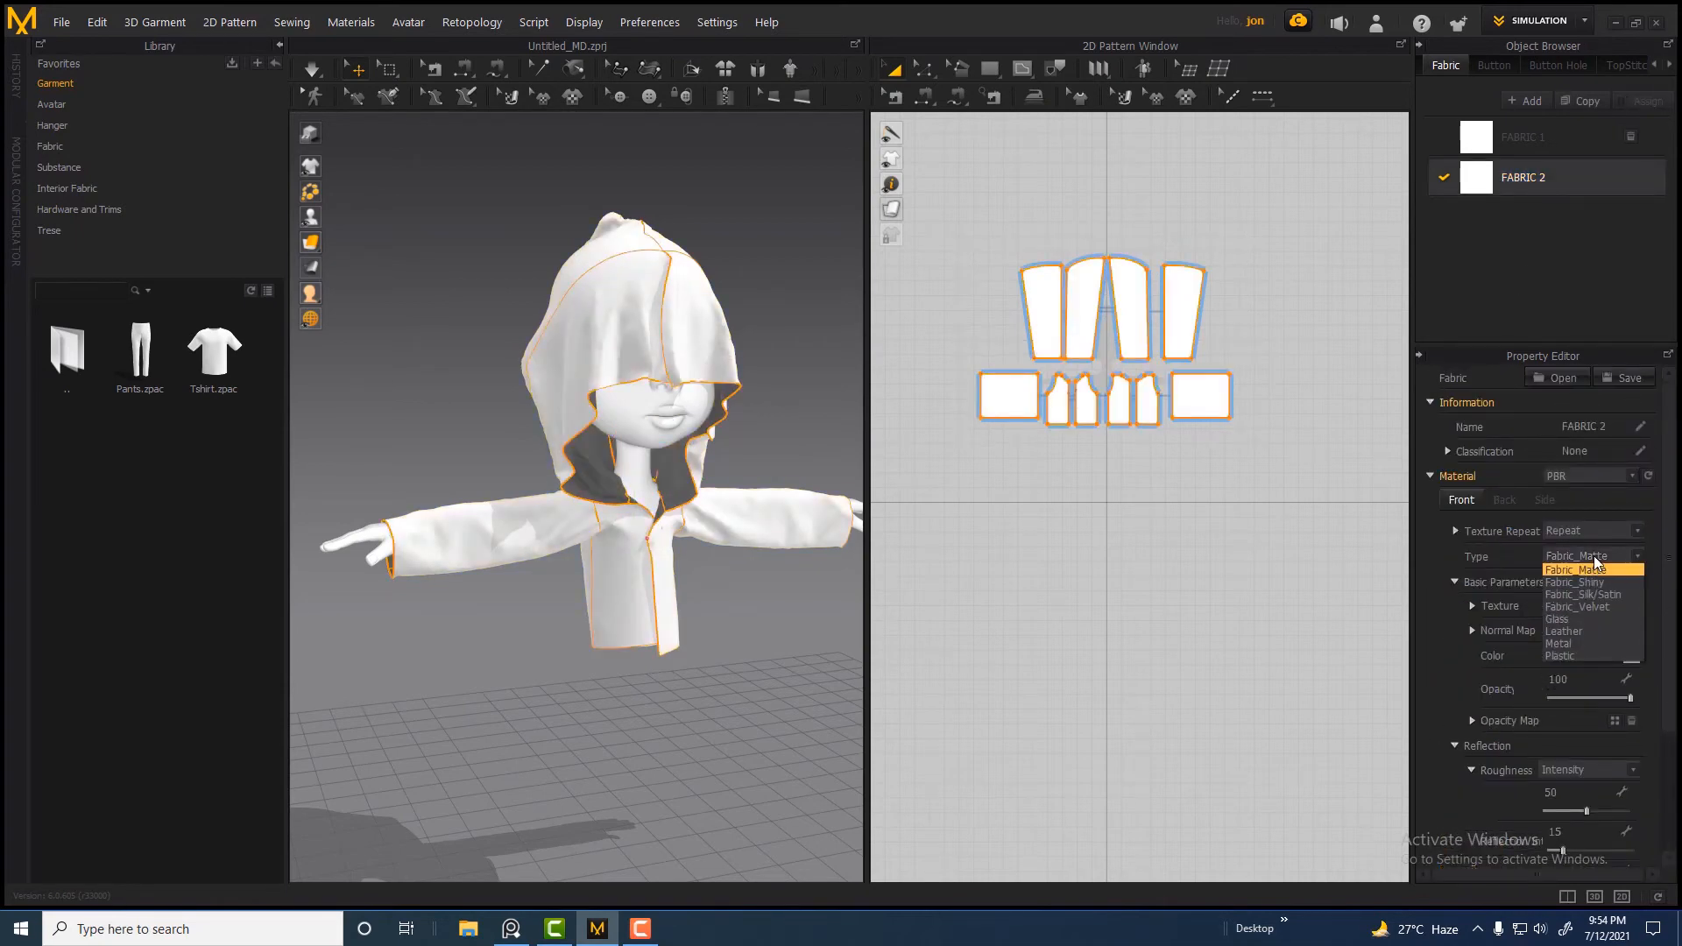
pyautogui.click(1593, 557)
pyautogui.scroll(-3, 1586, 699)
pyautogui.scroll(-2, 1587, 697)
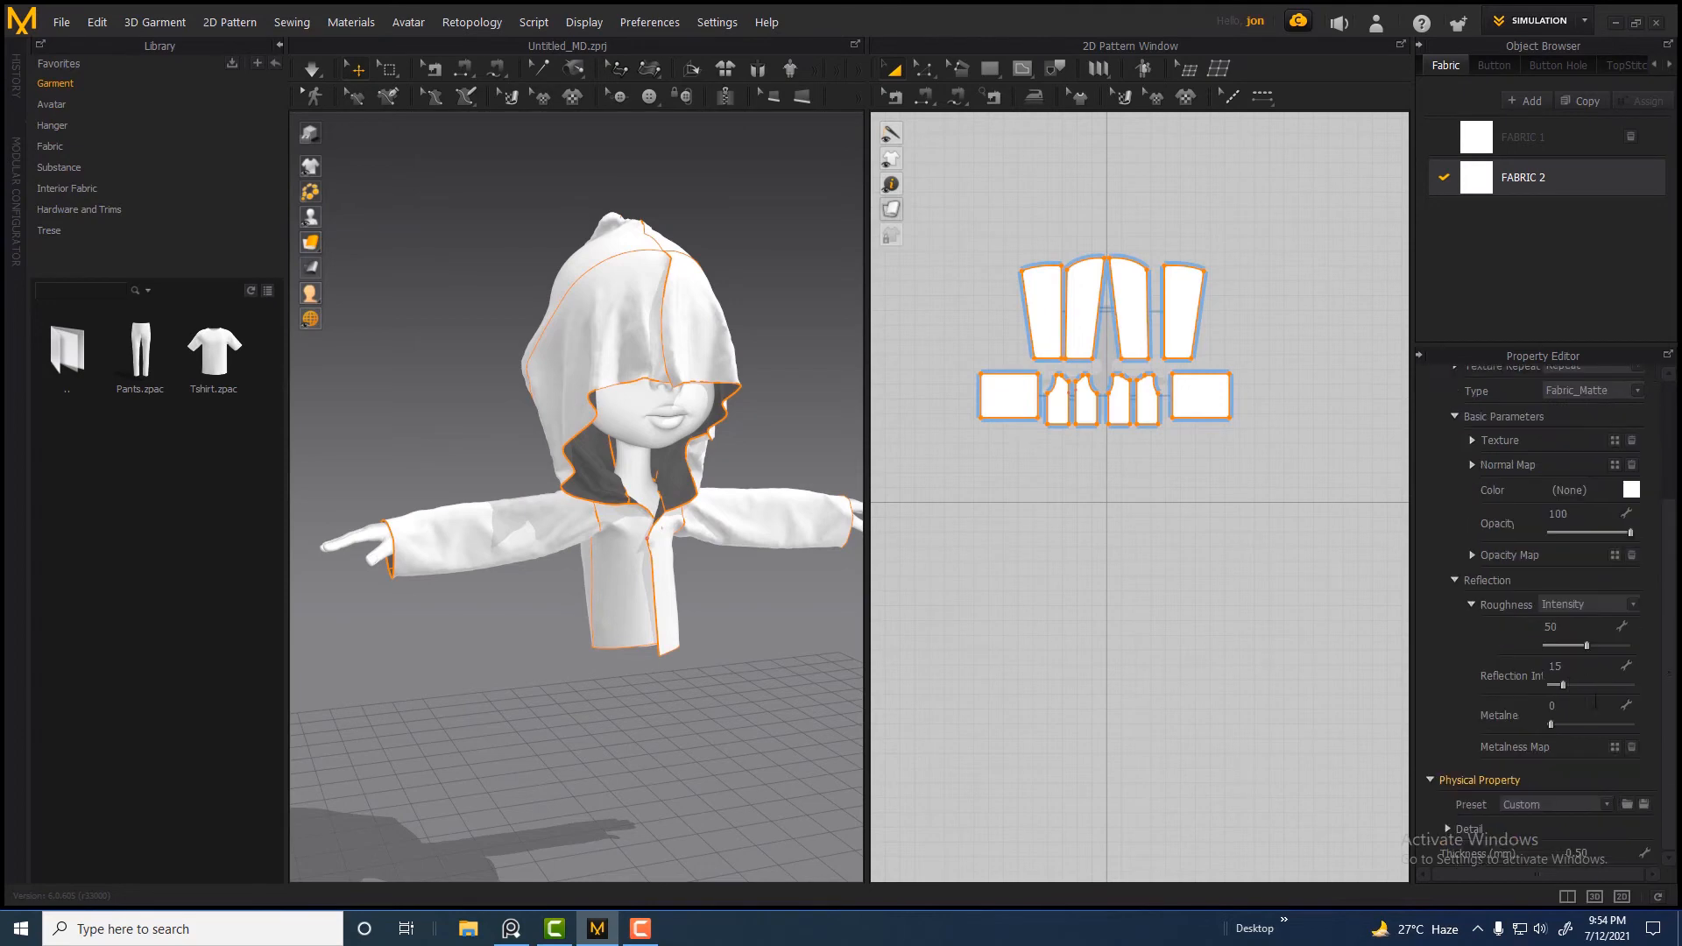
pyautogui.click(1575, 806)
pyautogui.scroll(1, 1562, 264)
pyautogui.click(1562, 264)
# Select all pattern pieces and simulate the garment with the finer particle distance
pyautogui.hotkey('ctrl', 'a')
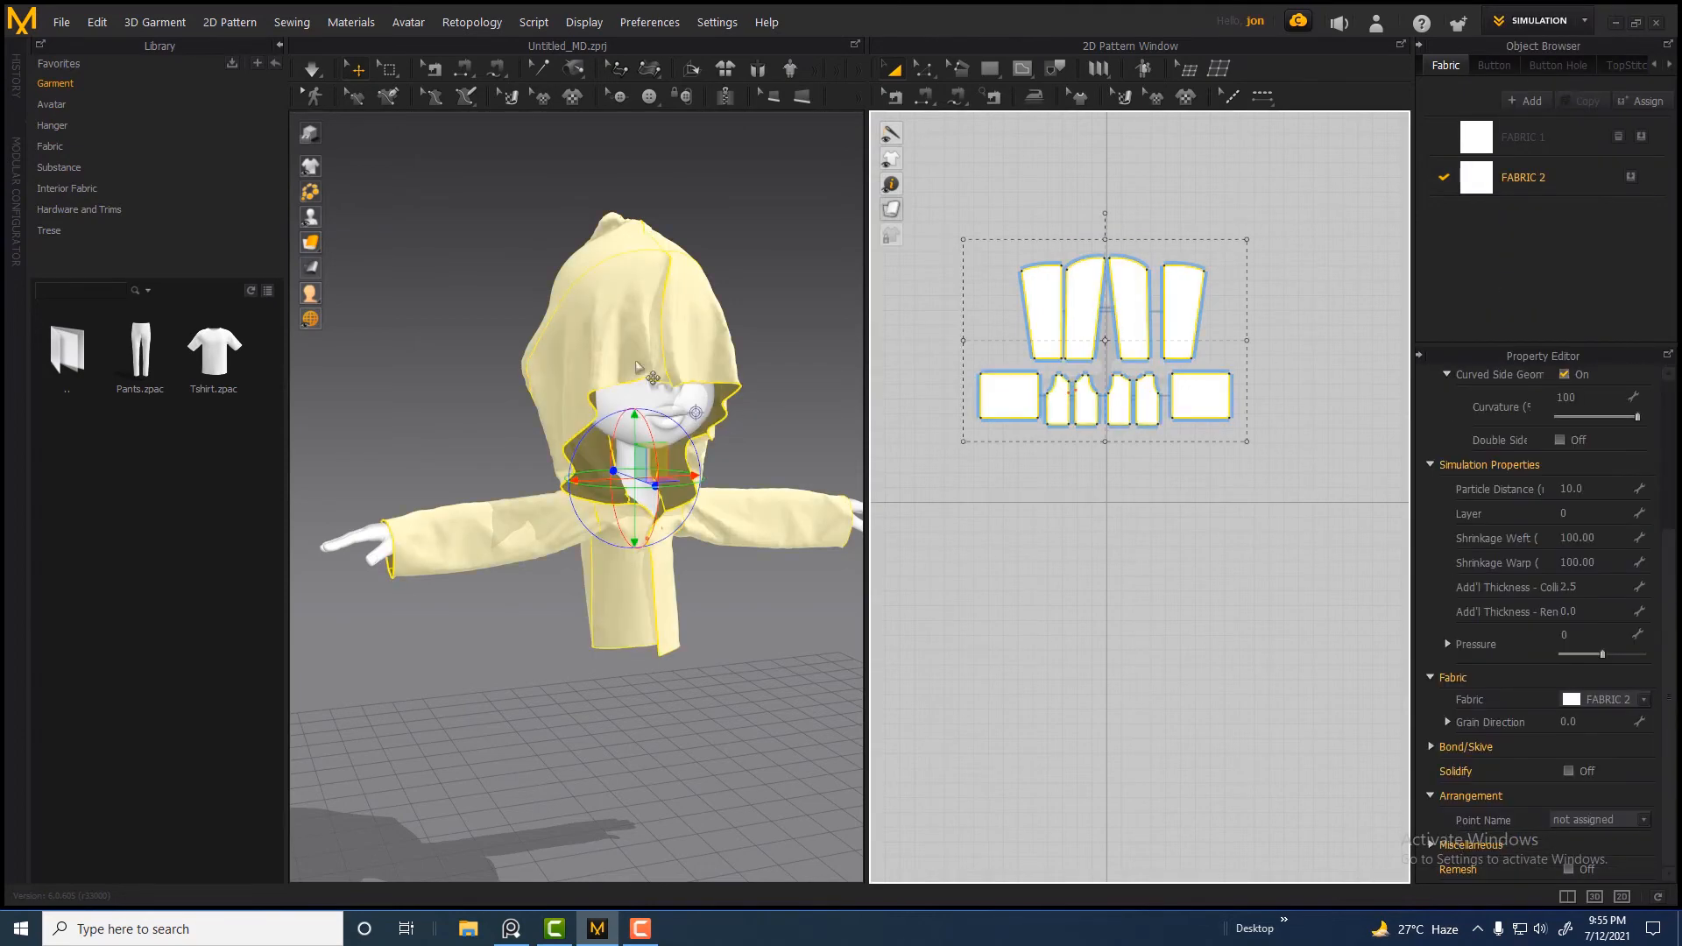
pyautogui.rightClick(625, 298)
pyautogui.click(694, 197)
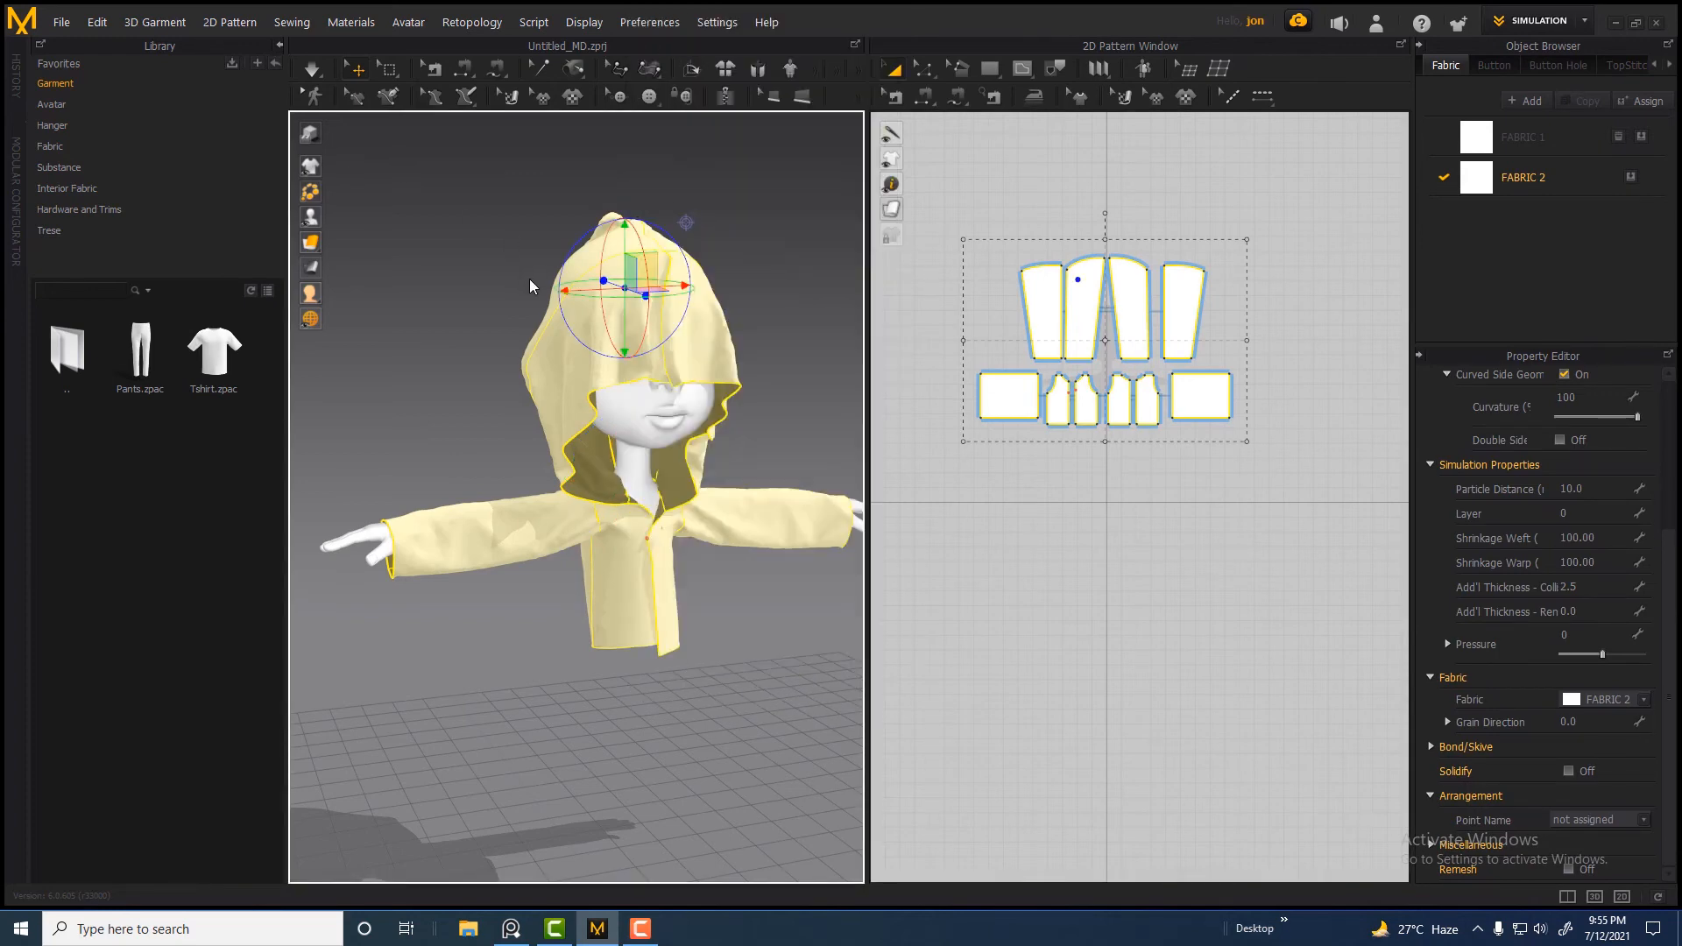
pyautogui.press('space')
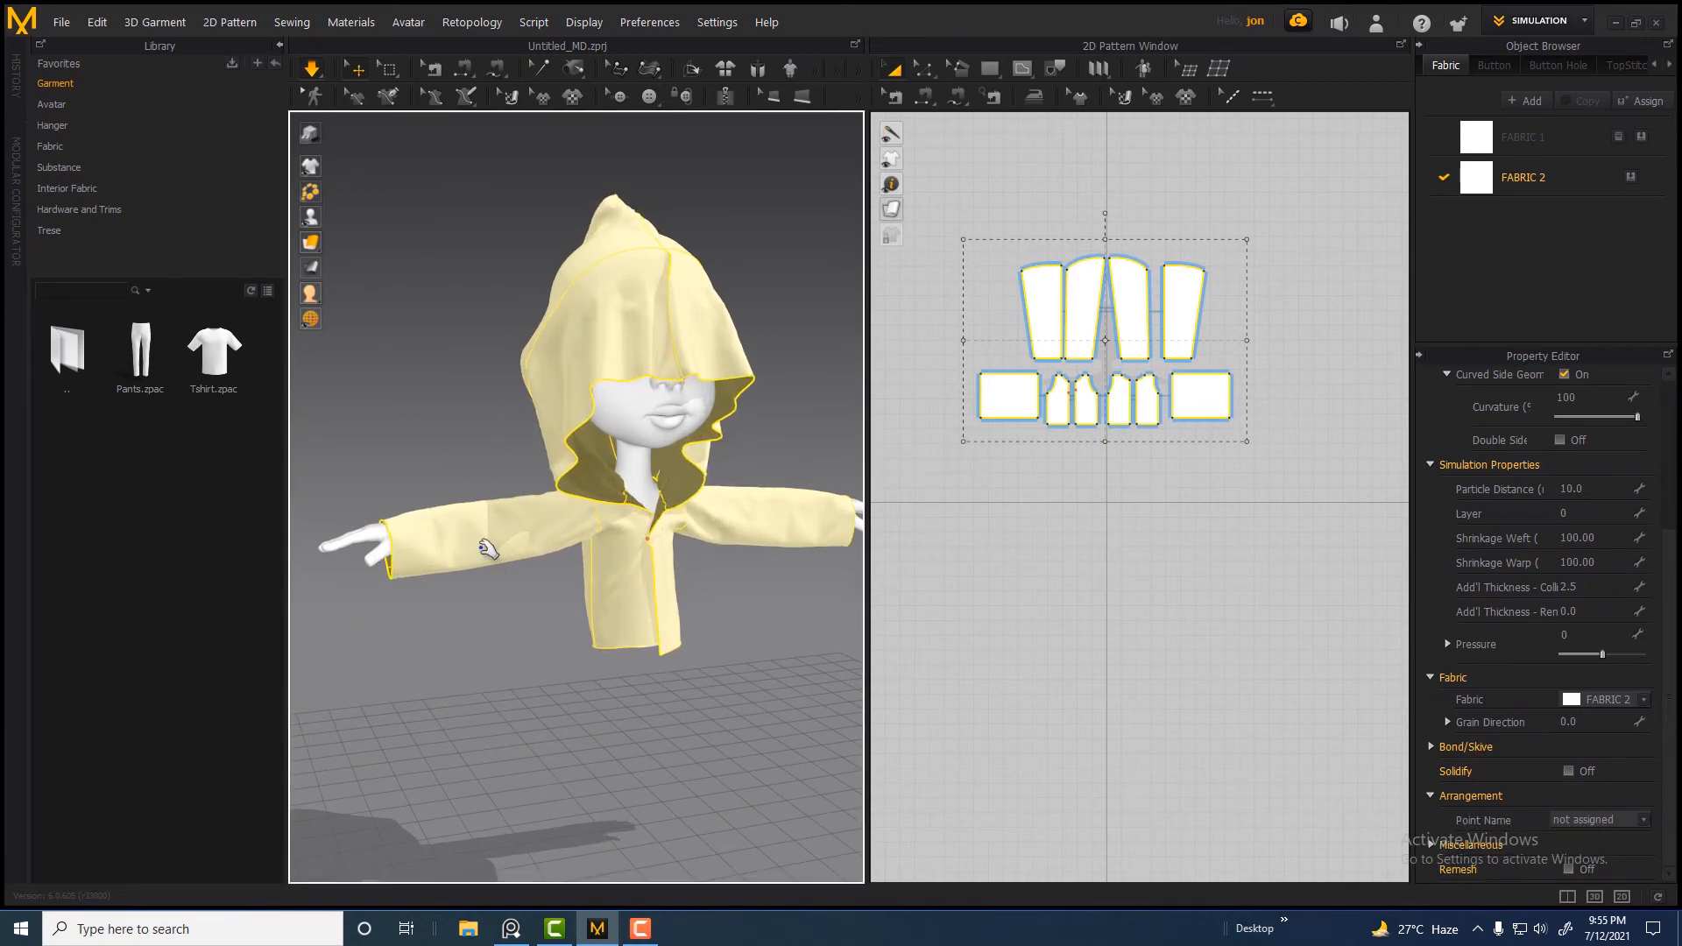
# Pull the hood's side, the sleeve near the cuff and the bodice front hem during simulation to adjust their drape
pyautogui.click(535, 361)
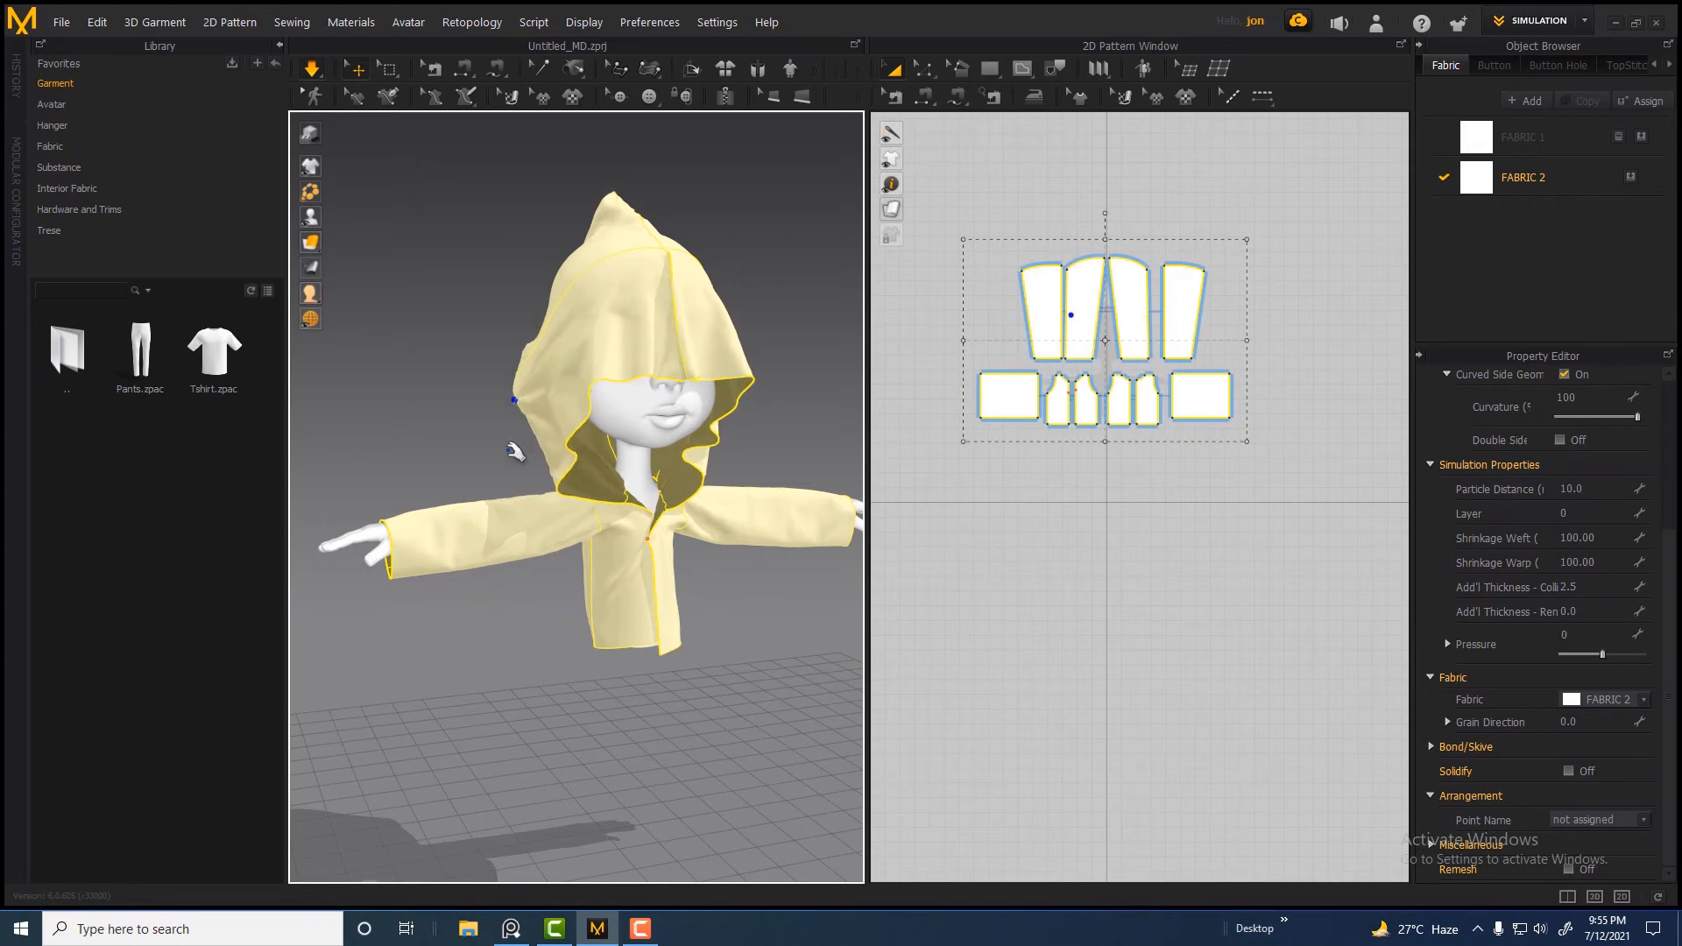
pyautogui.click(490, 545)
pyautogui.click(405, 560)
pyautogui.moveTo(616, 639); pyautogui.dragTo(599, 706)
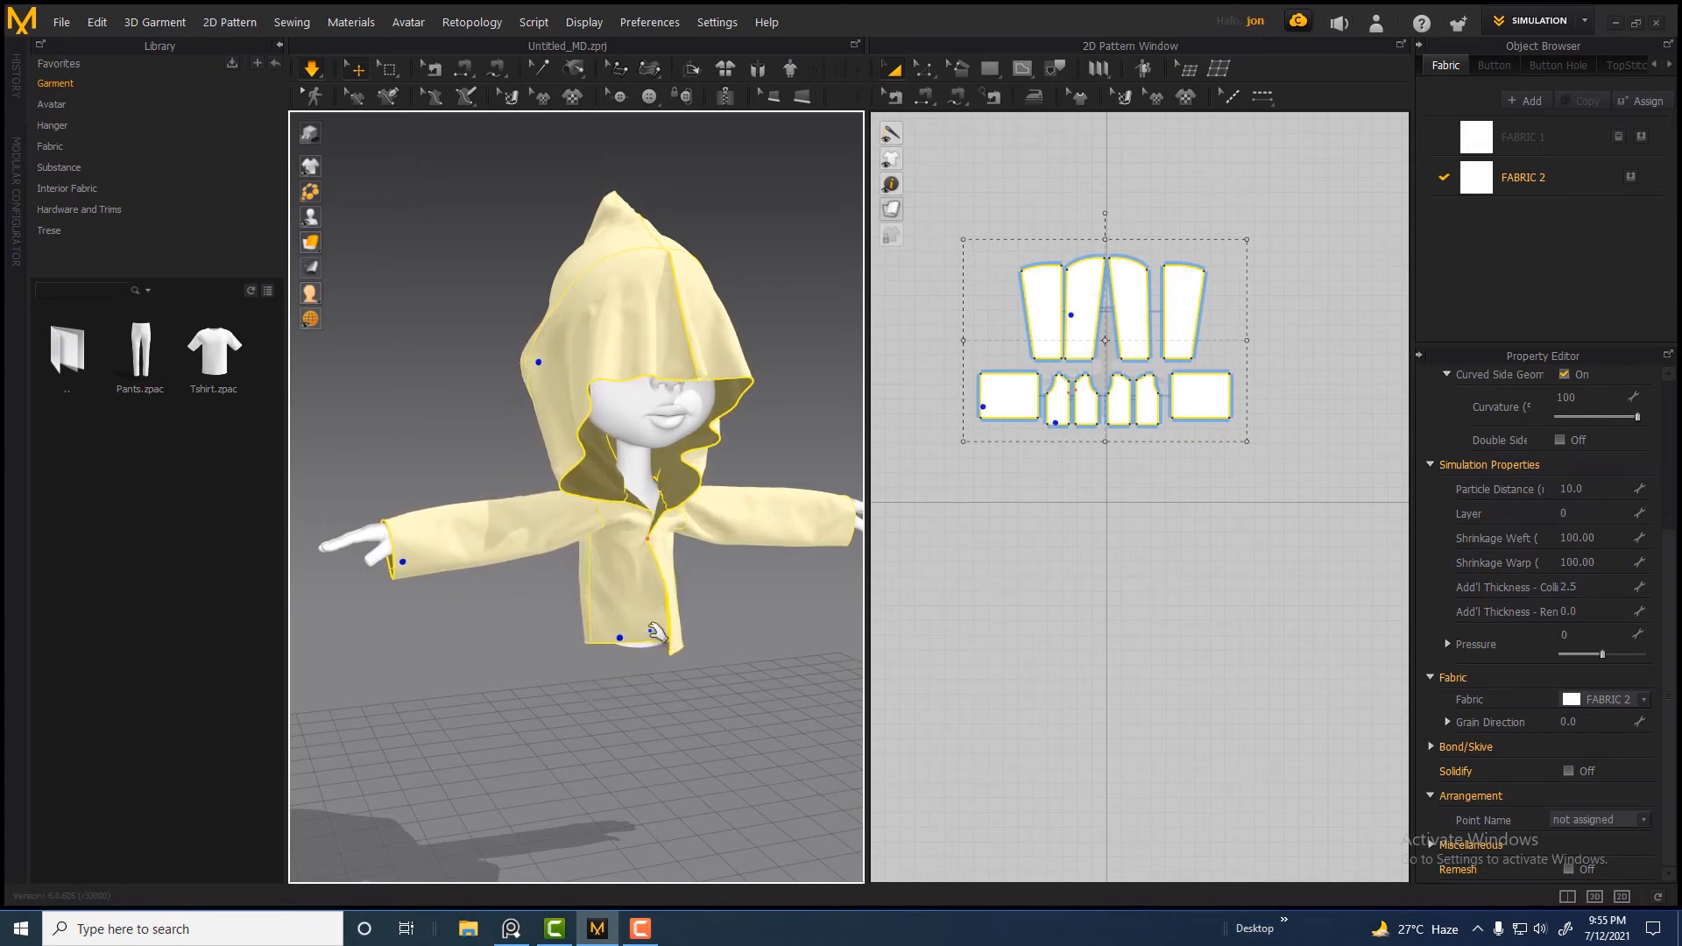
pyautogui.moveTo(647, 630); pyautogui.dragTo(600, 654)
# Lengthen the front and back bodice pieces by moving their 14.41 cm hem edges downward in the 2D pattern
pyautogui.scroll(5, 1080, 462)
pyautogui.click(1079, 462)
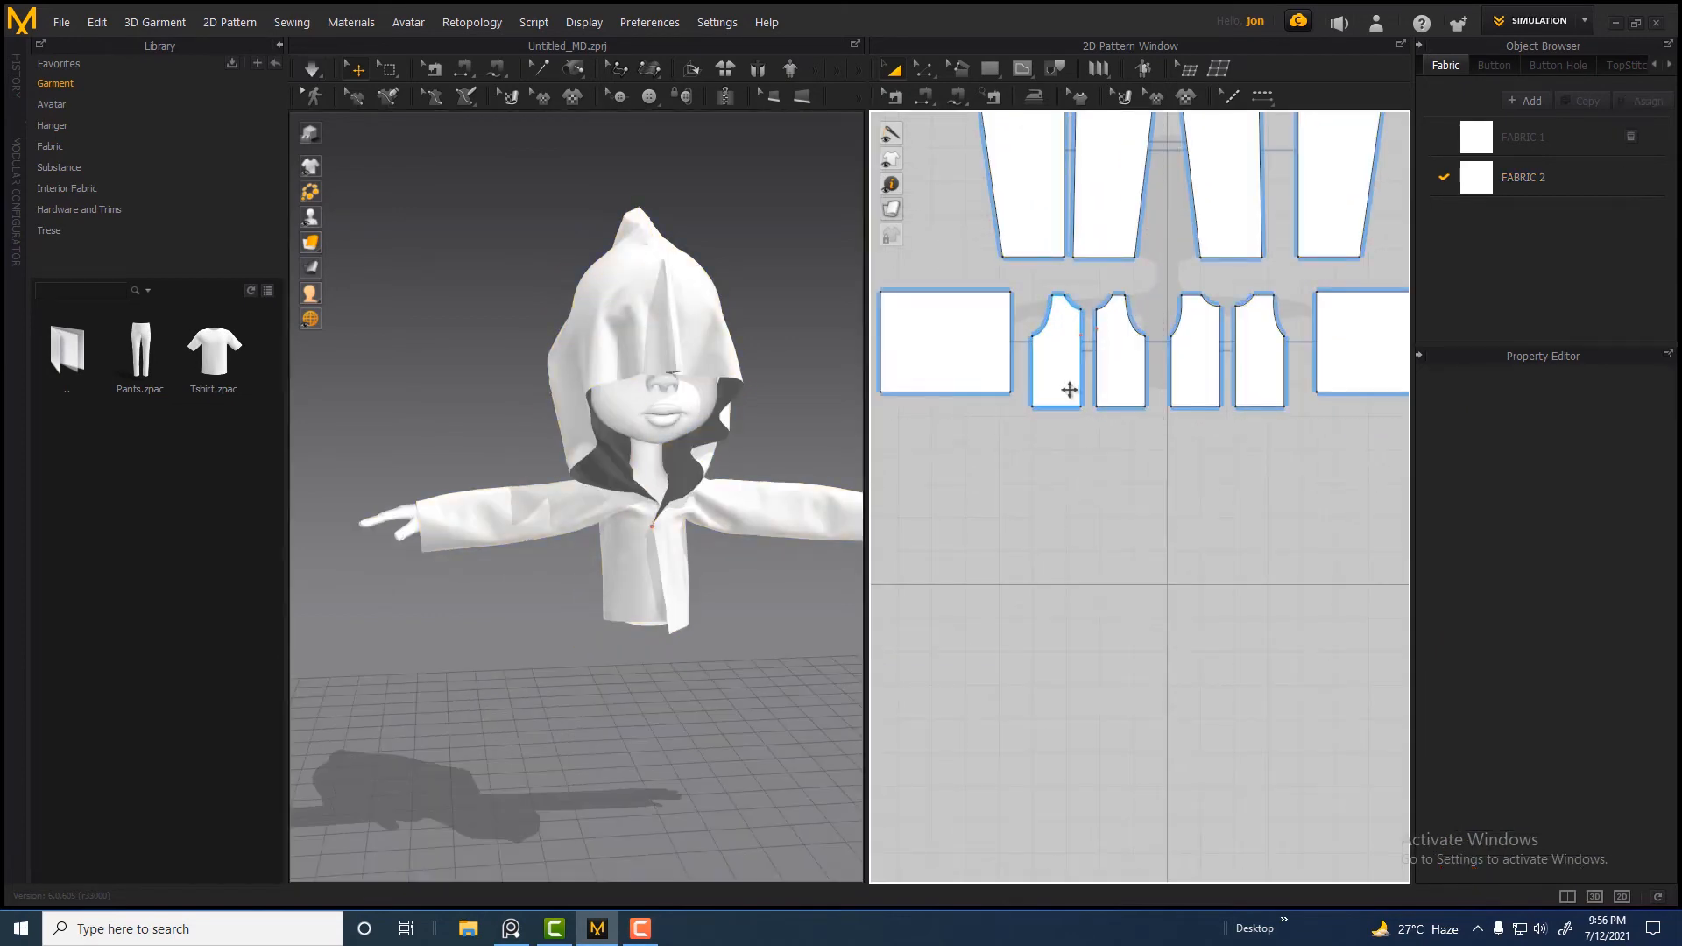
pyautogui.click(1062, 405)
pyautogui.click(924, 70)
pyautogui.click(1064, 471)
pyautogui.moveTo(1058, 407); pyautogui.dragTo(1057, 426)
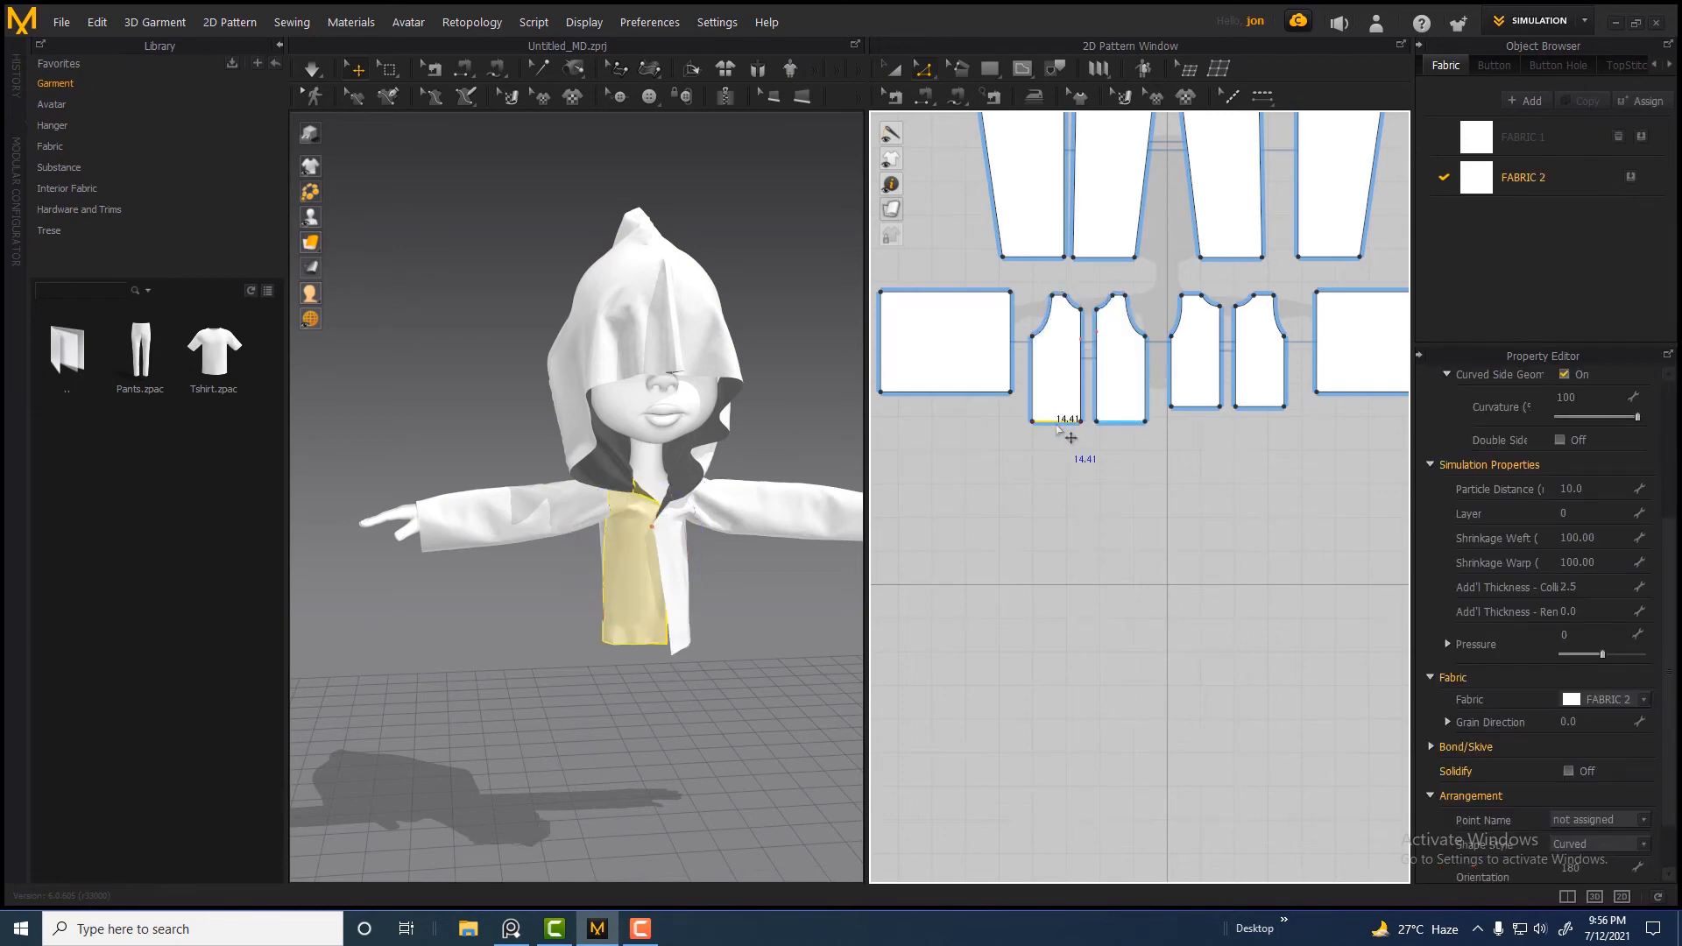
pyautogui.moveTo(613, 657); pyautogui.dragTo(649, 631, button='right')
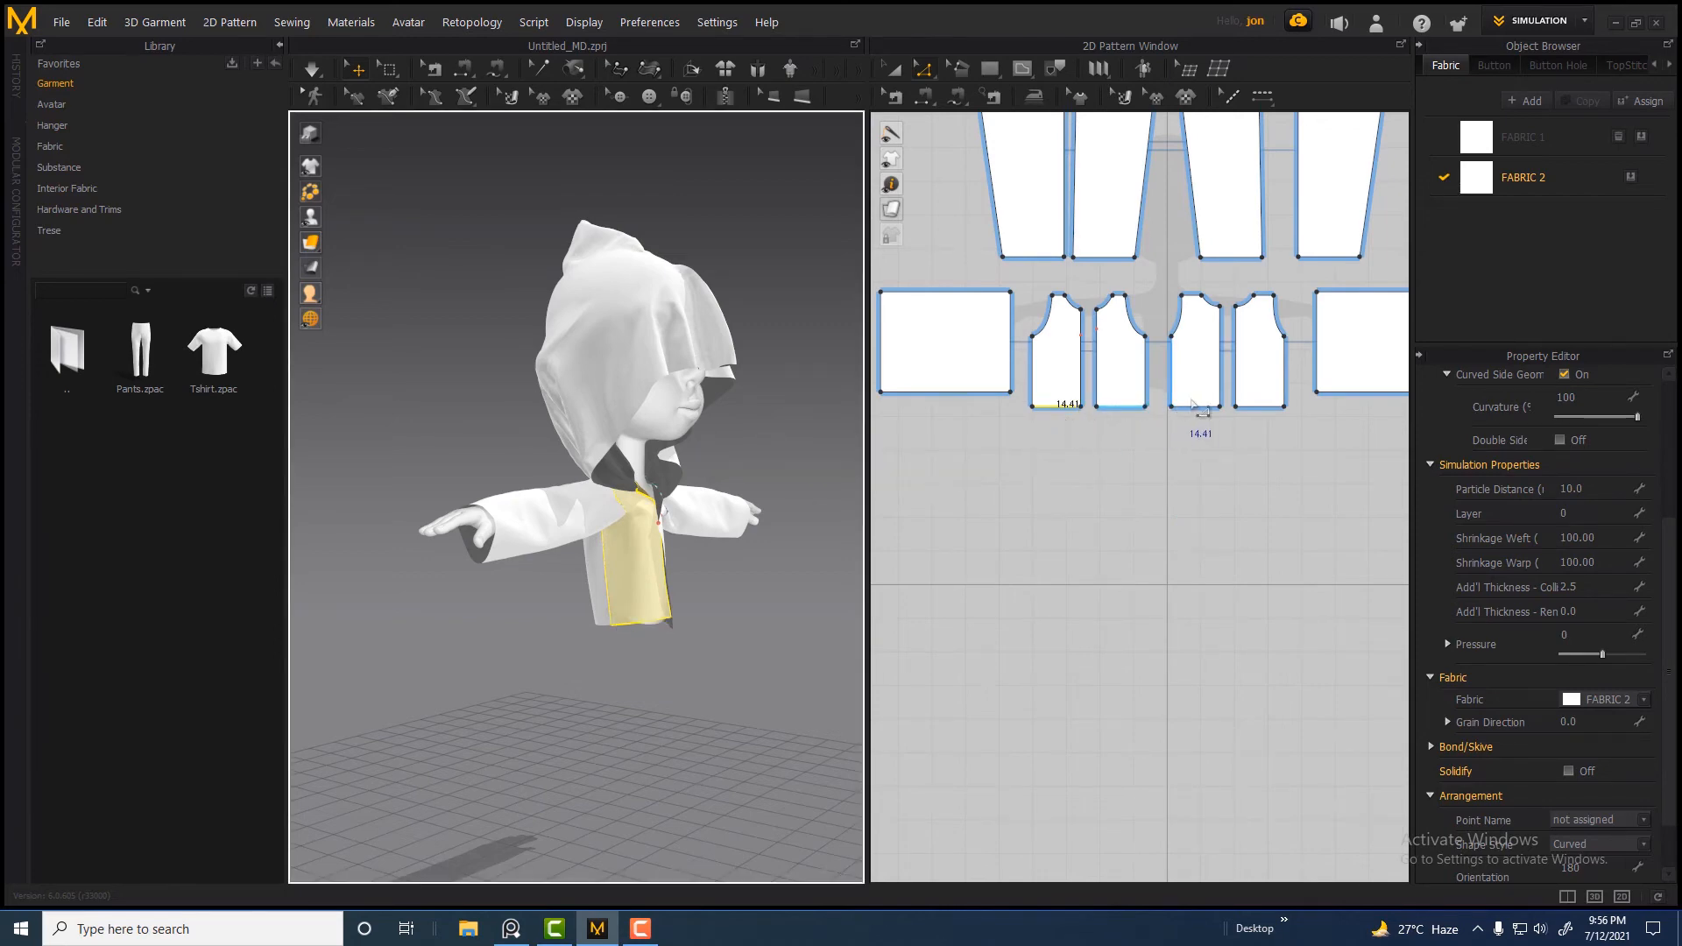
pyautogui.moveTo(1200, 410); pyautogui.dragTo(1182, 467)
# Flare the front and back bodice pieces by moving the outer bottom corners of their side seams outward
pyautogui.scroll(2, 1007, 478)
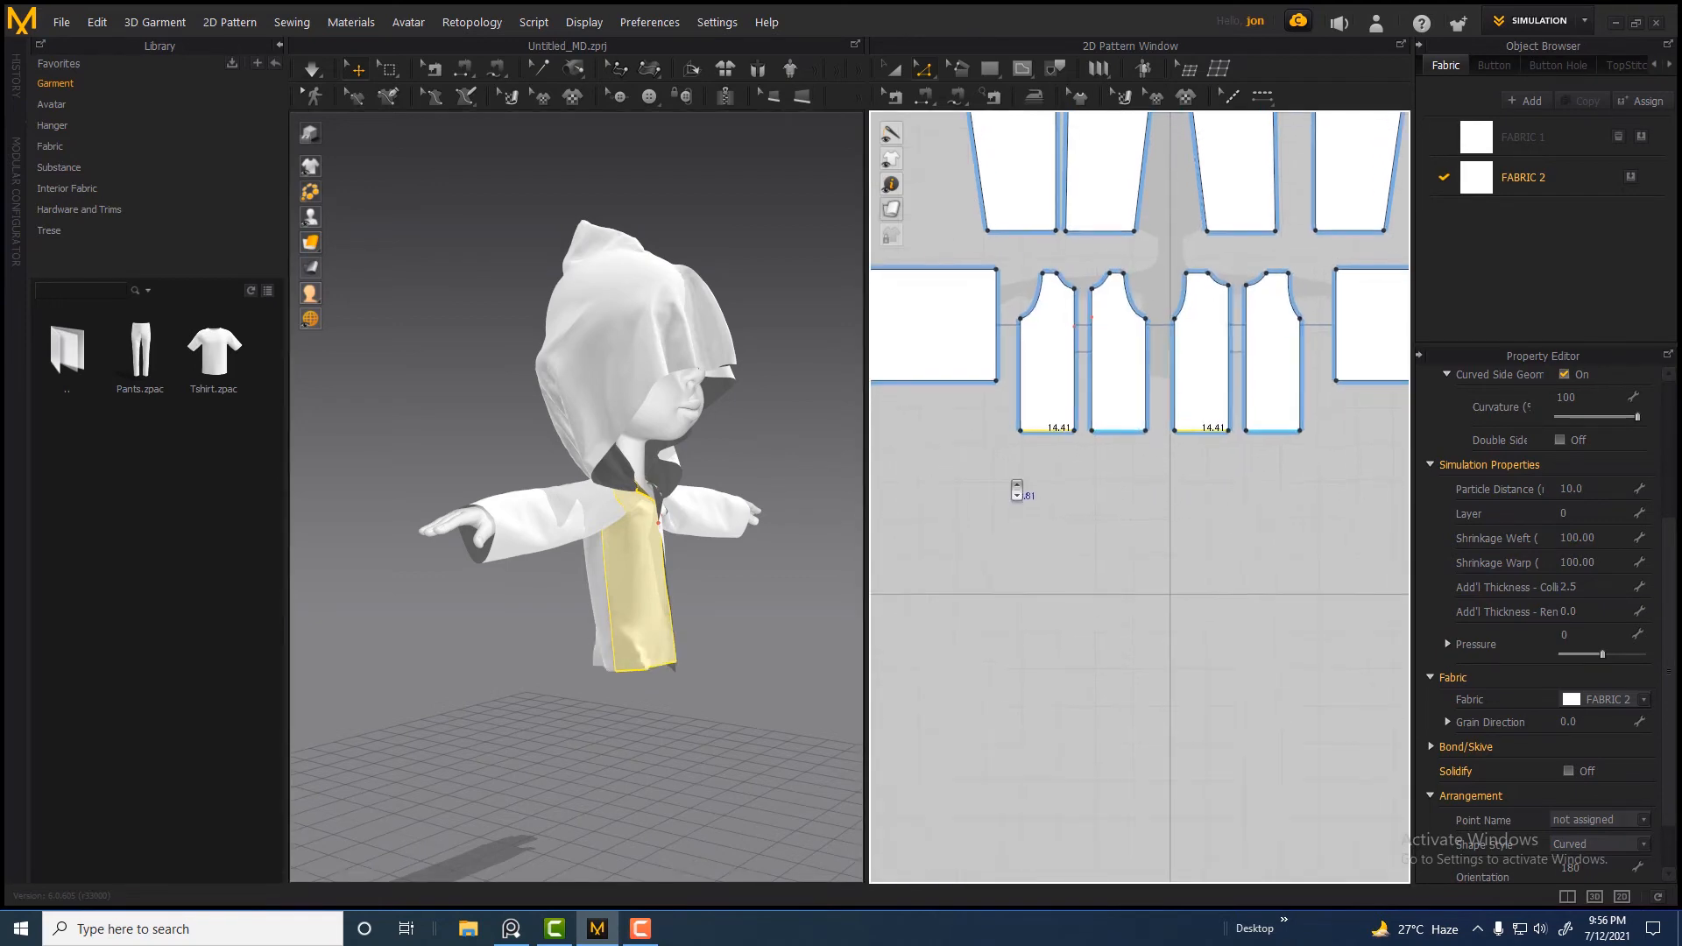
pyautogui.click(1033, 495)
pyautogui.click(992, 418)
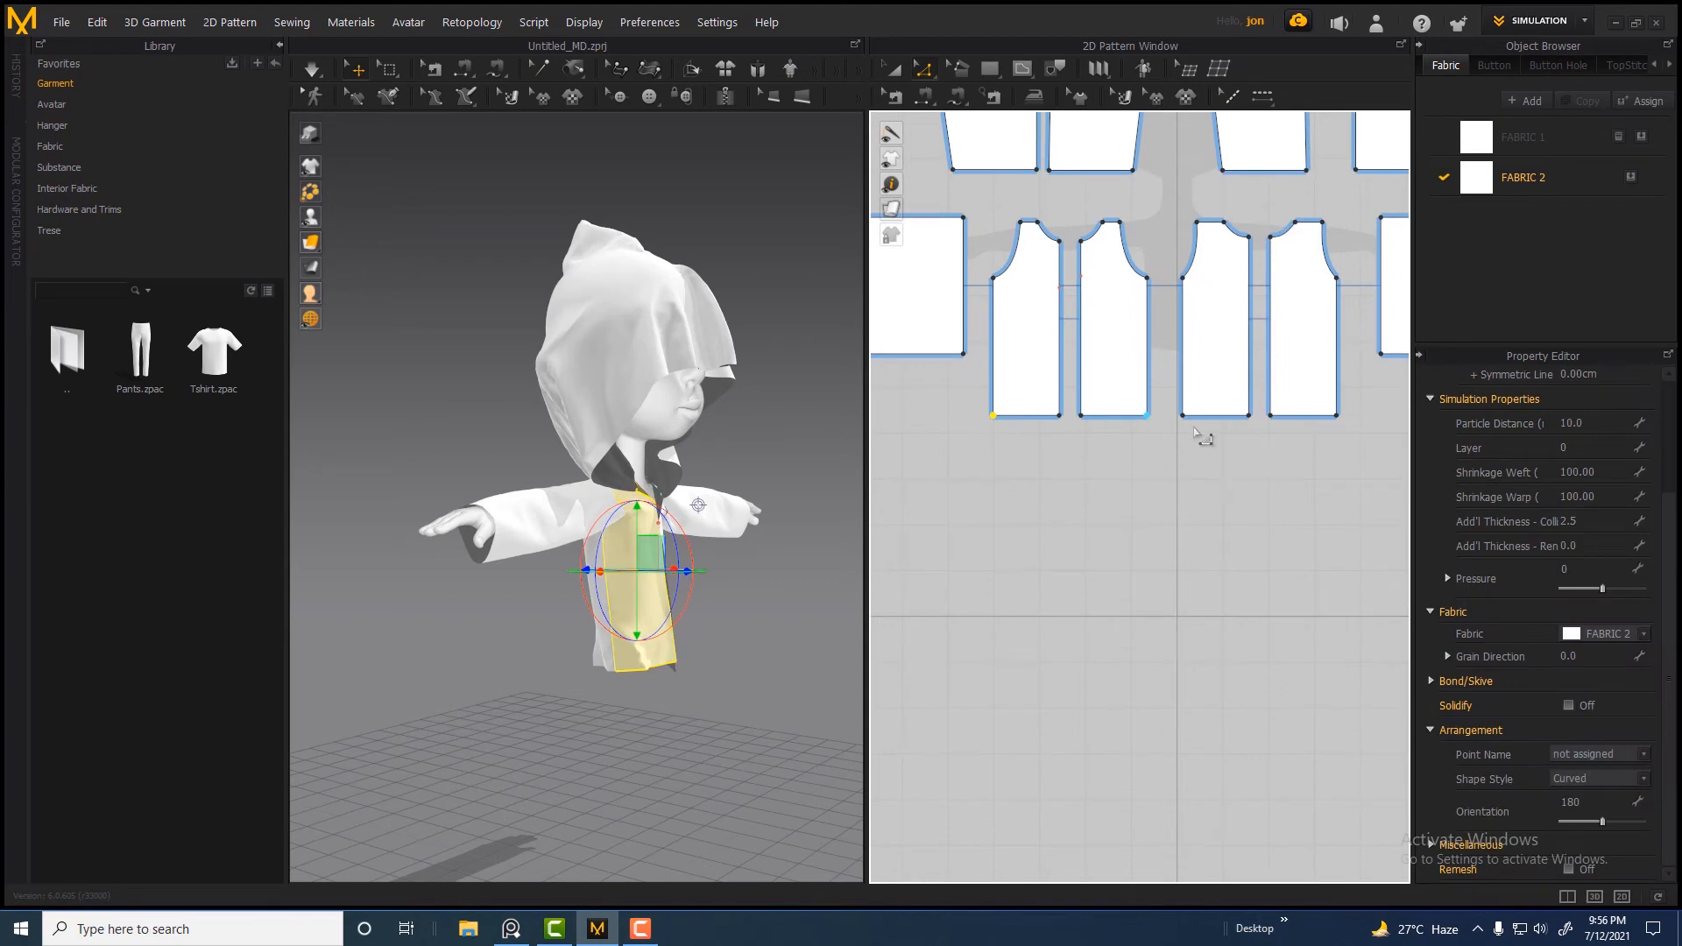
pyautogui.moveTo(1194, 428); pyautogui.dragTo(1184, 427)
pyautogui.moveTo(700, 626); pyautogui.dragTo(613, 620, button='right')
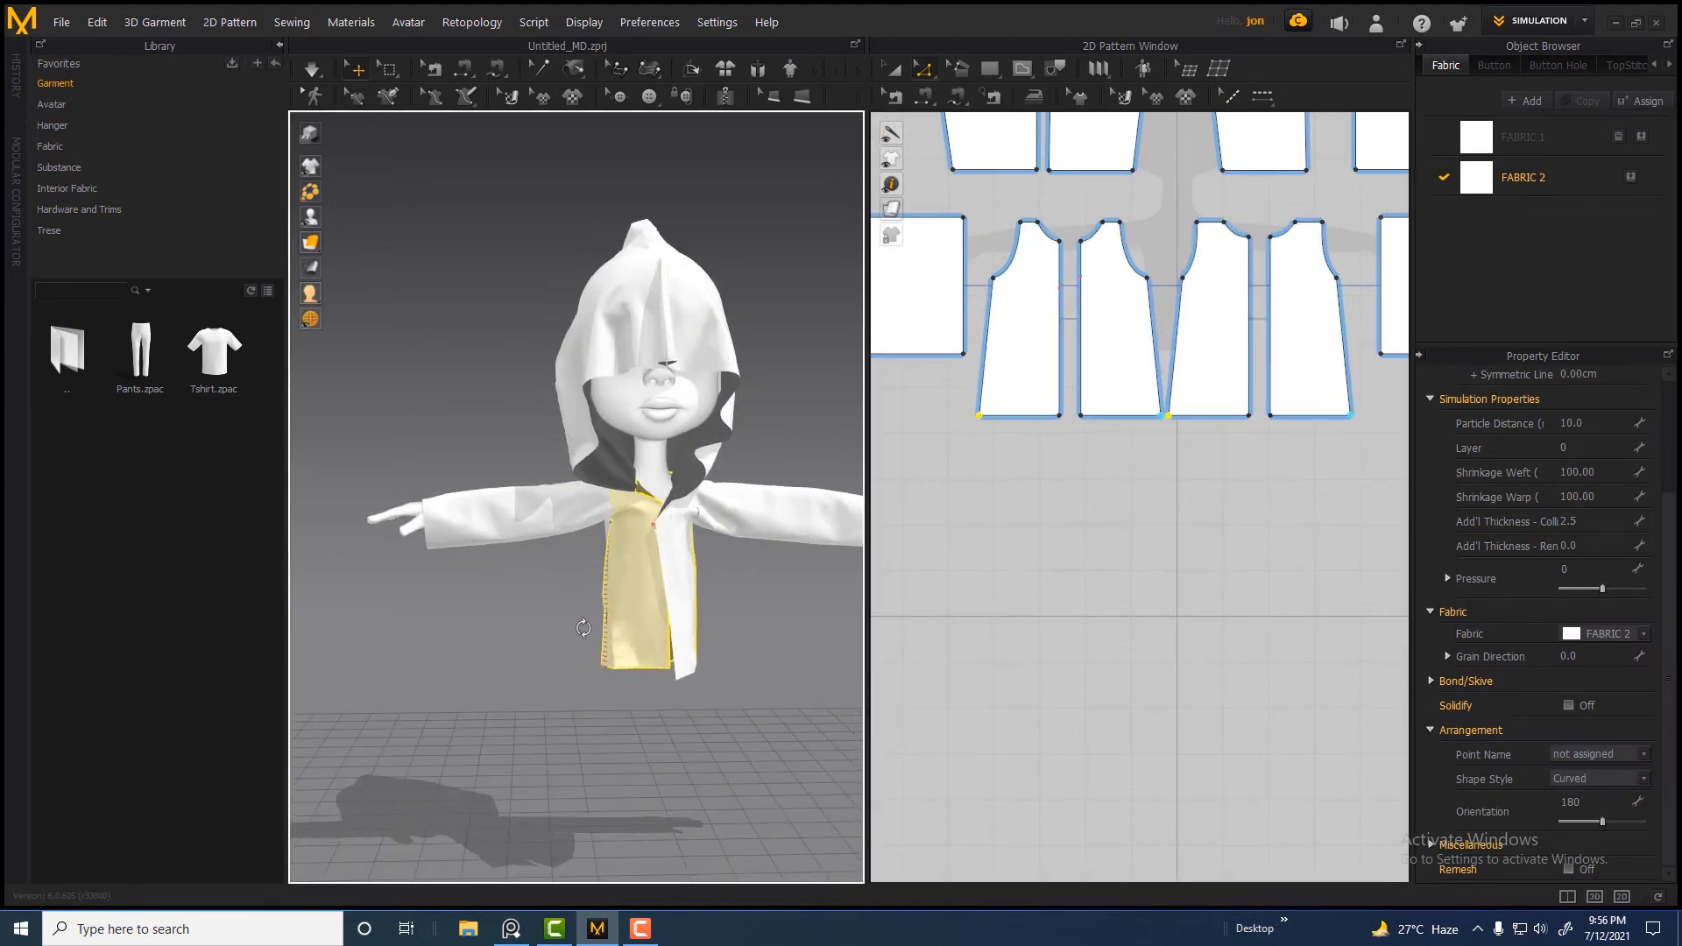
# Simulate the garment to drape the lengthened, flared bodice, and select all pattern pieces
pyautogui.click(312, 72)
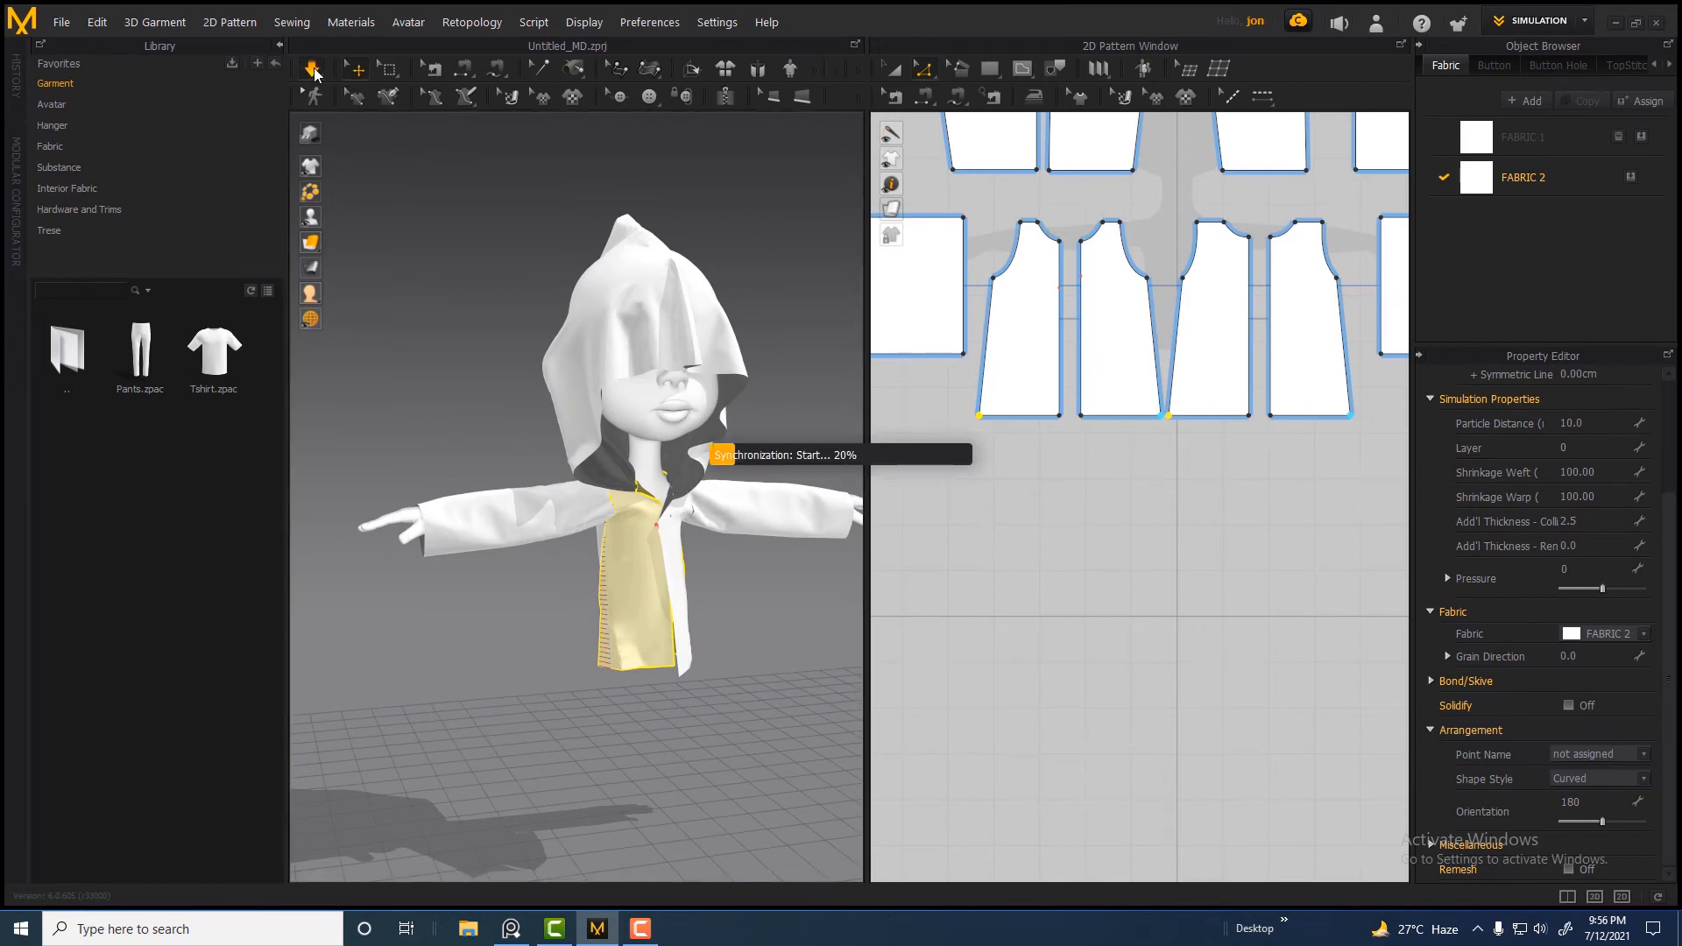
pyautogui.click(638, 701)
pyautogui.scroll(-3, 1314, 477)
pyautogui.hotkey('ctrl', 'a')
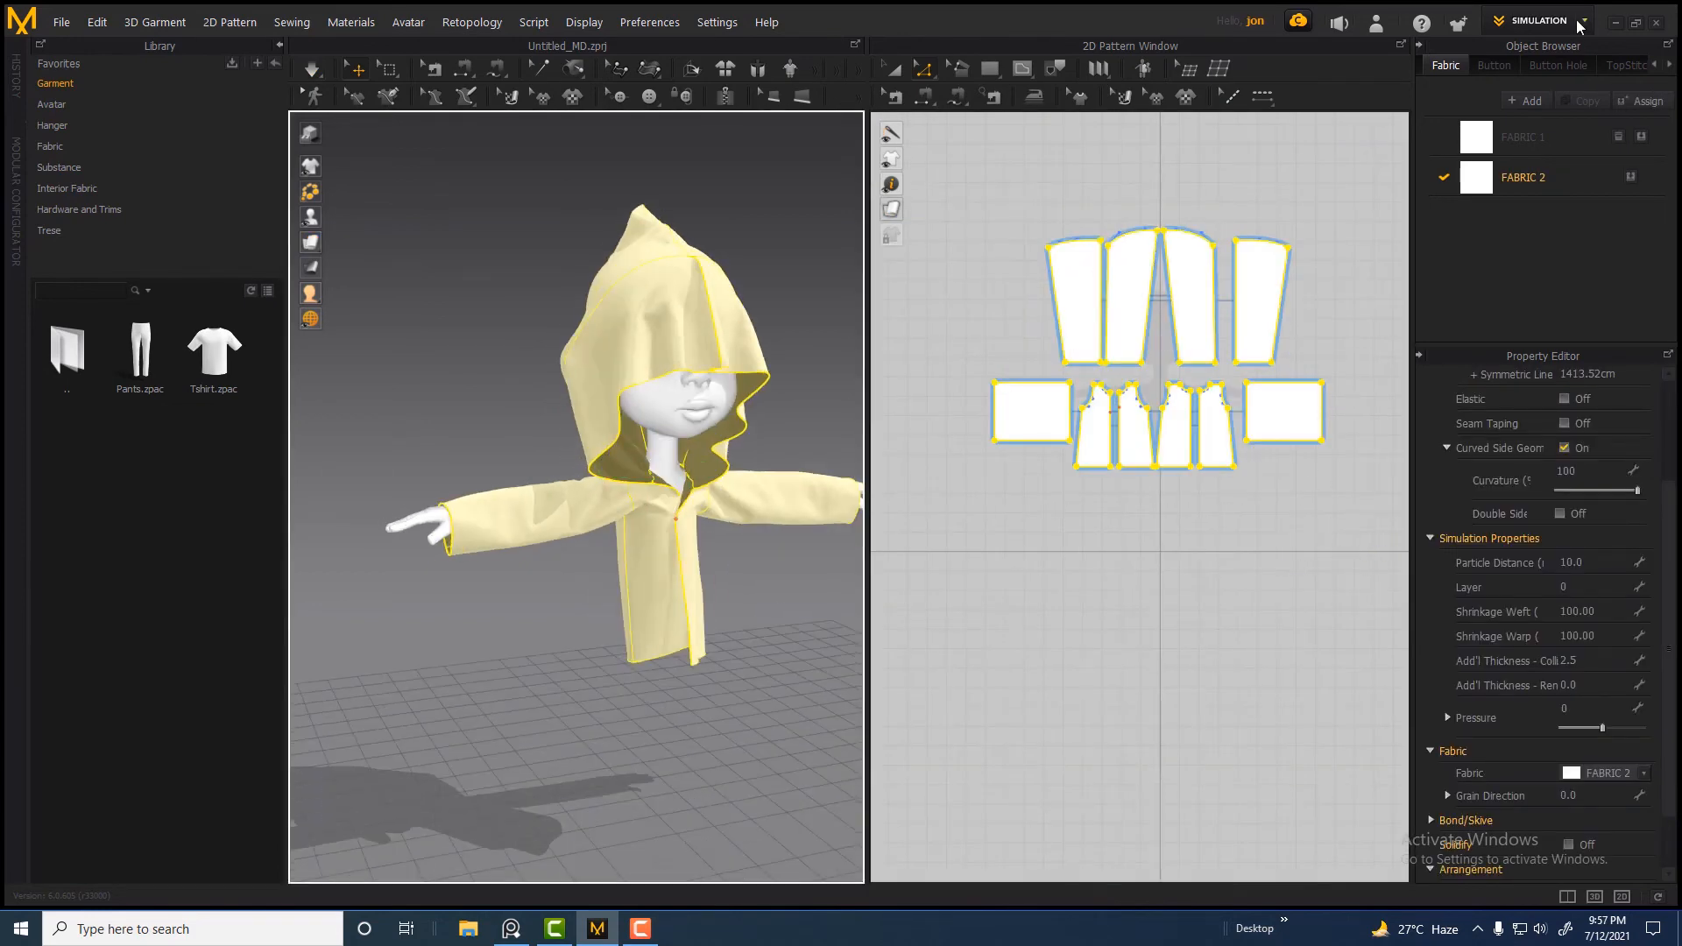
# In the UV Editor, scale and position all pattern pieces to fit inside the 0–1 UV tile
pyautogui.click(1585, 21)
pyautogui.click(1532, 145)
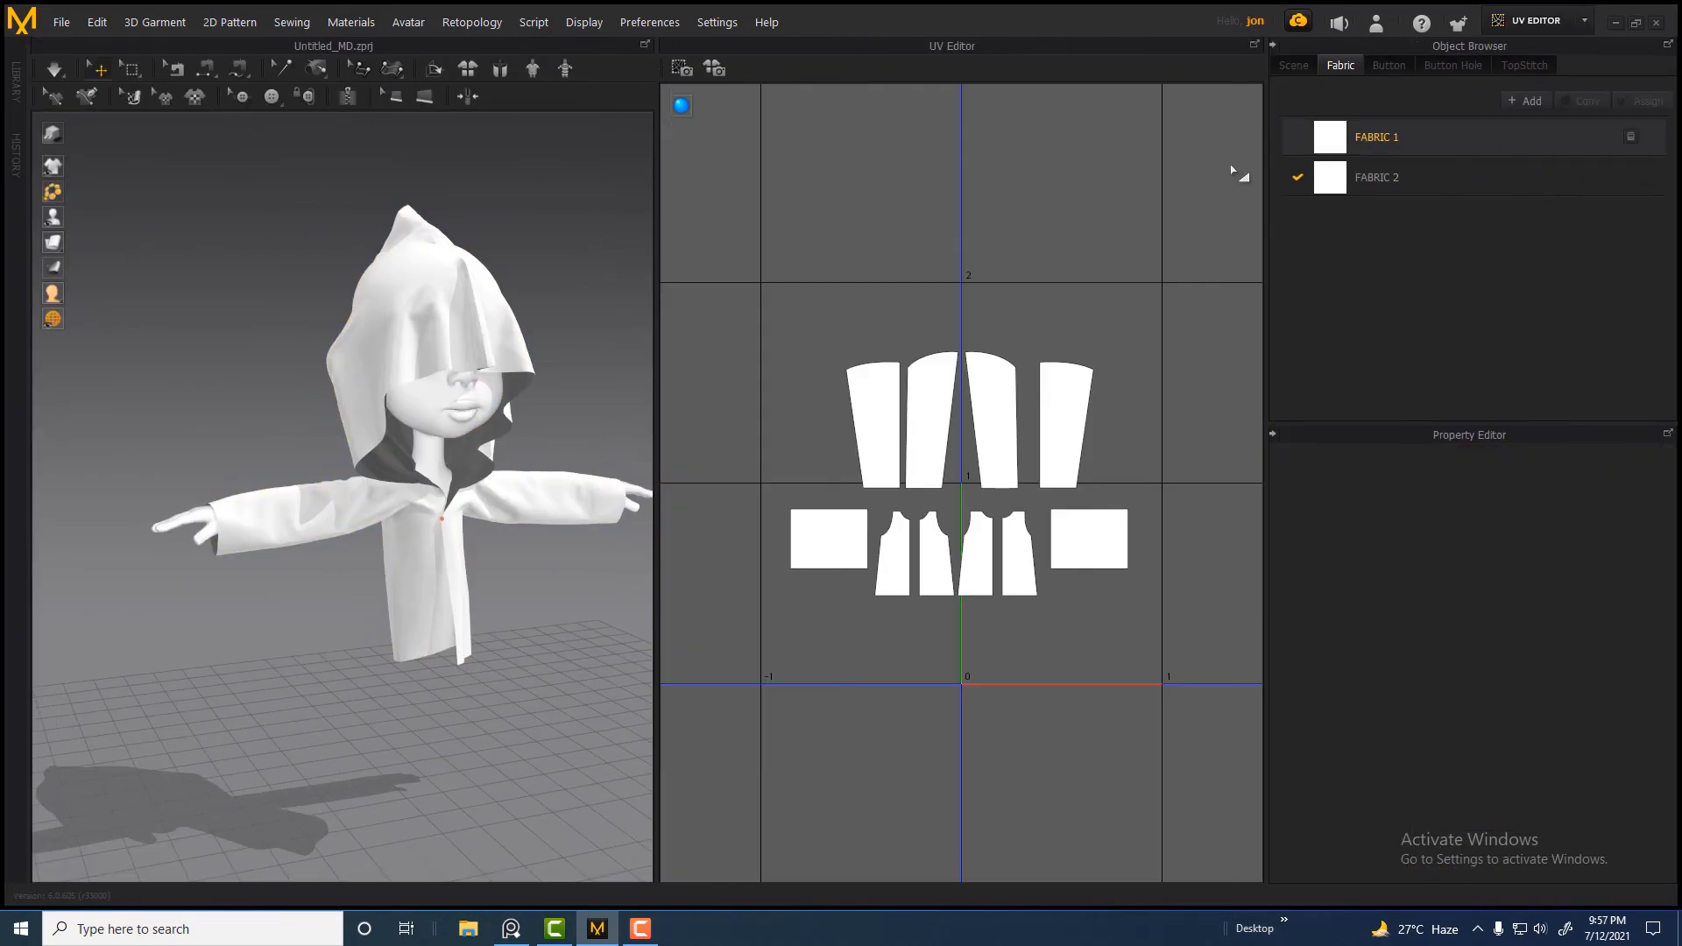
pyautogui.moveTo(841, 362); pyautogui.dragTo(1117, 543)
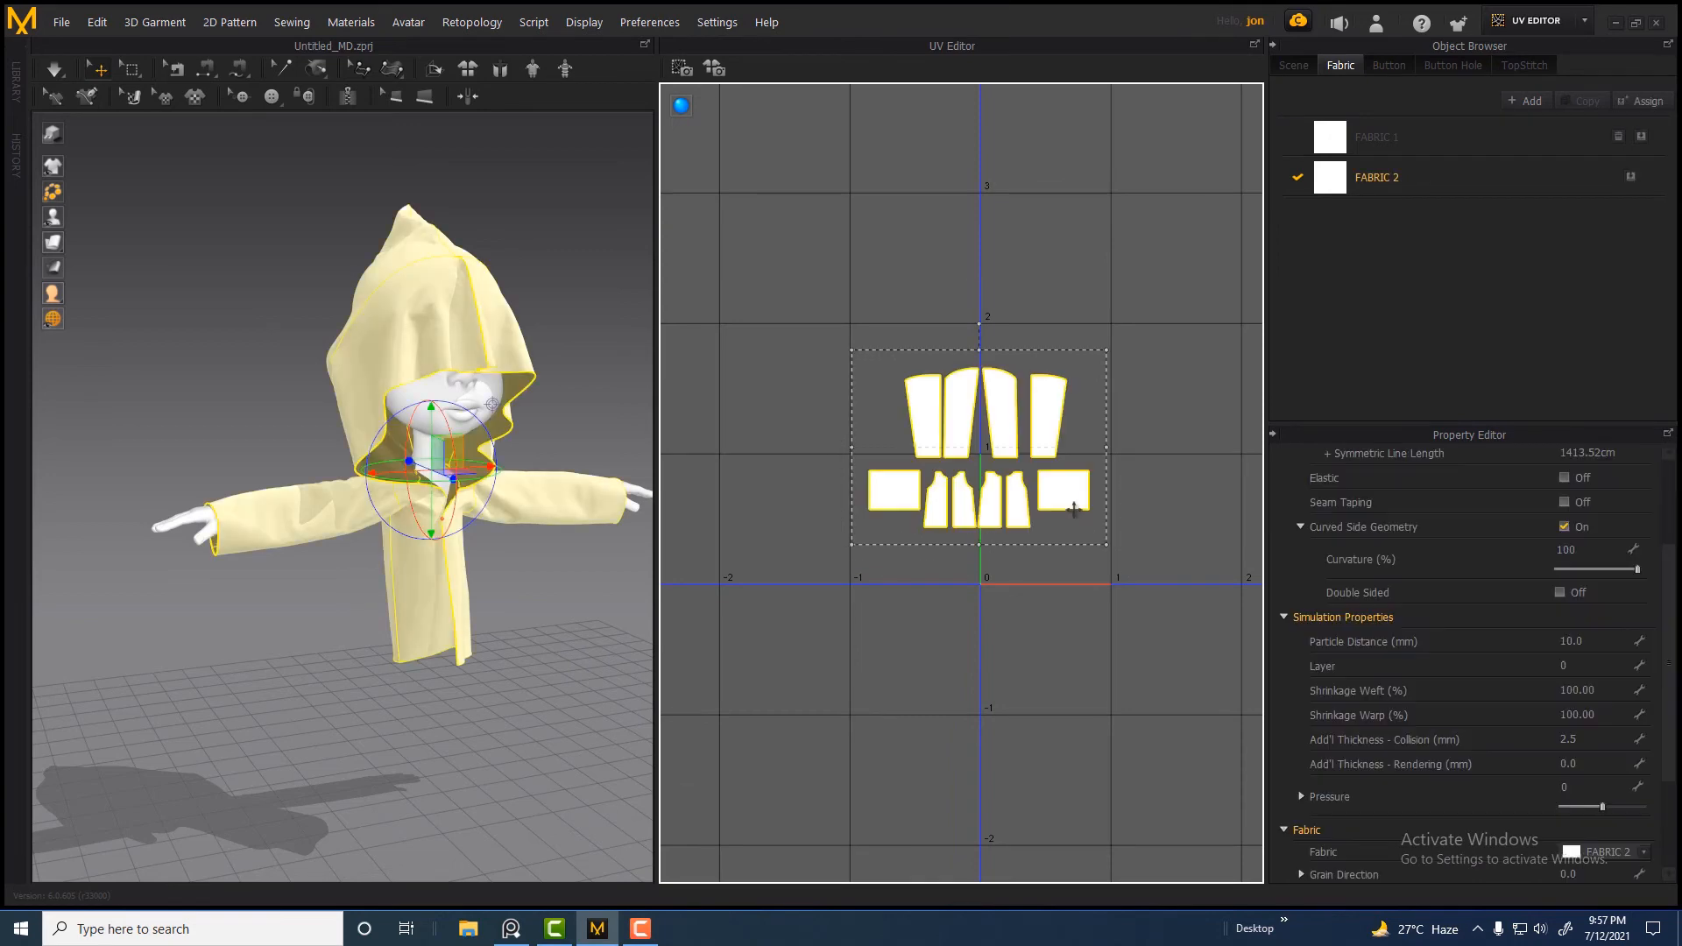
pyautogui.moveTo(851, 350); pyautogui.dragTo(977, 437)
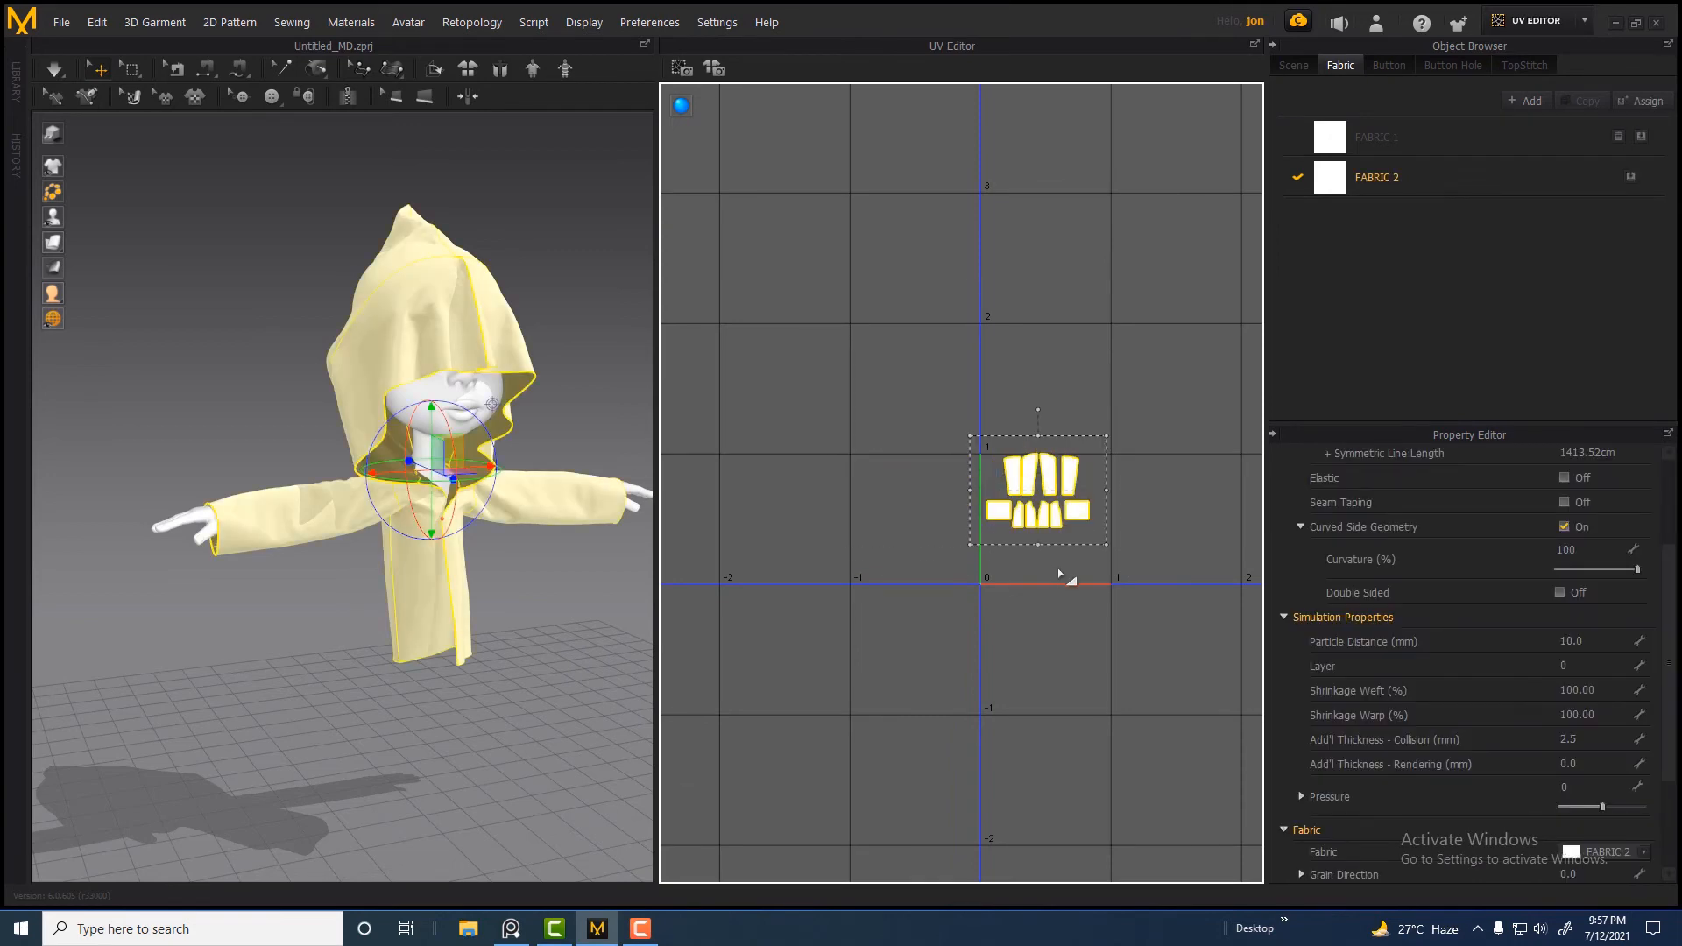
pyautogui.scroll(3, 1058, 568)
pyautogui.moveTo(1083, 427); pyautogui.dragTo(1102, 503)
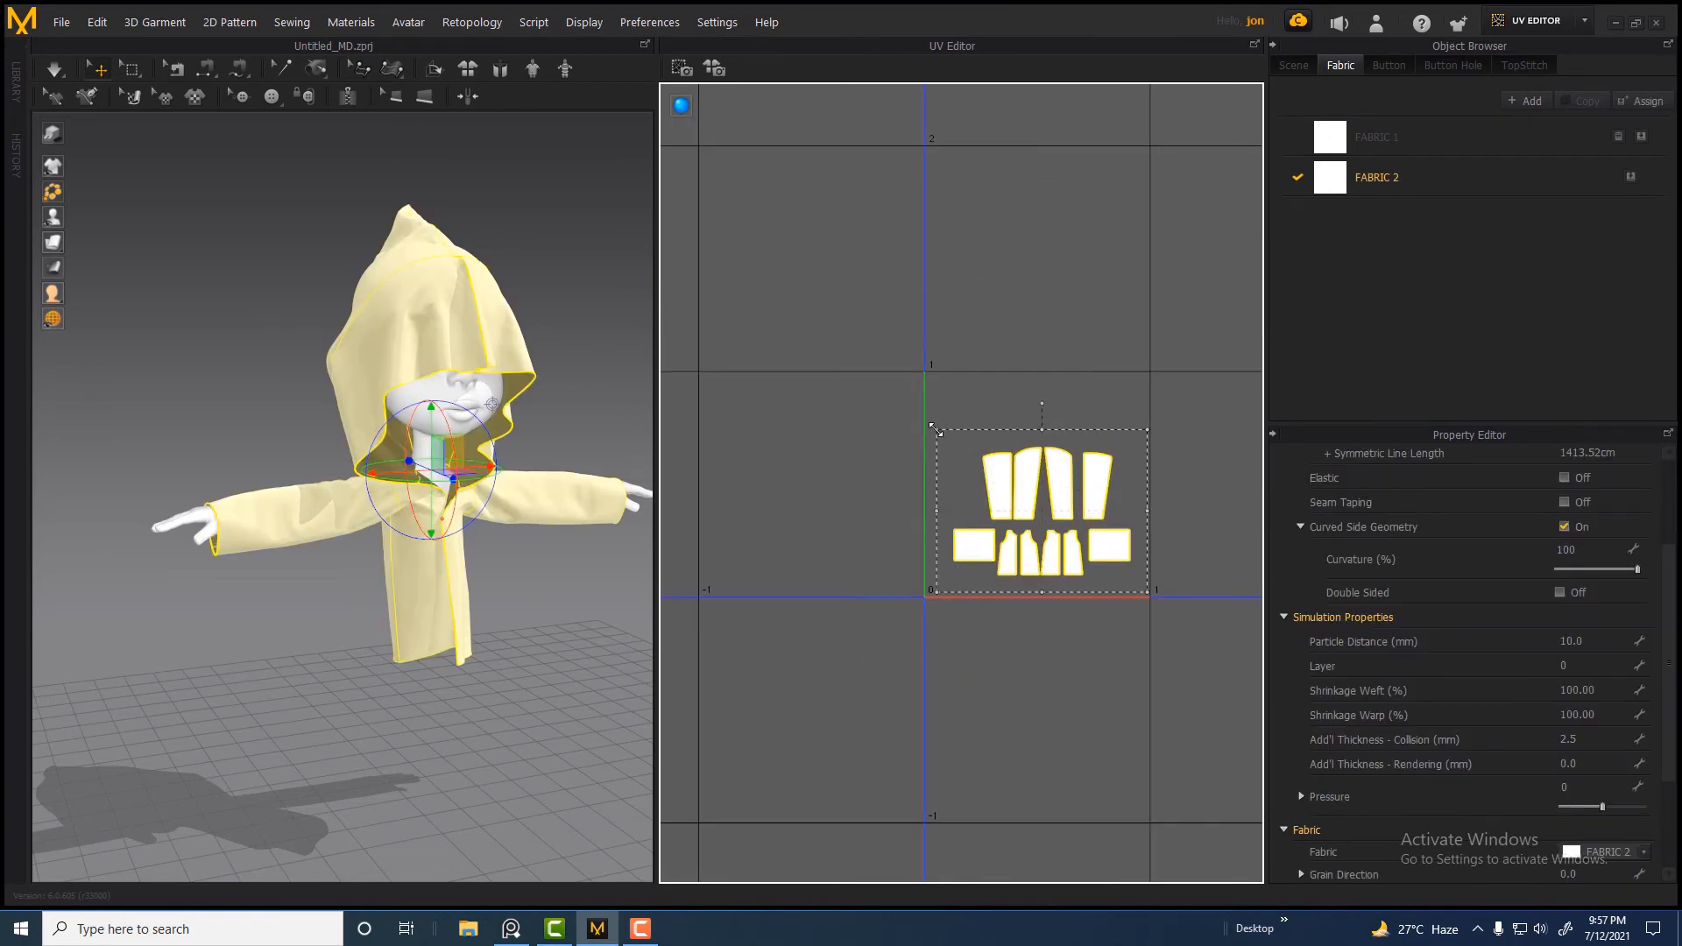
pyautogui.moveTo(934, 429); pyautogui.dragTo(916, 407)
pyautogui.scroll(3, 1054, 484)
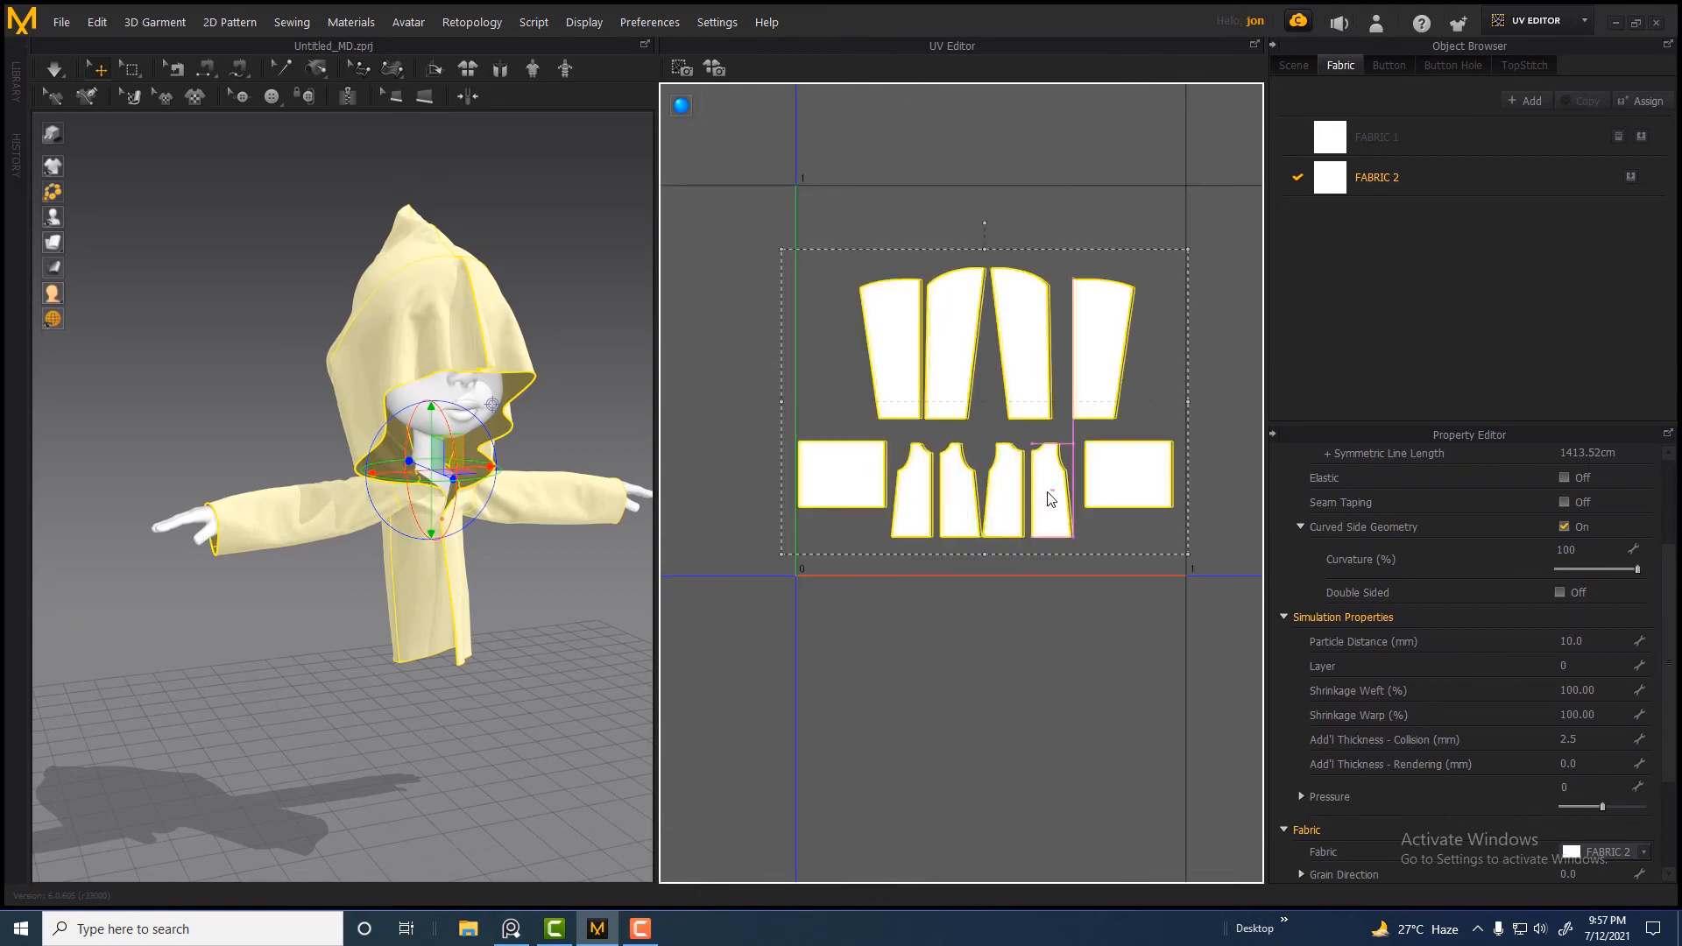
pyautogui.click(1014, 658)
pyautogui.scroll(-3, 1025, 646)
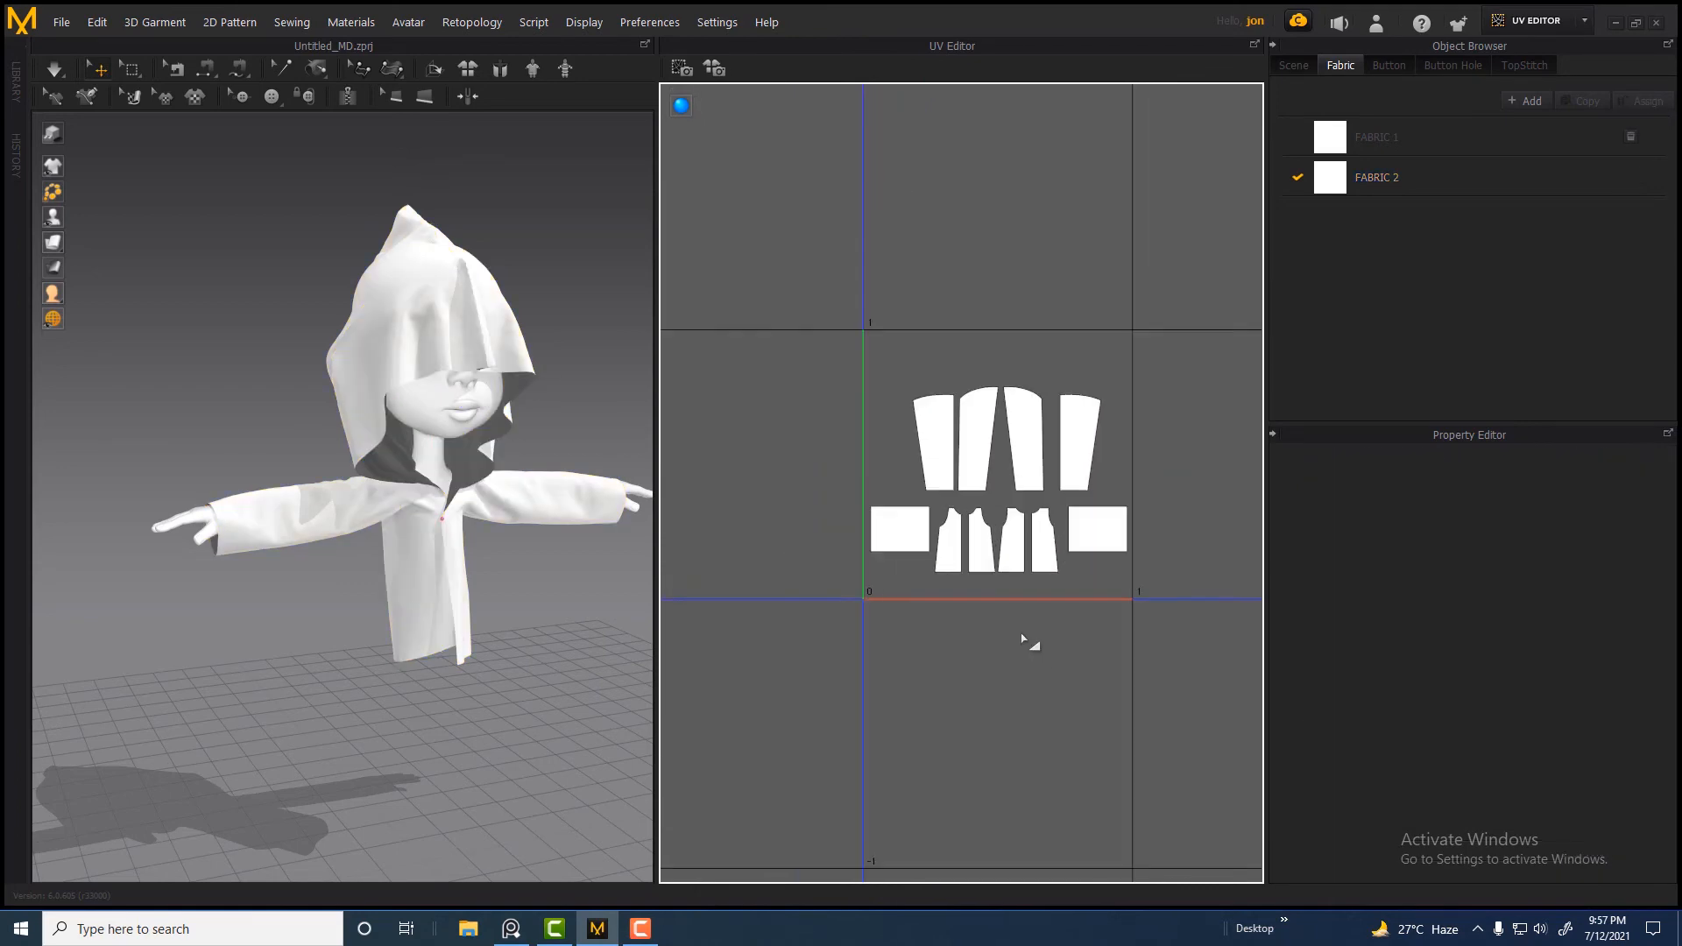
pyautogui.moveTo(957, 498); pyautogui.dragTo(988, 383, button='middle')
# Switch to the Animation workspace and accept the Animation (Stable) simulation quality
pyautogui.click(1584, 21)
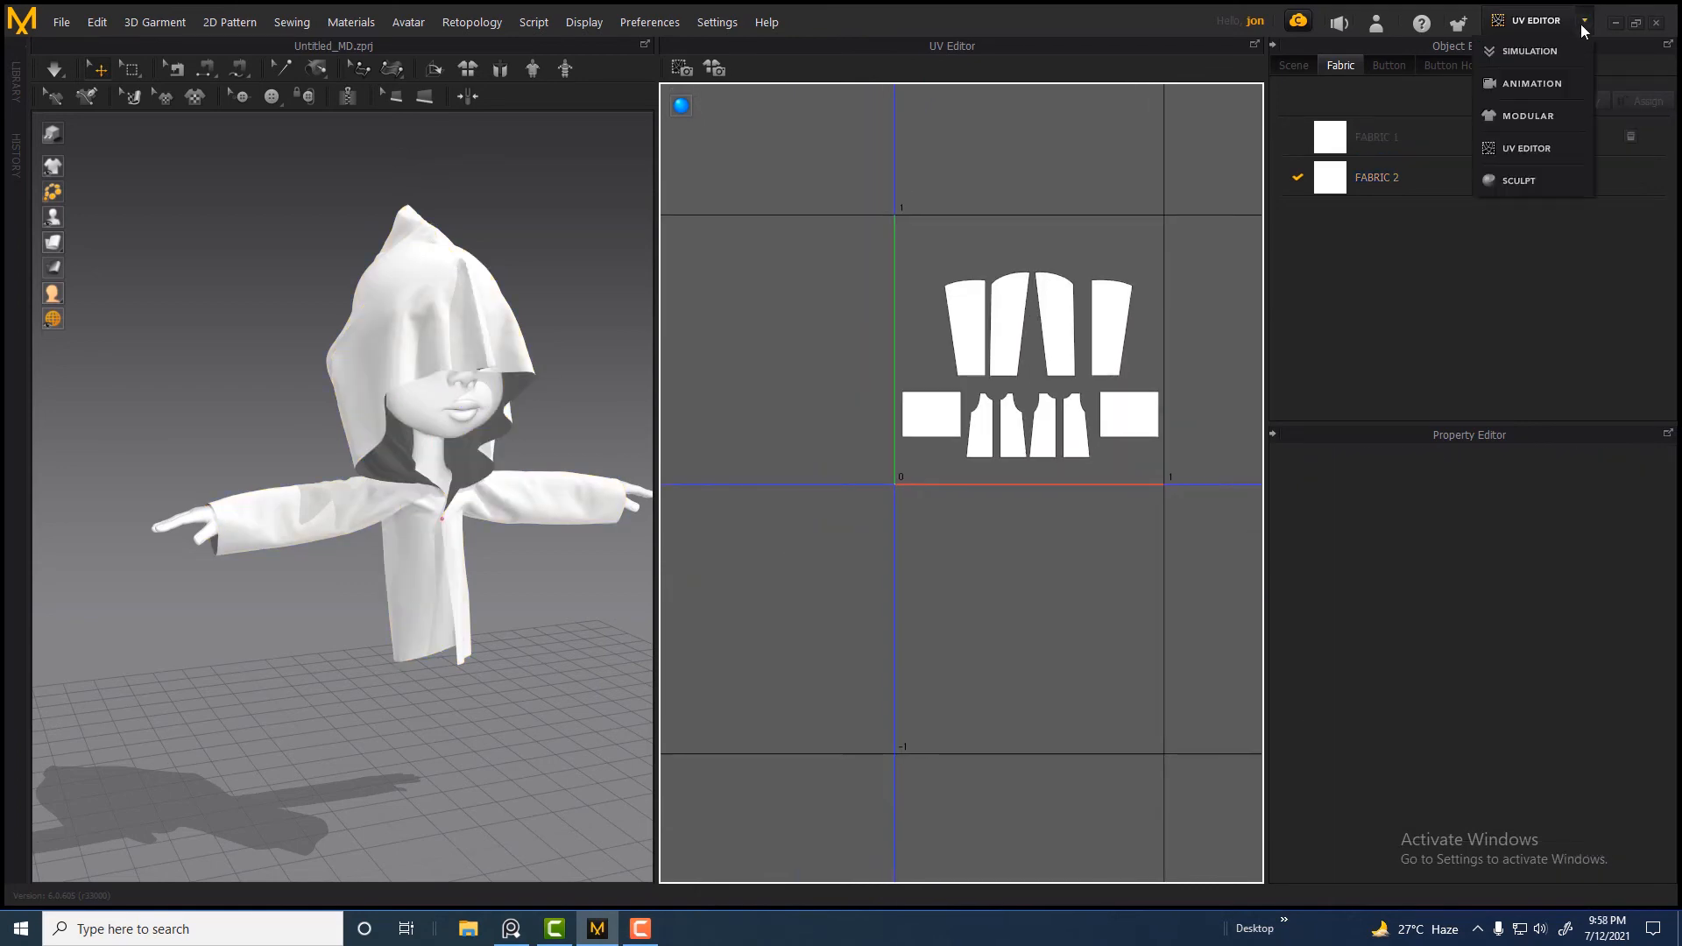
pyautogui.click(1533, 82)
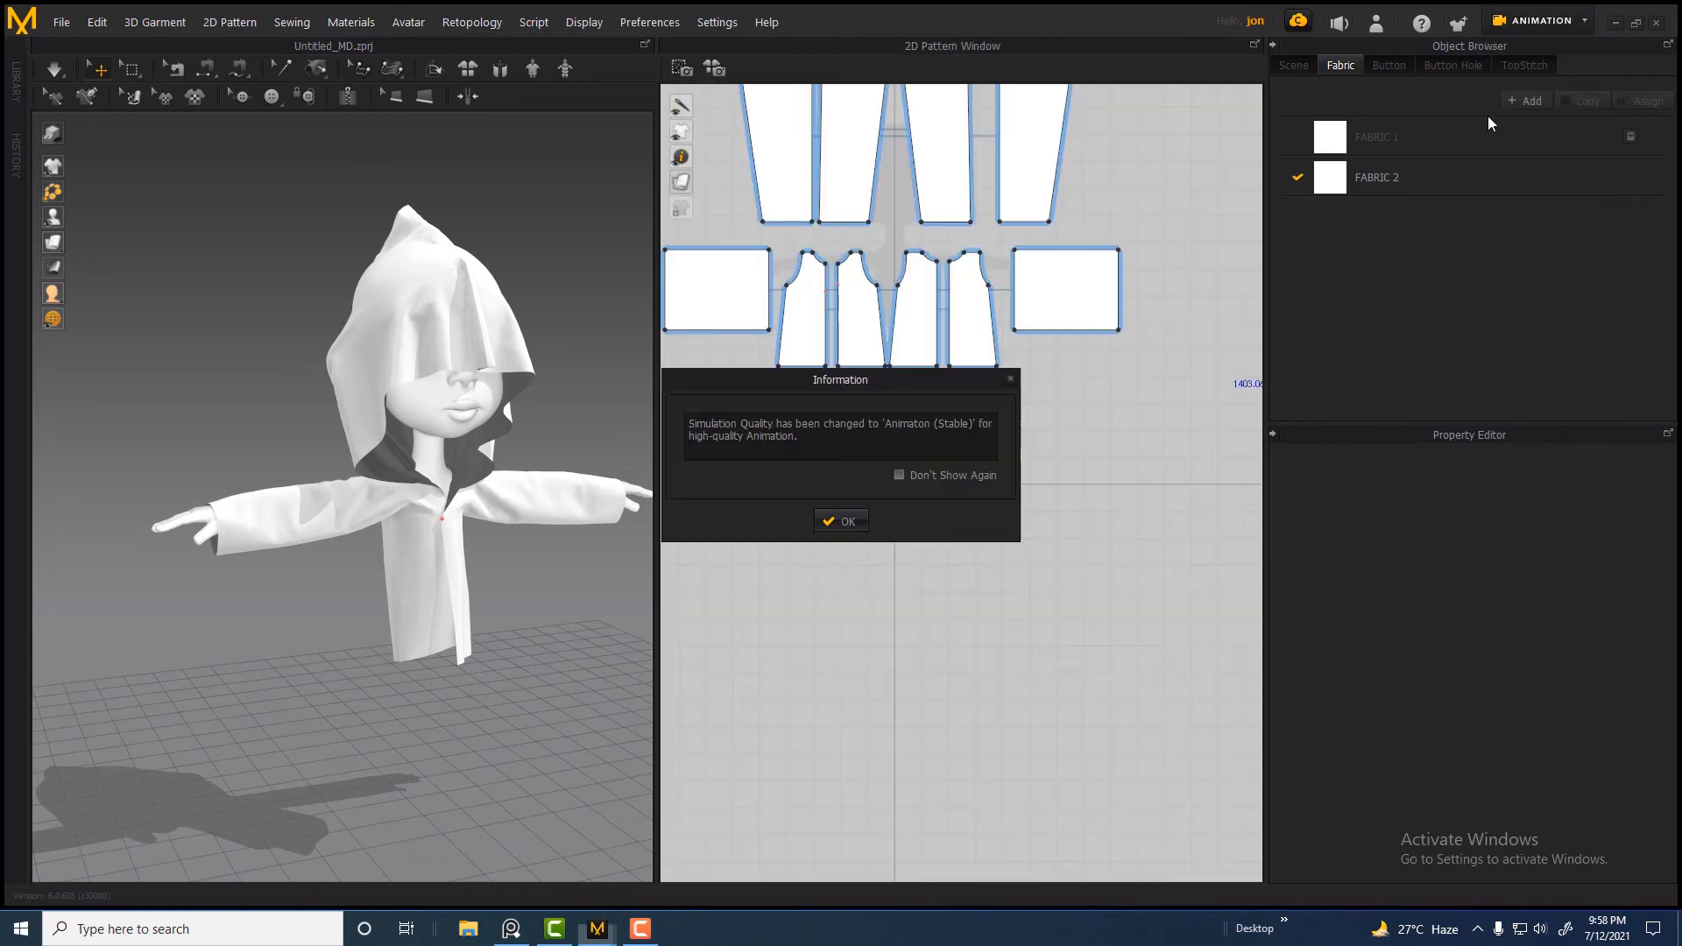
pyautogui.click(843, 521)
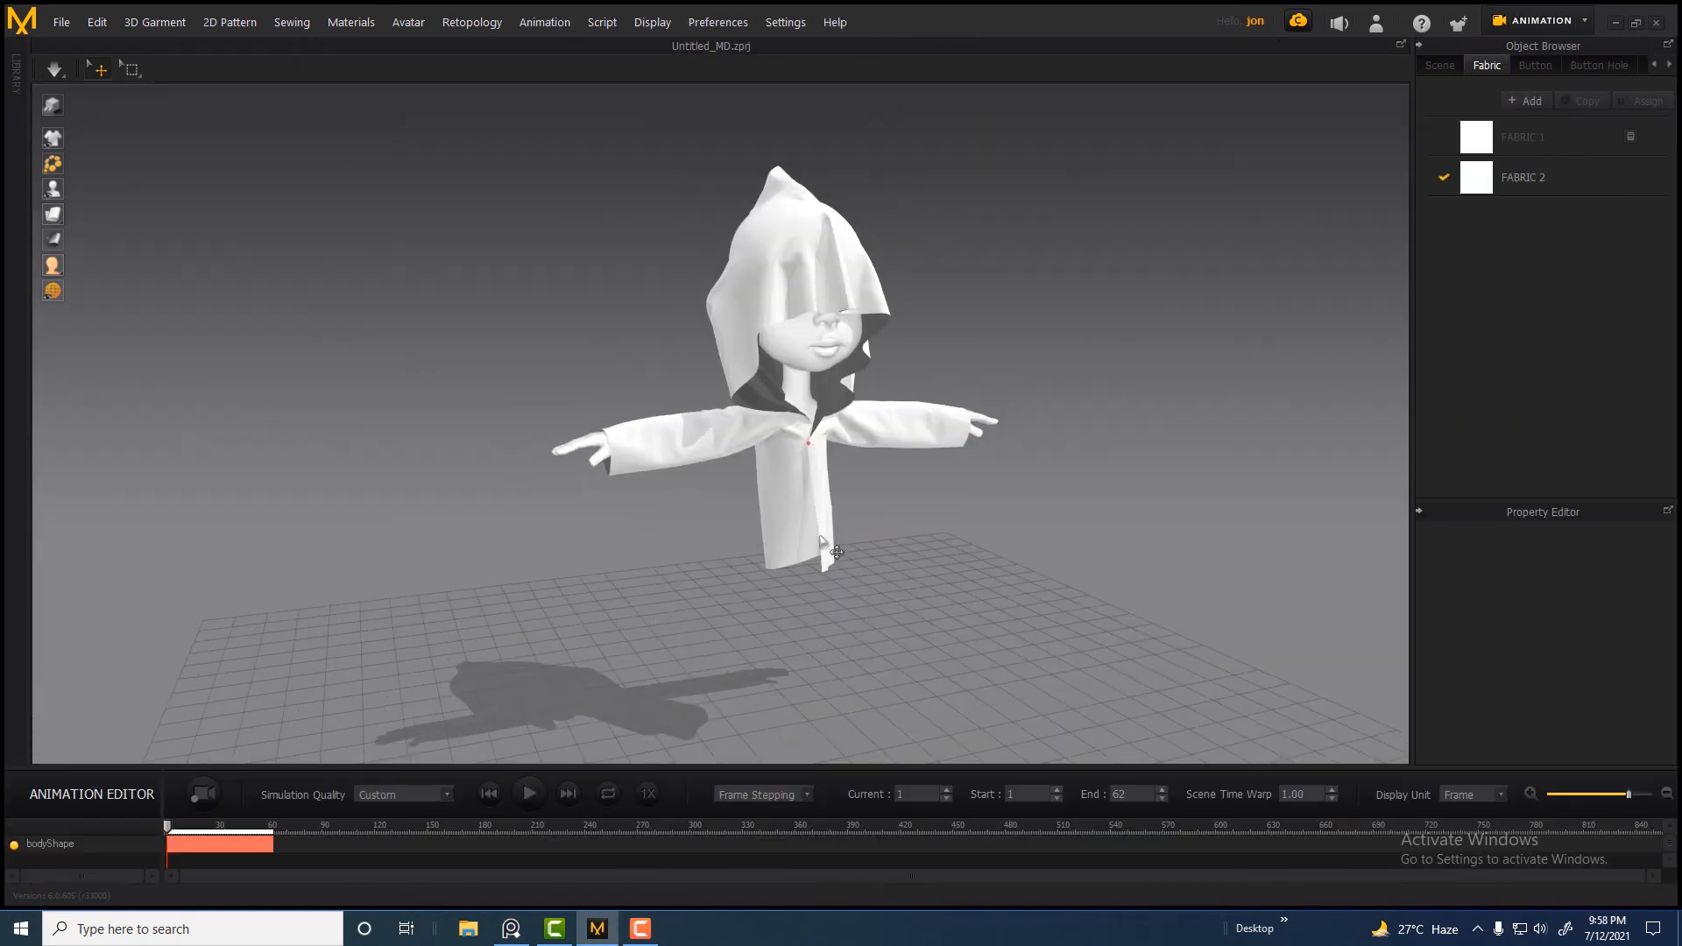
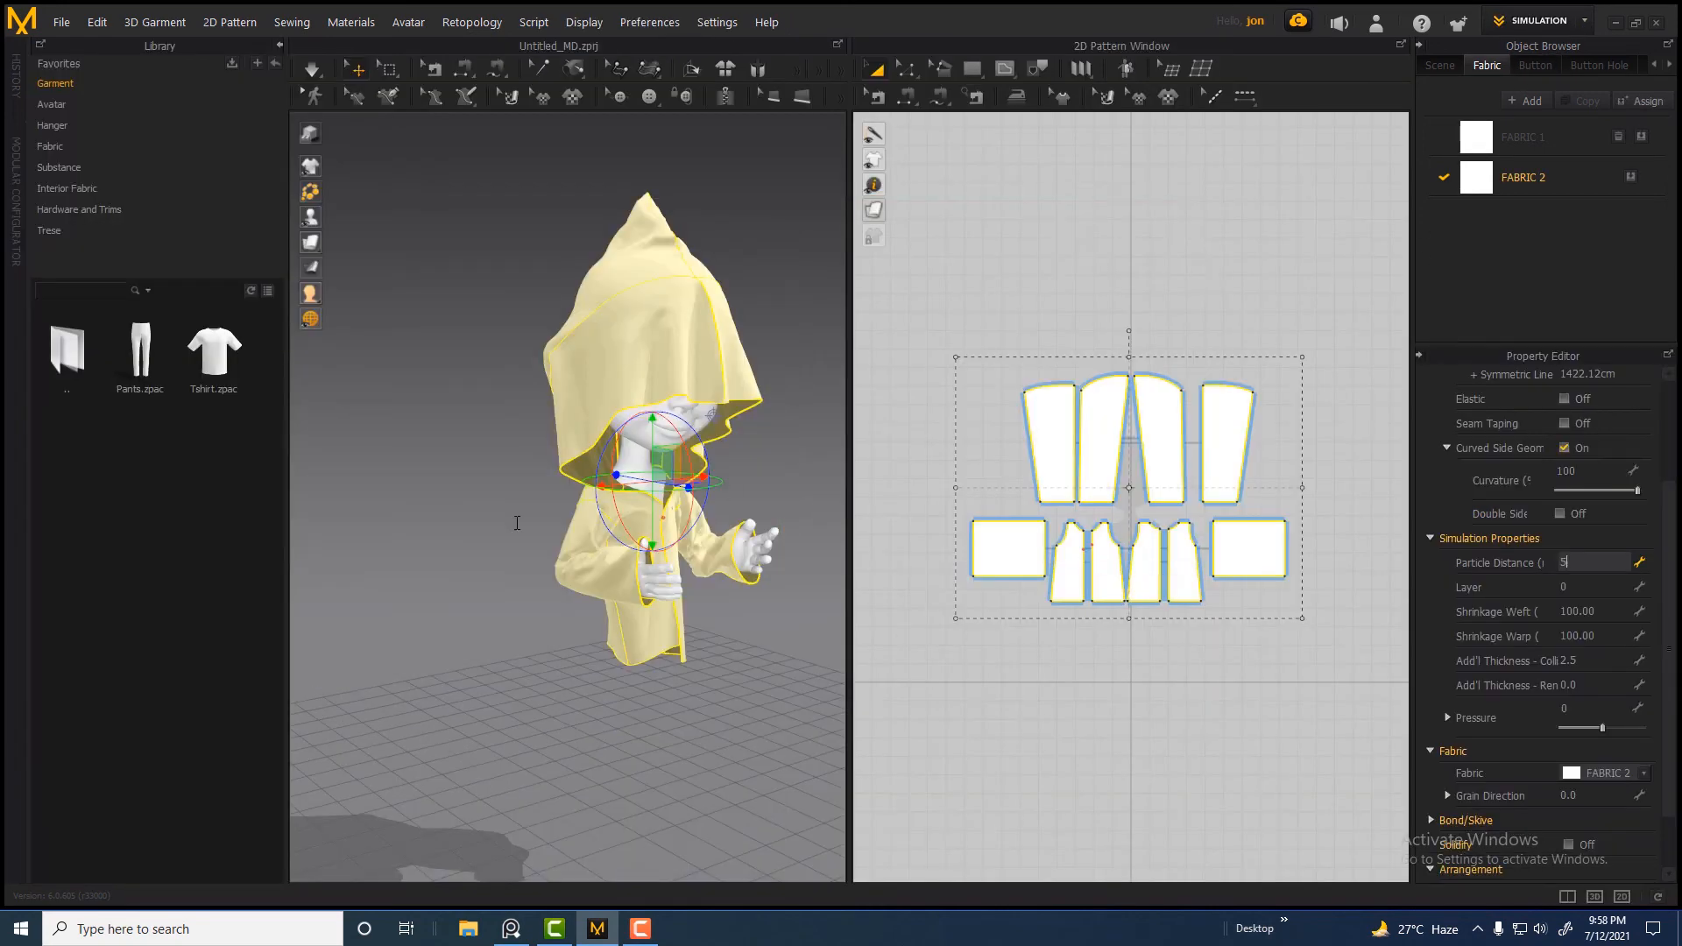
# Set the particle distance of all pieces to 5 mm and simulate, pulling the hood's front edge to adjust its drape
pyautogui.press('Return')
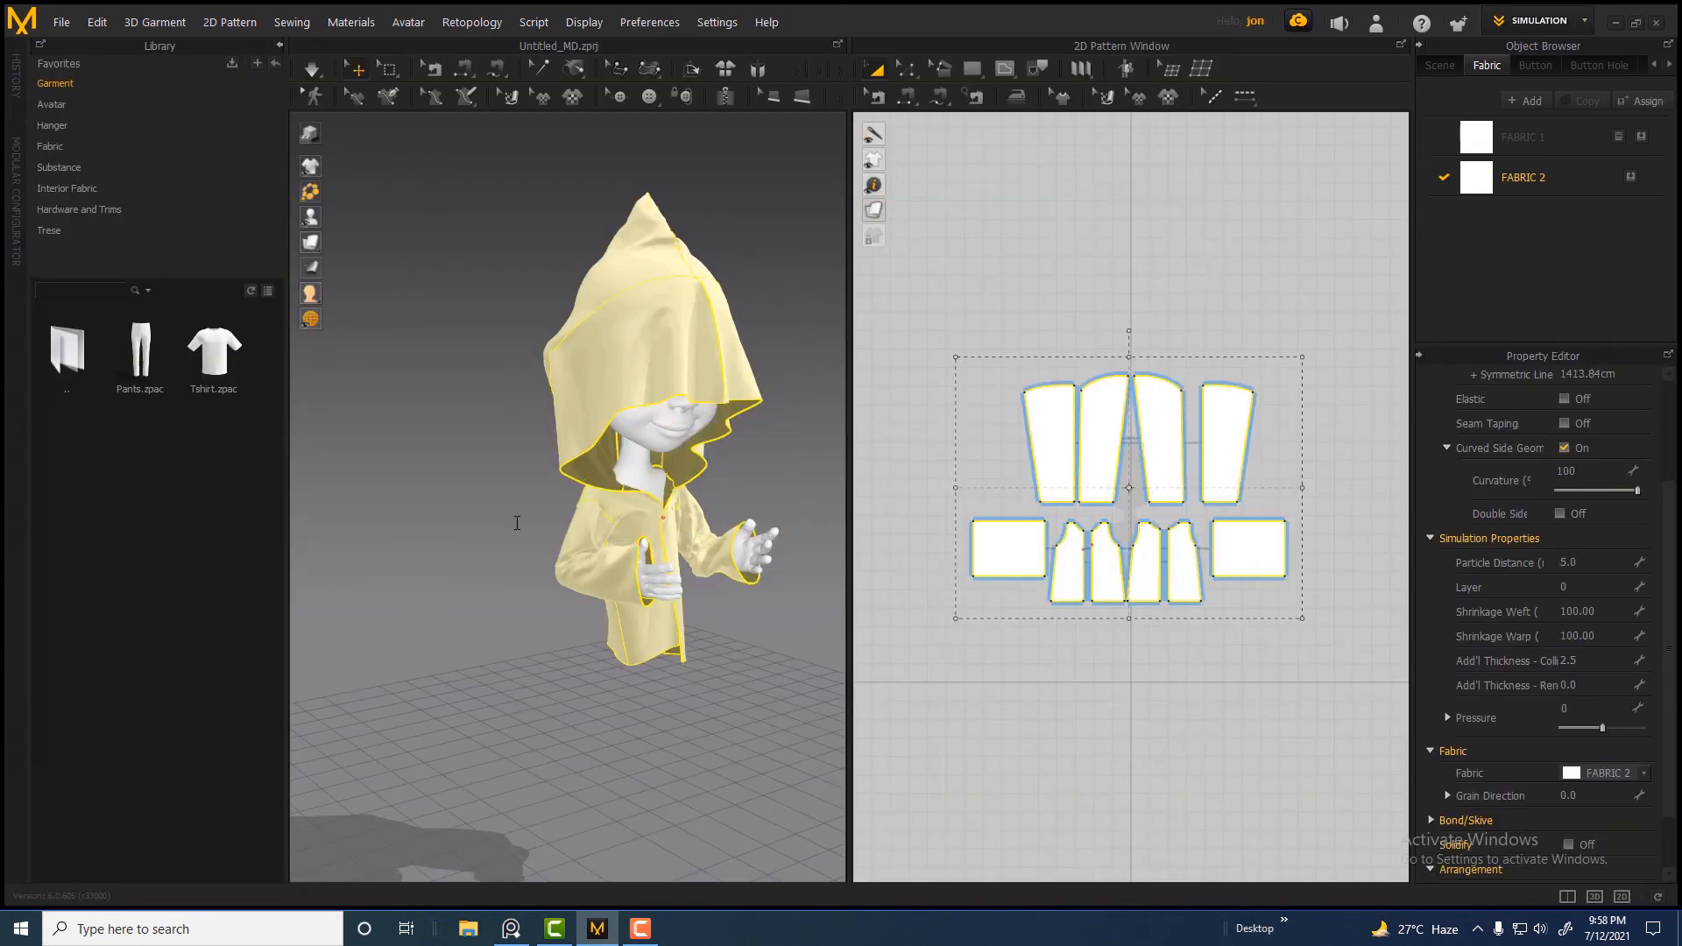
pyautogui.click(311, 70)
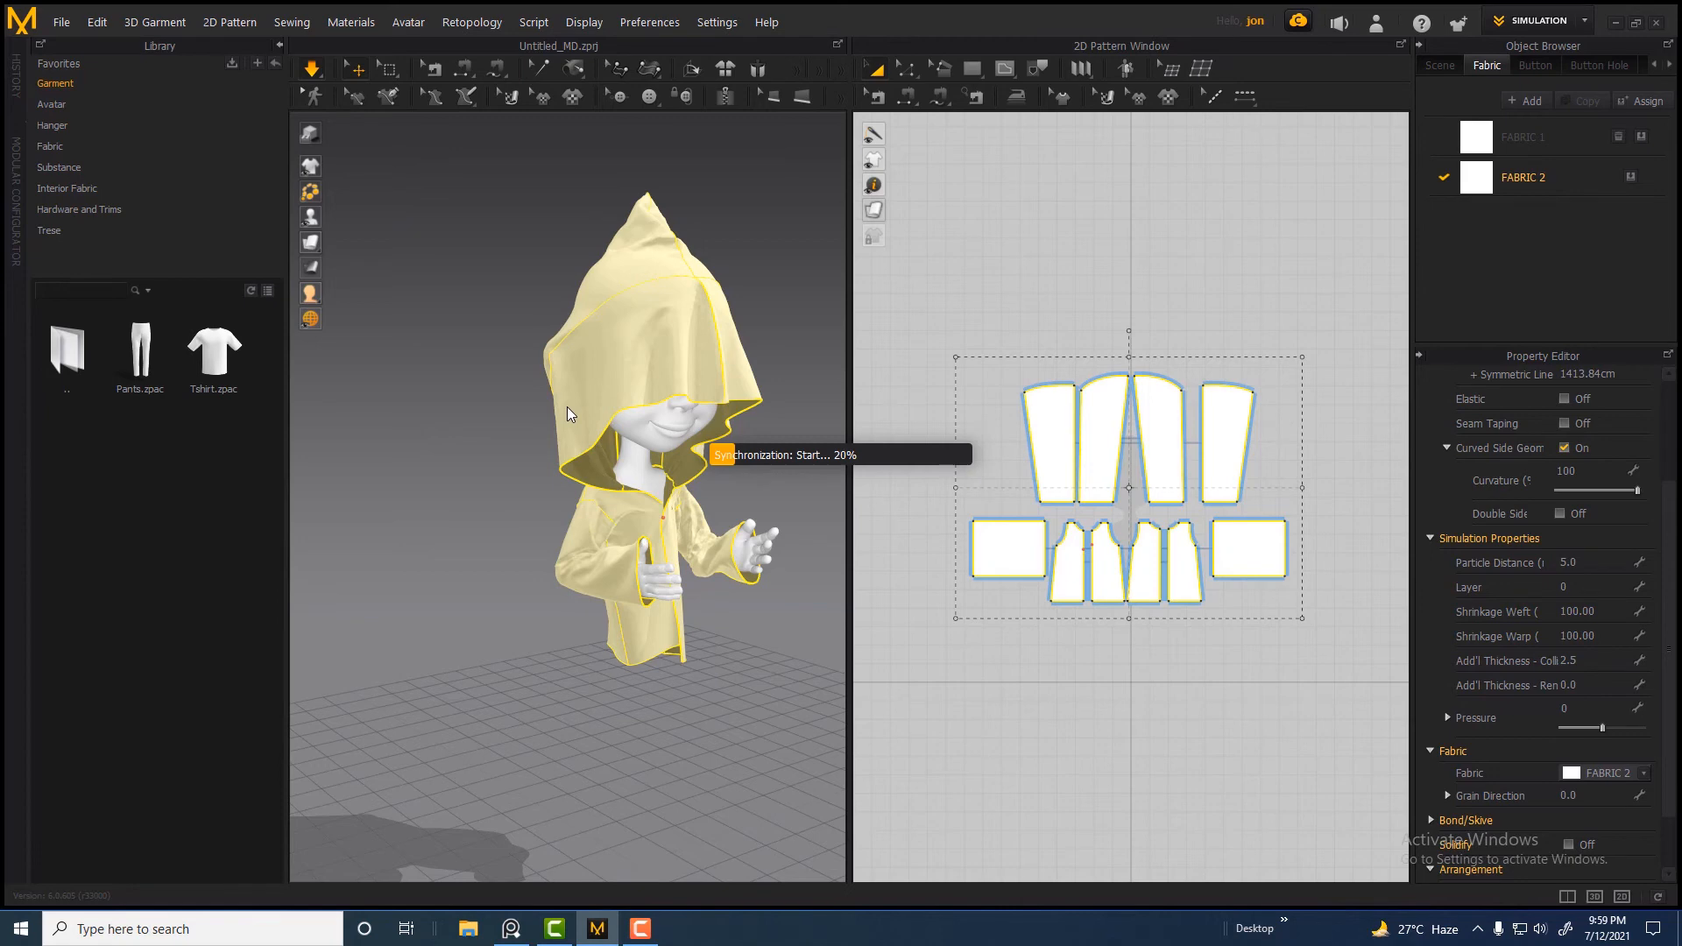
pyautogui.moveTo(527, 409); pyautogui.dragTo(510, 403, button='right')
pyautogui.moveTo(604, 395); pyautogui.dragTo(488, 561)
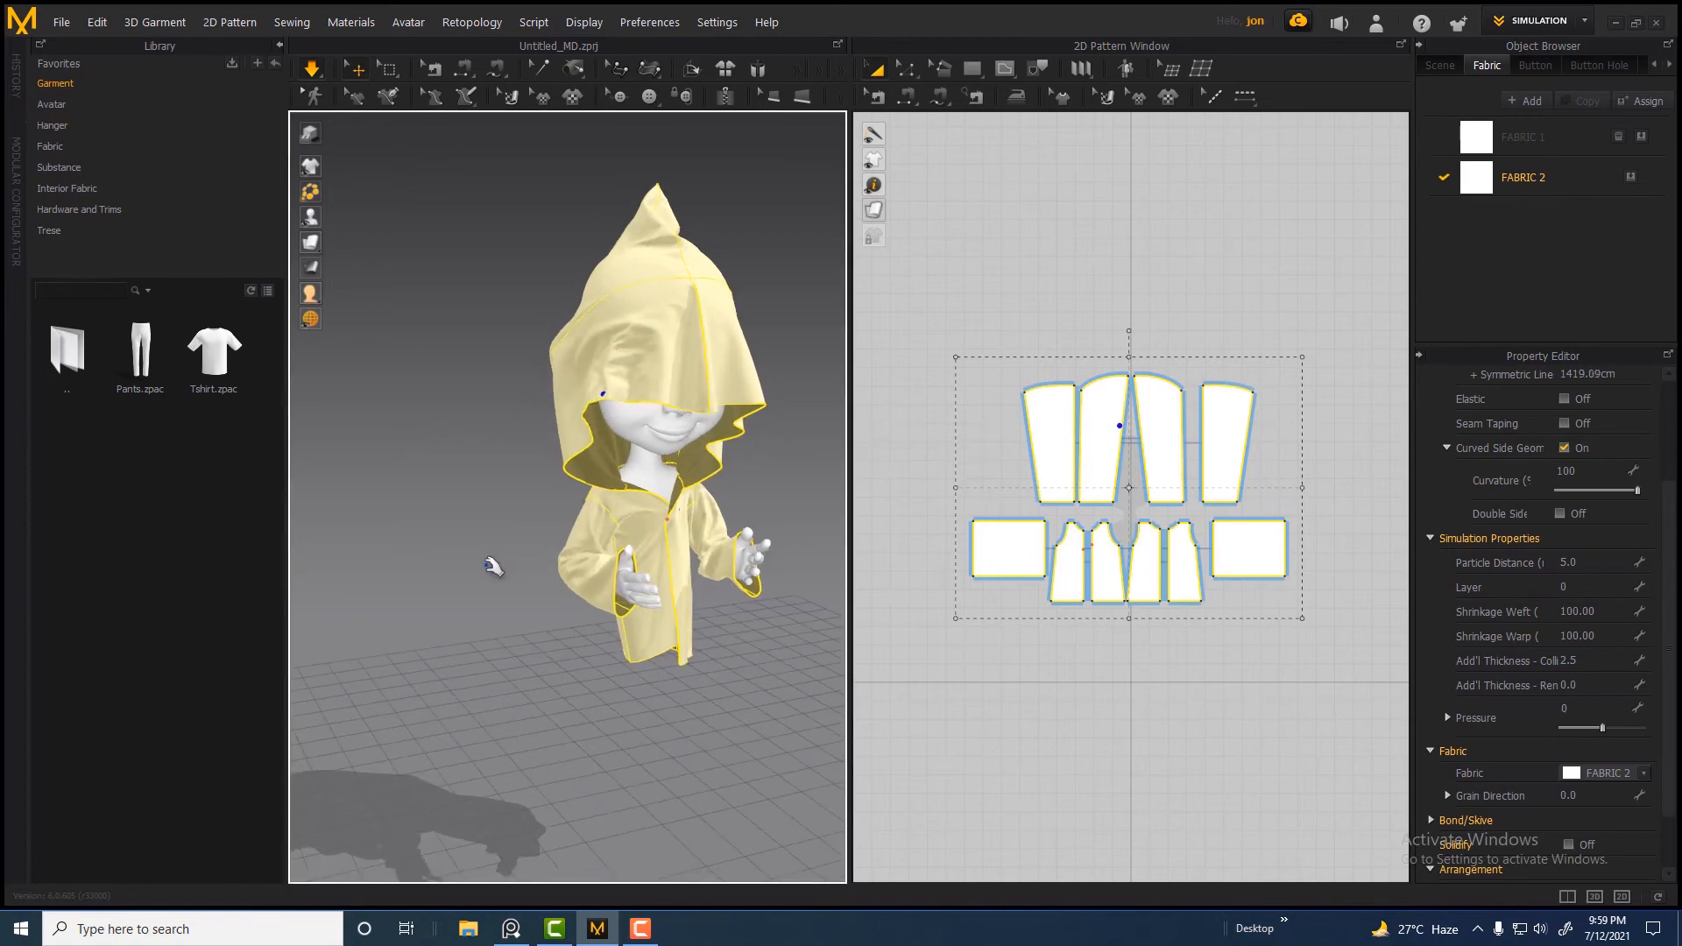
# Pull the jacket's front hem during simulation to adjust its drape, stop the simulation and clear the selection
pyautogui.moveTo(517, 579); pyautogui.dragTo(477, 545, button='right')
pyautogui.scroll(3, 476, 560)
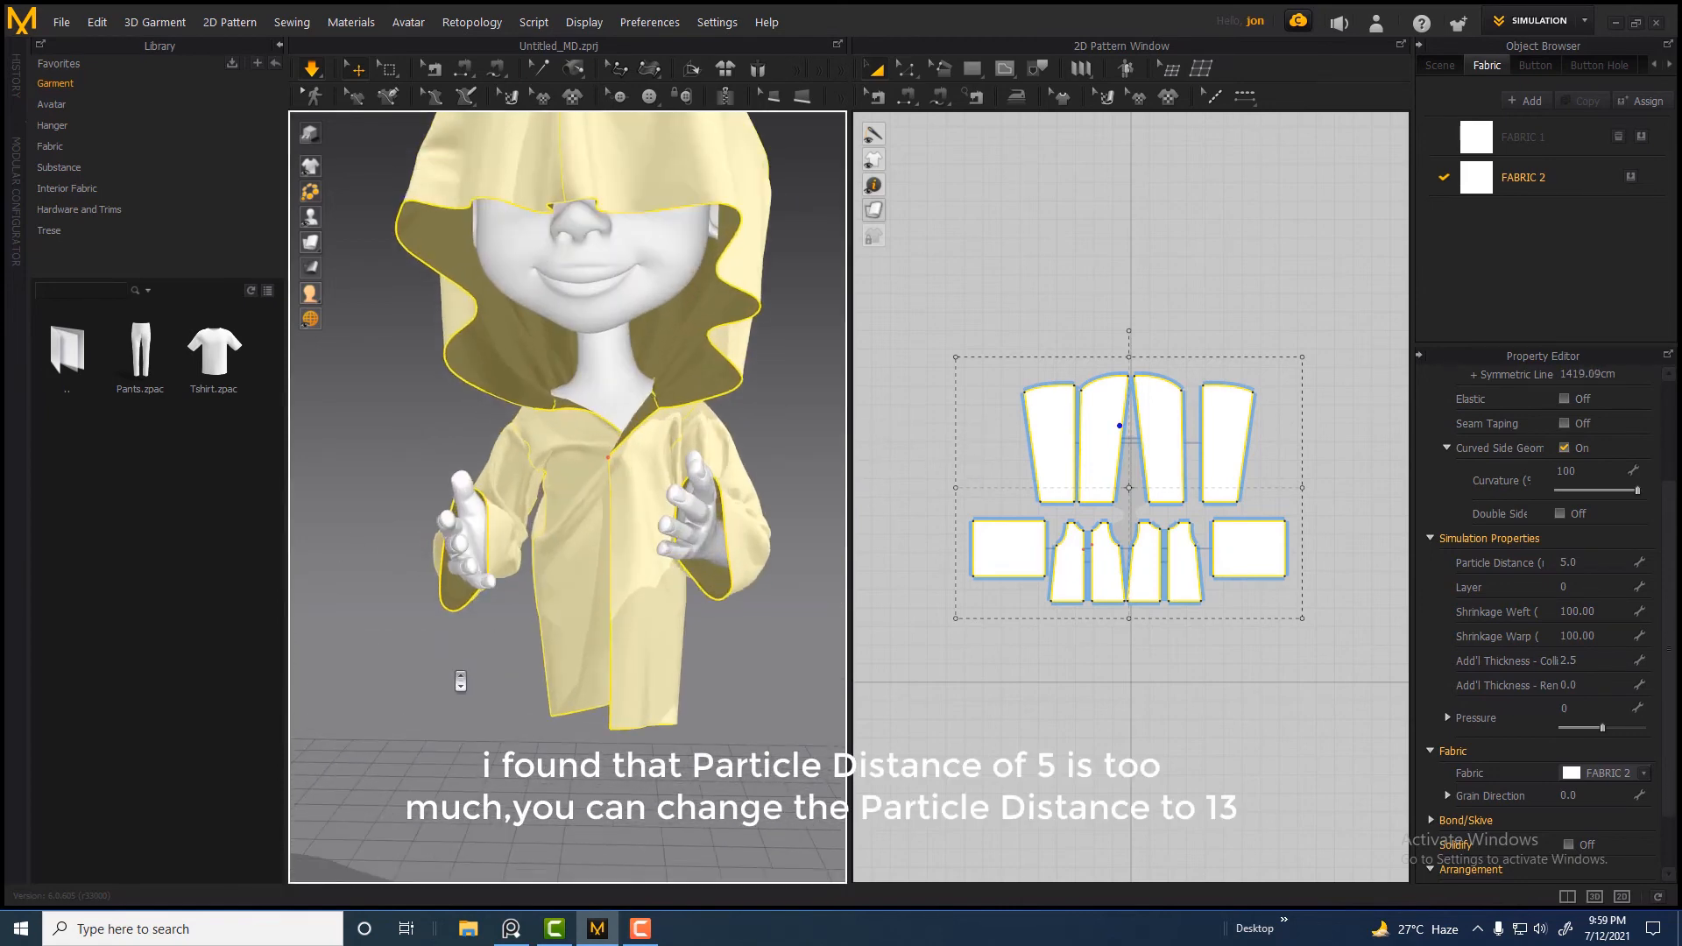
pyautogui.moveTo(550, 705); pyautogui.dragTo(555, 740)
pyautogui.moveTo(556, 713); pyautogui.dragTo(592, 675, button='right')
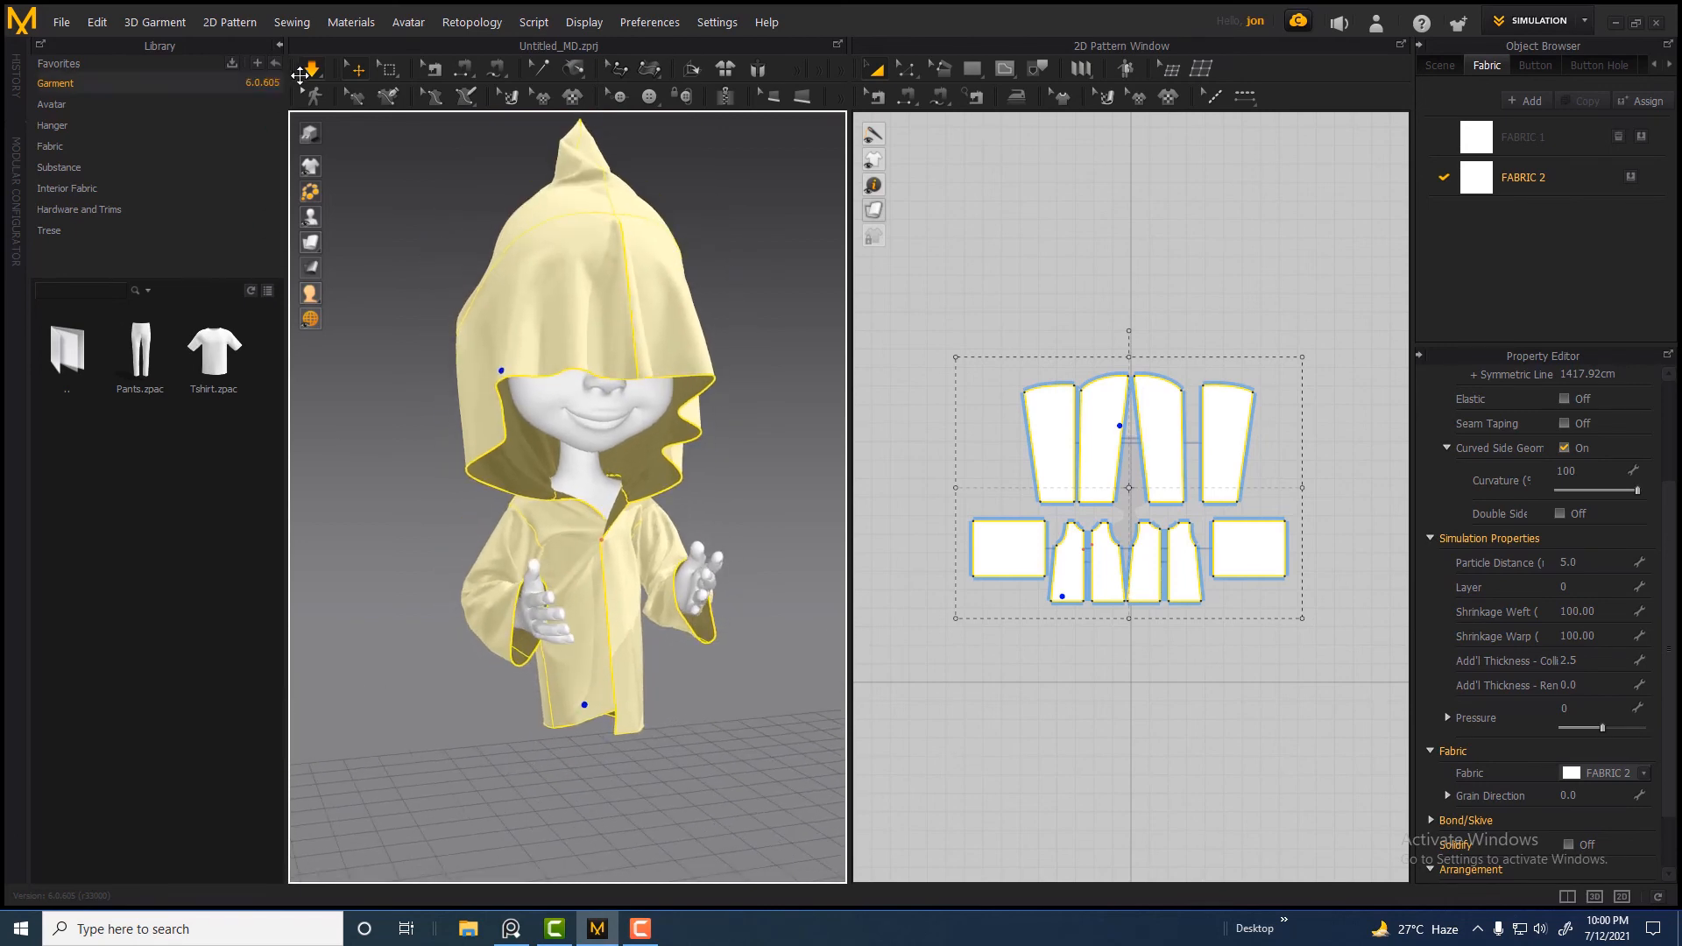
pyautogui.click(310, 70)
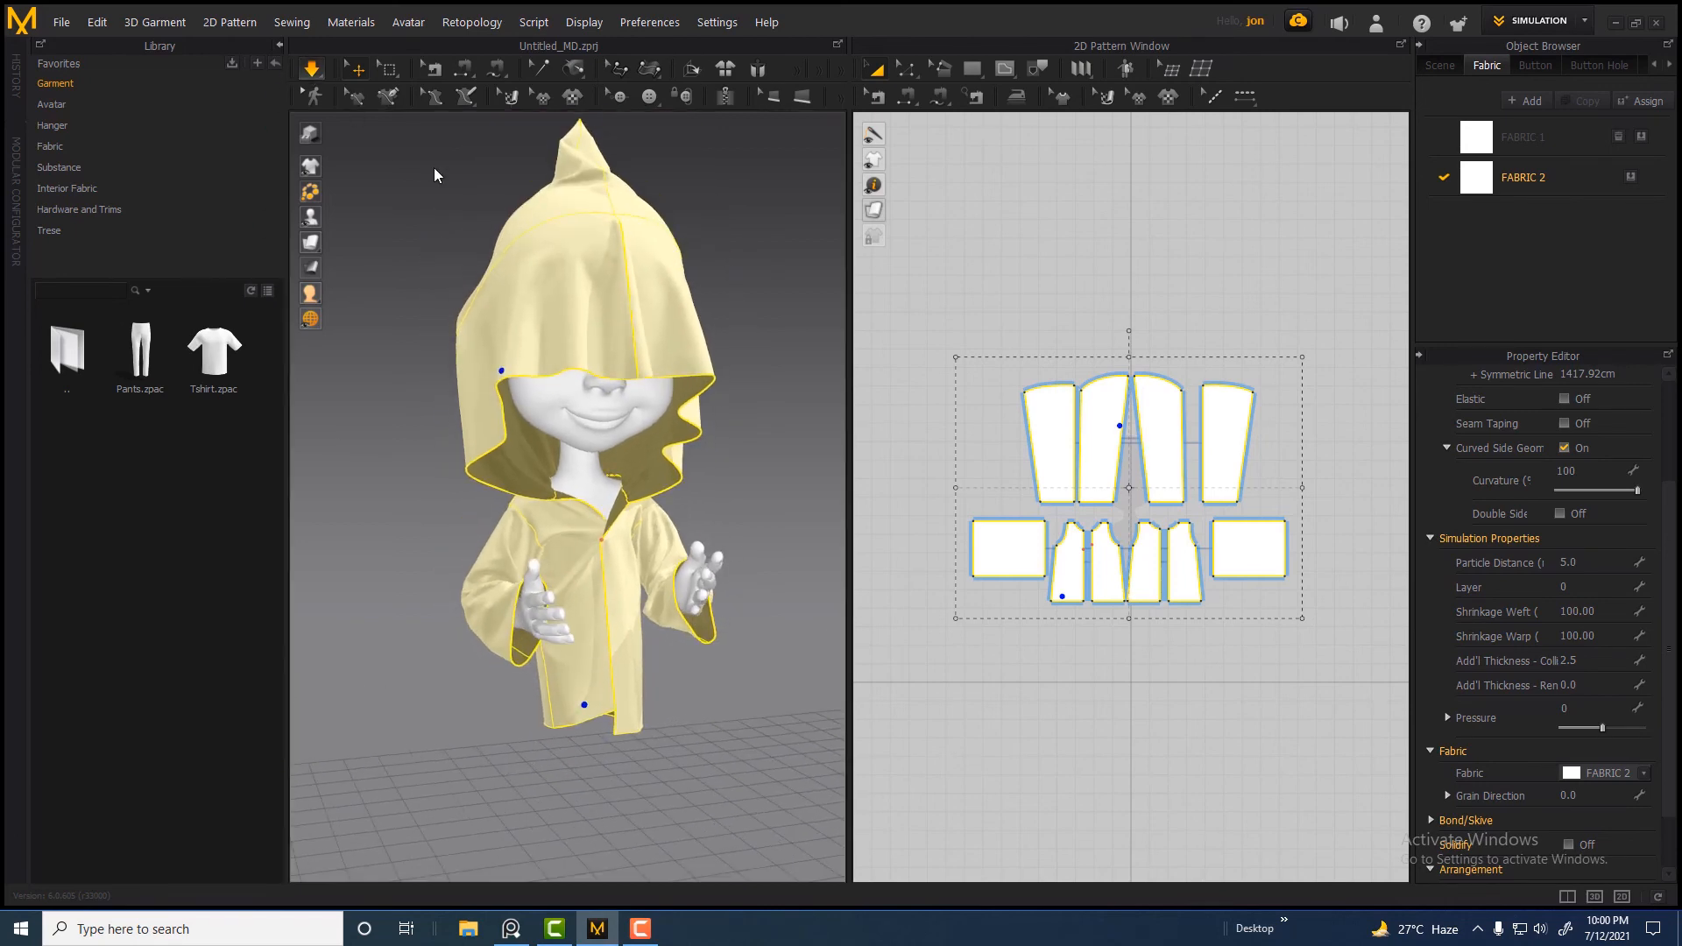
pyautogui.click(391, 226)
pyautogui.click(392, 226)
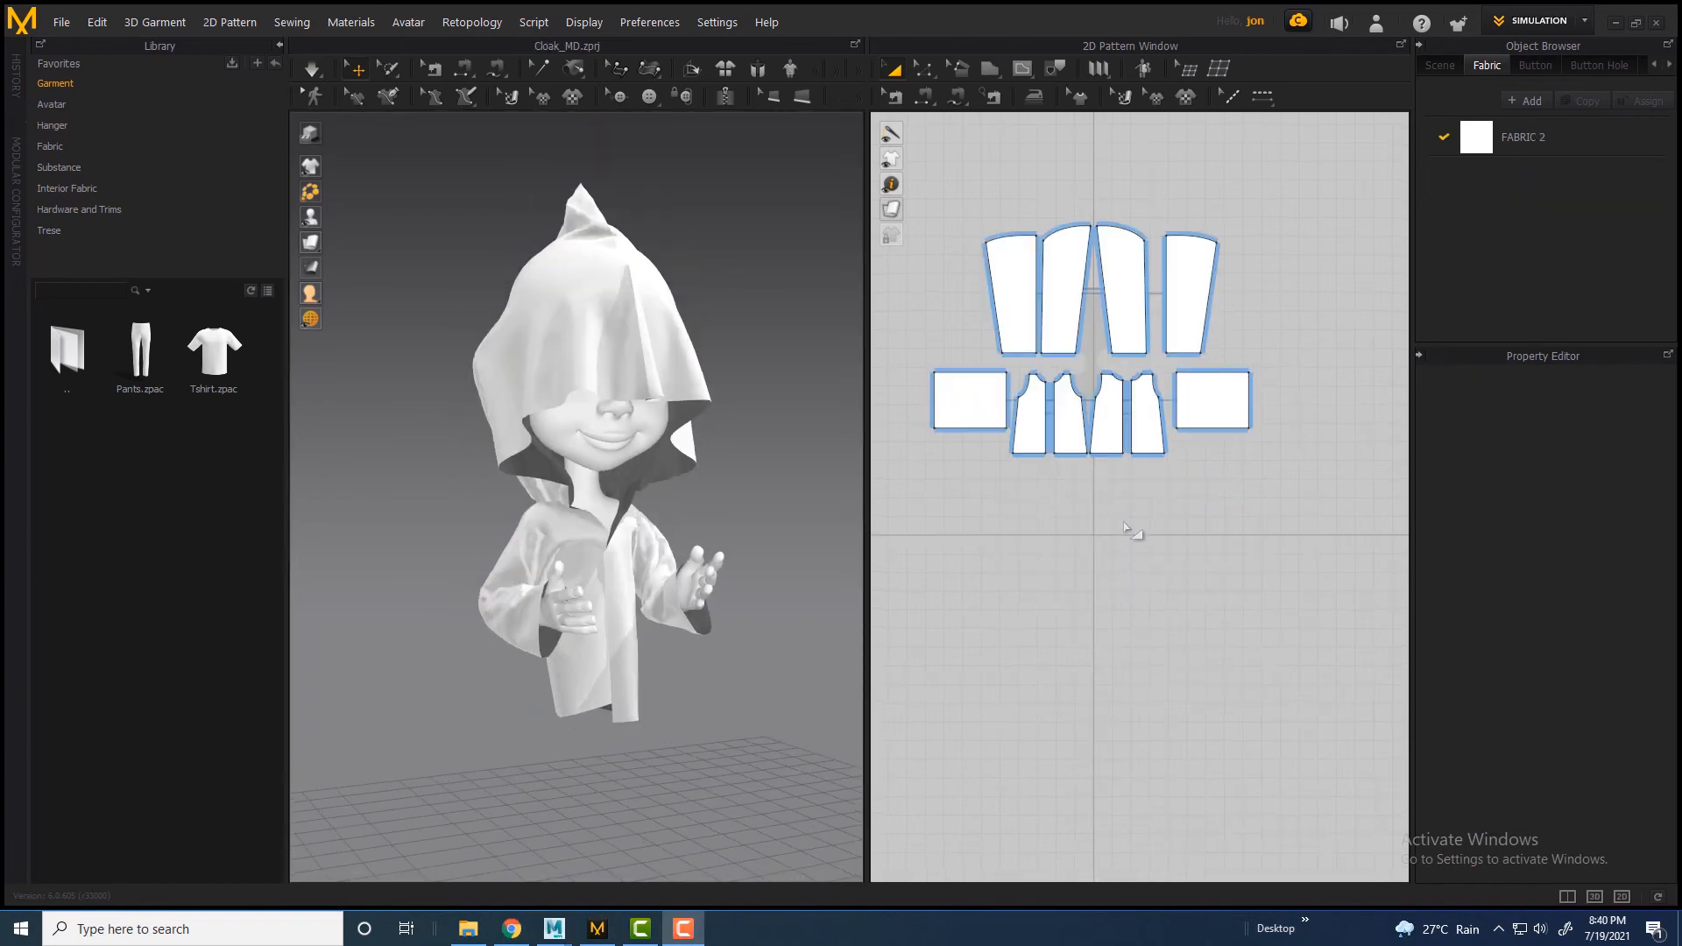
# Draw a rectangular pattern piece about 71 by 37 cm below the jacket's pattern pieces
pyautogui.scroll(1, 1130, 529)
pyautogui.scroll(-2, 1201, 571)
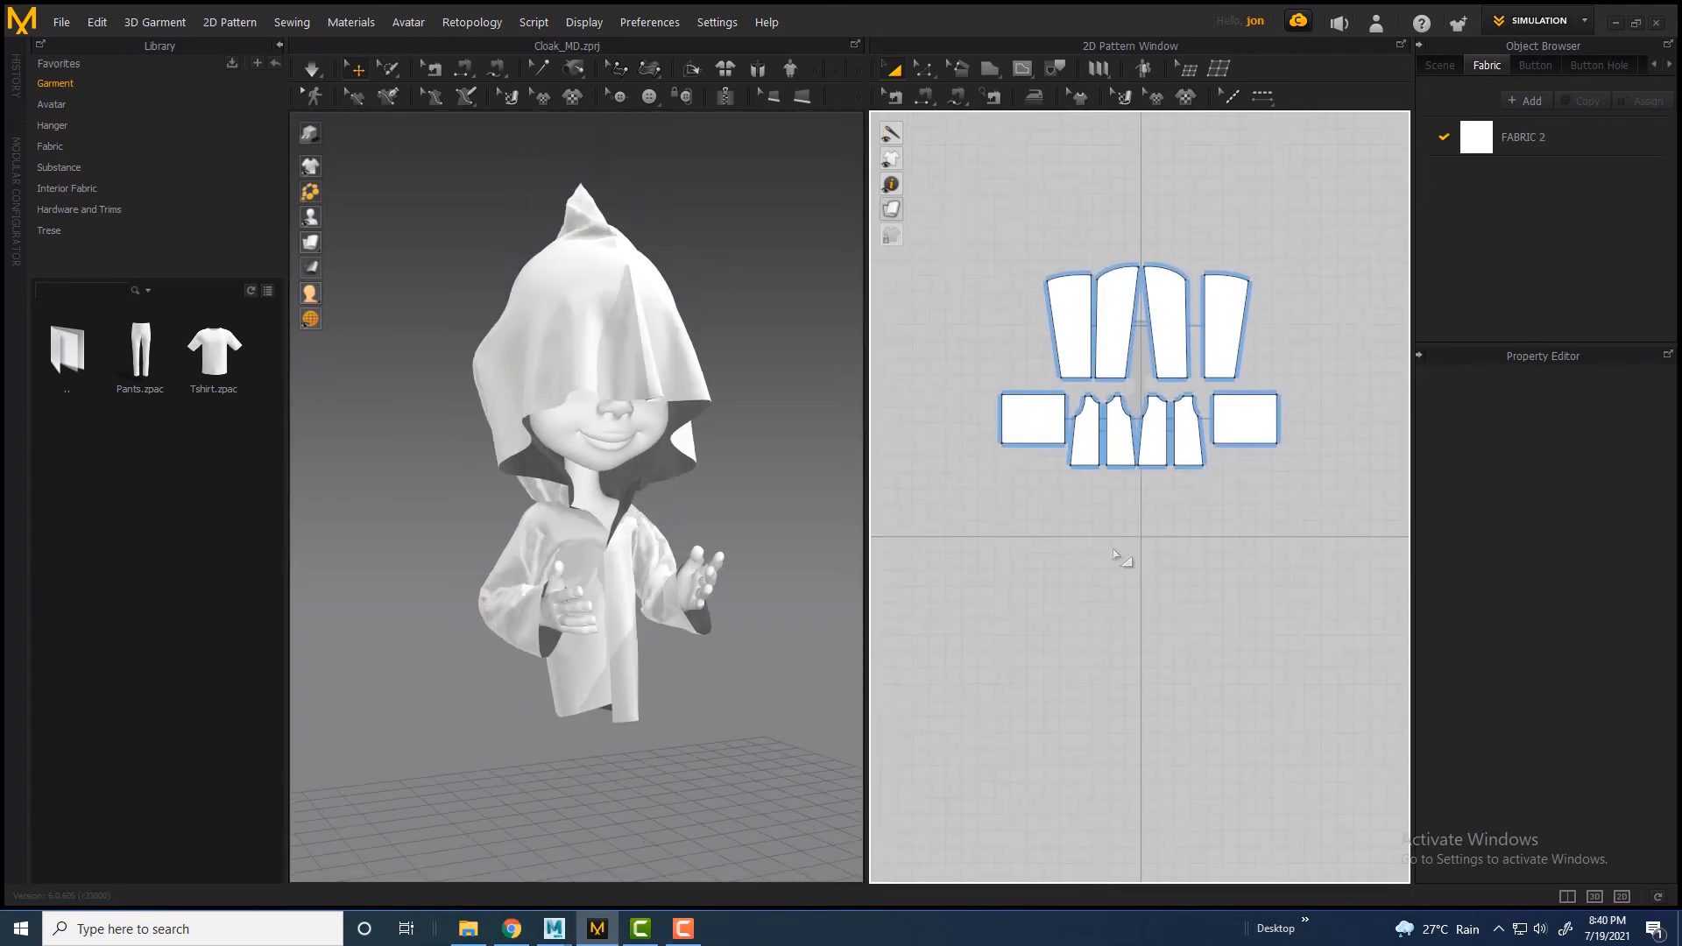
pyautogui.scroll(1, 1116, 555)
pyautogui.click(990, 70)
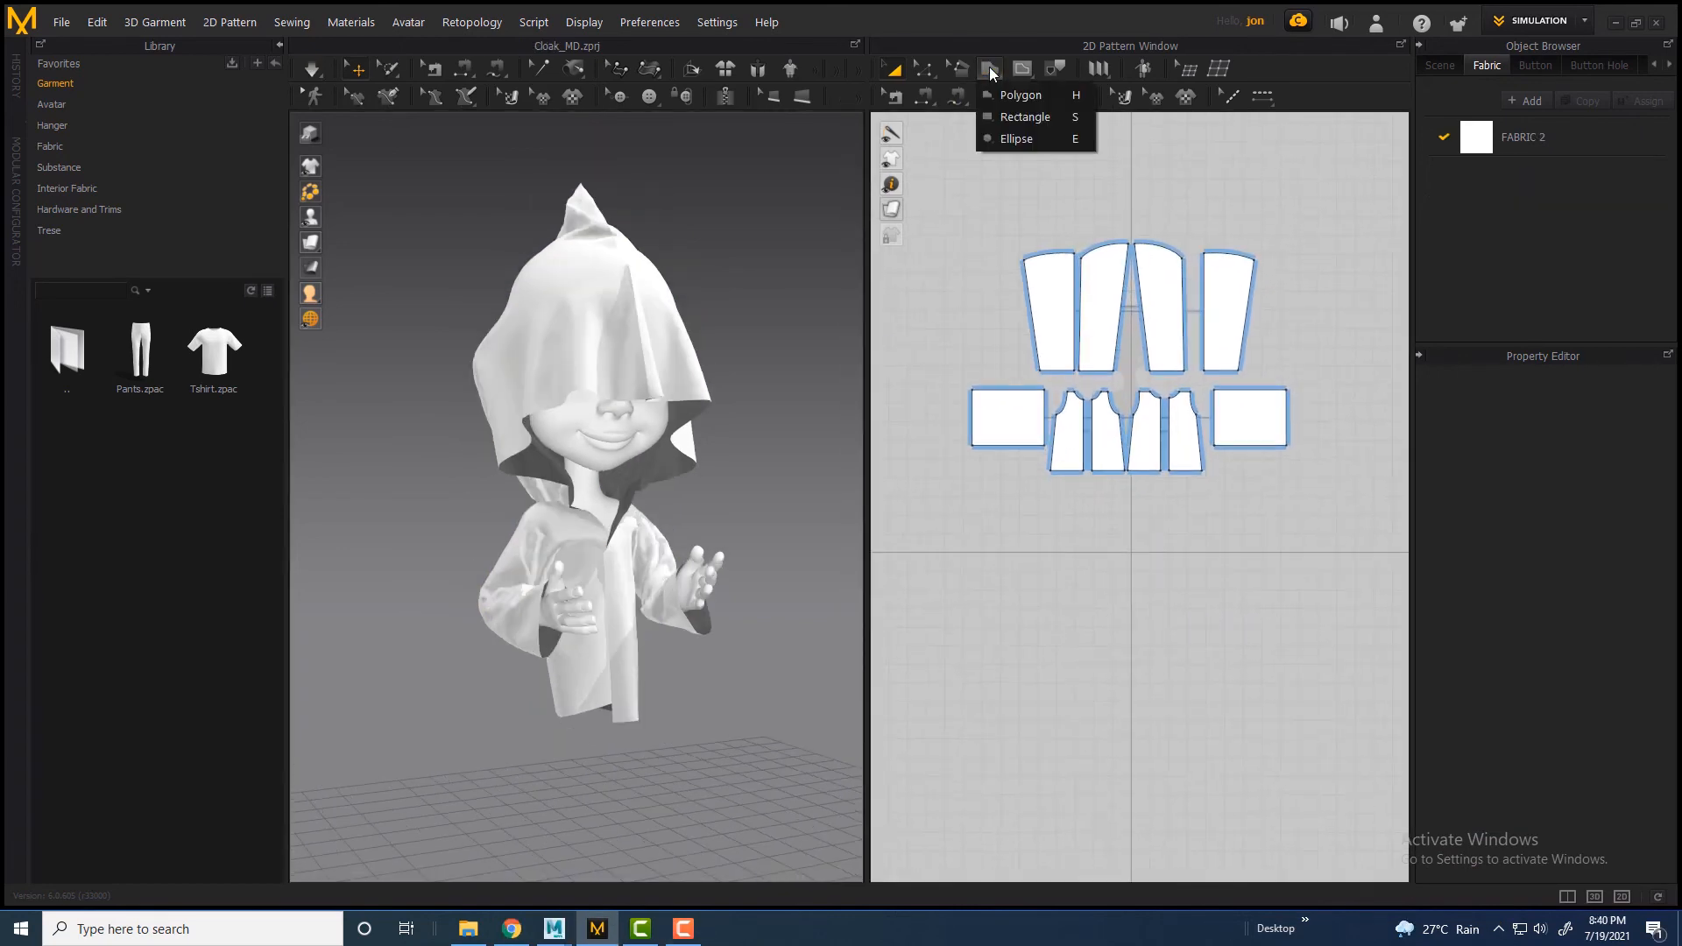
pyautogui.click(1028, 114)
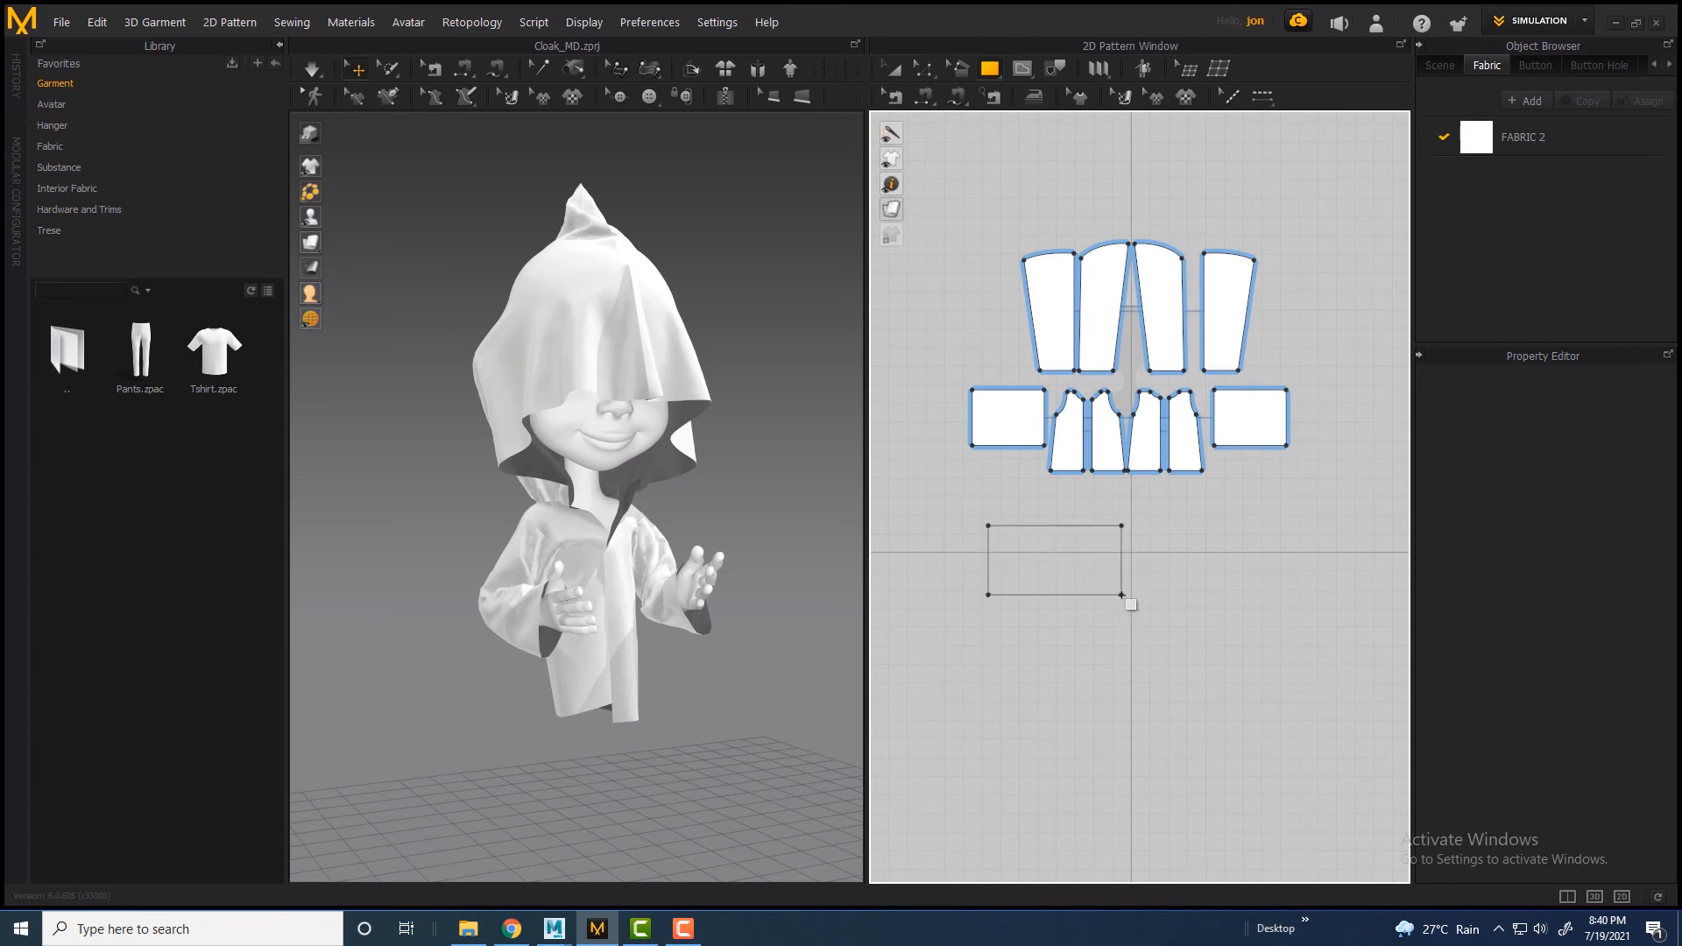
pyautogui.moveTo(1121, 595); pyautogui.dragTo(1121, 595)
# Raise the new rectangle in 3D to neck height and place it in front of the avatar
pyautogui.scroll(-5, 515, 558)
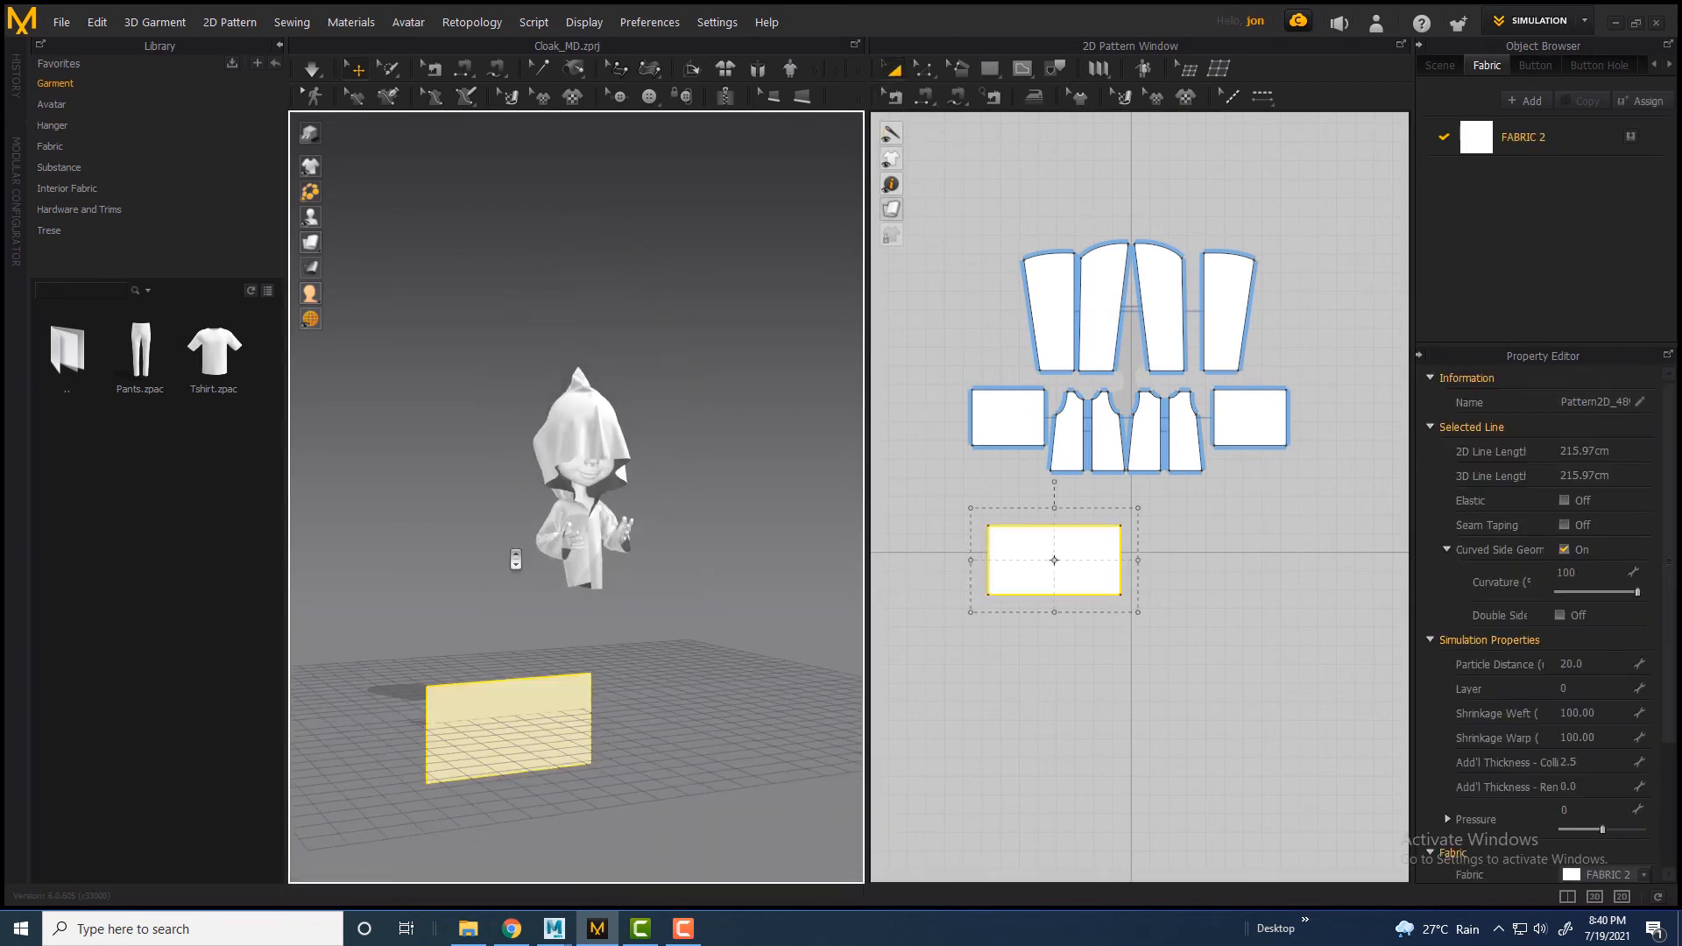
pyautogui.click(1047, 575)
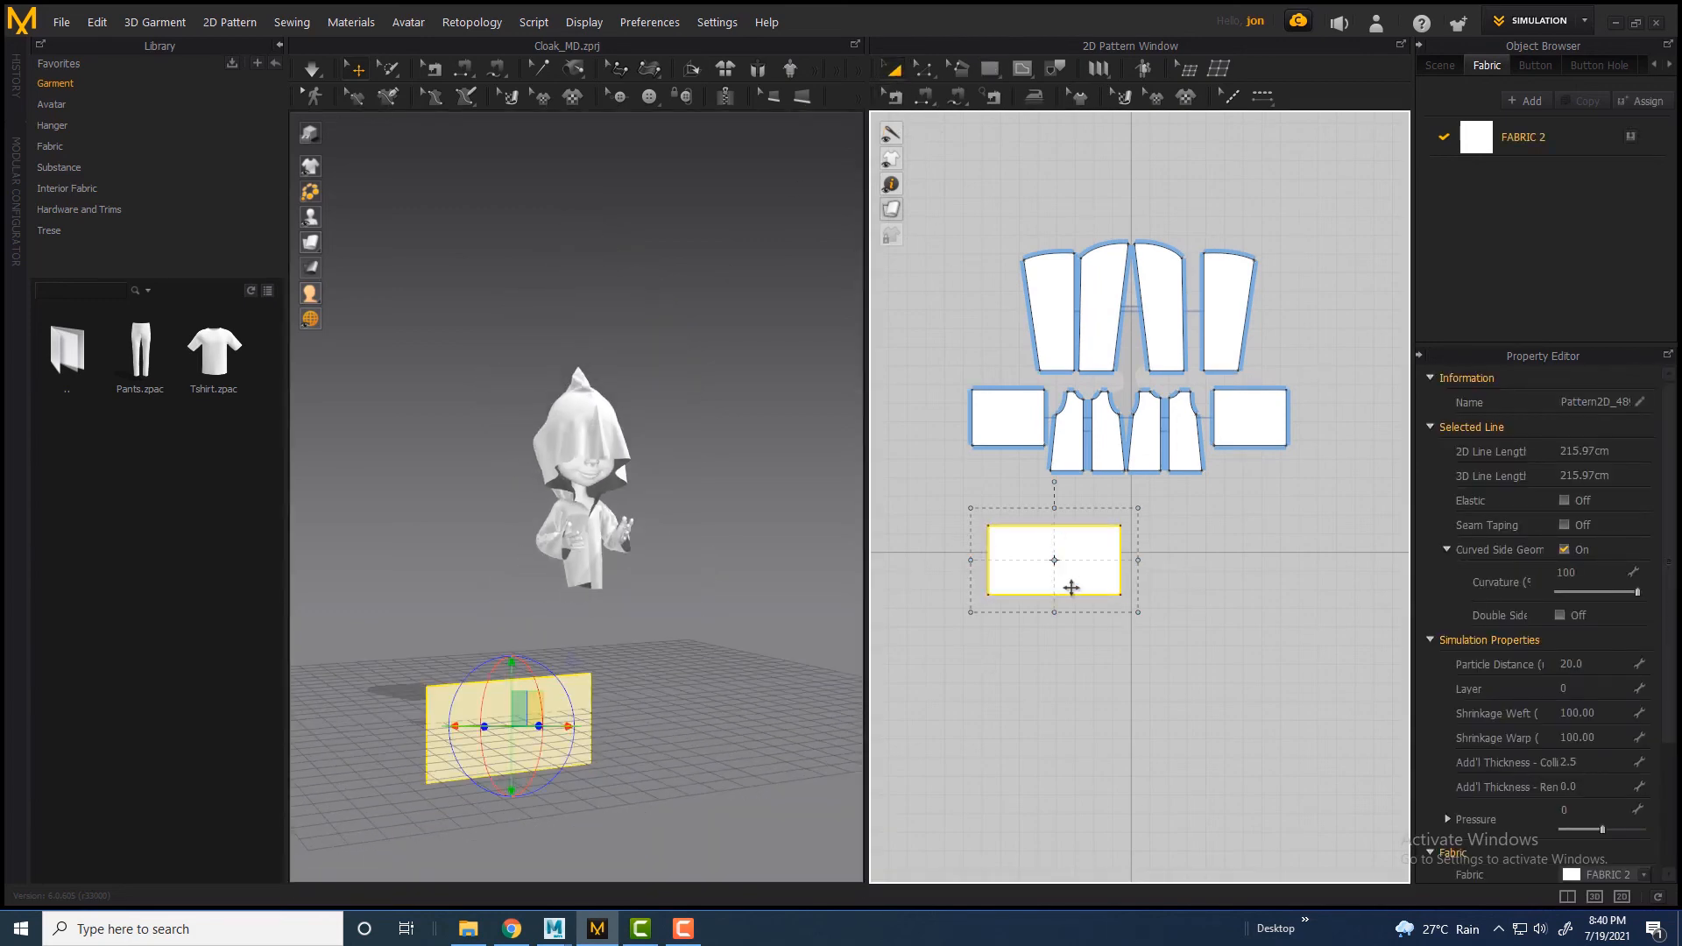
pyautogui.moveTo(509, 678); pyautogui.dragTo(509, 504)
pyautogui.moveTo(509, 504); pyautogui.dragTo(618, 525, button='right')
pyautogui.moveTo(412, 585); pyautogui.dragTo(490, 586)
pyautogui.moveTo(491, 586); pyautogui.dragTo(380, 613, button='right')
pyautogui.scroll(3, 1085, 544)
# Reduce the rectangle's height to about 26.5 cm and narrow its width by moving its edges
pyautogui.press('z')
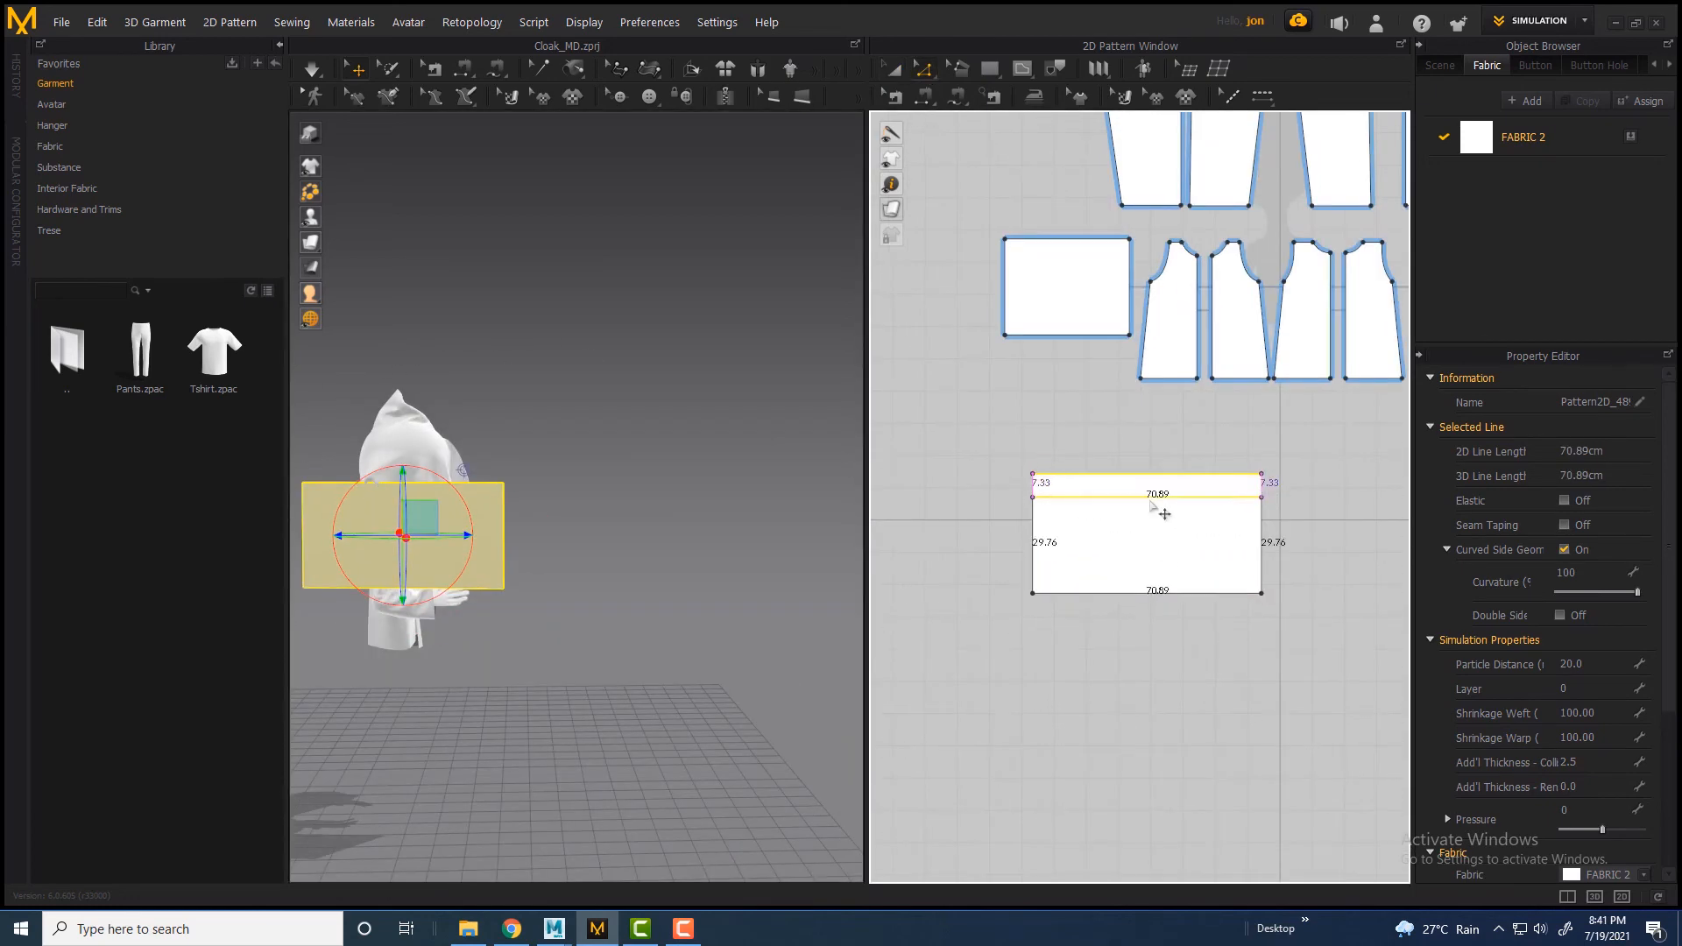
pyautogui.click(1158, 592)
pyautogui.moveTo(1149, 584); pyautogui.dragTo(1149, 582)
pyautogui.moveTo(1032, 557); pyautogui.dragTo(1082, 557)
# Duplicate the rectangle and place the copy beside the original in the 2D pattern layout
pyautogui.click(892, 67)
pyautogui.click(1155, 554)
pyautogui.moveTo(535, 605); pyautogui.dragTo(447, 605, button='right')
pyautogui.scroll(-3, 1069, 582)
pyautogui.moveTo(1187, 627); pyautogui.dragTo(1048, 535, button='middle')
pyautogui.hotkey('ctrl', 'v')
pyautogui.click(1134, 492)
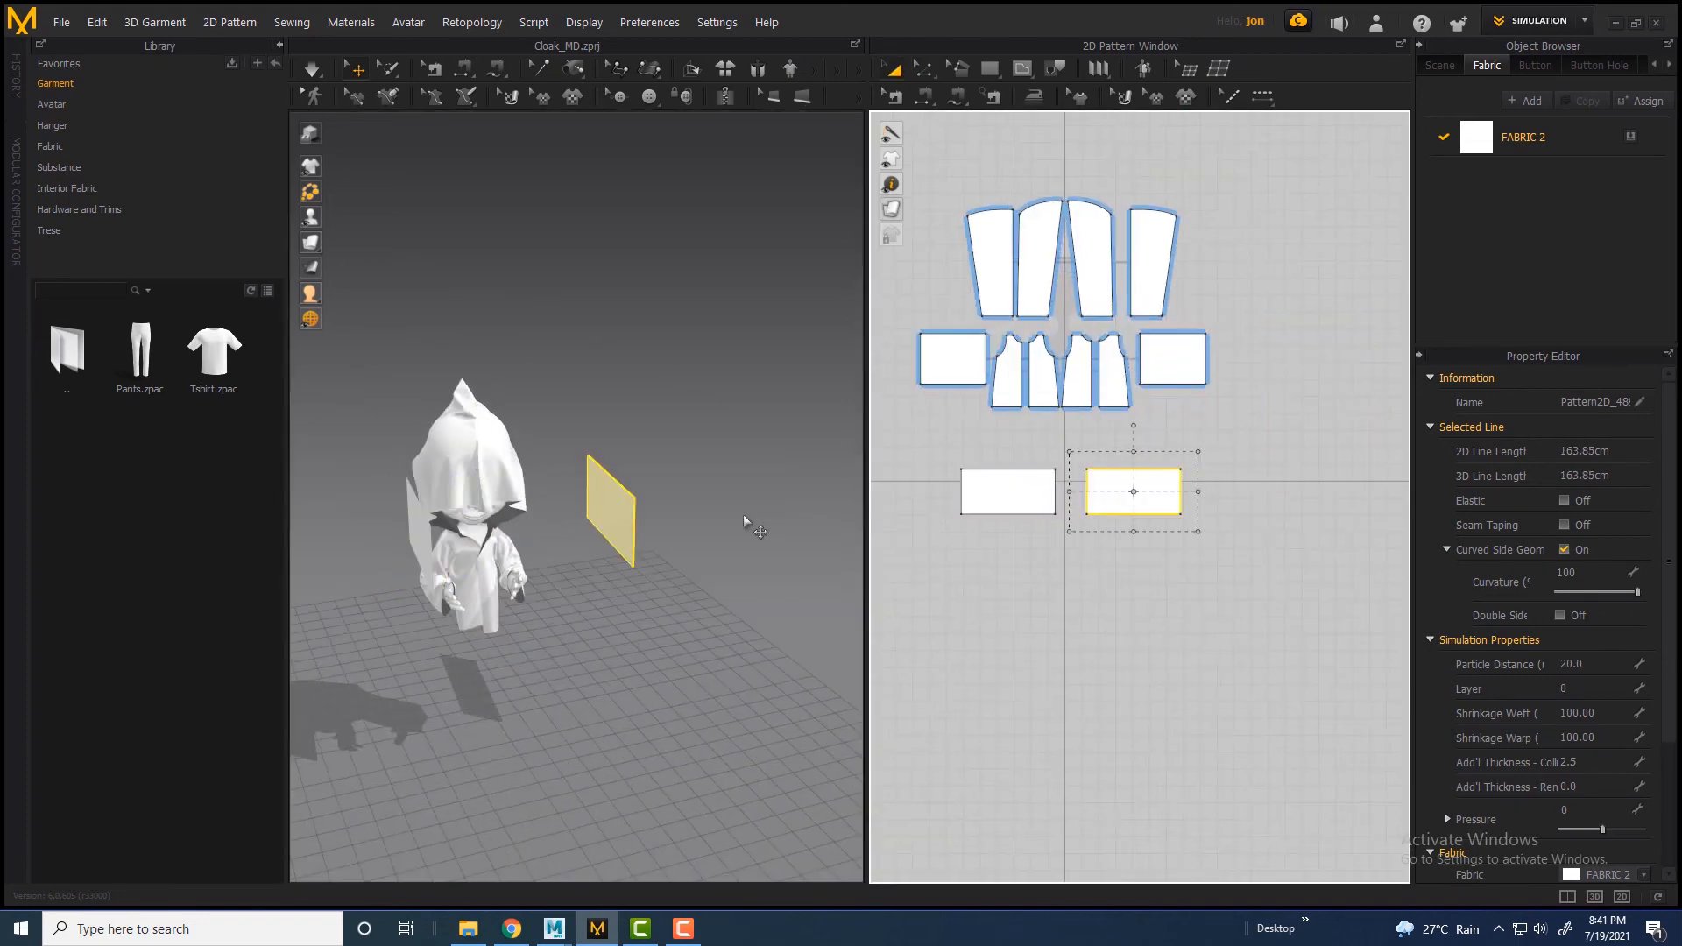
# Move the copied rectangle in 3D so it stands close behind the avatar's neck
pyautogui.click(613, 513)
pyautogui.moveTo(613, 517); pyautogui.dragTo(561, 630, button='right')
pyautogui.moveTo(627, 485); pyautogui.dragTo(550, 481)
pyautogui.moveTo(550, 481); pyautogui.dragTo(526, 377, button='right')
pyautogui.scroll(4, 525, 438)
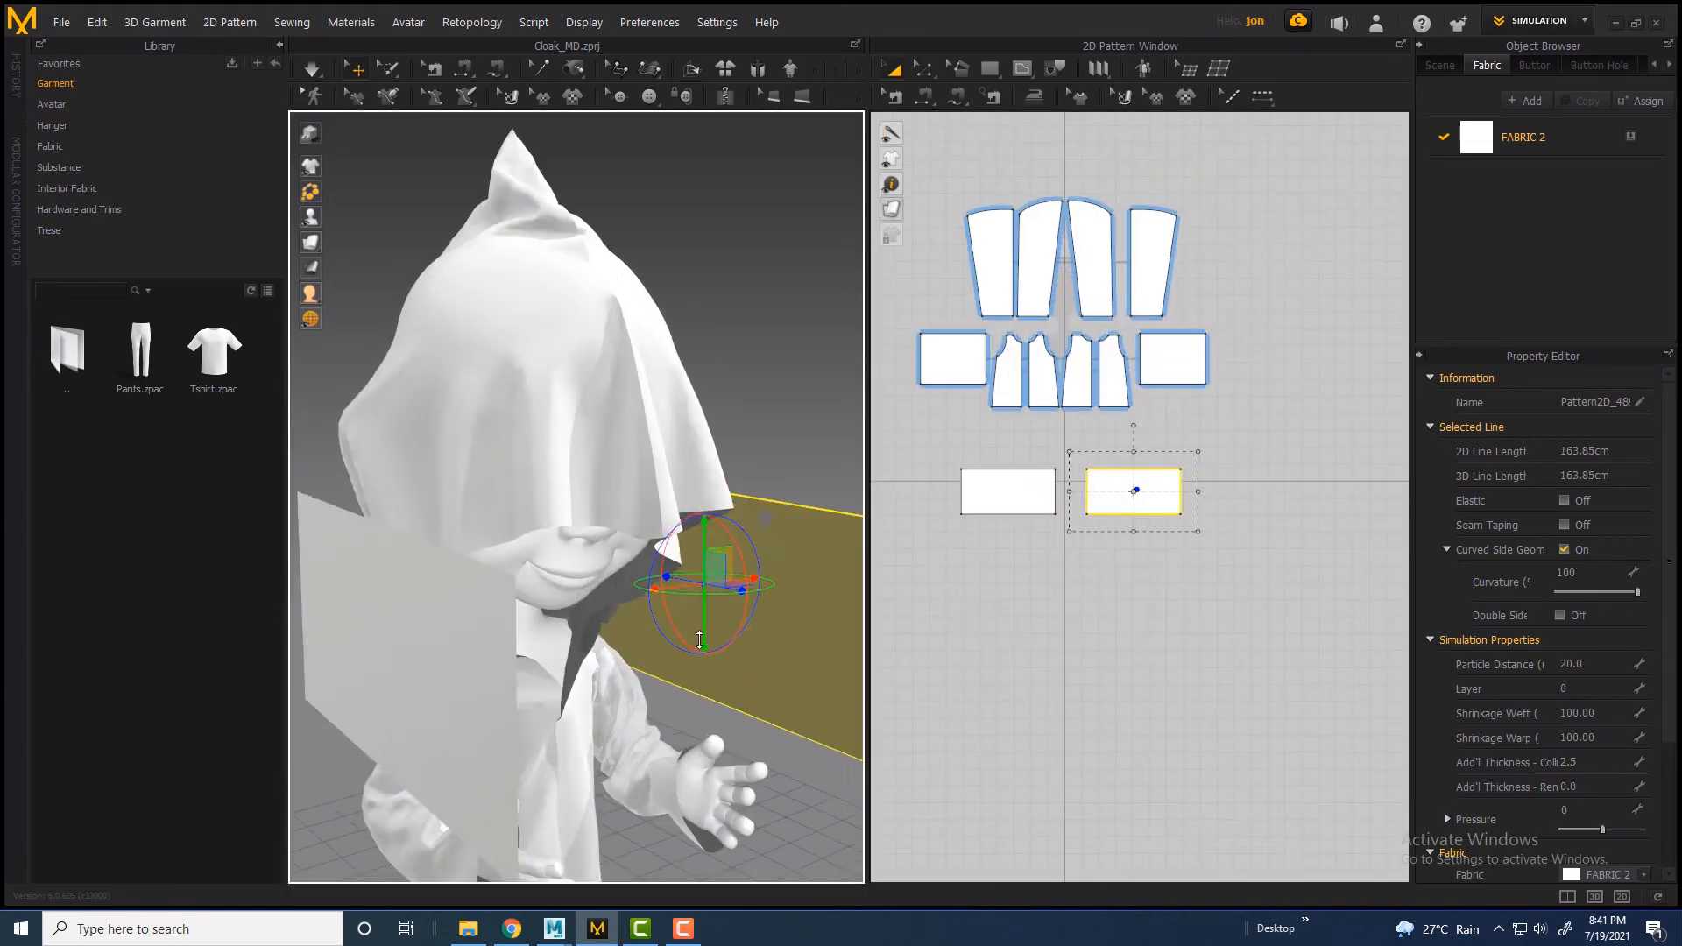
pyautogui.scroll(-2, 525, 438)
# Sew the side edges of the front and back rectangles together on both sides of the avatar
pyautogui.click(462, 68)
pyautogui.click(484, 491)
pyautogui.click(691, 487)
pyautogui.click(779, 504)
pyautogui.moveTo(692, 490); pyautogui.dragTo(623, 458, button='right')
pyautogui.scroll(-5, 623, 459)
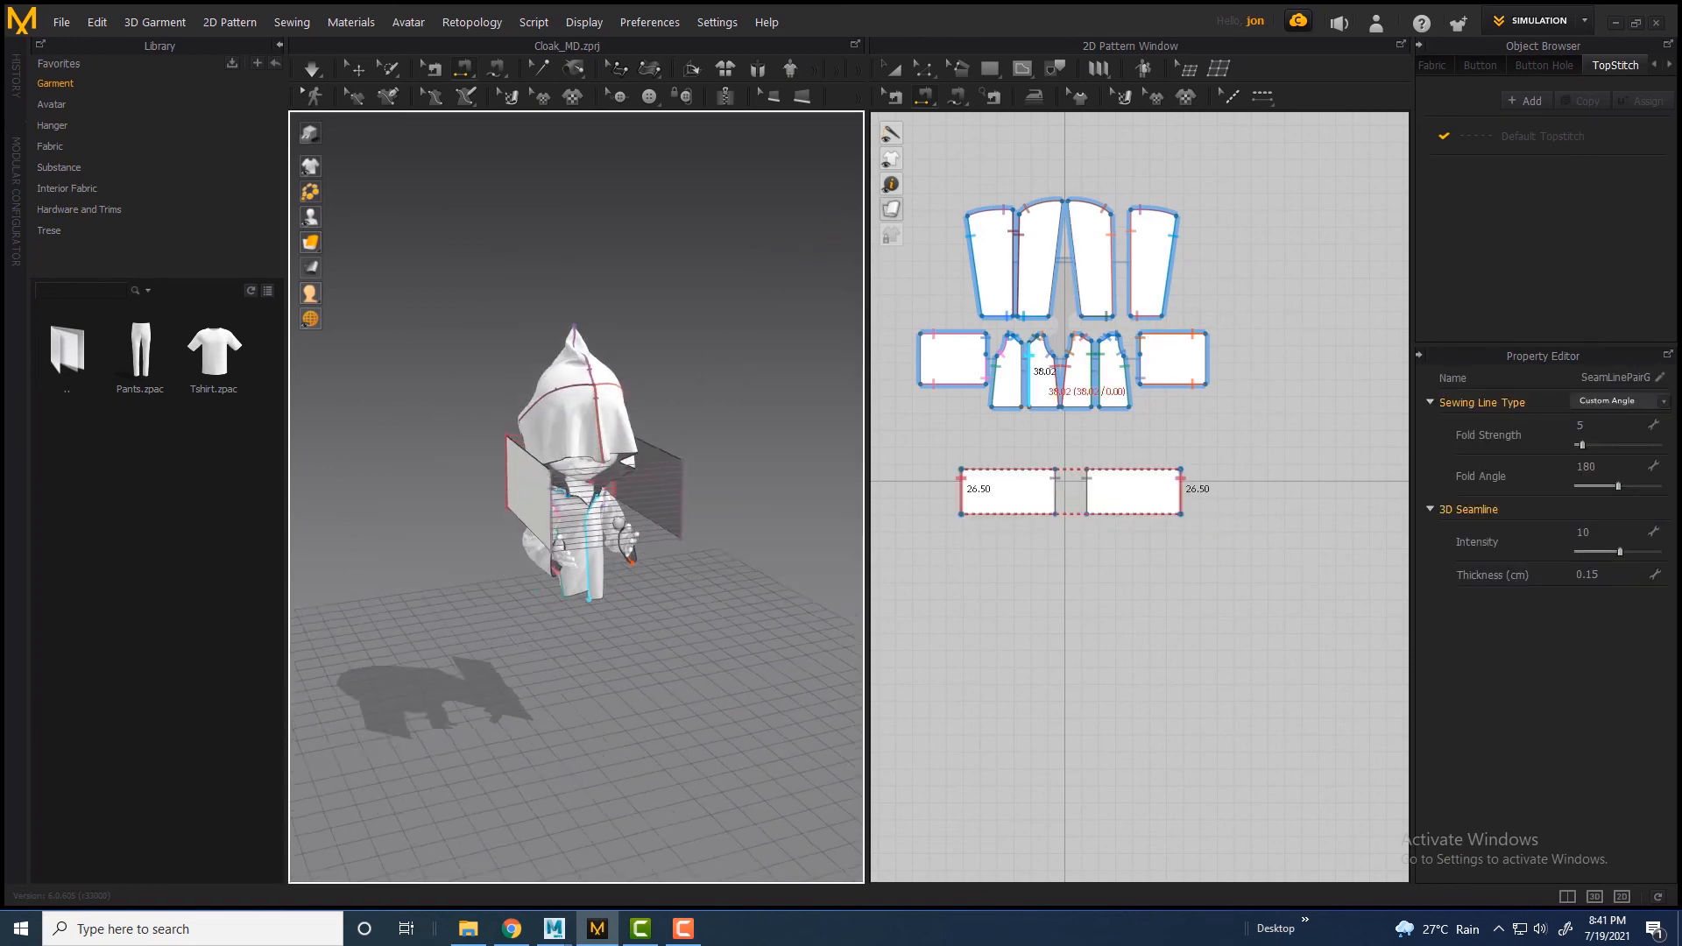
# Select all pattern pieces of the hooded jacket and freeze them
pyautogui.scroll(3, 653, 438)
pyautogui.press('q')
pyautogui.moveTo(1034, 176); pyautogui.dragTo(1105, 234, button='middle')
pyautogui.moveTo(959, 230); pyautogui.dragTo(1305, 495)
pyautogui.rightClick(609, 325)
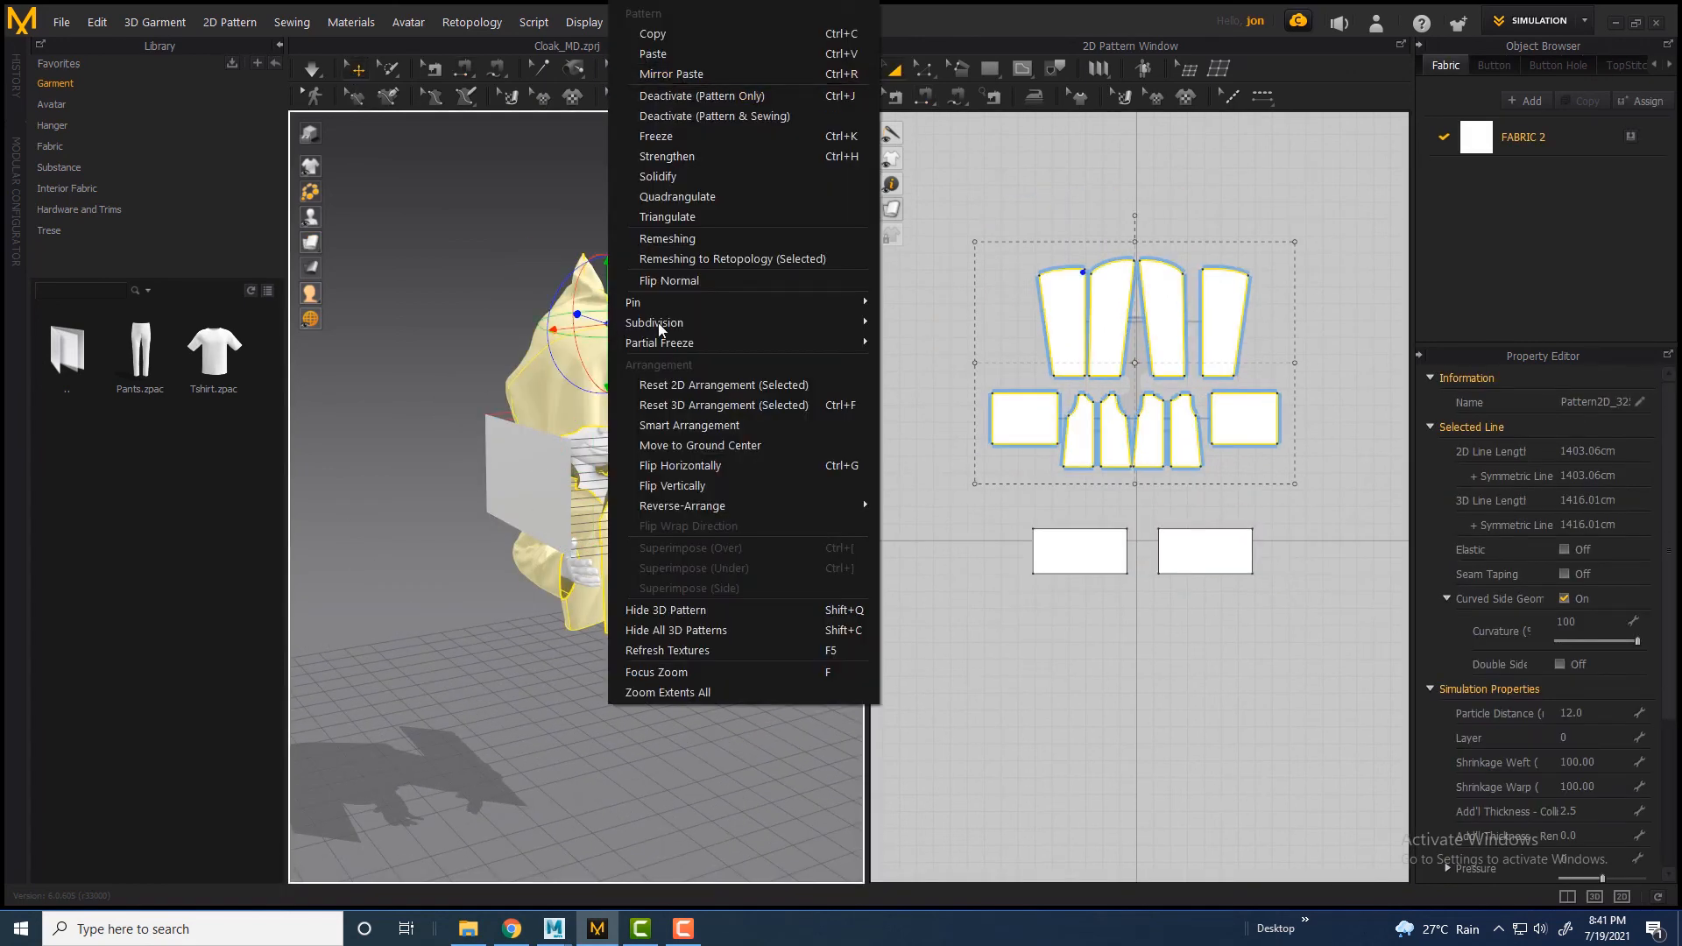
pyautogui.click(667, 139)
# Simulate the two rectangles, scale both down, and simulate again to wrap them around the shoulders as a scarf
pyautogui.click(1166, 557)
pyautogui.press('space')
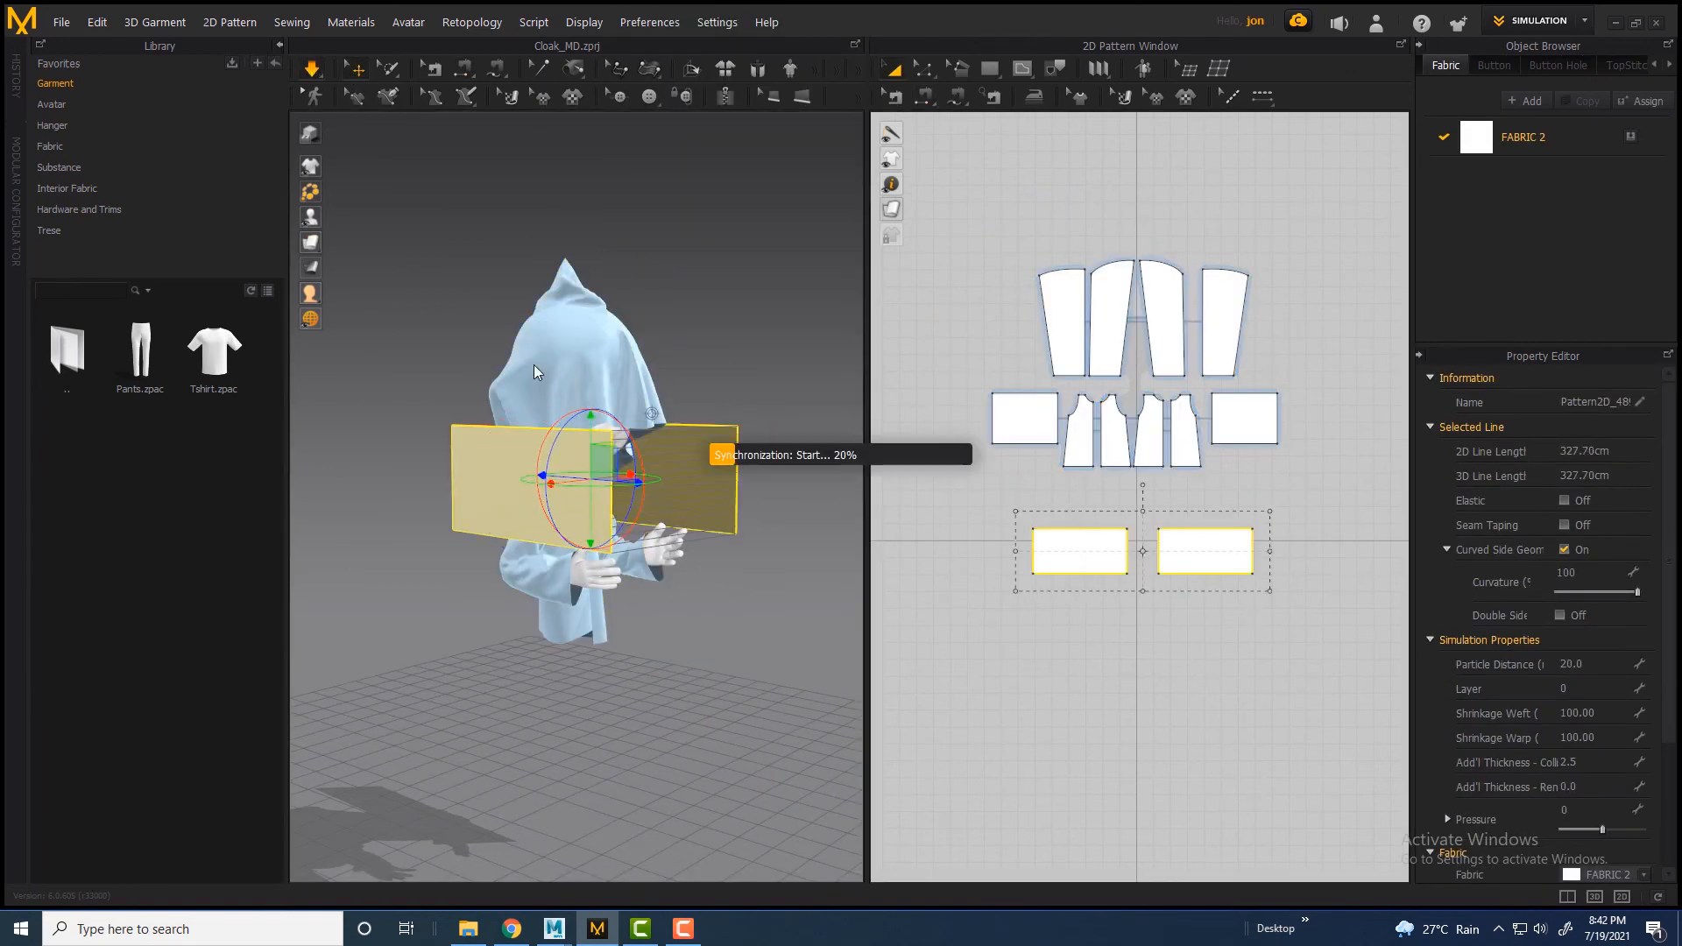
pyautogui.moveTo(745, 491)
pyautogui.mouseDown(button='right')
pyautogui.moveTo(655, 487)
pyautogui.moveTo(793, 491)
pyautogui.moveTo(762, 480)
pyautogui.mouseUp(button='right')
pyautogui.press('space')
pyautogui.moveTo(1015, 511); pyautogui.dragTo(1061, 518)
pyautogui.moveTo(1202, 562); pyautogui.dragTo(1177, 522)
pyautogui.press('space')
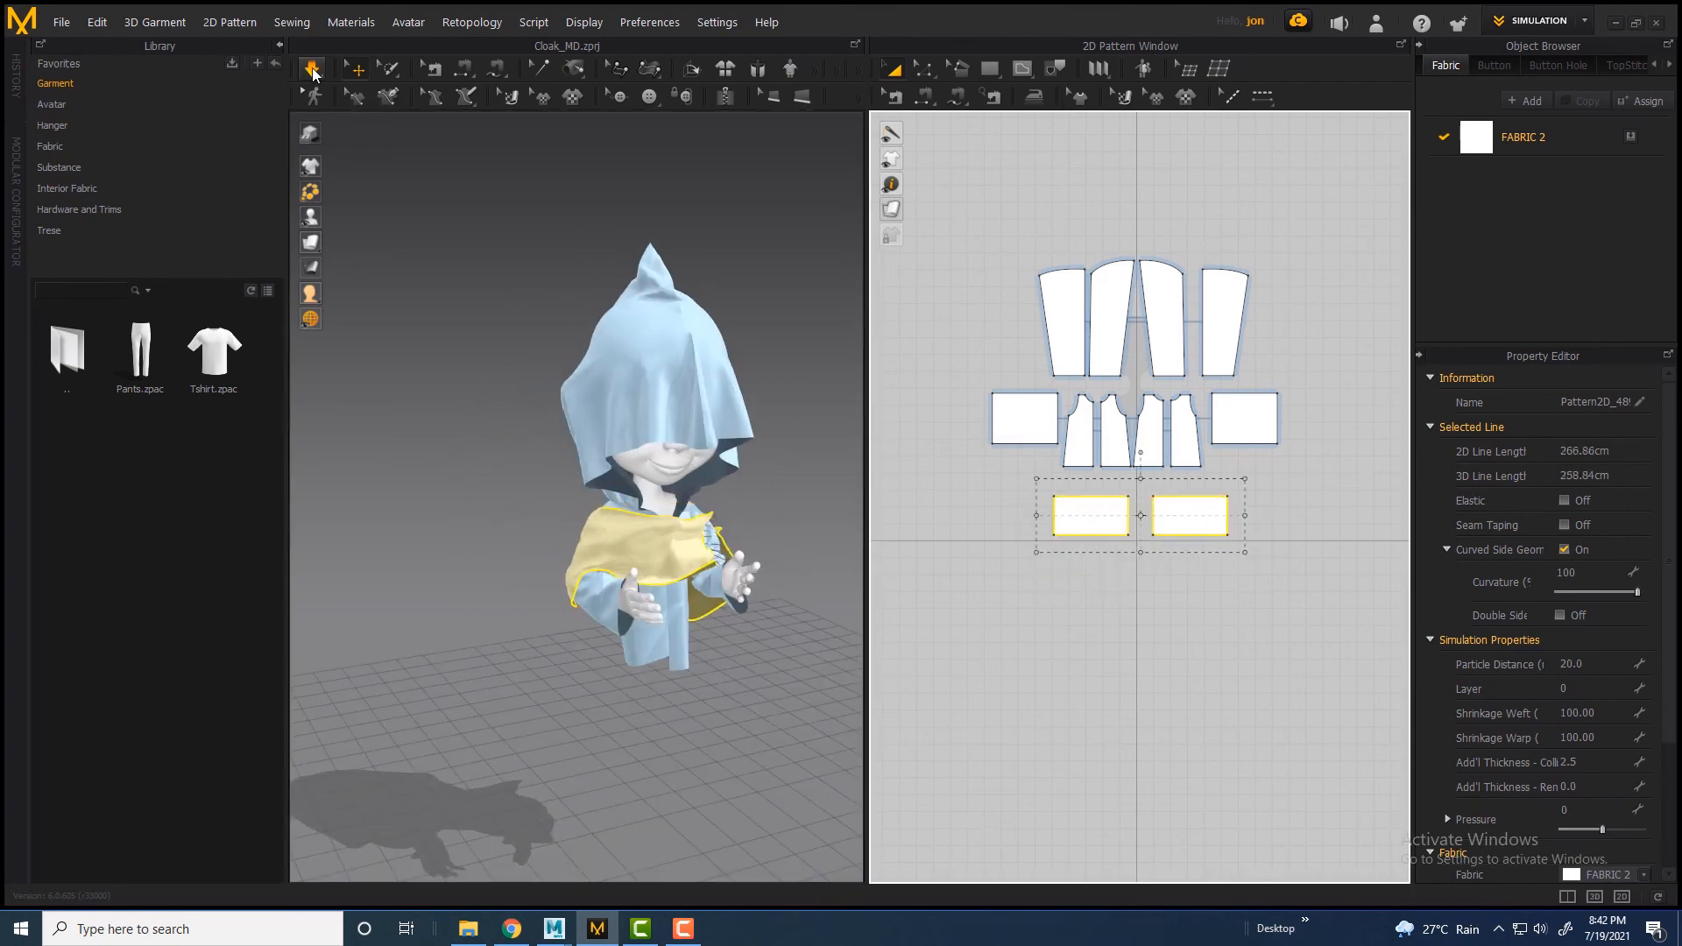
# Select both scarf rectangles and widen them slightly in the 2D pattern layout
pyautogui.scroll(-4, 605, 544)
pyautogui.scroll(2, 605, 552)
pyautogui.moveTo(605, 555); pyautogui.dragTo(442, 613, button='right')
pyautogui.click(442, 644)
pyautogui.click(1092, 522)
pyautogui.keyDown('shift'); pyautogui.click(1185, 524); pyautogui.keyUp('shift')
pyautogui.moveTo(1036, 515); pyautogui.dragTo(1015, 515)
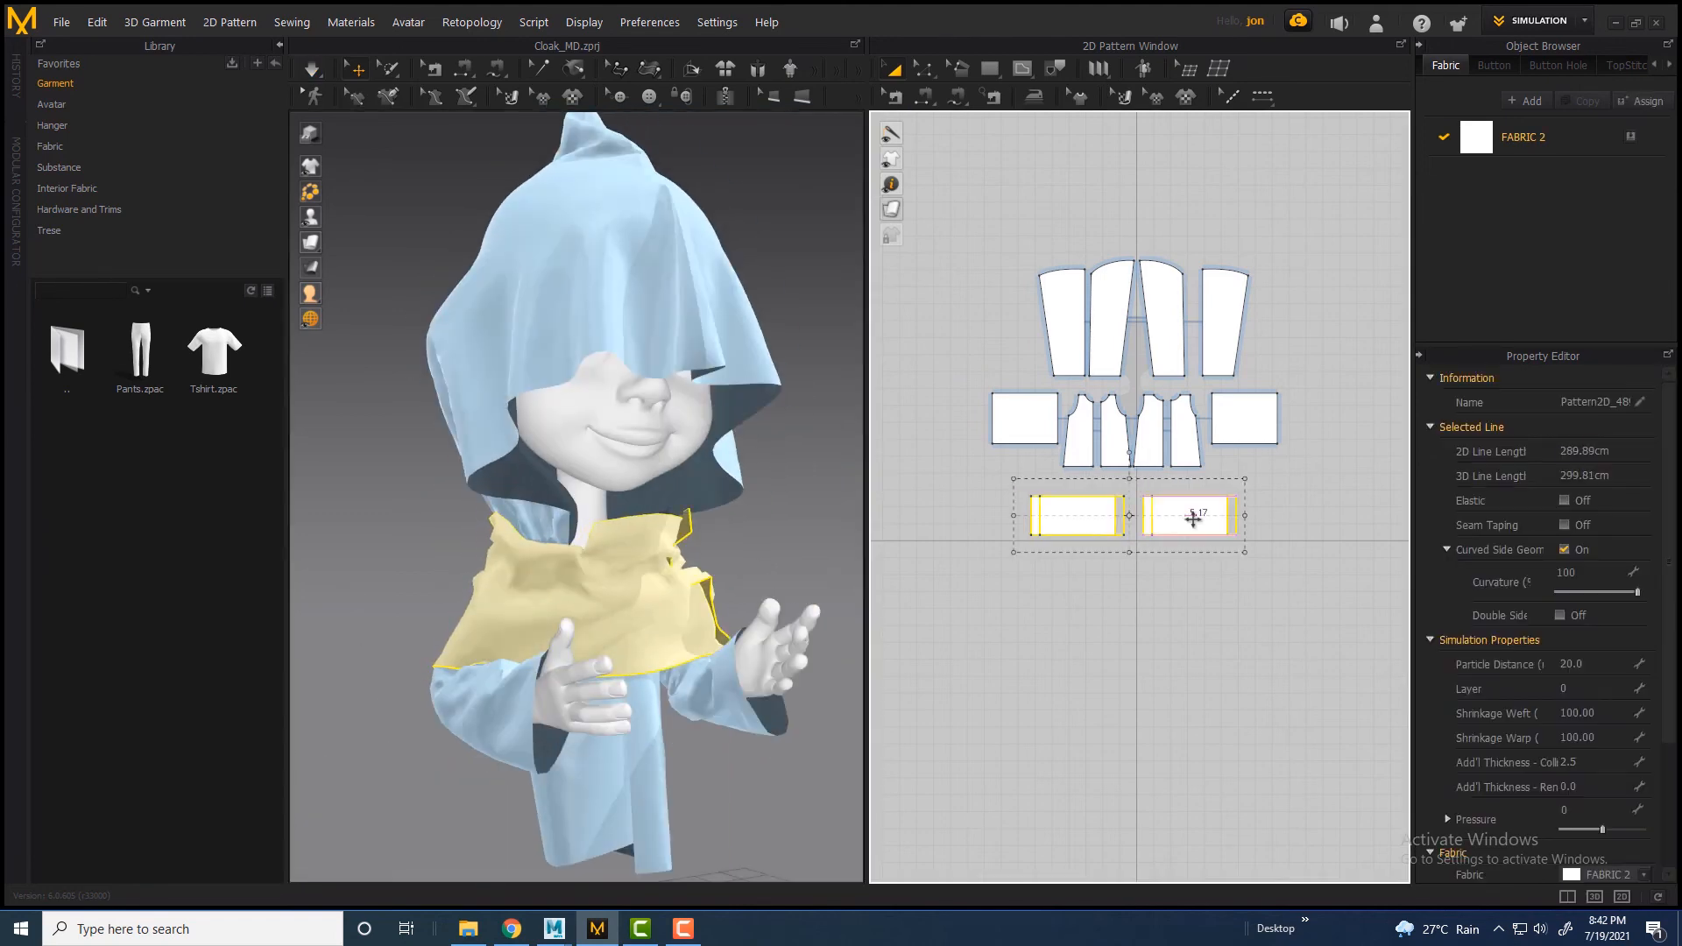
pyautogui.moveTo(1194, 518); pyautogui.dragTo(1199, 518)
# Simulate the widened scarf, pulling its front fabric to adjust how it sits around the neck
pyautogui.click(571, 601)
pyautogui.moveTo(627, 622); pyautogui.dragTo(548, 605, button='right')
pyautogui.click(590, 582)
pyautogui.scroll(-2, 549, 604)
pyautogui.scroll(3, 1139, 498)
# Narrow both scarf rectangles to about 42 cm wide, extend their lower edges downward, and simulate
pyautogui.keyDown('shift'); pyautogui.click(1187, 521); pyautogui.keyUp('shift')
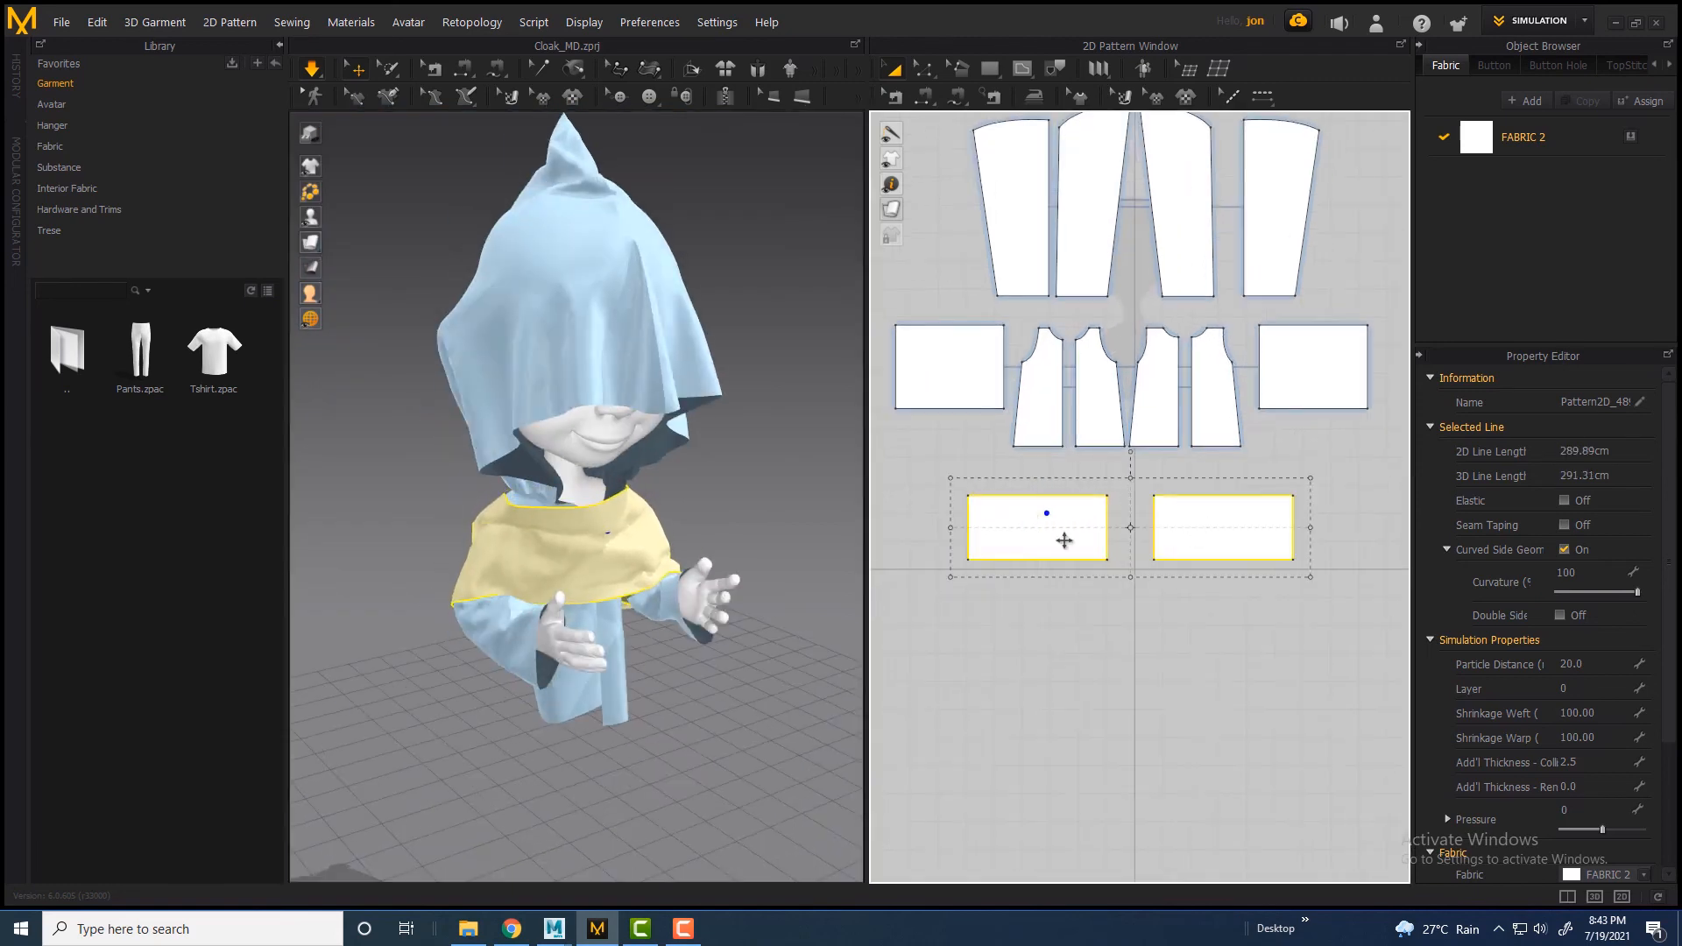
pyautogui.moveTo(984, 540); pyautogui.dragTo(1004, 530)
pyautogui.click(923, 68)
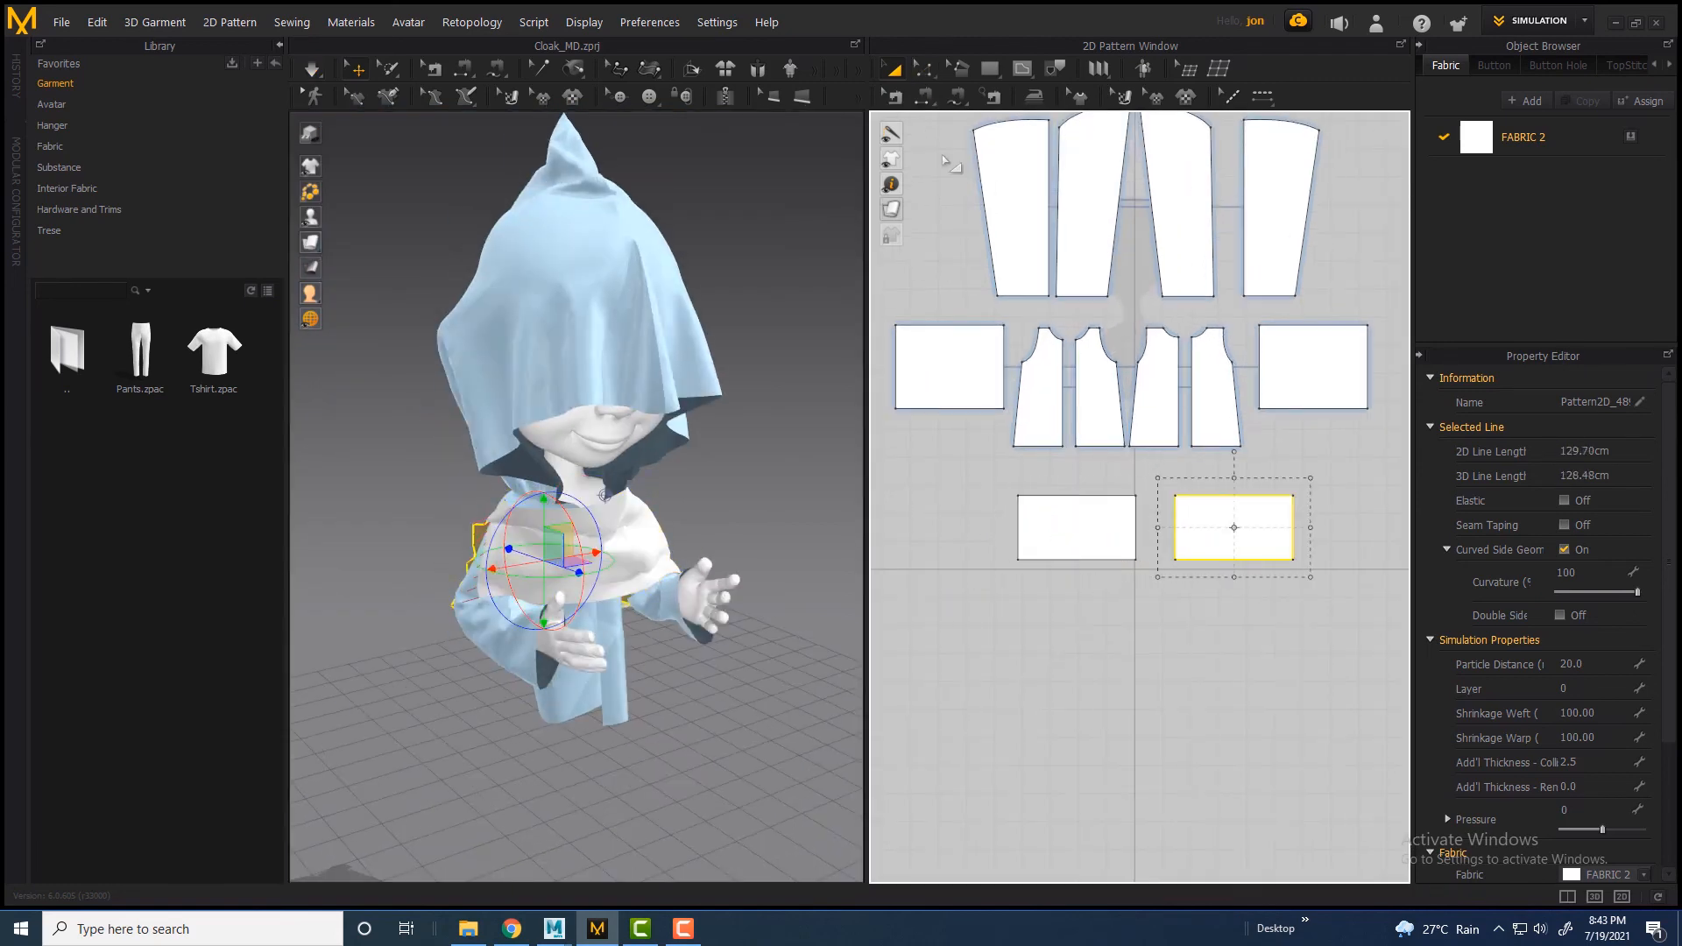
pyautogui.click(1086, 559)
pyautogui.keyDown('shift'); pyautogui.click(1214, 560); pyautogui.keyUp('shift')
pyautogui.moveTo(1218, 570); pyautogui.dragTo(1087, 580)
pyautogui.press('space')
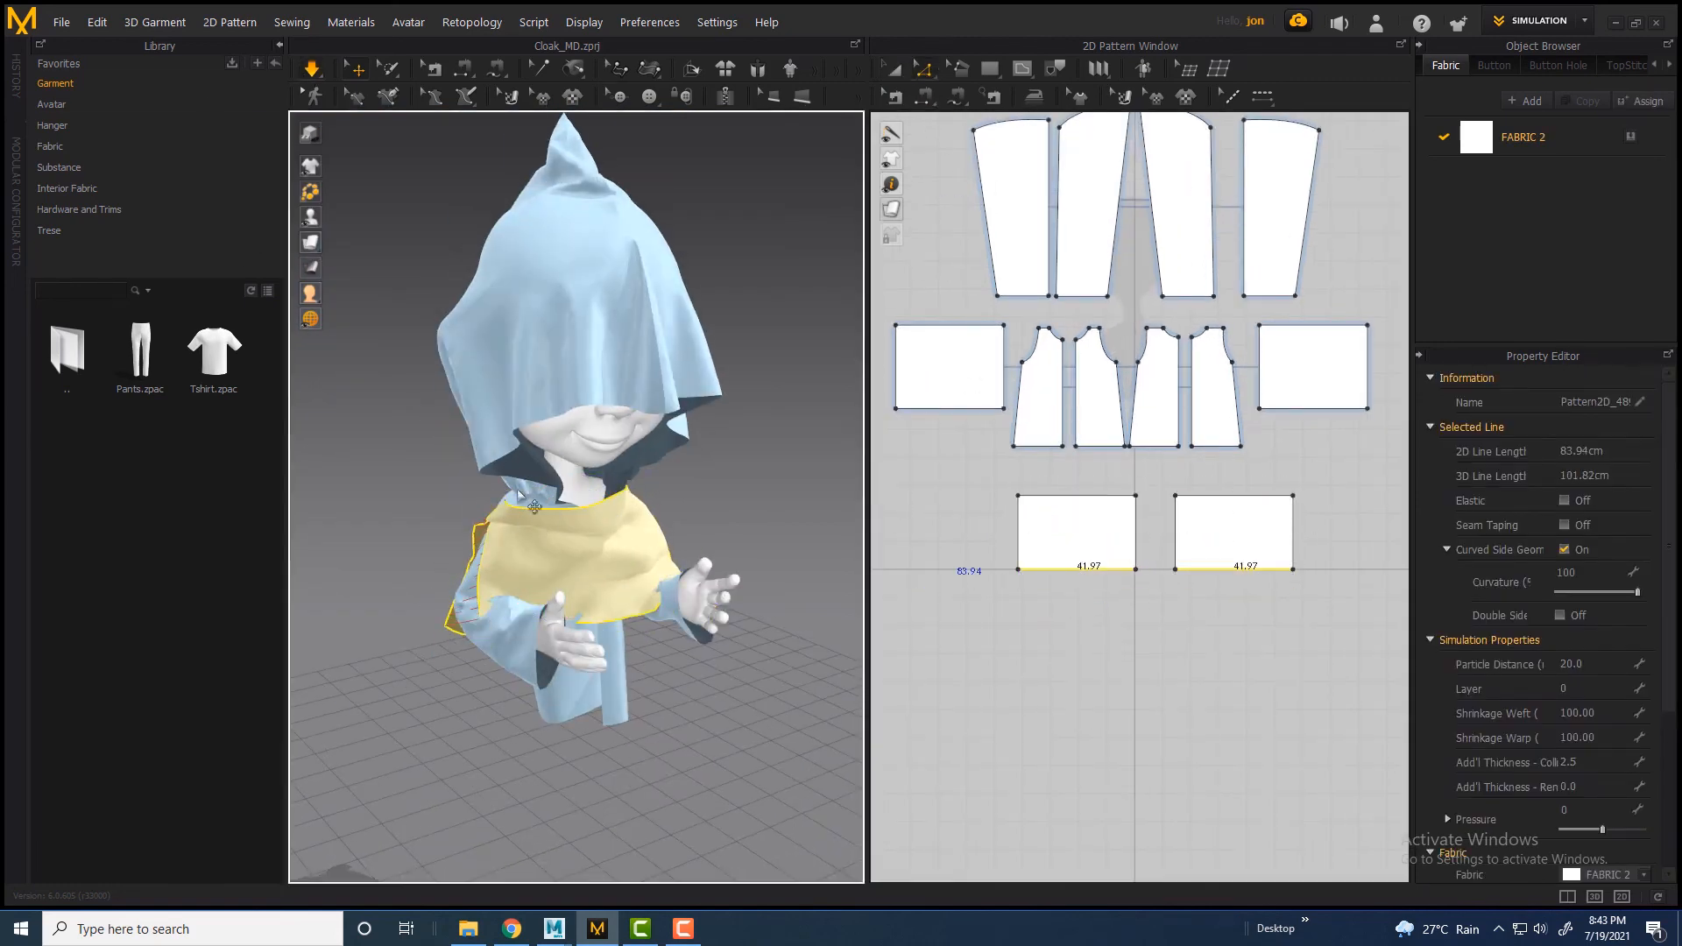
# Set the particle distance of both scarf pieces to 12 mm and pull the fabric to adjust its folds
pyautogui.moveTo(536, 547); pyautogui.dragTo(575, 665, button='right')
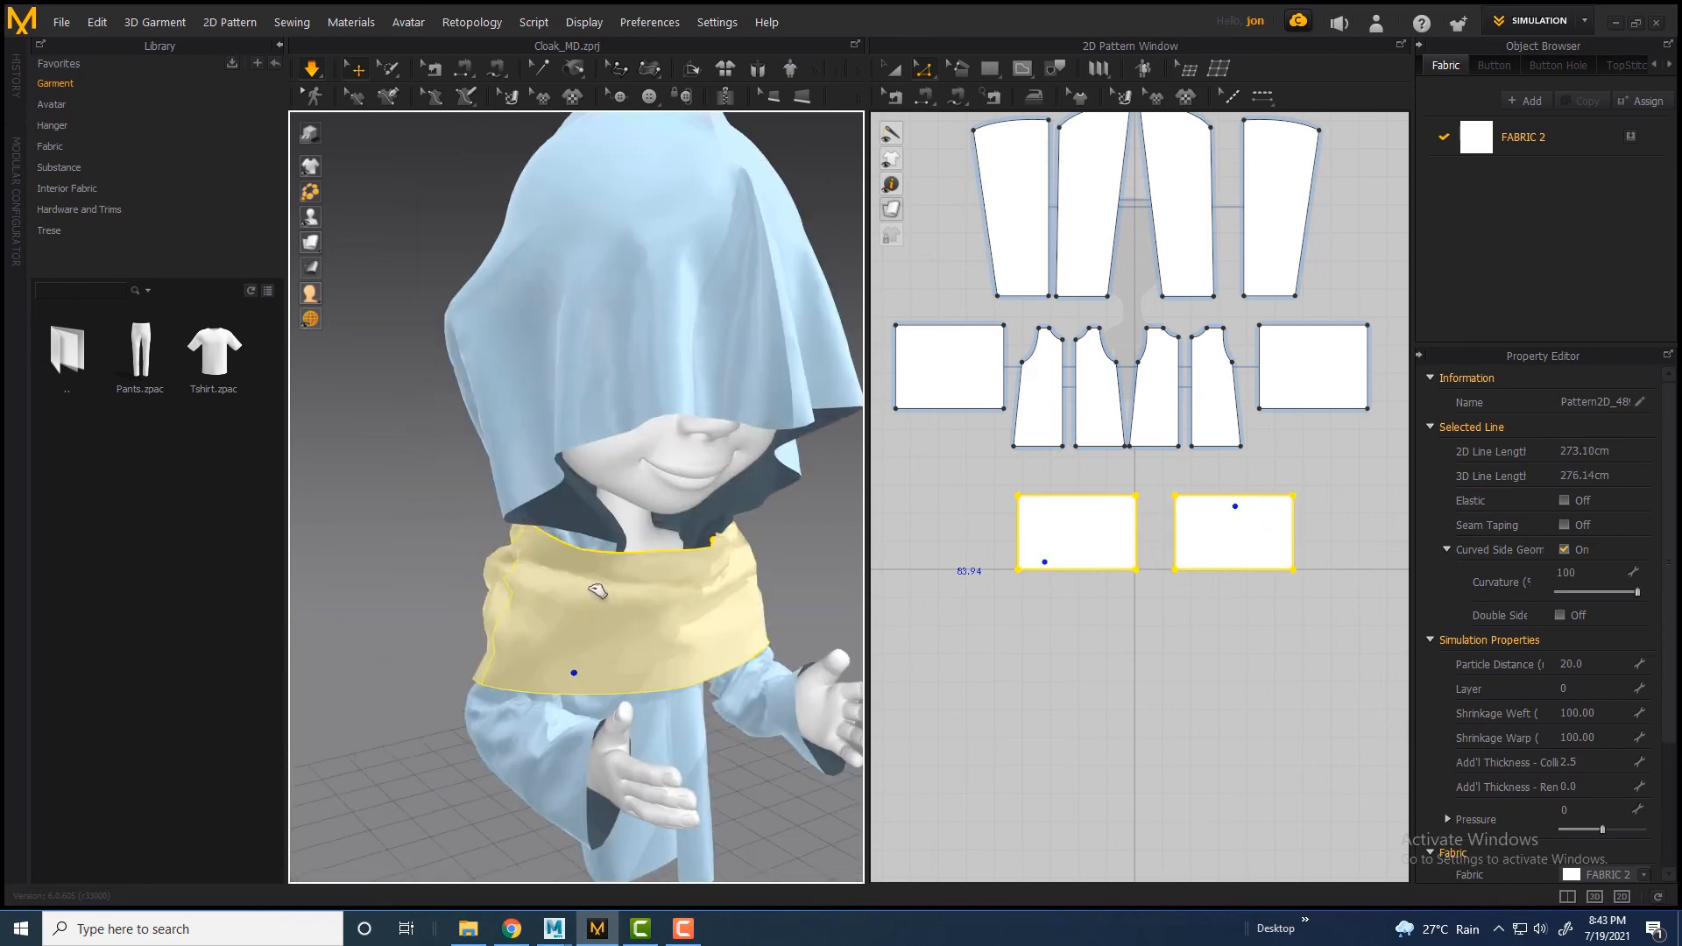
pyautogui.scroll(3, 475, 537)
pyautogui.click(1589, 666)
pyautogui.write('12')
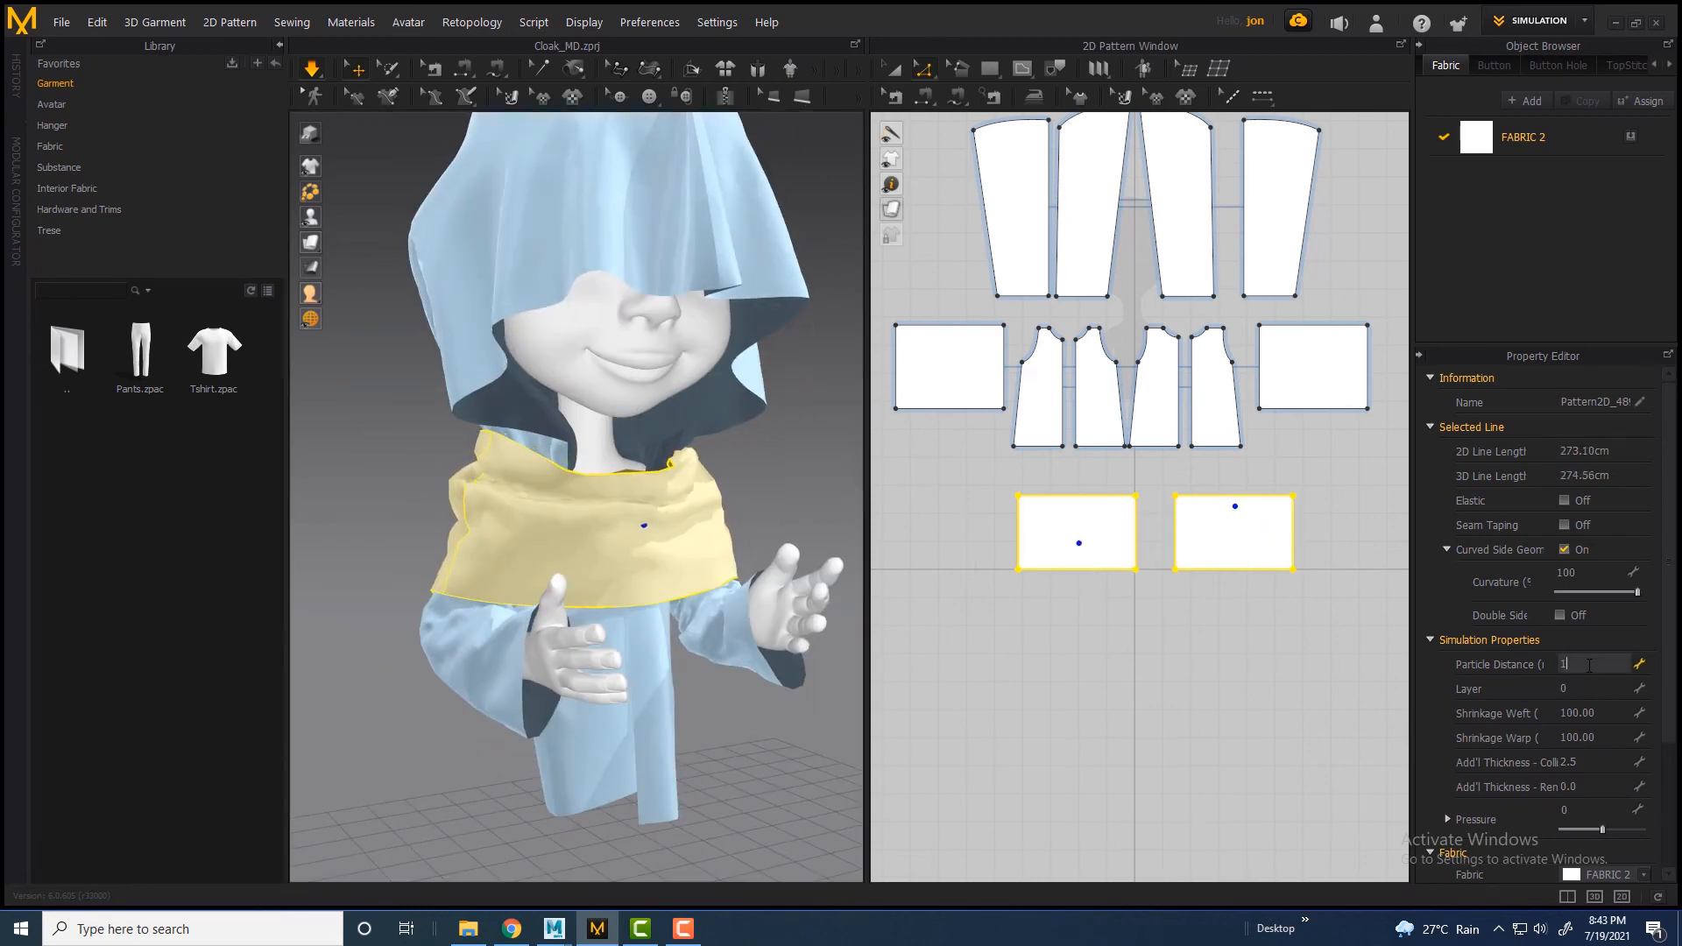
pyautogui.press('Return')
pyautogui.moveTo(620, 530); pyautogui.dragTo(502, 466)
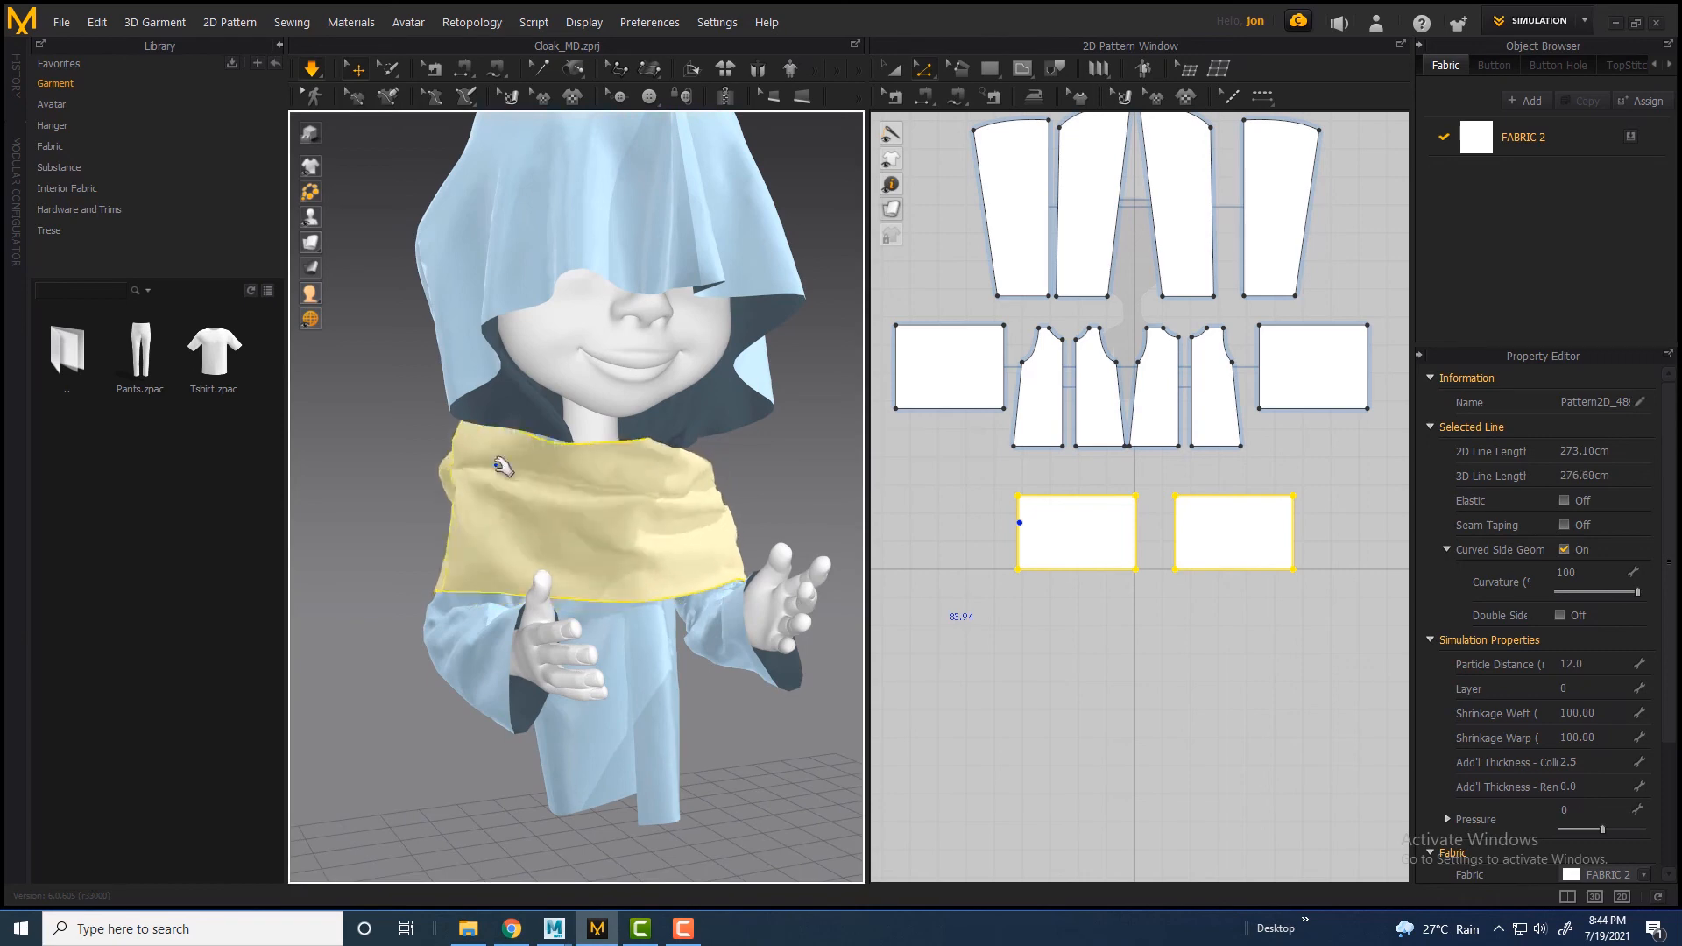
pyautogui.moveTo(626, 527); pyautogui.dragTo(639, 481, button='right')
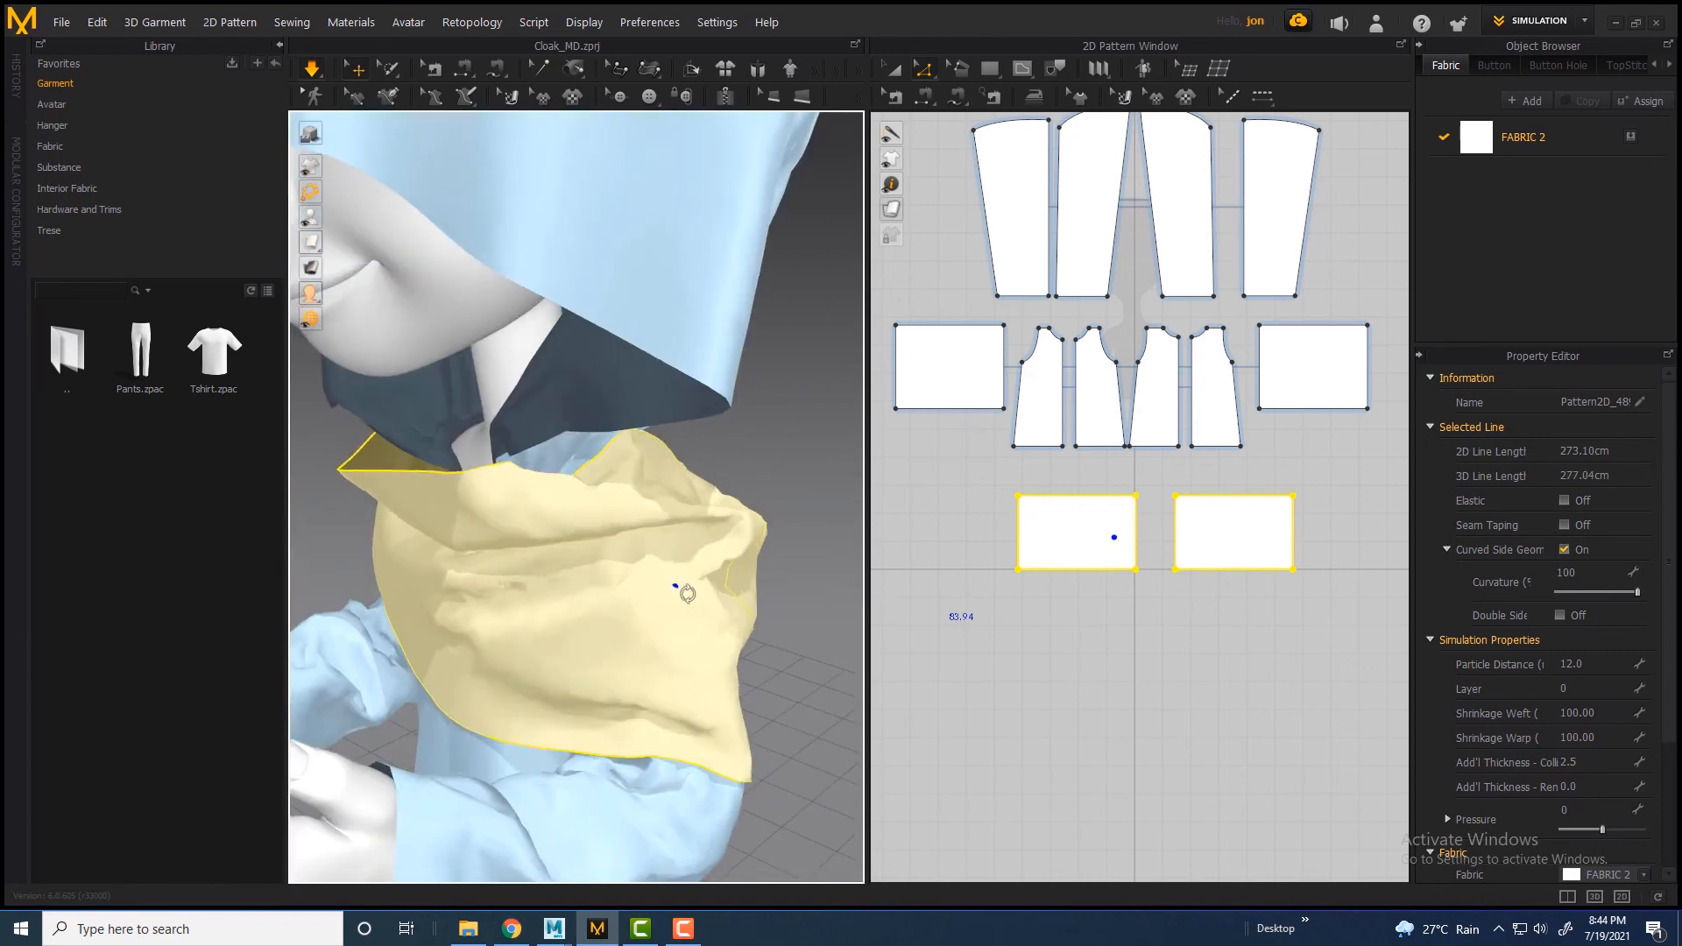
# Set the shrinkage warp of both scarf pieces to 110 while simulating
pyautogui.press('2')
pyautogui.click(1594, 738)
pyautogui.moveTo(482, 564); pyautogui.dragTo(683, 570, button='right')
pyautogui.press('2')
pyautogui.scroll(5, 490, 504)
pyautogui.moveTo(473, 506); pyautogui.dragTo(508, 509, button='right')
pyautogui.scroll(-4, 507, 509)
# Set the particle distance of both scarf pieces to 10 mm and simulate
pyautogui.press('a')
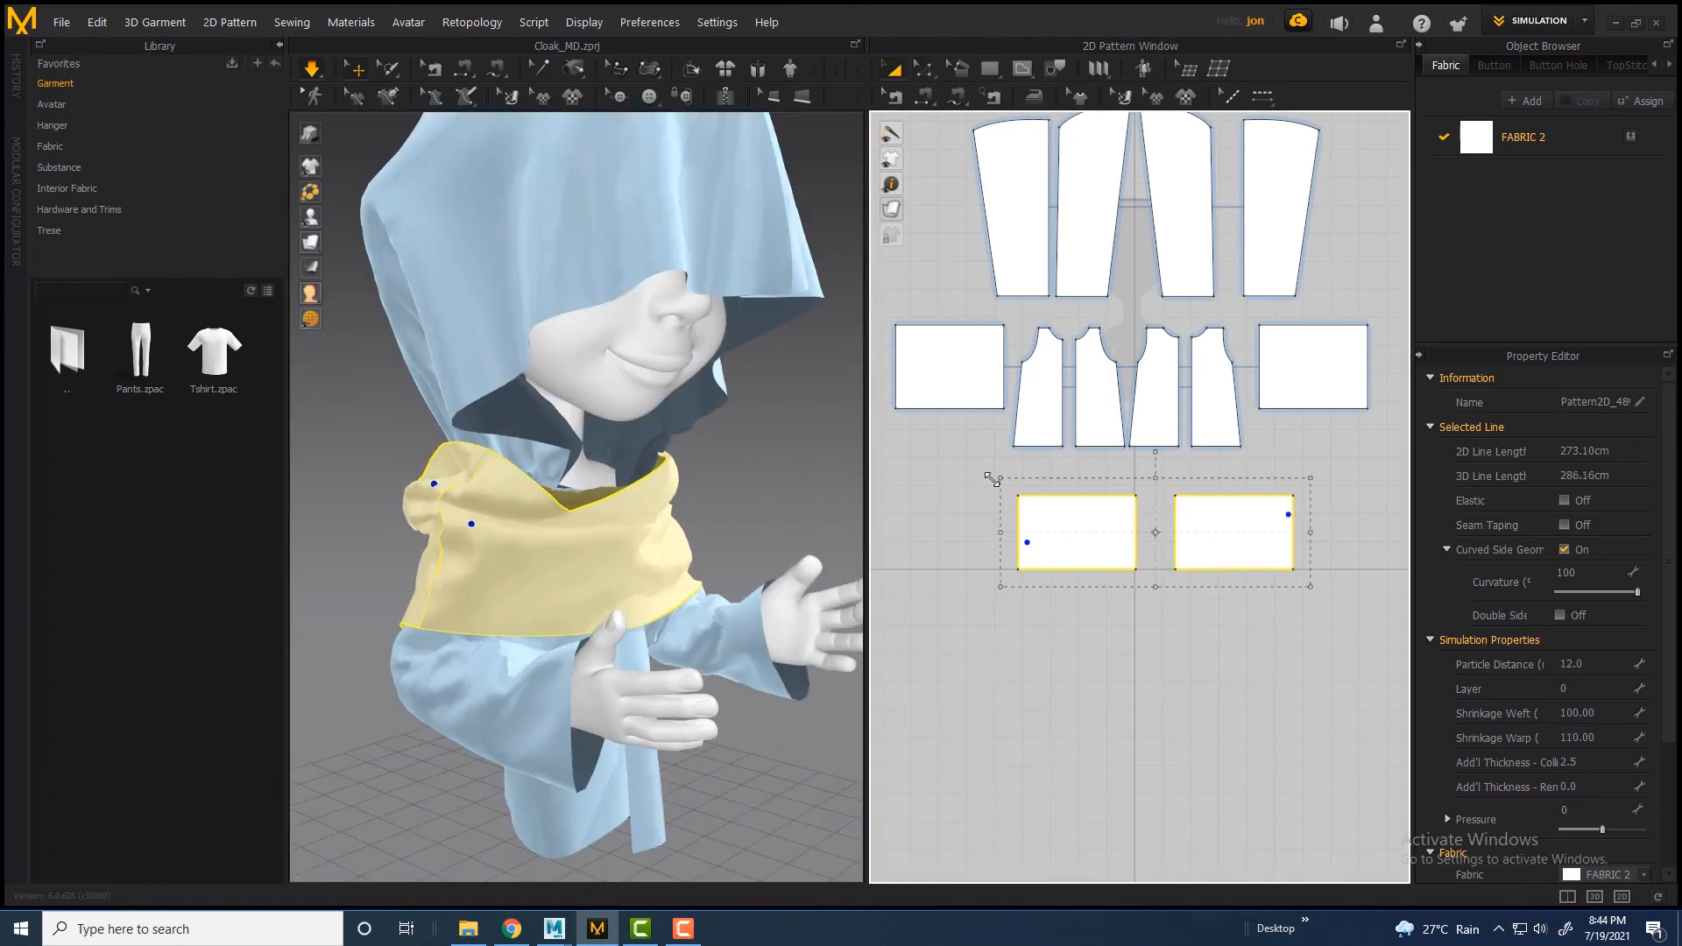
pyautogui.click(1592, 666)
pyautogui.write('10')
pyautogui.press('Return')
pyautogui.press('space')
pyautogui.moveTo(564, 527); pyautogui.dragTo(702, 473, button='right')
pyautogui.scroll(3, 596, 422)
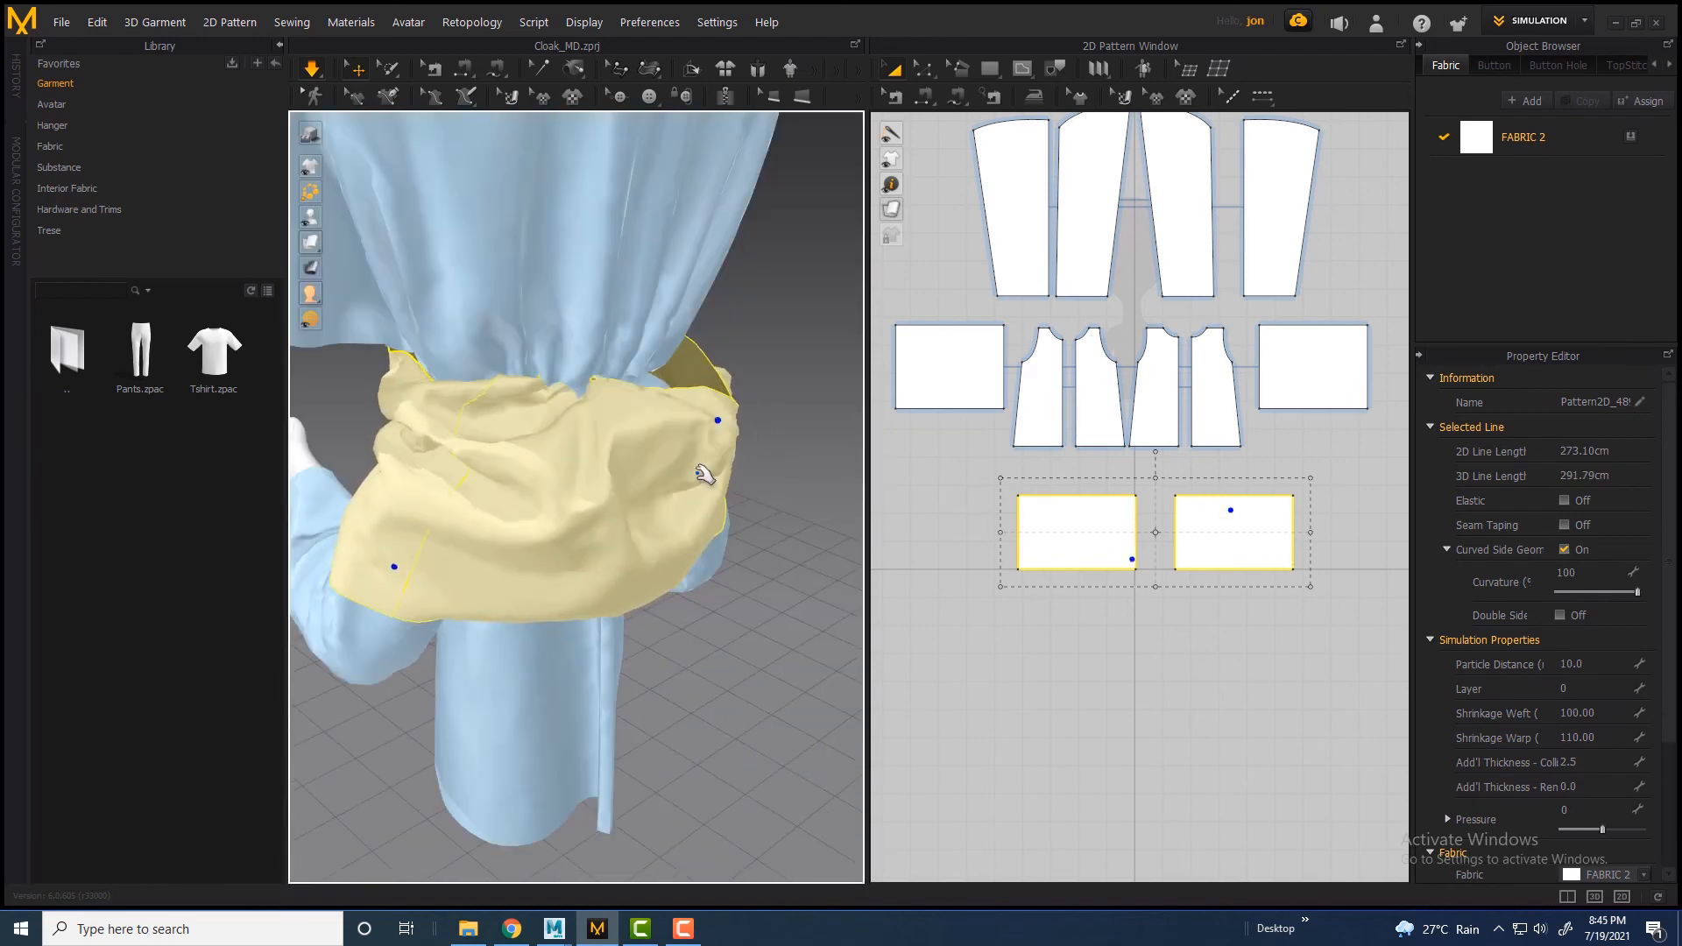
# Pull the scarf's back and front fabric during simulation to arrange its folds around the neck
pyautogui.moveTo(702, 465); pyautogui.dragTo(499, 547)
pyautogui.moveTo(506, 549); pyautogui.dragTo(459, 507, button='right')
pyautogui.moveTo(607, 488); pyautogui.dragTo(623, 512)
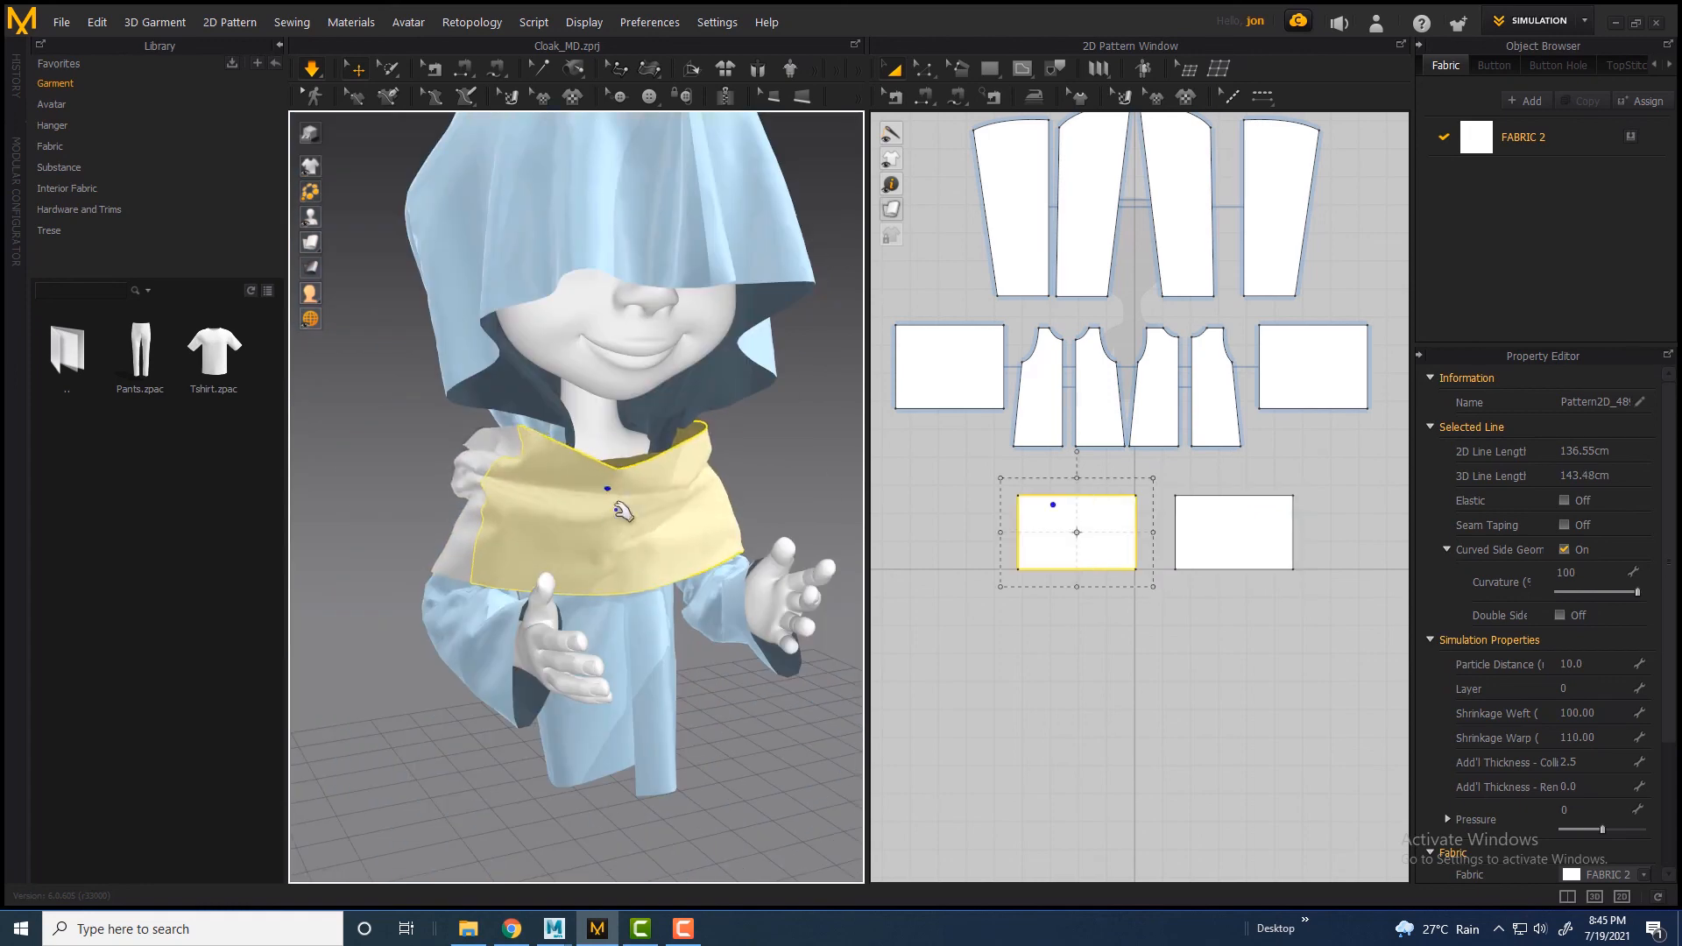
pyautogui.click(555, 428)
pyautogui.moveTo(617, 527); pyautogui.dragTo(426, 274, button='right')
pyautogui.scroll(-2, 447, 302)
# Select both scarf pieces, simulate them to settle the drape, and stop the simulation
pyautogui.press('space')
pyautogui.keyDown('shift'); pyautogui.click(1089, 551); pyautogui.keyUp('shift')
pyautogui.rightClick(657, 439)
pyautogui.click(312, 68)
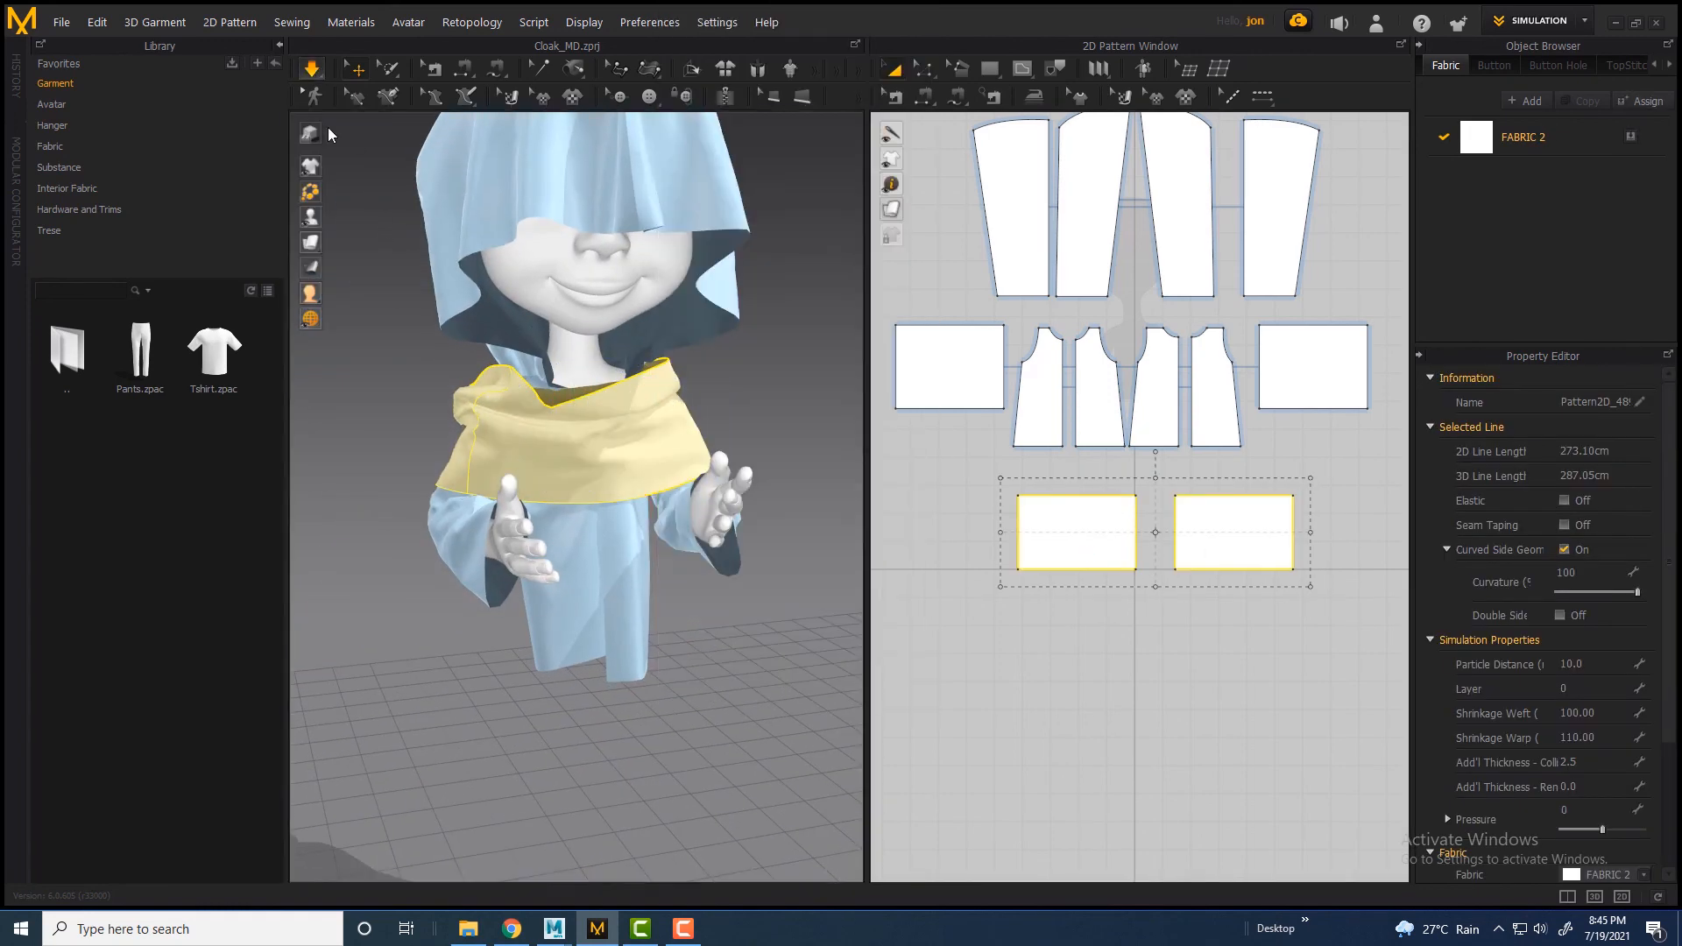
pyautogui.moveTo(604, 431); pyautogui.dragTo(719, 438, button='right')
pyautogui.scroll(-3, 719, 438)
pyautogui.scroll(3, 719, 438)
pyautogui.click(312, 68)
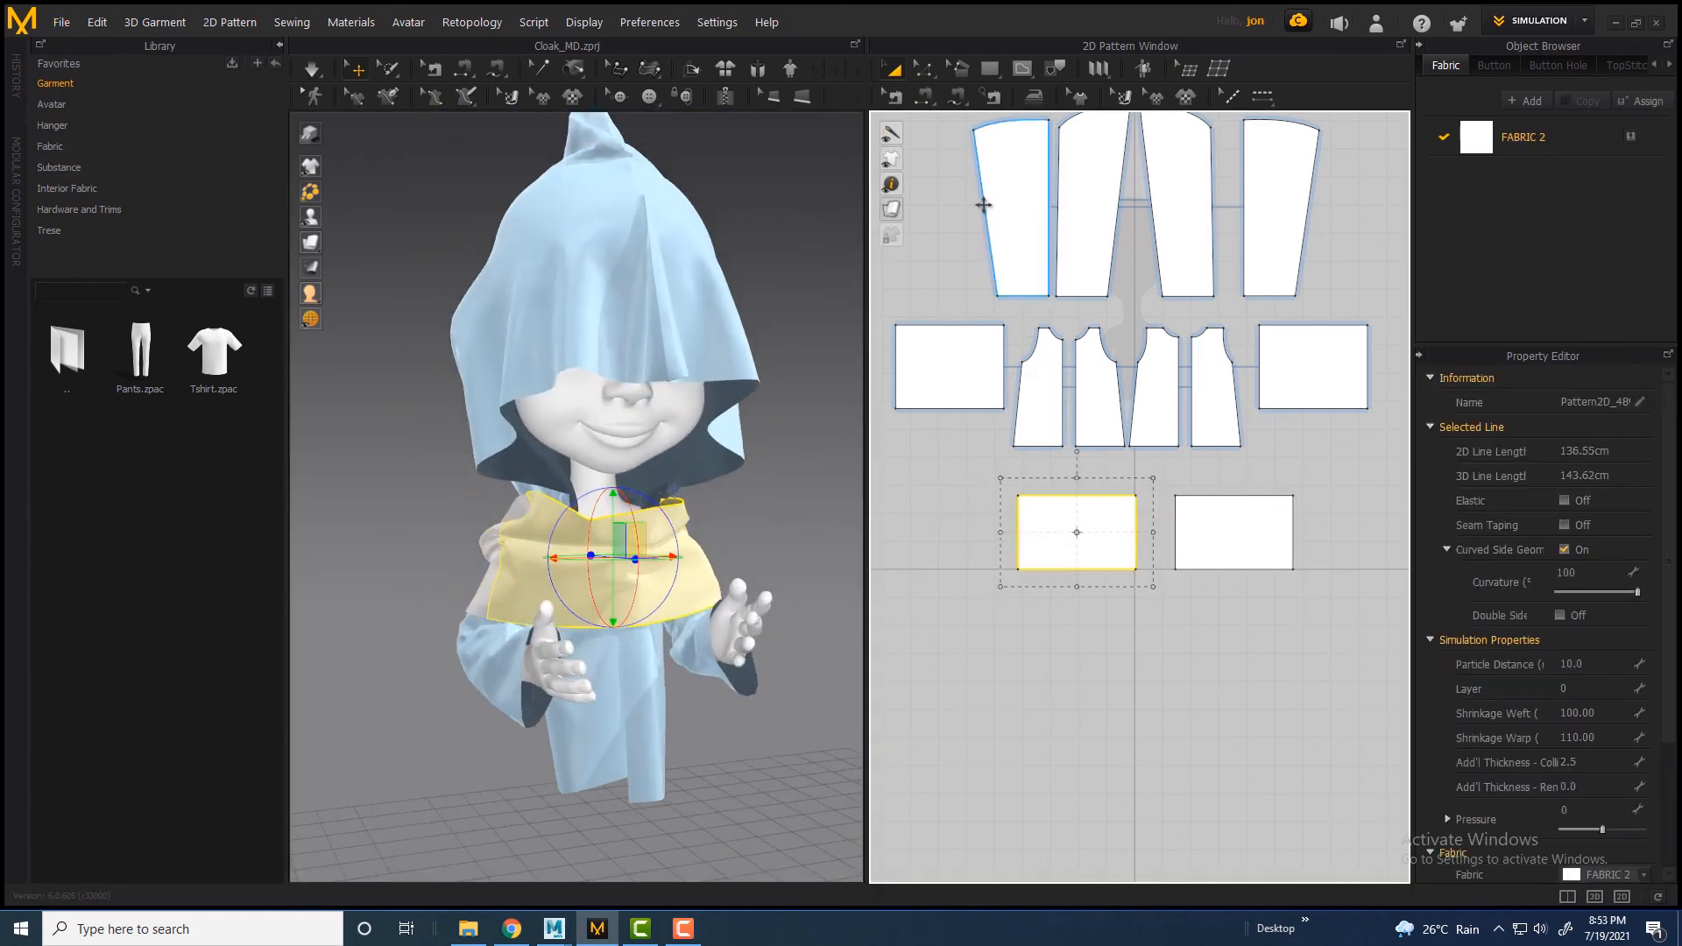
# Raise the lower edges of both scarf pieces to make them 16 cm high, and simulate
pyautogui.click(1077, 571)
pyautogui.moveTo(1076, 570); pyautogui.dragTo(1077, 541)
pyautogui.moveTo(1247, 570); pyautogui.dragTo(1247, 541)
pyautogui.click(312, 68)
pyautogui.moveTo(429, 535); pyautogui.dragTo(469, 469, button='right')
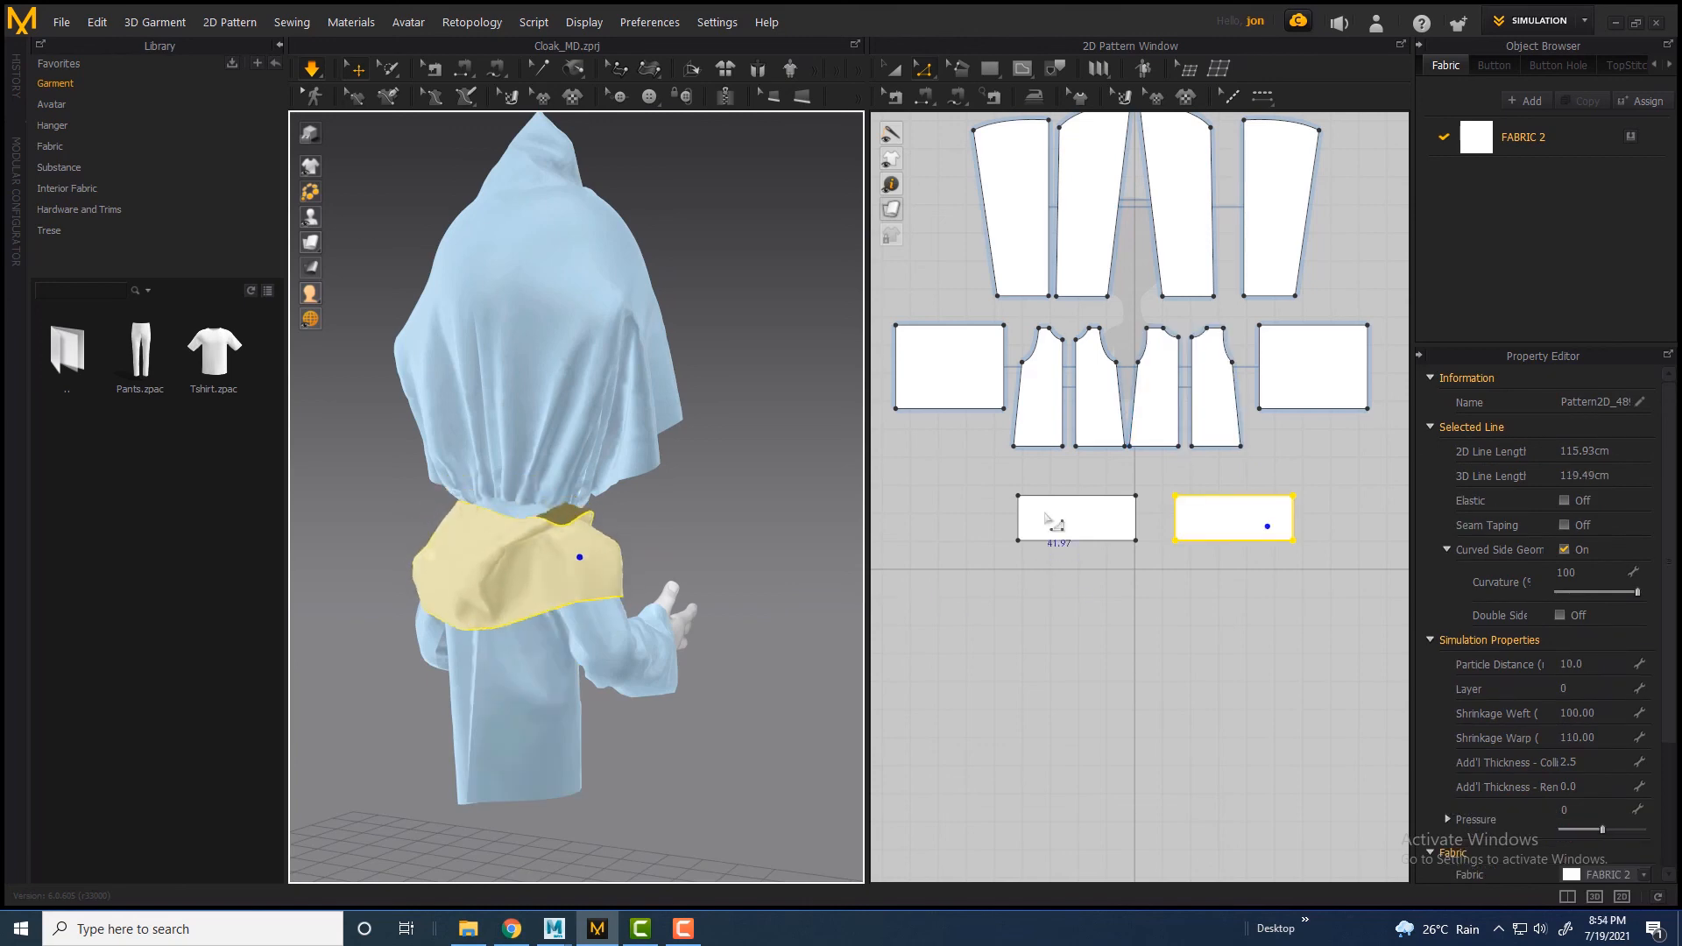
# Narrow the scarf pieces, simulate, and pull the back and front fabric closer around the neck
pyautogui.moveTo(1018, 516); pyautogui.dragTo(1056, 521)
pyautogui.click(312, 70)
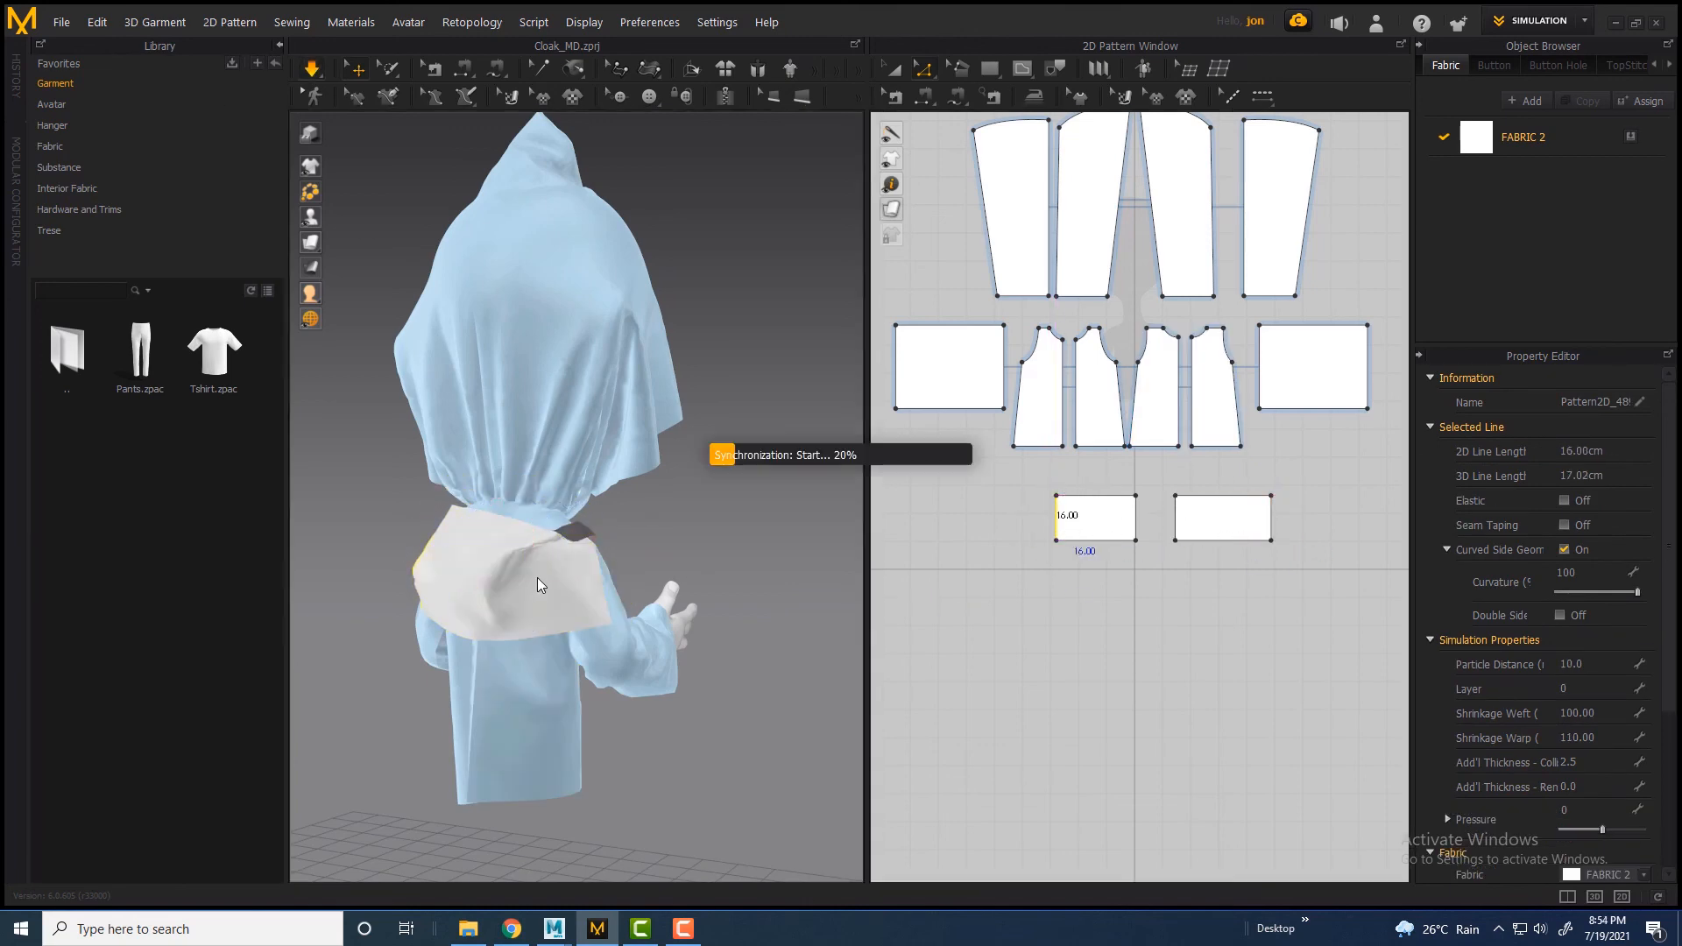
pyautogui.moveTo(529, 552); pyautogui.dragTo(495, 548)
pyautogui.moveTo(496, 549); pyautogui.dragTo(350, 517, button='right')
pyautogui.moveTo(491, 491); pyautogui.dragTo(511, 446)
pyautogui.moveTo(547, 529); pyautogui.dragTo(456, 525, button='right')
pyautogui.moveTo(596, 499); pyautogui.dragTo(626, 490)
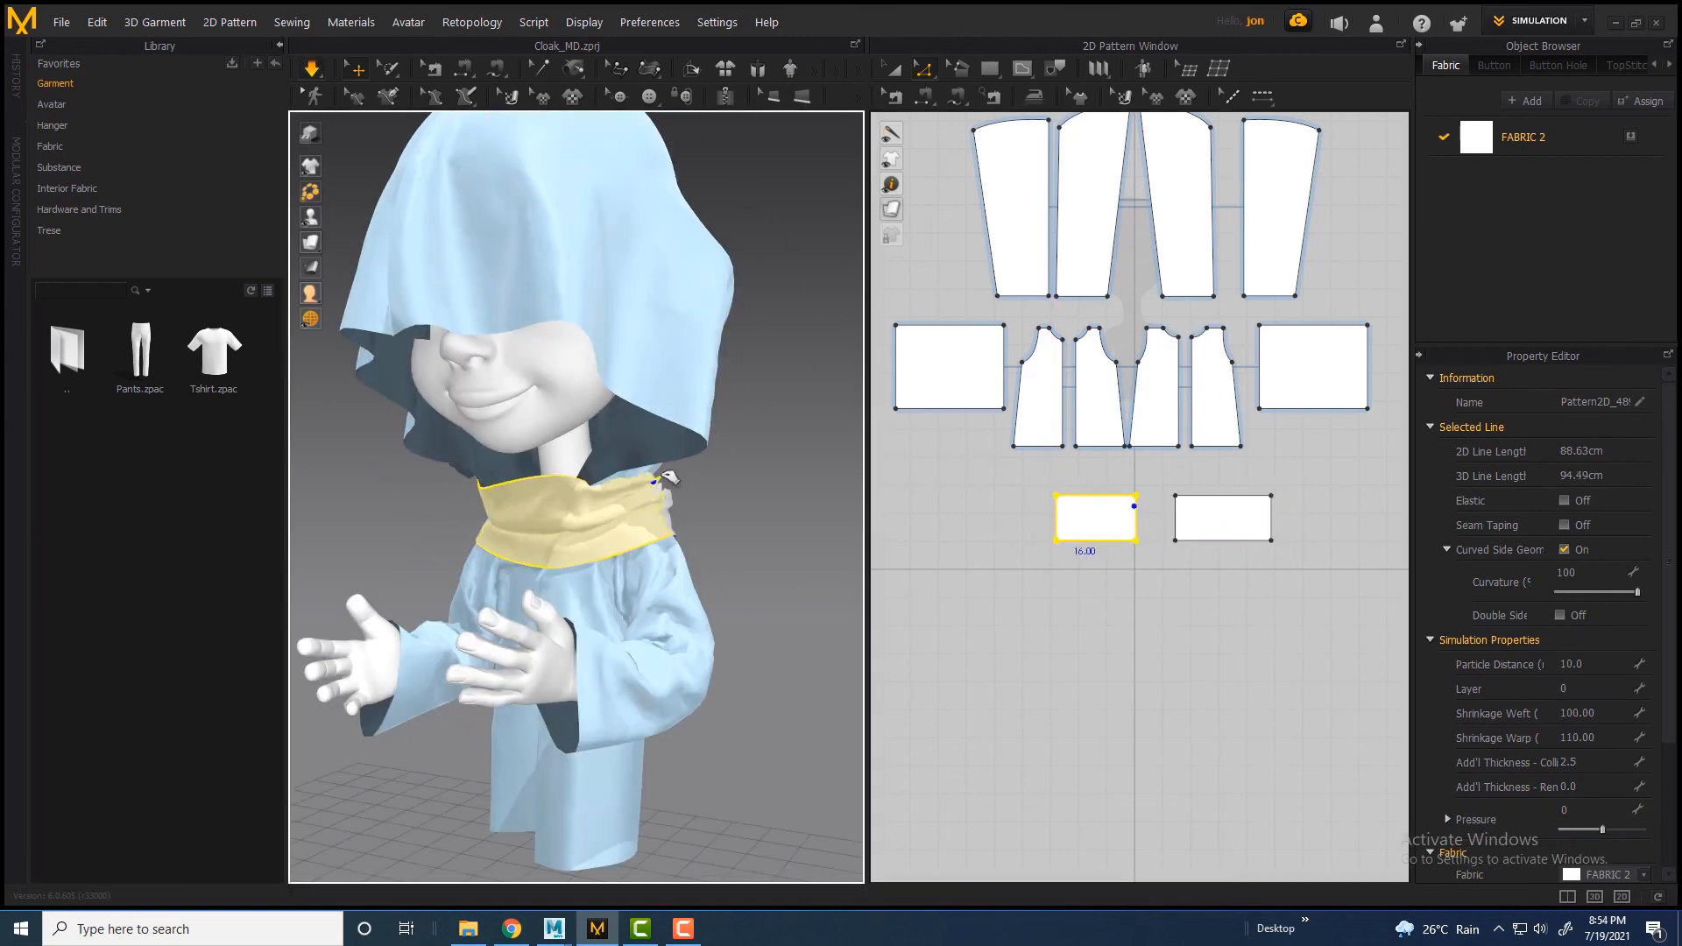
# Pull the scarf fabric from several sides during simulation to even out its fit around the neck
pyautogui.moveTo(491, 517); pyautogui.dragTo(630, 522, button='right')
pyautogui.moveTo(425, 512); pyautogui.dragTo(394, 516)
pyautogui.moveTo(613, 517); pyautogui.dragTo(465, 517, button='right')
pyautogui.moveTo(547, 517); pyautogui.dragTo(513, 524)
pyautogui.moveTo(512, 524); pyautogui.dragTo(411, 509, button='right')
pyautogui.moveTo(665, 497); pyautogui.dragTo(624, 501)
pyautogui.moveTo(491, 504); pyautogui.dragTo(854, 477, button='right')
pyautogui.click(518, 497)
pyautogui.click(503, 516)
pyautogui.moveTo(508, 517); pyautogui.dragTo(657, 511, button='right')
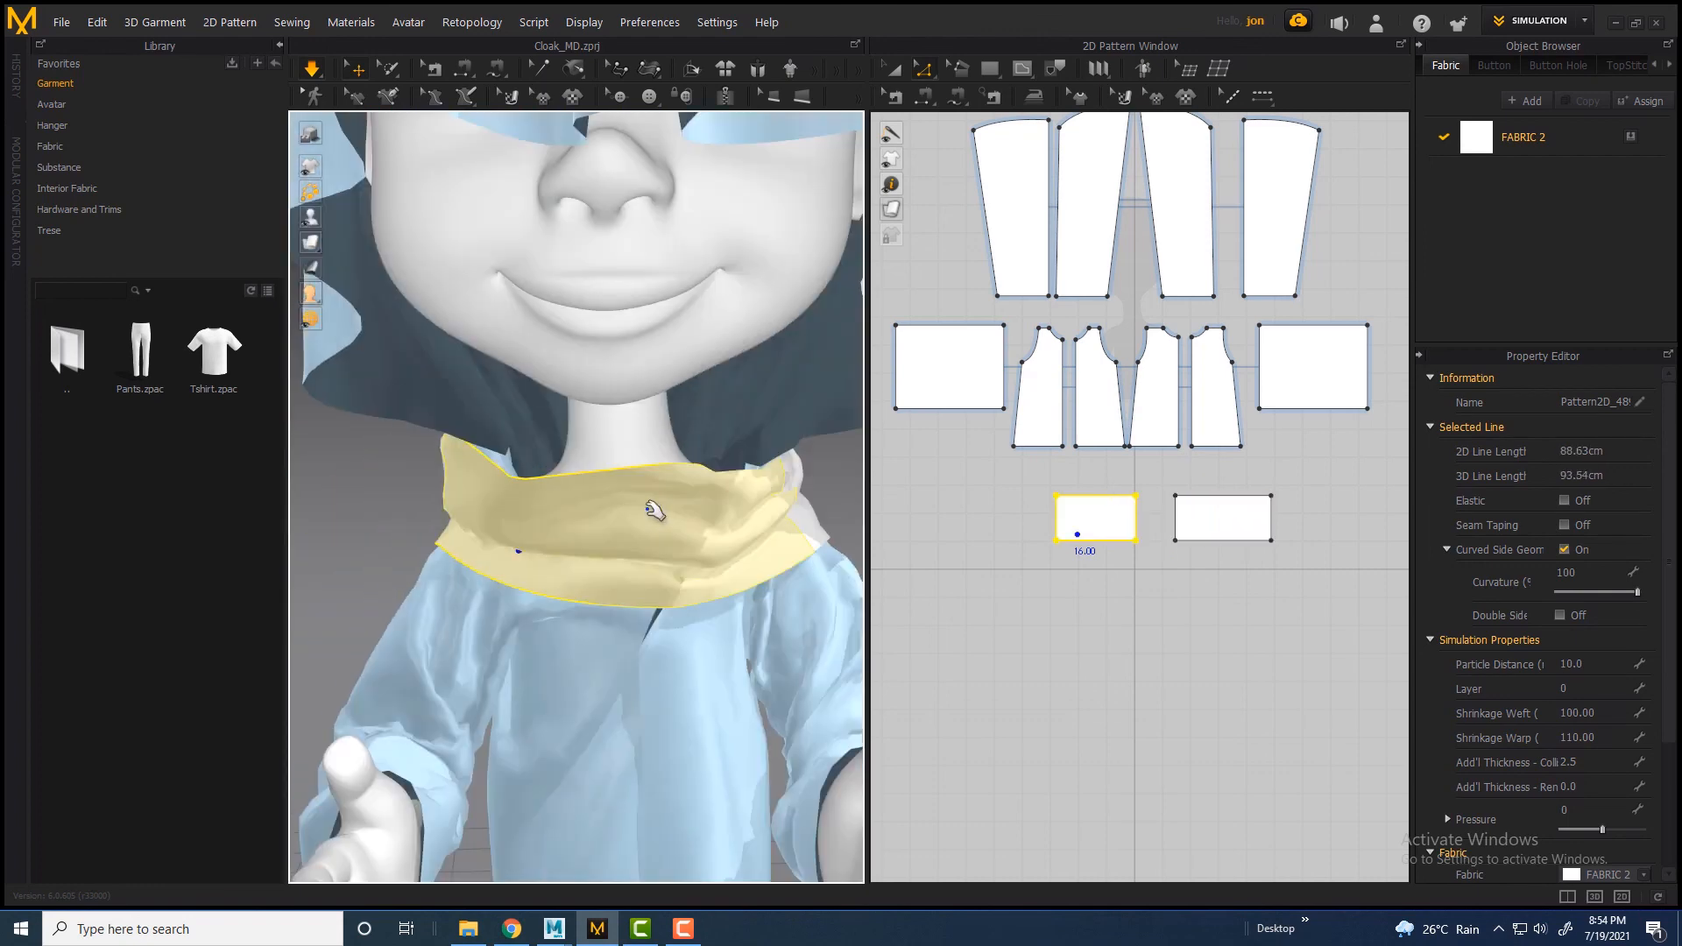
# Narrow the back scarf piece slightly, simulate, and pull the scarf's folds into place
pyautogui.moveTo(1271, 523); pyautogui.dragTo(1262, 521)
pyautogui.click(309, 72)
pyautogui.moveTo(548, 563); pyautogui.dragTo(620, 560)
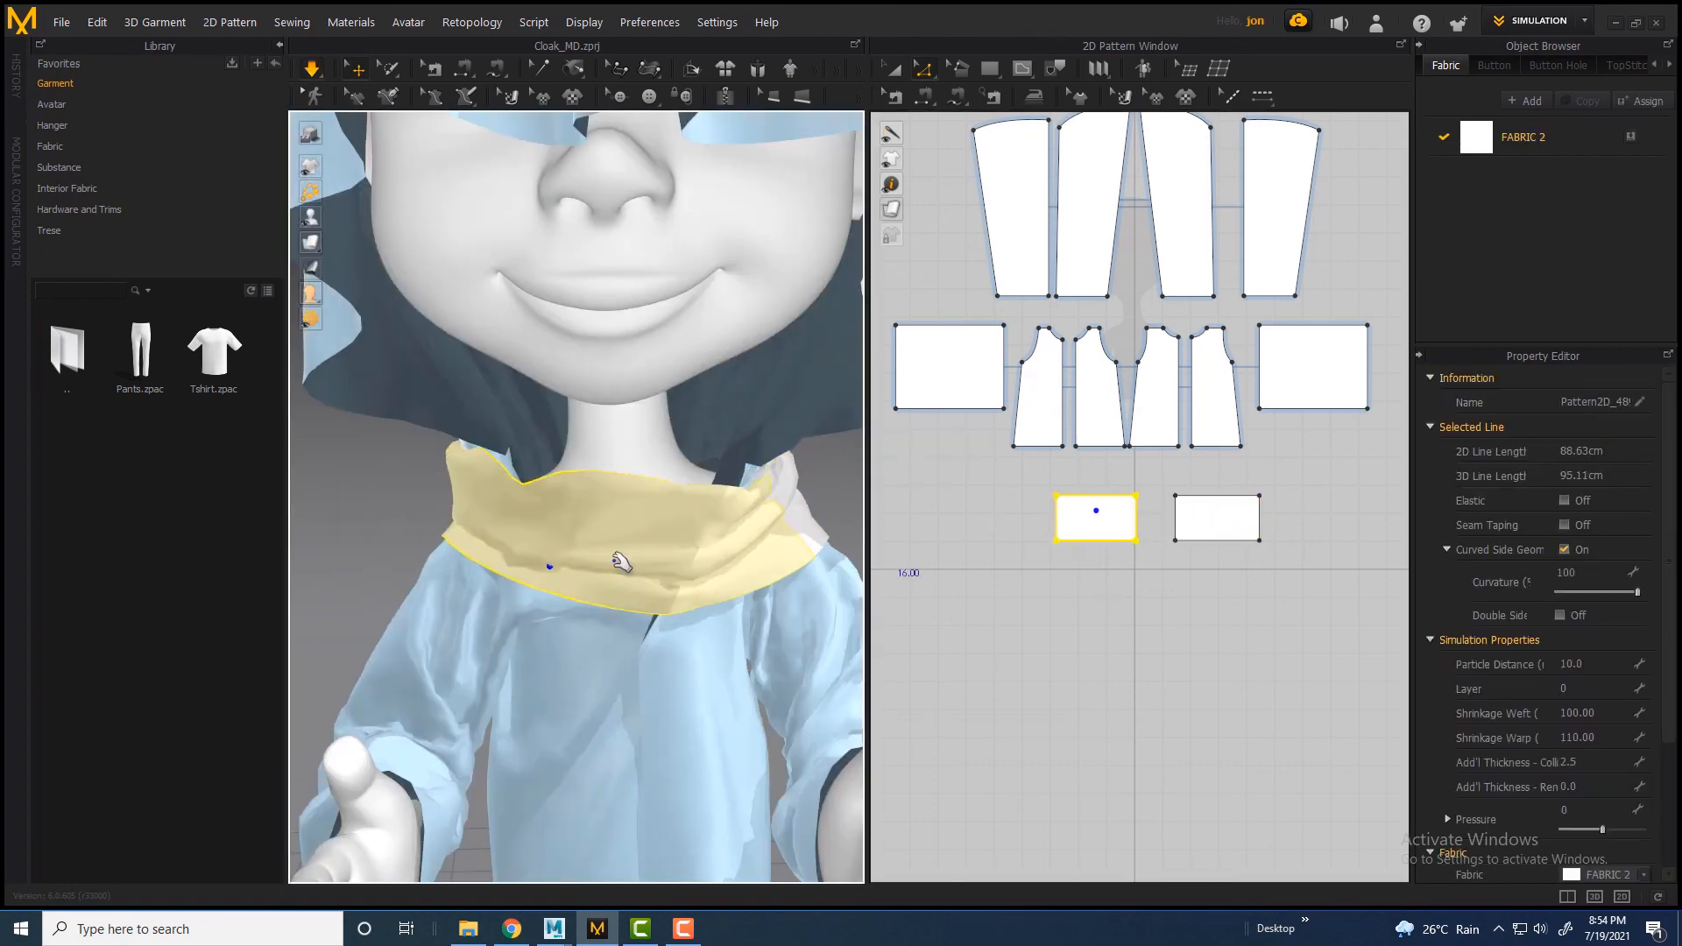
pyautogui.moveTo(619, 560); pyautogui.dragTo(464, 525, button='right')
pyautogui.click(526, 522)
pyautogui.moveTo(618, 562); pyautogui.dragTo(642, 568)
pyautogui.moveTo(649, 570); pyautogui.dragTo(561, 569, button='right')
pyautogui.moveTo(613, 571); pyautogui.dragTo(601, 590)
pyautogui.moveTo(601, 590); pyautogui.dragTo(517, 596, button='right')
pyautogui.moveTo(612, 642); pyautogui.dragTo(668, 580)
# Curve the front scarf piece's lower edge downward into an arc about 31.6 cm long, and simulate
pyautogui.scroll(4, 1107, 631)
pyautogui.click(925, 69)
pyautogui.click(977, 168)
pyautogui.moveTo(1063, 540); pyautogui.dragTo(1068, 580)
pyautogui.click(312, 69)
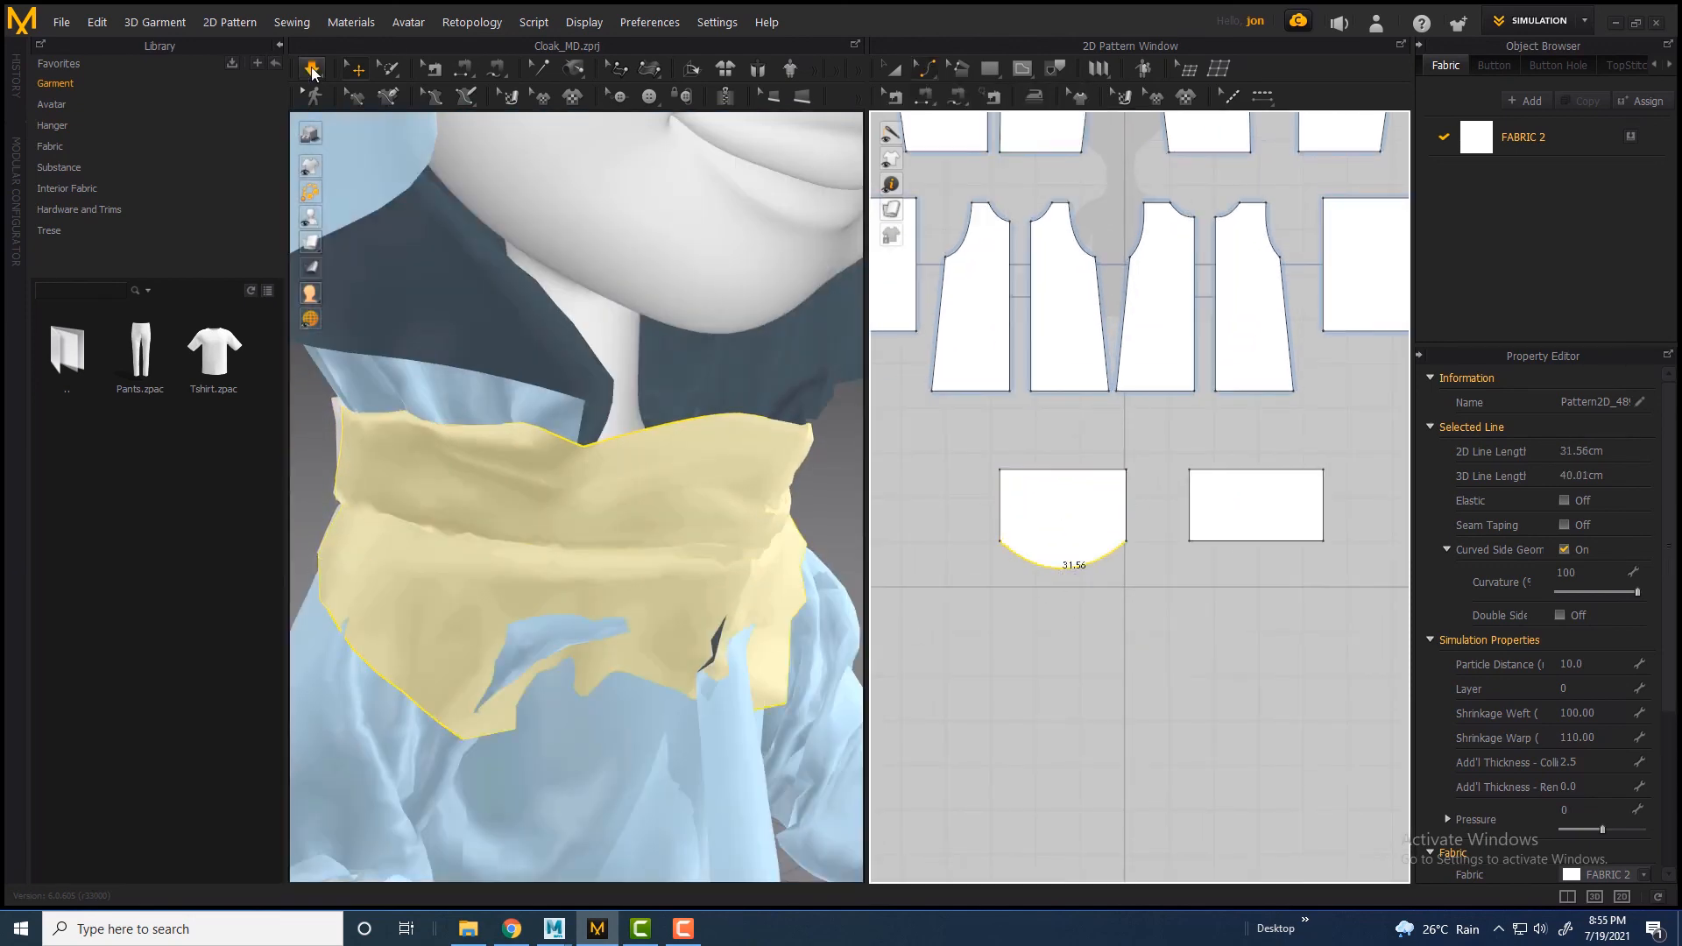
# Curve the back scarf piece's lower edge upward into a shallow arc about 30.3 cm long
pyautogui.scroll(-3, 628, 565)
pyautogui.moveTo(630, 567); pyautogui.dragTo(789, 566, button='right')
pyautogui.moveTo(1270, 541); pyautogui.dragTo(1267, 530)
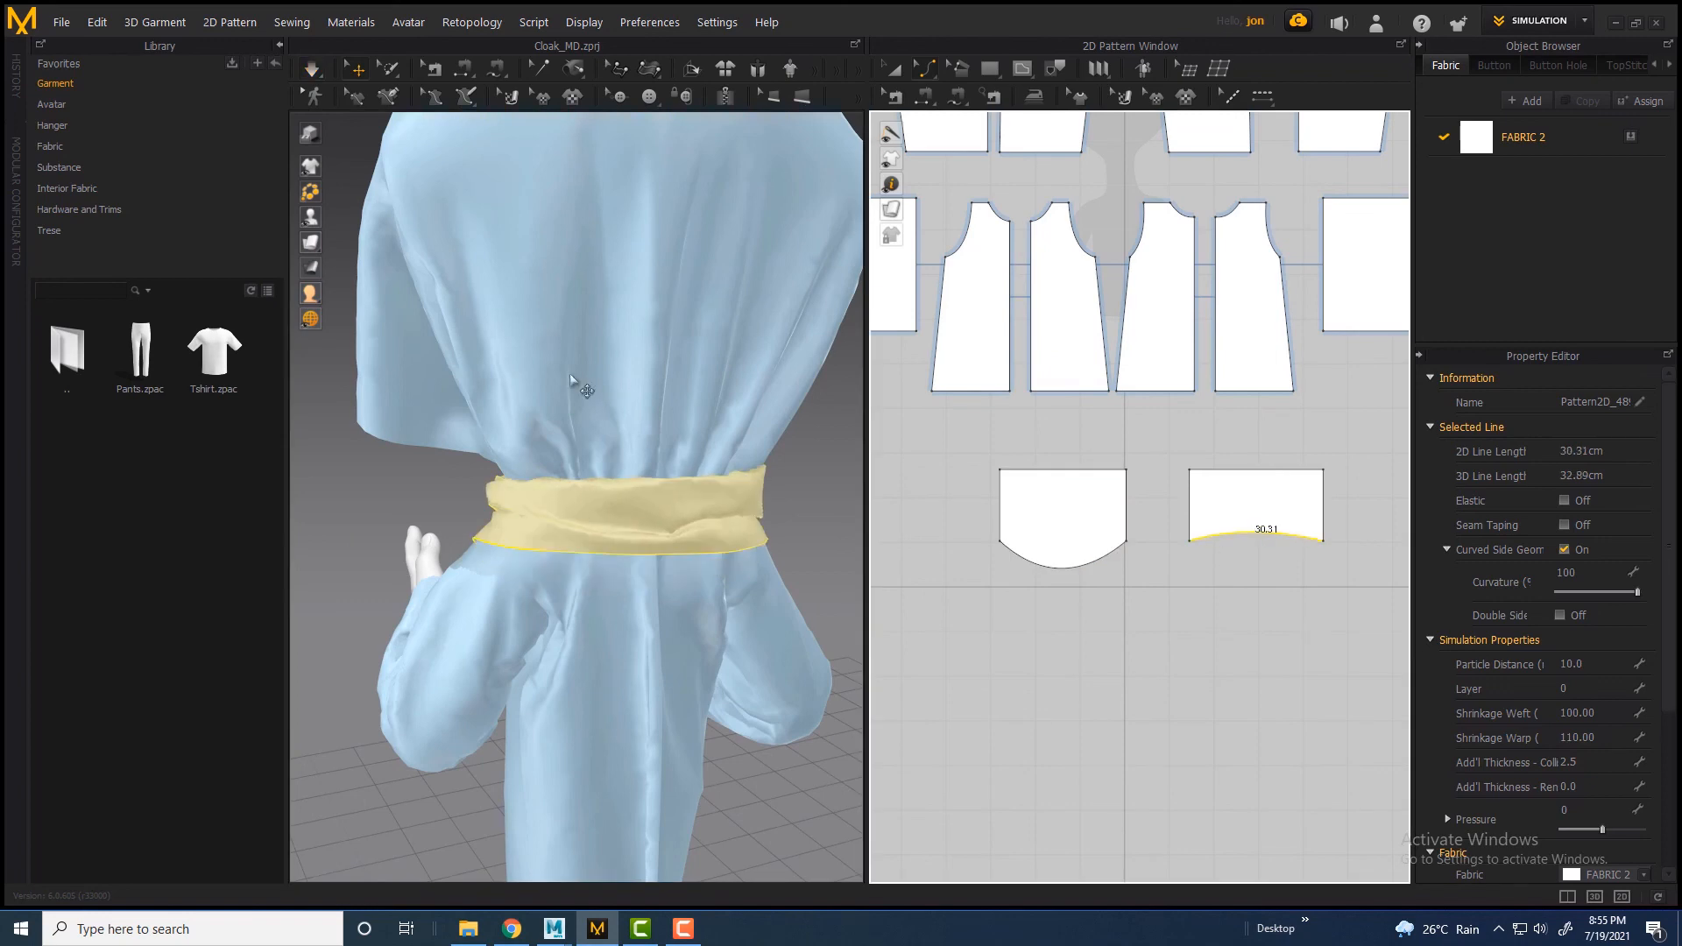
# Simulate and pull the scarf's back and front fabric into place around the neck, checking the drape from several sides
pyautogui.moveTo(678, 508); pyautogui.dragTo(679, 543)
pyautogui.moveTo(594, 500); pyautogui.dragTo(618, 515)
pyautogui.moveTo(619, 515); pyautogui.dragTo(780, 525, button='right')
pyautogui.moveTo(673, 525); pyautogui.dragTo(634, 547)
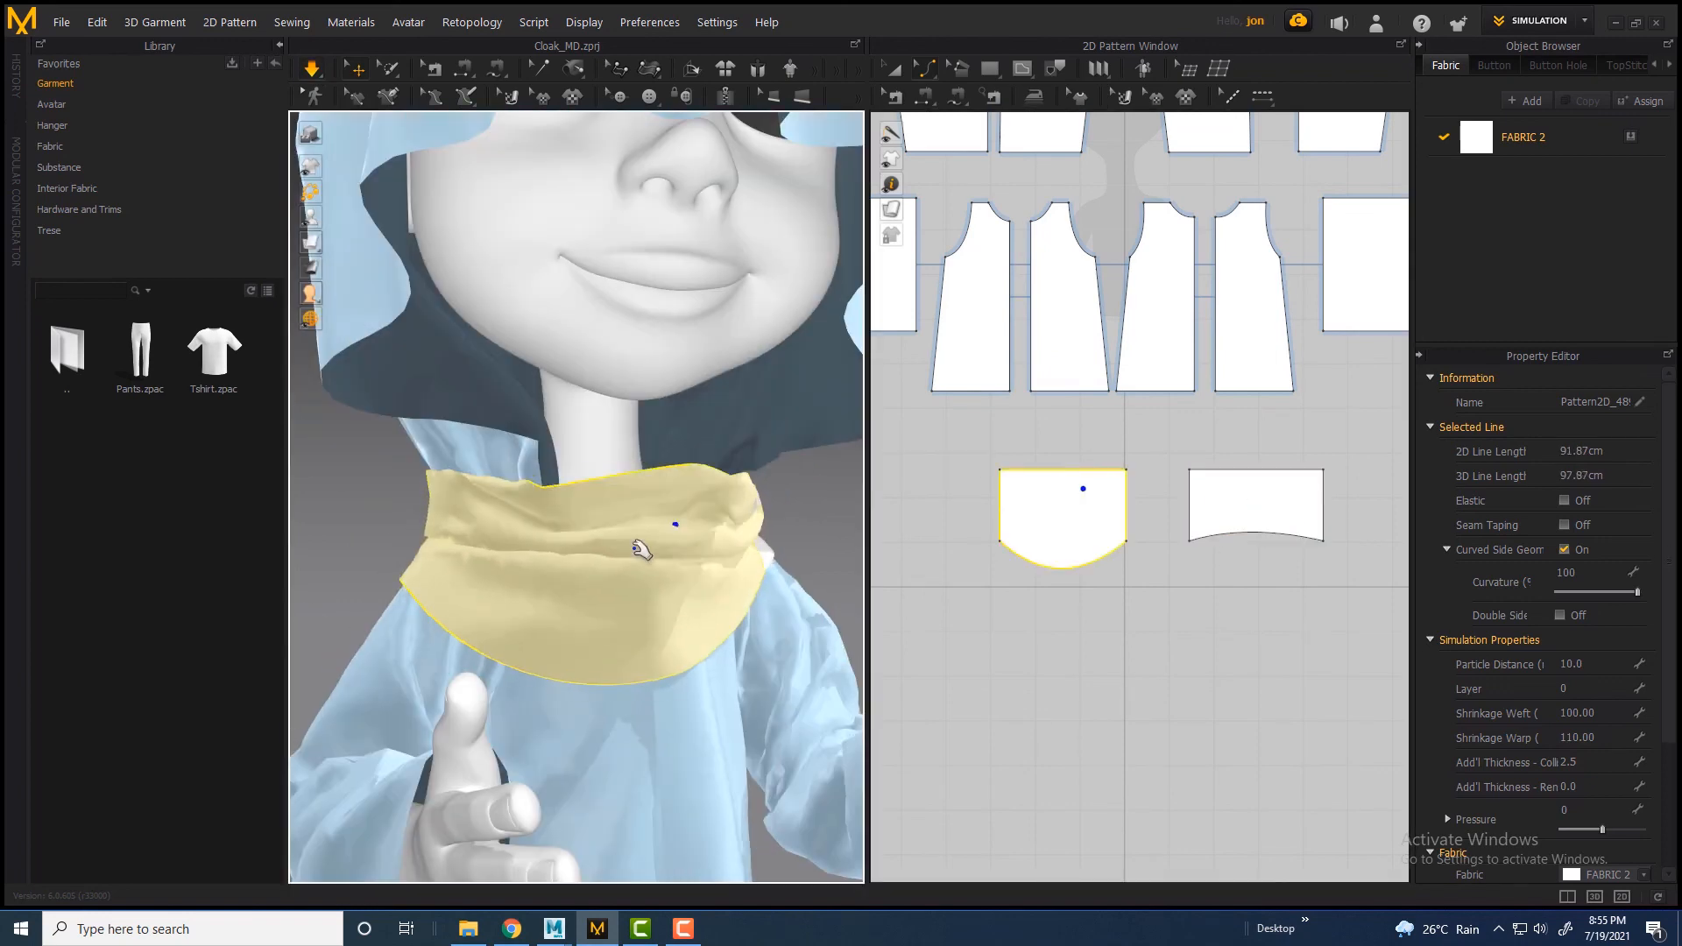
pyautogui.moveTo(605, 547); pyautogui.dragTo(674, 544, button='right')
pyautogui.moveTo(582, 517); pyautogui.dragTo(672, 544)
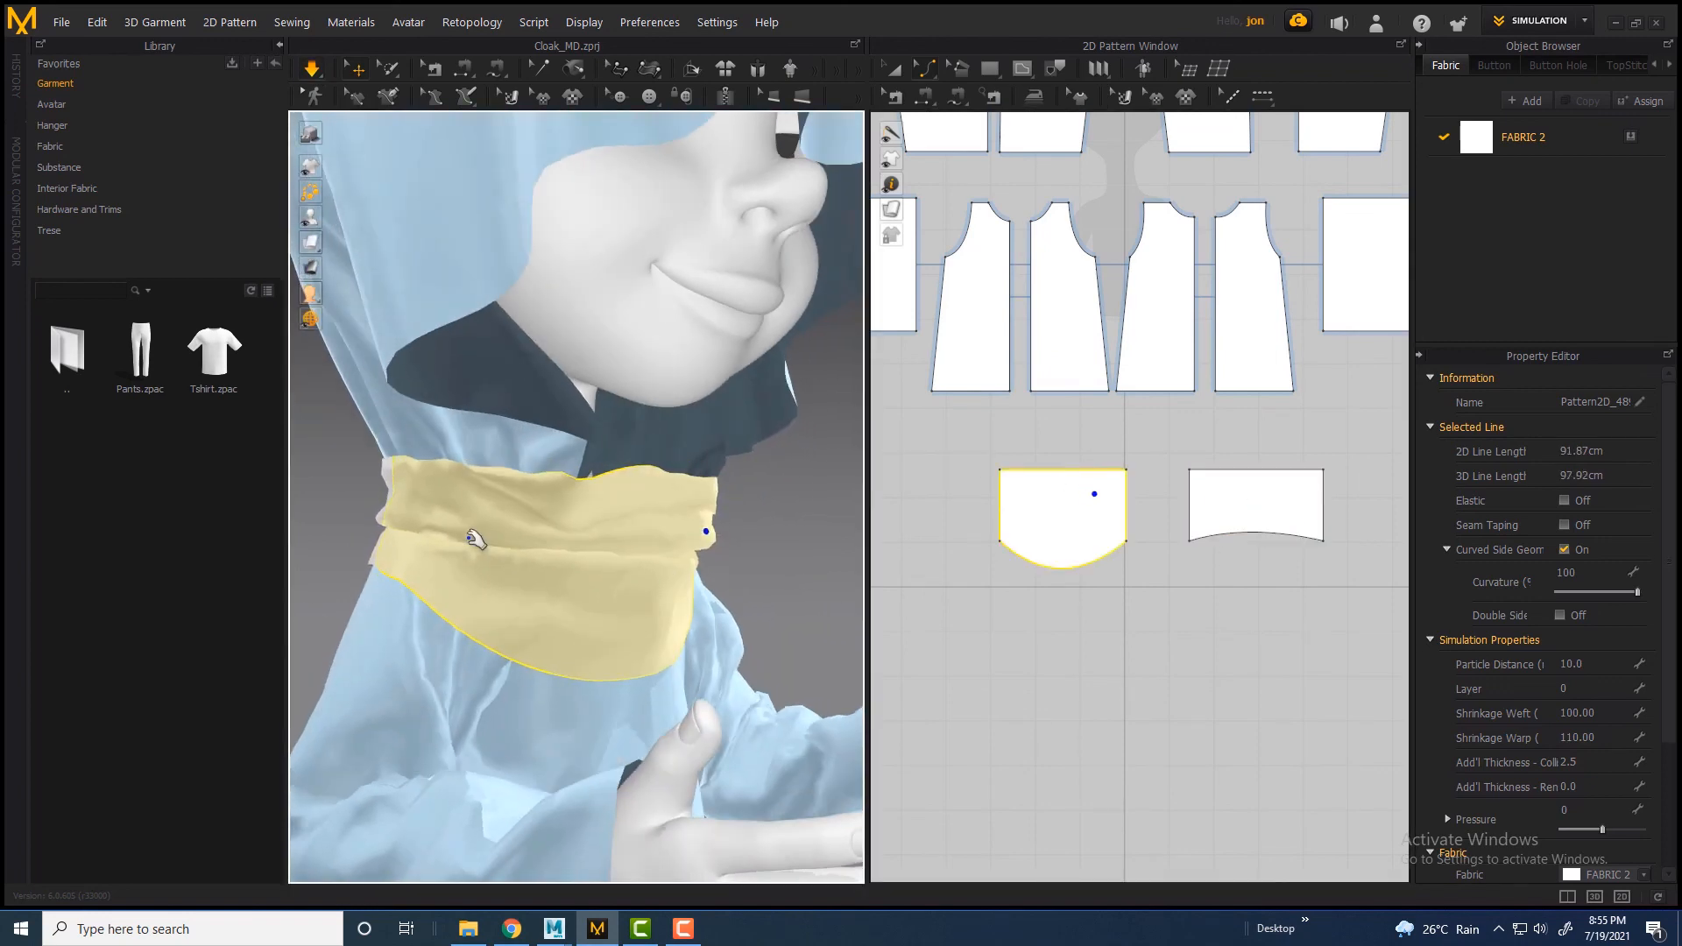
pyautogui.moveTo(477, 534); pyautogui.dragTo(412, 550, button='right')
pyautogui.scroll(-5, 443, 584)
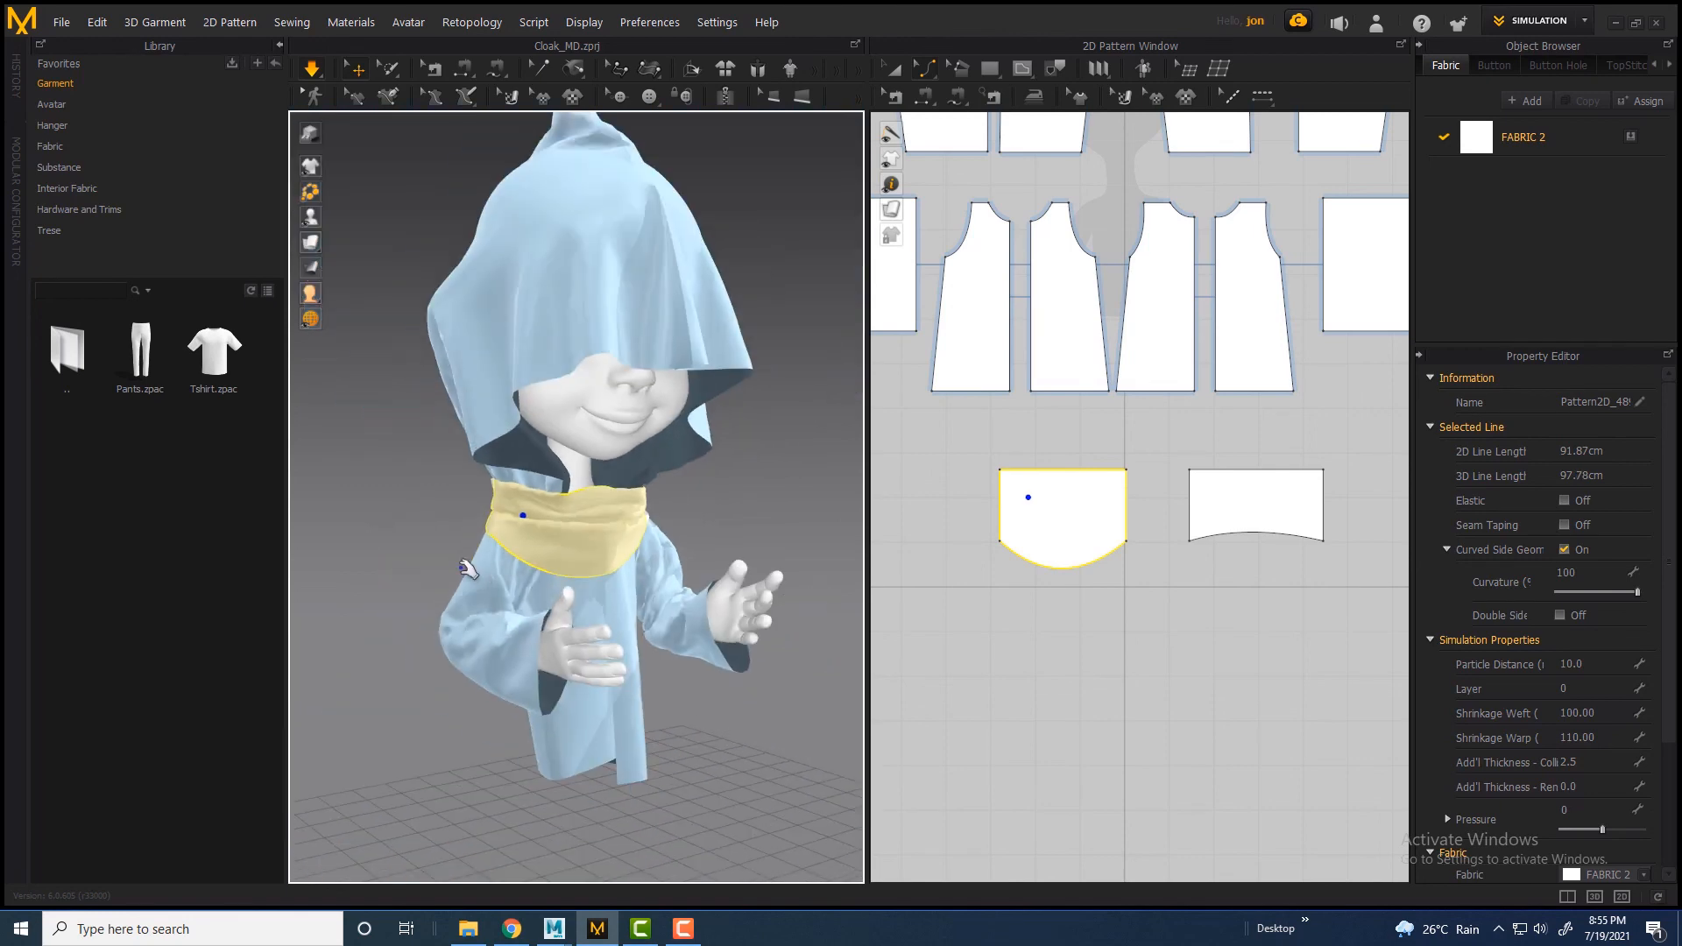
pyautogui.scroll(3, 464, 567)
pyautogui.moveTo(552, 593); pyautogui.dragTo(298, 561, button='right')
pyautogui.click(513, 535)
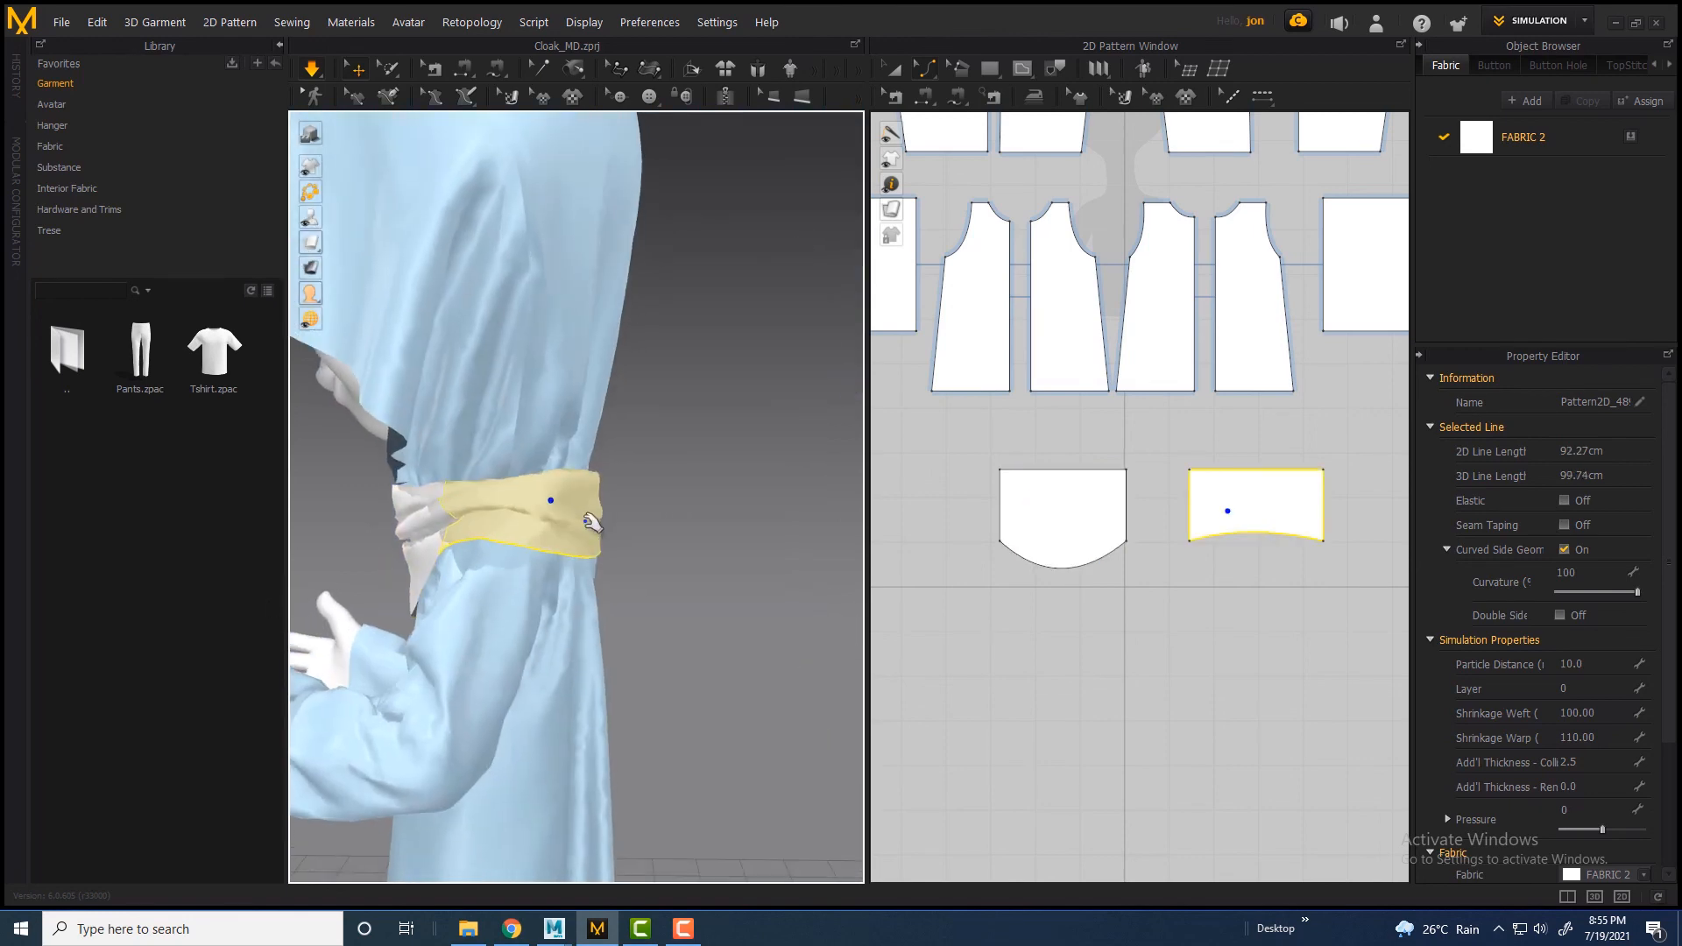
pyautogui.moveTo(513, 535); pyautogui.dragTo(721, 529, button='right')
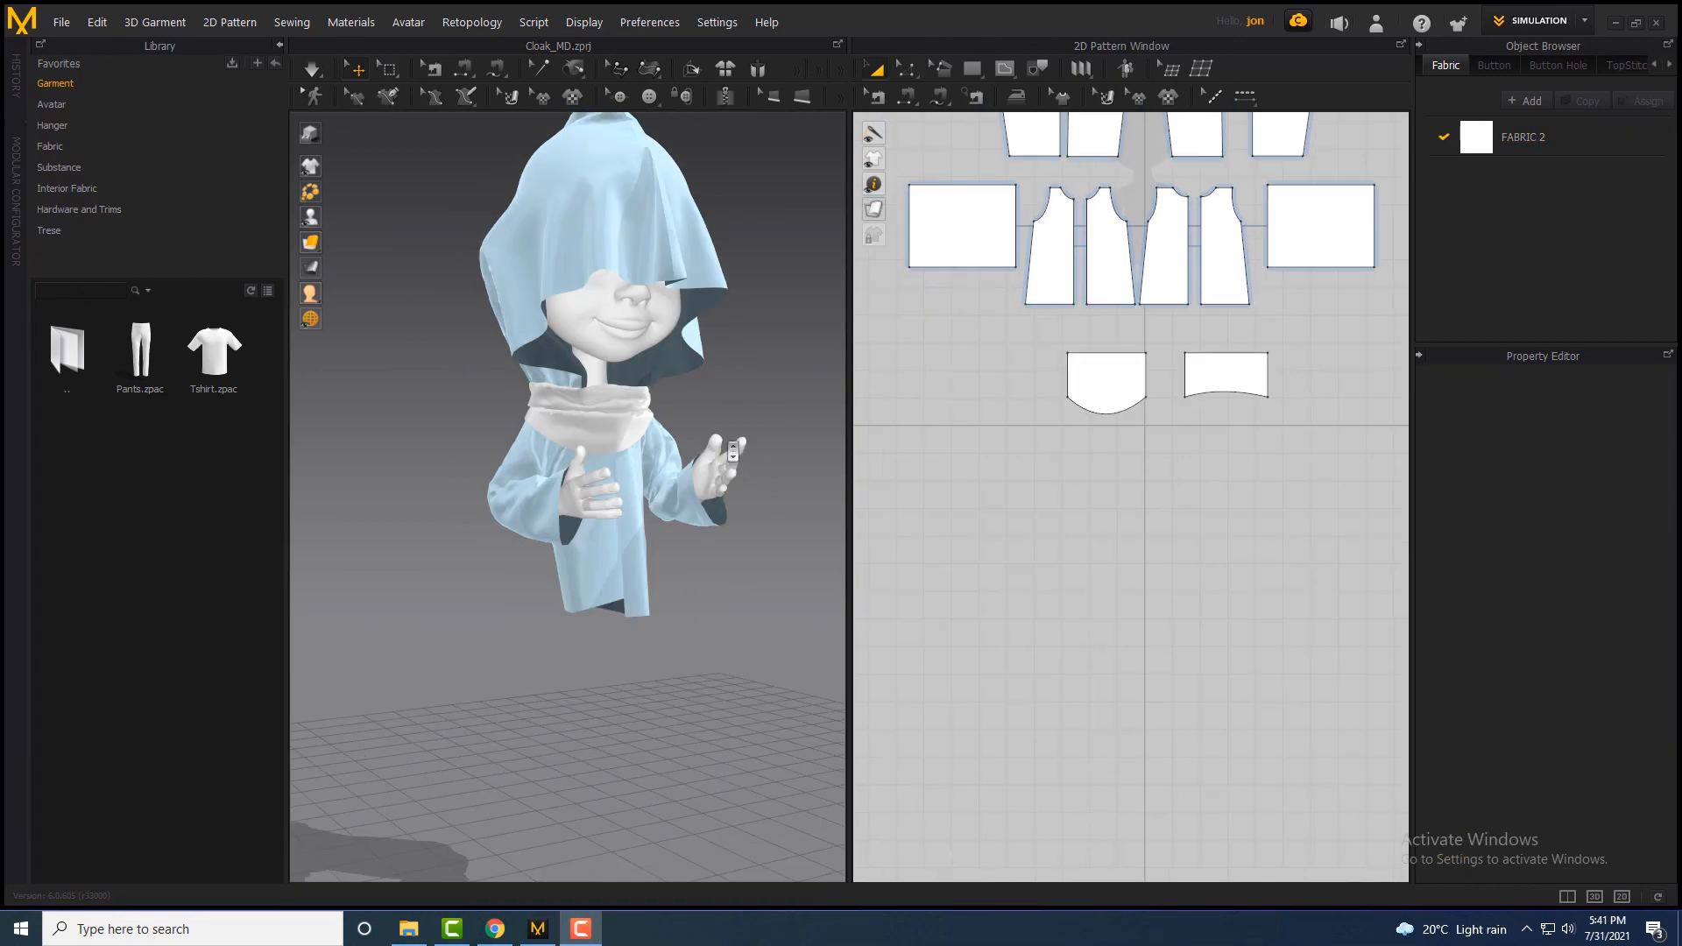
# Select all the jacket and hood patterns, leaving out the two scarf pieces, and unfreeze them
pyautogui.scroll(-3, 733, 451)
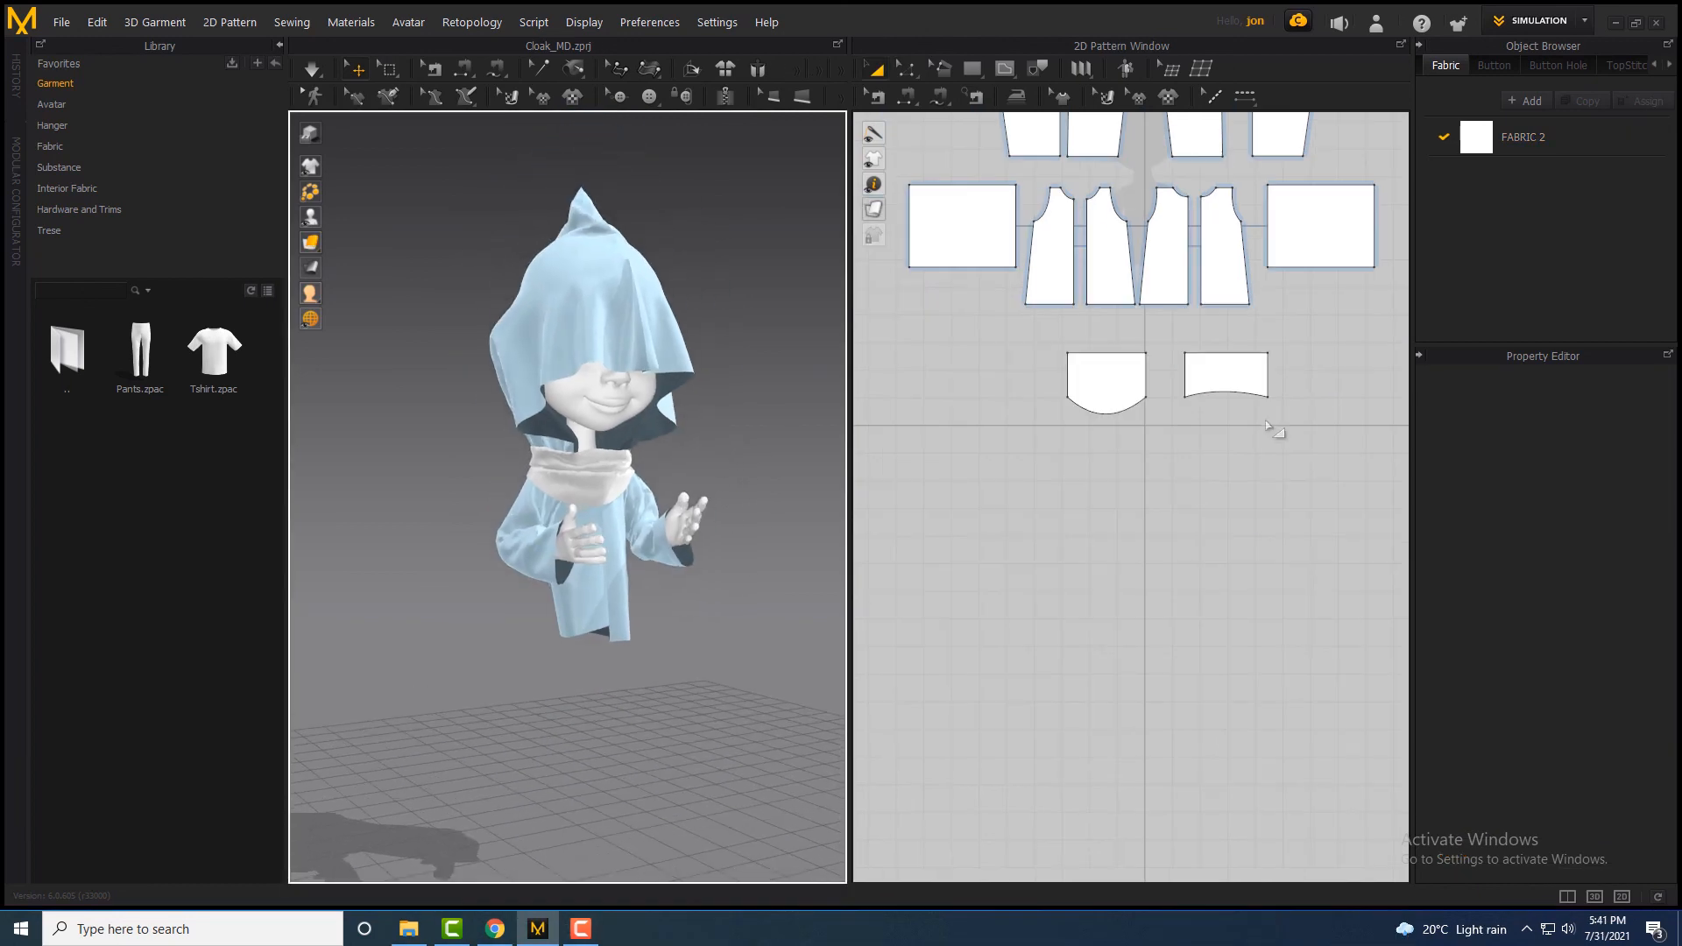
pyautogui.moveTo(1279, 454); pyautogui.dragTo(1264, 705, button='middle')
pyautogui.scroll(-3, 1121, 472)
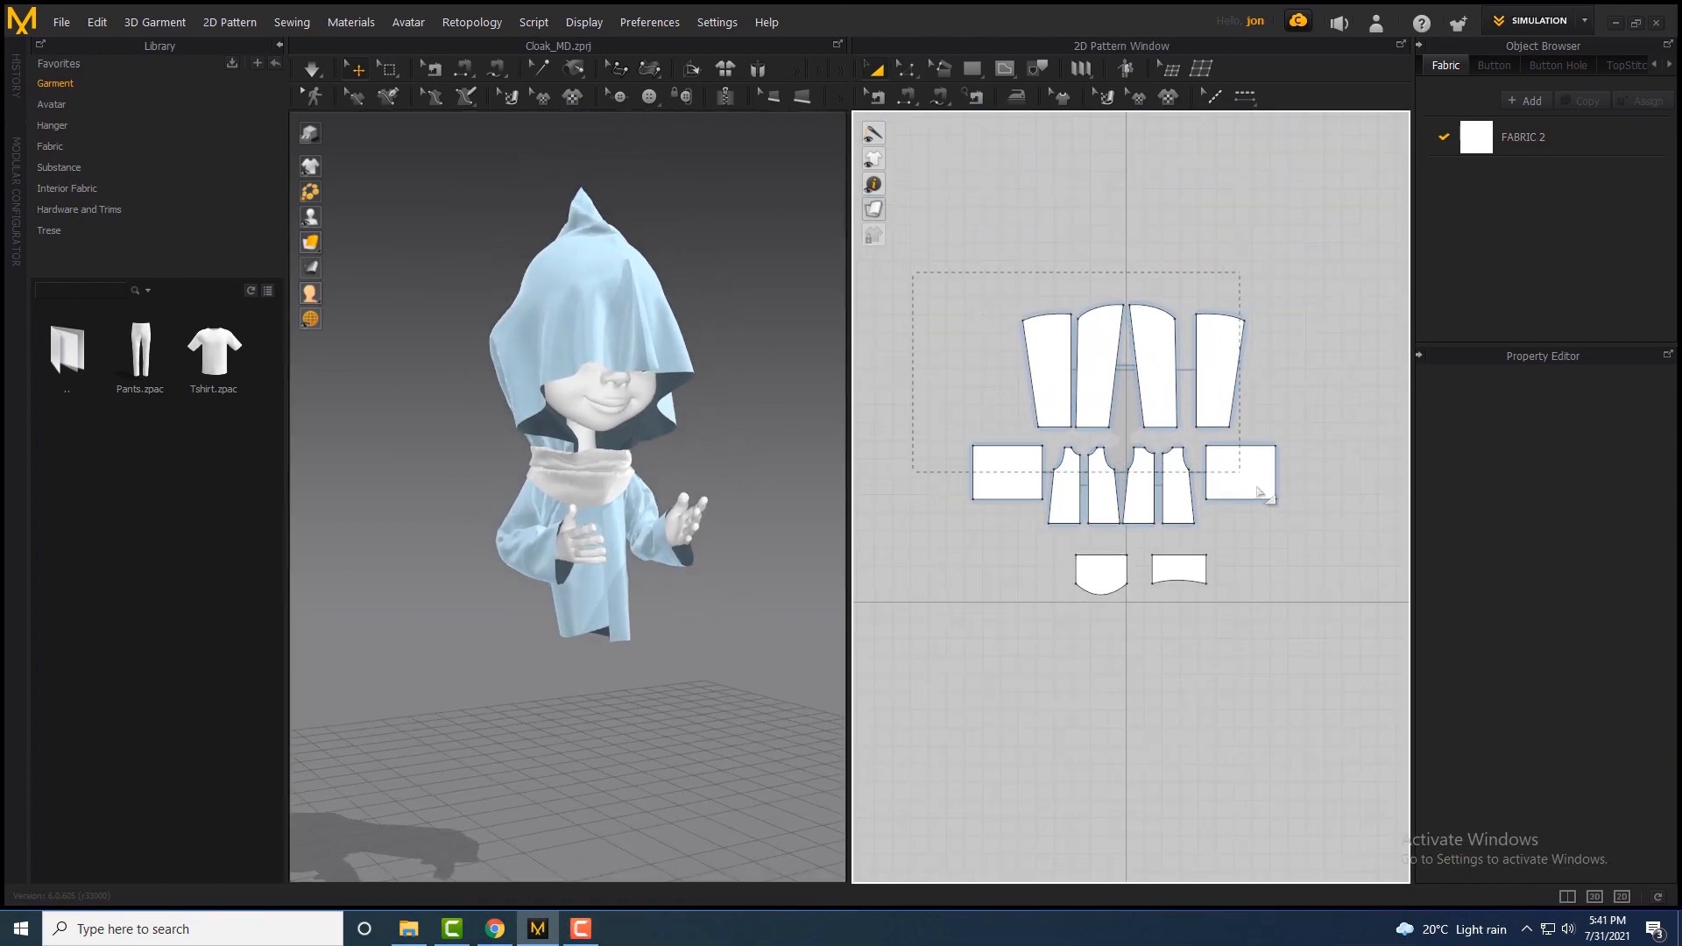
pyautogui.moveTo(1330, 533); pyautogui.dragTo(1331, 539)
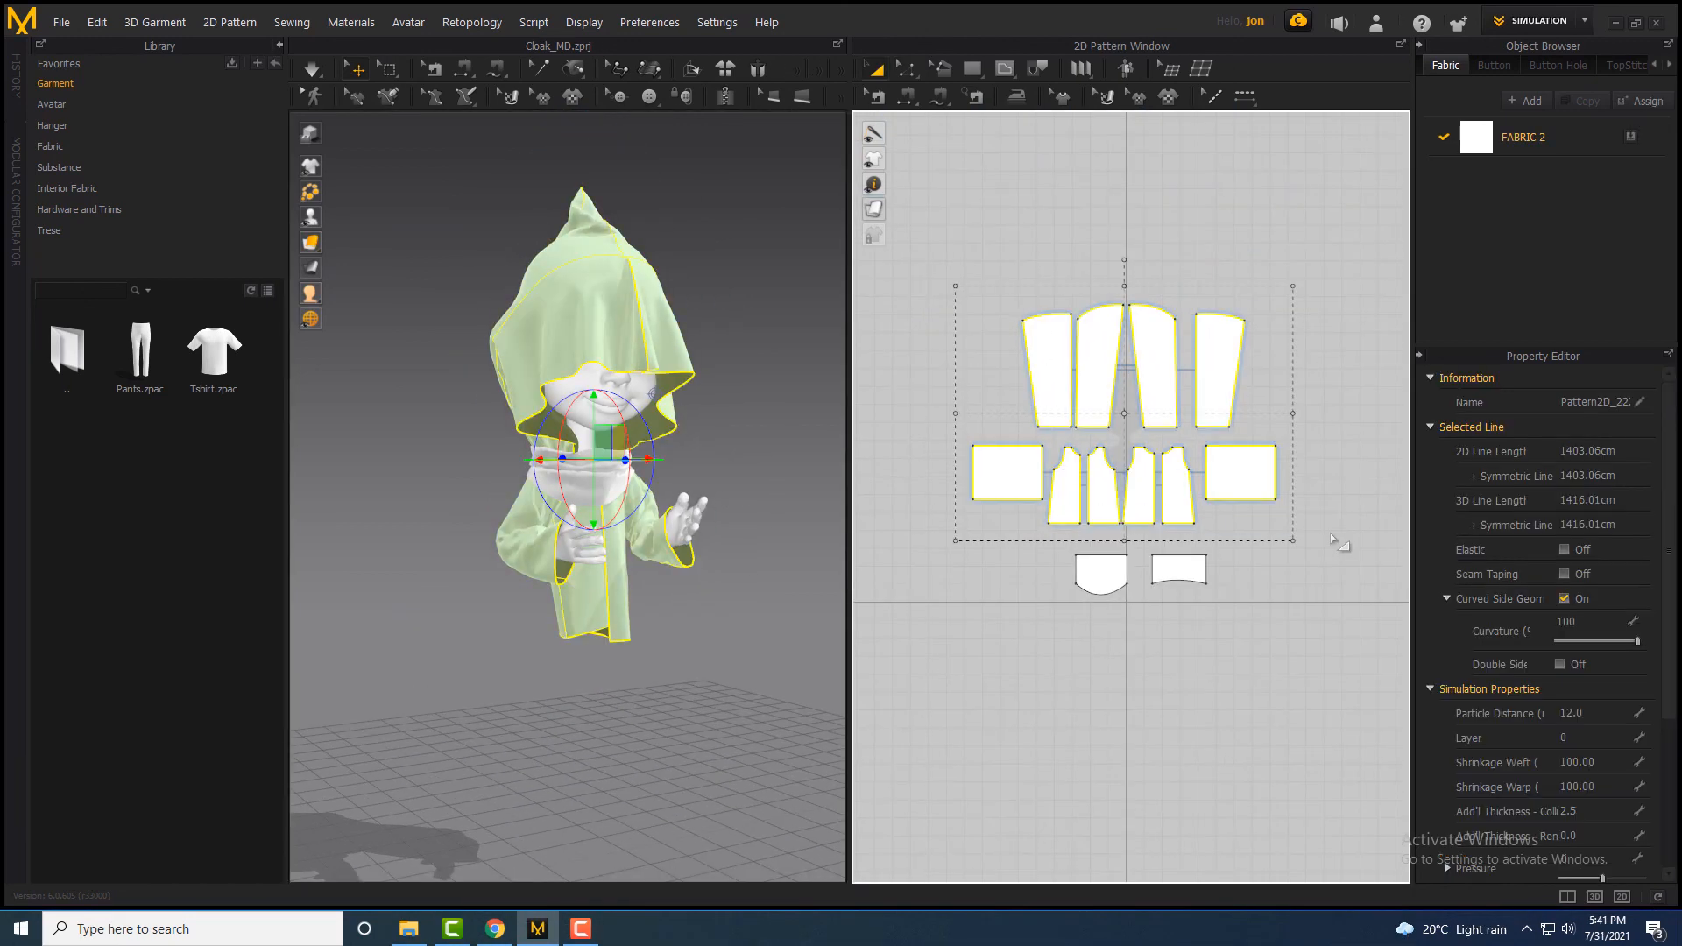
pyautogui.rightClick(604, 301)
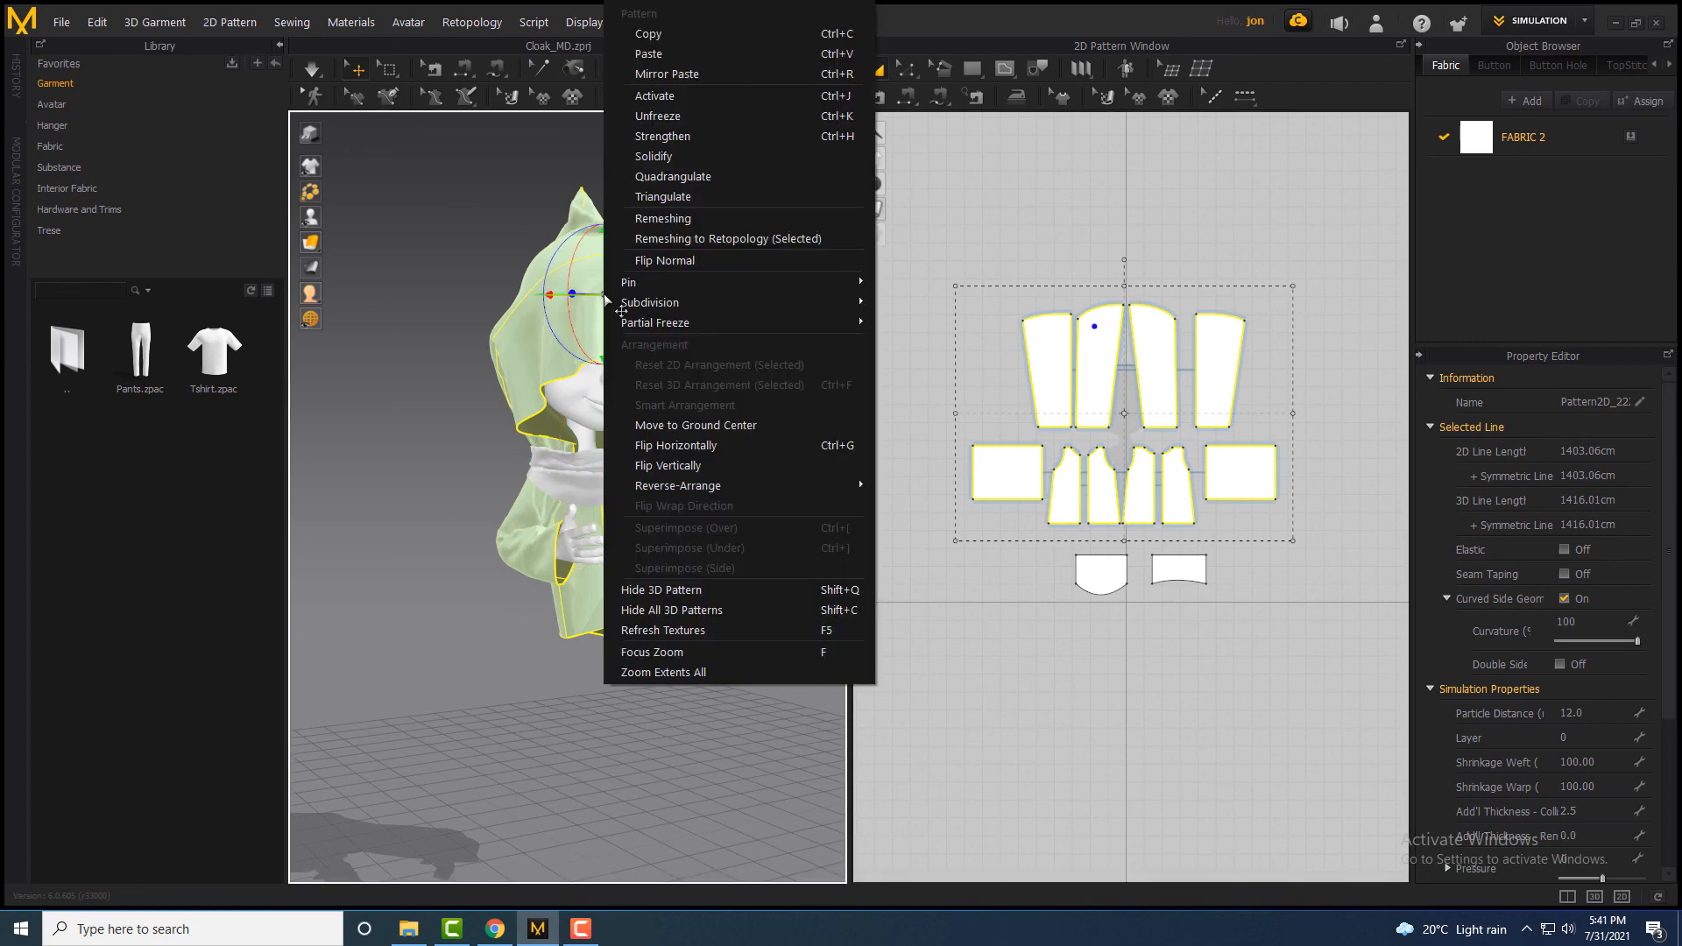
pyautogui.click(666, 115)
pyautogui.click(749, 450)
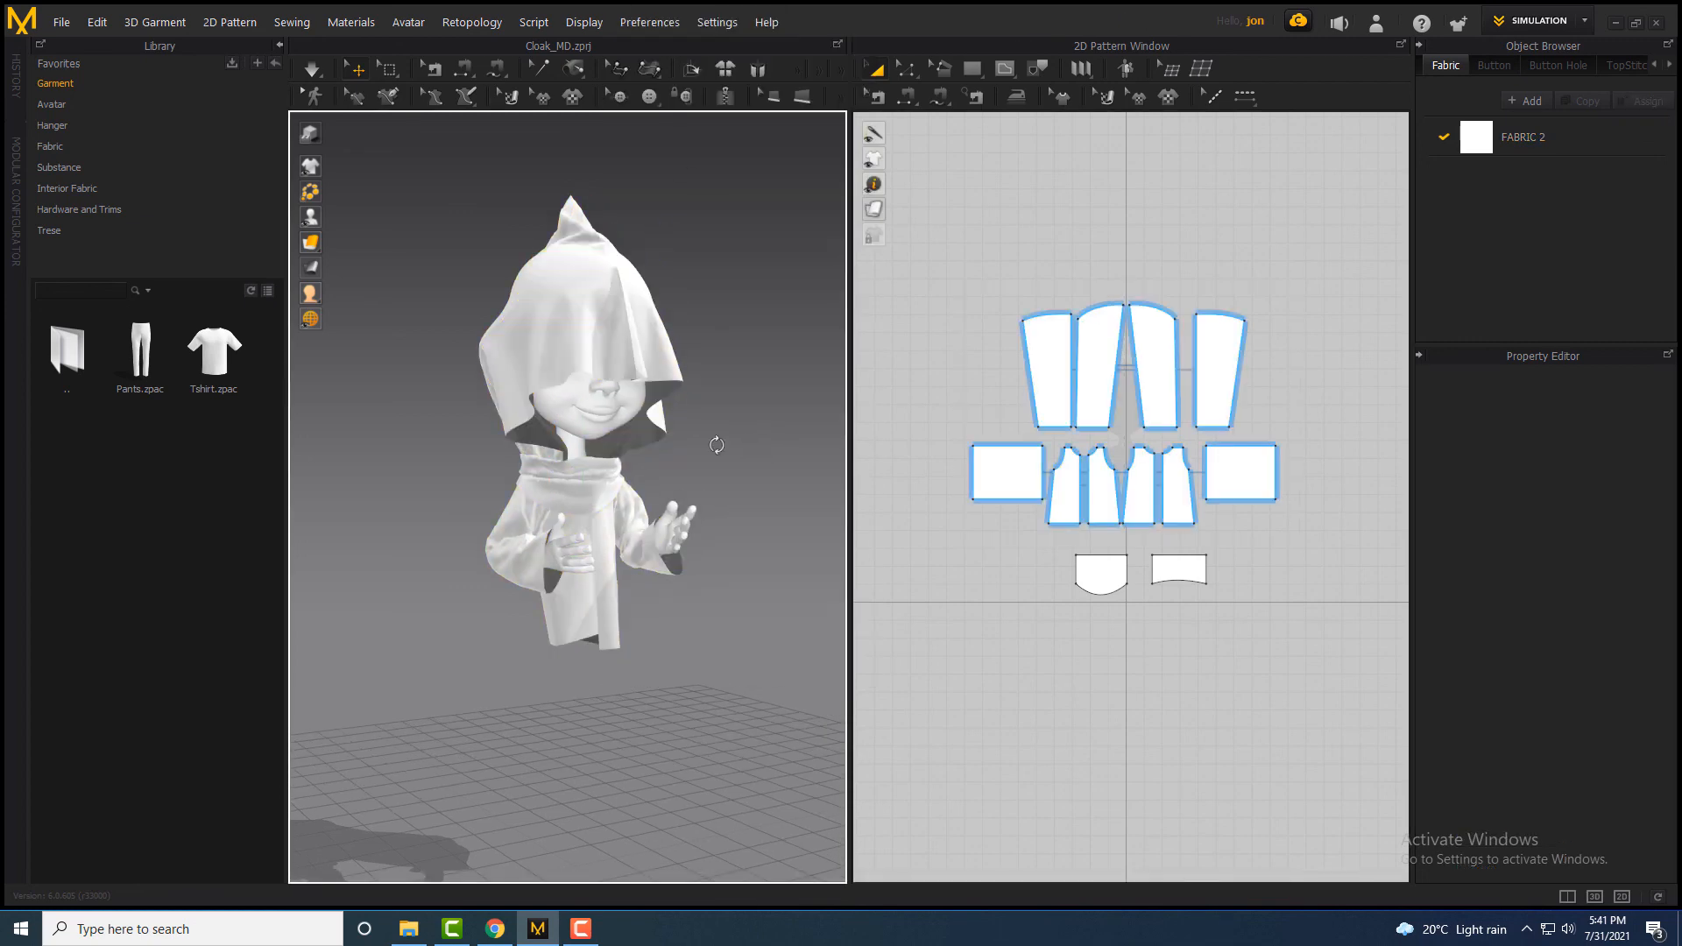
# Select all jacket, hood and scarf patterns and start an OBJ export of the selection named Cloak_MD2 in the MD folder
pyautogui.moveTo(929, 254); pyautogui.dragTo(1335, 687)
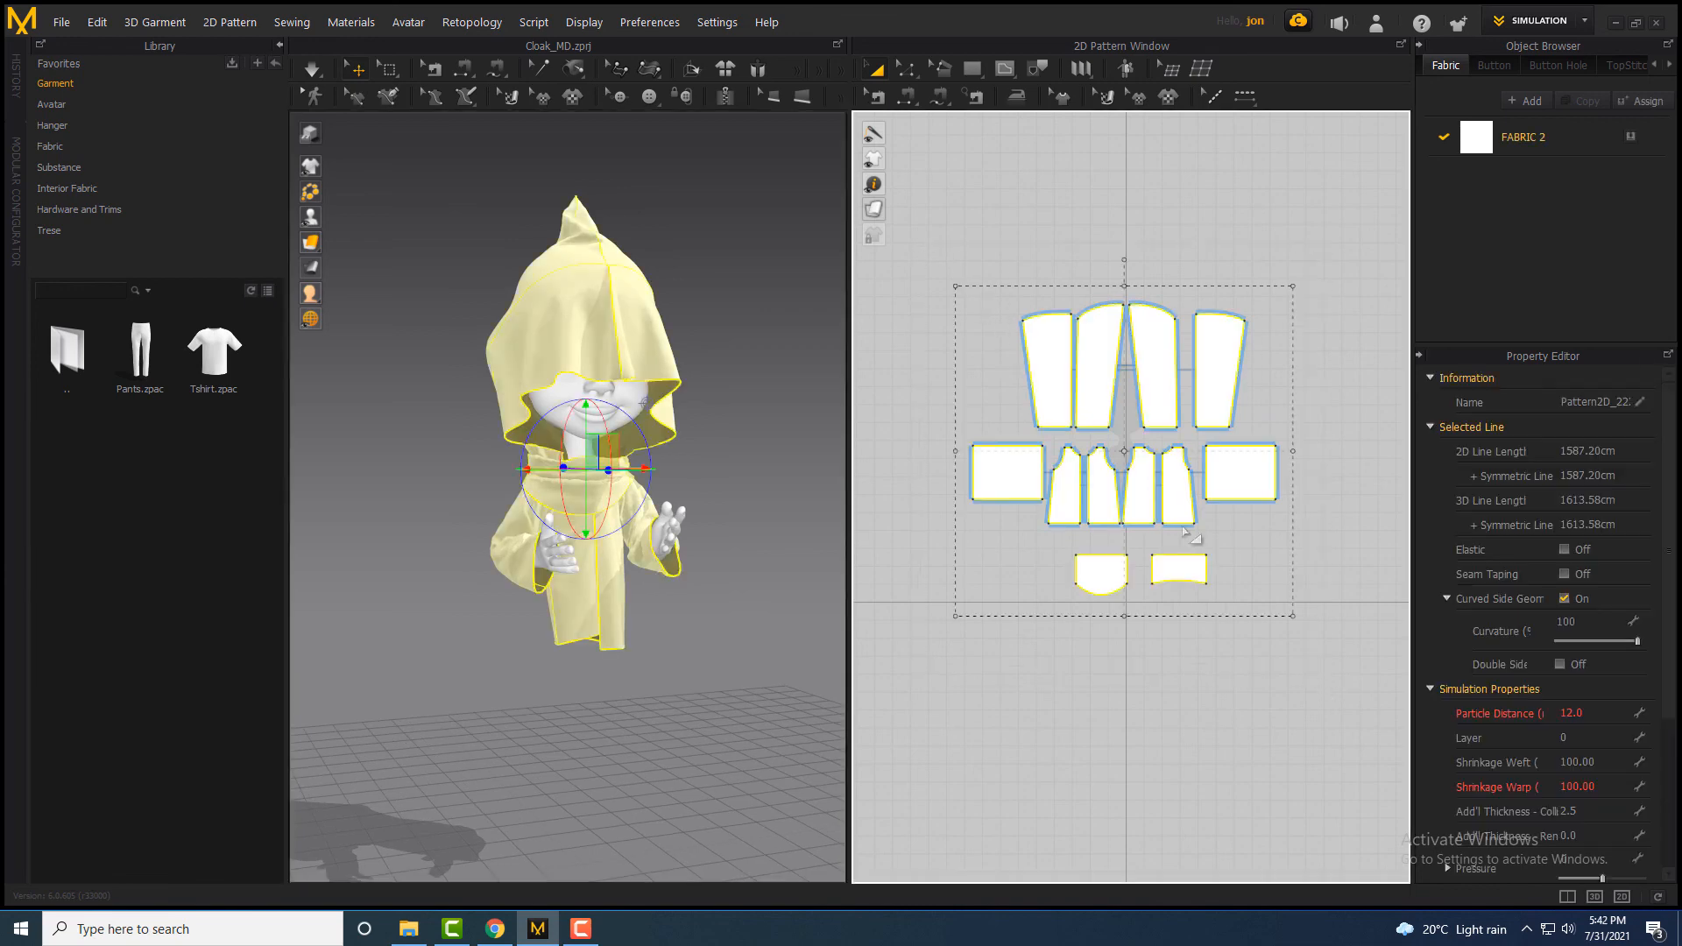
pyautogui.click(61, 23)
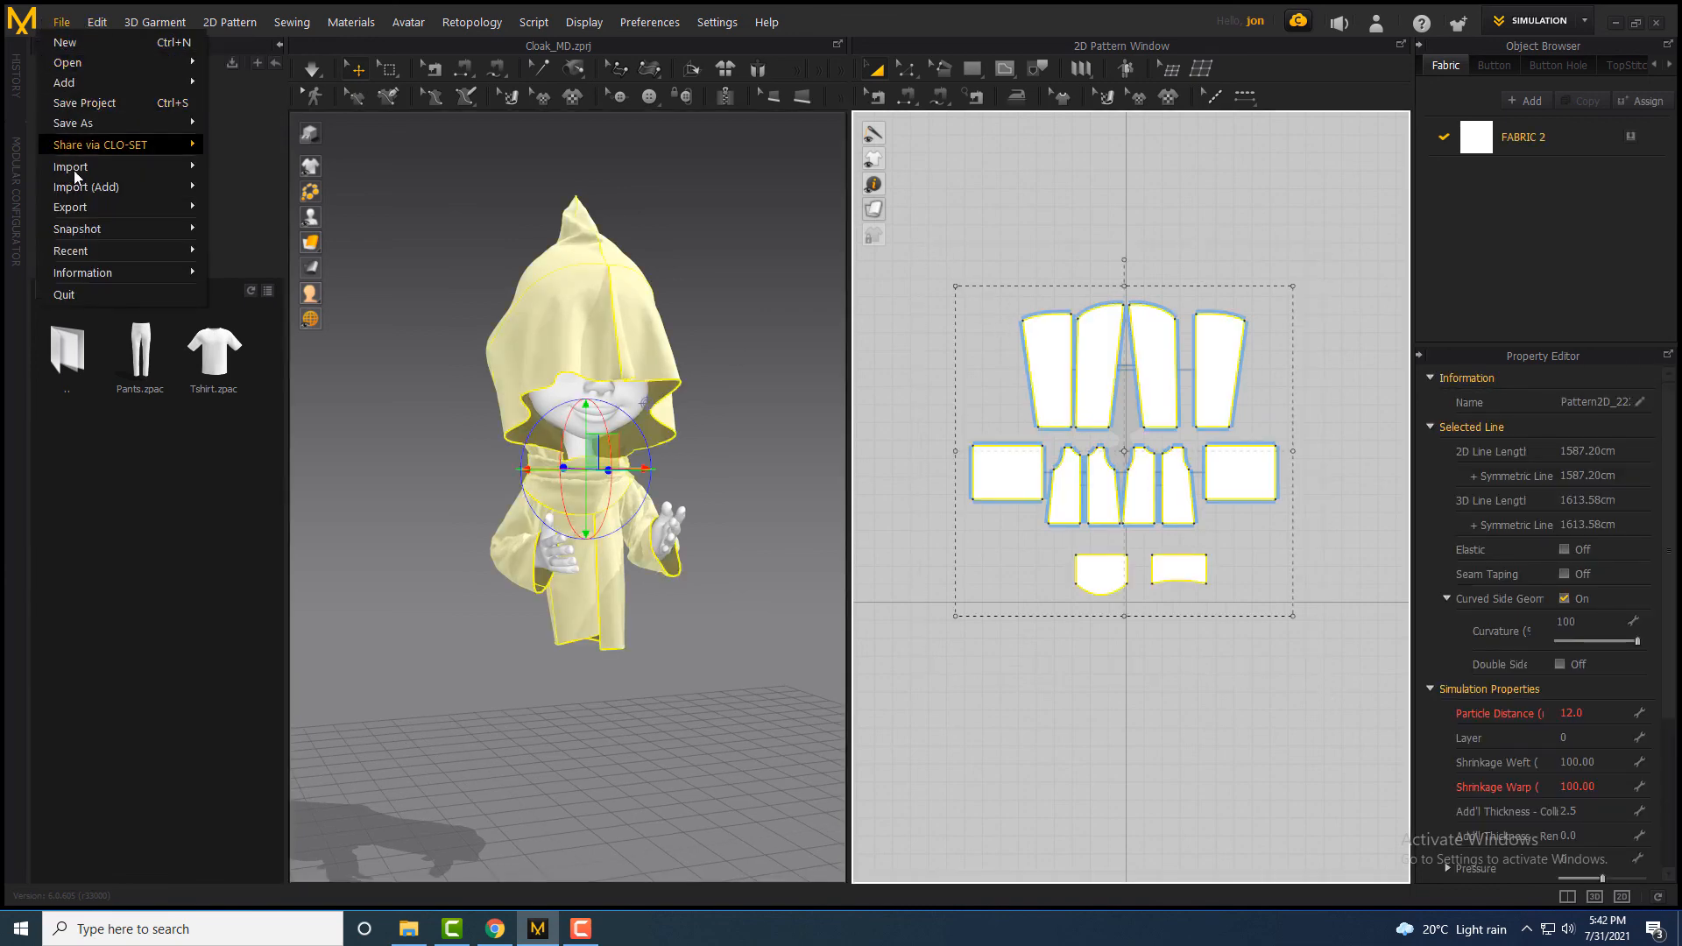
pyautogui.moveTo(87, 205)
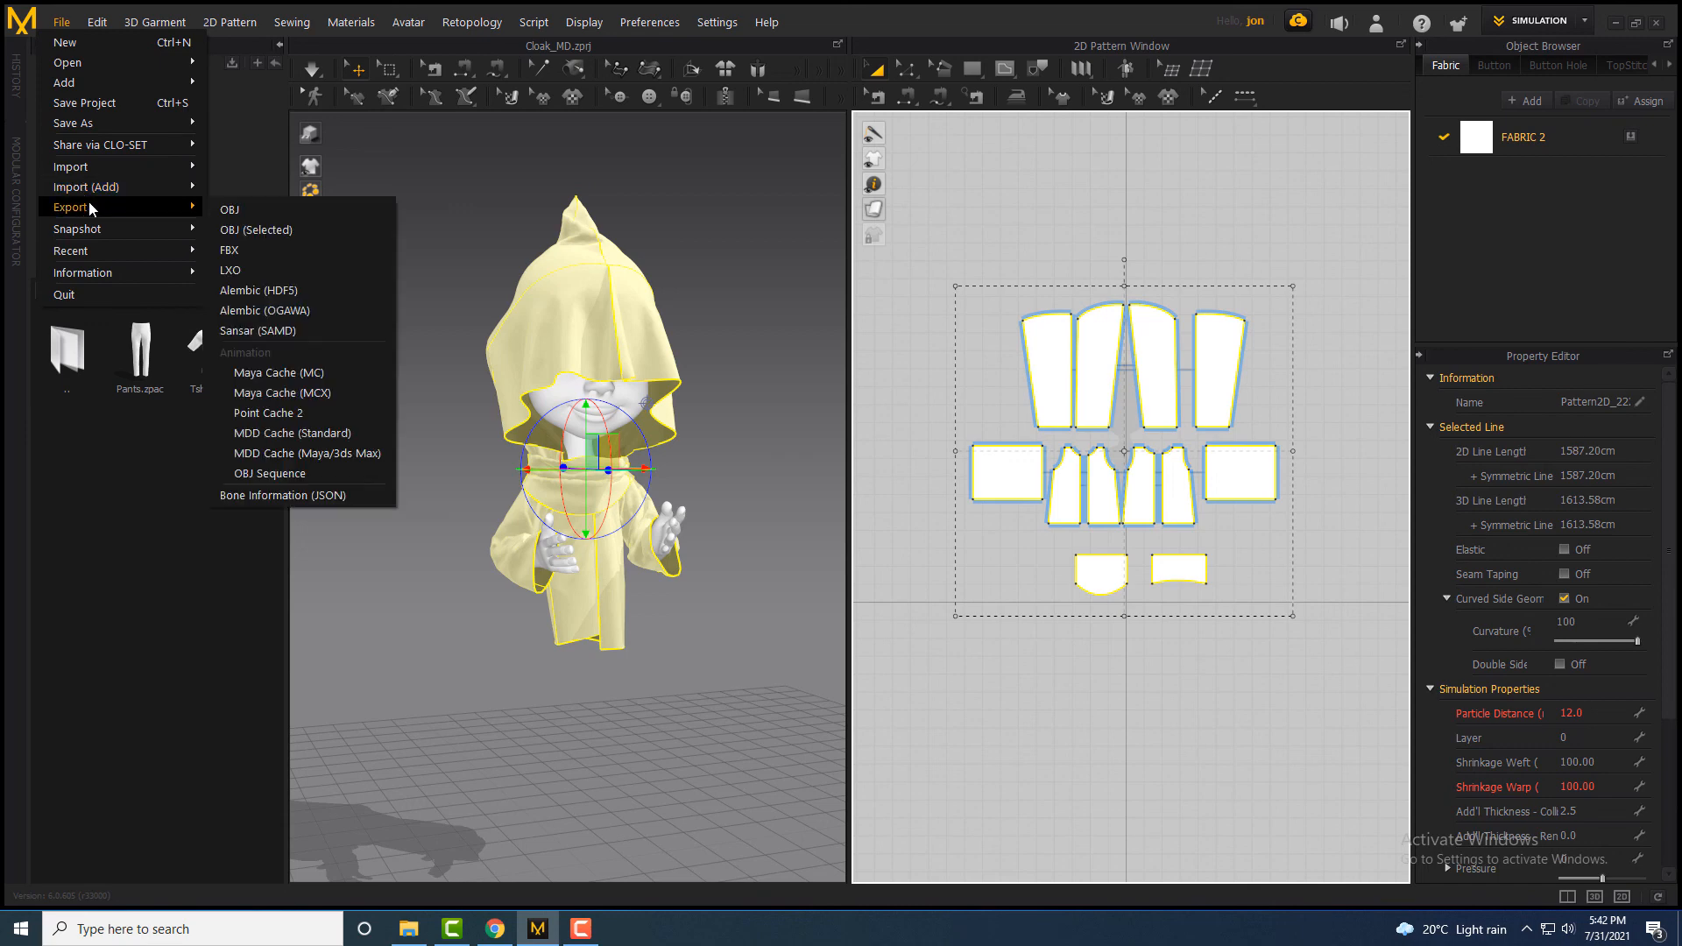
pyautogui.click(257, 231)
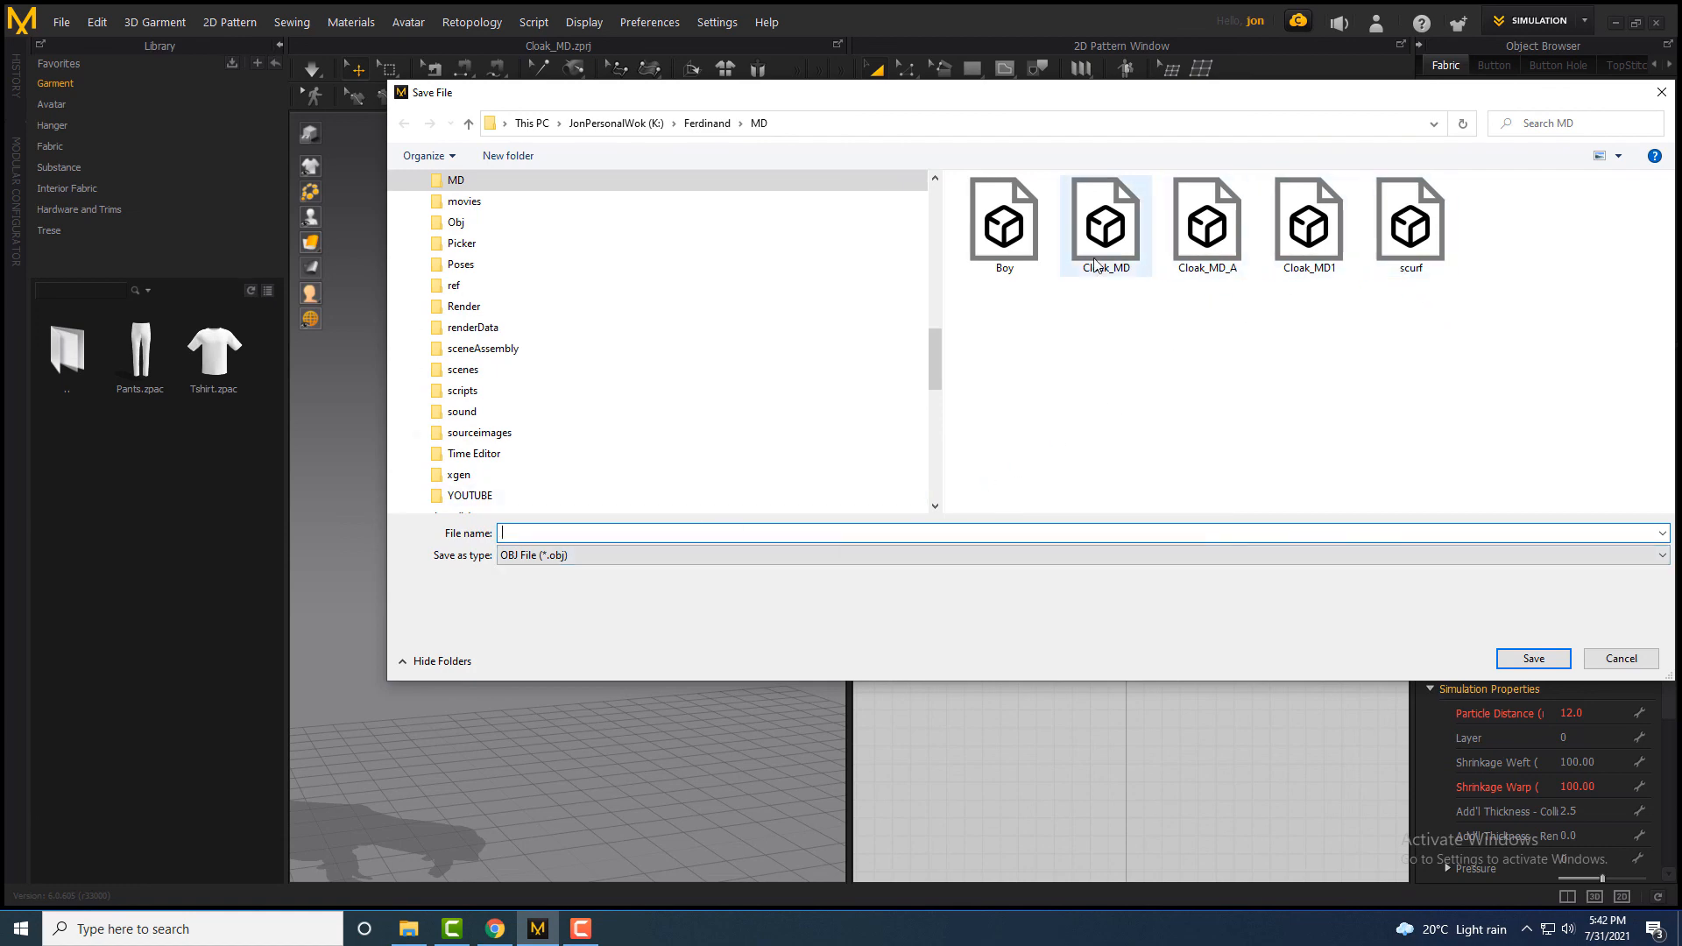
pyautogui.click(1325, 246)
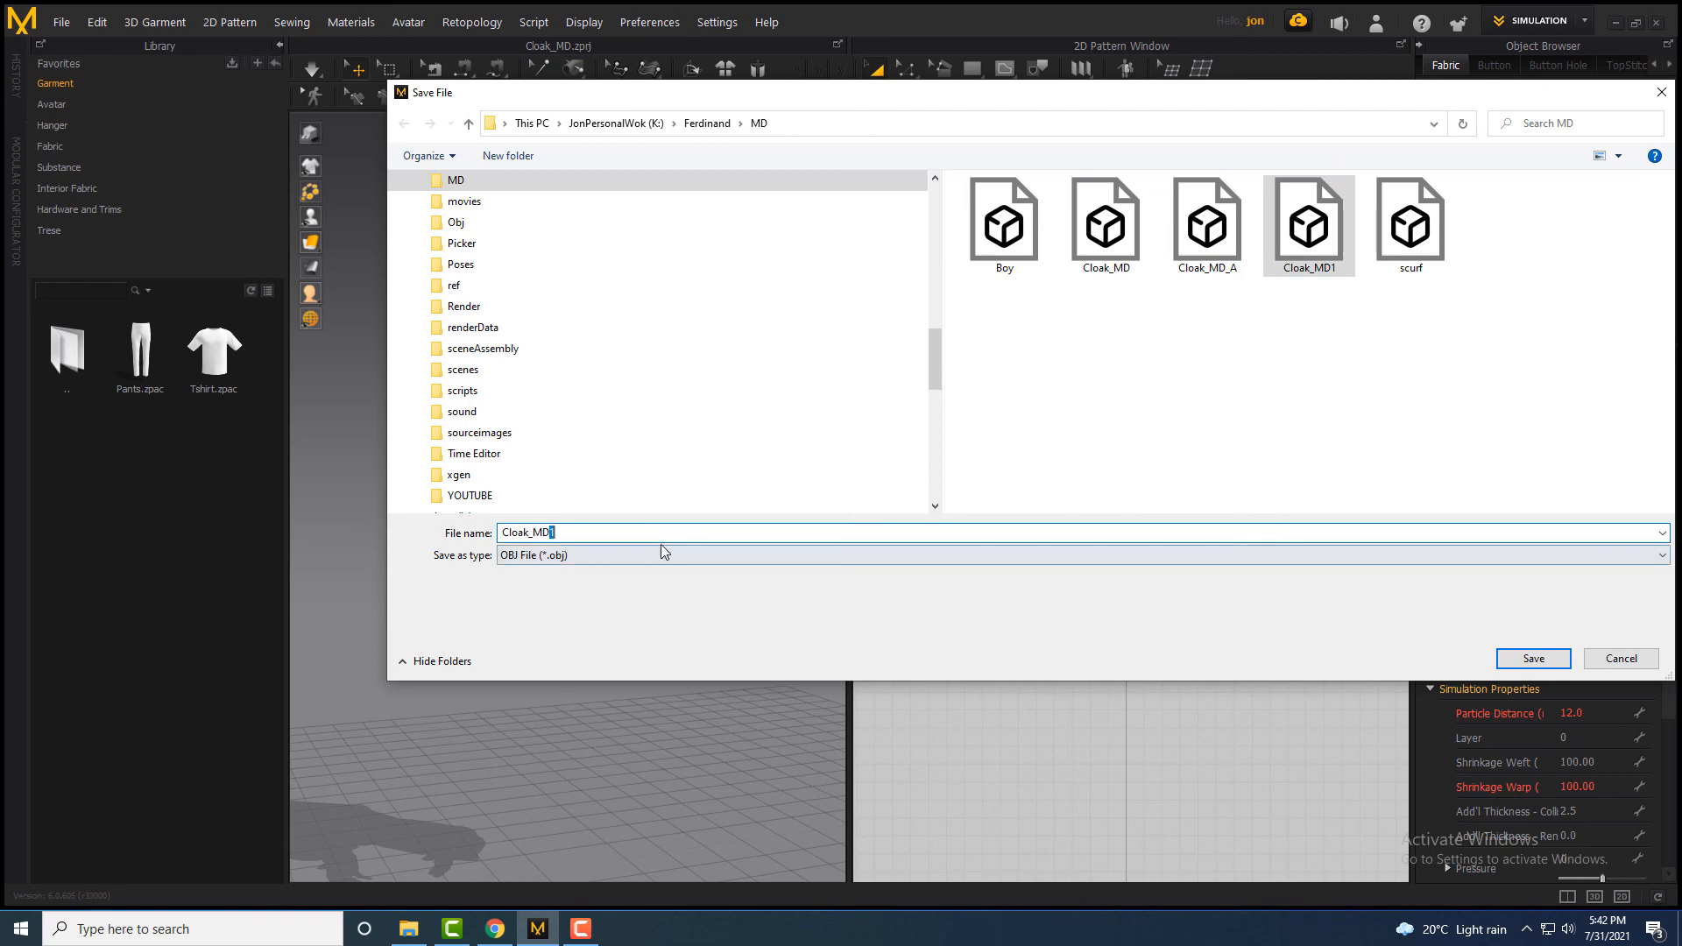
pyautogui.write('2')
pyautogui.press('Return')
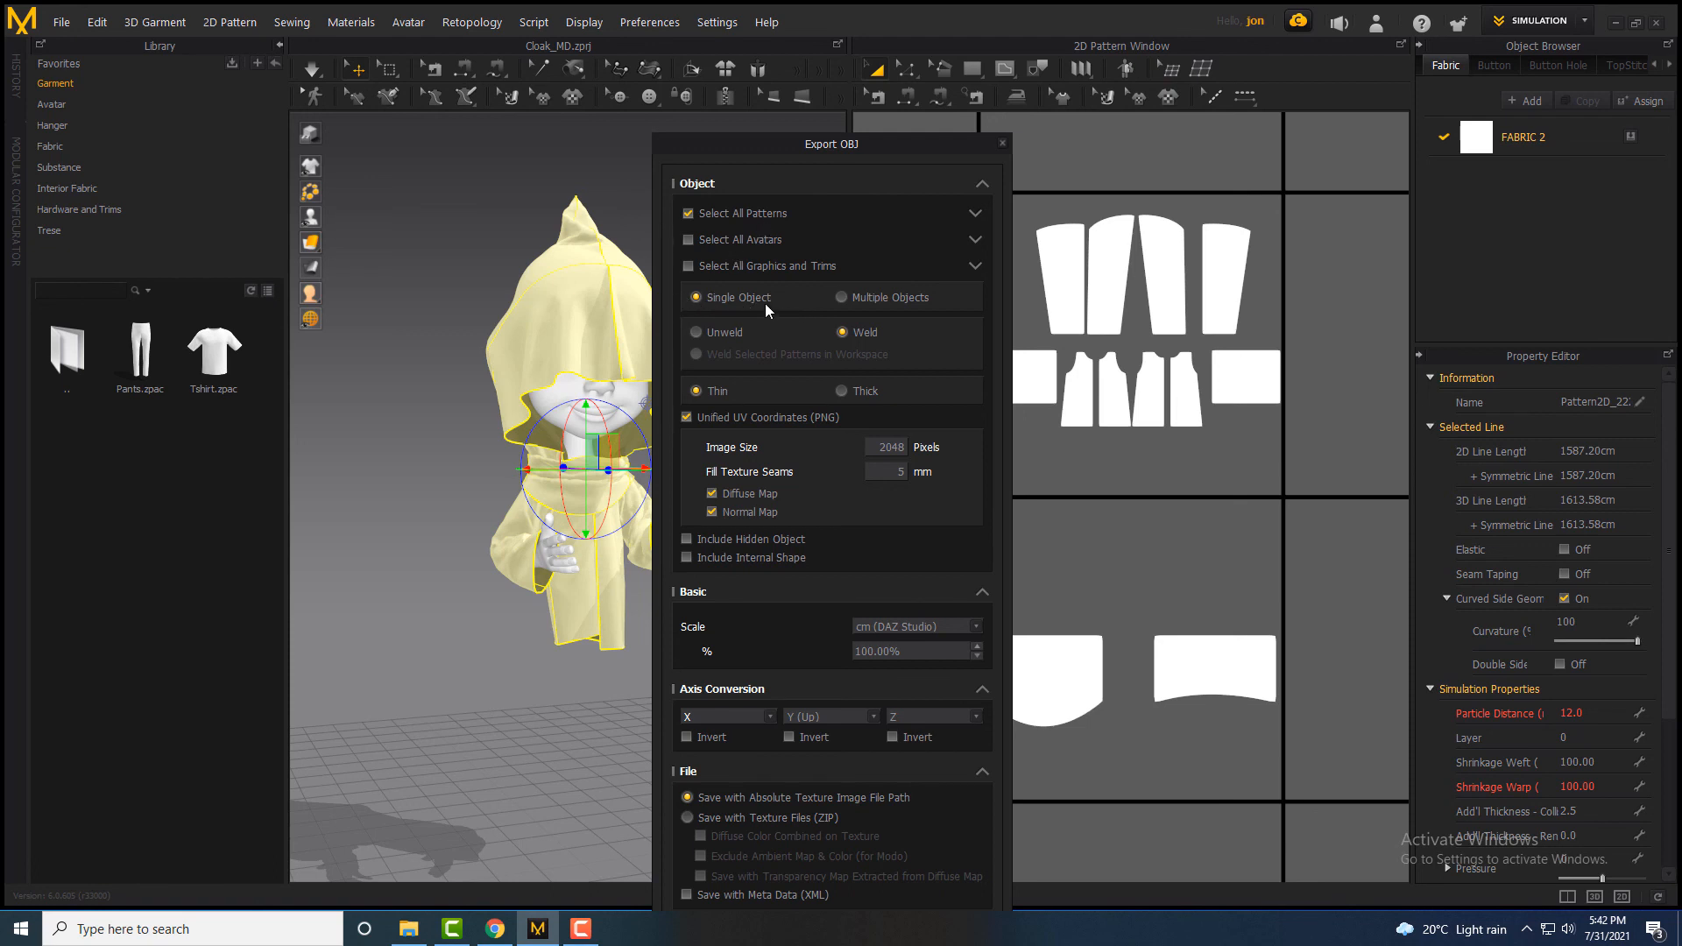
# Export the patterns as a single, welded, thin object with unified UV coordinates at cm (DAZ Studio) scale, 100%
pyautogui.click(841, 297)
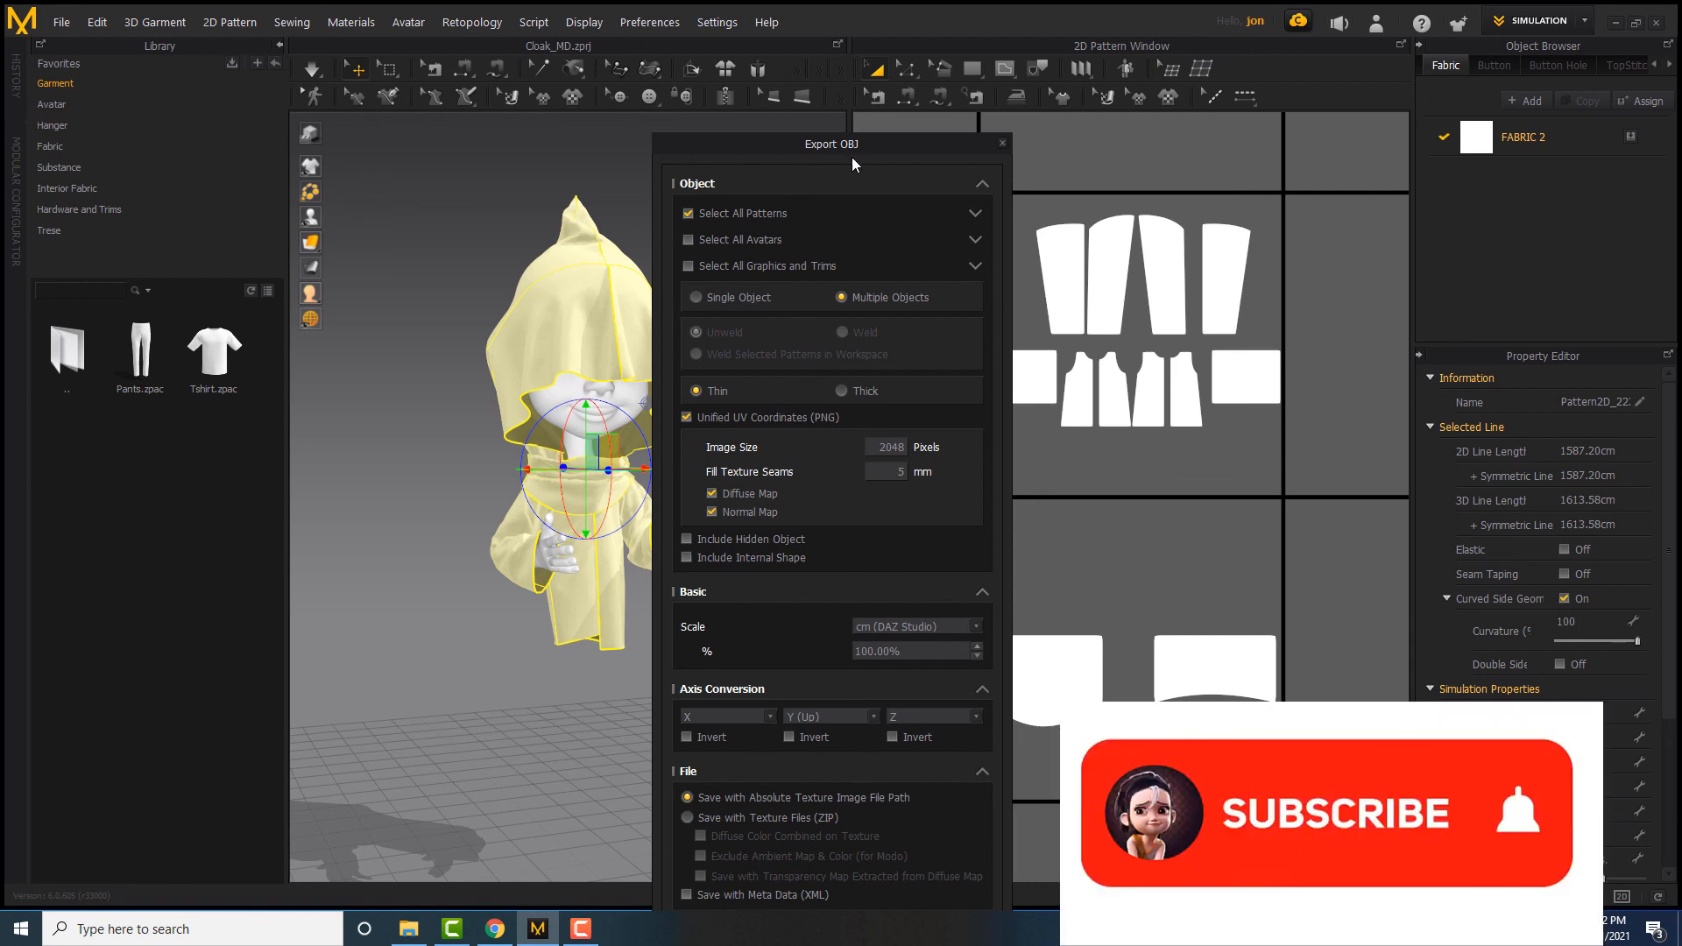
pyautogui.moveTo(881, 143)
pyautogui.mouseDown()
pyautogui.moveTo(907, 23)
pyautogui.moveTo(890, 129)
pyautogui.mouseUp()
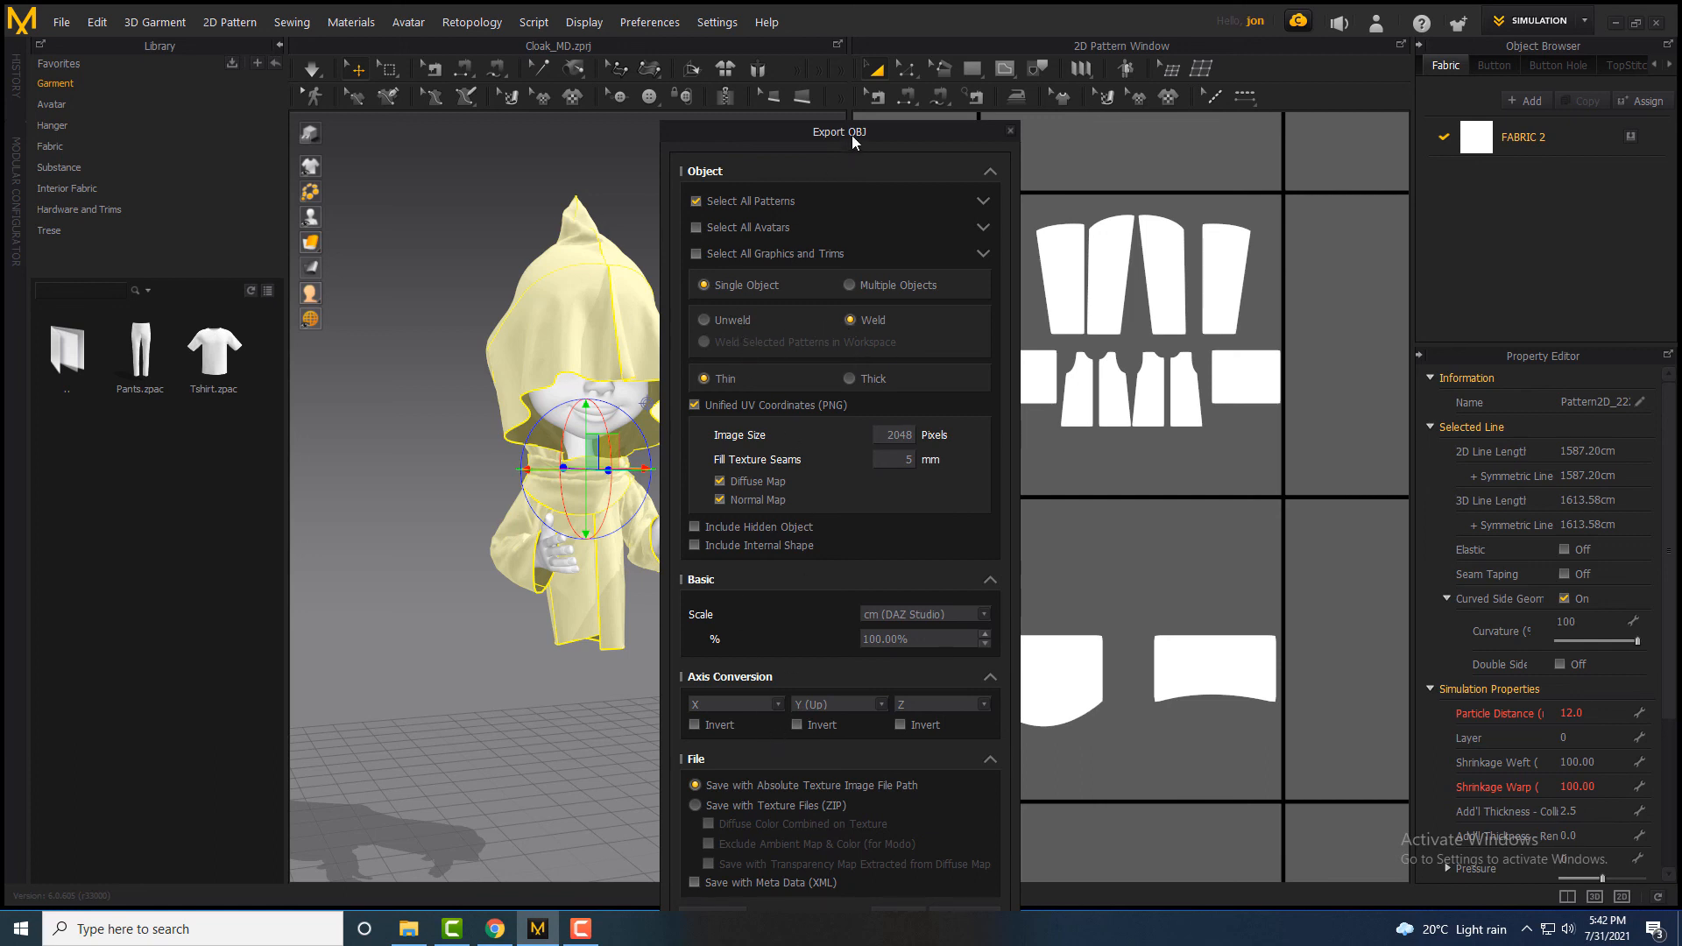
pyautogui.moveTo(851, 135); pyautogui.dragTo(869, 35)
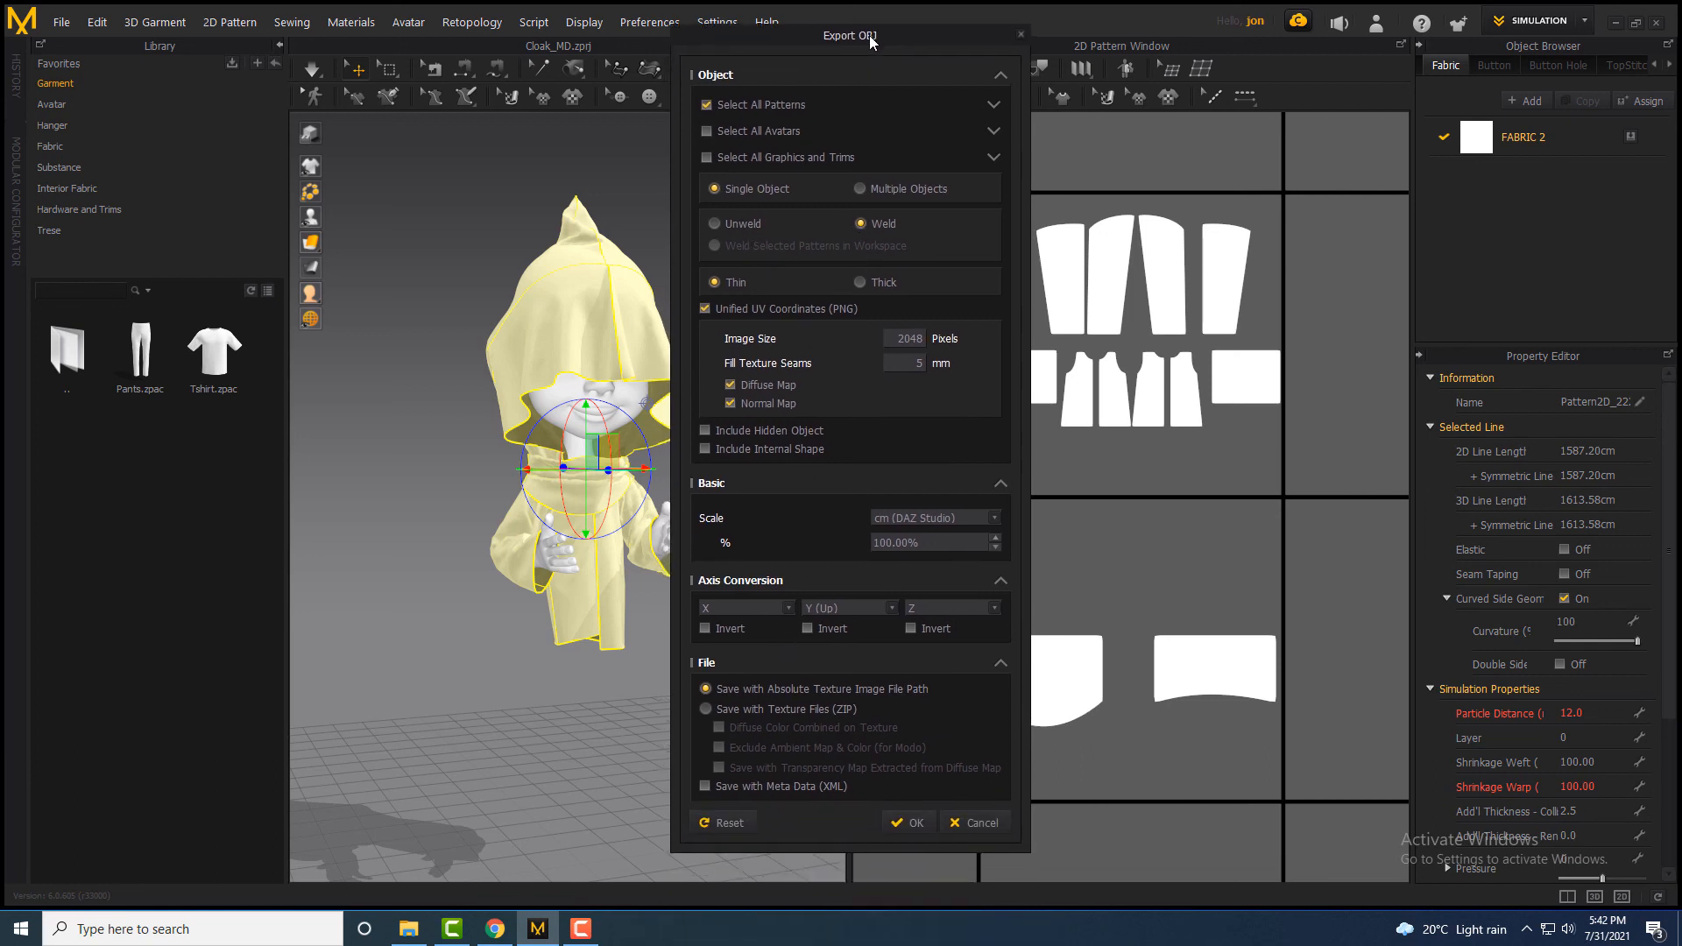
pyautogui.click(909, 826)
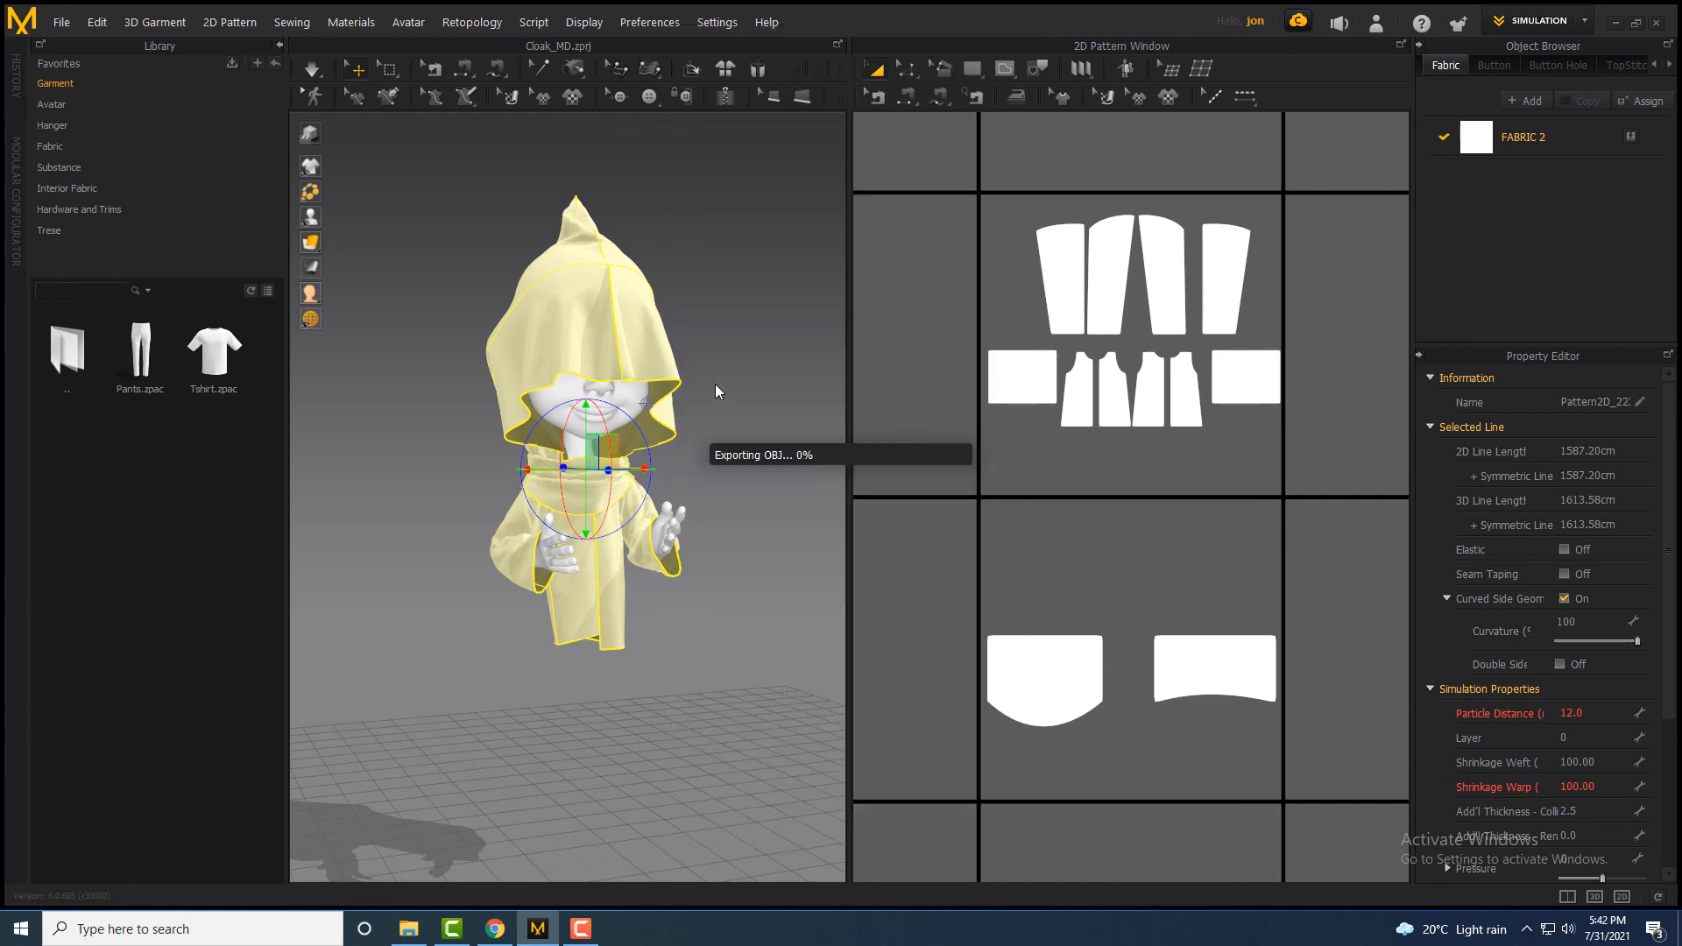